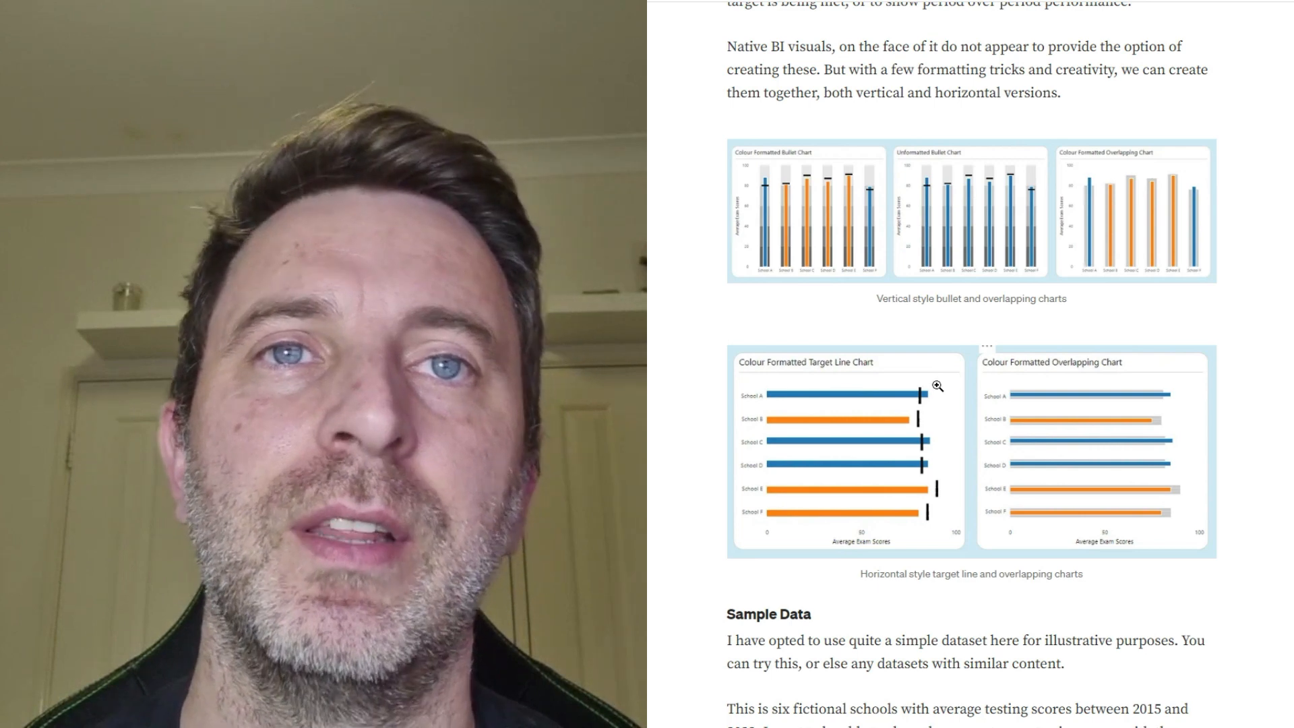
Step: Step the Vertical page's Year slicer through 2019, 2020 and 2021 to compare the bullet and overlapping charts
{"action": "scroll", "coordinate": [937, 385], "scroll_direction": "up", "scroll_amount": 2}
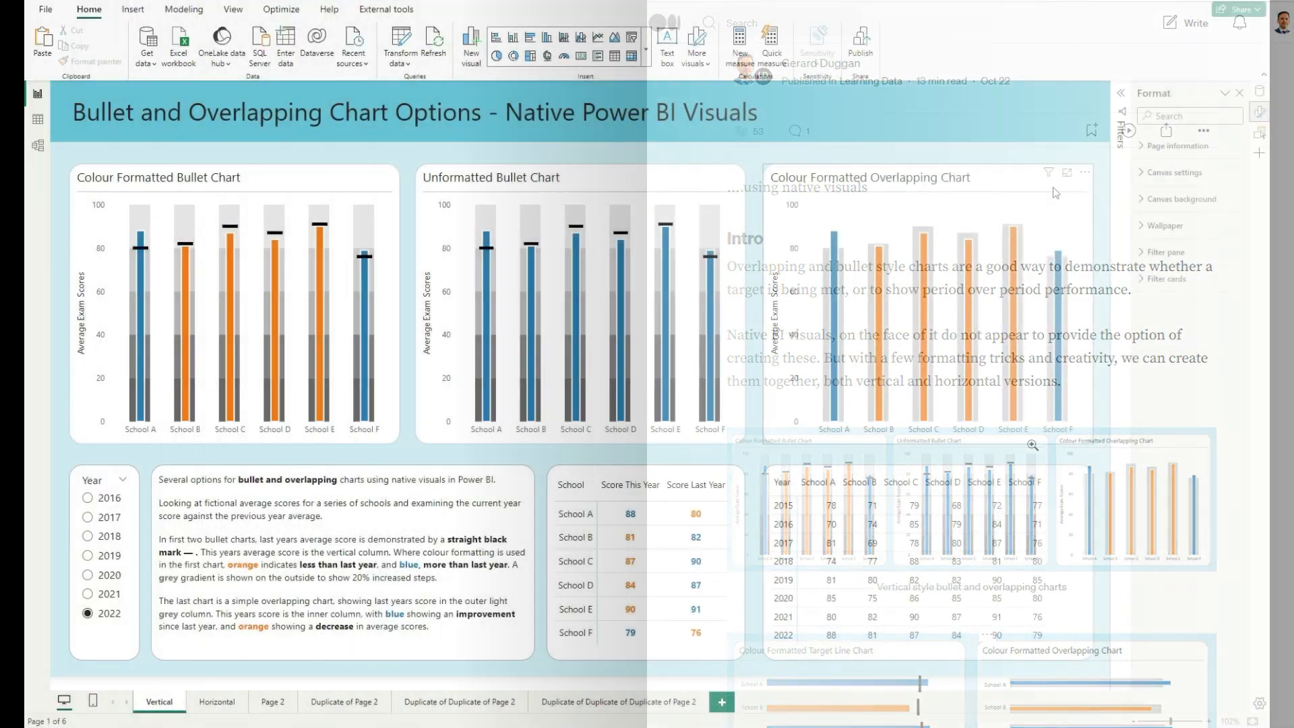
{"action": "left_click", "coordinate": [87, 555]}
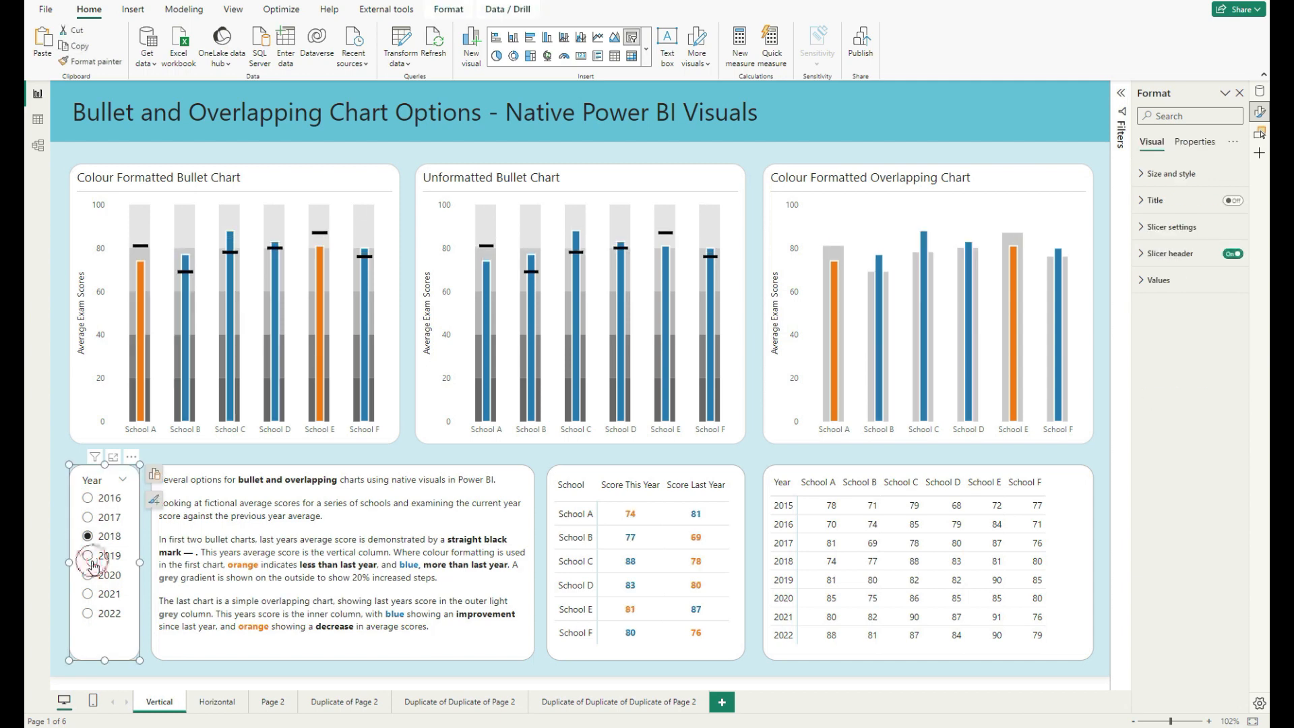
{"action": "left_click", "coordinate": [92, 580]}
{"action": "left_click", "coordinate": [89, 594]}
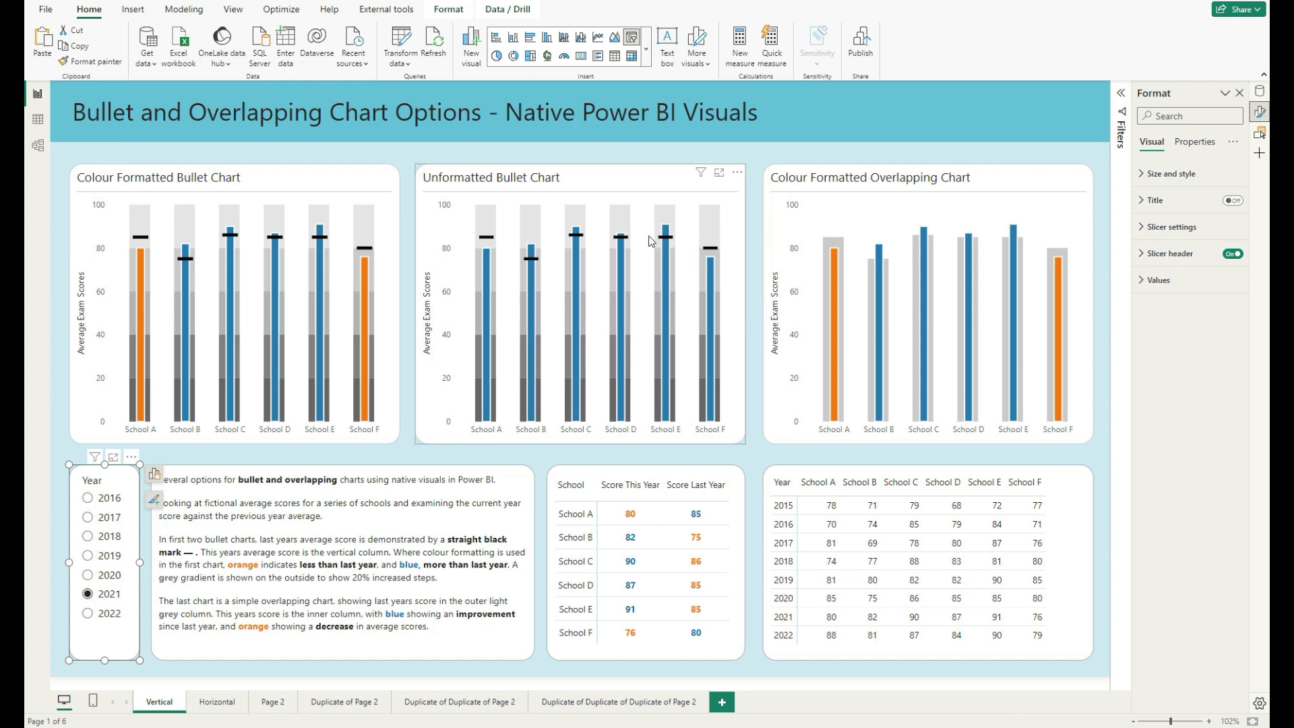
Step: On the Horizontal page, try several slicer years between 2017 and 2022, finishing on 2019, and examine the charts and the yearly scores matrix
{"action": "left_click", "coordinate": [214, 702]}
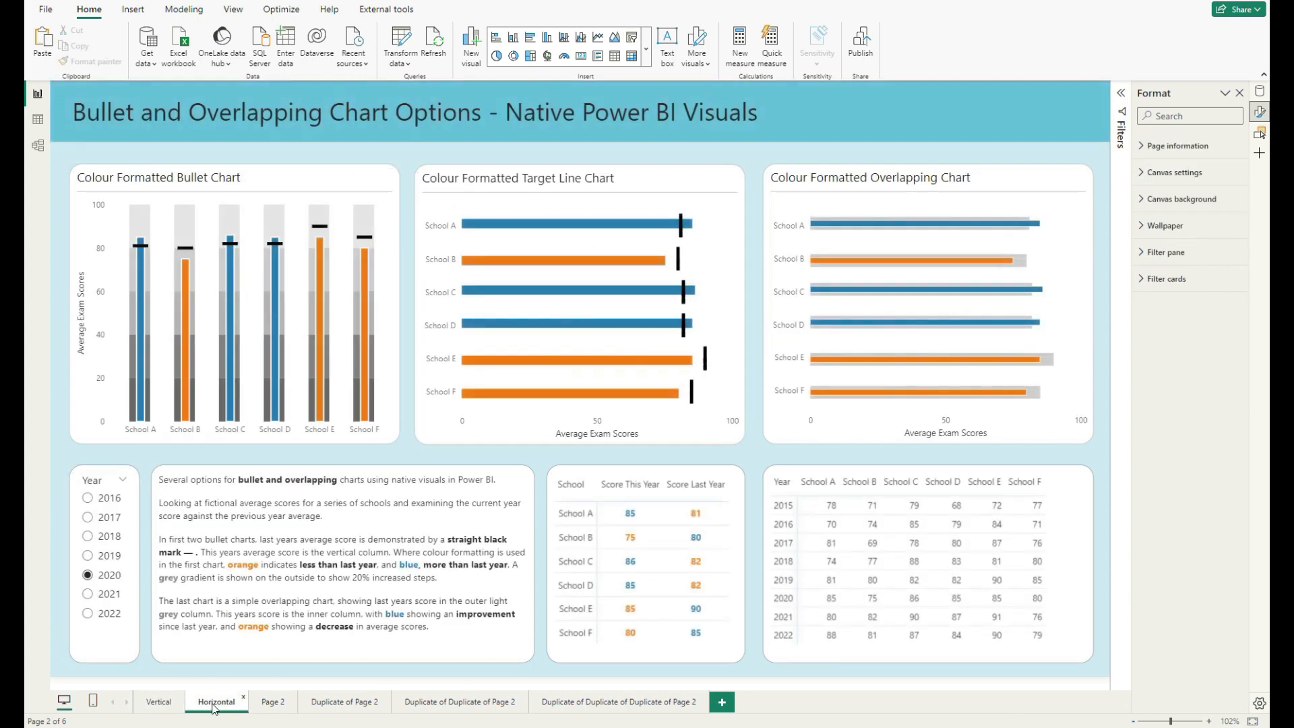
{"action": "left_click", "coordinate": [89, 518]}
{"action": "left_click", "coordinate": [87, 536]}
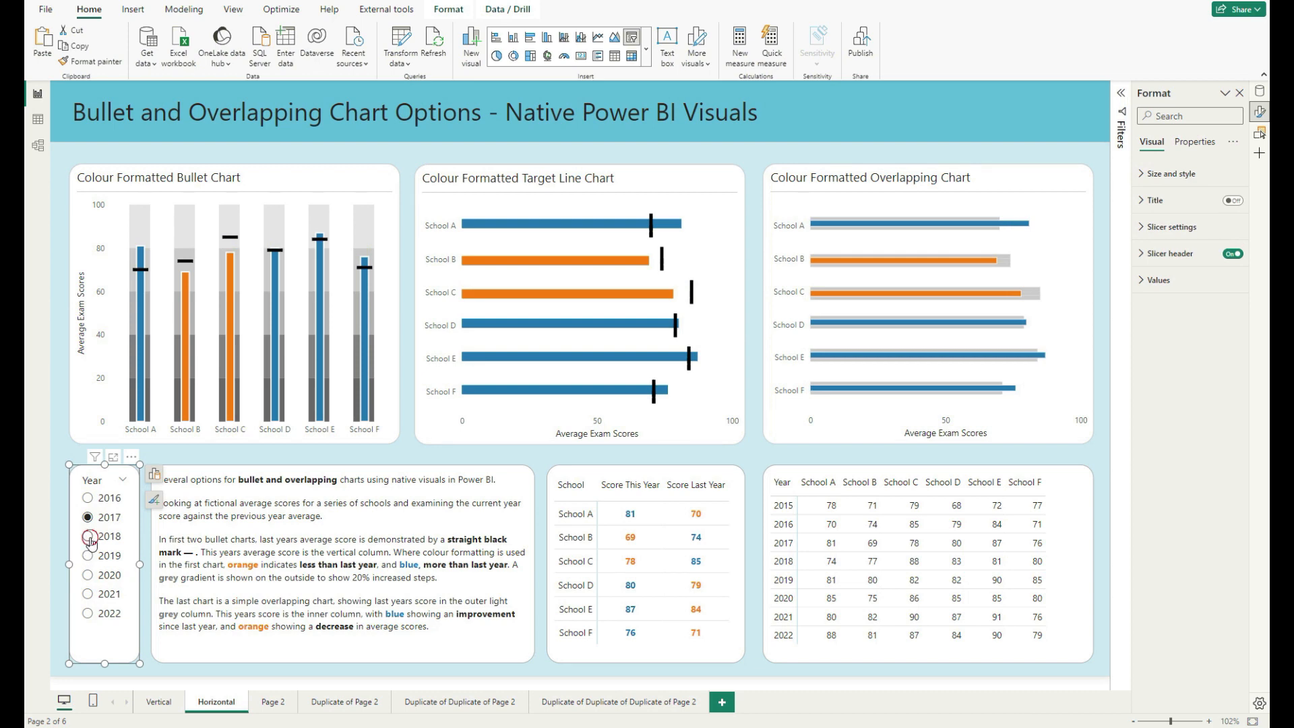
{"action": "left_click", "coordinate": [88, 556]}
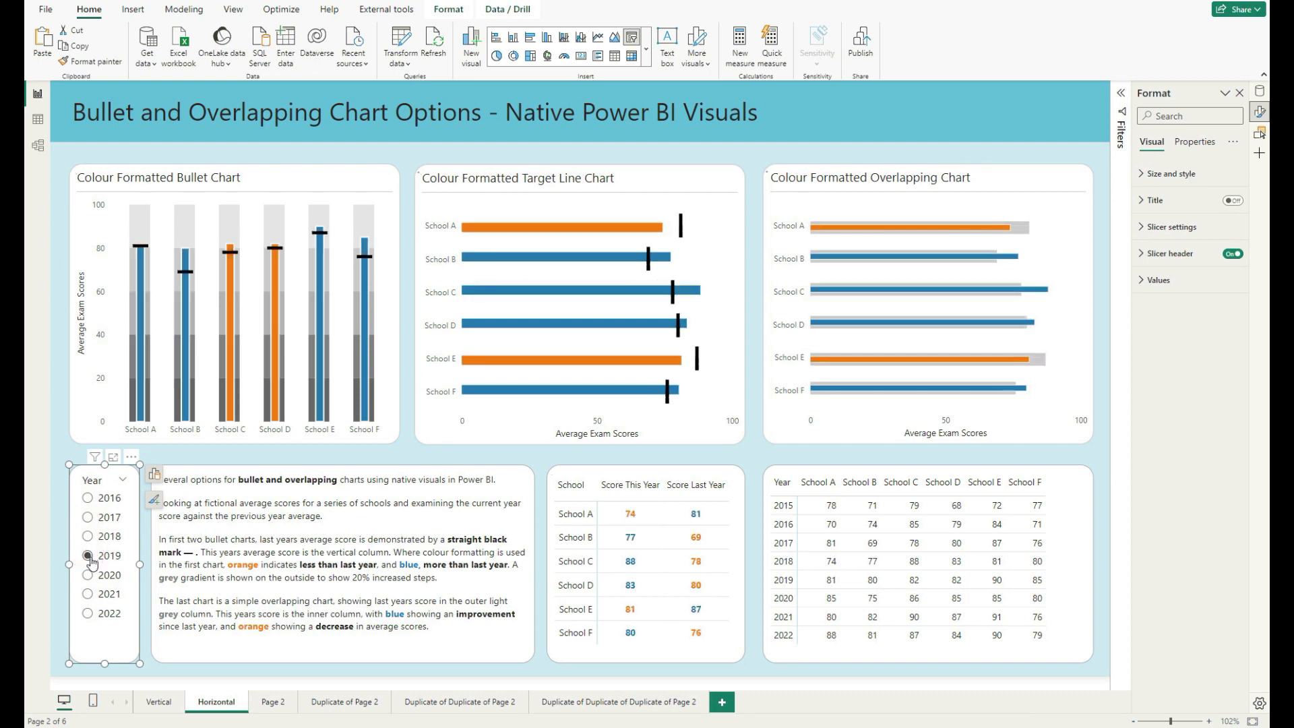
{"action": "left_click", "coordinate": [89, 594]}
{"action": "left_click", "coordinate": [88, 614]}
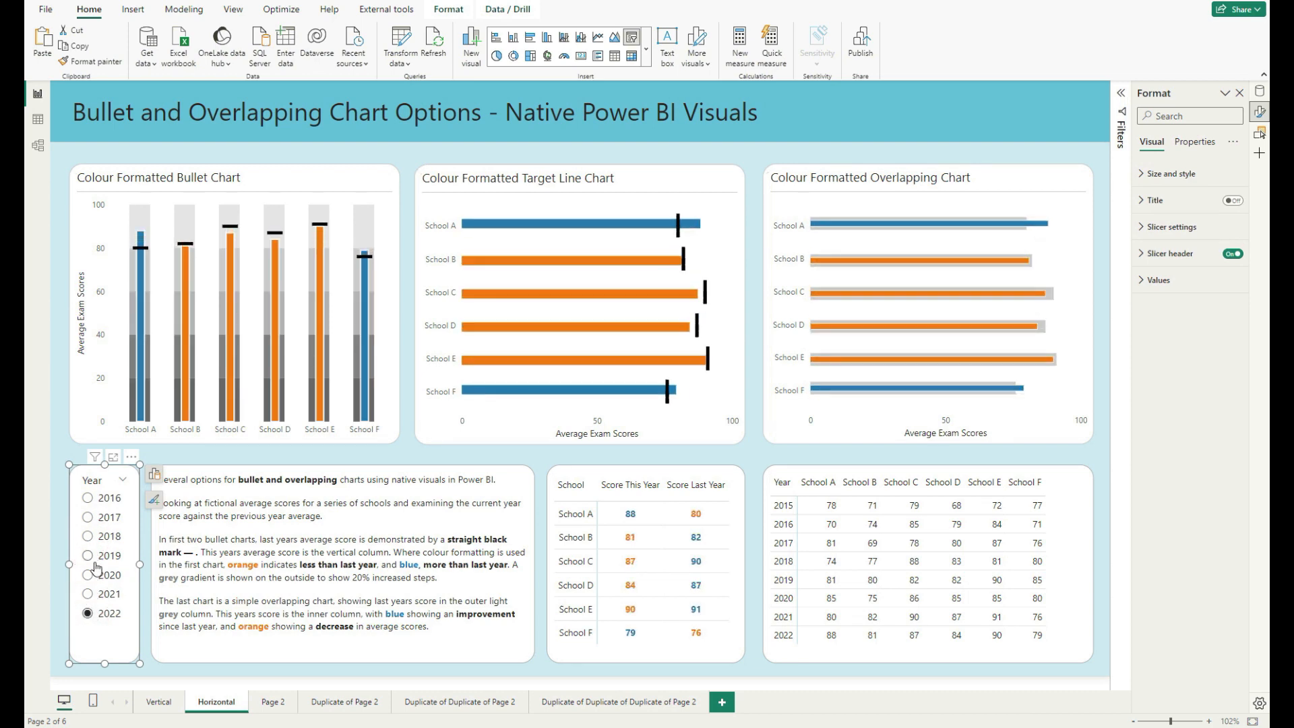
{"action": "left_click", "coordinate": [89, 556]}
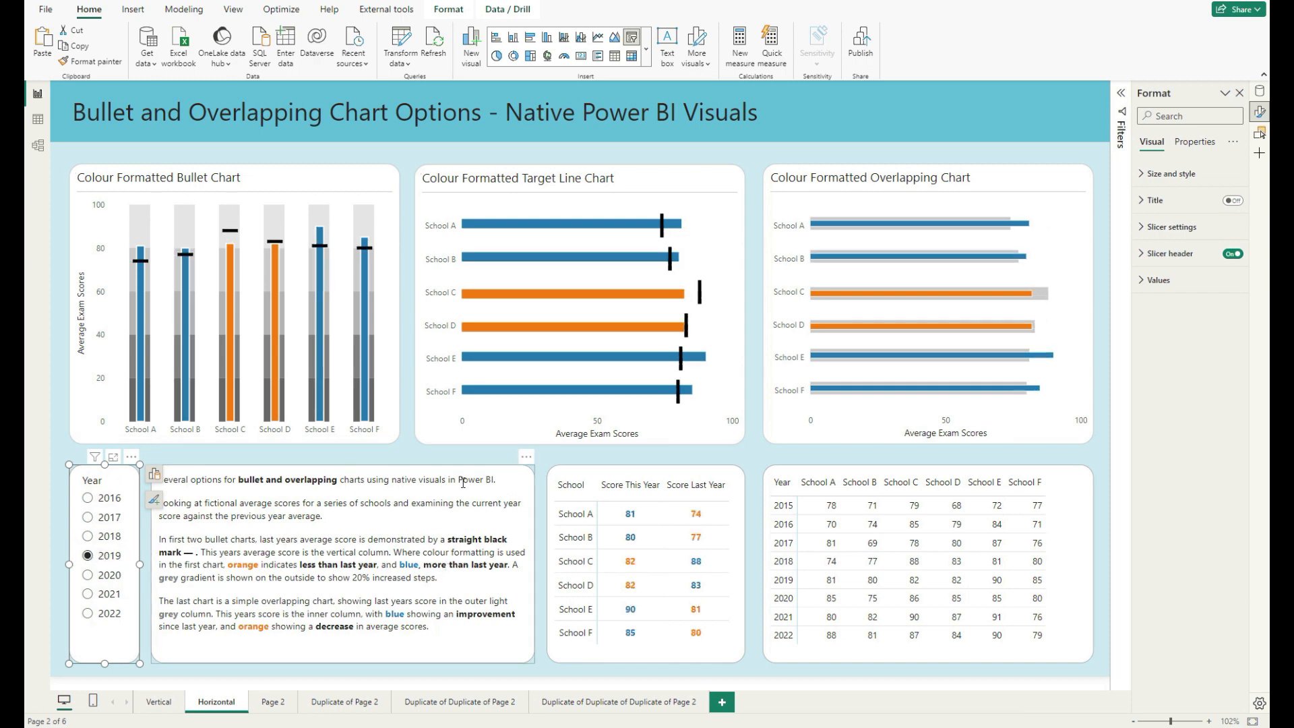
{"action": "left_click", "coordinate": [791, 476]}
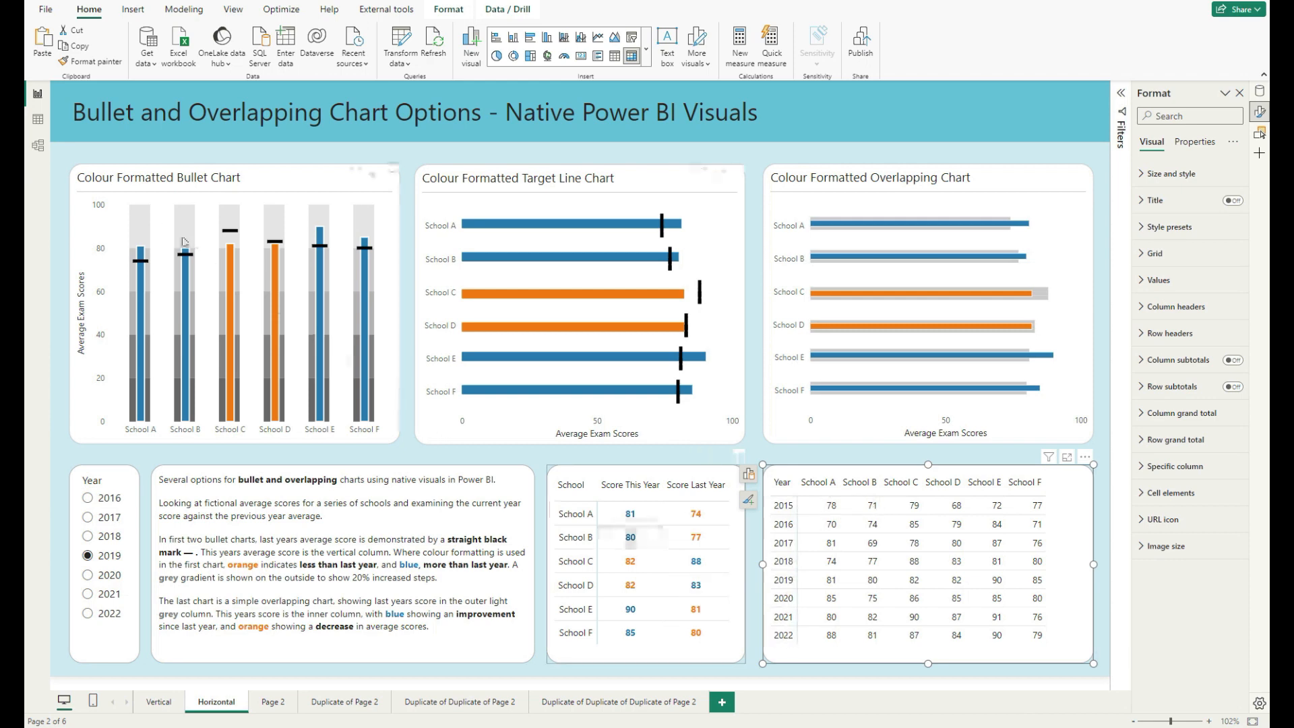
Step: Inspect the SchoolScores table's data, including the distinct values of its Year and School columns
{"action": "left_click", "coordinate": [45, 124]}
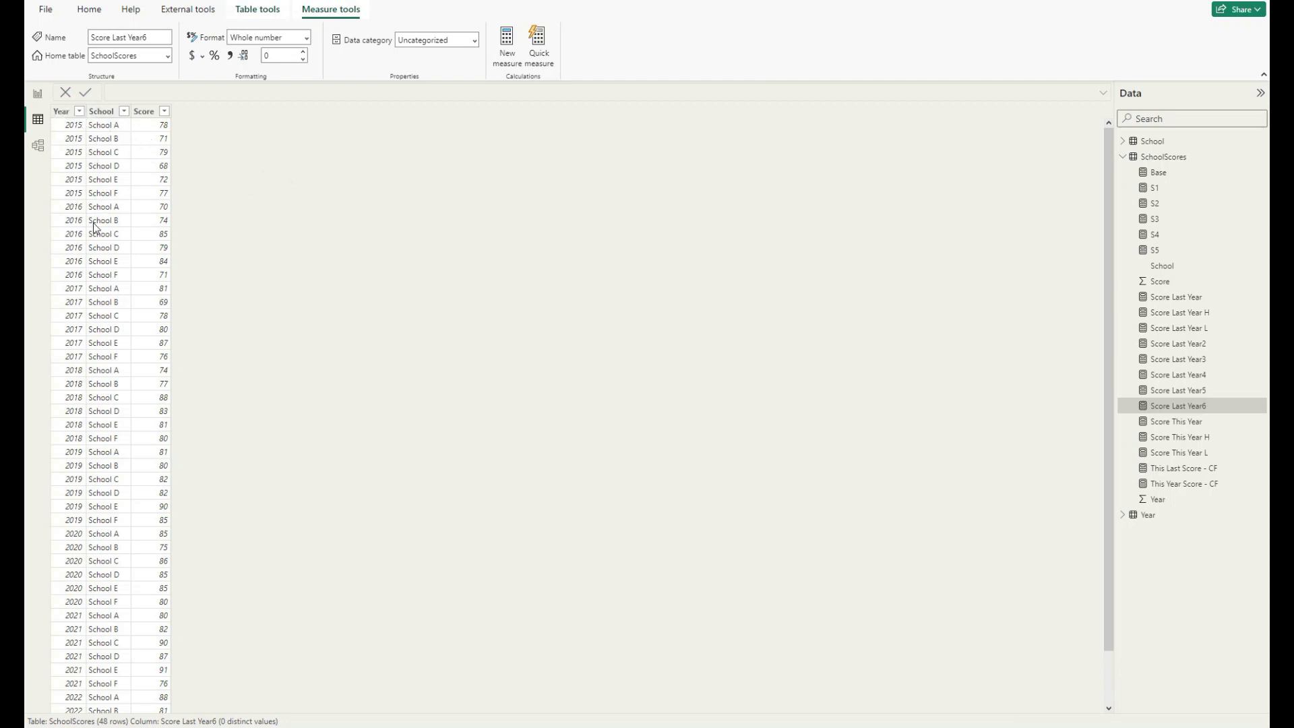
{"action": "left_click", "coordinate": [79, 111]}
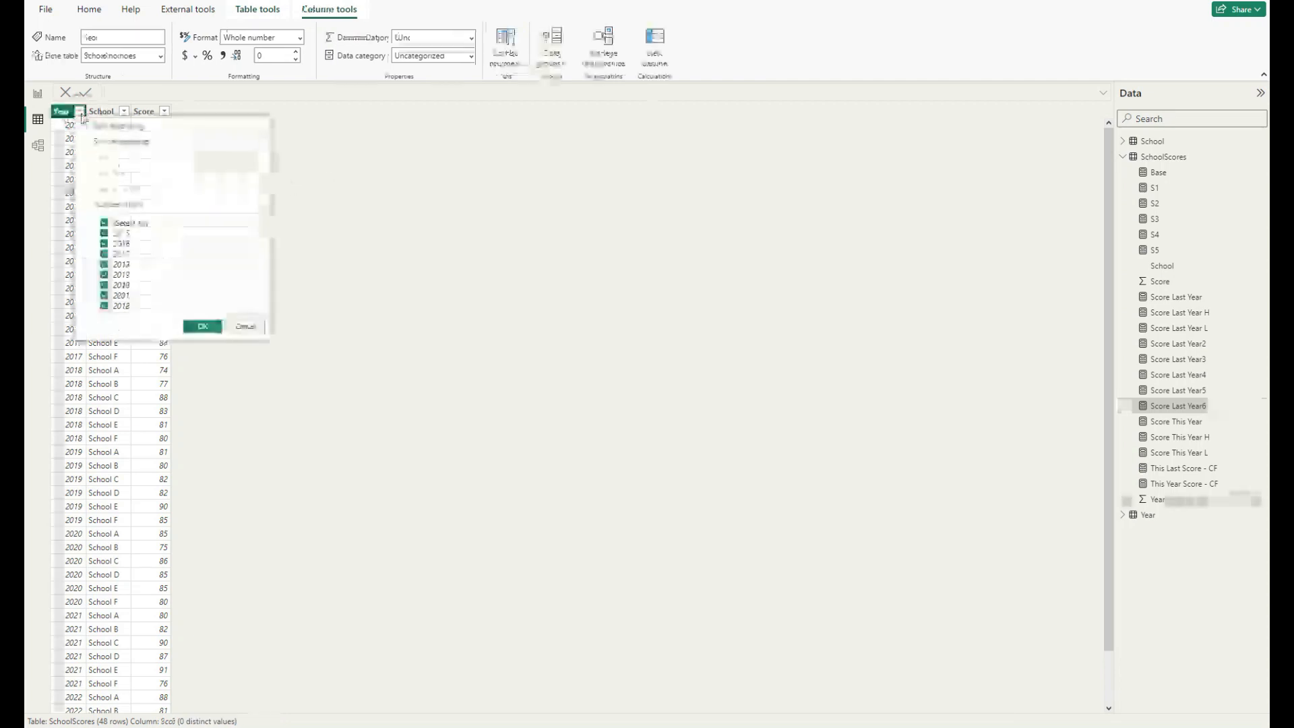
{"action": "left_click", "coordinate": [410, 200]}
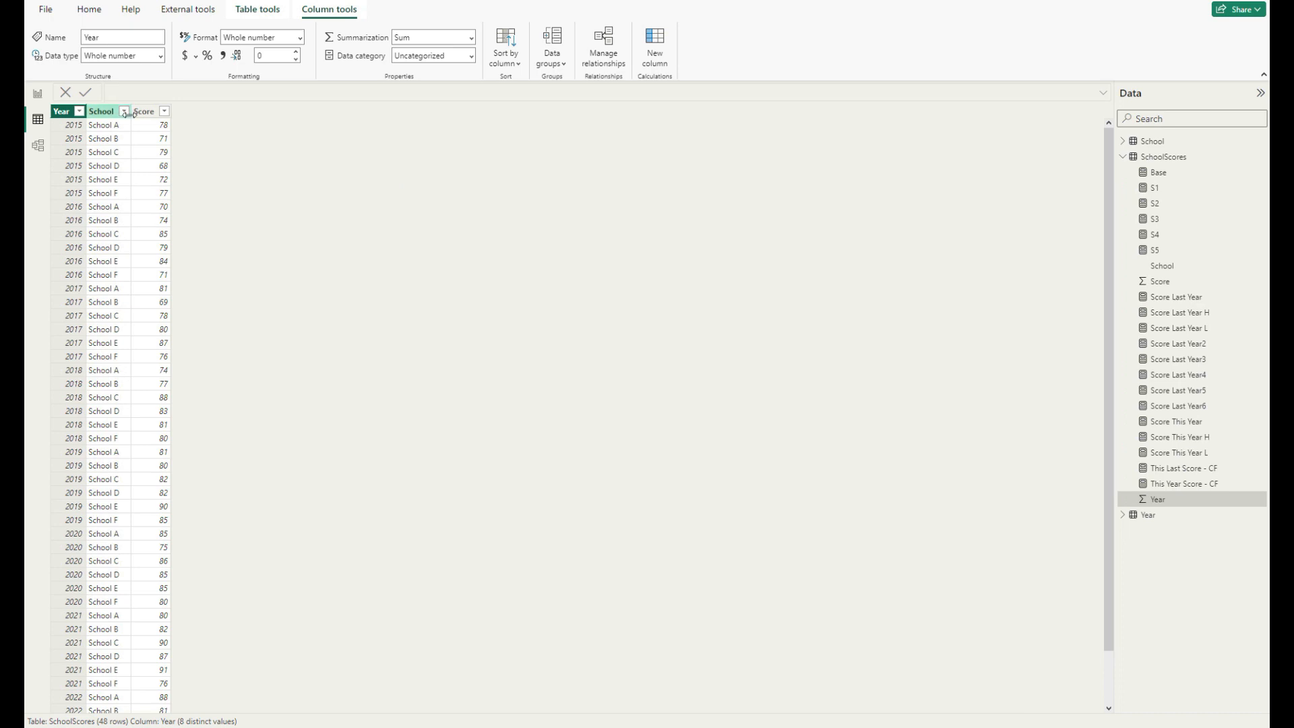
{"action": "left_click", "coordinate": [125, 112]}
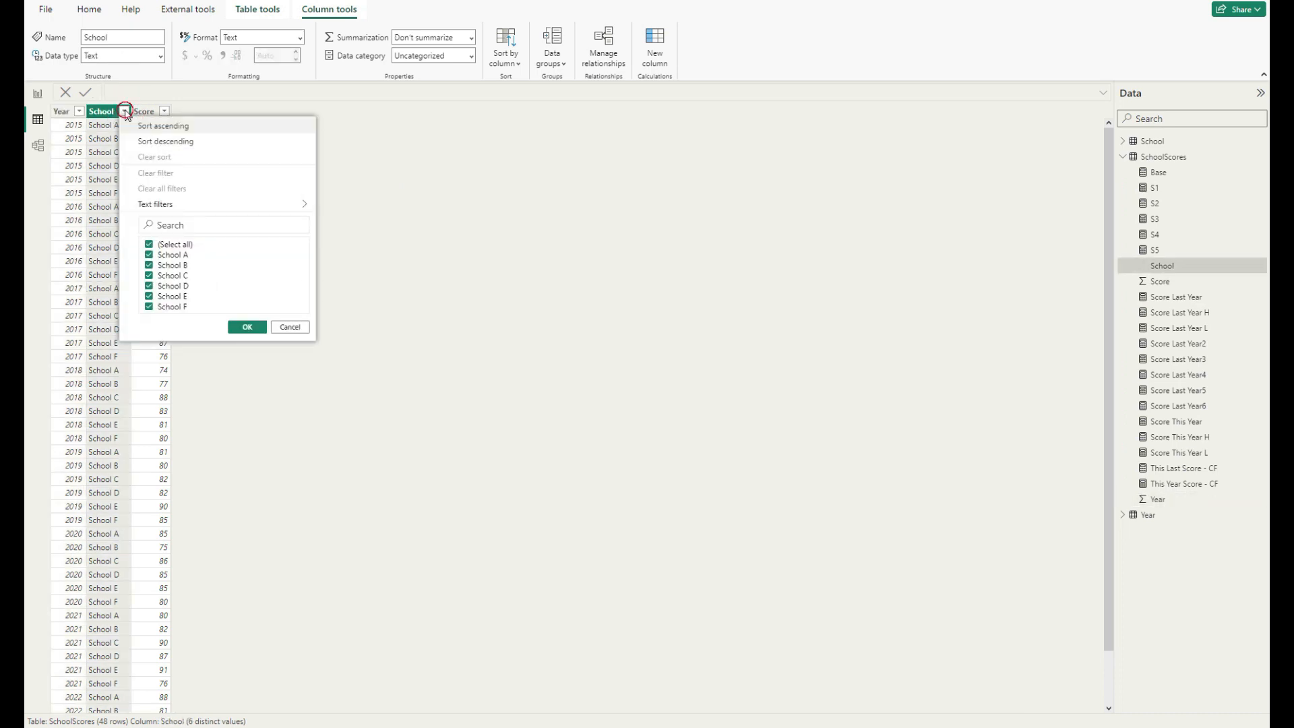
{"action": "left_click", "coordinate": [464, 228]}
{"action": "scroll", "coordinate": [118, 320], "scroll_direction": "down", "scroll_amount": 2}
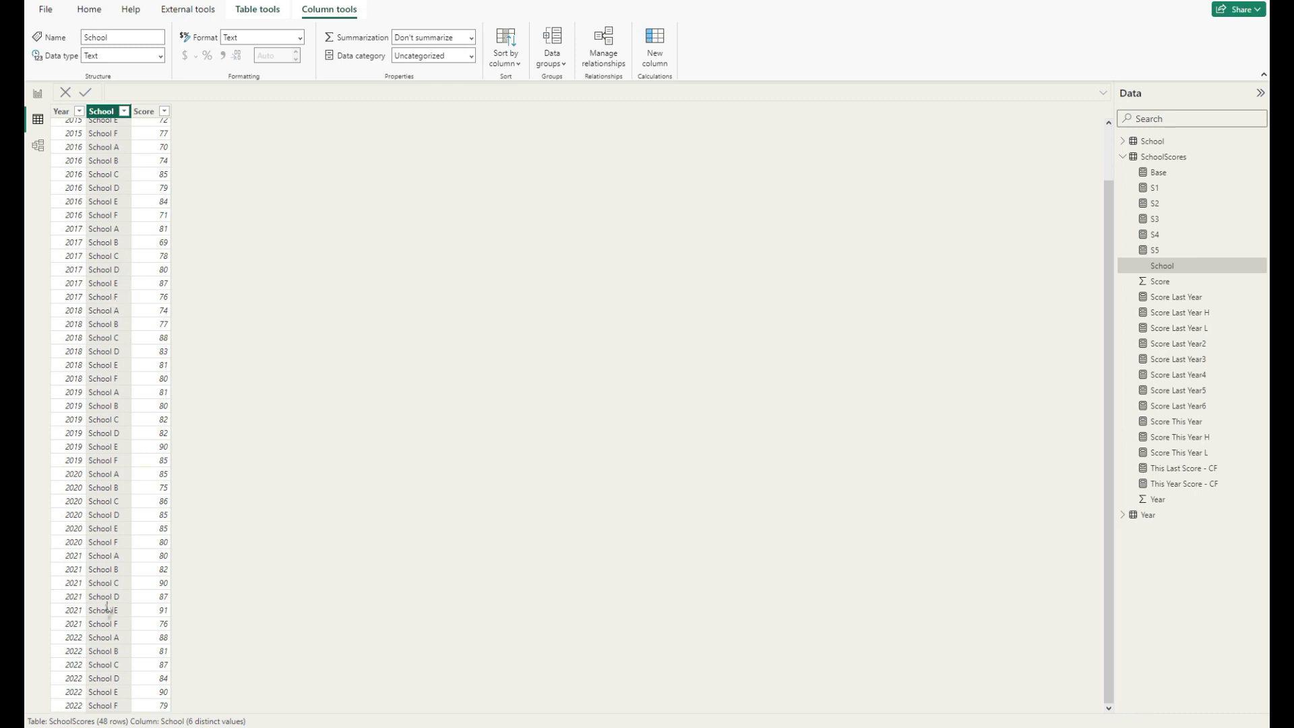
{"action": "scroll", "coordinate": [104, 613], "scroll_direction": "up", "scroll_amount": 2}
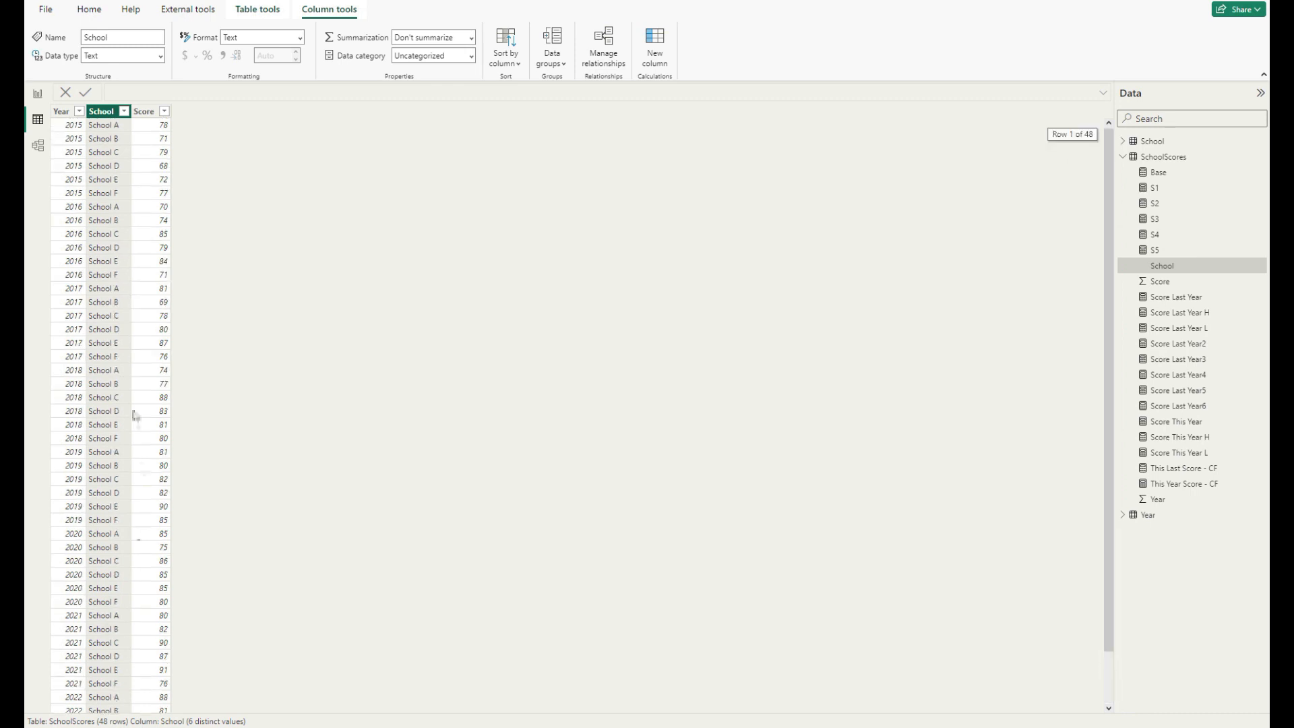
Step: Display the rows of the separate Year table in the table view
{"action": "left_click", "coordinate": [37, 101]}
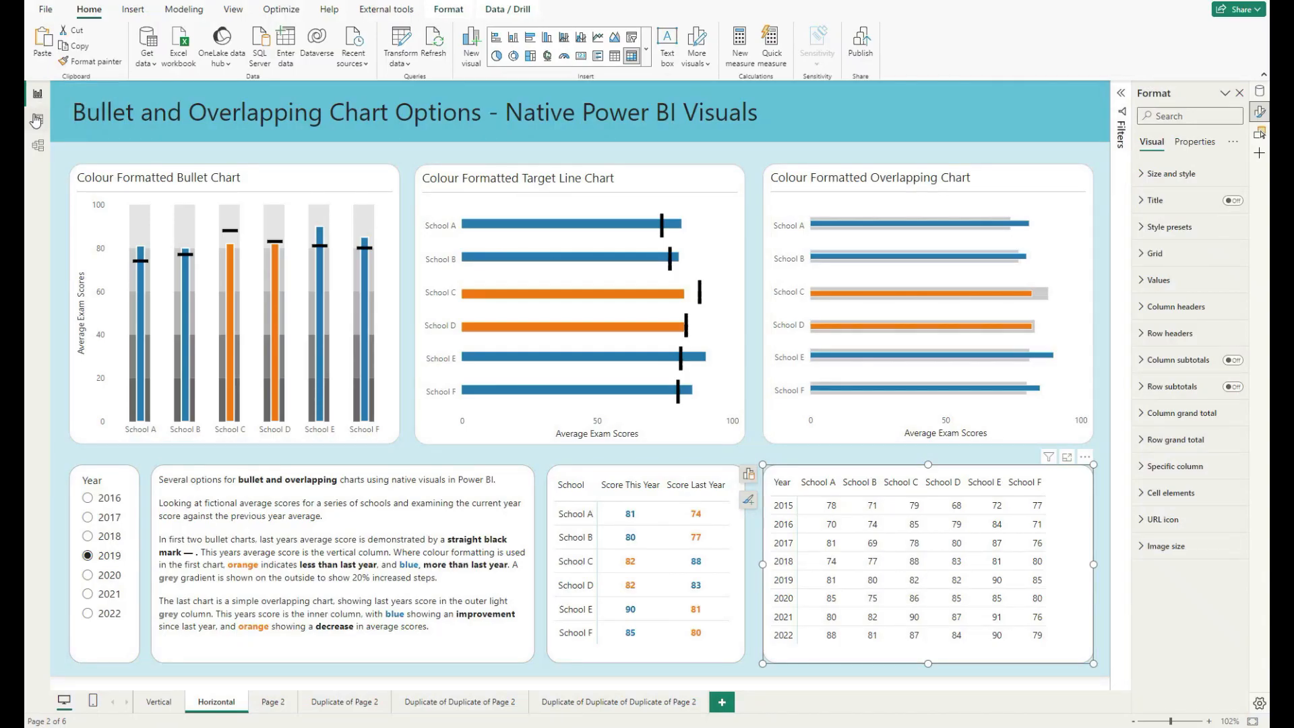
{"action": "left_click", "coordinate": [37, 120]}
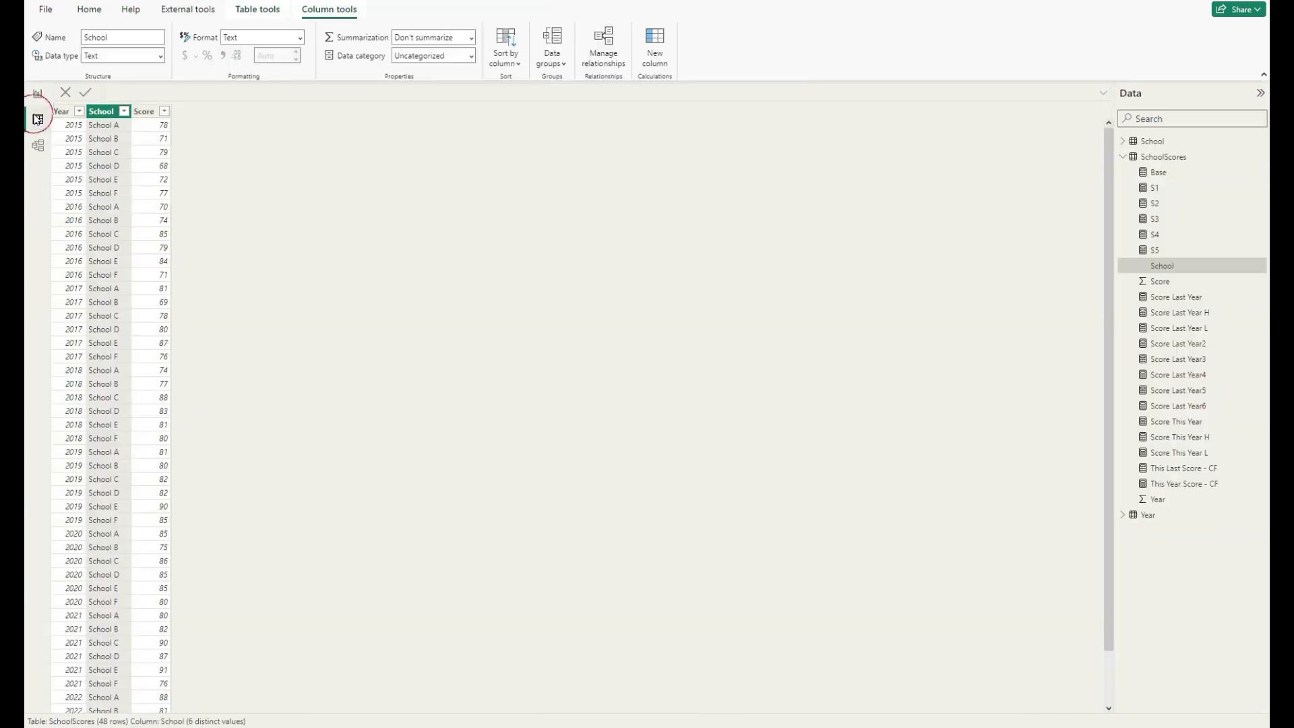
{"action": "left_click", "coordinate": [1150, 515]}
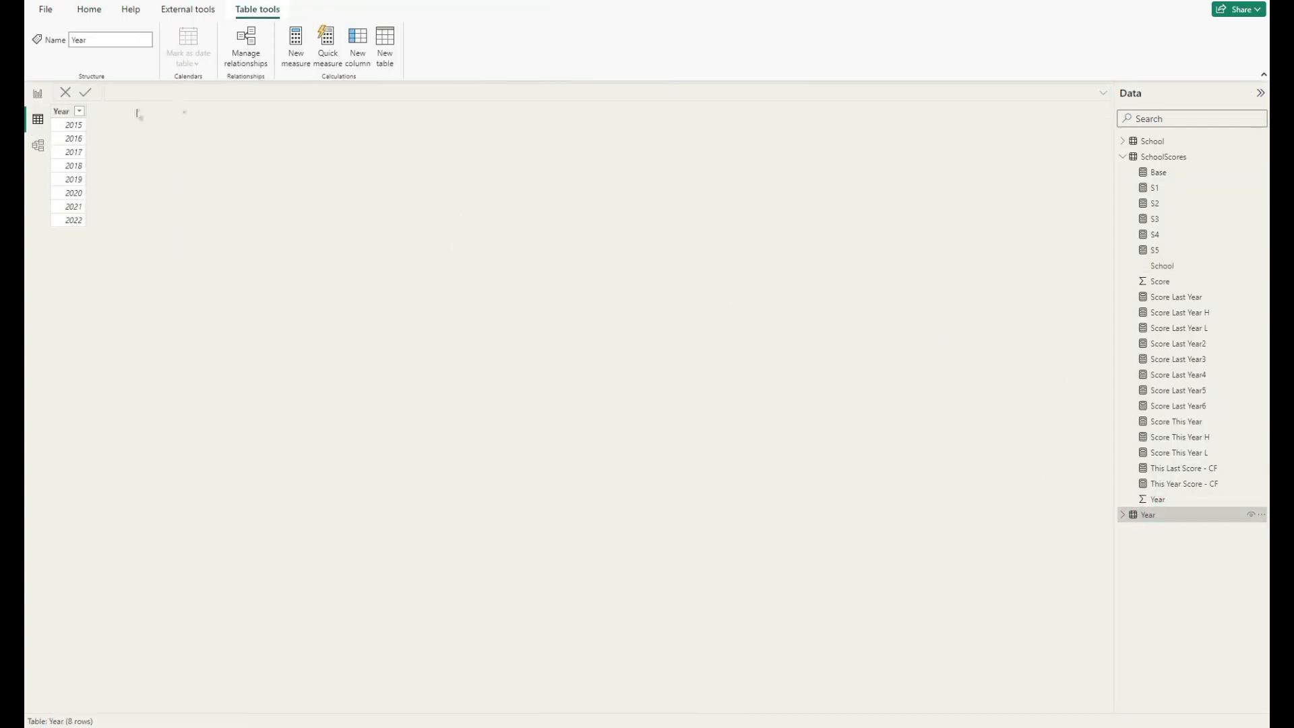
Step: In the model view, spread out the Year and SchoolScores table cards and make the SchoolScores card slightly taller
{"action": "left_click", "coordinate": [38, 145]}
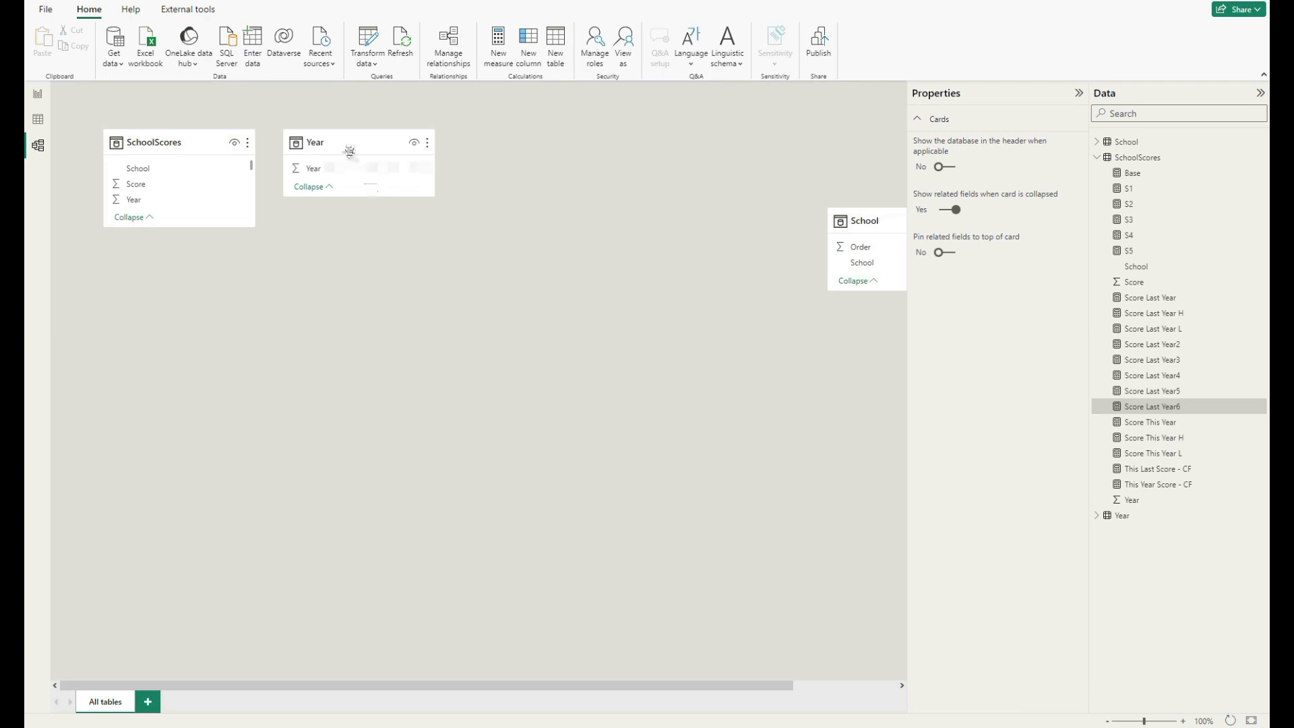
{"action": "left_click_drag", "start_coordinate": [354, 151], "coordinate": [448, 184]}
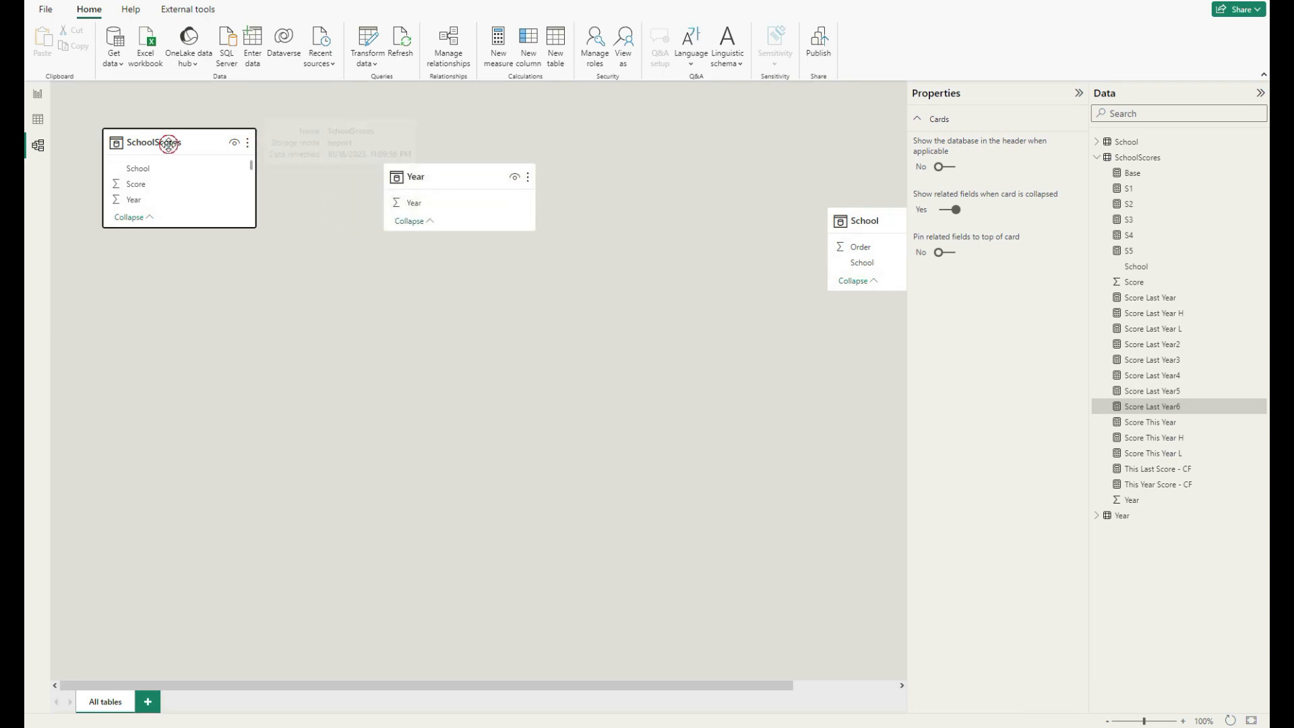
{"action": "left_click_drag", "start_coordinate": [170, 142], "coordinate": [185, 222]}
{"action": "mouse_move", "coordinate": [173, 308]}
{"action": "left_mouse_down"}
{"action": "mouse_move", "coordinate": [167, 359]}
{"action": "mouse_move", "coordinate": [178, 317]}
{"action": "left_mouse_up"}
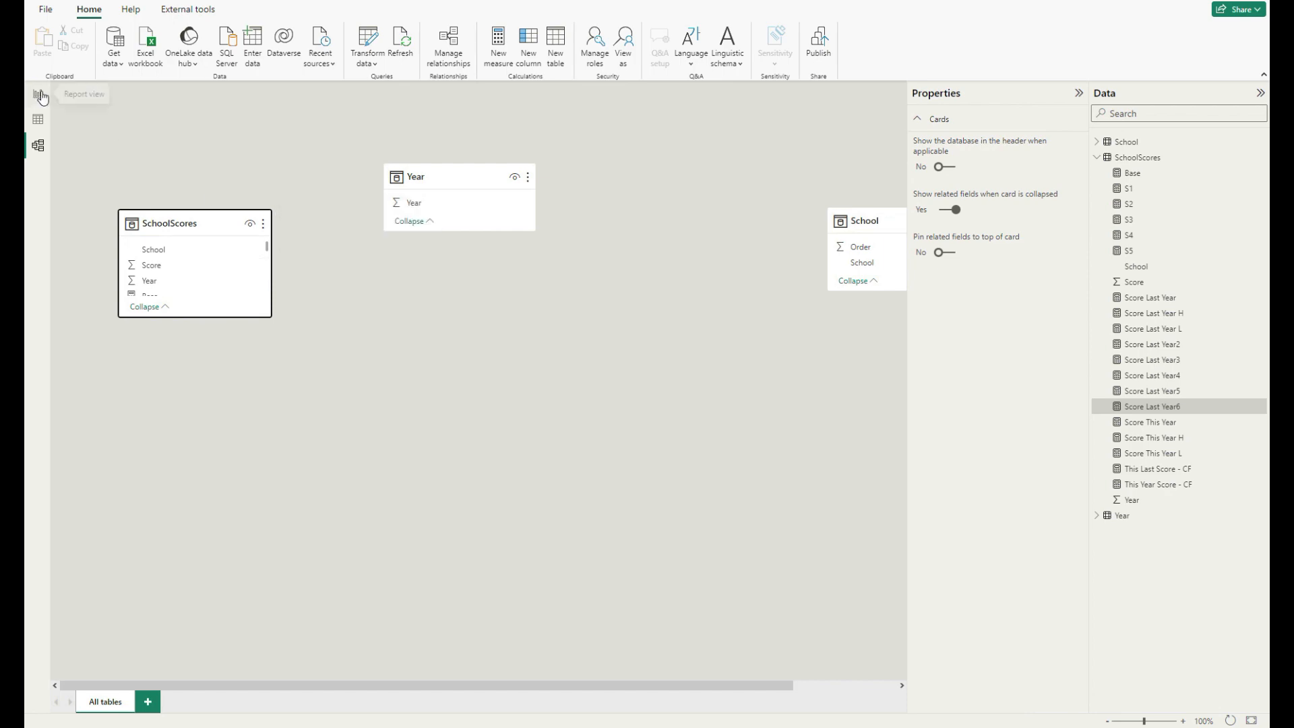
Step: Return to the report's Vertical page and examine the Unformatted Bullet Chart
{"action": "left_click", "coordinate": [38, 120]}
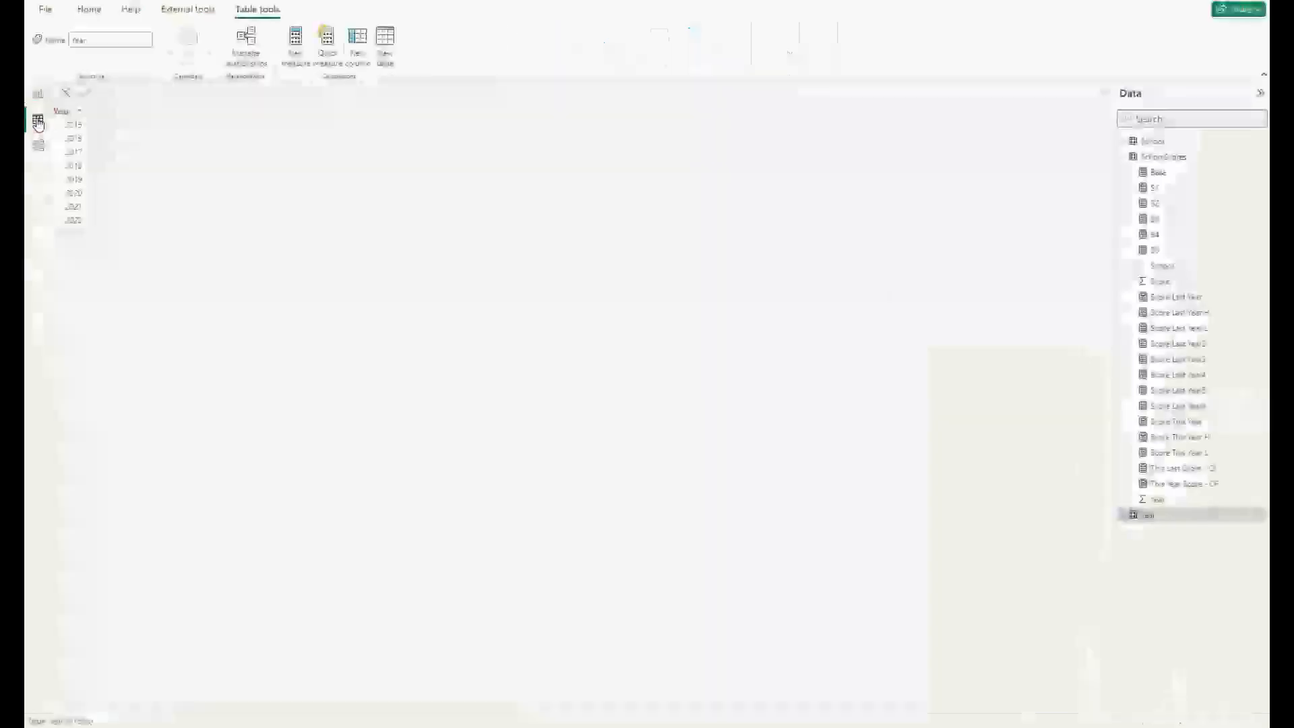
{"action": "left_click", "coordinate": [38, 93]}
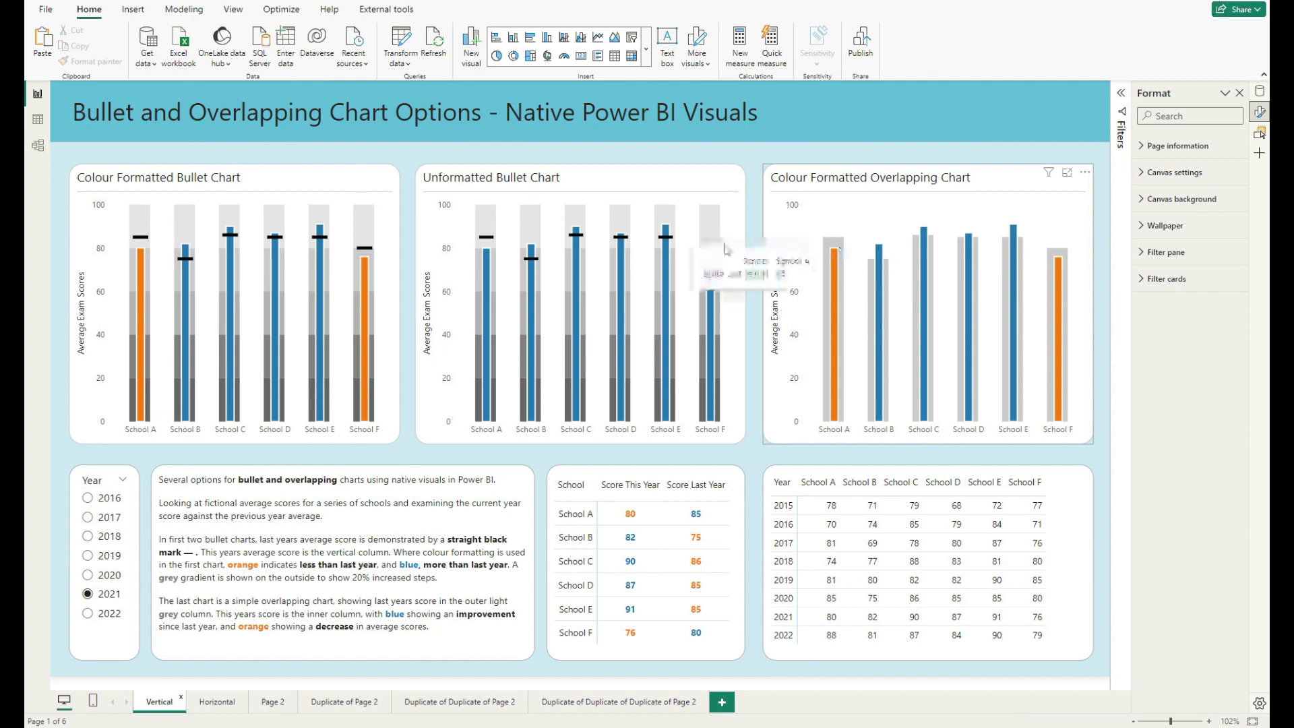
{"action": "left_click", "coordinate": [718, 284]}
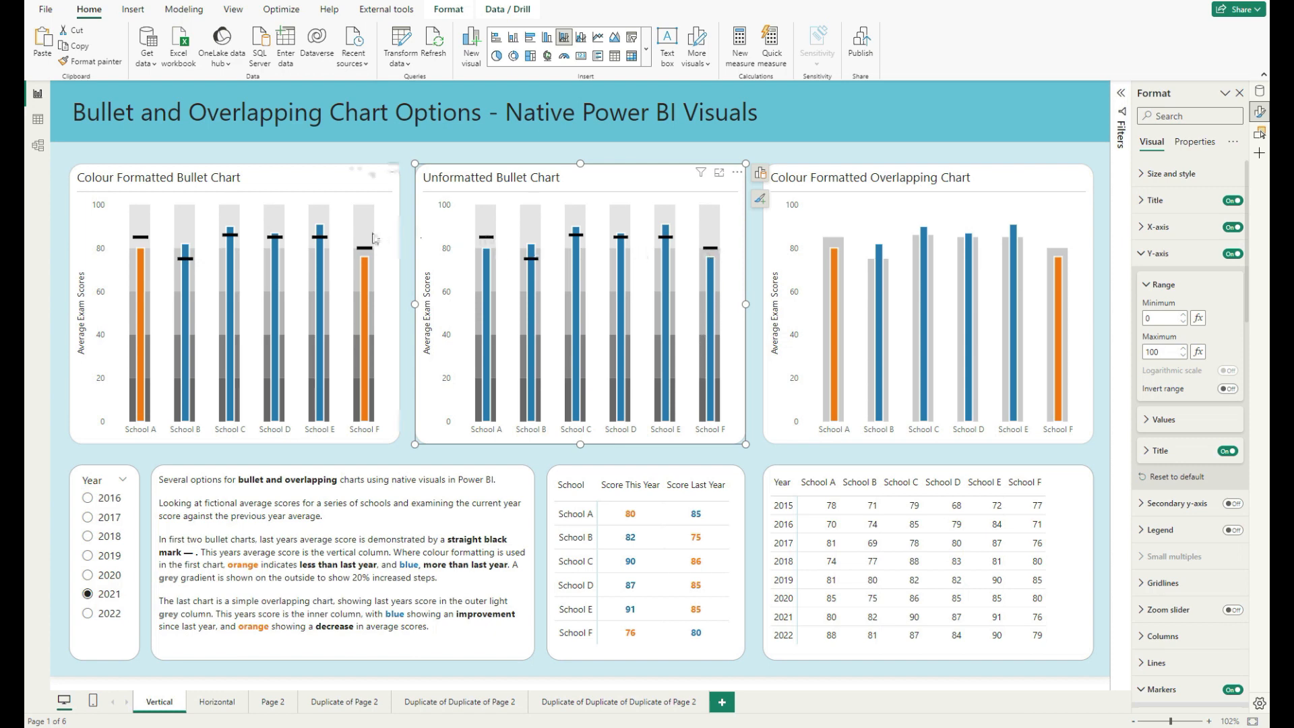
Step: Look over the Horizontal and Vertical pages with their unpopulated chart visuals
{"action": "left_click", "coordinate": [206, 704]}
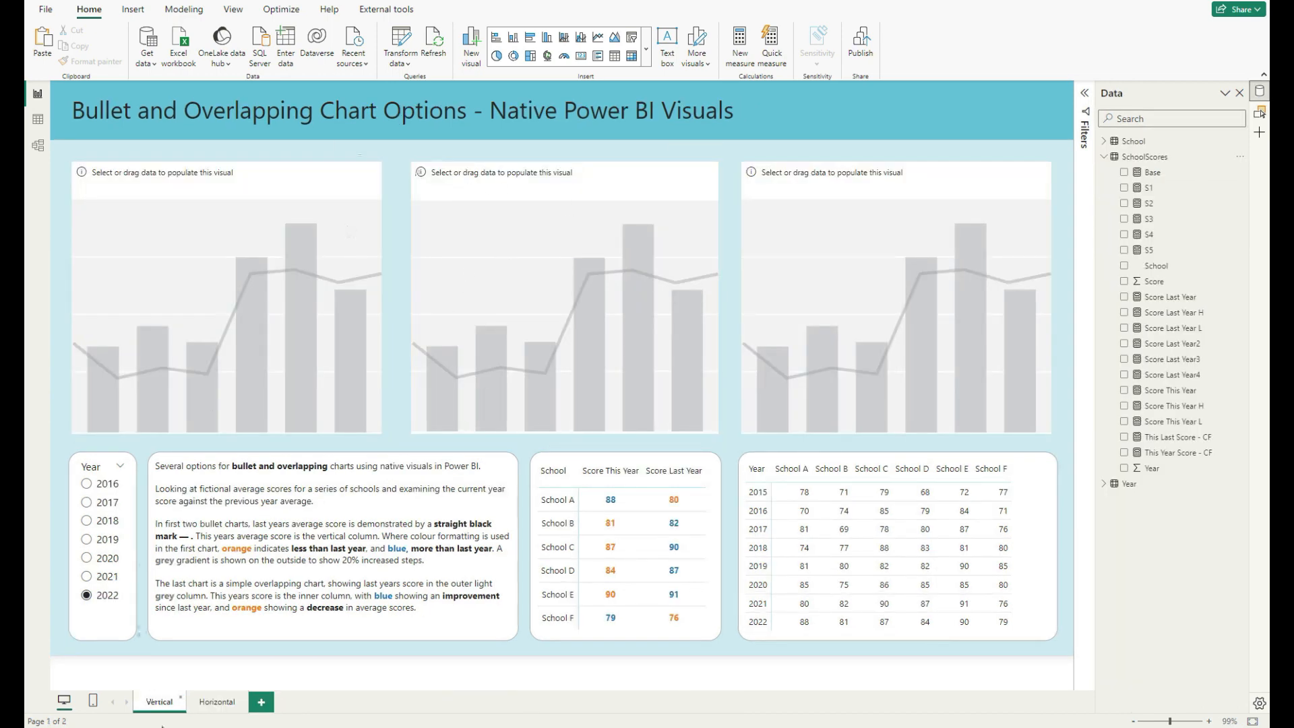
{"action": "left_click", "coordinate": [216, 702]}
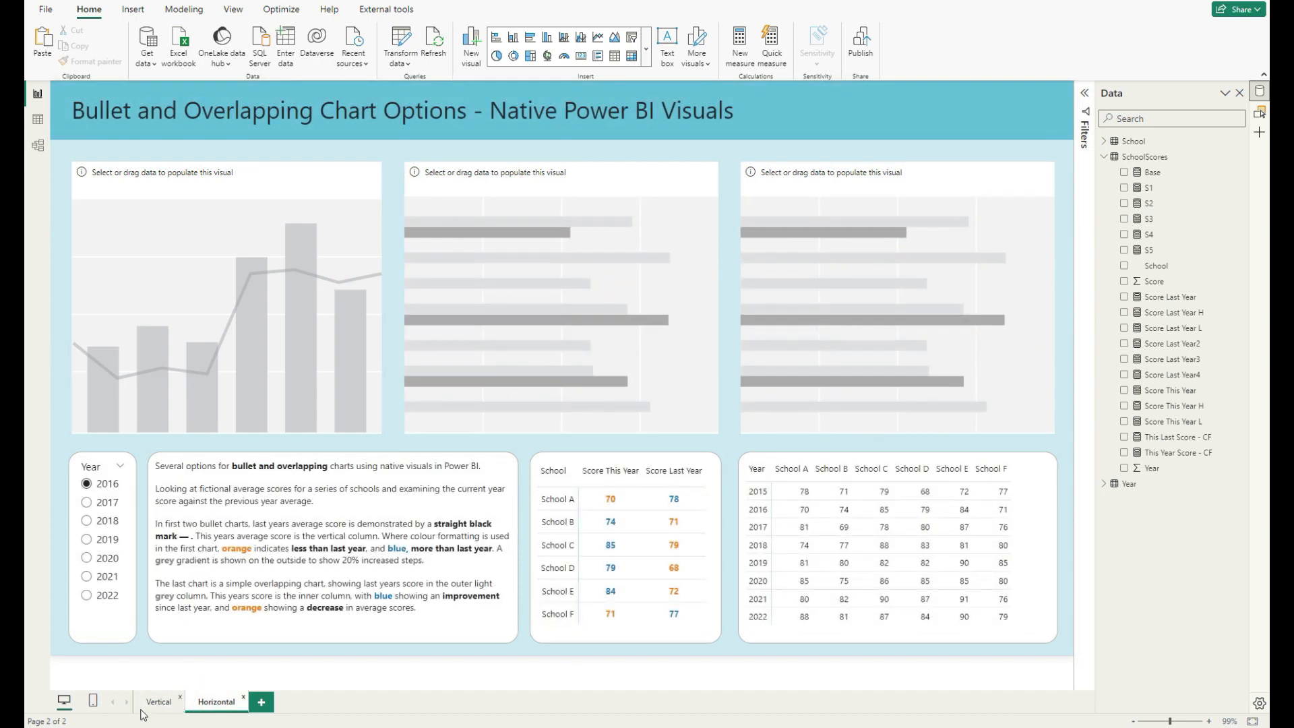
{"action": "left_click", "coordinate": [155, 702]}
Step: Check which Year table field feeds the Vertical page's Year slicer and how the tables relate in the model
{"action": "left_click", "coordinate": [135, 529]}
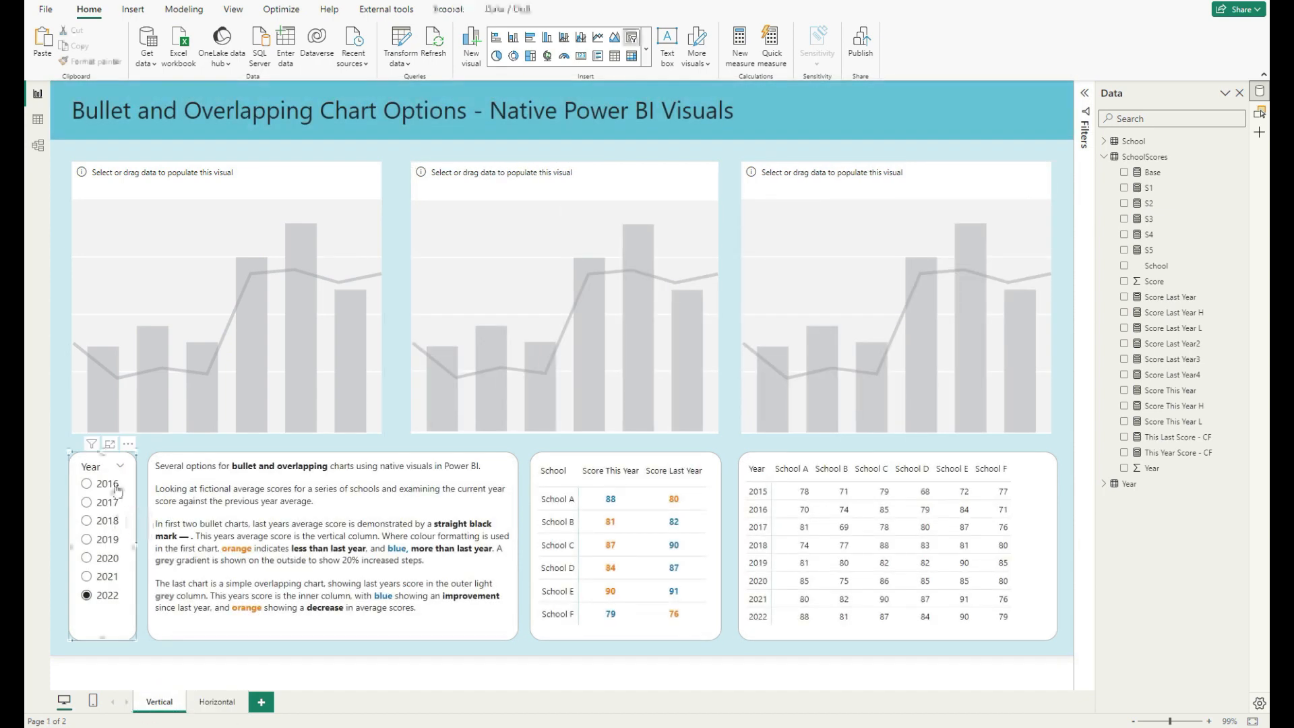
{"action": "left_click", "coordinate": [1147, 486]}
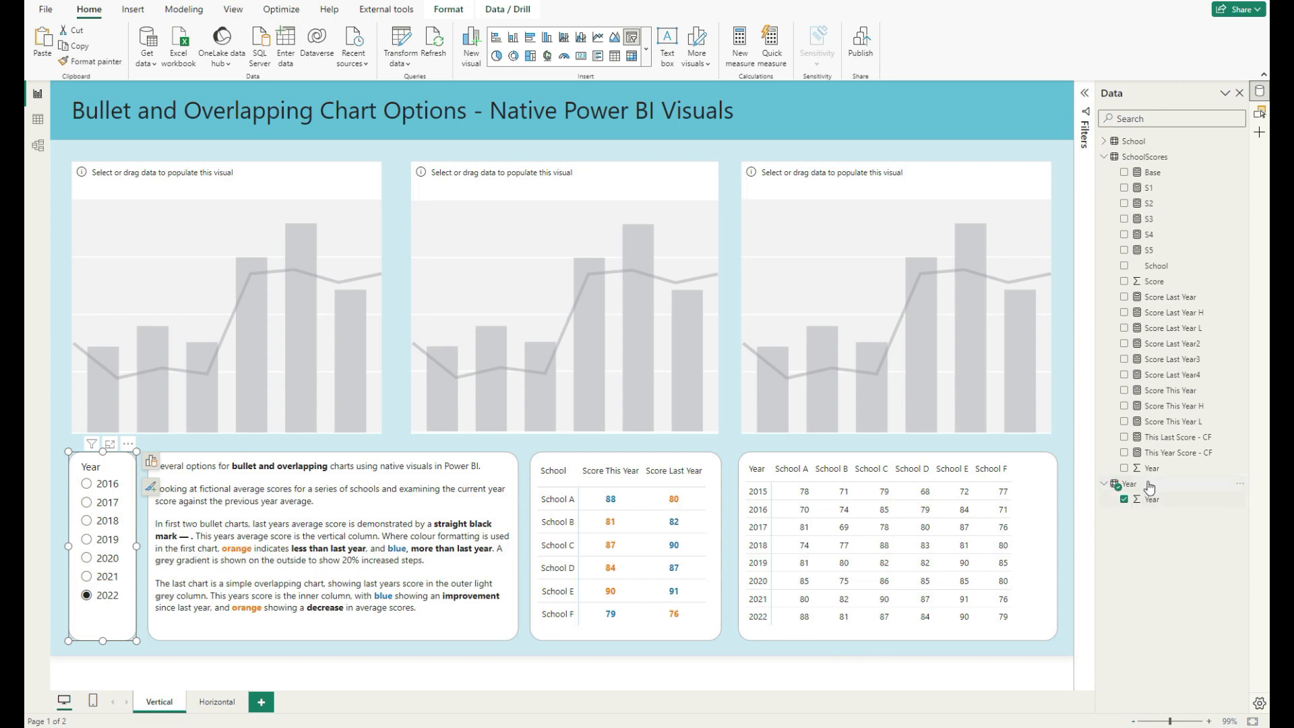
{"action": "left_click", "coordinate": [37, 145]}
Step: Set the Year slicer on the Vertical page to 2019, going through 2021 and 2020
{"action": "left_click", "coordinate": [105, 576]}
{"action": "left_click", "coordinate": [105, 558]}
{"action": "left_click", "coordinate": [106, 539]}
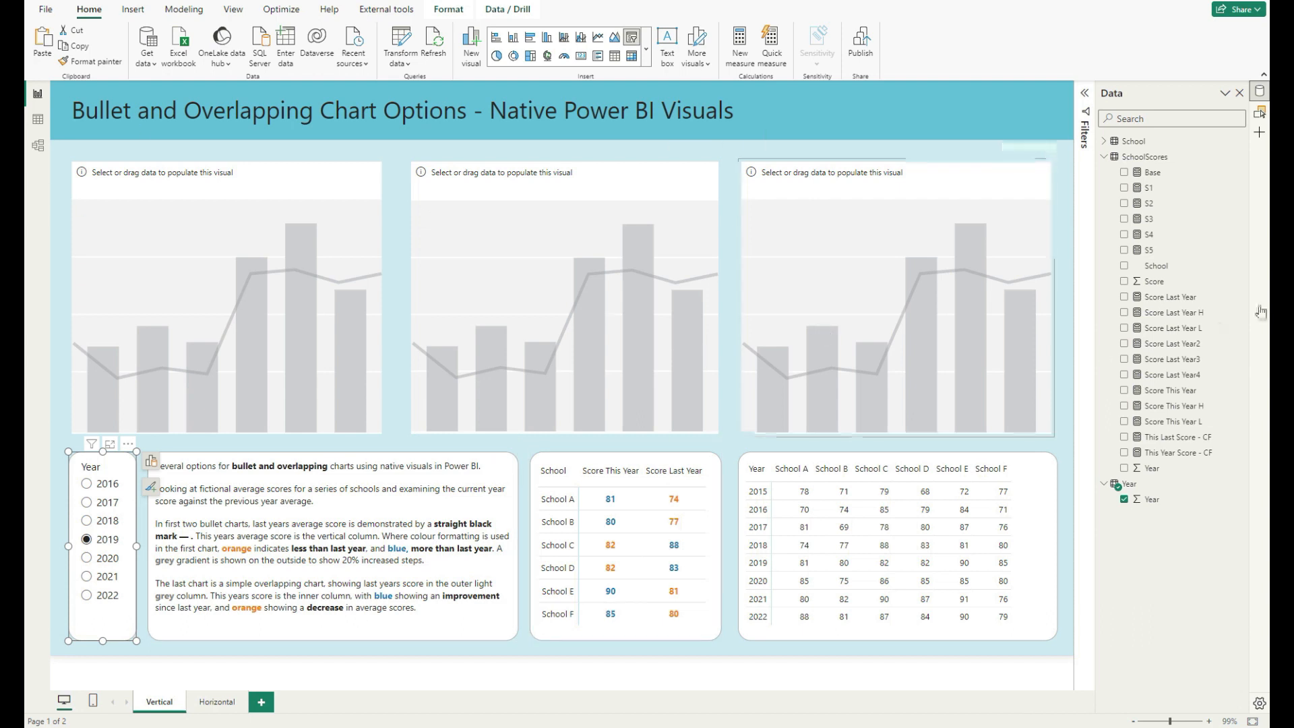
Step: Examine the Score This Year measure's formula, including its selected year, previous year, filtered table and AVERAGEX score variables
{"action": "left_click", "coordinate": [1179, 394]}
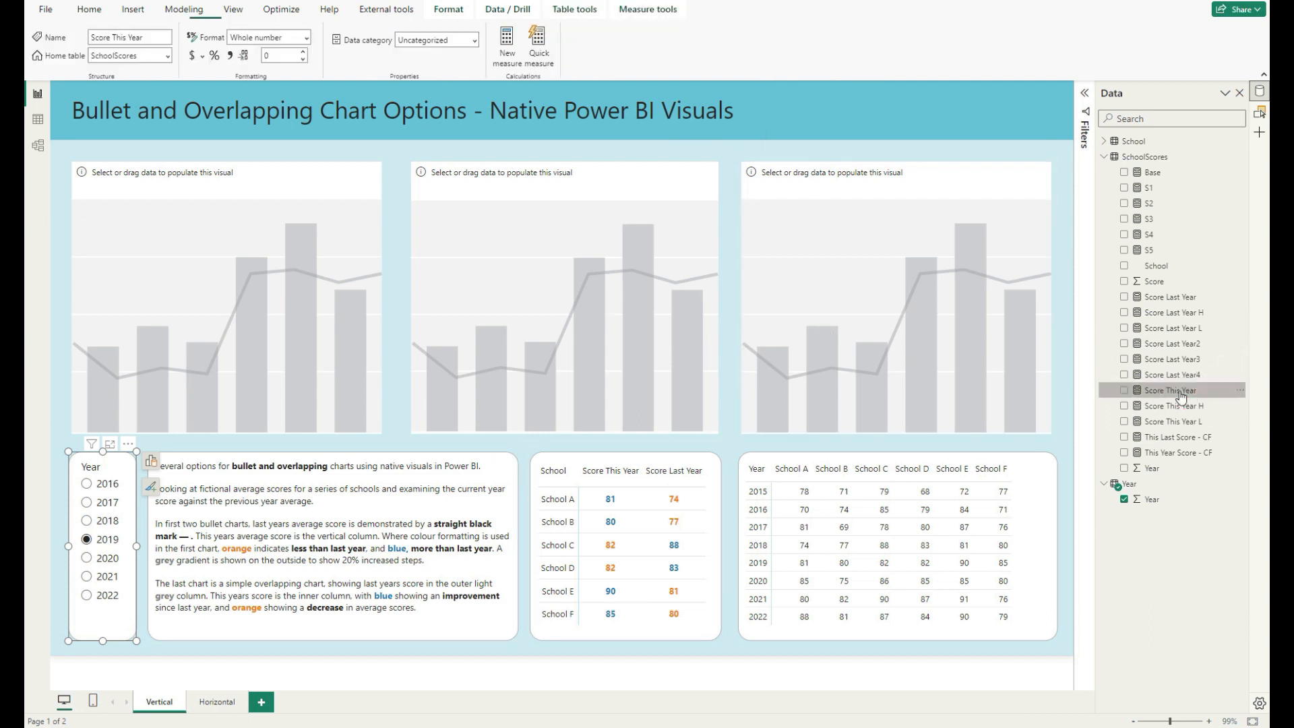
{"action": "scroll", "coordinate": [226, 150], "scroll_direction": "up", "scroll_amount": 5}
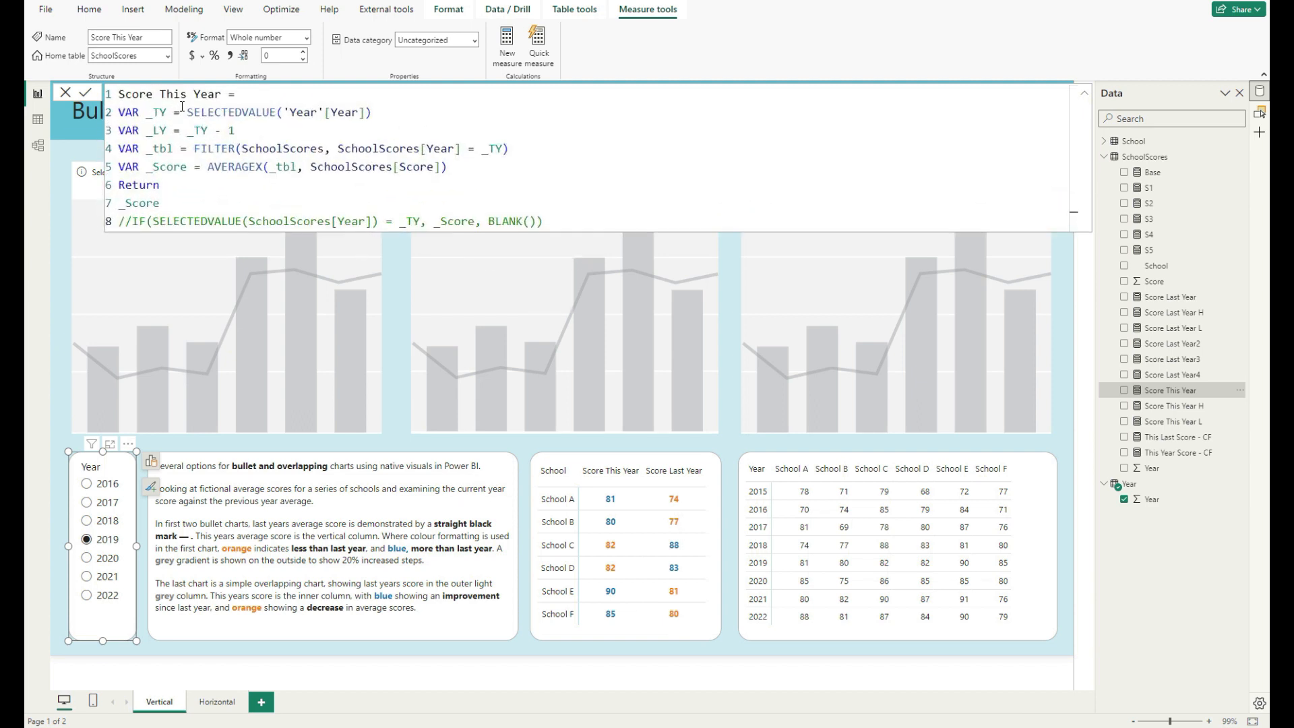
{"action": "left_click_drag", "start_coordinate": [186, 113], "coordinate": [376, 121]}
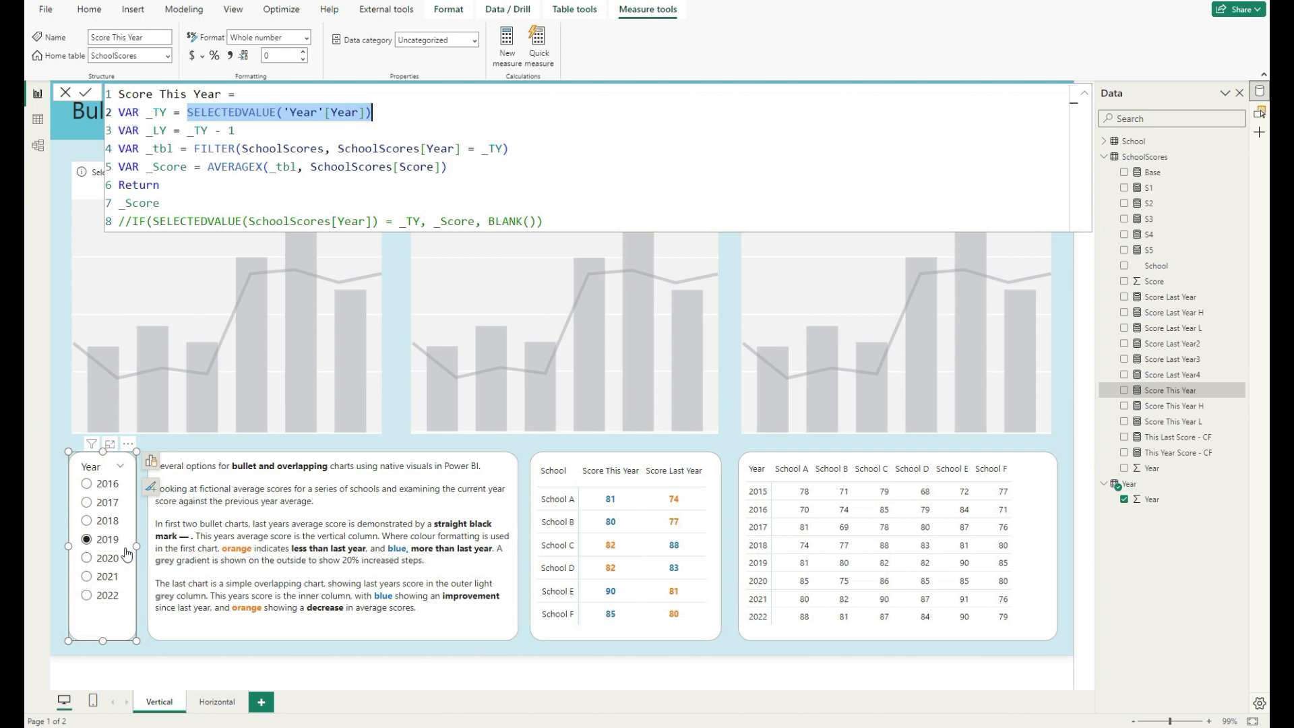
{"action": "left_click", "coordinate": [187, 129]}
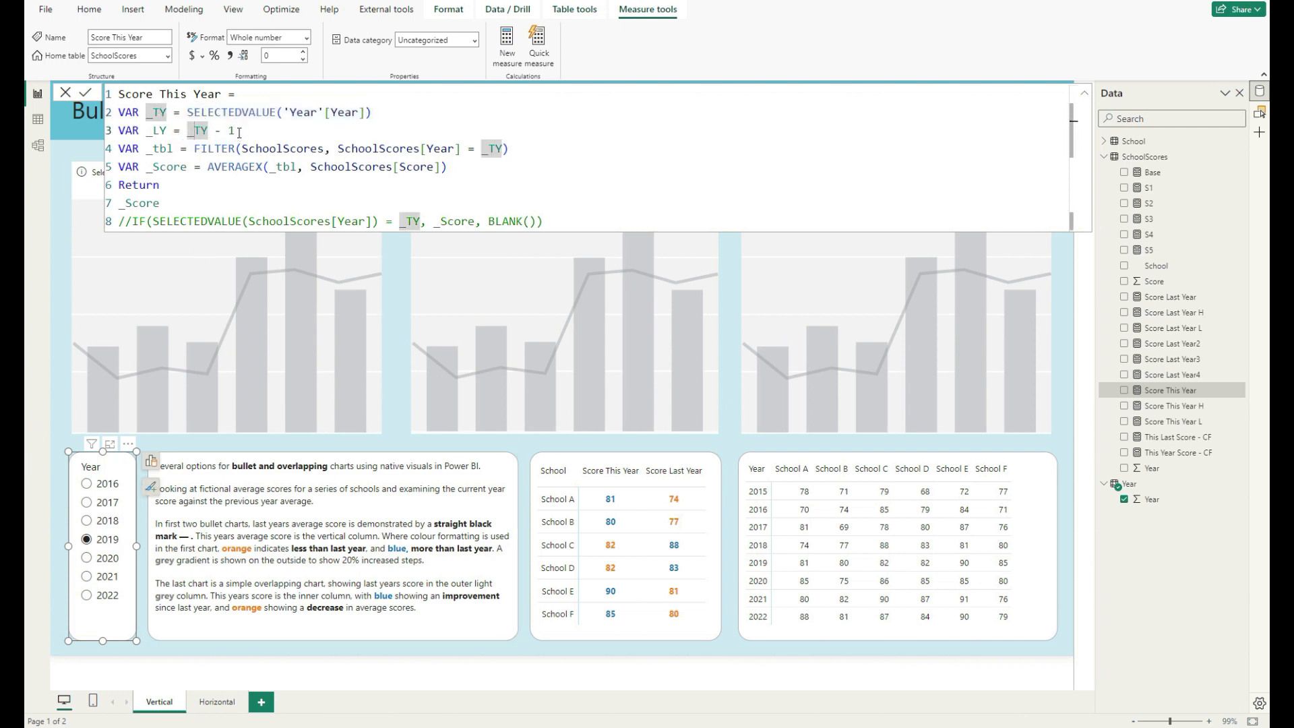
{"action": "left_click", "coordinate": [213, 149]}
{"action": "left_click_drag", "start_coordinate": [150, 149], "coordinate": [166, 148]}
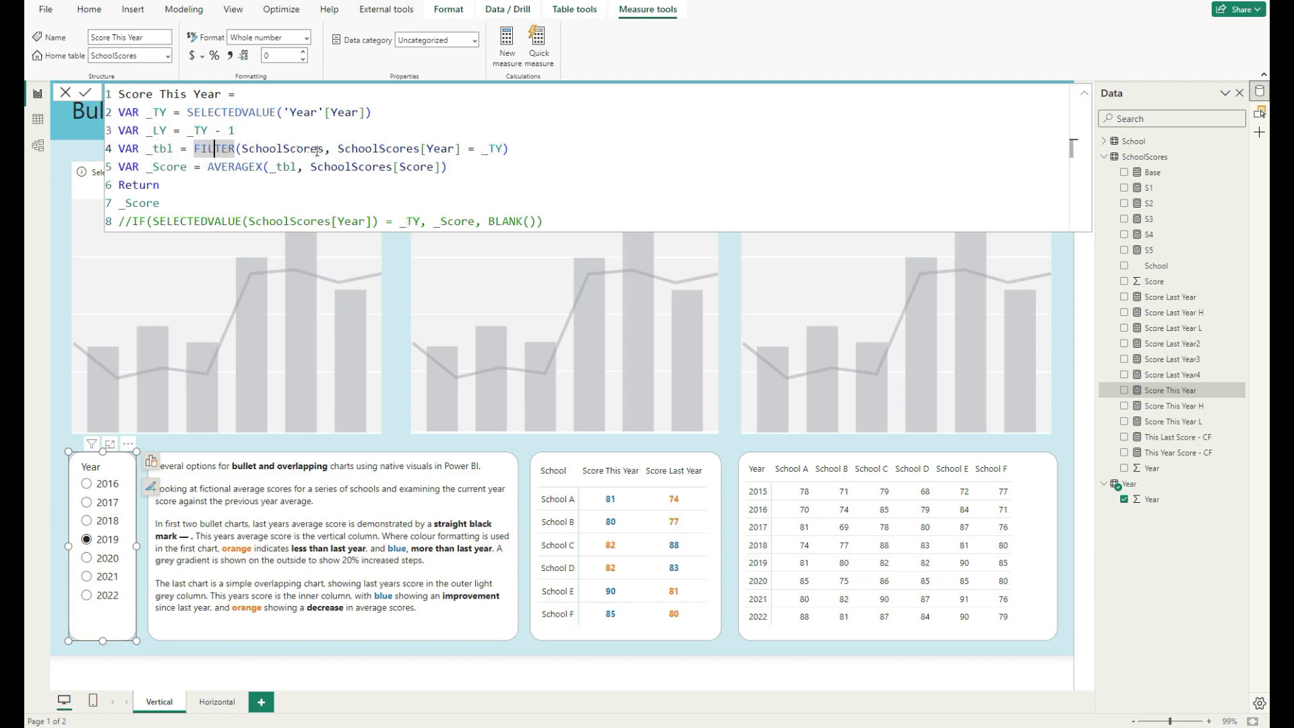
{"action": "left_click", "coordinate": [357, 149]}
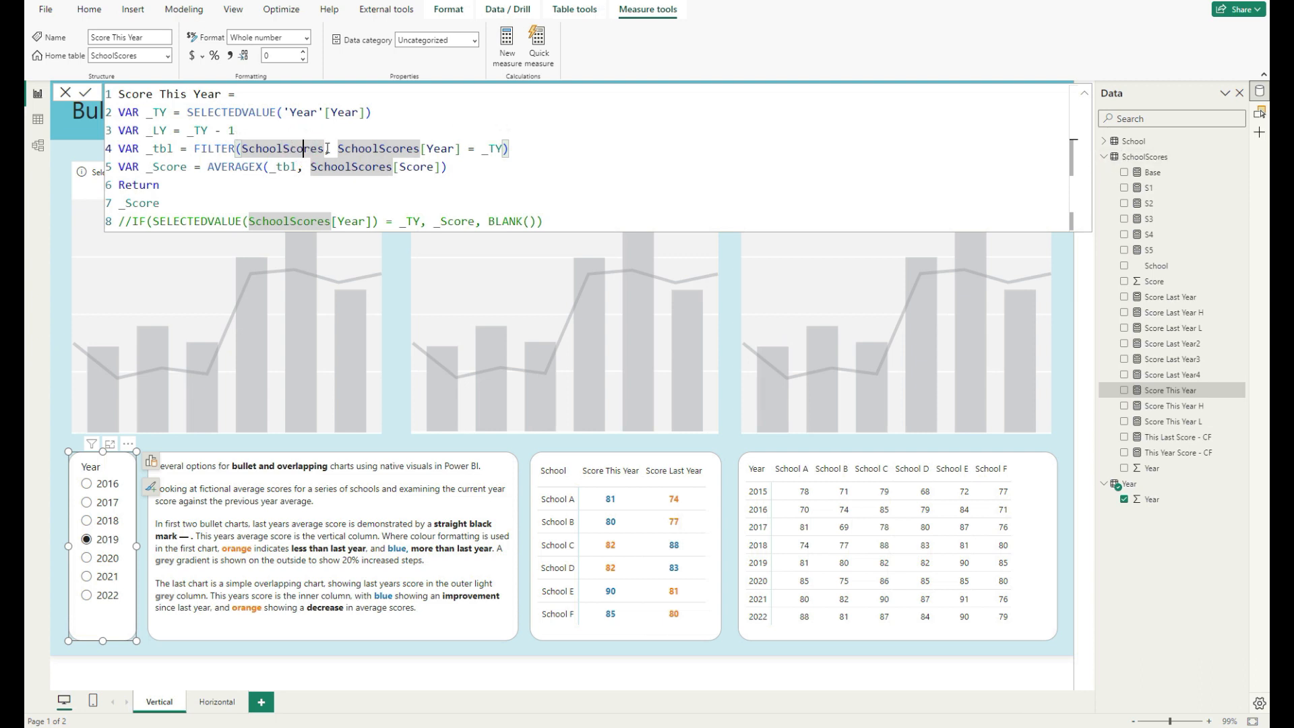
{"action": "left_click", "coordinate": [558, 147]}
{"action": "left_click_drag", "start_coordinate": [208, 167], "coordinate": [256, 169]}
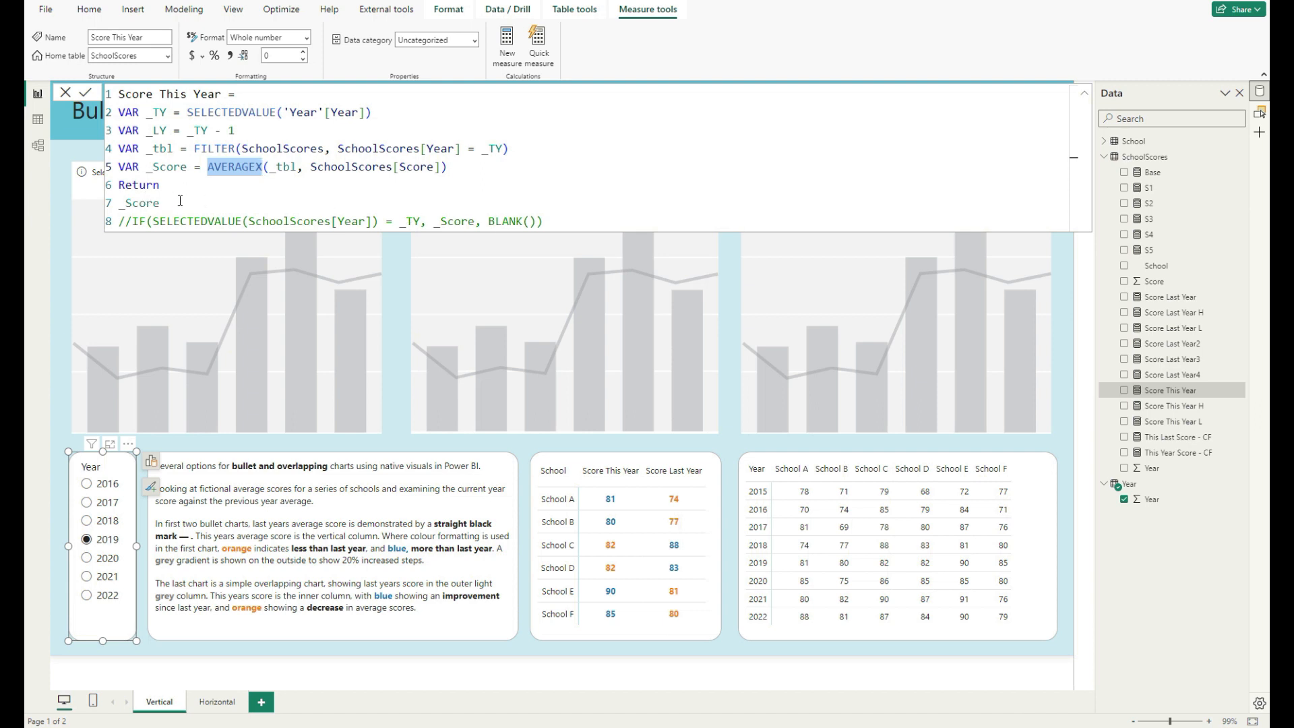
Step: Examine the Score Last Year measure's formula and compare its year filter with the one in Score This Year
{"action": "left_click", "coordinate": [1170, 300]}
{"action": "left_click", "coordinate": [165, 98]}
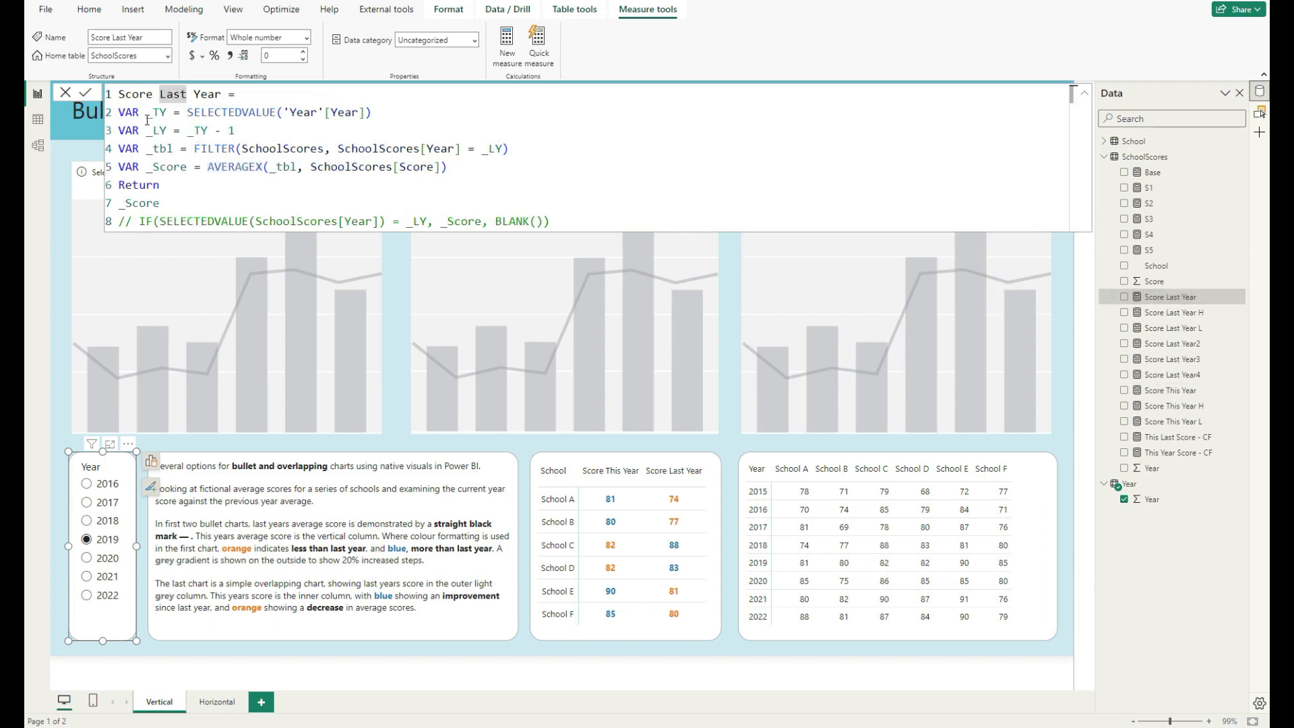
{"action": "left_click_drag", "start_coordinate": [149, 130], "coordinate": [236, 132]}
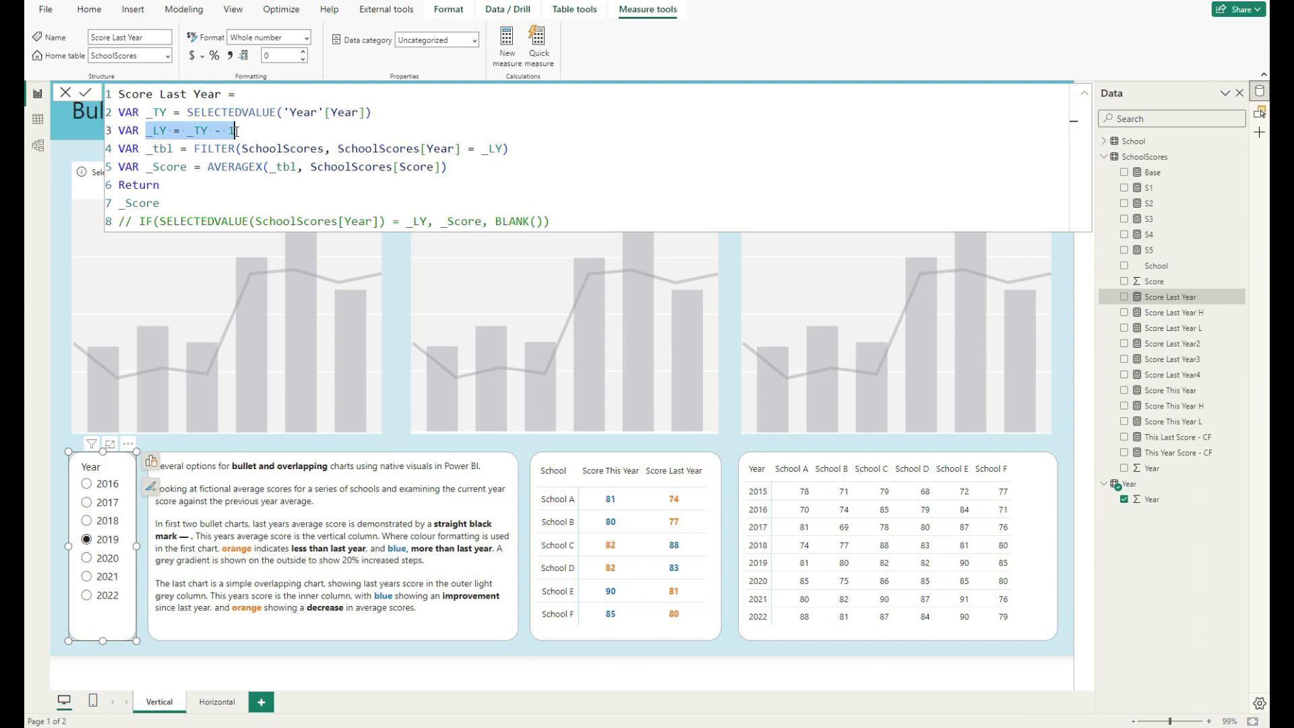
{"action": "left_click", "coordinate": [184, 132]}
{"action": "double_click", "coordinate": [494, 148]}
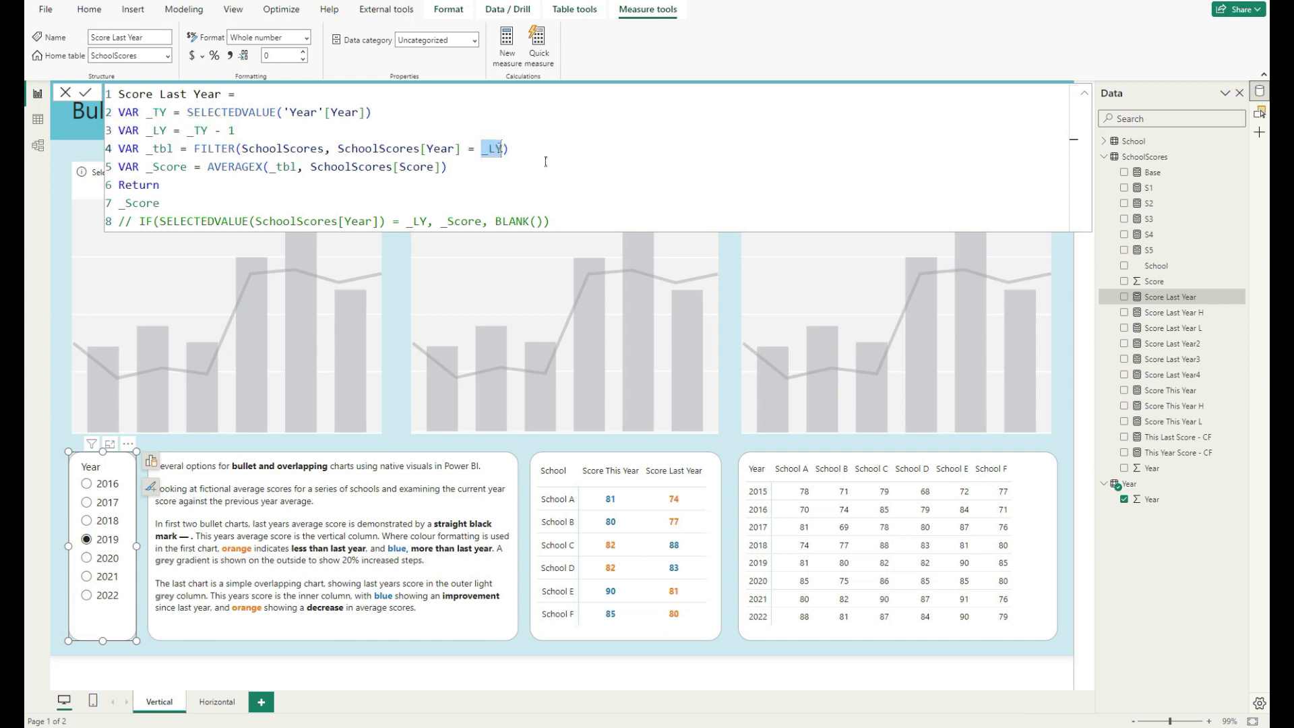
{"action": "left_click", "coordinate": [1186, 391]}
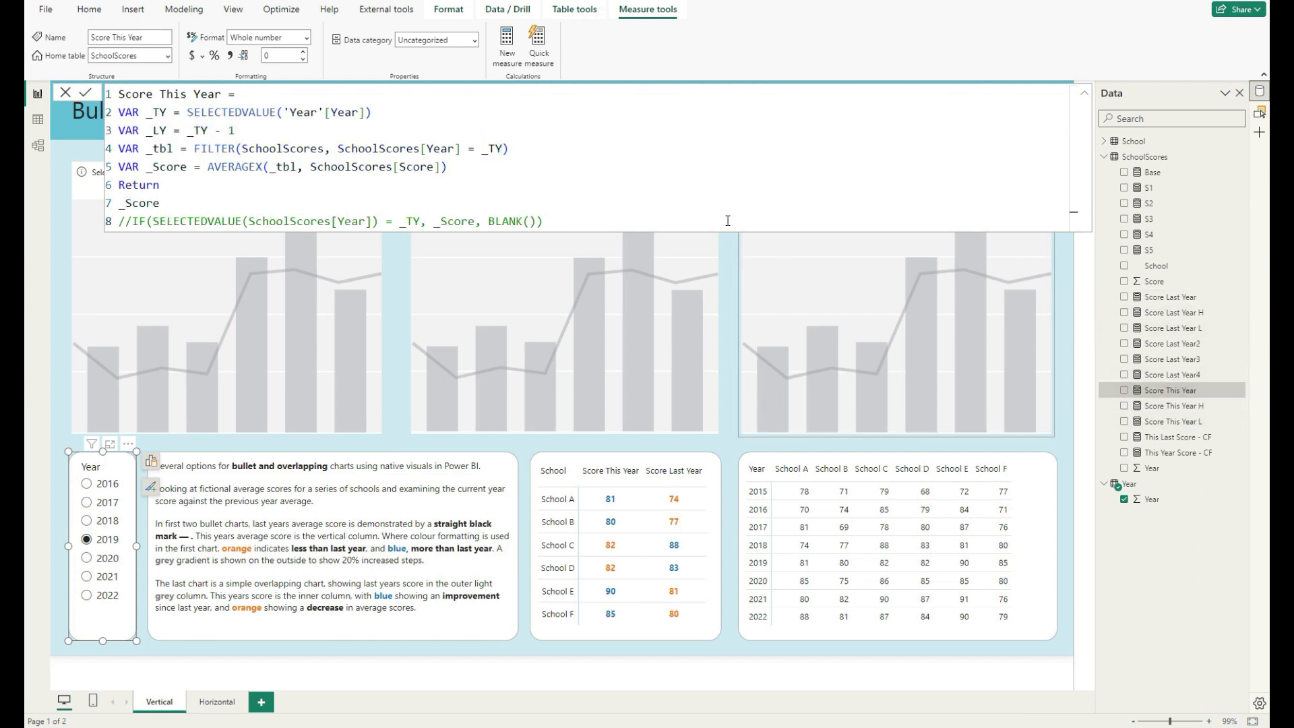
{"action": "double_click", "coordinate": [484, 148]}
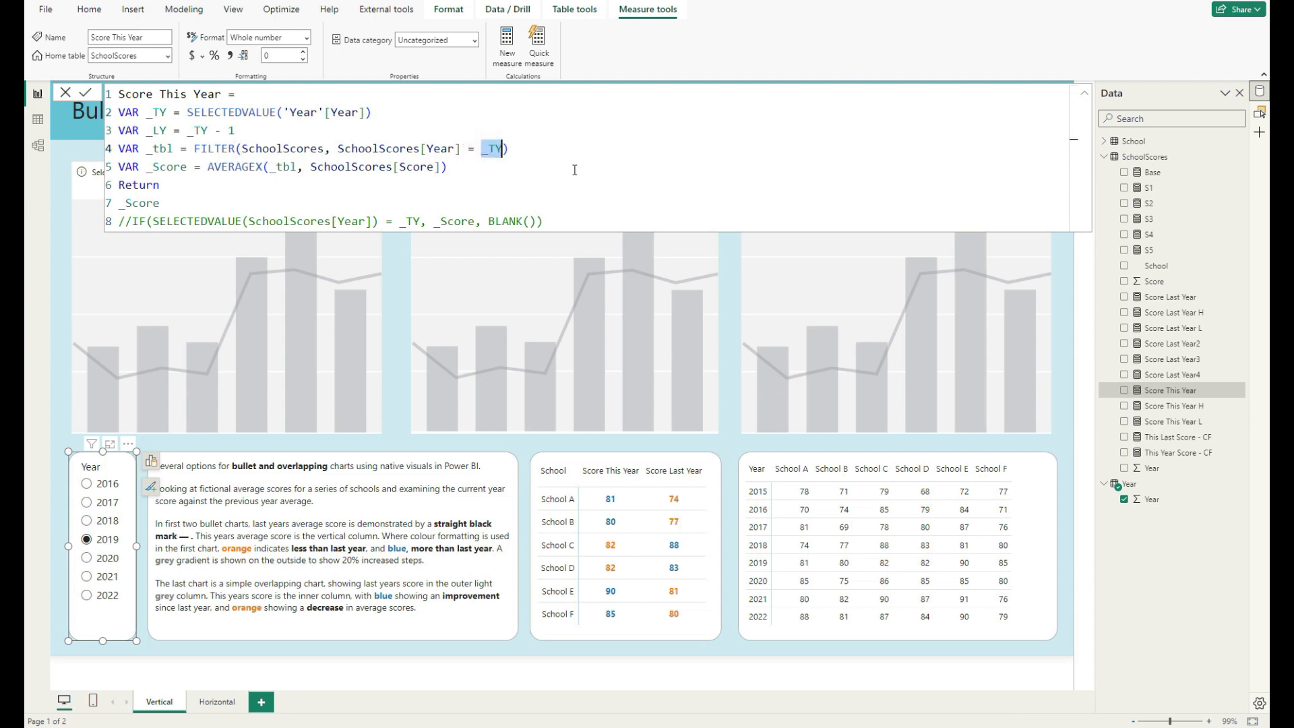
{"action": "left_click", "coordinate": [1172, 296]}
{"action": "double_click", "coordinate": [490, 149]}
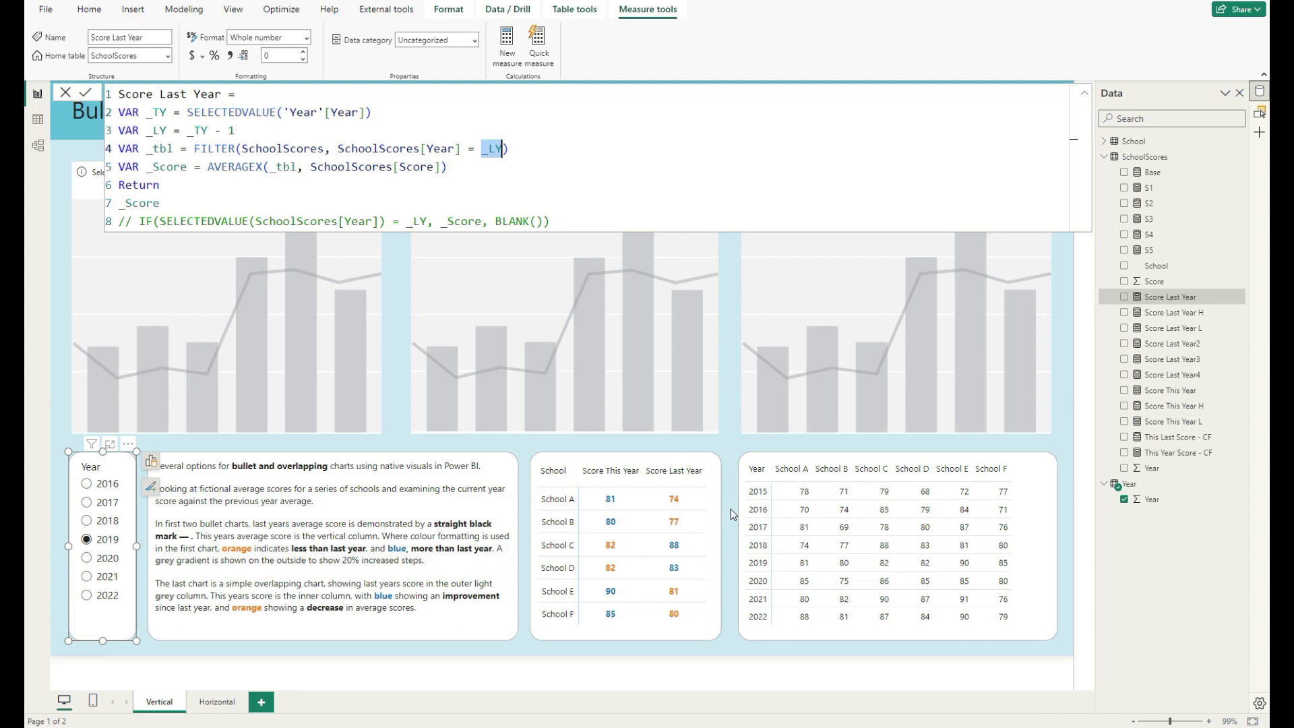
Step: Check which fields feed the school table comparing this year's and last year's scores, and compare it with the yearly matrix
{"action": "left_click", "coordinate": [733, 436]}
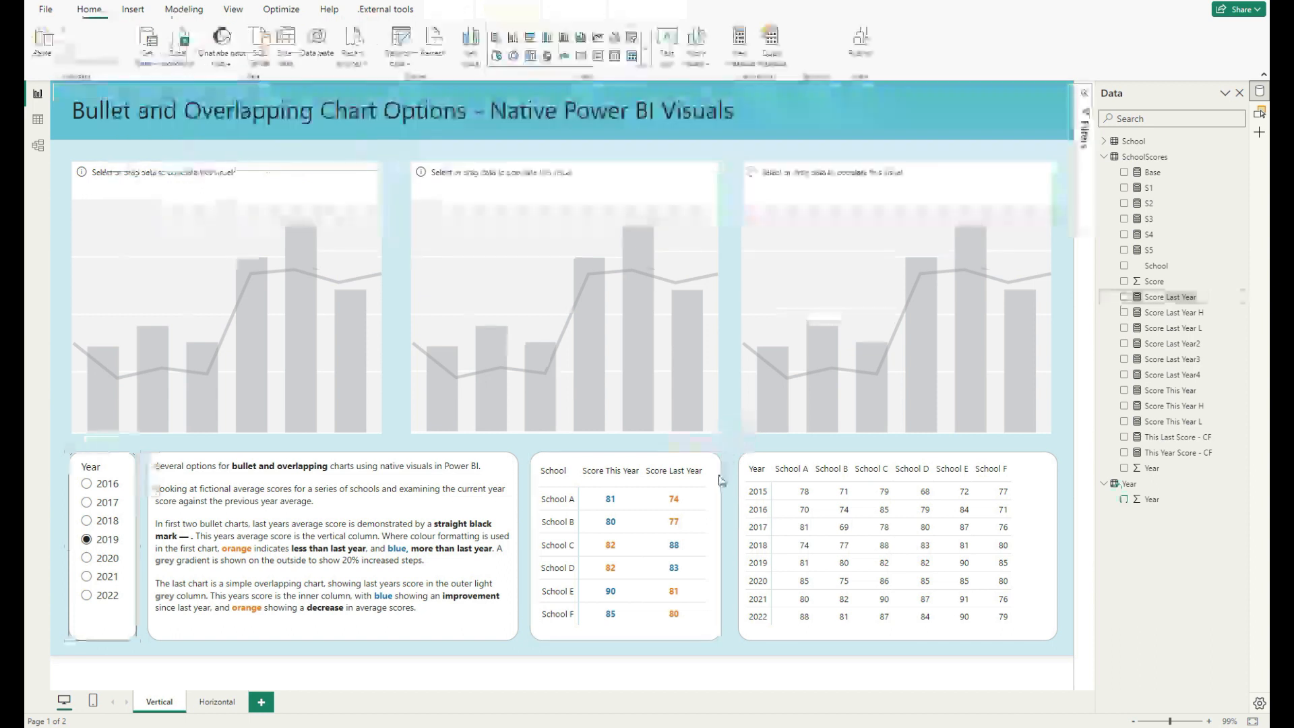
{"action": "left_click", "coordinate": [718, 485]}
{"action": "left_click", "coordinate": [736, 461]}
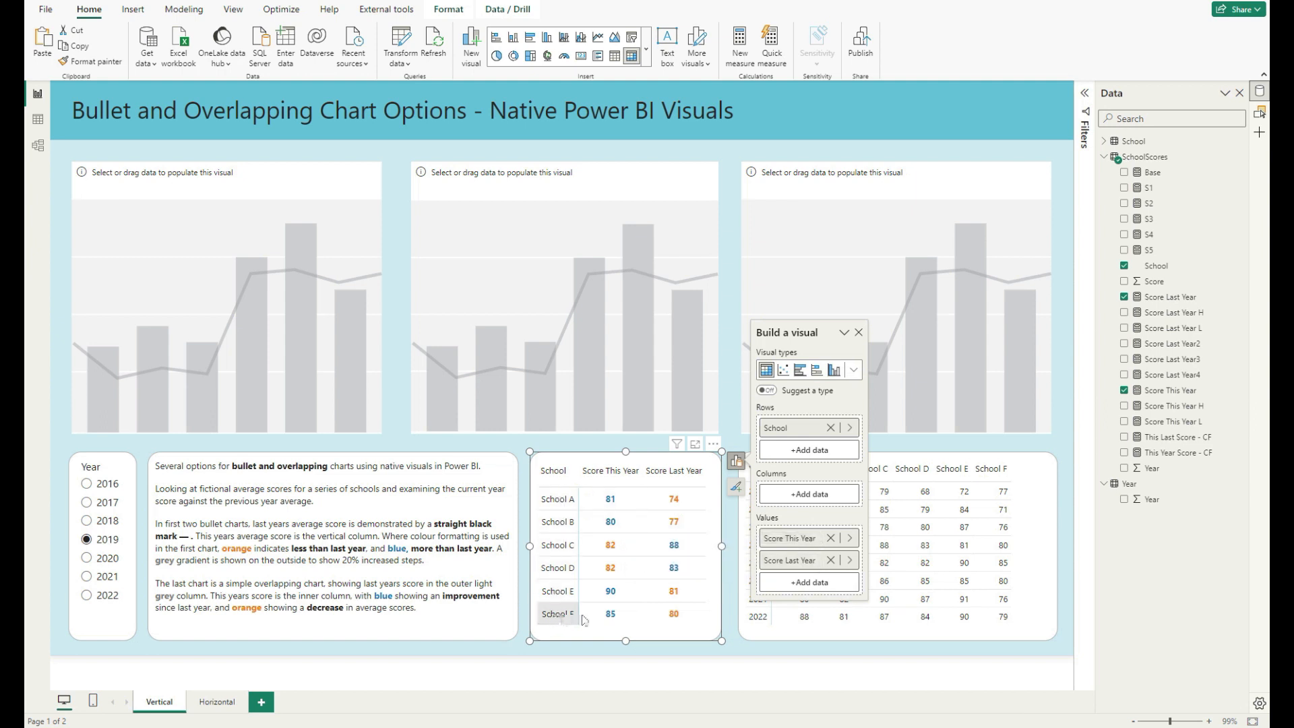
{"action": "left_click", "coordinate": [733, 642]}
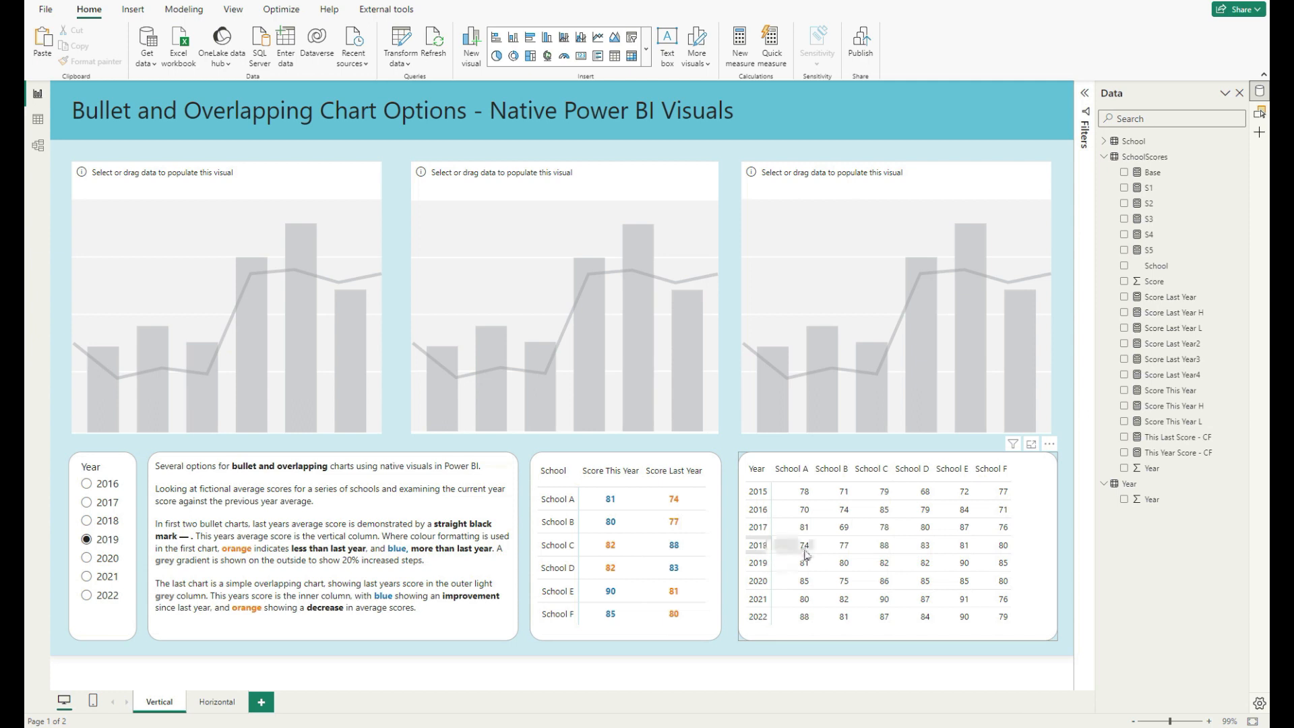
Step: With the Year slicer on 2022, plot Score Last Year and Score This Year by School as stacked columns in the third chart
{"action": "left_click", "coordinate": [987, 377]}
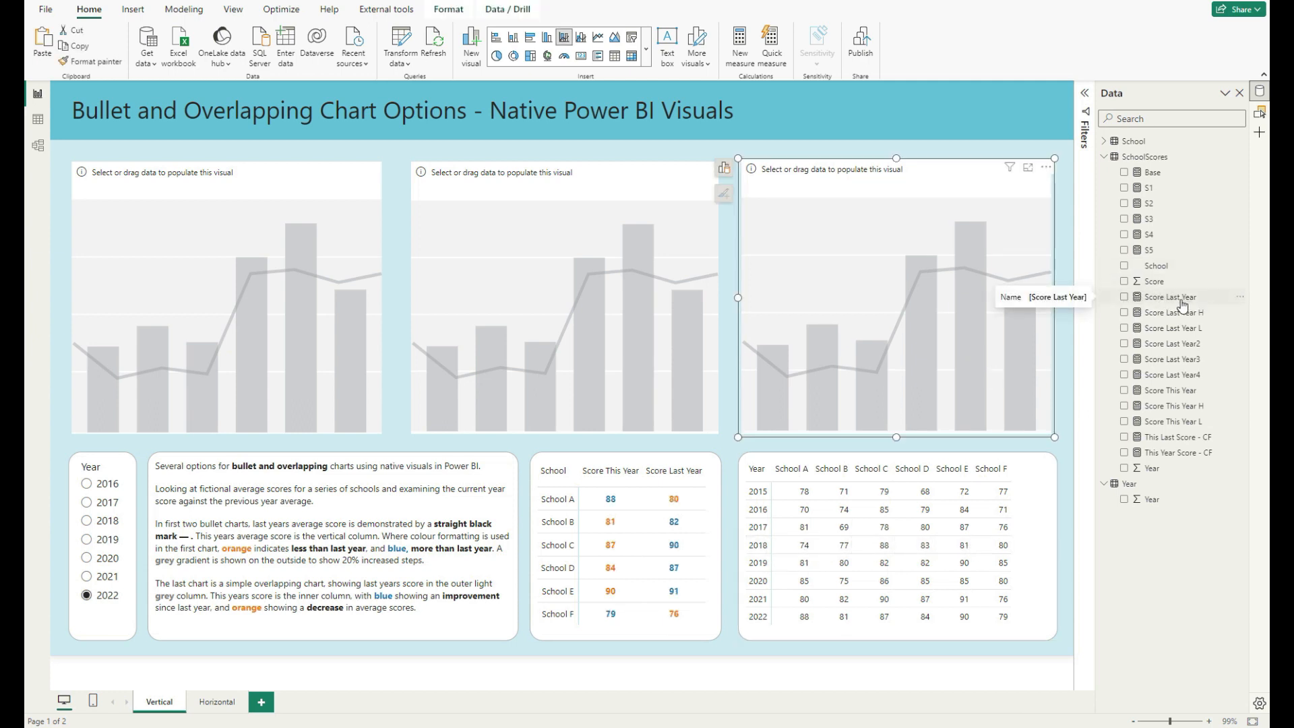
{"action": "left_click", "coordinate": [723, 167]}
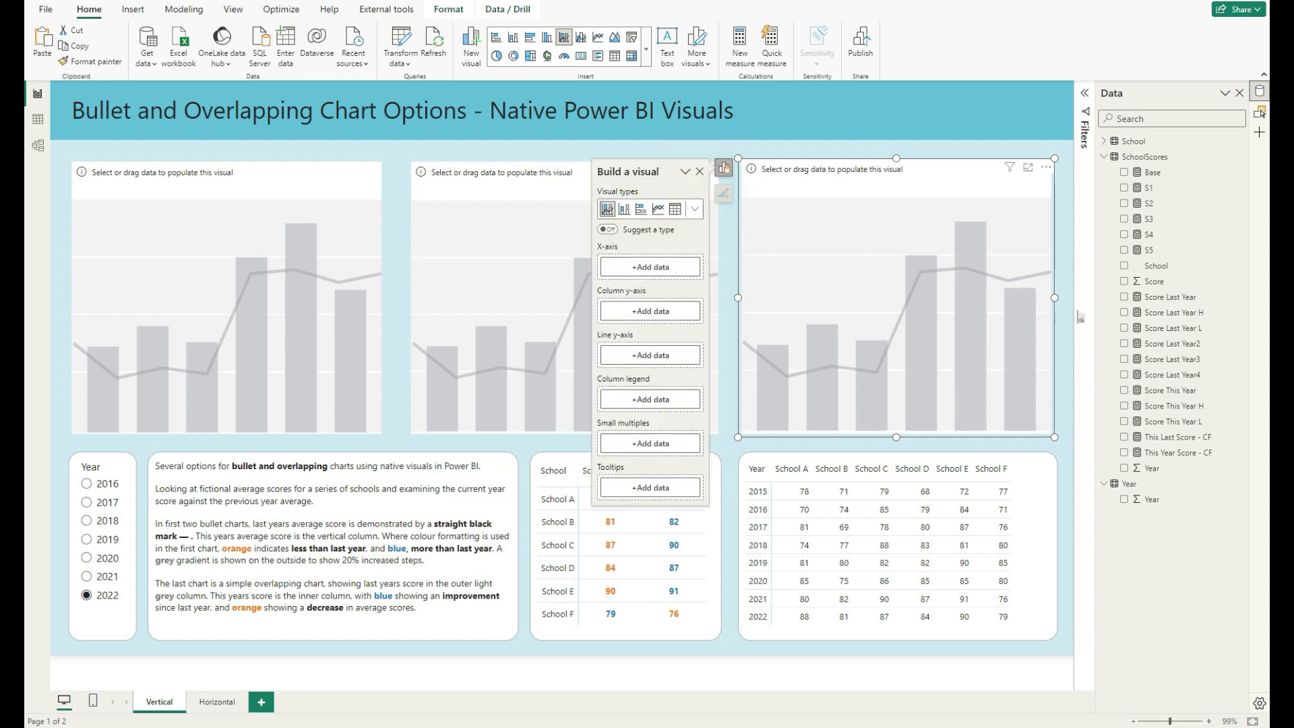
{"action": "left_click_drag", "start_coordinate": [1125, 301], "coordinate": [873, 351]}
{"action": "left_click_drag", "start_coordinate": [1176, 392], "coordinate": [684, 347]}
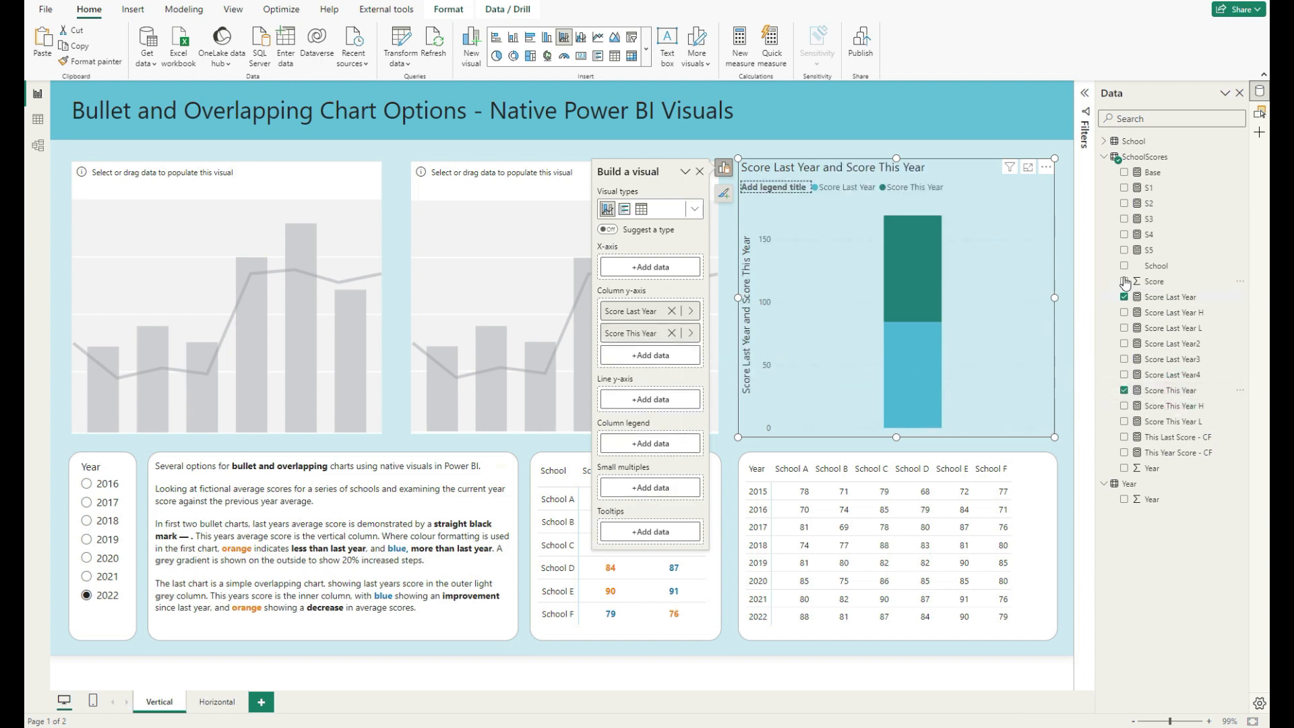
{"action": "left_click_drag", "start_coordinate": [1156, 270], "coordinate": [650, 268]}
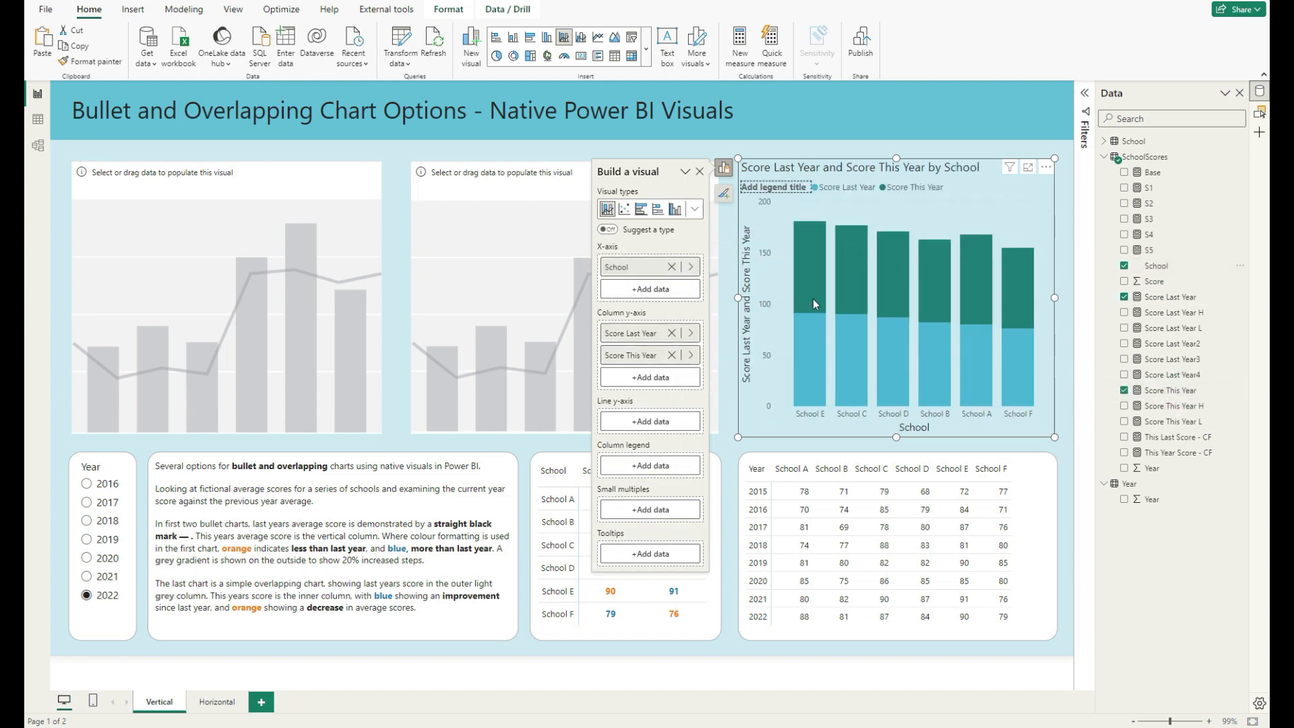
Step: Try the third chart as a line and clustered column chart, and remove Score Last Year and Score This Year from it
{"action": "left_click", "coordinate": [580, 41]}
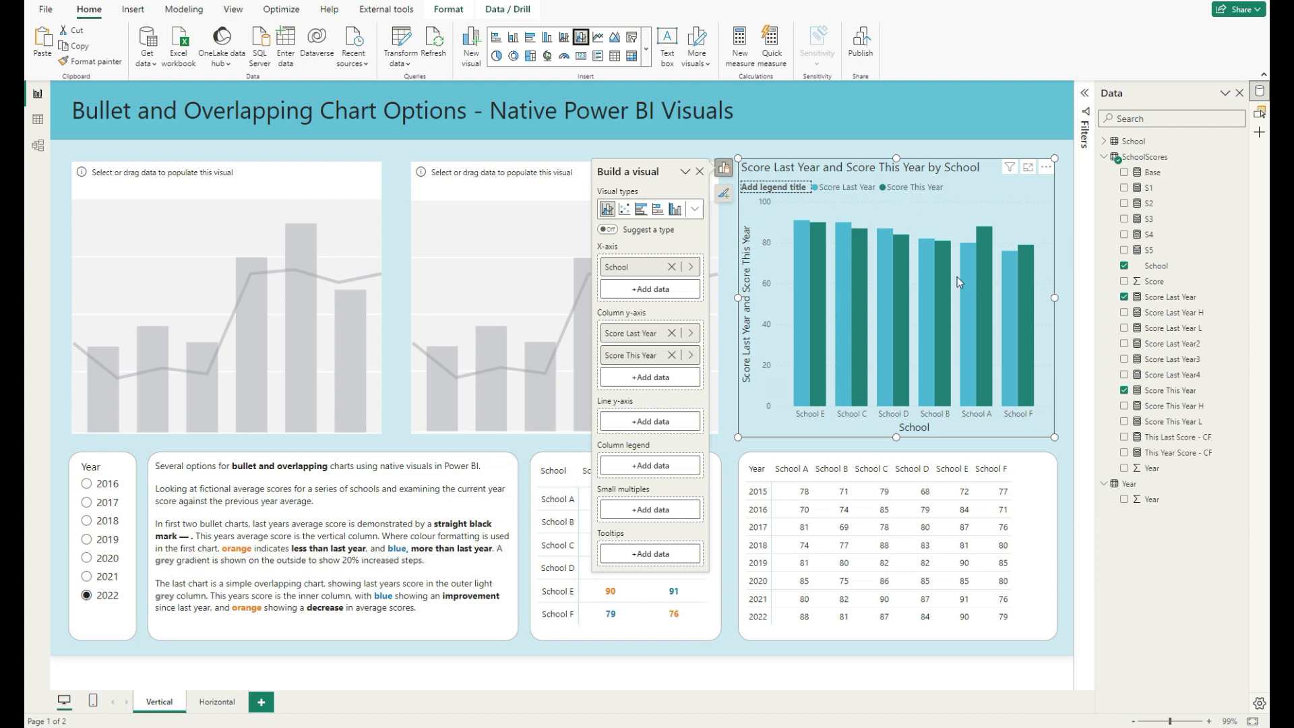
{"action": "mouse_move", "coordinate": [984, 307]}
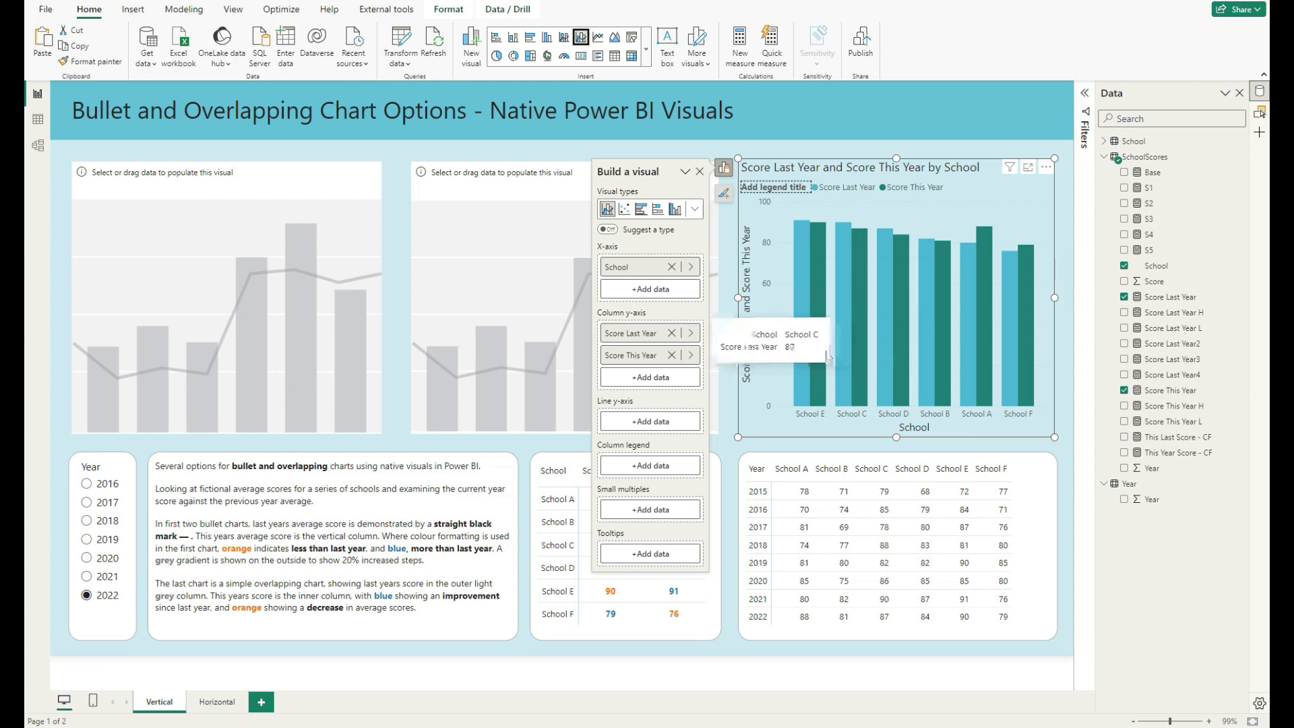
{"action": "left_click", "coordinate": [671, 333]}
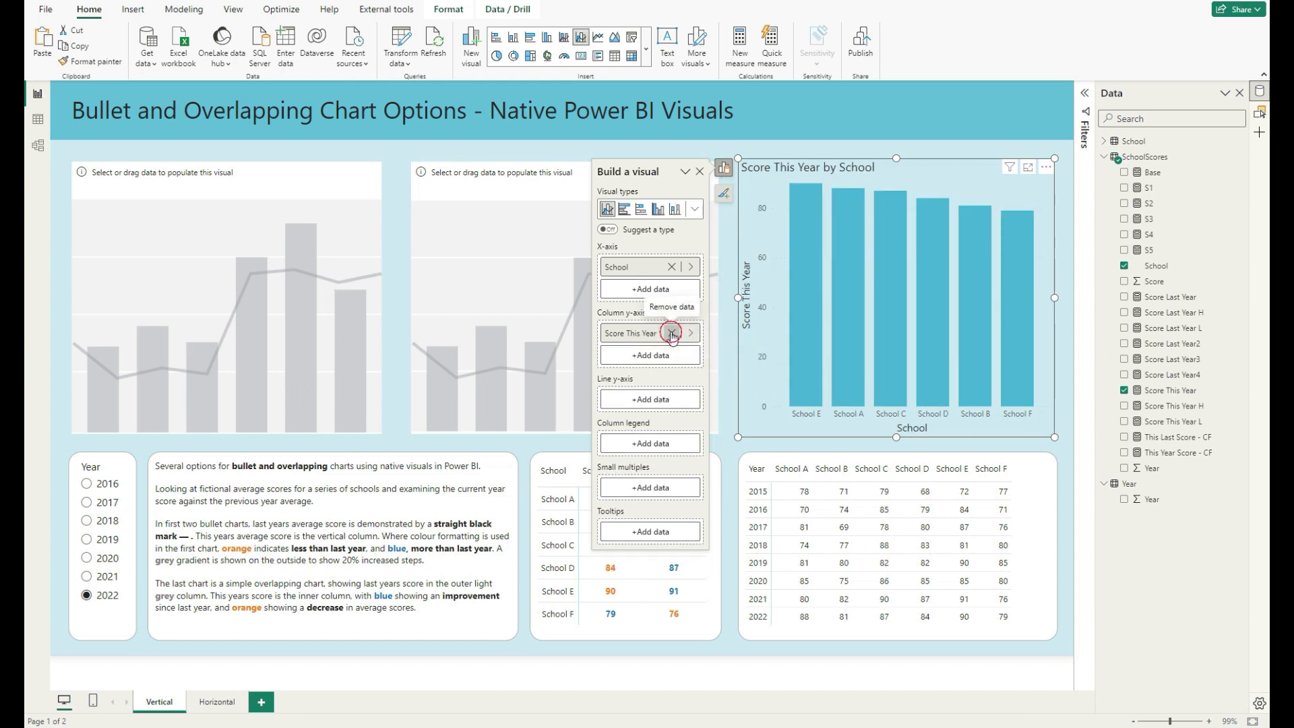
{"action": "left_click", "coordinate": [672, 333]}
Step: Check the average function in Score Last Year and replace SUMX with AVERAGEX in the Score Last Year L measure
{"action": "left_click", "coordinate": [1171, 296]}
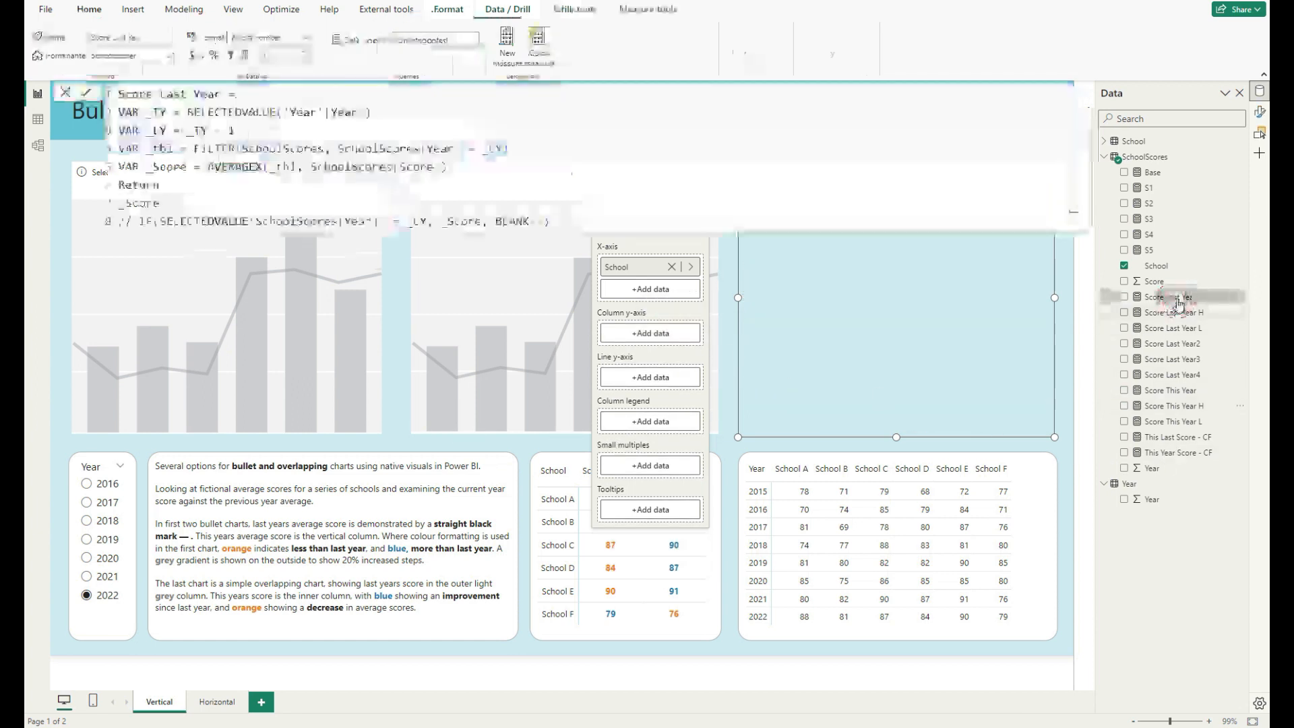
{"action": "left_click", "coordinate": [263, 166]}
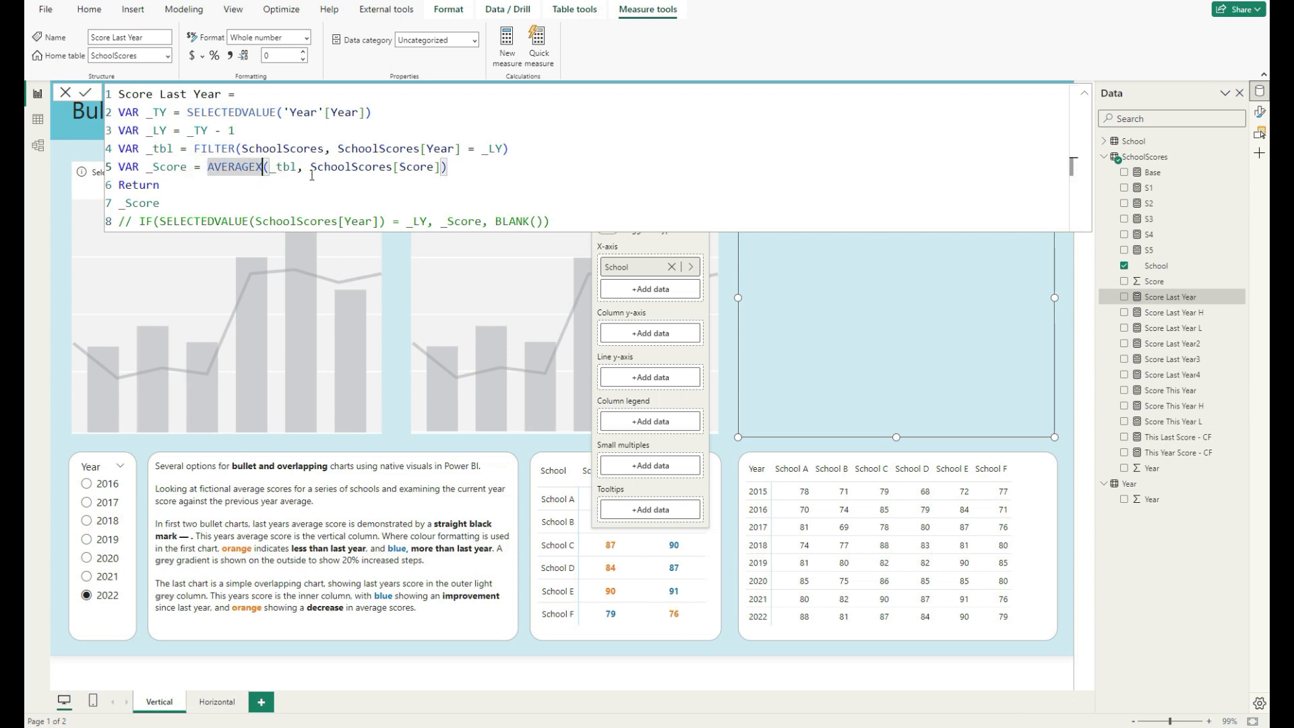
{"action": "left_click", "coordinate": [1172, 328]}
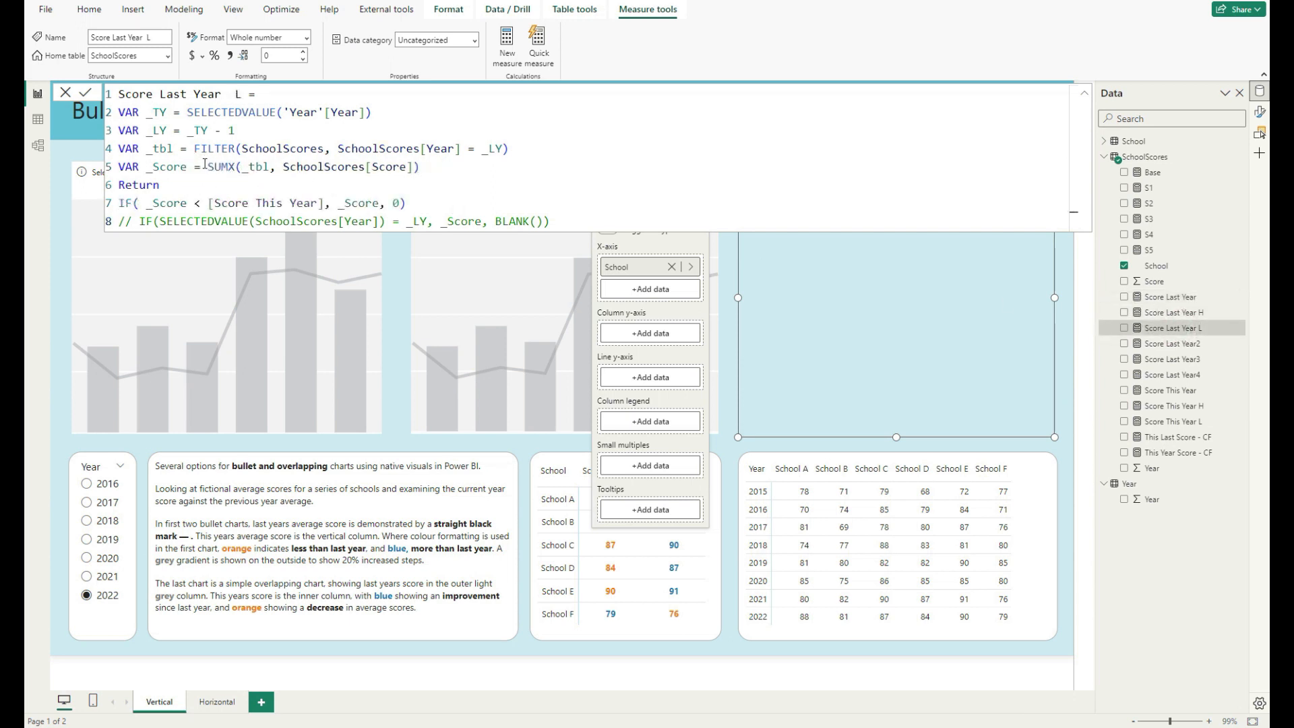
{"action": "left_click_drag", "start_coordinate": [228, 167], "coordinate": [216, 168]}
{"action": "type", "text": "AV"}
{"action": "key", "text": "Down"}
{"action": "key", "text": "Down"}
{"action": "key", "text": "Tab"}
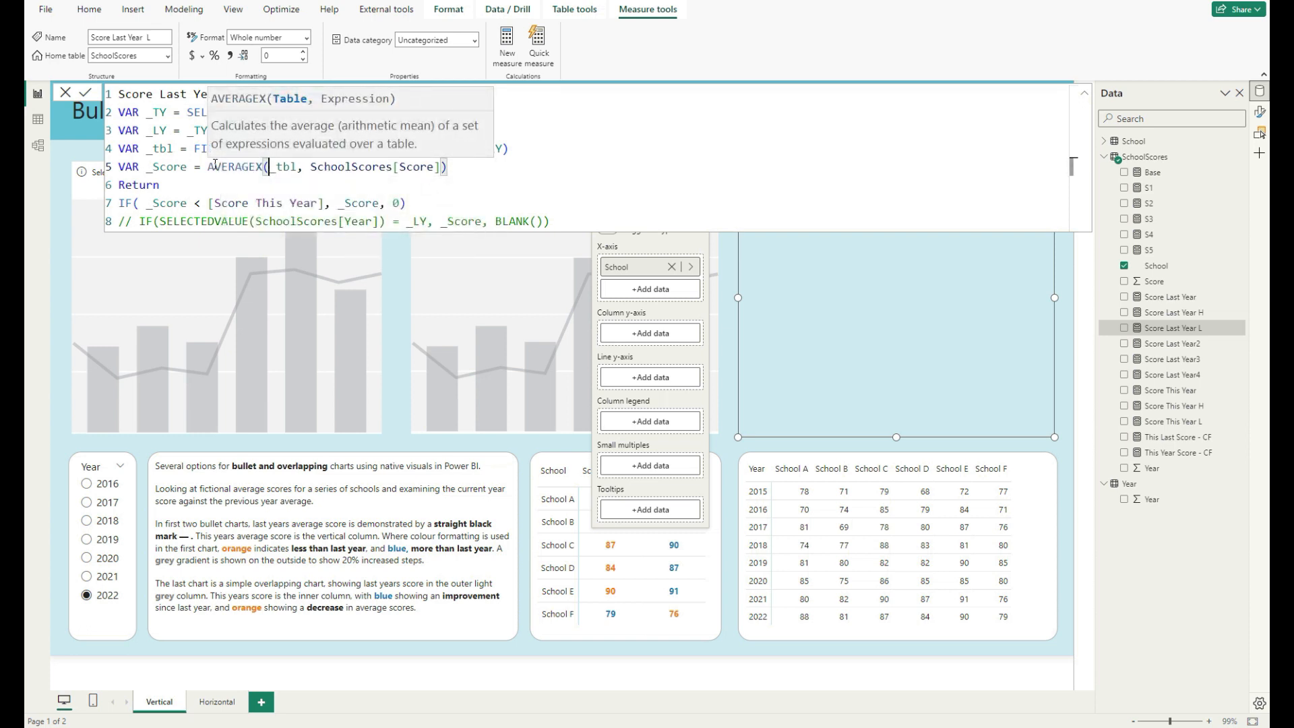
{"action": "left_click", "coordinate": [973, 141]}
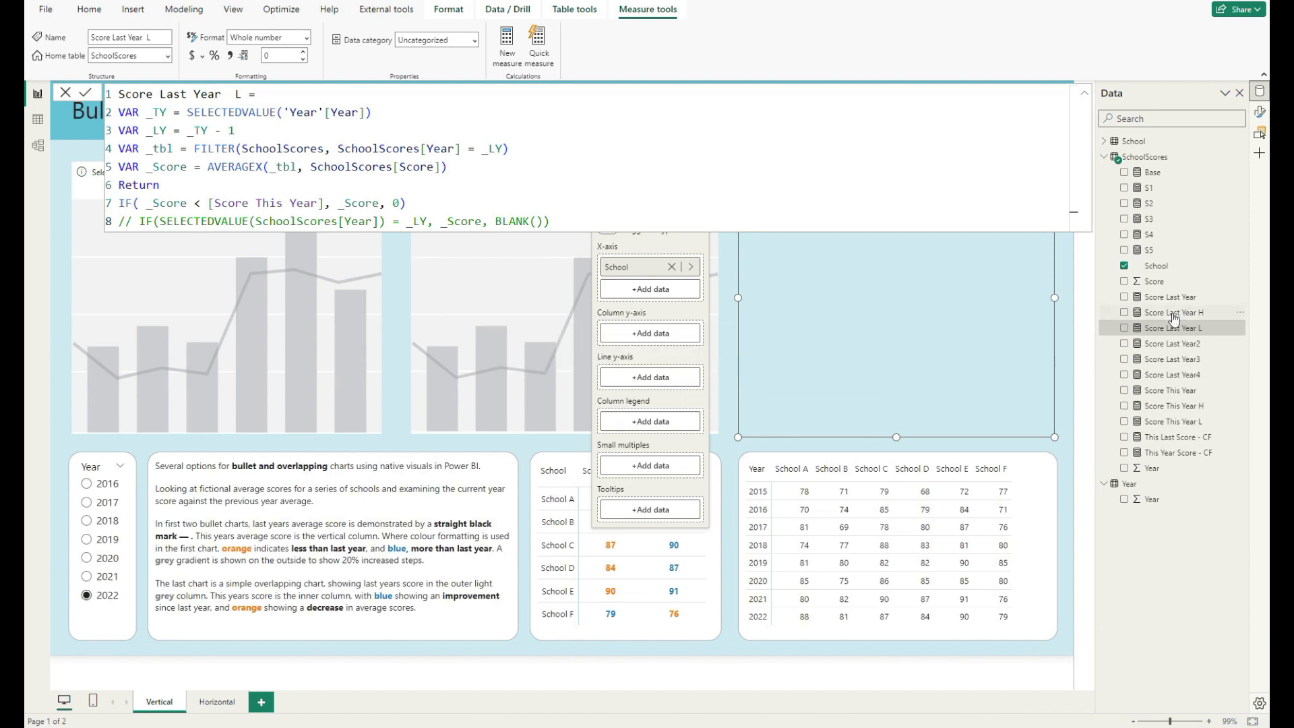
Step: Replace SUMX with AVERAGEX in the _Score variable of the Score Last Year H measure
{"action": "left_click_drag", "start_coordinate": [230, 173], "coordinate": [206, 169]}
{"action": "type", "text": "Aver"}
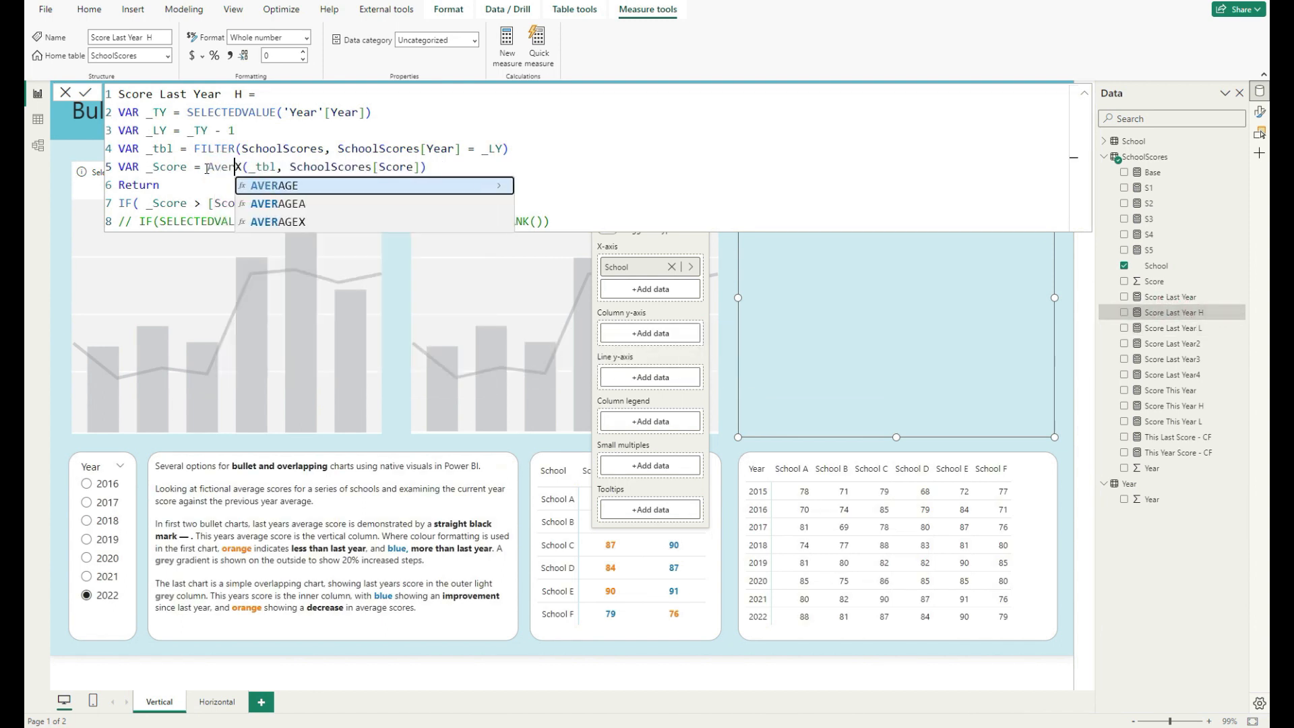
{"action": "key", "text": "Down"}
{"action": "key", "text": "Down"}
{"action": "key", "text": "Tab"}
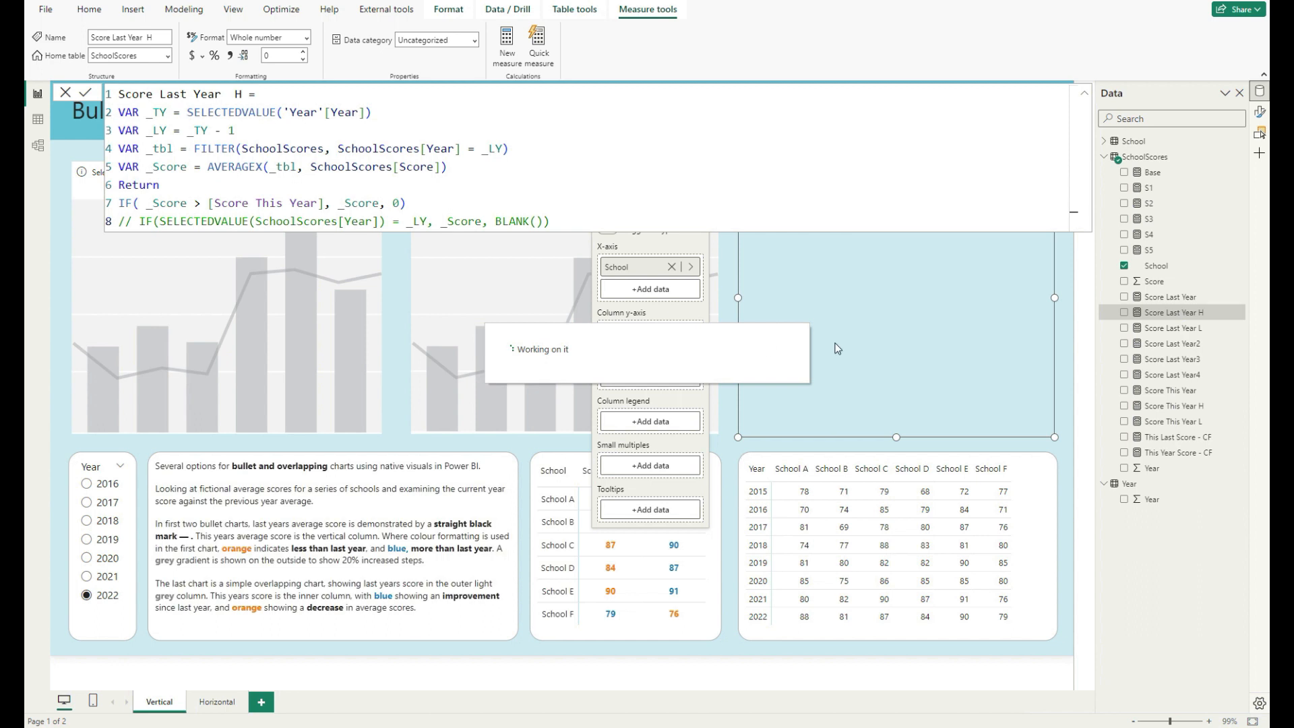
Step: Plot Score Last Year H and Score Last Year L on the third chart's column y-axis, using the line and stacked column type
{"action": "left_click_drag", "start_coordinate": [1194, 314], "coordinate": [1007, 339]}
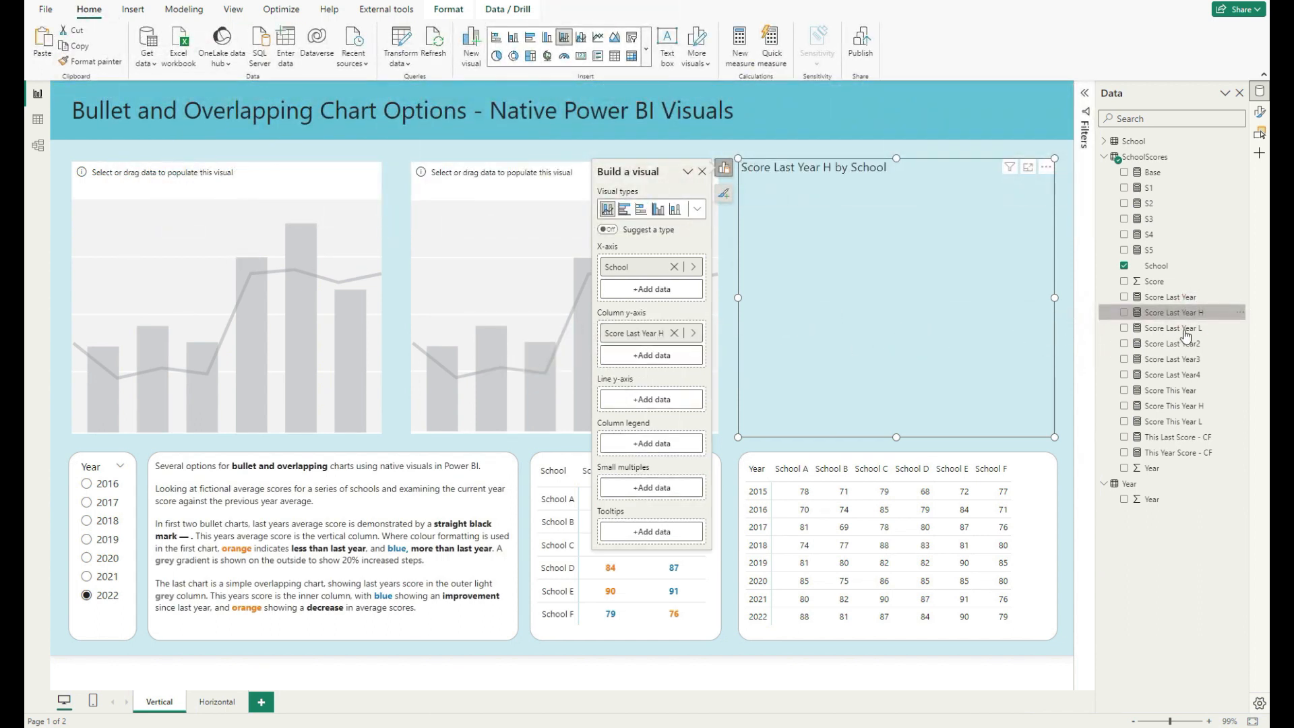
{"action": "left_click_drag", "start_coordinate": [1186, 329], "coordinate": [900, 351]}
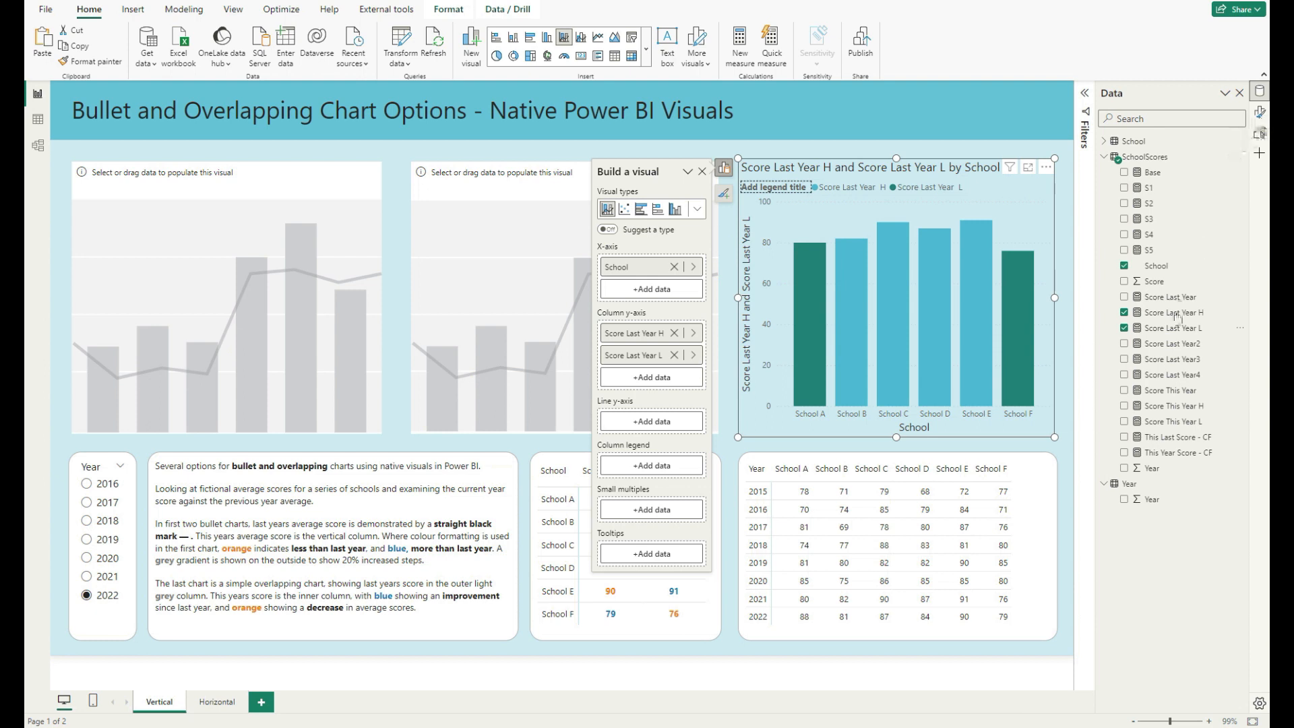
Step: Replace SUMX with AVERAGEX in the _Score variable of the Score This Year H measure
{"action": "left_click", "coordinate": [1170, 405]}
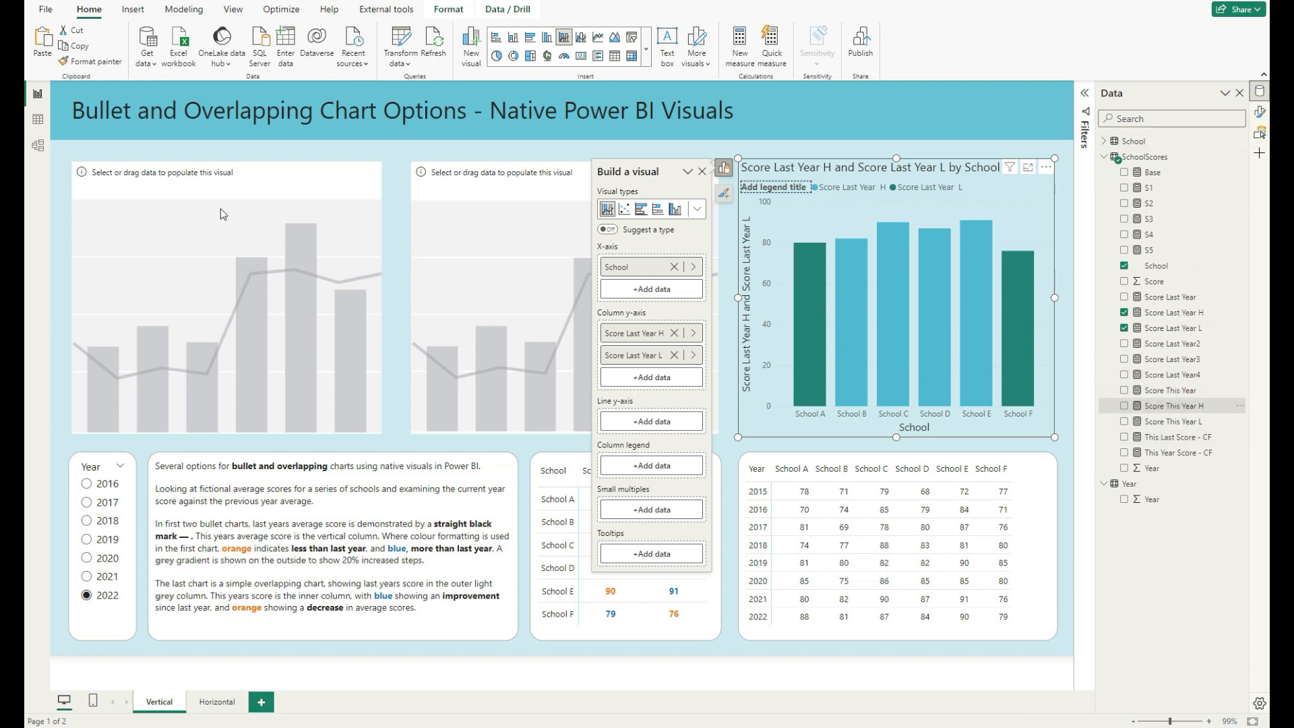
{"action": "left_click_drag", "start_coordinate": [224, 166], "coordinate": [210, 170]}
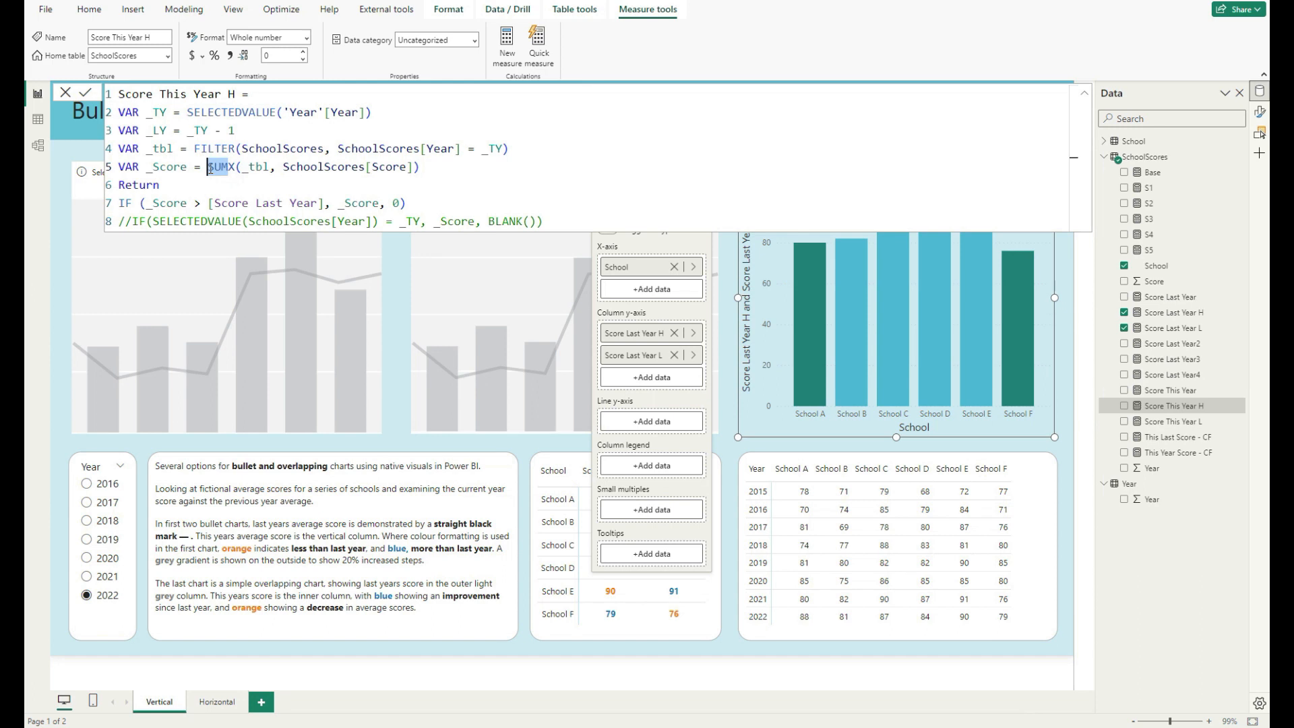
{"action": "type", "text": "Aver"}
{"action": "key", "text": "Down"}
{"action": "key", "text": "Down"}
{"action": "key", "text": "Tab"}
{"action": "key", "text": "Return"}
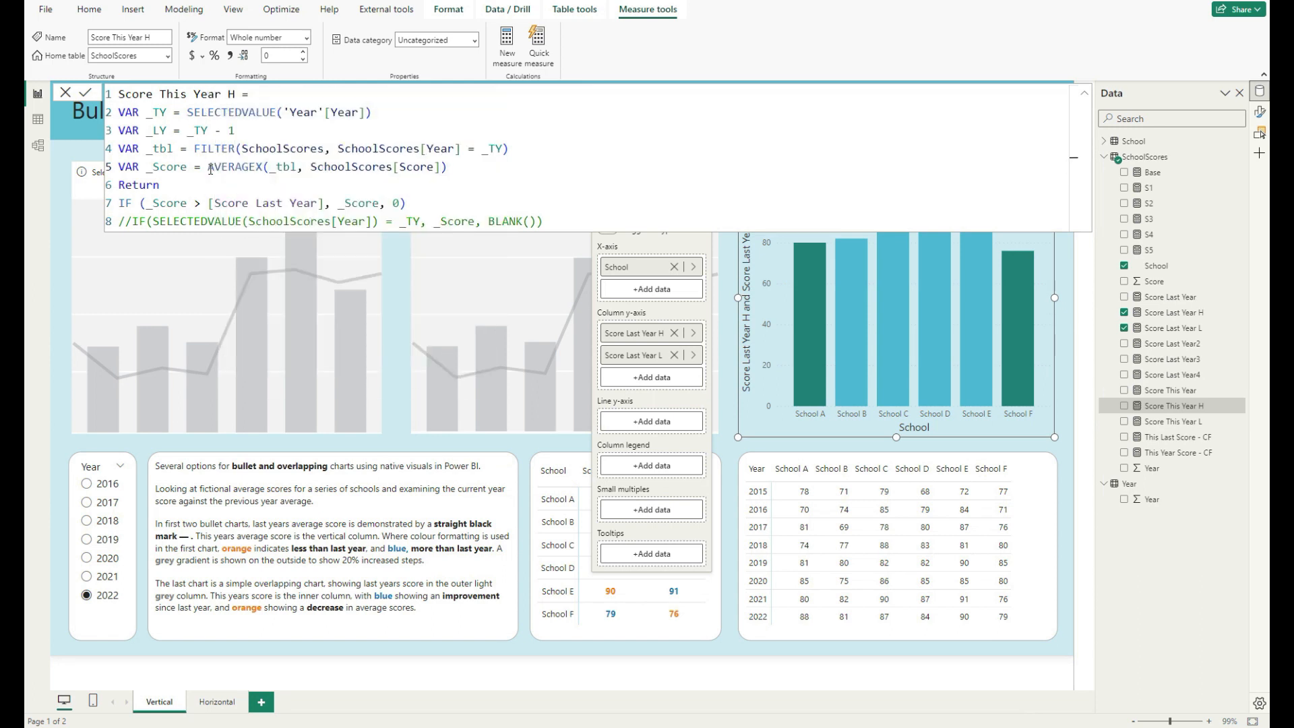
Step: Replace SUMX with AVERAGEX in the _Score variable of the Score This Year L measure
{"action": "left_click", "coordinate": [1173, 421]}
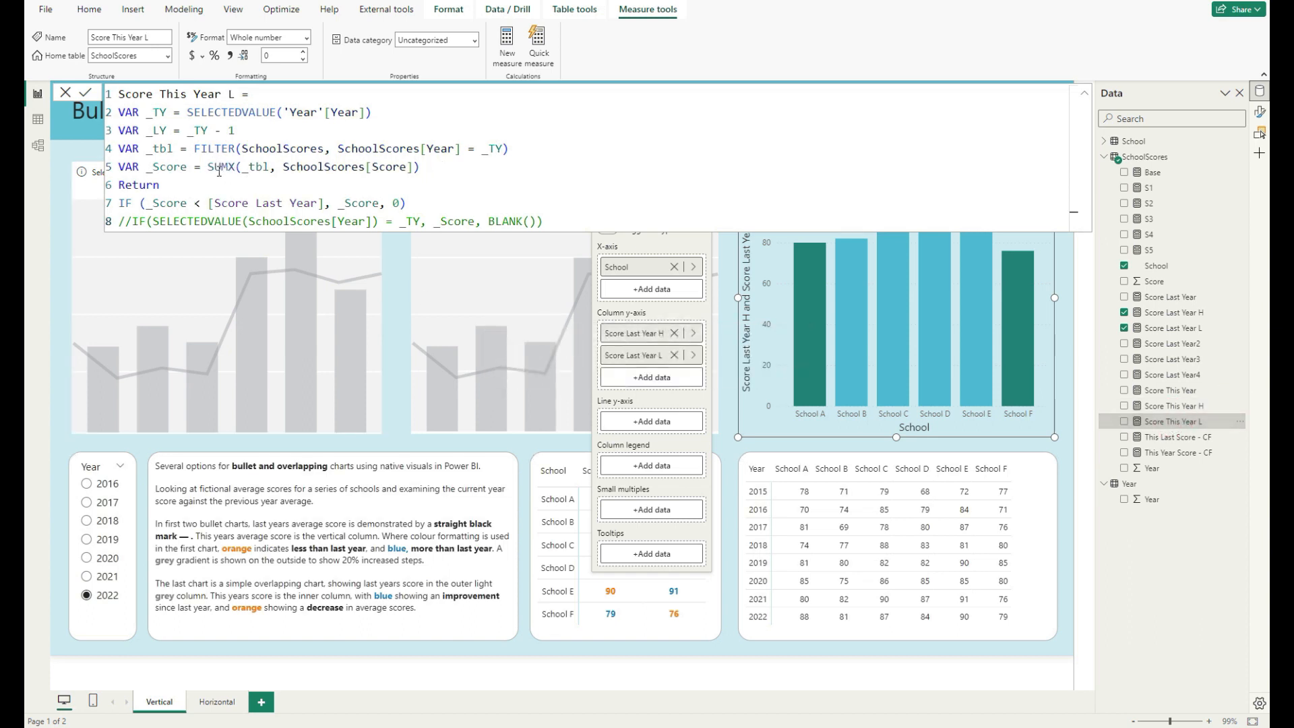
{"action": "left_click_drag", "start_coordinate": [229, 166], "coordinate": [207, 168]}
{"action": "type", "text": "Averag"}
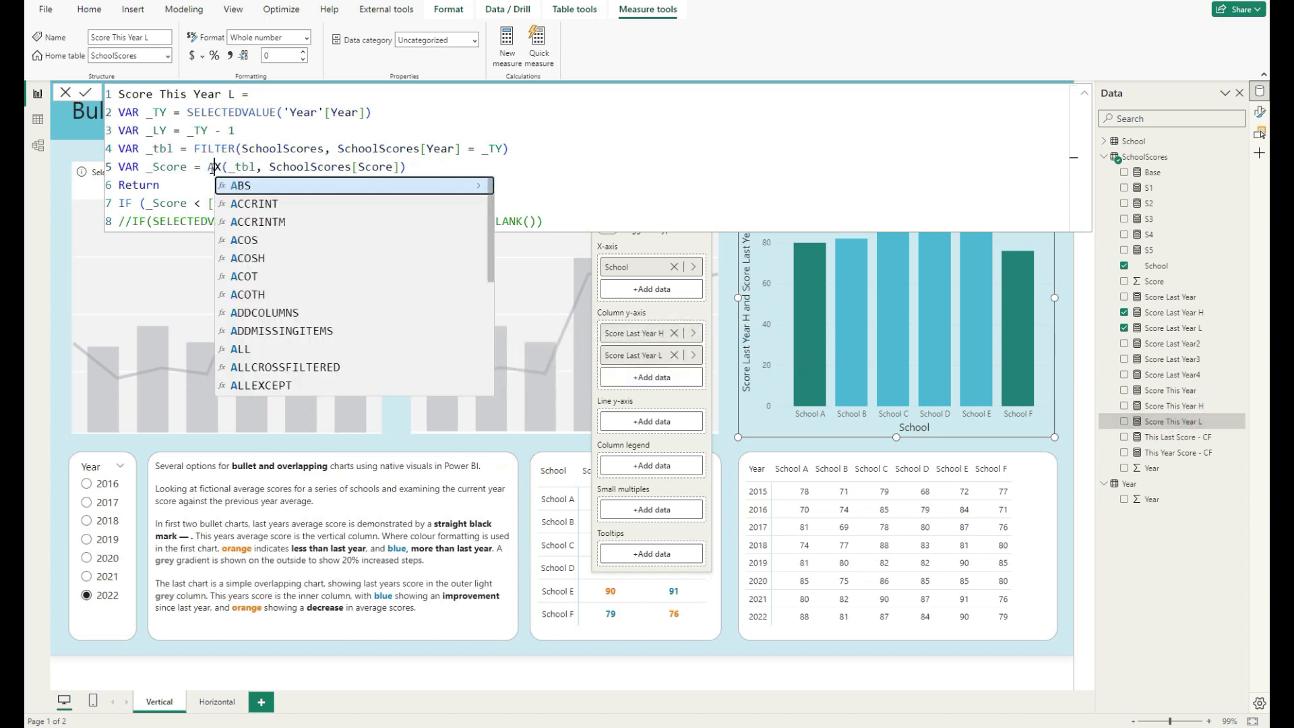
{"action": "key", "text": "Tab"}
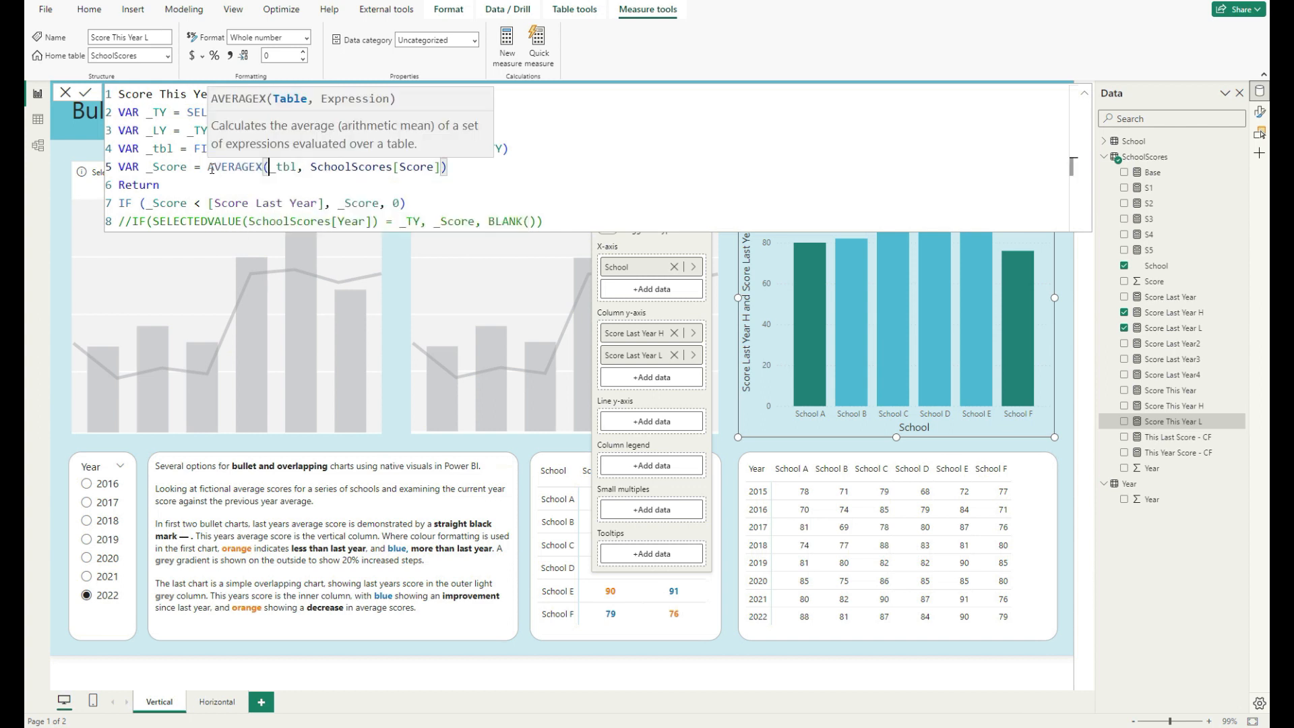
{"action": "left_click", "coordinate": [486, 175]}
{"action": "key", "text": "Return"}
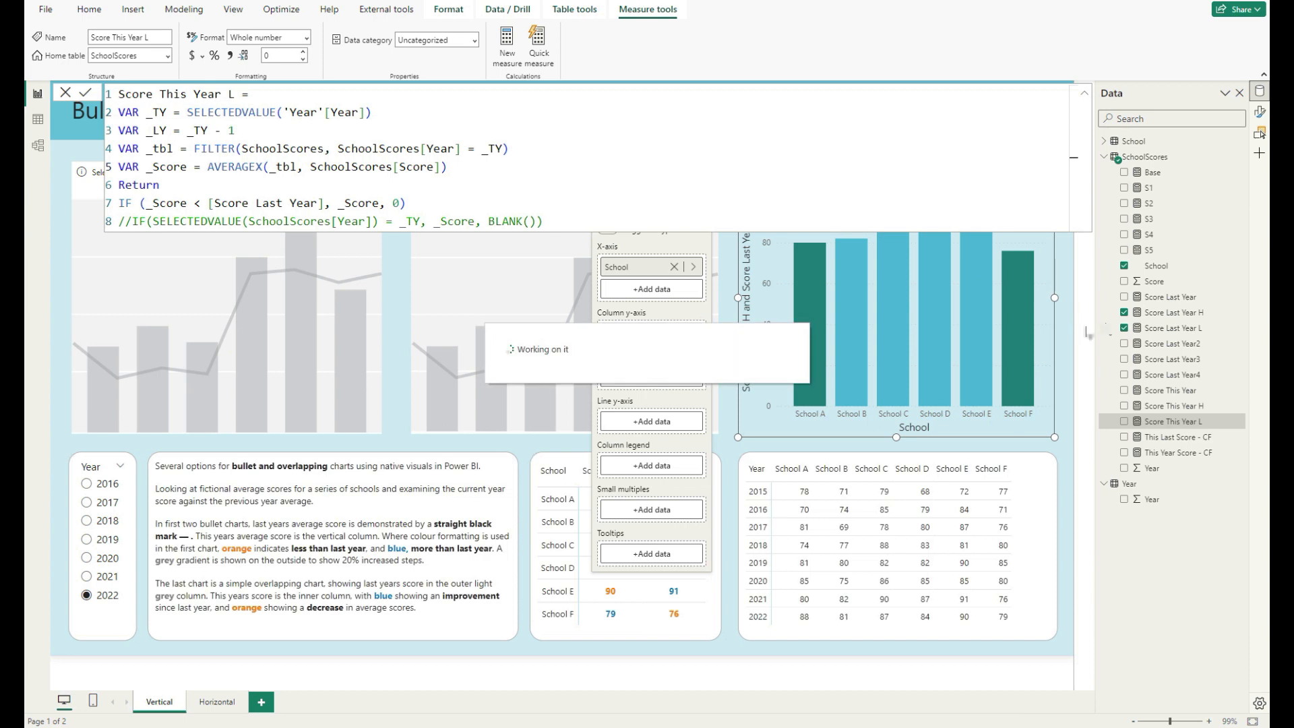
Step: Plot Score This Year H and Score This Year L on the third chart's line y-axis
{"action": "left_click_drag", "start_coordinate": [1176, 405], "coordinate": [667, 425]}
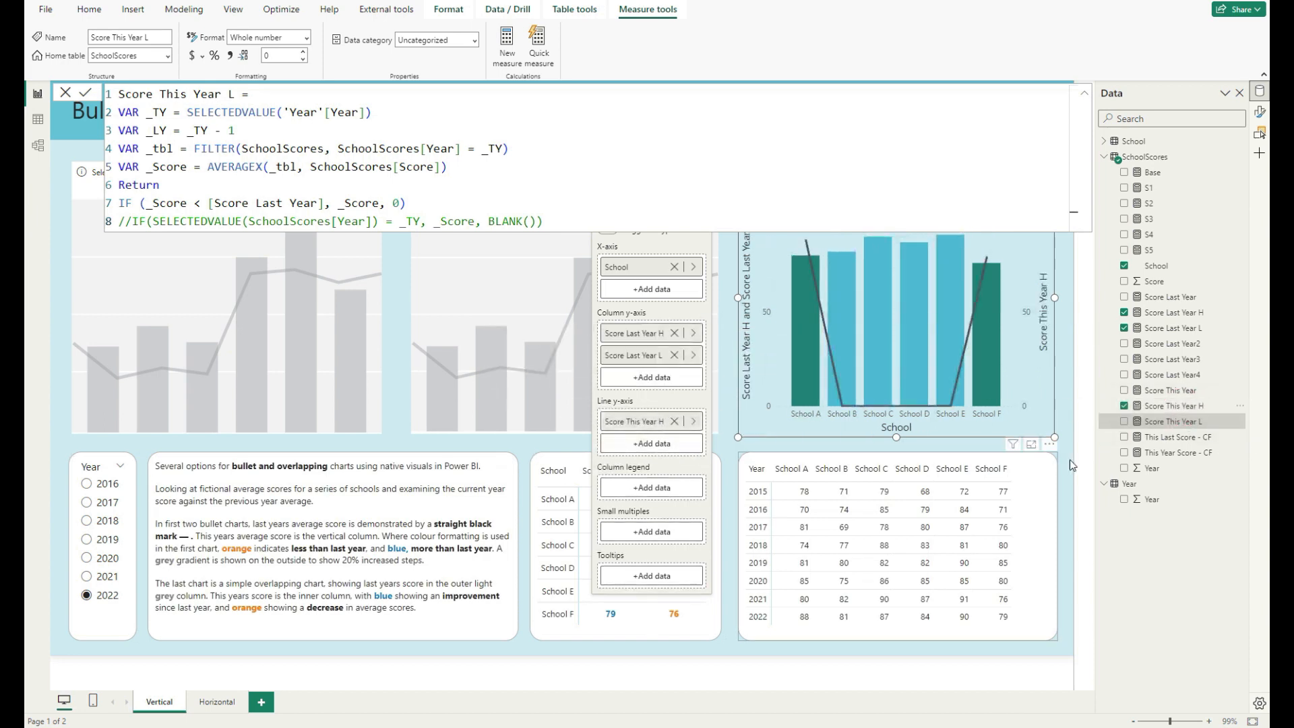
{"action": "left_click_drag", "start_coordinate": [1173, 421], "coordinate": [657, 444]}
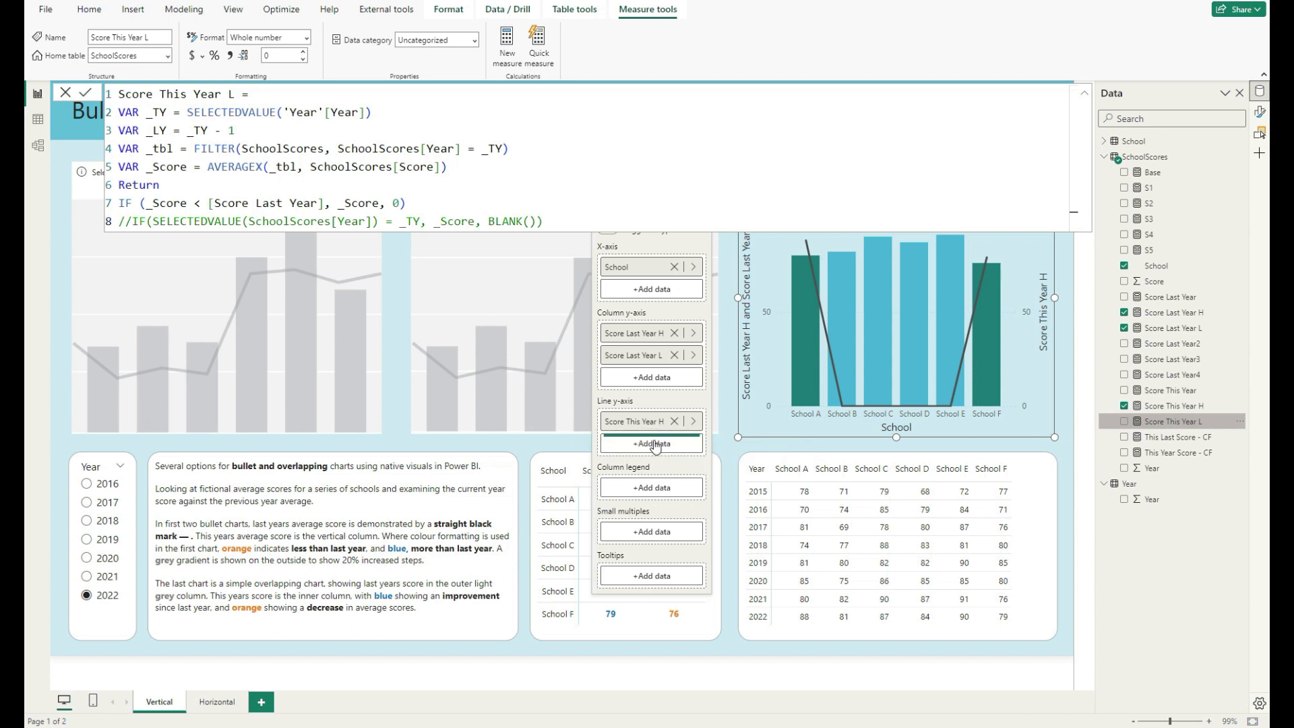
{"action": "left_click", "coordinate": [1064, 376]}
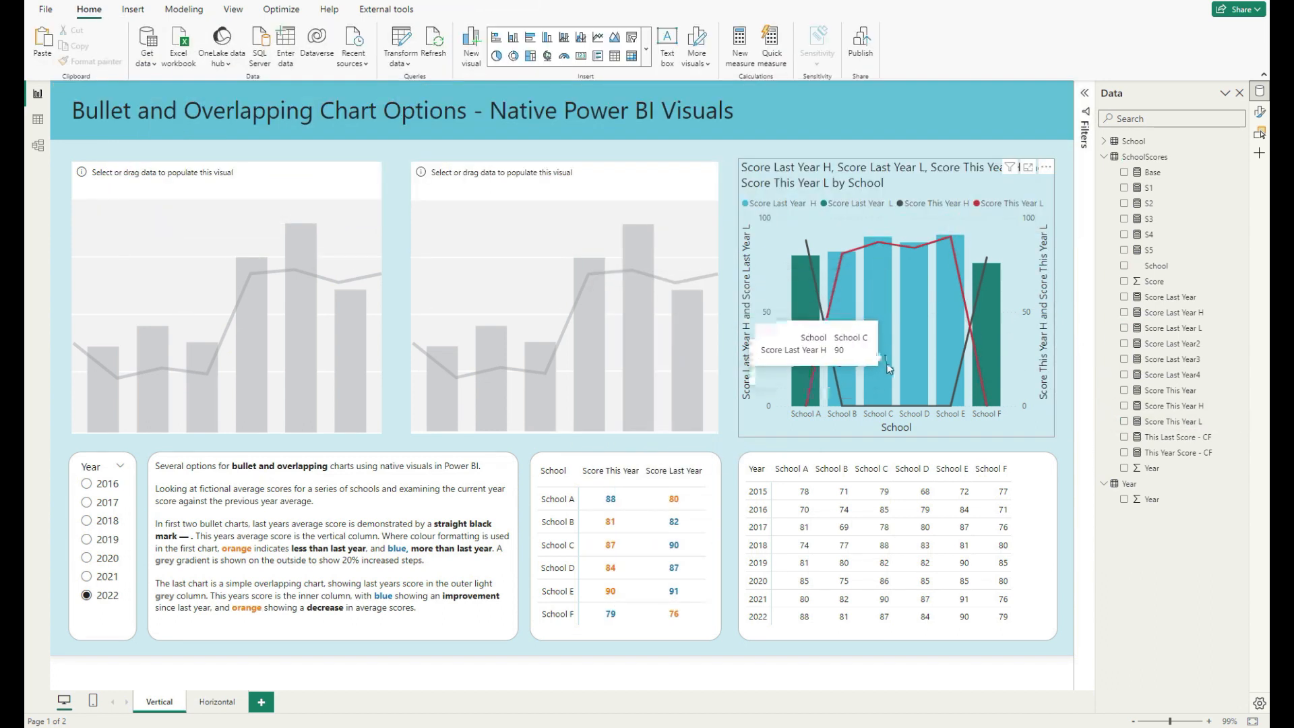
Step: Turn off the third chart's legend and set its title text to "Overlapping Chart"
{"action": "left_click", "coordinate": [1023, 361]}
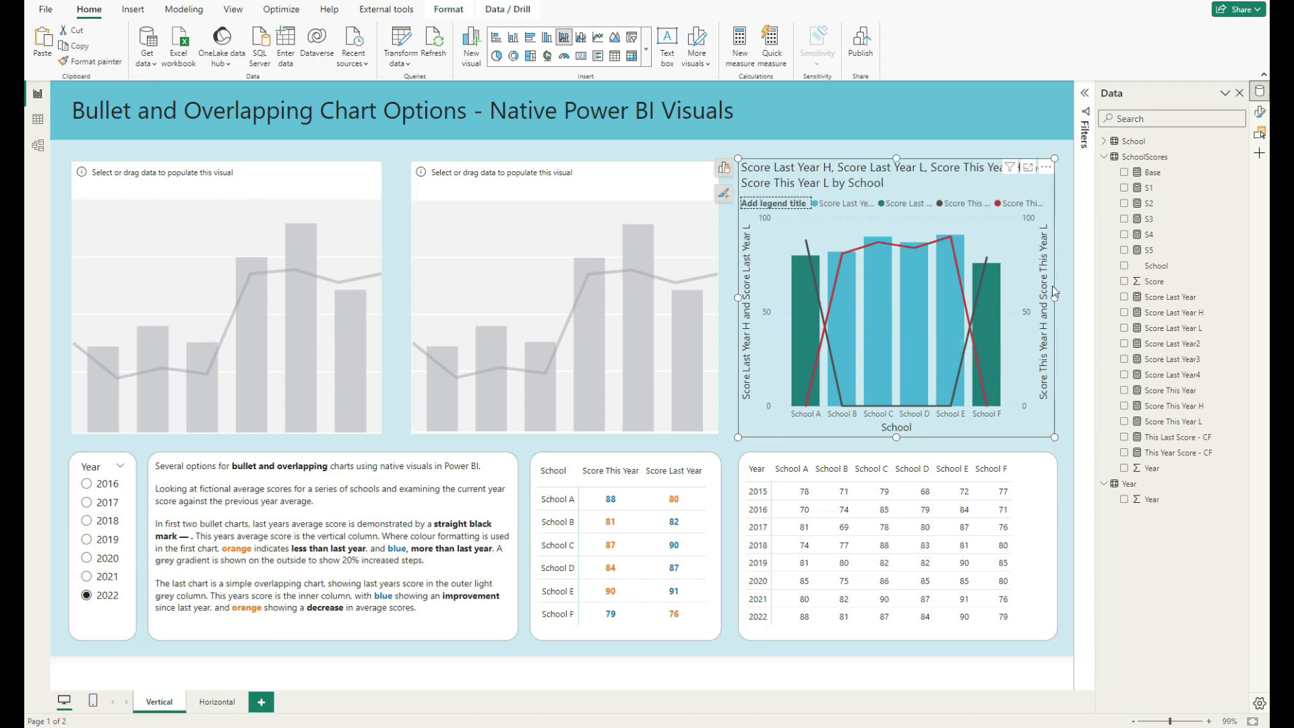
{"action": "left_click", "coordinate": [1260, 115]}
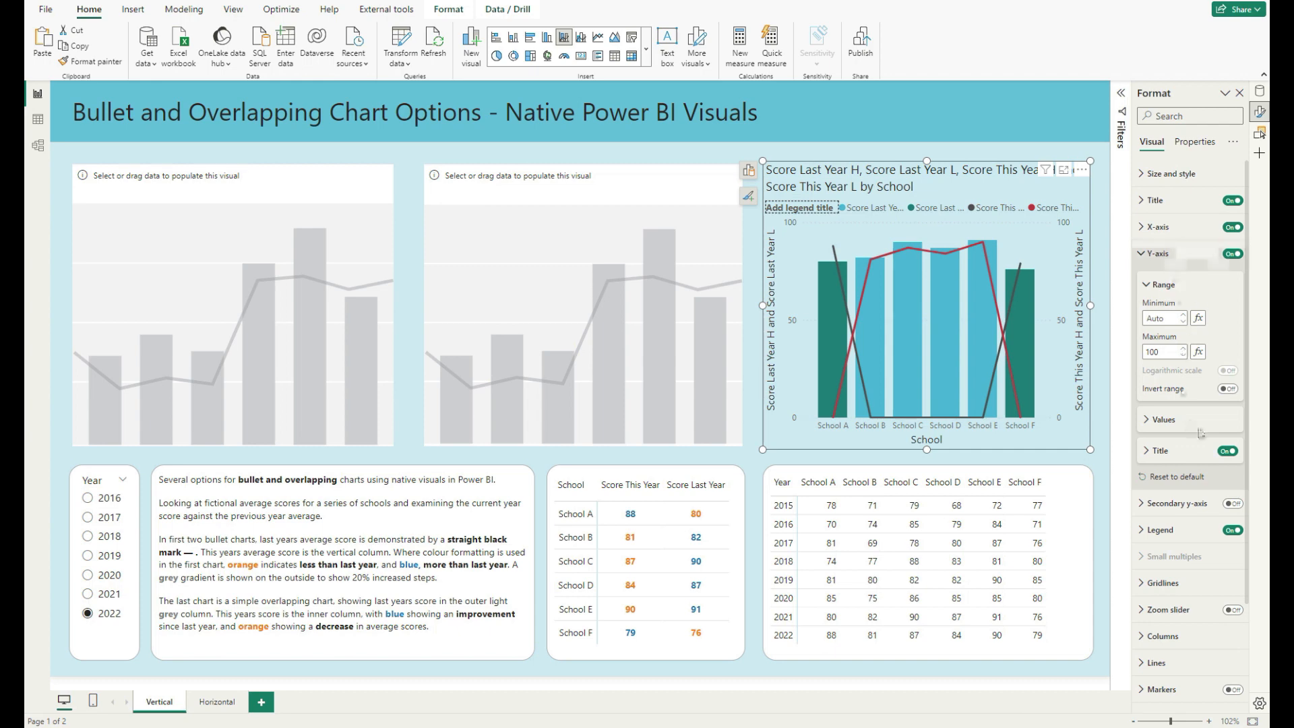
{"action": "left_click", "coordinate": [1233, 530]}
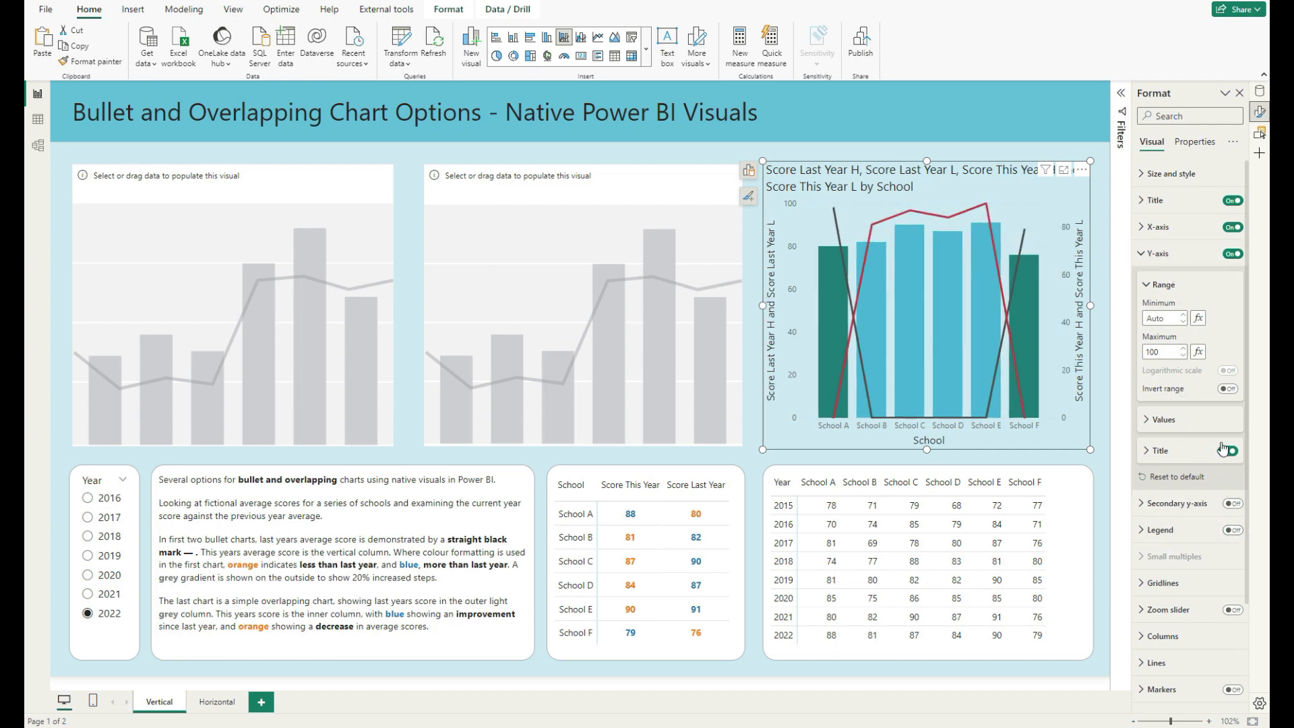
{"action": "left_click", "coordinate": [1156, 200]}
{"action": "triple_click", "coordinate": [1148, 264]}
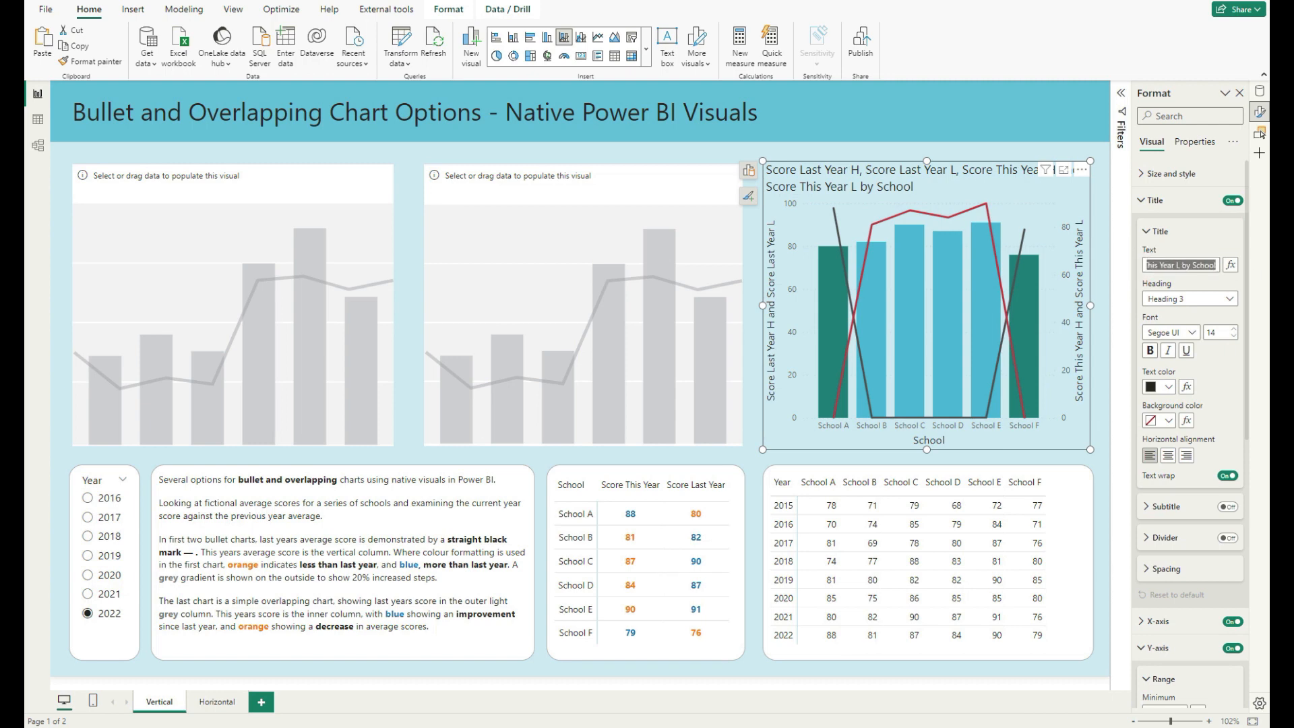
{"action": "type", "text": "Overlapping Chart"}
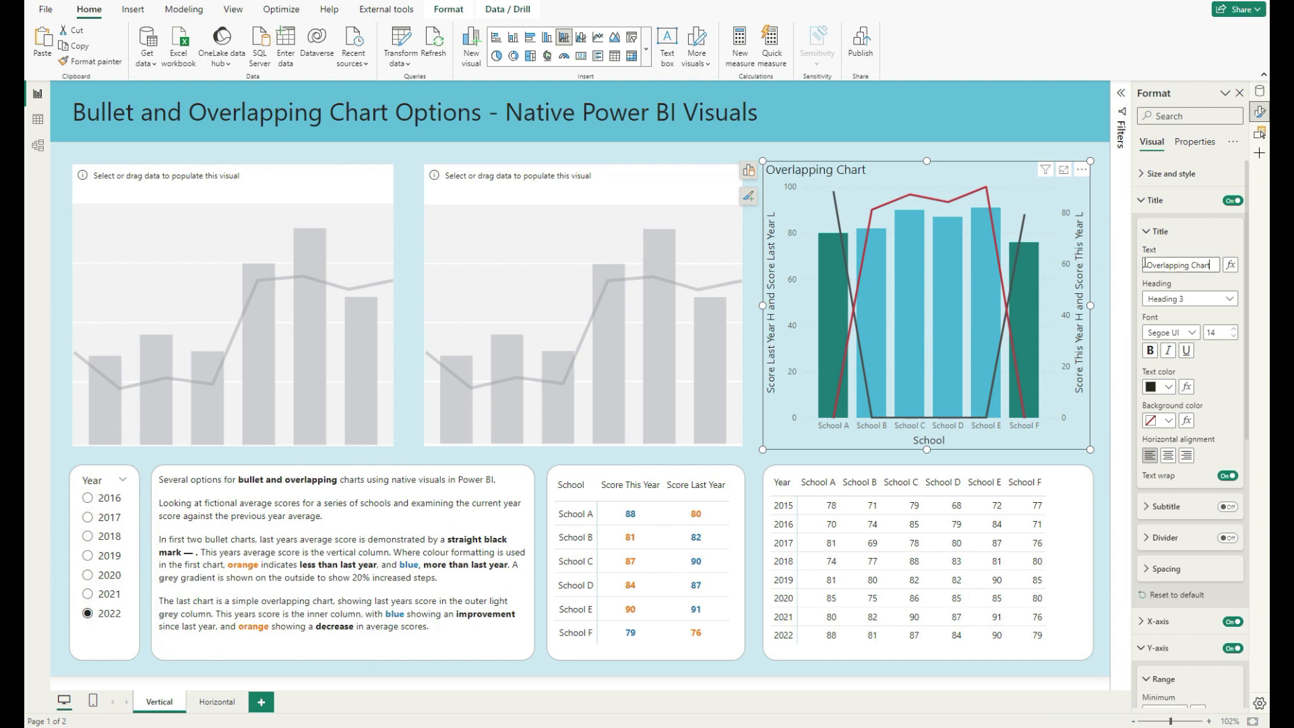
{"action": "left_click", "coordinate": [1174, 200]}
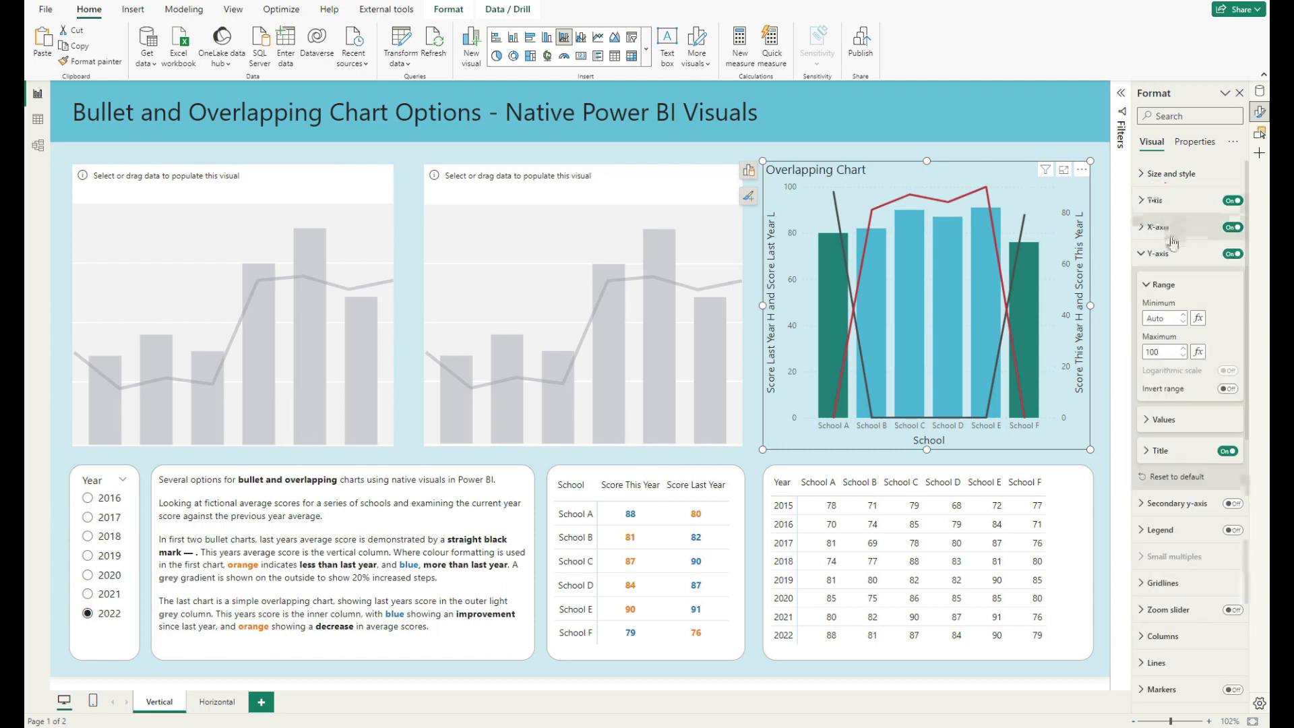
Step: Turn off the Overlapping Chart's secondary y-axis and its title
{"action": "left_click", "coordinate": [1196, 507]}
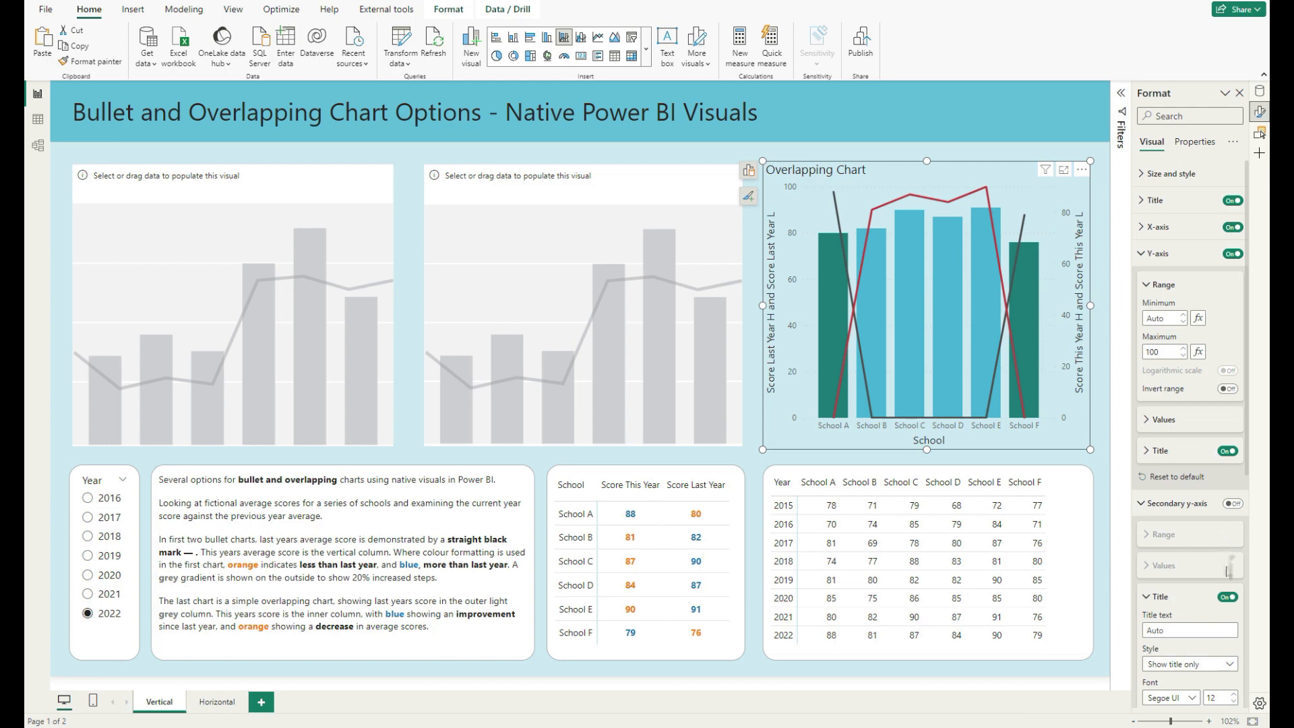
{"action": "left_click", "coordinate": [1228, 598]}
{"action": "scroll", "coordinate": [1249, 471], "scroll_direction": "down", "scroll_amount": 2}
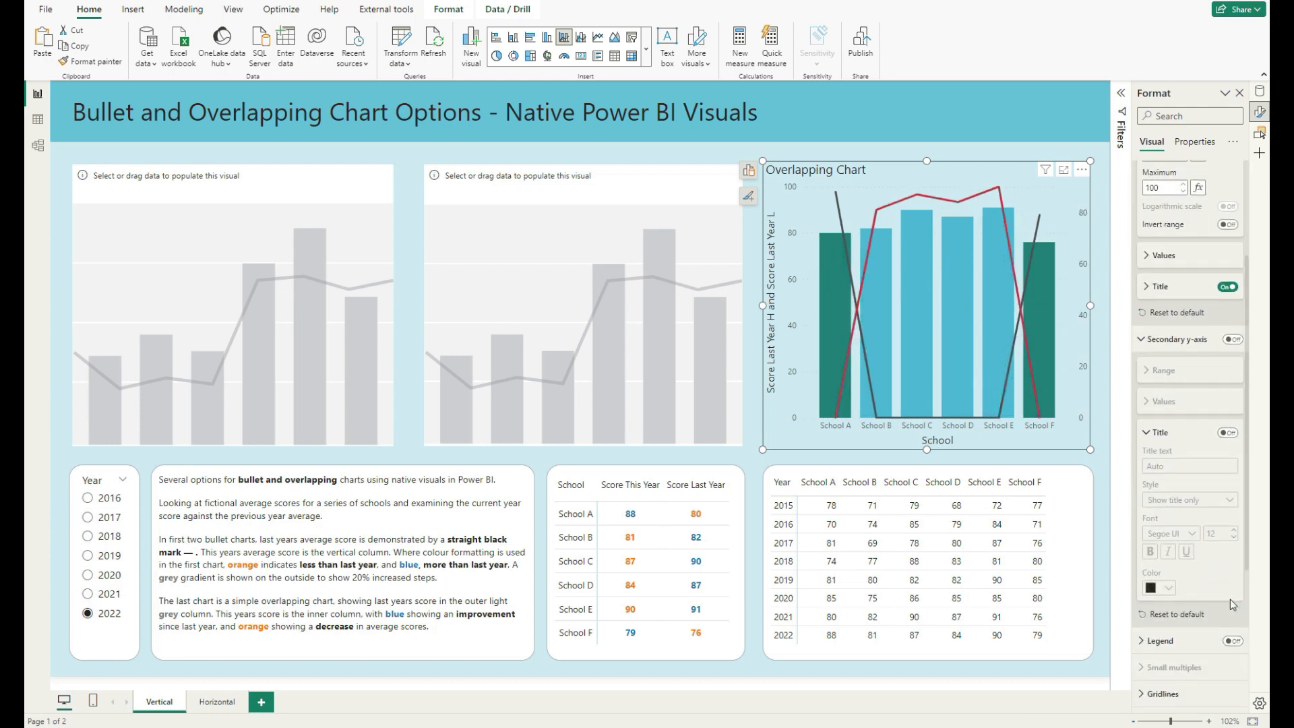
{"action": "left_click", "coordinate": [1232, 421]}
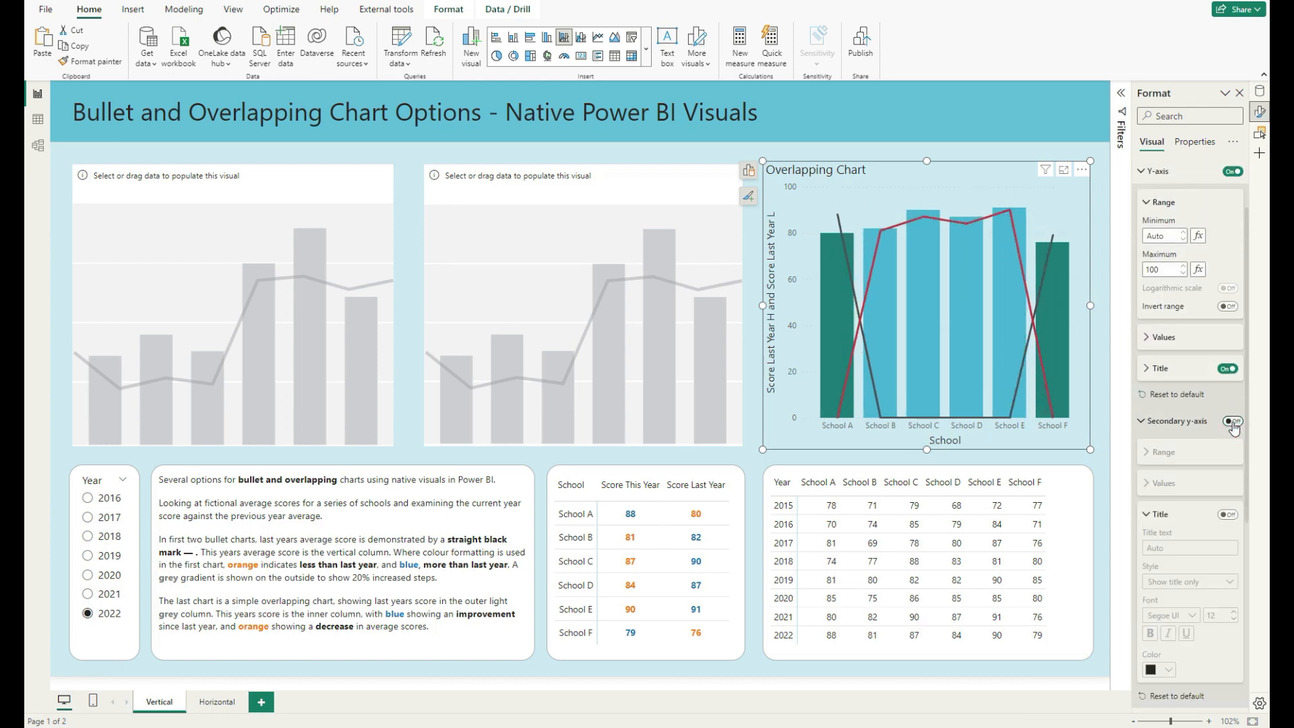
{"action": "left_click", "coordinate": [1150, 174]}
Step: Colour the Score Last Year H and Score Last Year L columns the same light grey
{"action": "scroll", "coordinate": [1165, 337], "scroll_direction": "down", "scroll_amount": 2}
{"action": "left_click", "coordinate": [1174, 512]}
{"action": "scroll", "coordinate": [1171, 532], "scroll_direction": "down", "scroll_amount": 2}
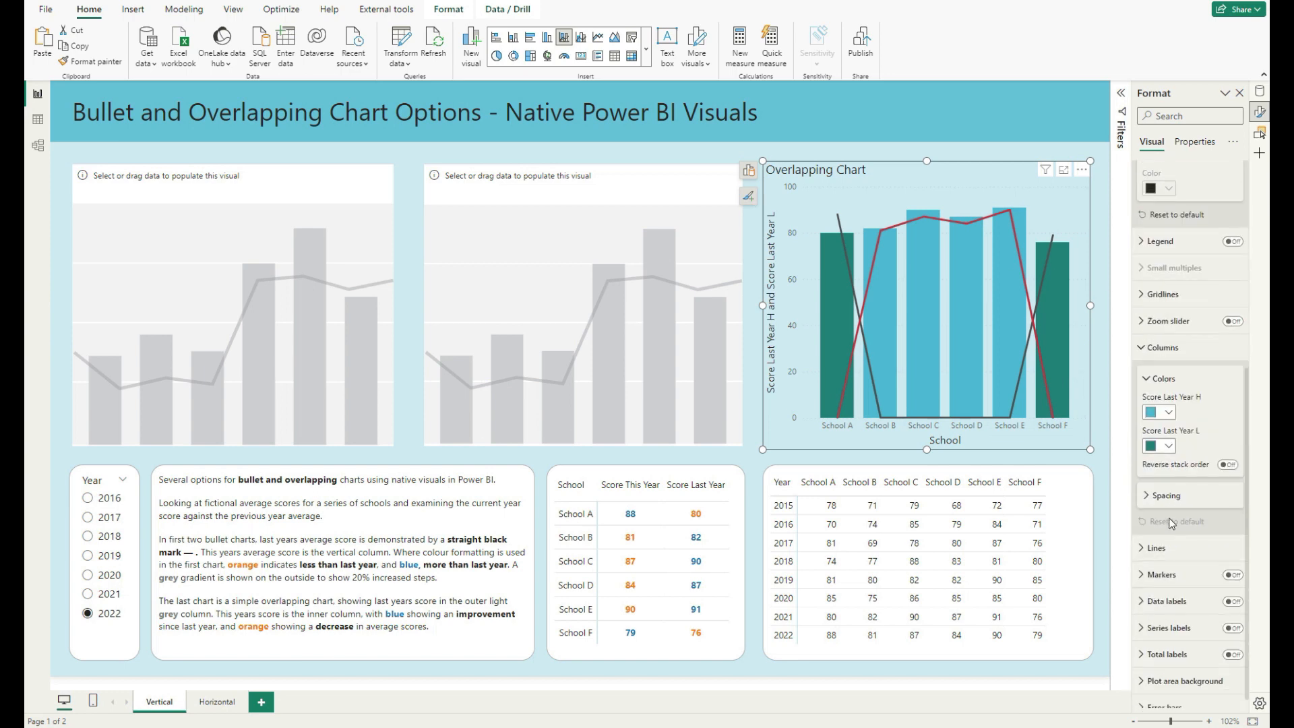
{"action": "left_click", "coordinate": [1160, 409]}
{"action": "left_click", "coordinate": [1074, 520]}
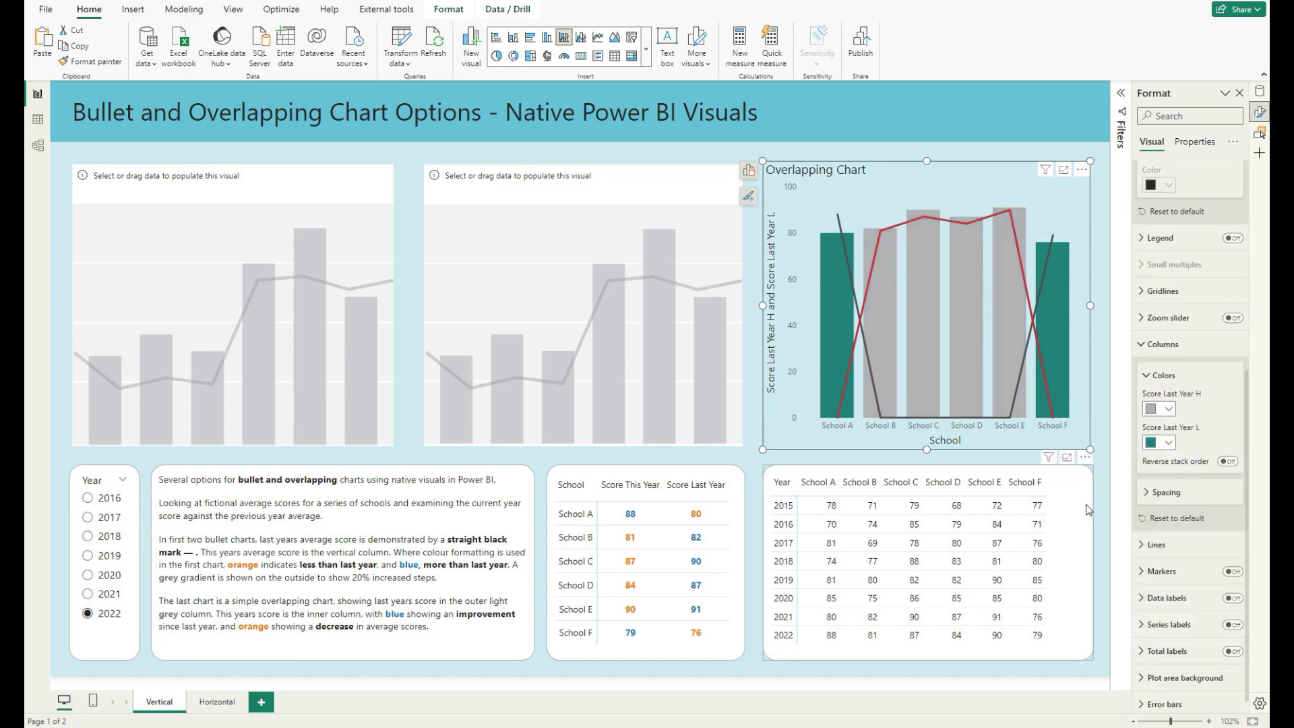
{"action": "left_click", "coordinate": [1160, 408]}
{"action": "left_click", "coordinate": [1076, 505]}
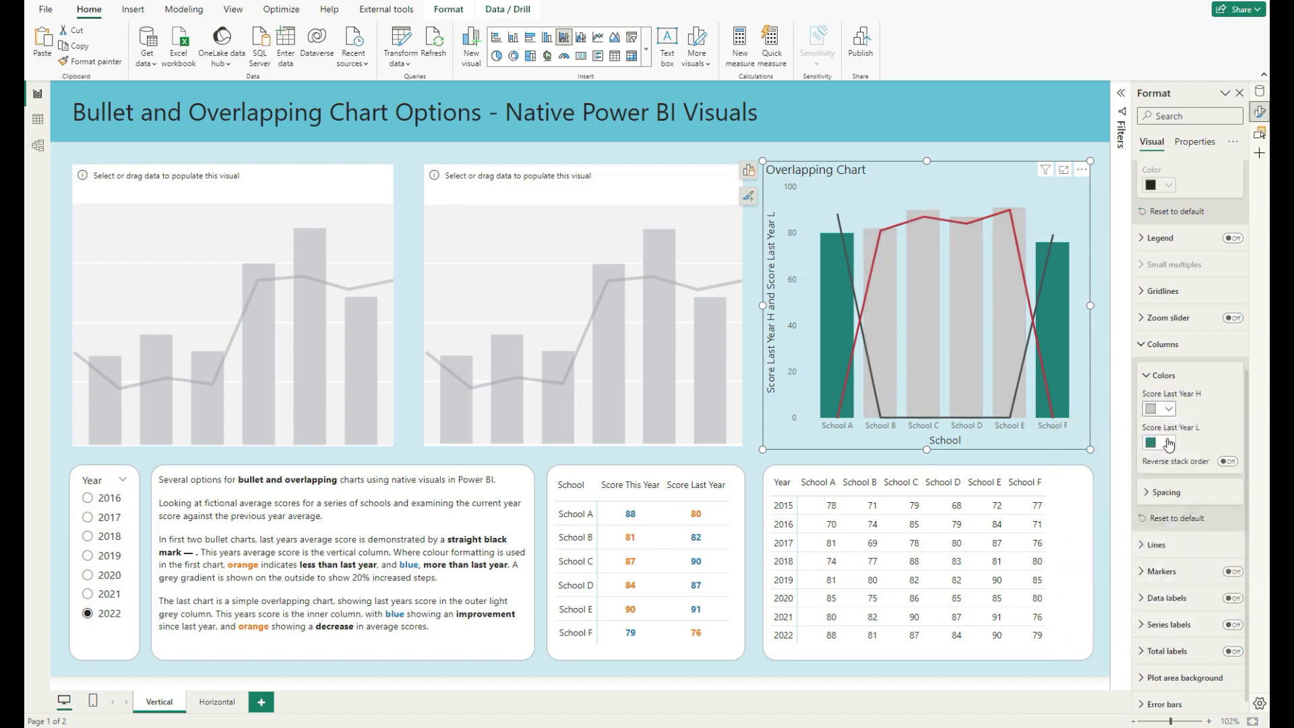
{"action": "left_click", "coordinate": [1161, 442]}
{"action": "left_click", "coordinate": [1077, 536]}
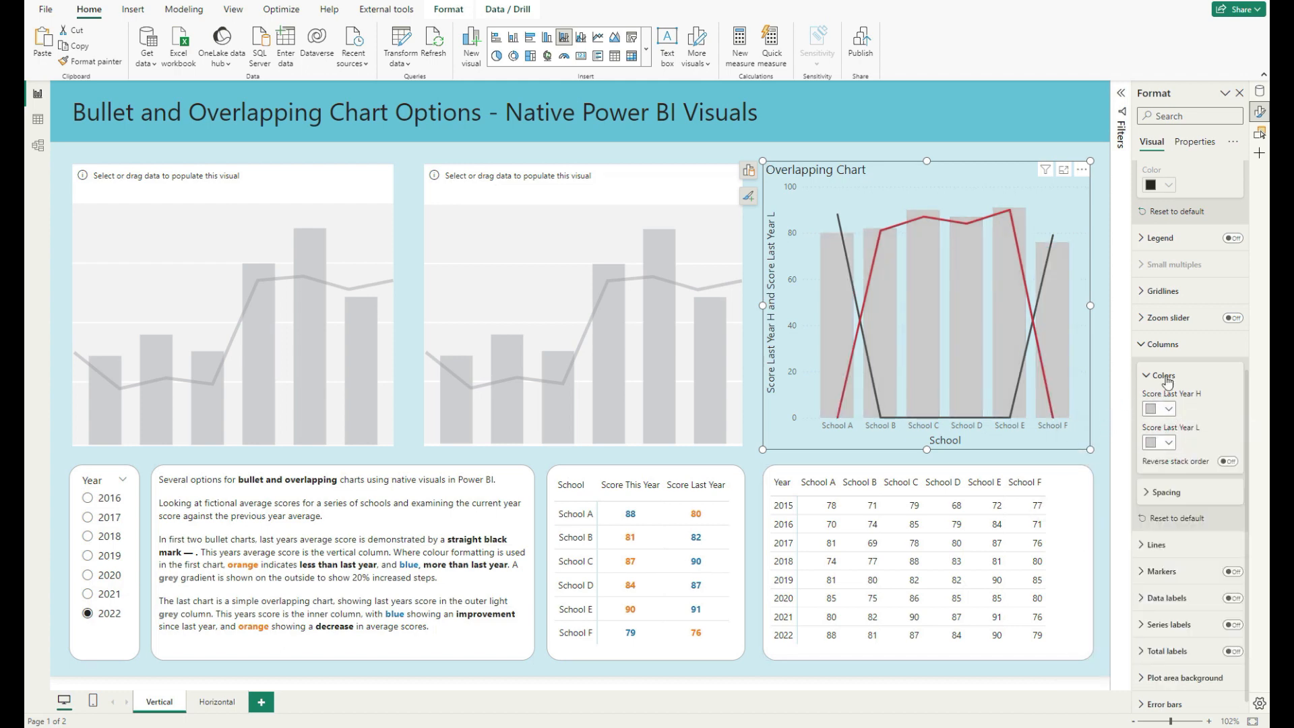
Step: Increase the columns' inner padding to 50 px
{"action": "left_click", "coordinate": [1165, 492]}
{"action": "left_click_drag", "start_coordinate": [1210, 448], "coordinate": [1239, 455]}
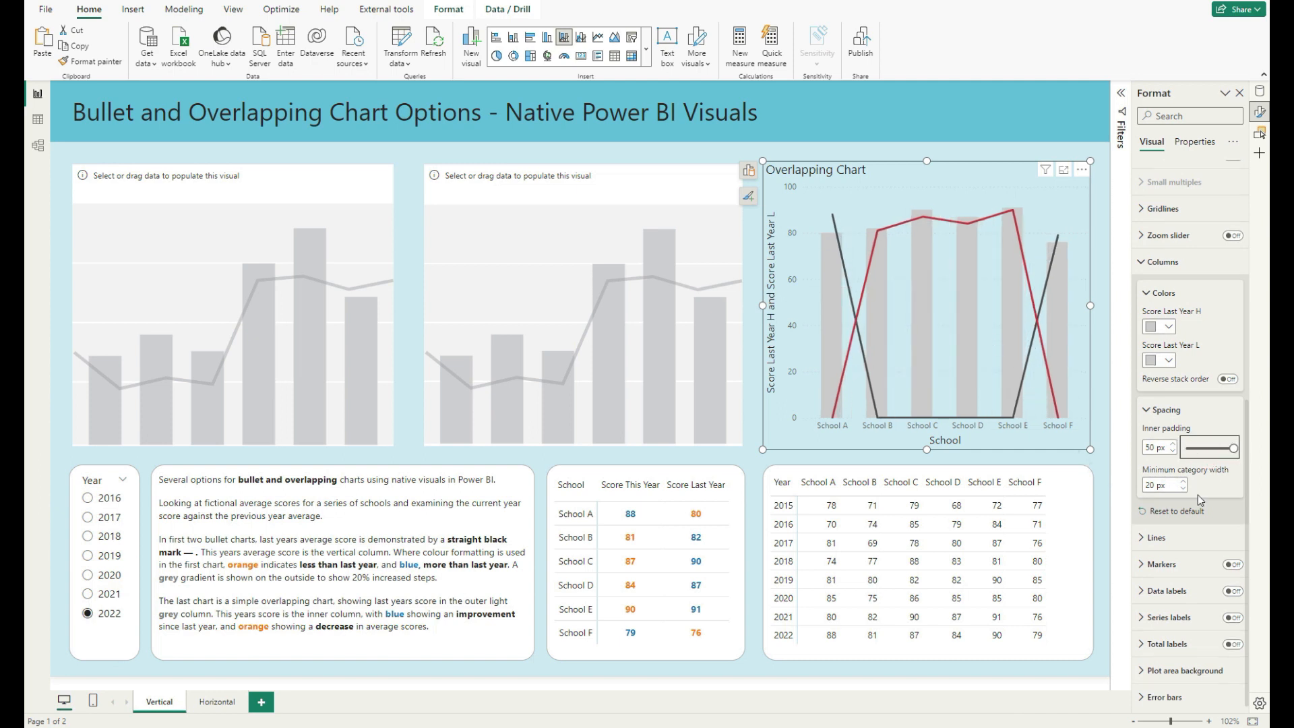
{"action": "left_click", "coordinate": [1160, 262]}
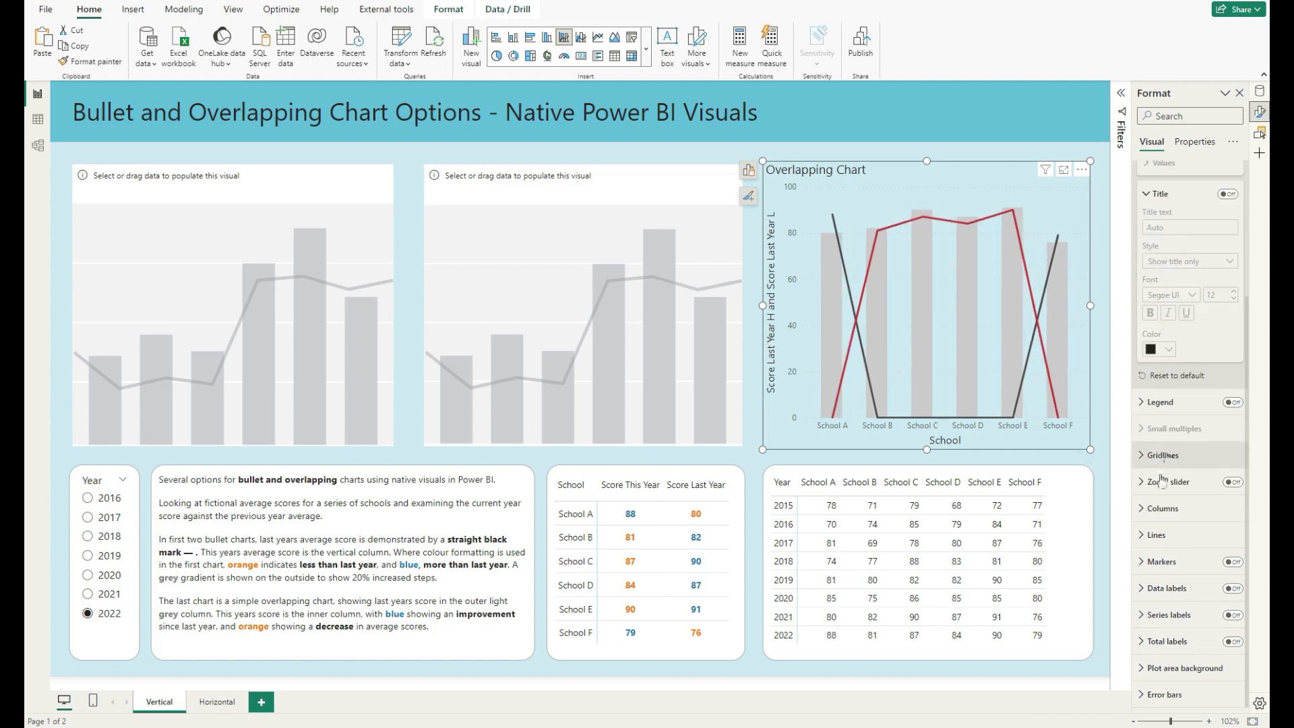
Step: Hide all line series by setting their stroke width to 0 px
{"action": "left_click", "coordinate": [1160, 534]}
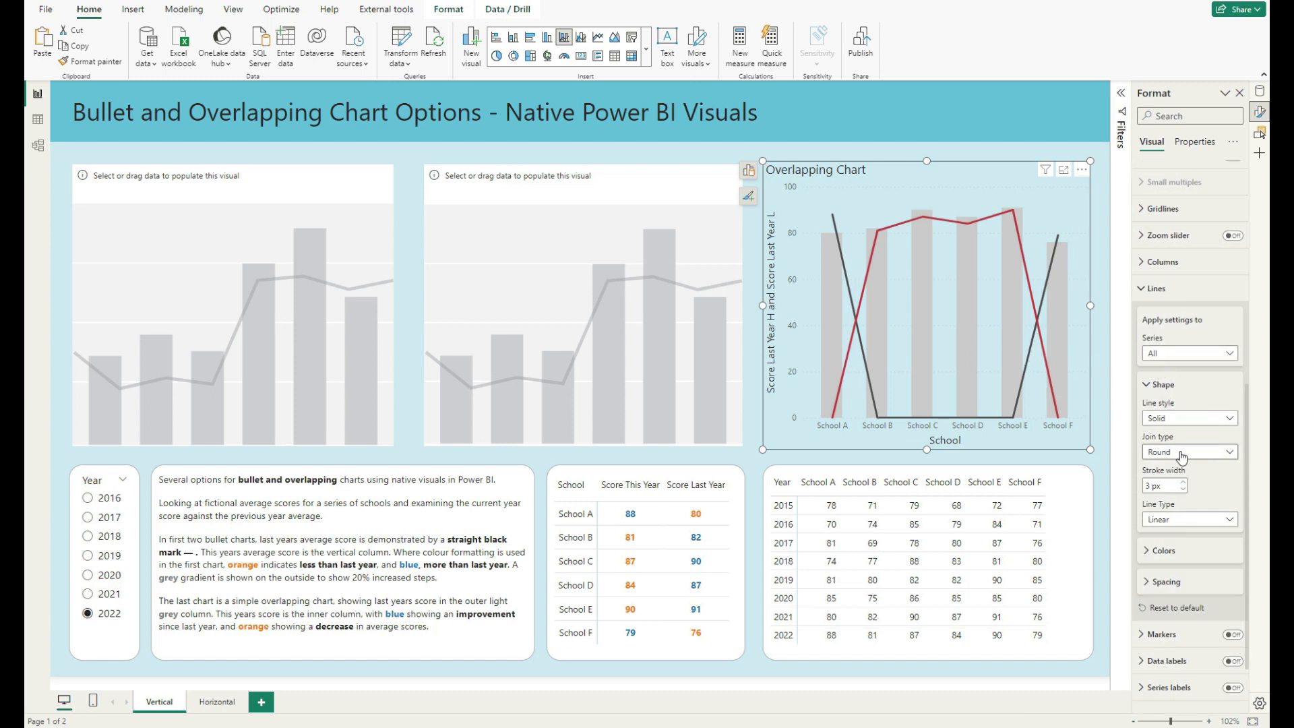
{"action": "left_click", "coordinate": [1184, 489]}
{"action": "left_click", "coordinate": [1183, 489]}
{"action": "left_click", "coordinate": [1183, 489]}
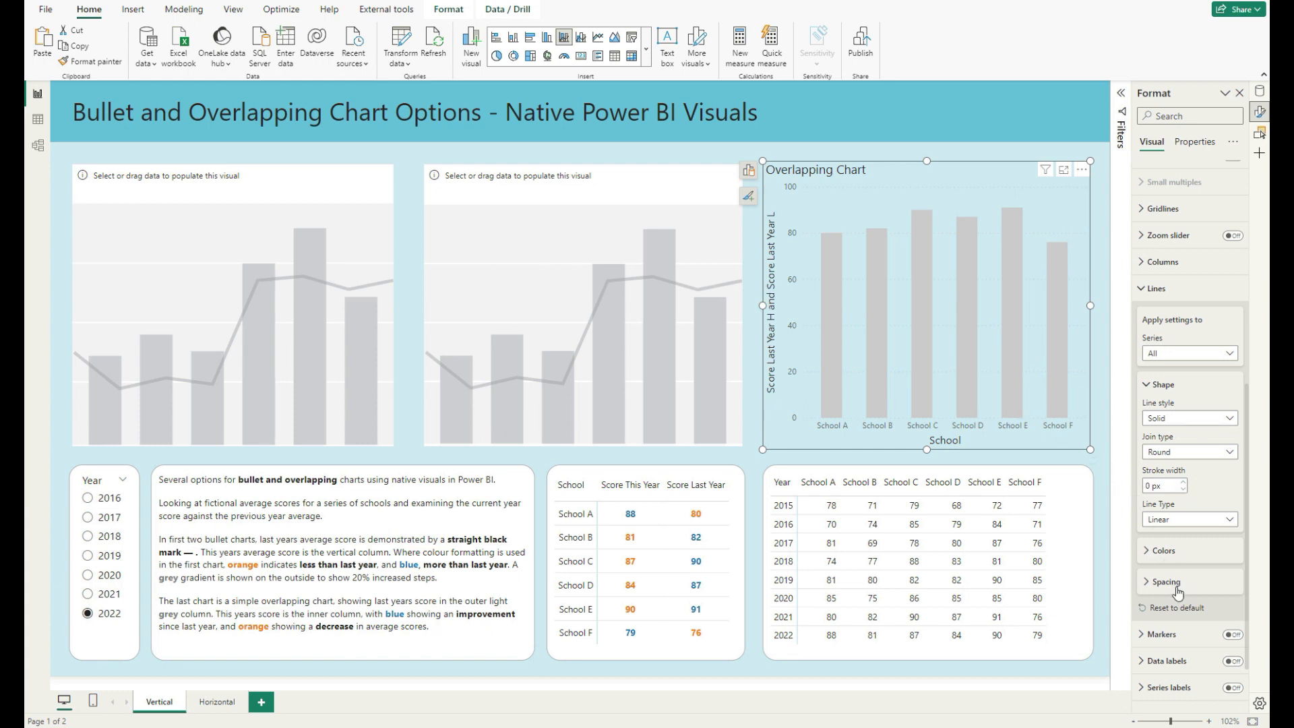
Step: Turn off the Overlapping Chart's horizontal gridlines
{"action": "scroll", "coordinate": [1186, 347], "scroll_direction": "up", "scroll_amount": 3}
{"action": "left_click", "coordinate": [1173, 373]}
{"action": "left_click", "coordinate": [1223, 403]}
Step: Make the Overlapping Chart's white background fully opaque with 0% transparency
{"action": "scroll", "coordinate": [1189, 321], "scroll_direction": "up", "scroll_amount": 4}
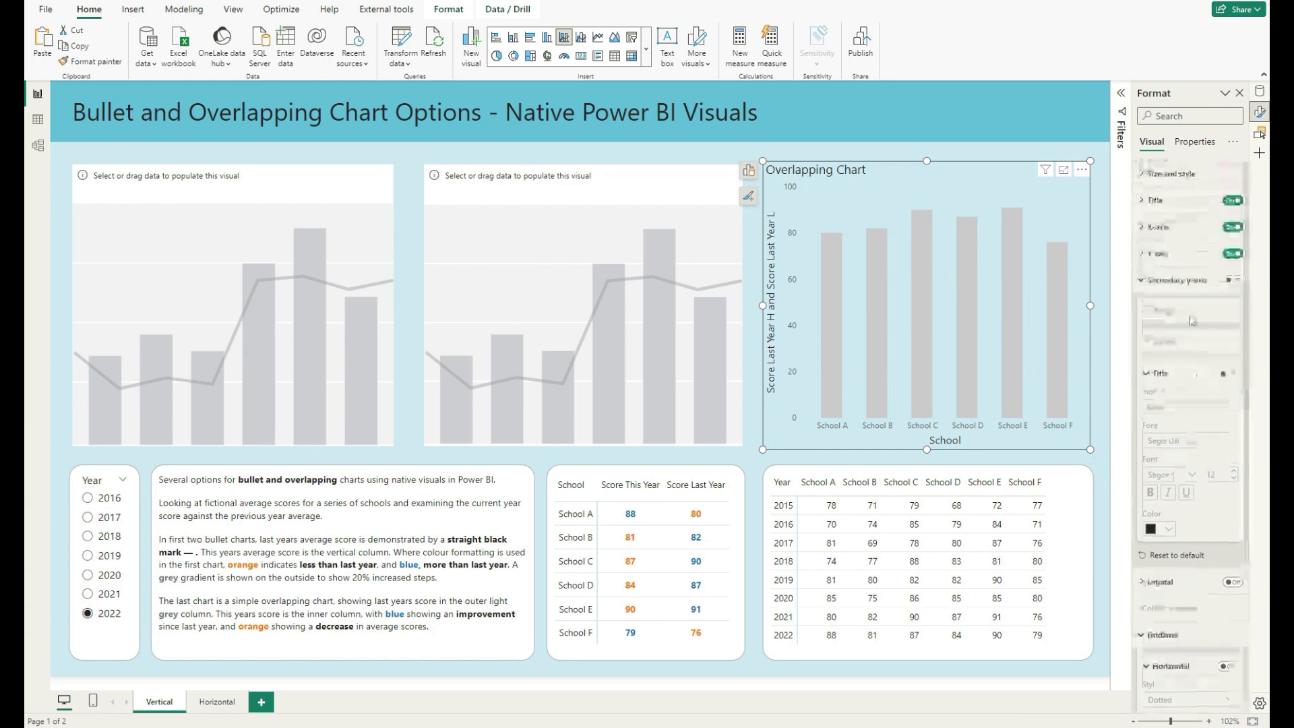
{"action": "left_click", "coordinate": [1172, 173]}
{"action": "left_click", "coordinate": [1206, 424]}
{"action": "left_click_drag", "start_coordinate": [1227, 491], "coordinate": [1185, 492]}
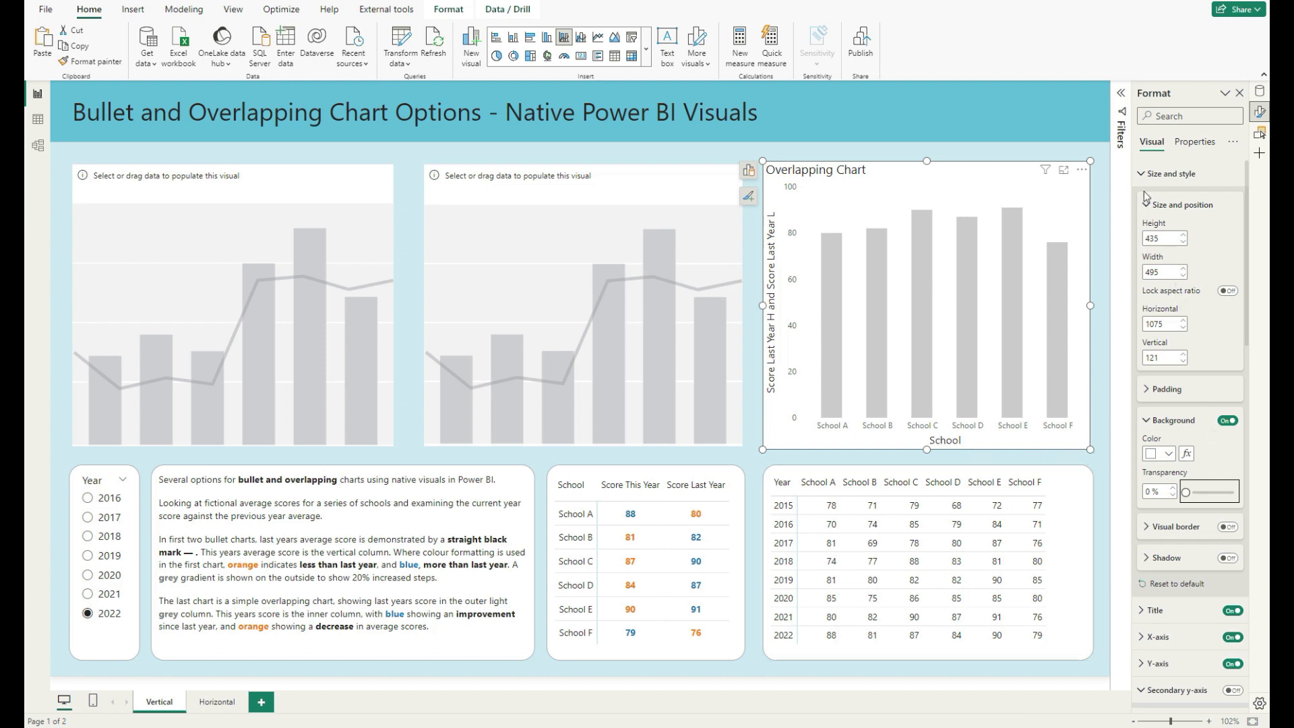
{"action": "left_click", "coordinate": [1186, 173]}
Step: Turn off the x-axis title and collapse all of the chart's format categories
{"action": "left_click", "coordinate": [1173, 229]}
{"action": "left_click", "coordinate": [1234, 436]}
{"action": "left_click", "coordinate": [1169, 175]}
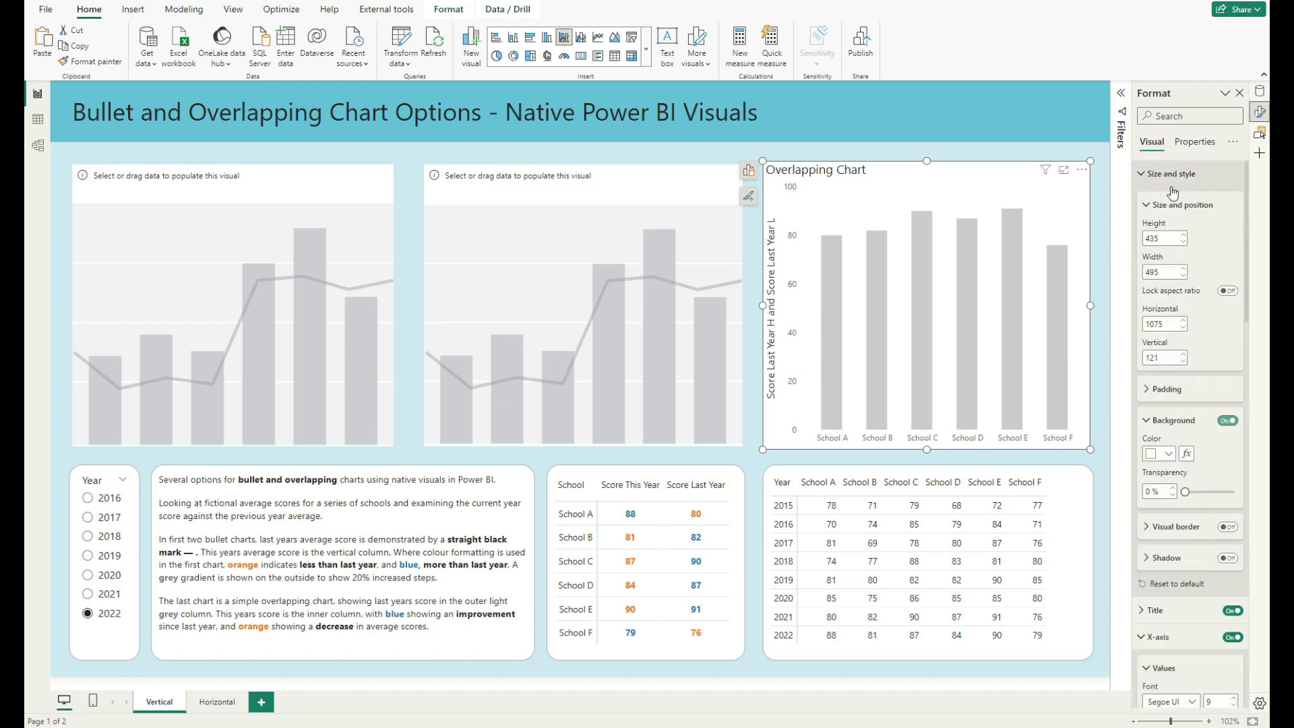
{"action": "left_click", "coordinate": [1176, 174]}
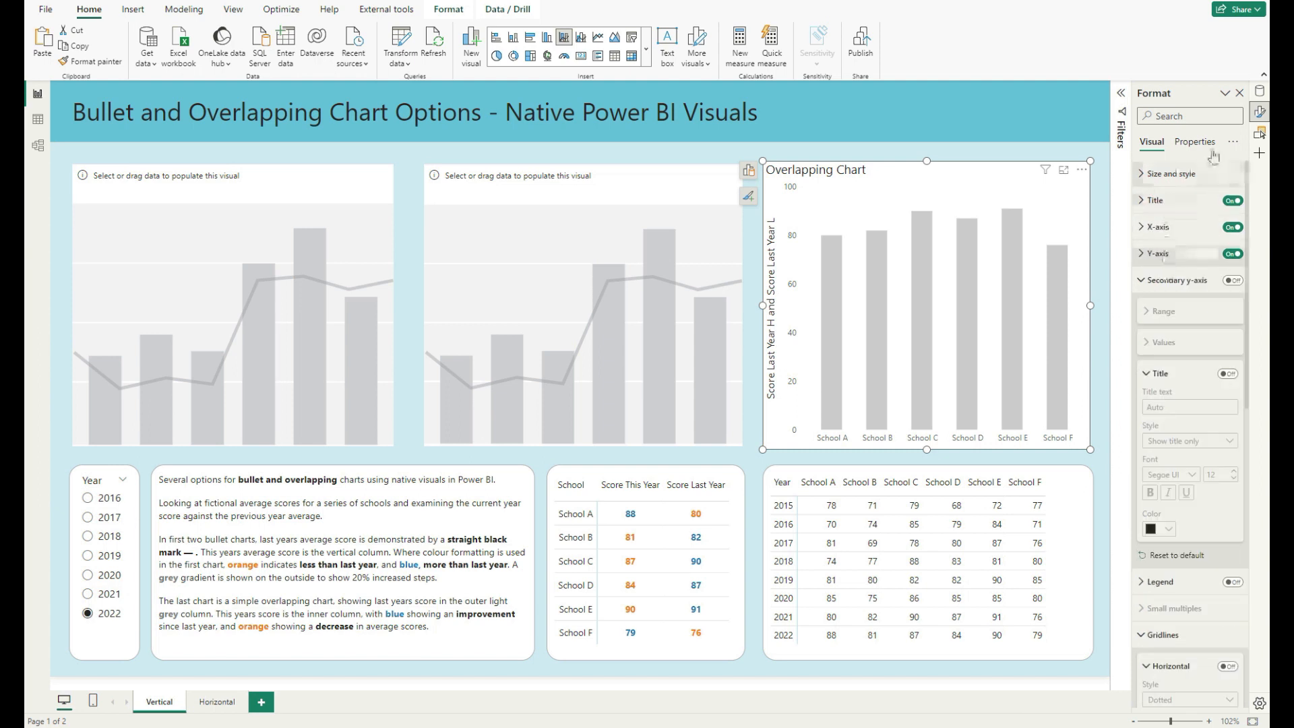
{"action": "left_click", "coordinate": [1232, 142]}
{"action": "left_click", "coordinate": [1181, 179]}
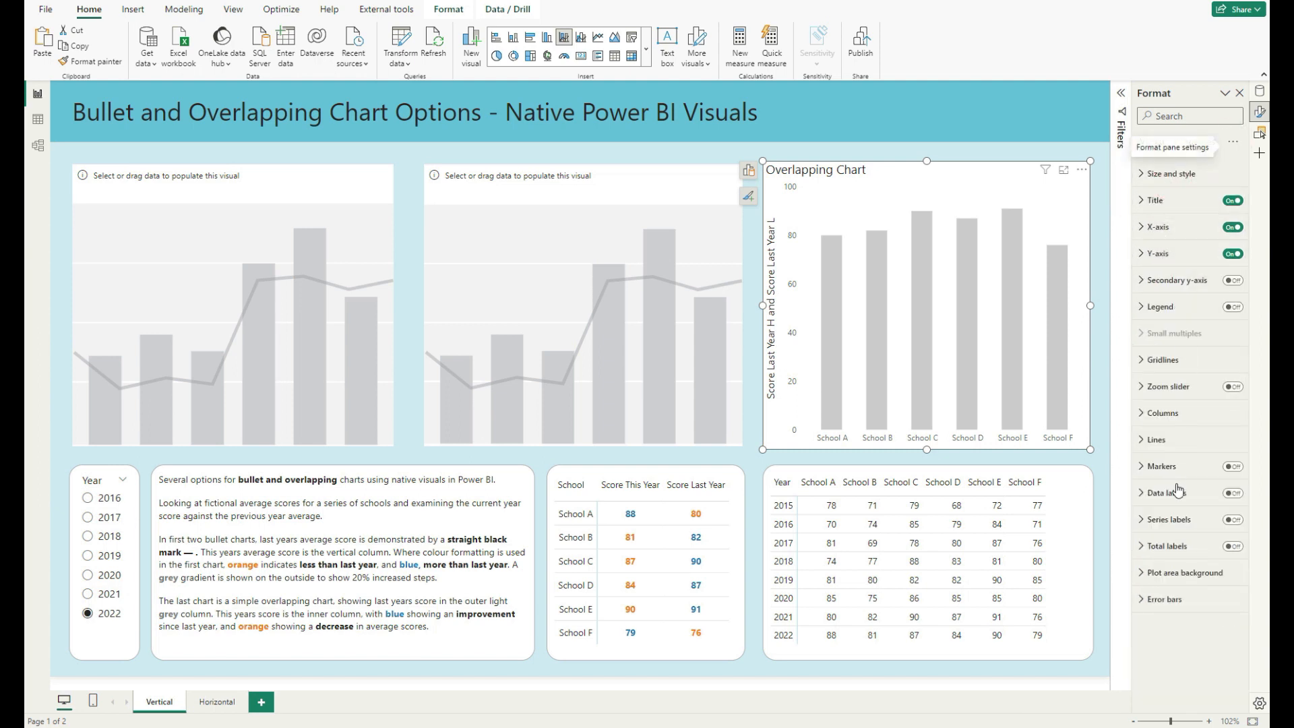
Step: Enable error bars by field for the Score This Year H series
{"action": "left_click", "coordinate": [1164, 598]}
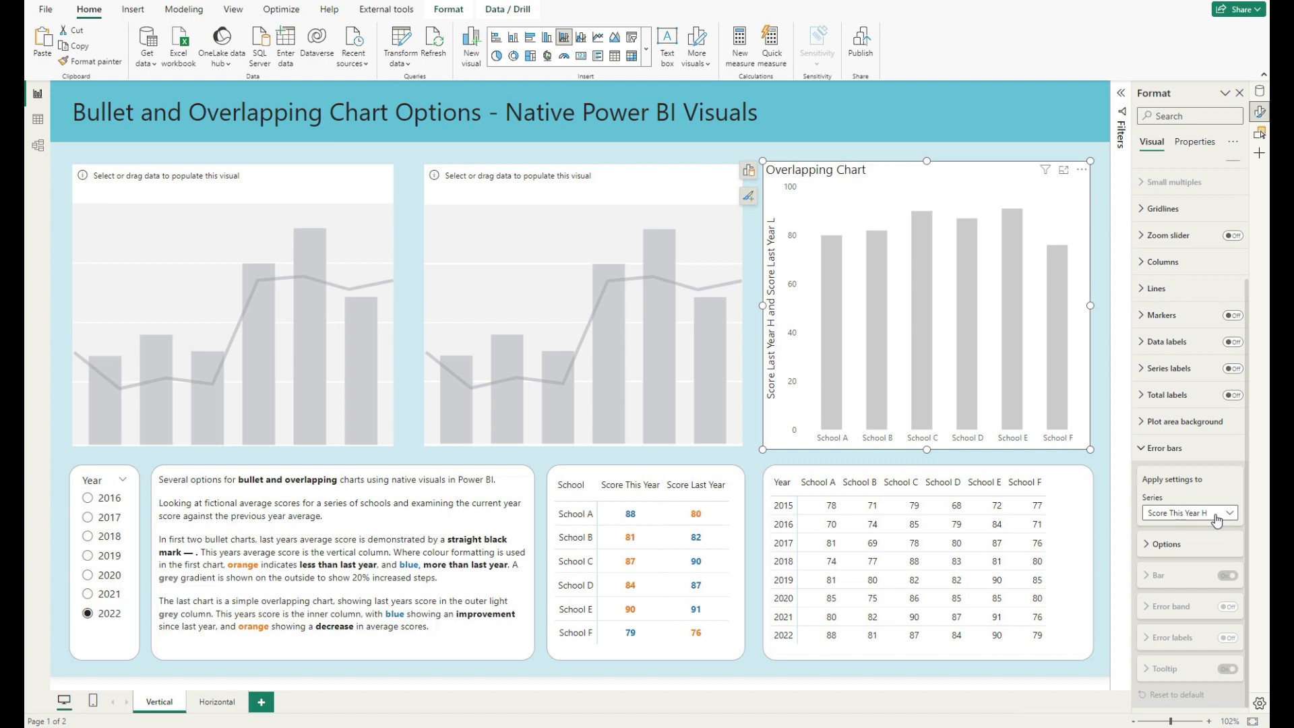
{"action": "left_click", "coordinate": [1216, 518]}
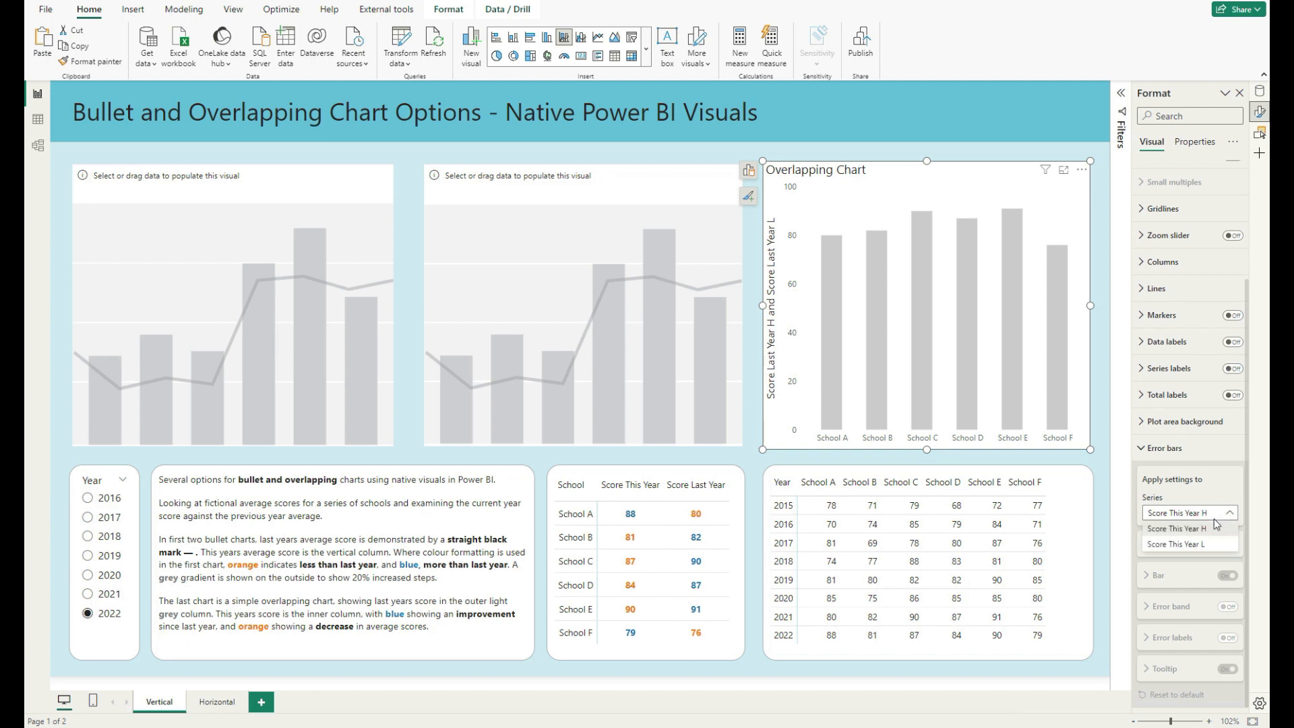
{"action": "left_click", "coordinate": [1174, 529]}
{"action": "left_click", "coordinate": [1164, 544]}
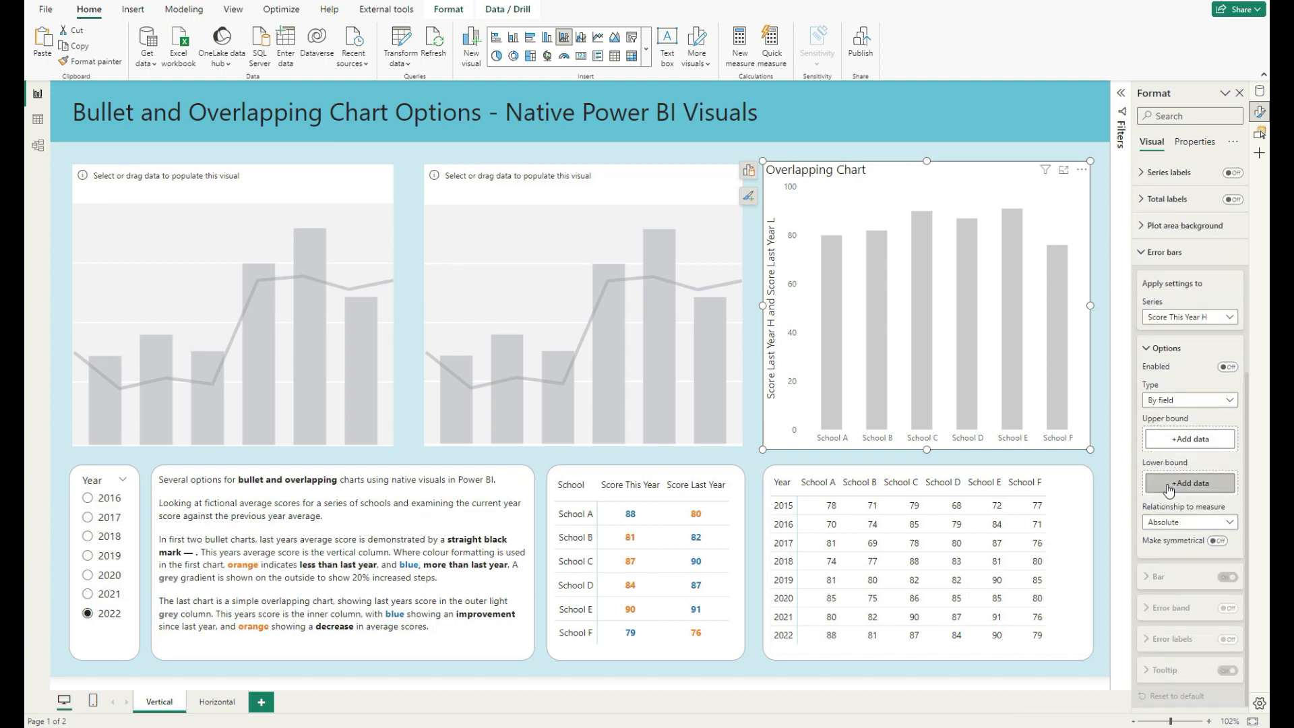
{"action": "left_click", "coordinate": [1228, 366]}
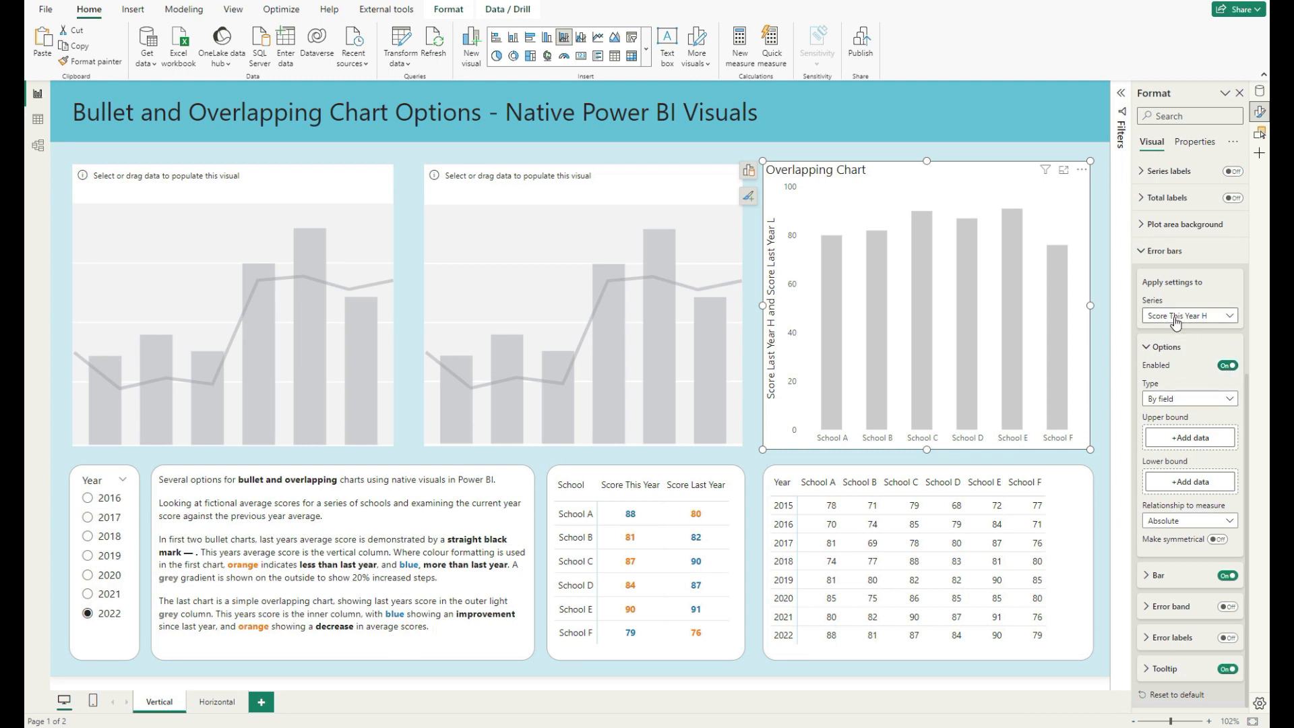
{"action": "left_click", "coordinate": [758, 174]}
{"action": "left_click", "coordinate": [828, 219]}
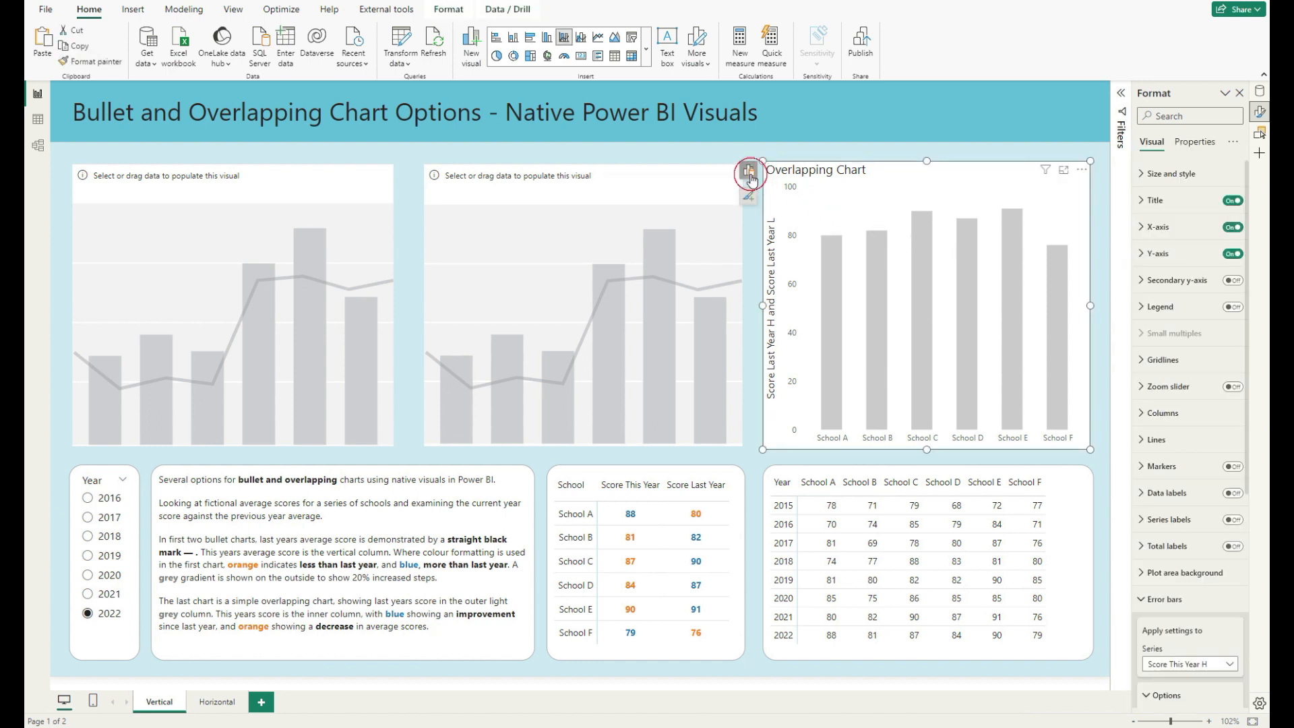
{"action": "left_click", "coordinate": [749, 173]}
{"action": "left_click", "coordinate": [749, 173]}
{"action": "scroll", "coordinate": [1186, 572], "scroll_direction": "down", "scroll_amount": 5}
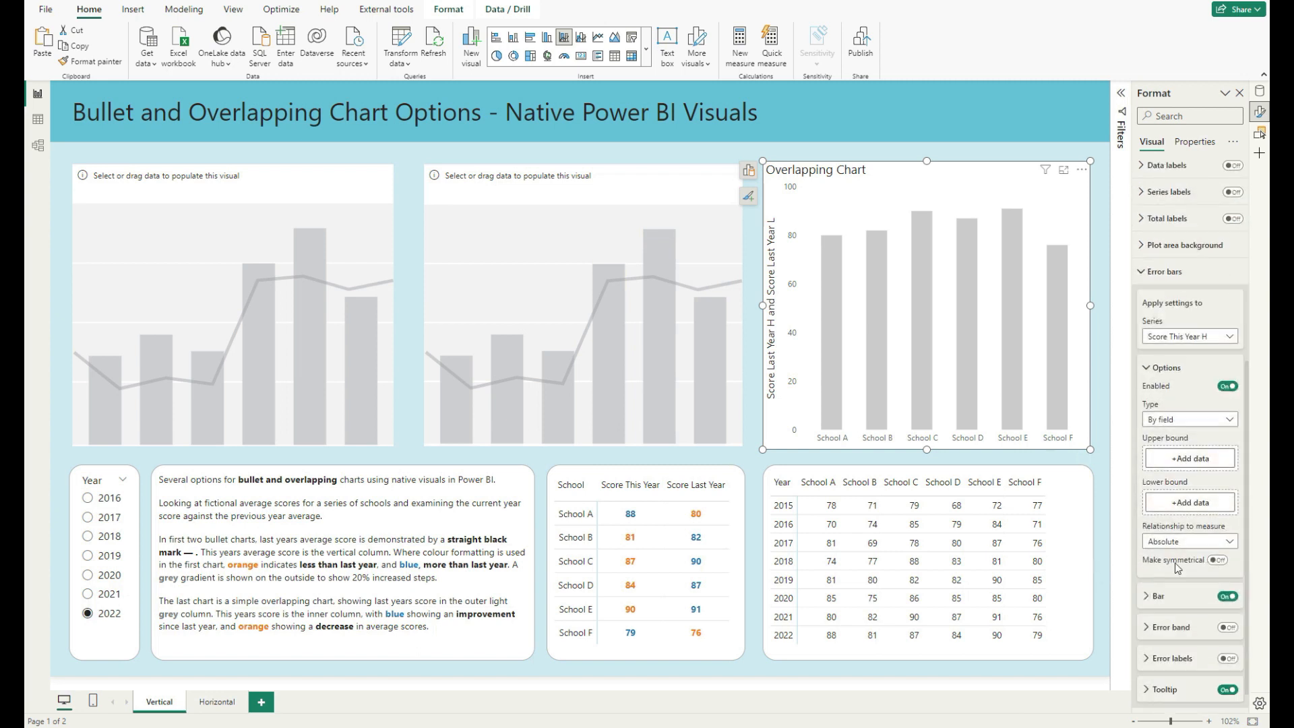
Step: Set the Score This Year H error bars' upper bound to Score This Year H and lower bound to Base
{"action": "left_click", "coordinate": [1193, 459]}
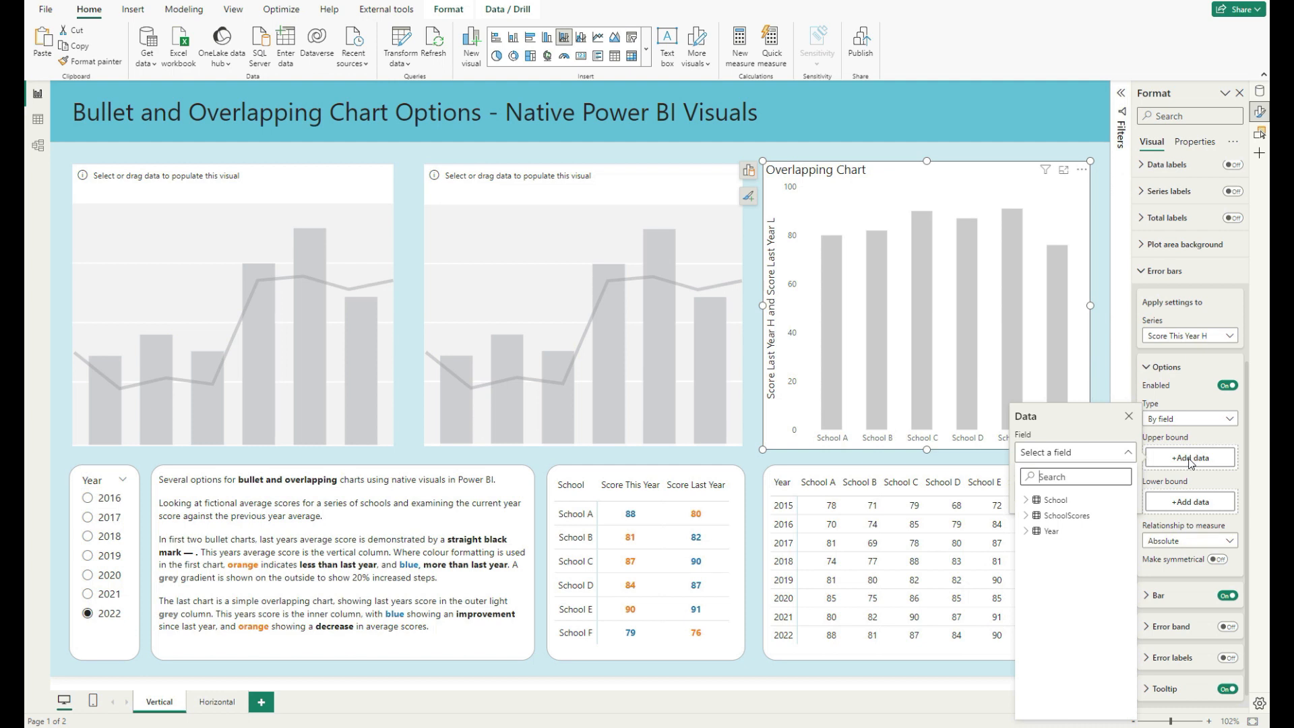
{"action": "type", "text": "thi"}
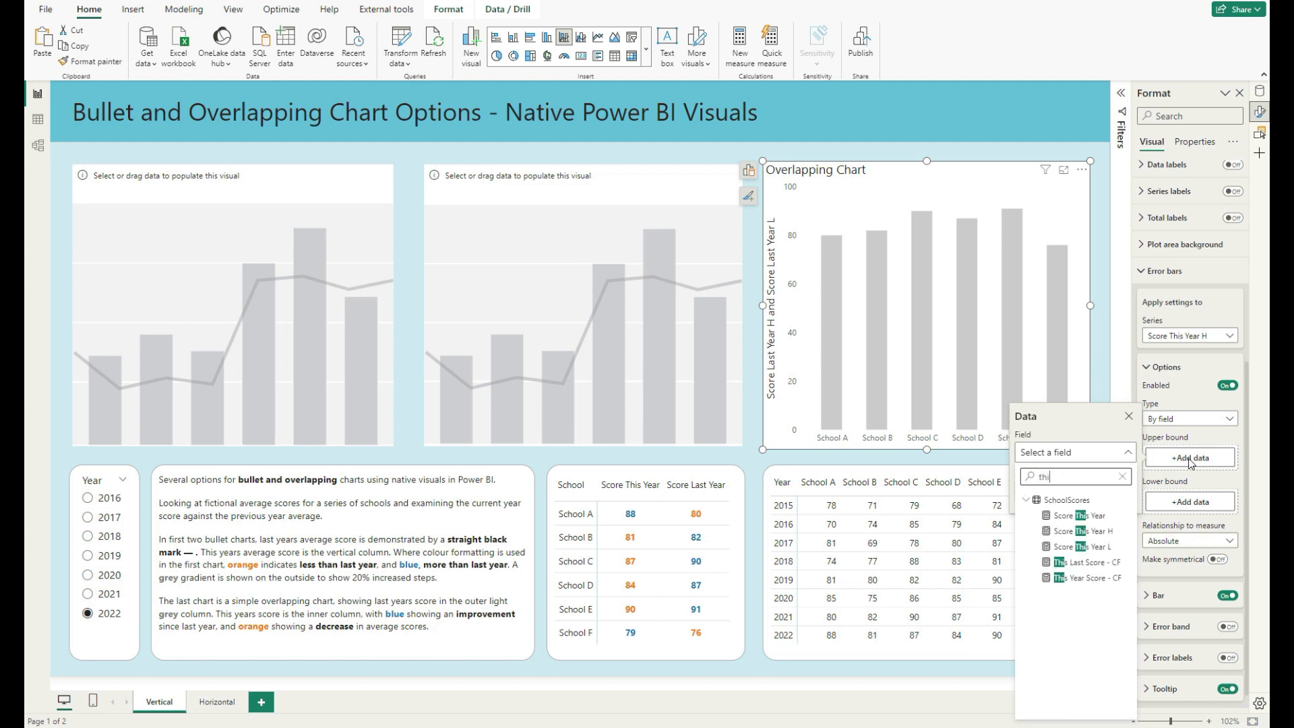
{"action": "left_click", "coordinate": [1103, 532]}
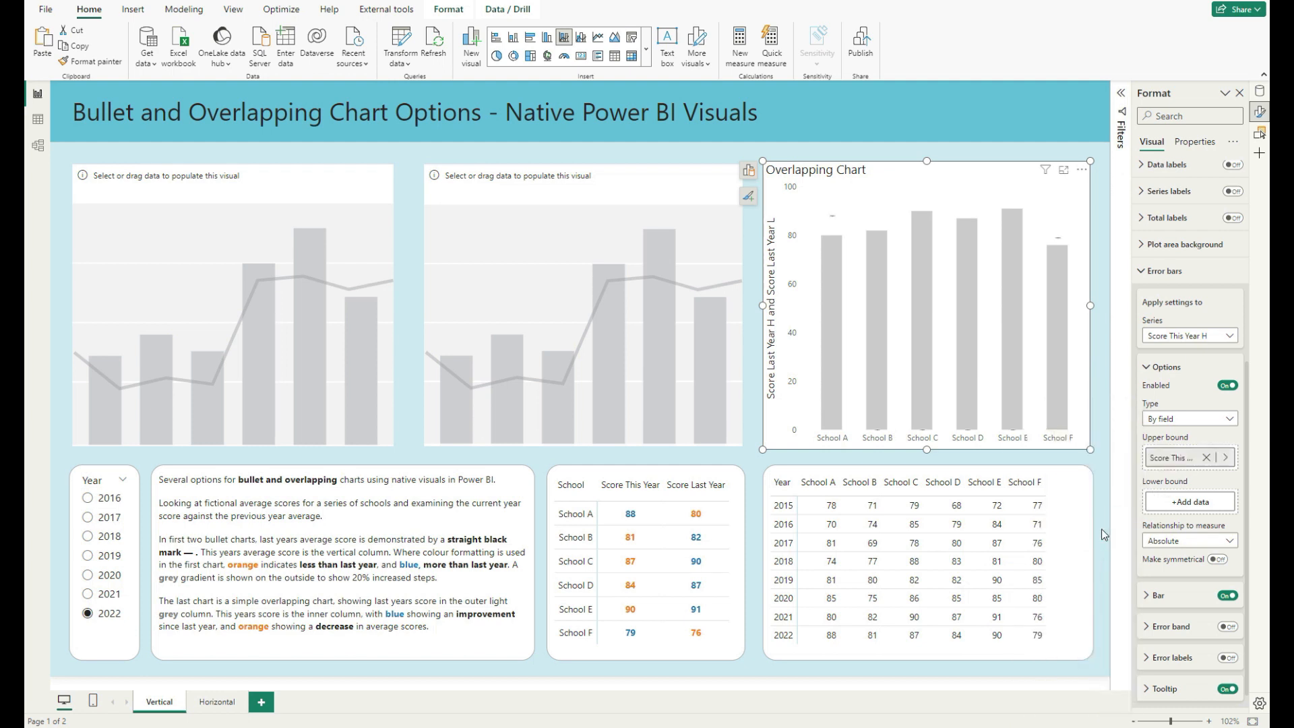
{"action": "left_click", "coordinate": [1190, 501]}
{"action": "type", "text": "base"}
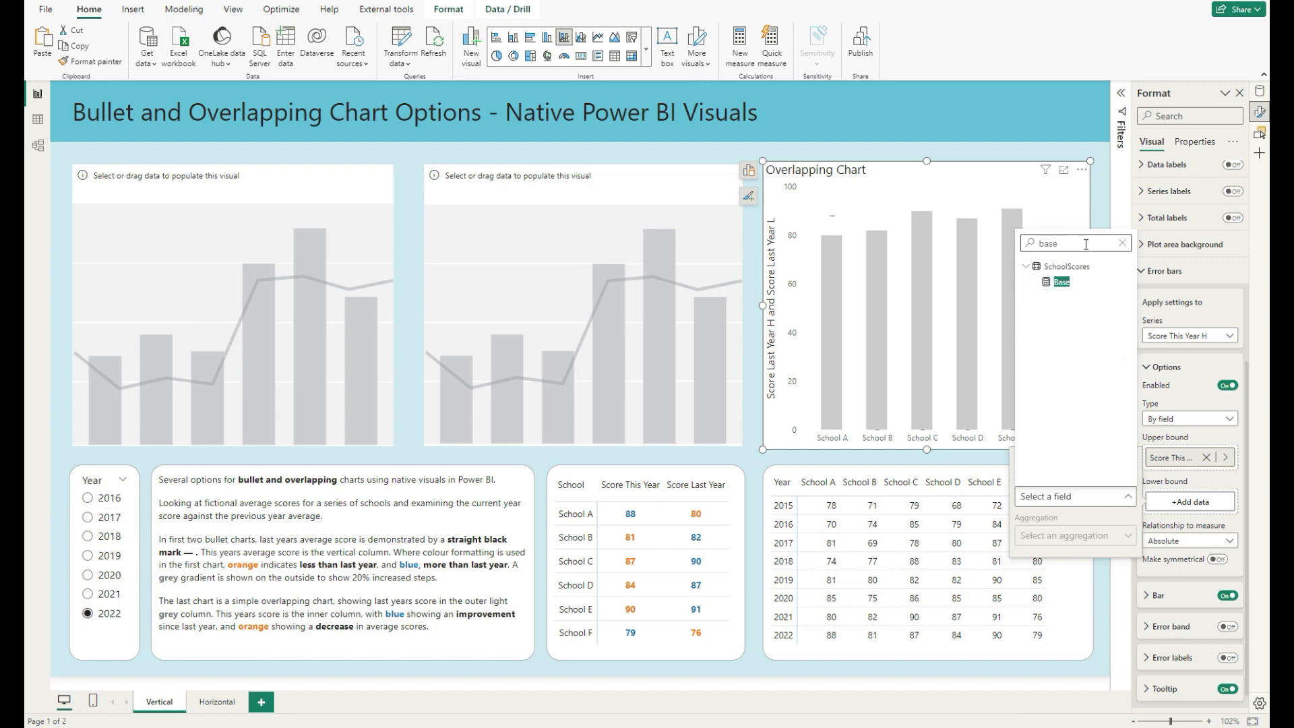
{"action": "left_click", "coordinate": [1062, 282]}
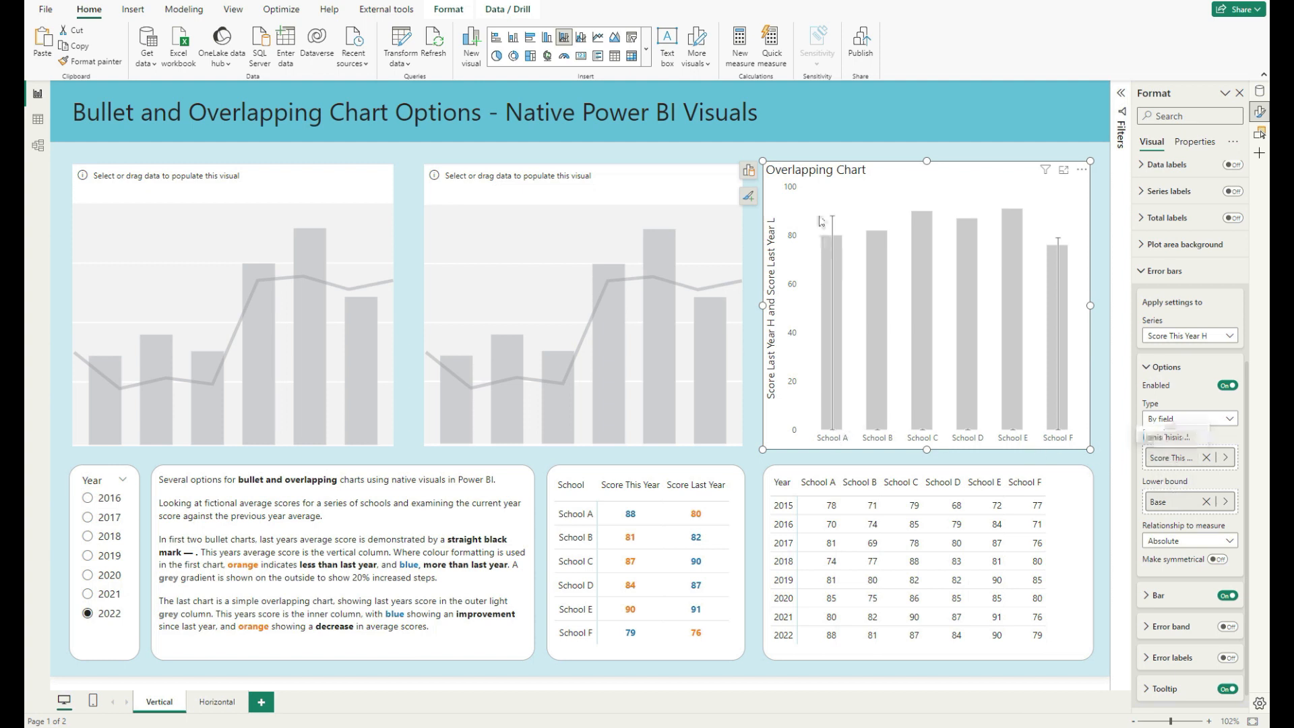
Step: Colour the Score This Year H error bars blue
{"action": "left_click", "coordinate": [1158, 596]}
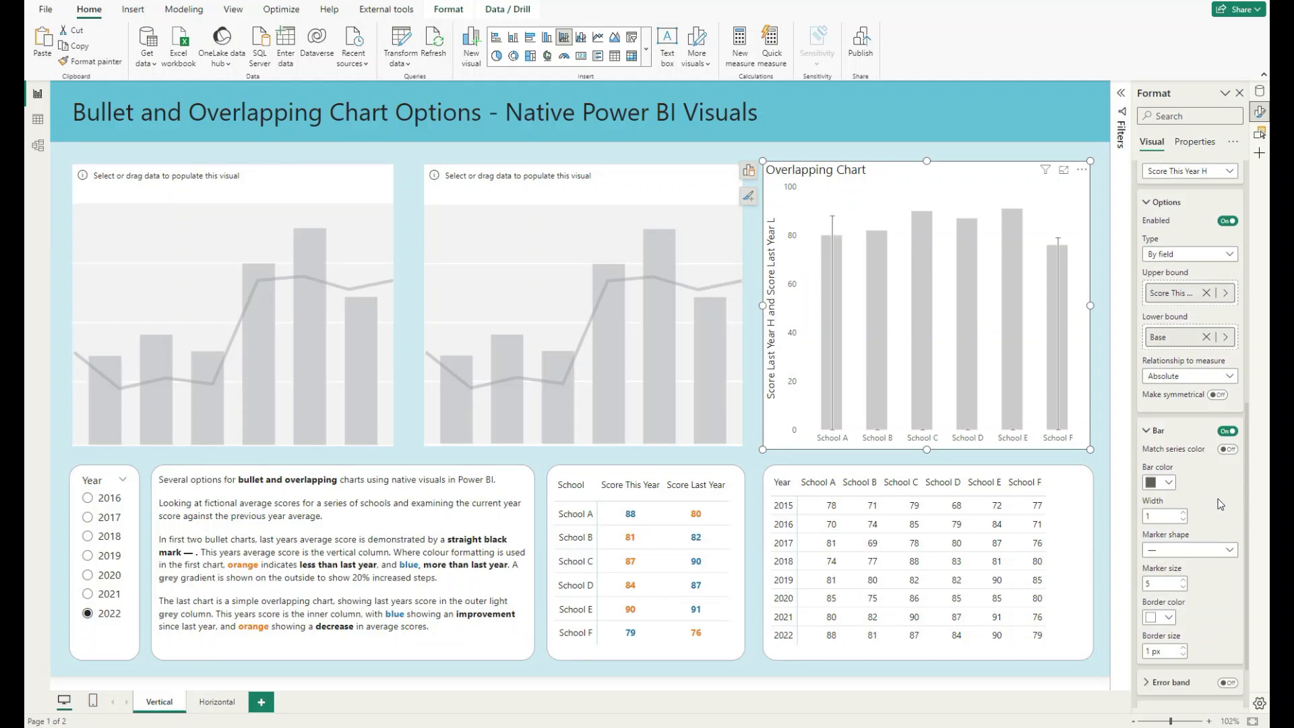
{"action": "left_click", "coordinate": [1169, 485]}
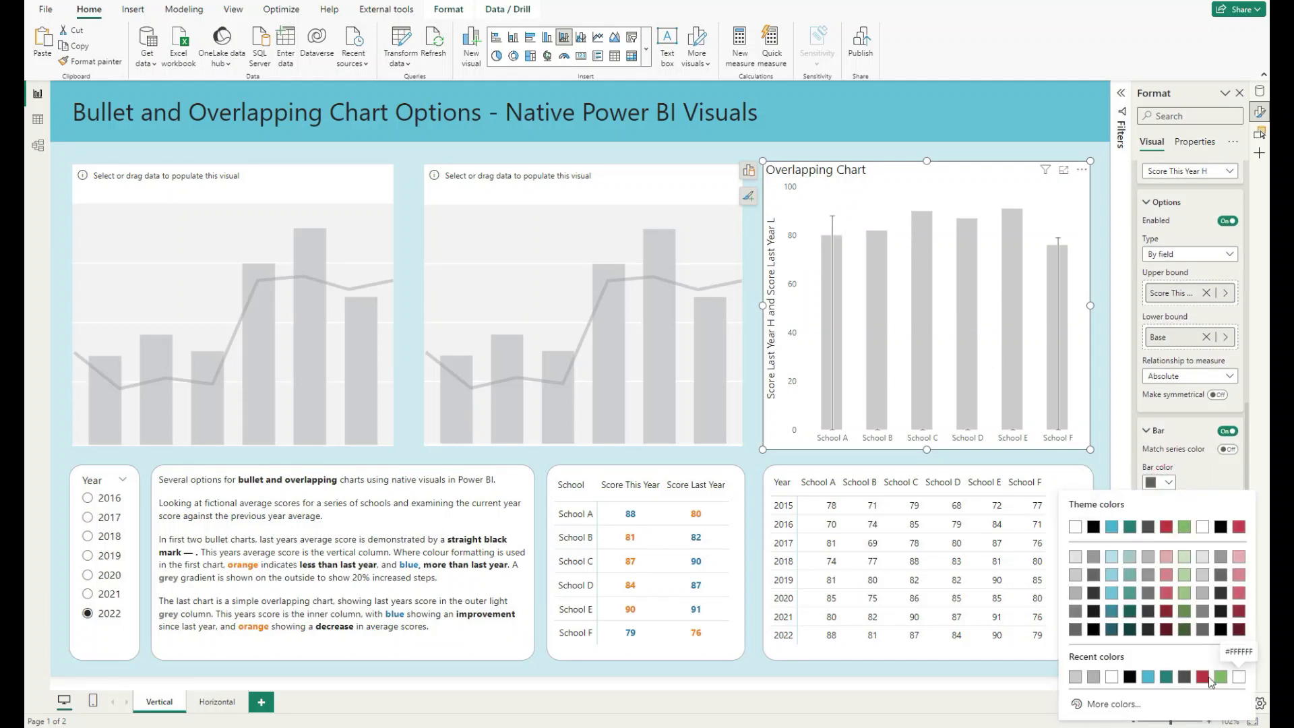
{"action": "left_click", "coordinate": [1149, 677]}
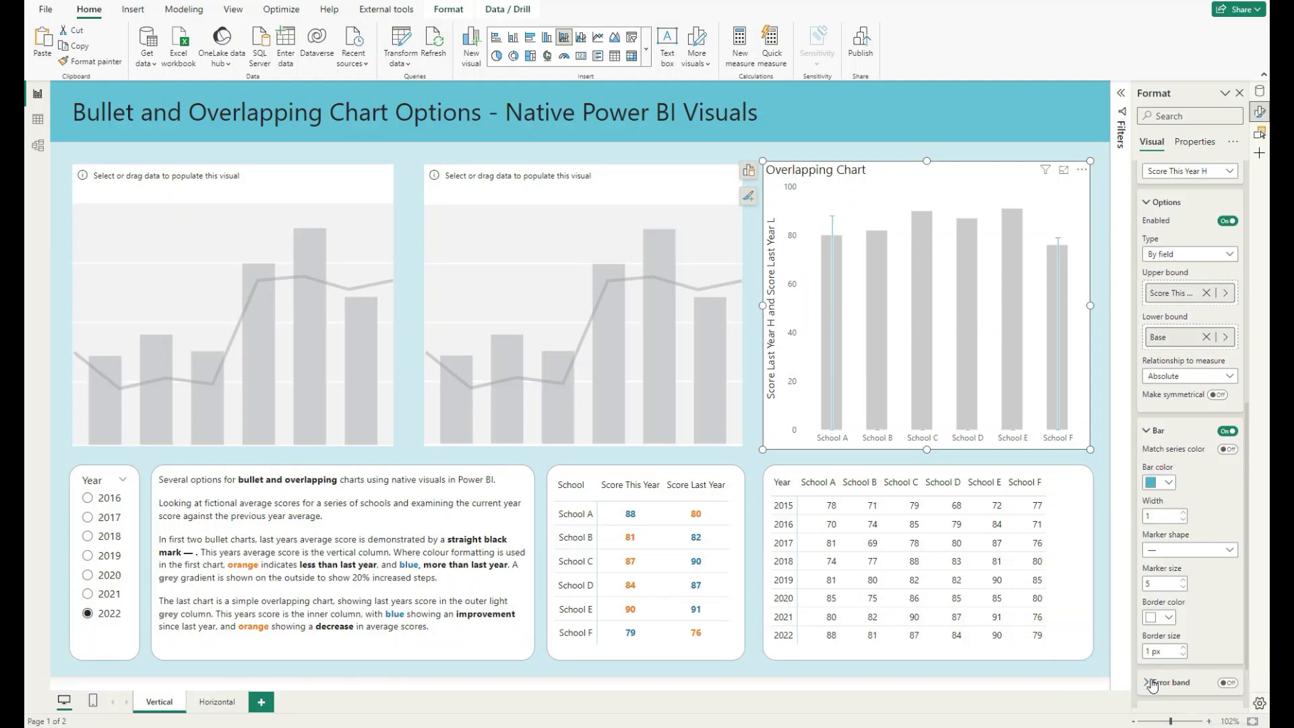
Step: Set the blue error bars' width to 10, marker shape to None and border size to 2 px
{"action": "left_click", "coordinate": [1182, 512]}
{"action": "left_click", "coordinate": [1182, 512]}
{"action": "left_click", "coordinate": [1182, 513]}
{"action": "left_click", "coordinate": [1182, 512]}
{"action": "left_click", "coordinate": [1172, 554]}
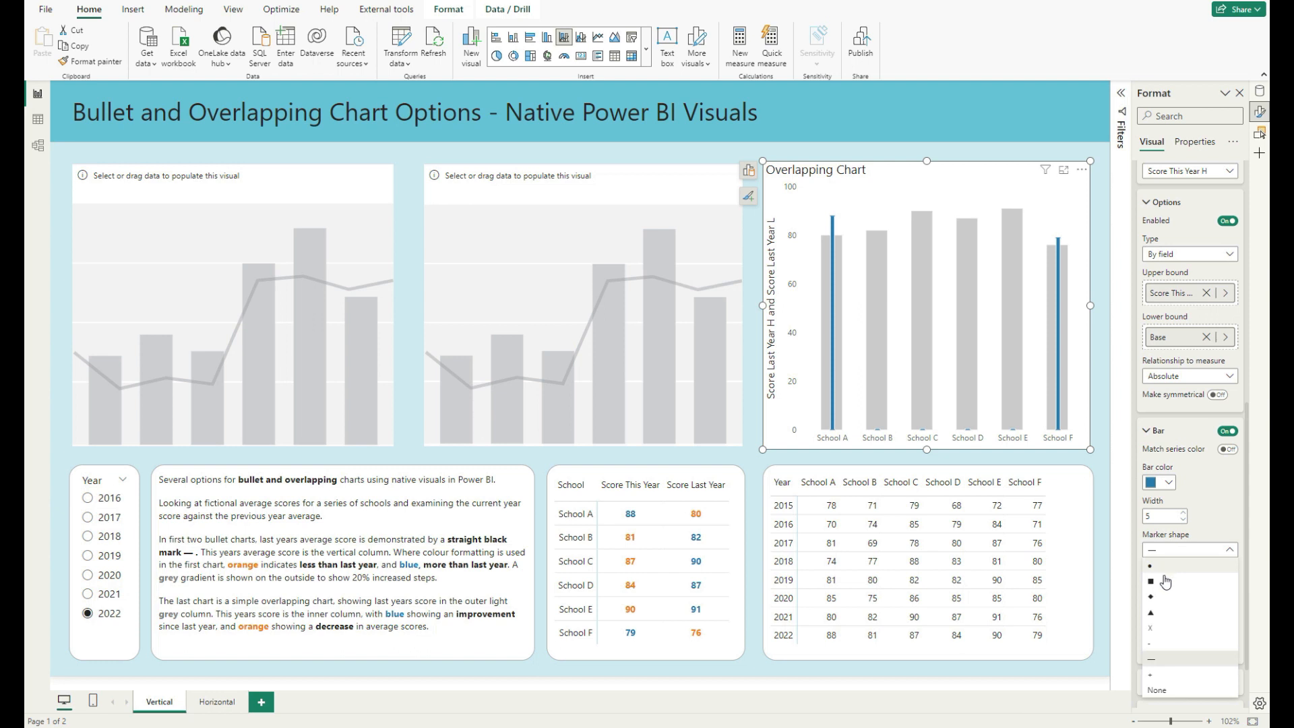
{"action": "left_click", "coordinate": [1163, 676]}
{"action": "left_click", "coordinate": [1181, 513]}
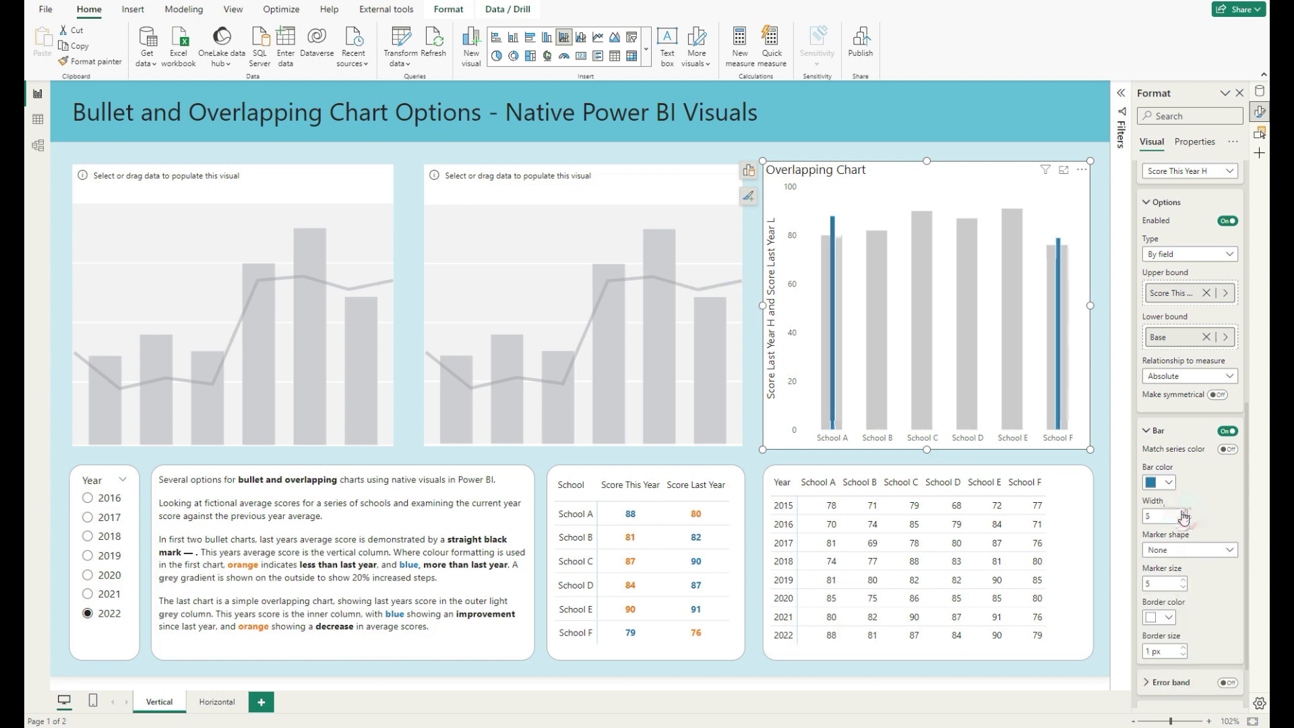
{"action": "left_click", "coordinate": [1182, 513]}
{"action": "left_click", "coordinate": [1182, 513]}
{"action": "left_click", "coordinate": [1182, 512]}
{"action": "left_click", "coordinate": [1182, 513]}
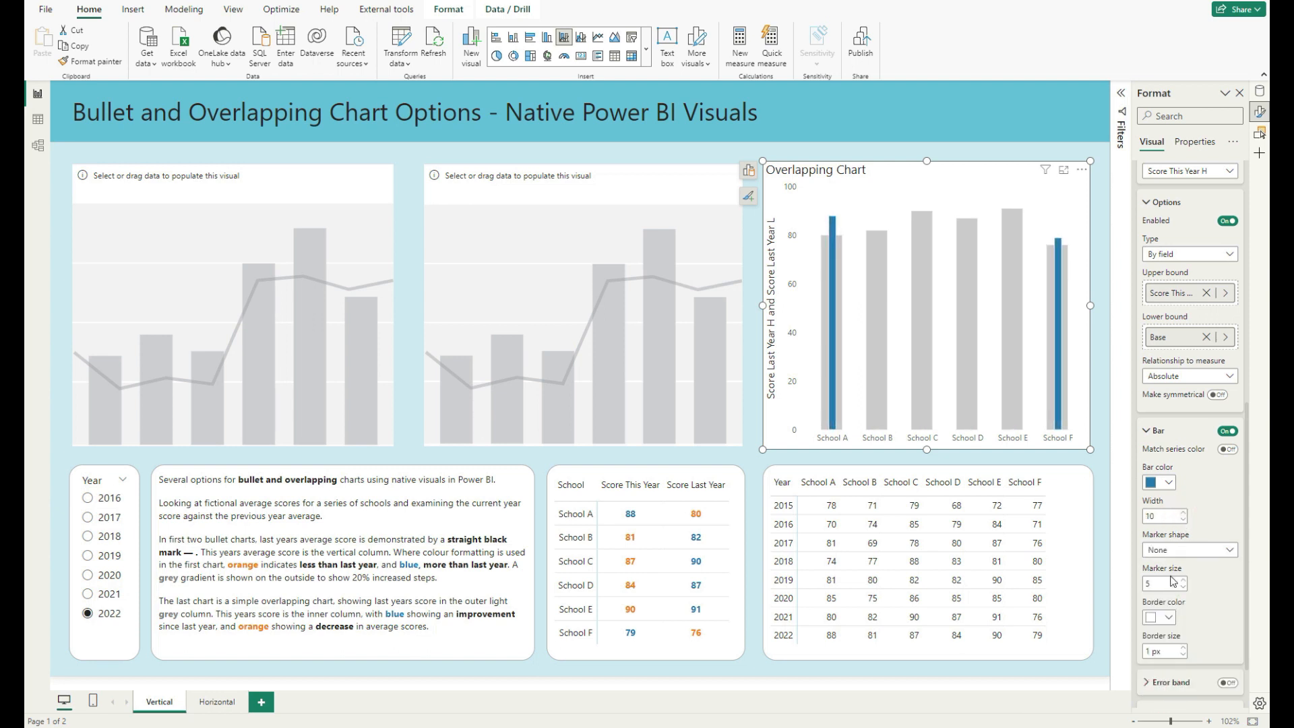
{"action": "left_click", "coordinate": [1182, 649]}
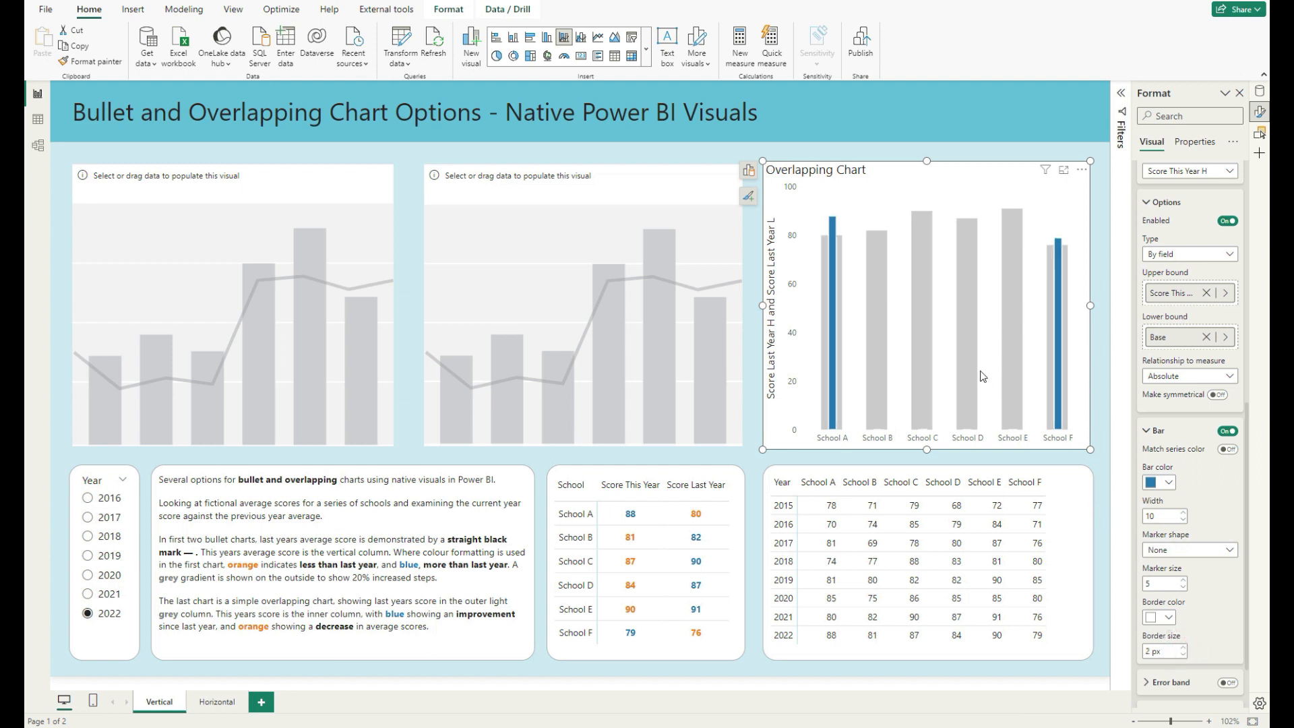
Step: Enable error bars for the Score This Year L series, with Score This Year L as upper bound and Base as lower bound
{"action": "left_click", "coordinate": [1178, 173]}
{"action": "left_click", "coordinate": [1189, 202]}
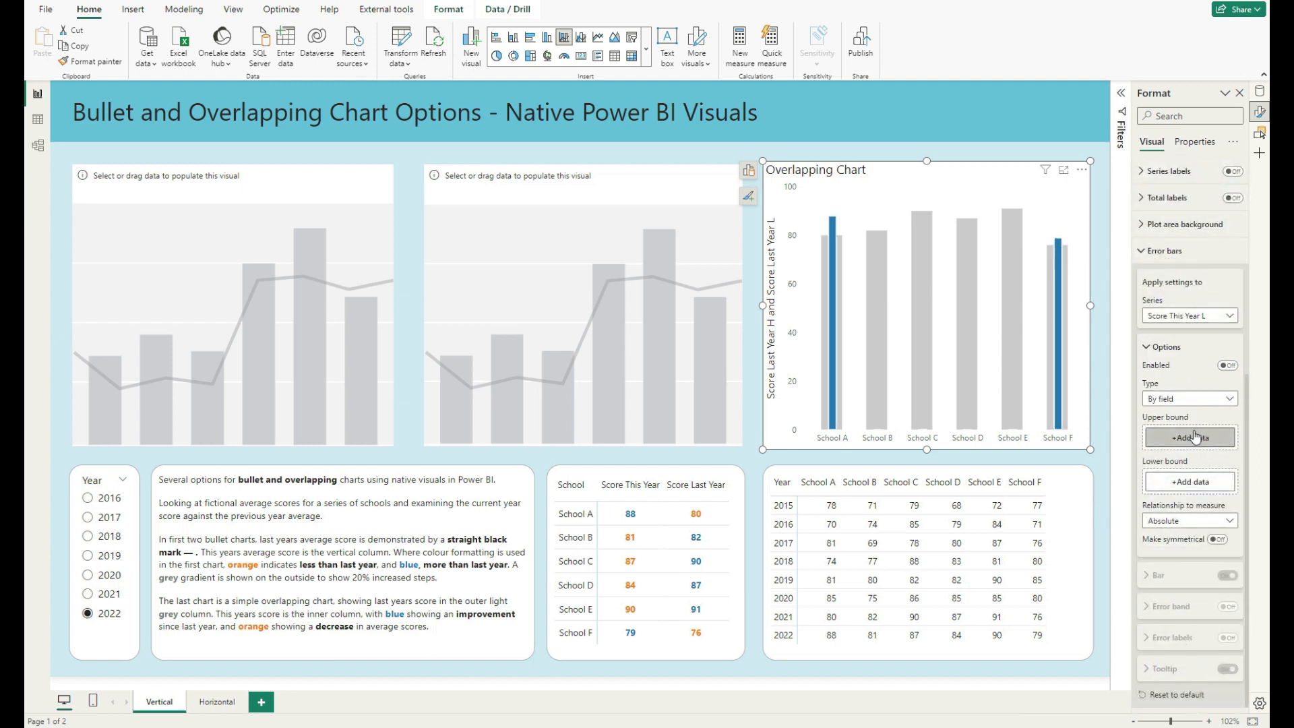
{"action": "left_click", "coordinate": [1160, 430]}
{"action": "type", "text": "L"}
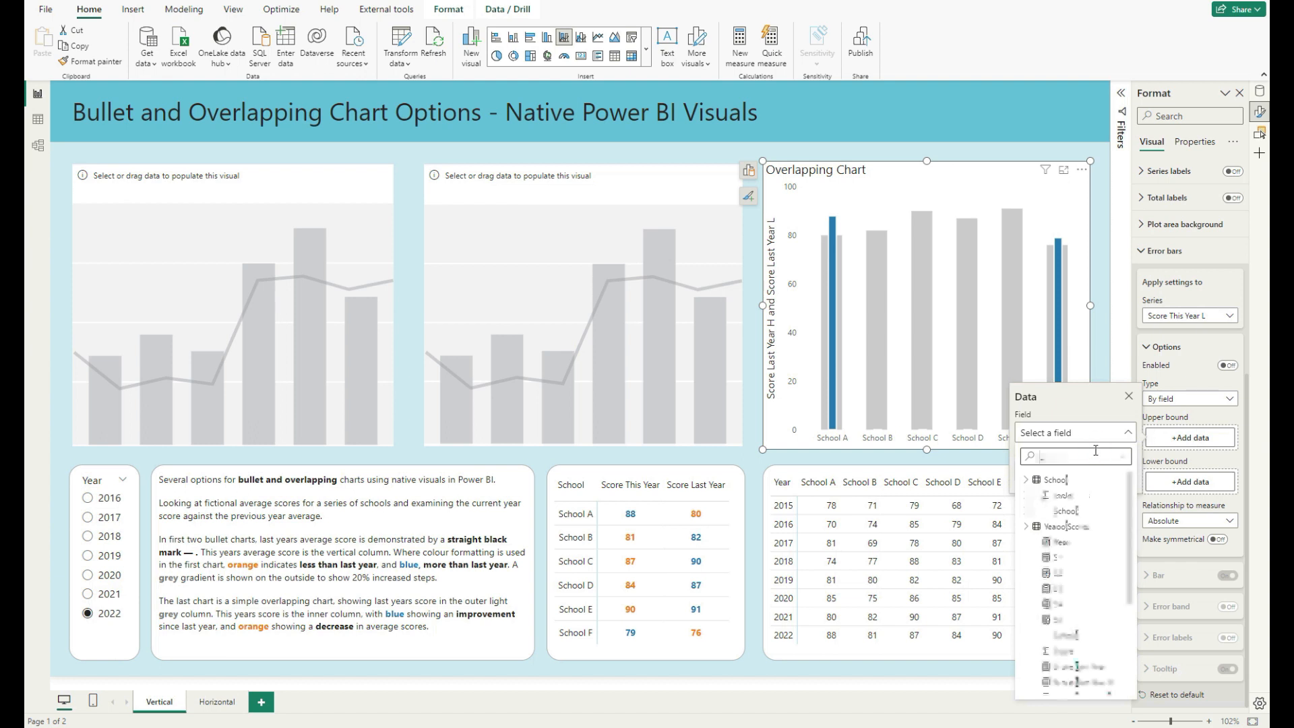
{"action": "scroll", "coordinate": [1056, 593], "scroll_direction": "down", "scroll_amount": 3}
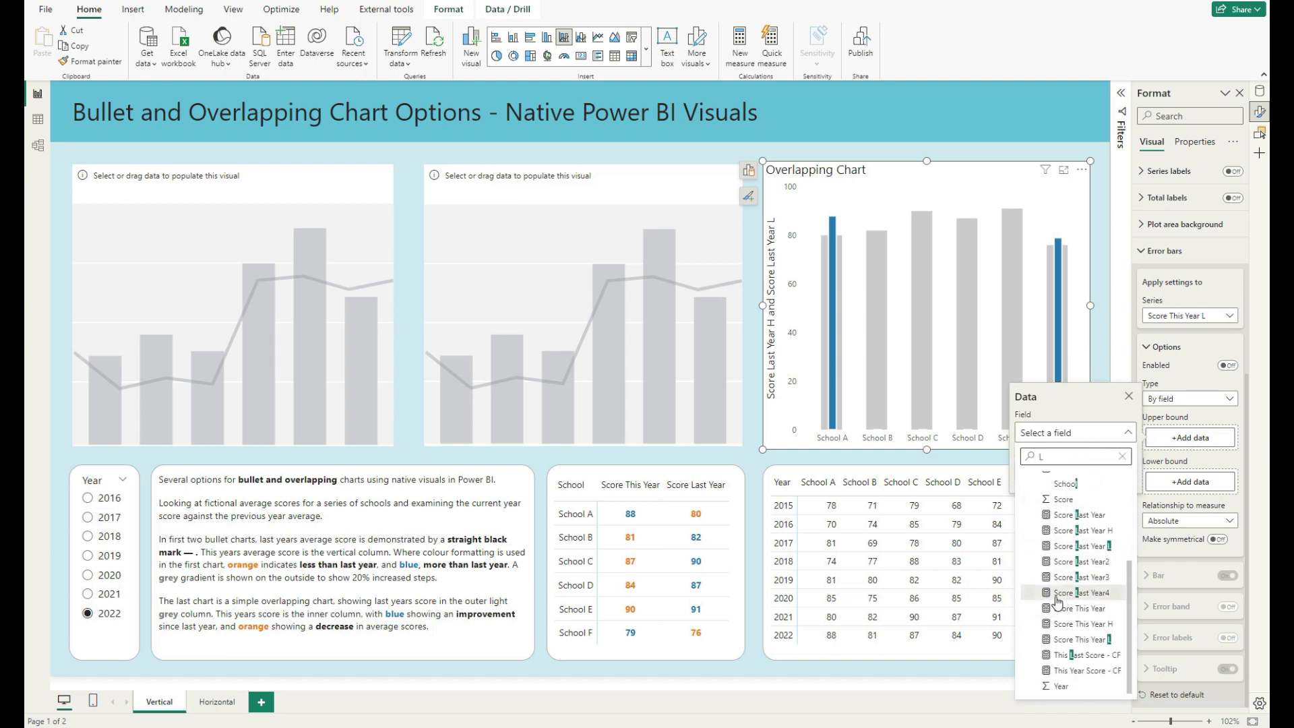
{"action": "left_click", "coordinate": [1085, 639]}
{"action": "left_click", "coordinate": [1186, 481]}
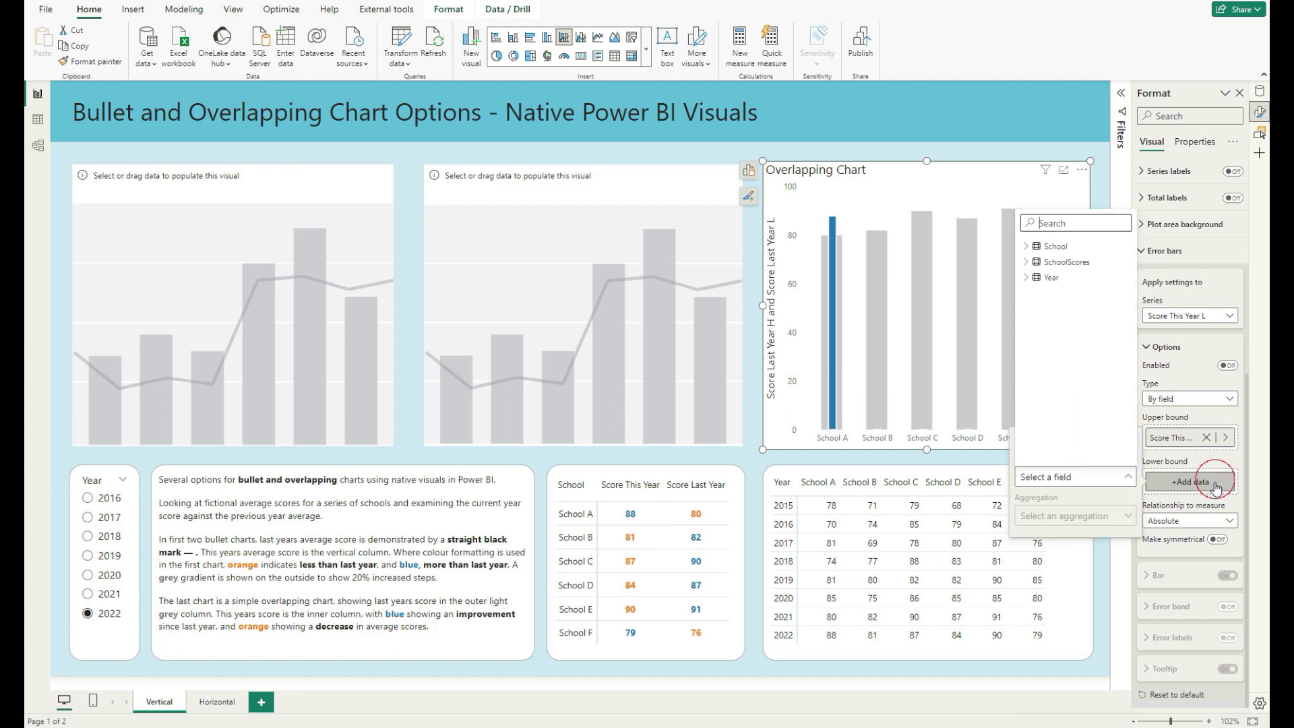
{"action": "type", "text": "base"}
{"action": "left_click", "coordinate": [1062, 261]}
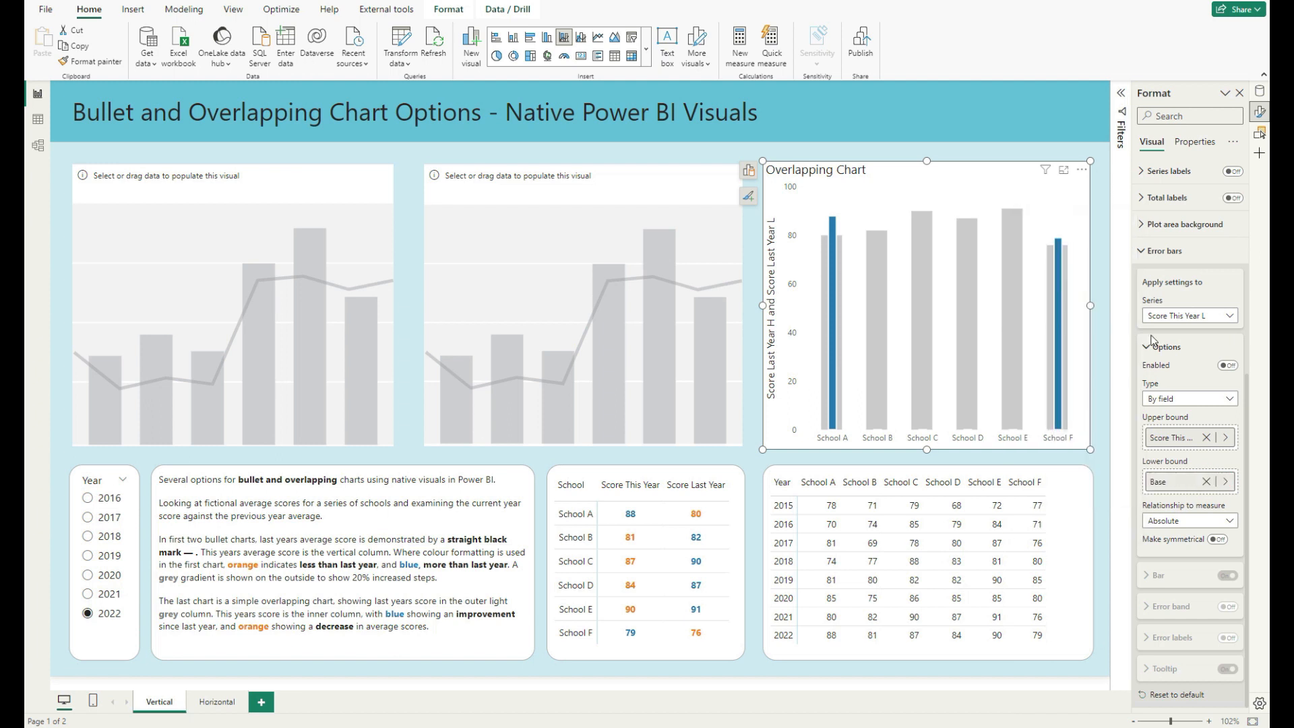
{"action": "left_click", "coordinate": [1227, 365]}
Step: Colour the Score This Year L error bars orange
{"action": "left_click", "coordinate": [1166, 574]}
{"action": "scroll", "coordinate": [1172, 512], "scroll_direction": "down", "scroll_amount": 3}
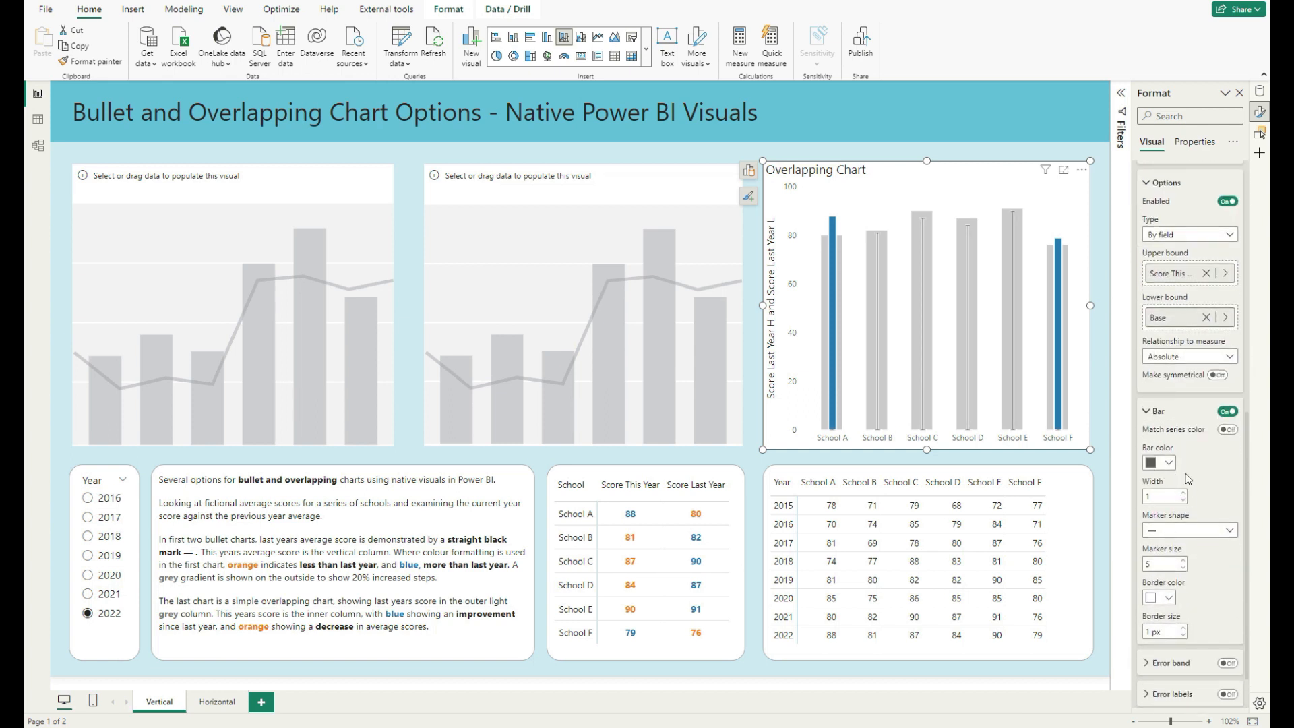
{"action": "left_click", "coordinate": [1170, 463]}
{"action": "left_click", "coordinate": [1113, 682]}
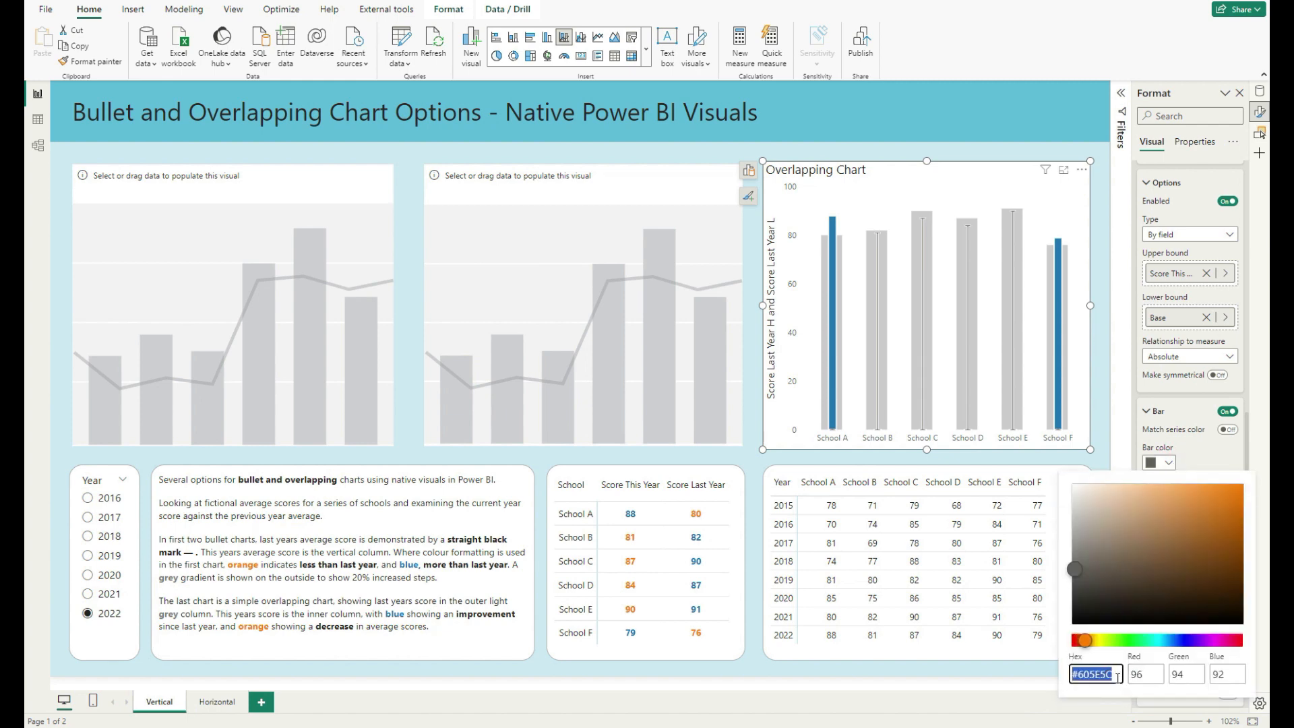
{"action": "type", "text": "#FF7F0E"}
{"action": "left_click", "coordinate": [1132, 450]}
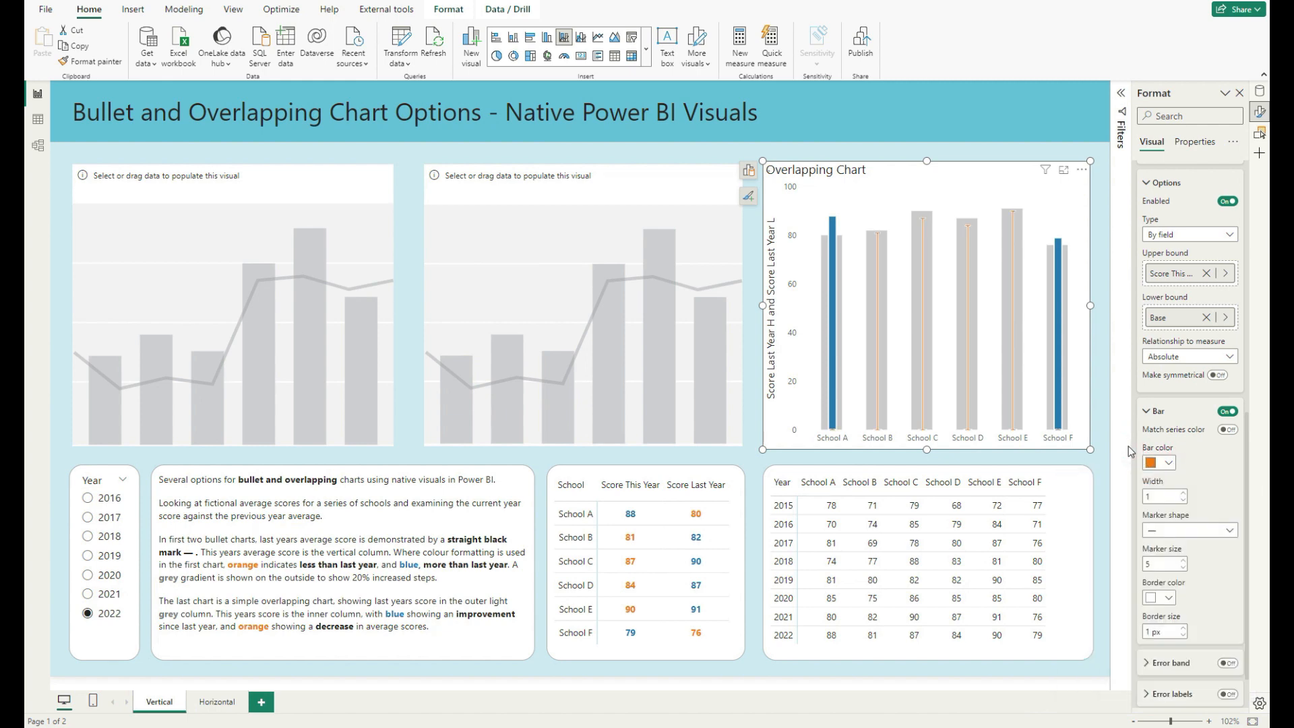
Step: Set the orange error bars' width to 10, border size to 2 px and marker shape to None
{"action": "left_click_drag", "start_coordinate": [1184, 493], "coordinate": [1184, 493]}
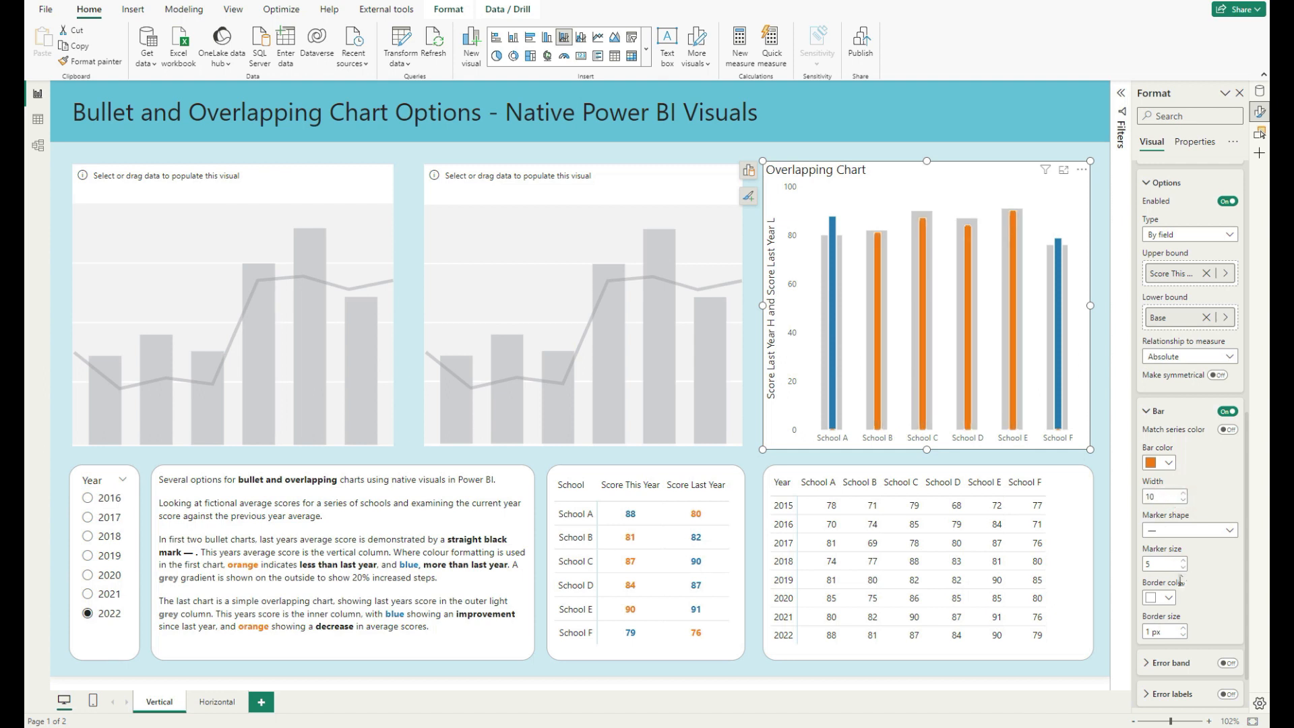
{"action": "left_click", "coordinate": [1183, 630]}
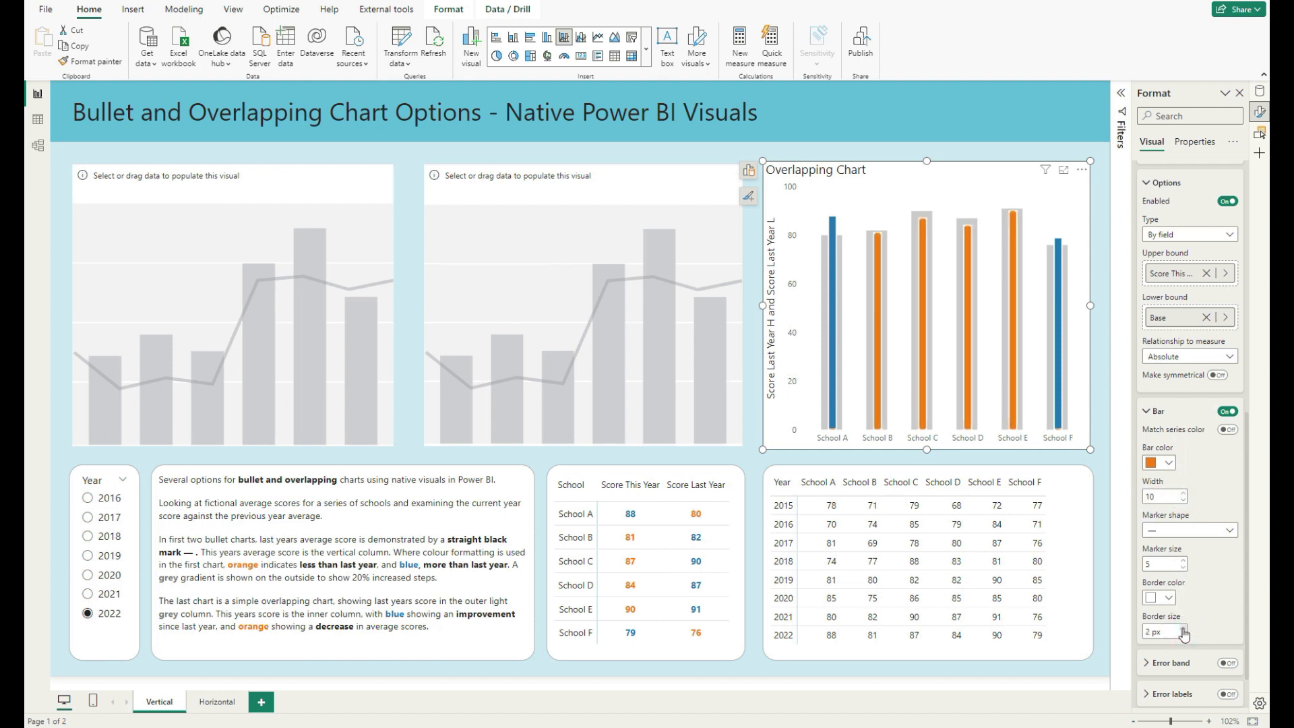
{"action": "left_click", "coordinate": [1199, 530]}
{"action": "left_click", "coordinate": [1171, 672]}
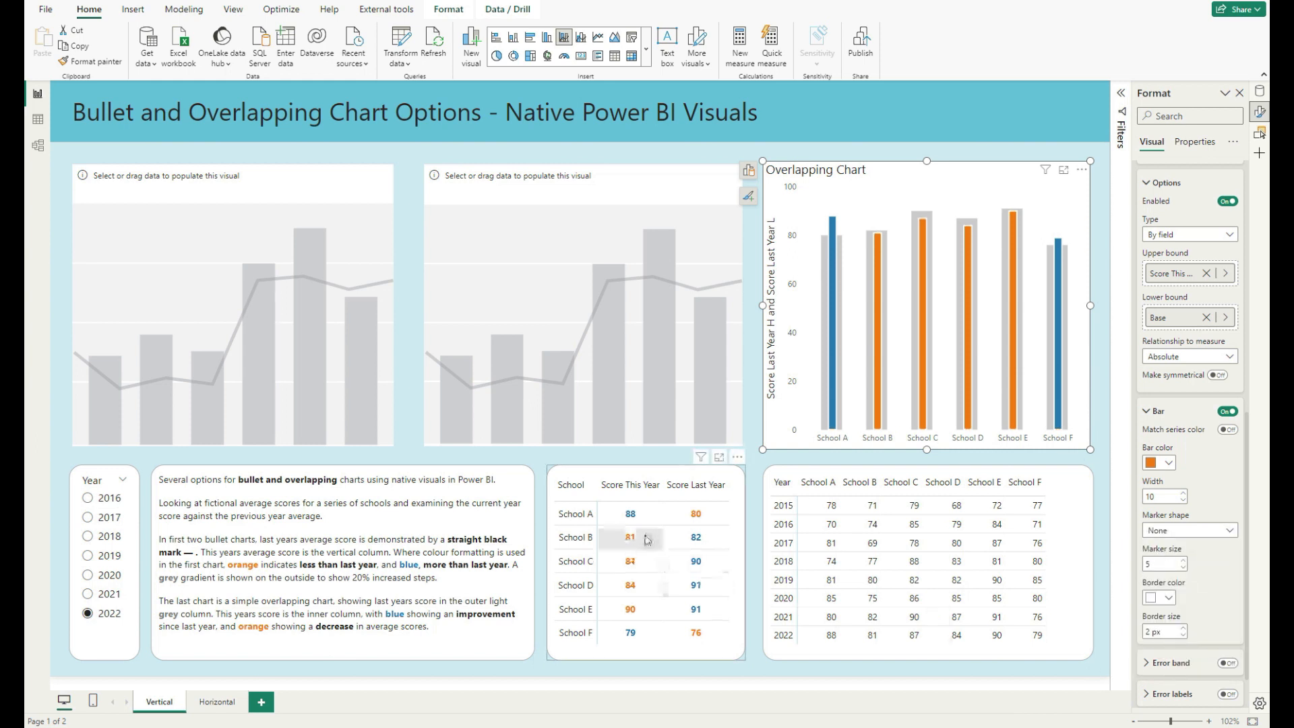
Step: Filter the report to 2018, 2021 and finally 2019 to compare the Overlapping Chart across years
{"action": "left_click", "coordinate": [102, 540]}
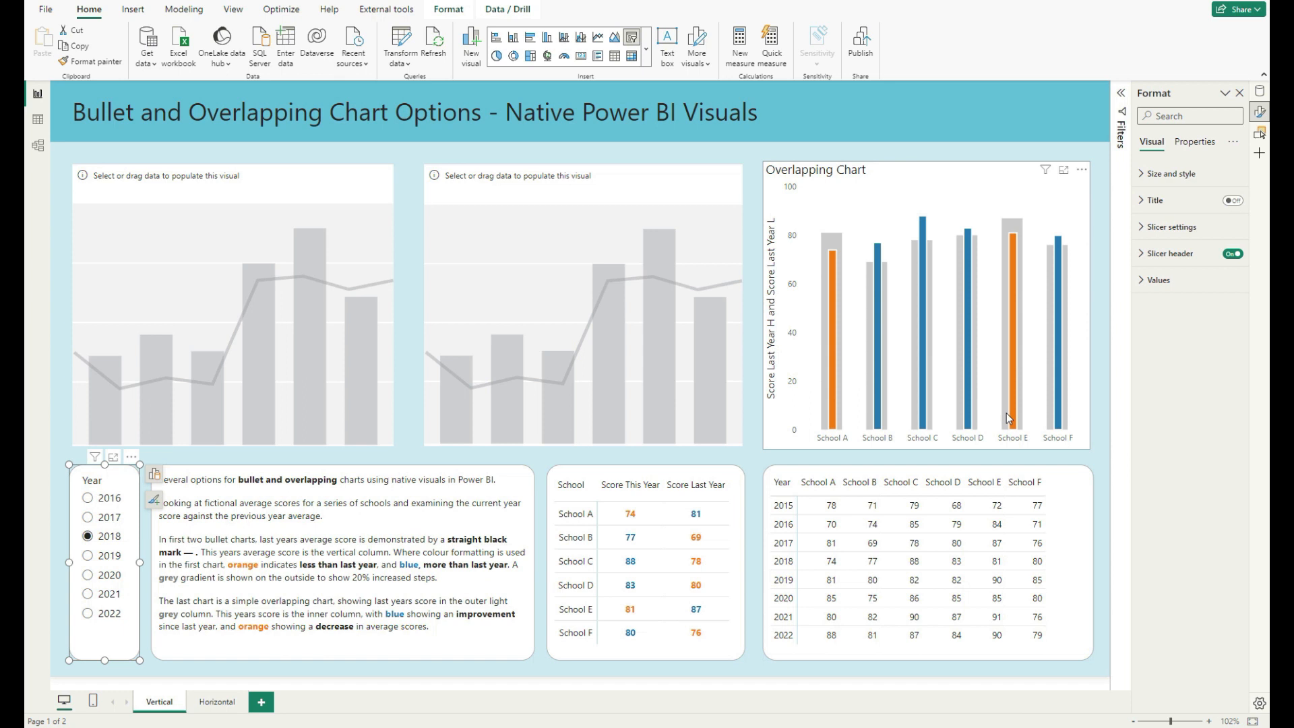
{"action": "left_click", "coordinate": [104, 593]}
{"action": "left_click", "coordinate": [106, 557]}
Step: Review the Overlapping Chart's error bar bounds and bar formatting for the Score This Year L series
{"action": "left_click", "coordinate": [984, 188]}
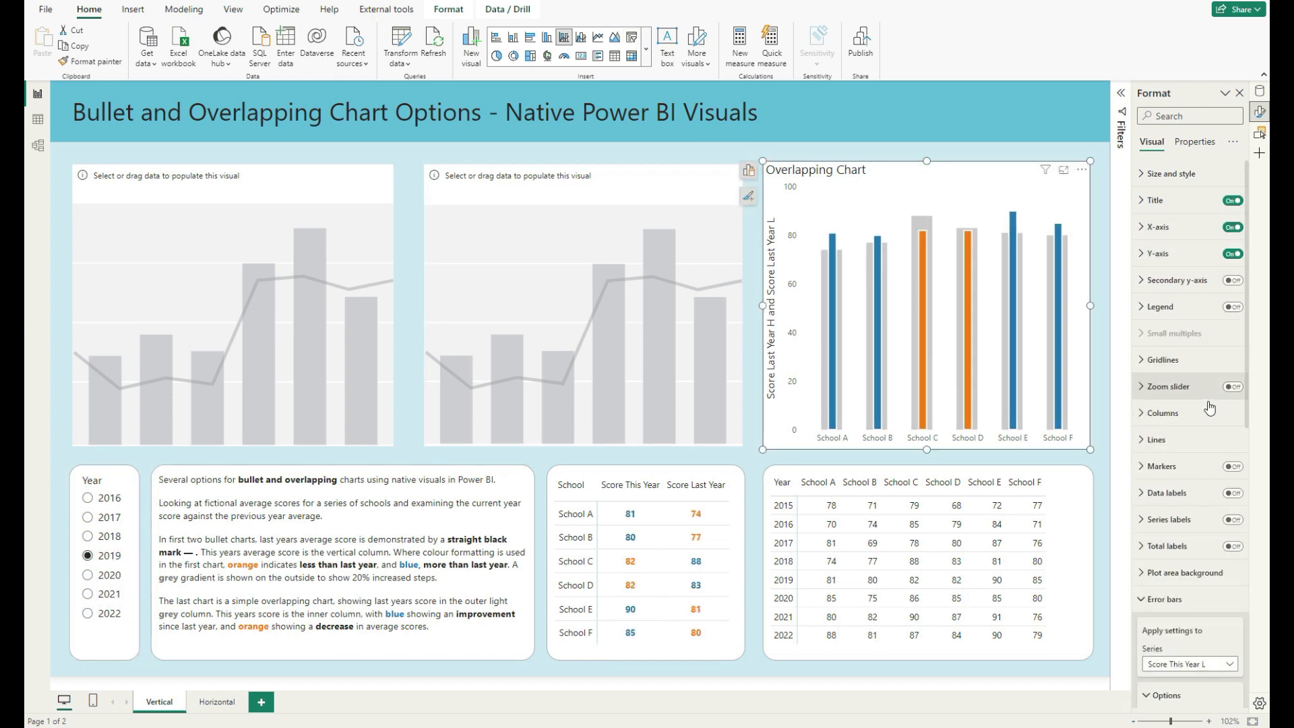
{"action": "scroll", "coordinate": [1180, 593], "scroll_direction": "down", "scroll_amount": 7}
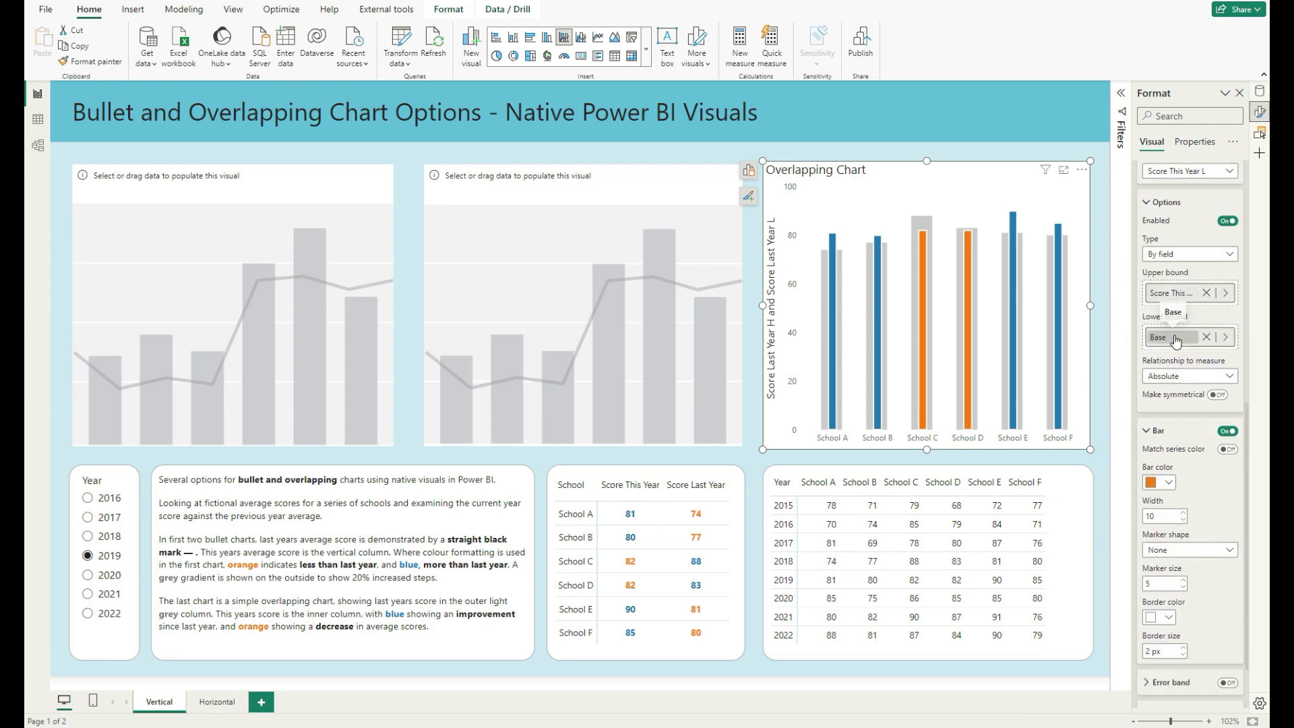
{"action": "left_click_drag", "start_coordinate": [1134, 335], "coordinate": [1097, 335]}
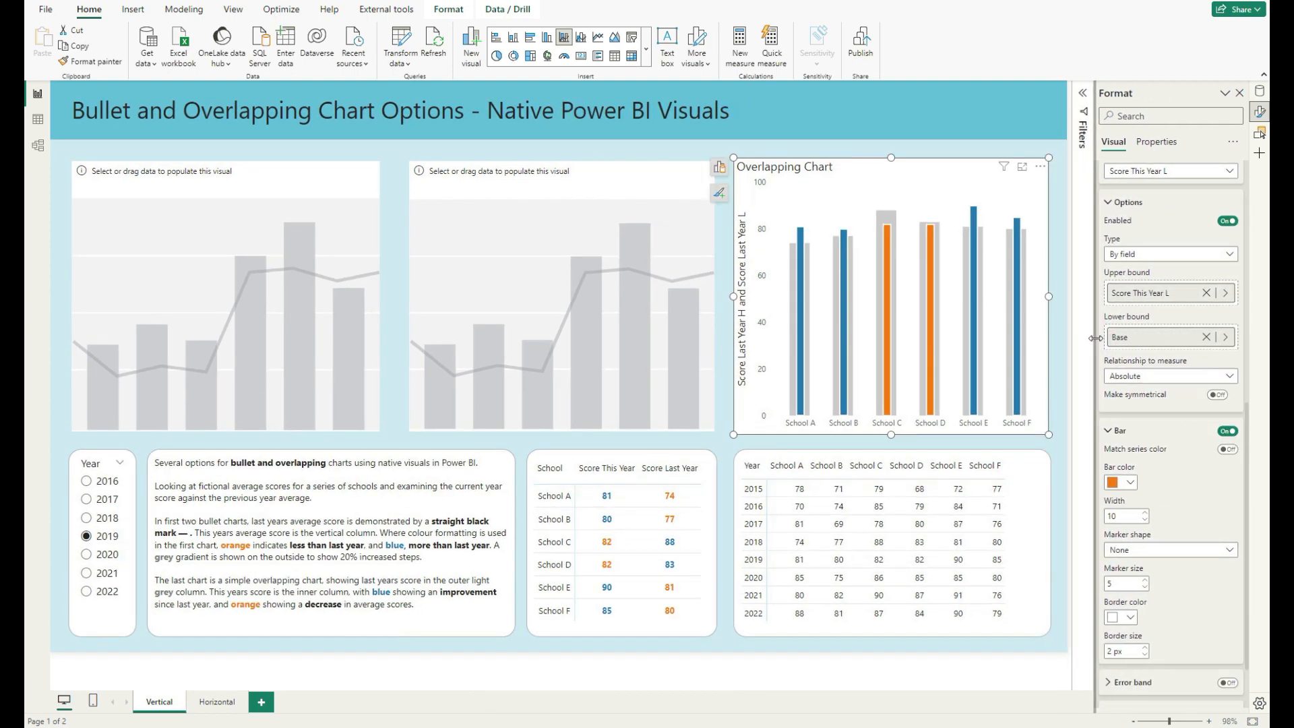
{"action": "scroll", "coordinate": [1166, 532], "scroll_direction": "down", "scroll_amount": 2}
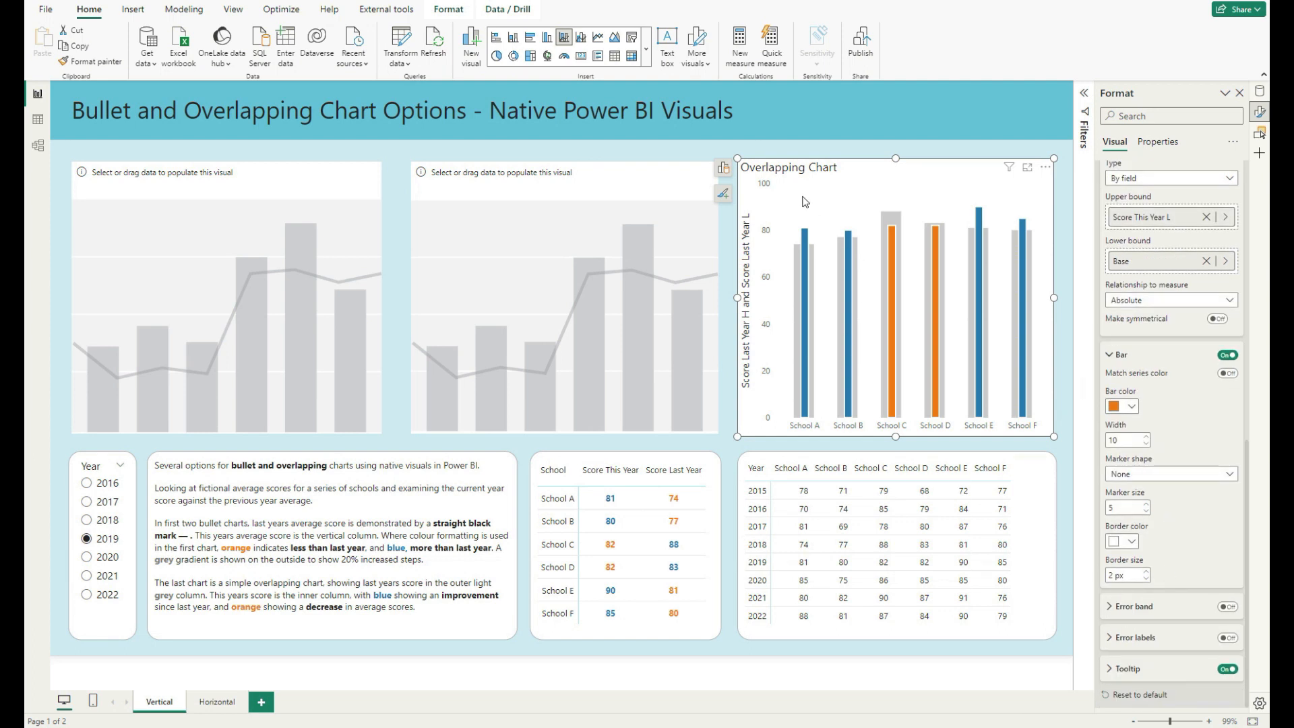
Step: Add the School field from SchoolScores to the x-axis of the first empty chart
{"action": "left_click", "coordinate": [364, 196]}
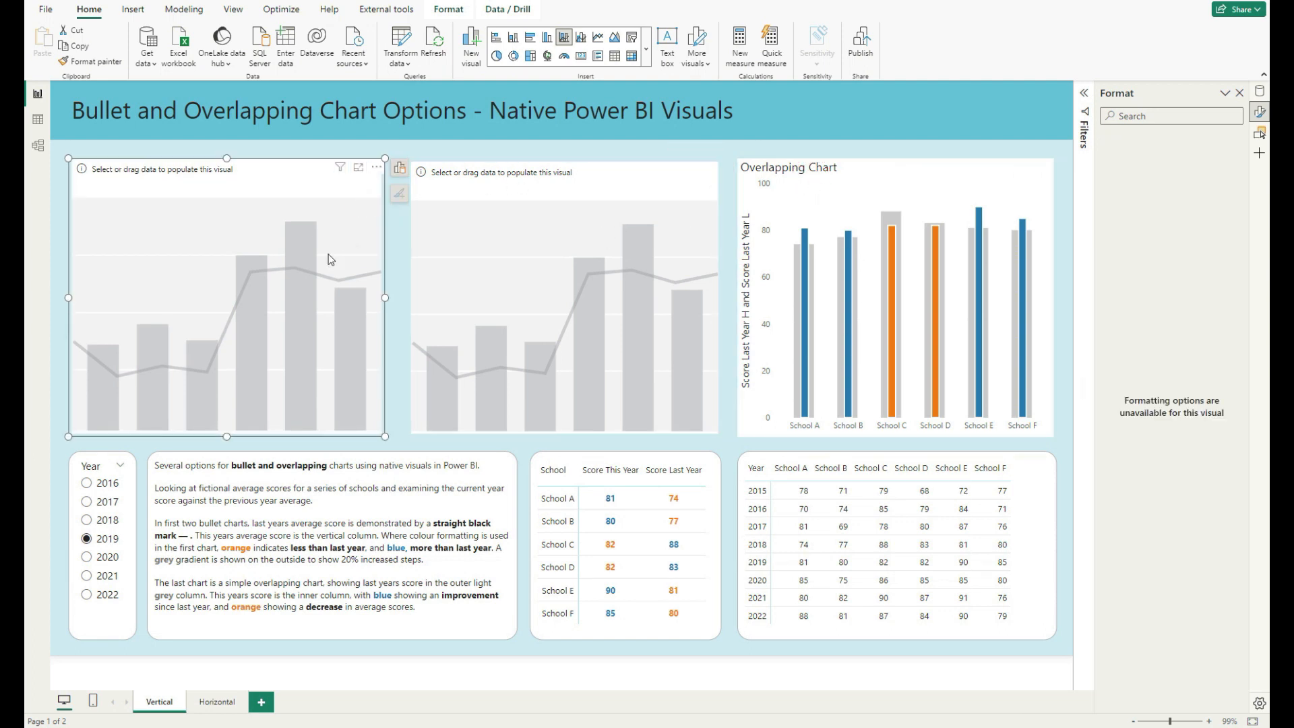
{"action": "left_click", "coordinate": [1259, 93]}
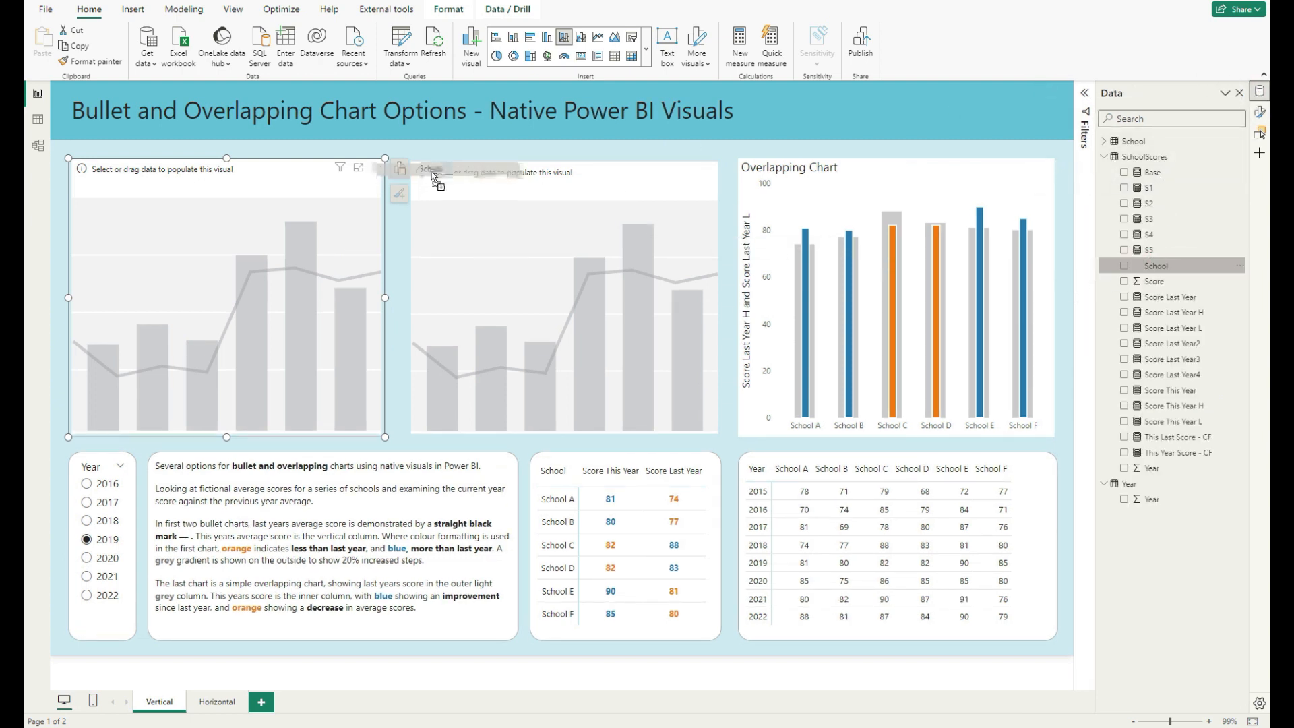
{"action": "left_click", "coordinate": [400, 167]}
{"action": "left_click_drag", "start_coordinate": [1156, 265], "coordinate": [461, 273]}
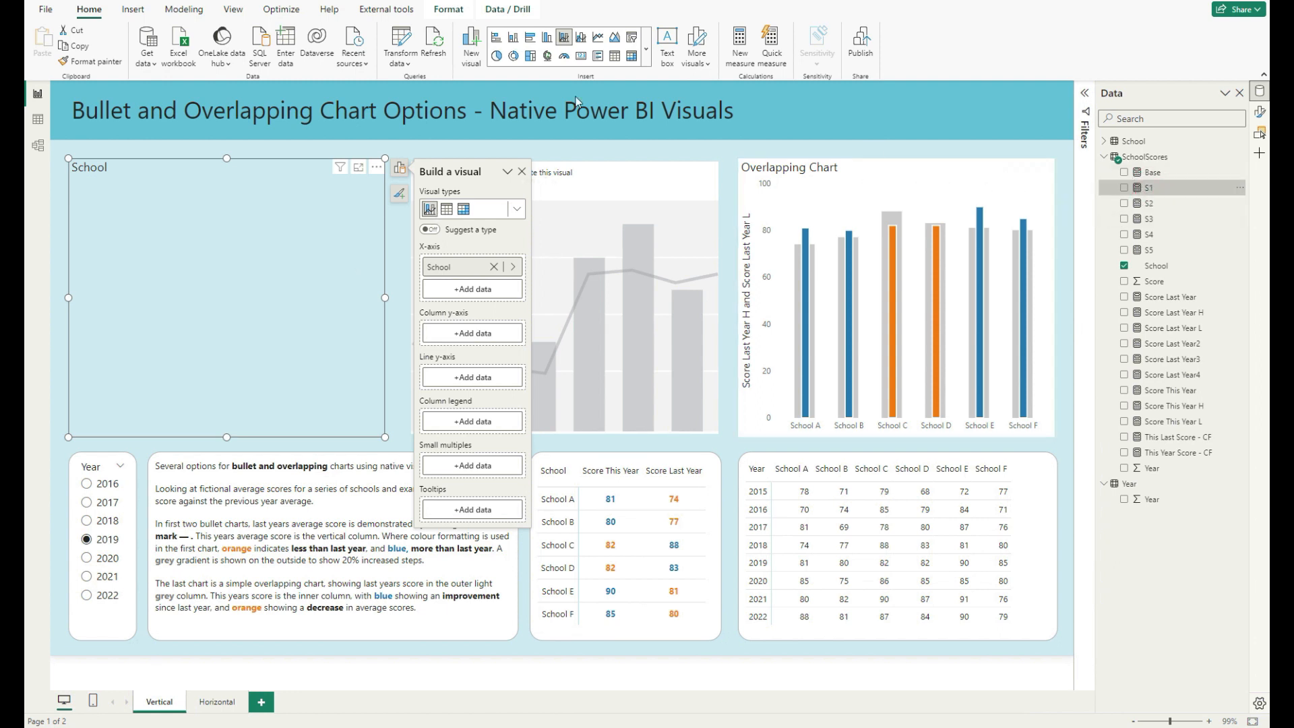
{"action": "left_click", "coordinate": [1149, 204]}
{"action": "left_click", "coordinate": [1149, 219]}
{"action": "left_click", "coordinate": [1148, 234]}
{"action": "left_click", "coordinate": [1149, 250]}
{"action": "left_click", "coordinate": [351, 251]}
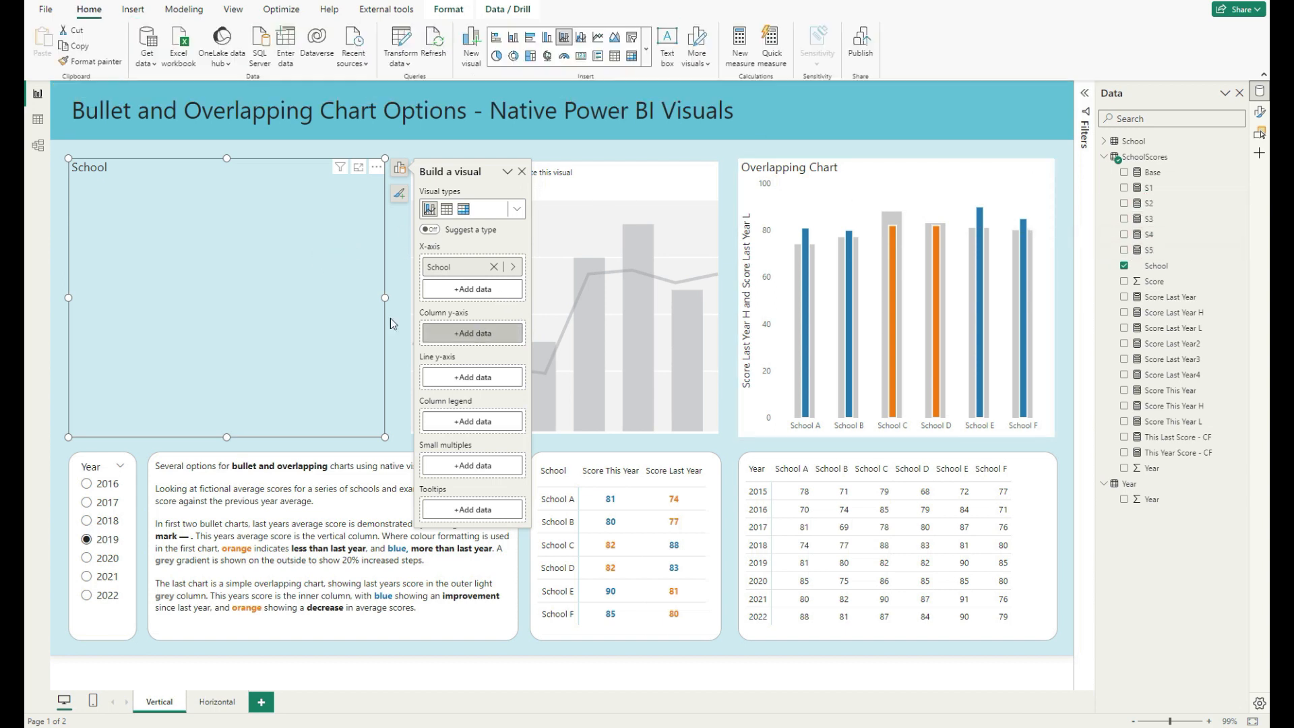
Step: Add S1 through S5 to the first chart's column y-axis, and Score This Year H and Score This Year L to its line y-axis
{"action": "left_click_drag", "start_coordinate": [1154, 193], "coordinate": [465, 333]}
{"action": "left_click_drag", "start_coordinate": [1149, 203], "coordinate": [473, 355]}
{"action": "left_click_drag", "start_coordinate": [1145, 218], "coordinate": [472, 399]}
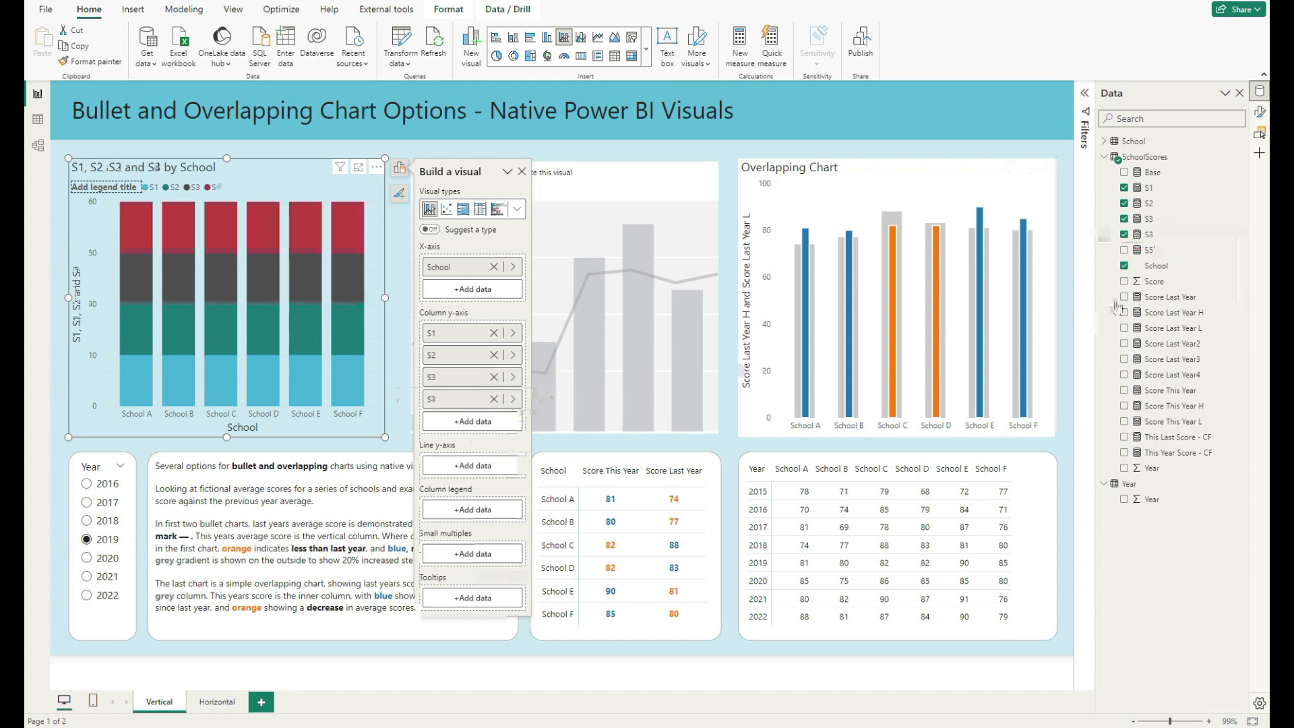
{"action": "left_click_drag", "start_coordinate": [1148, 249], "coordinate": [471, 421]}
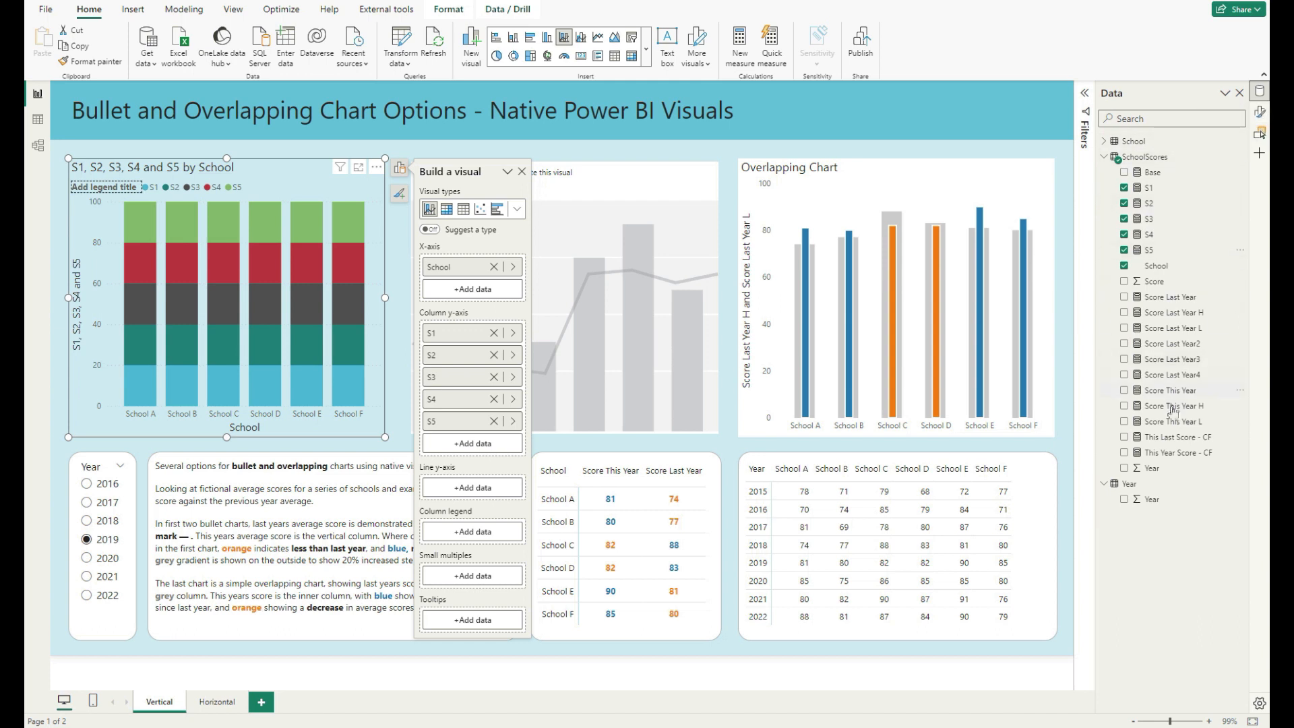
{"action": "left_click_drag", "start_coordinate": [1176, 426], "coordinate": [473, 490]}
{"action": "left_click_drag", "start_coordinate": [1173, 405], "coordinate": [483, 485]}
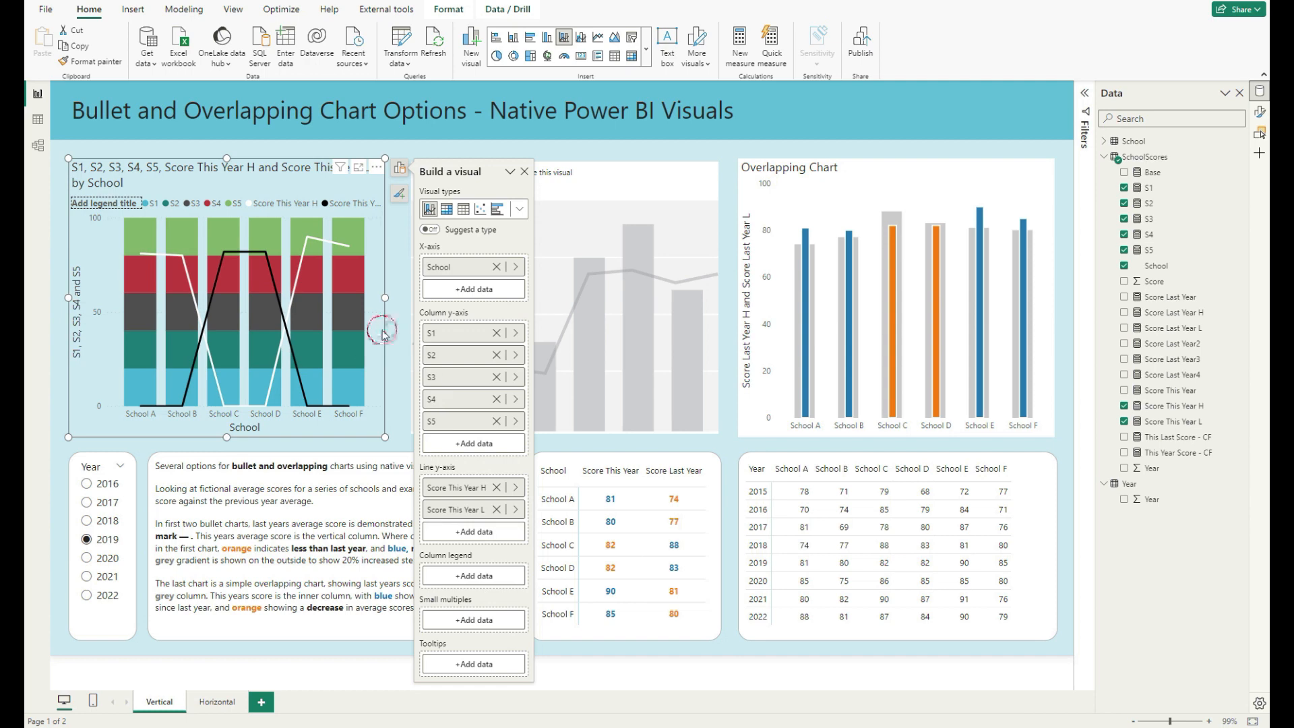
Step: Give the first chart a white background at 0% transparency and turn off its horizontal gridlines
{"action": "left_click", "coordinate": [1258, 110]}
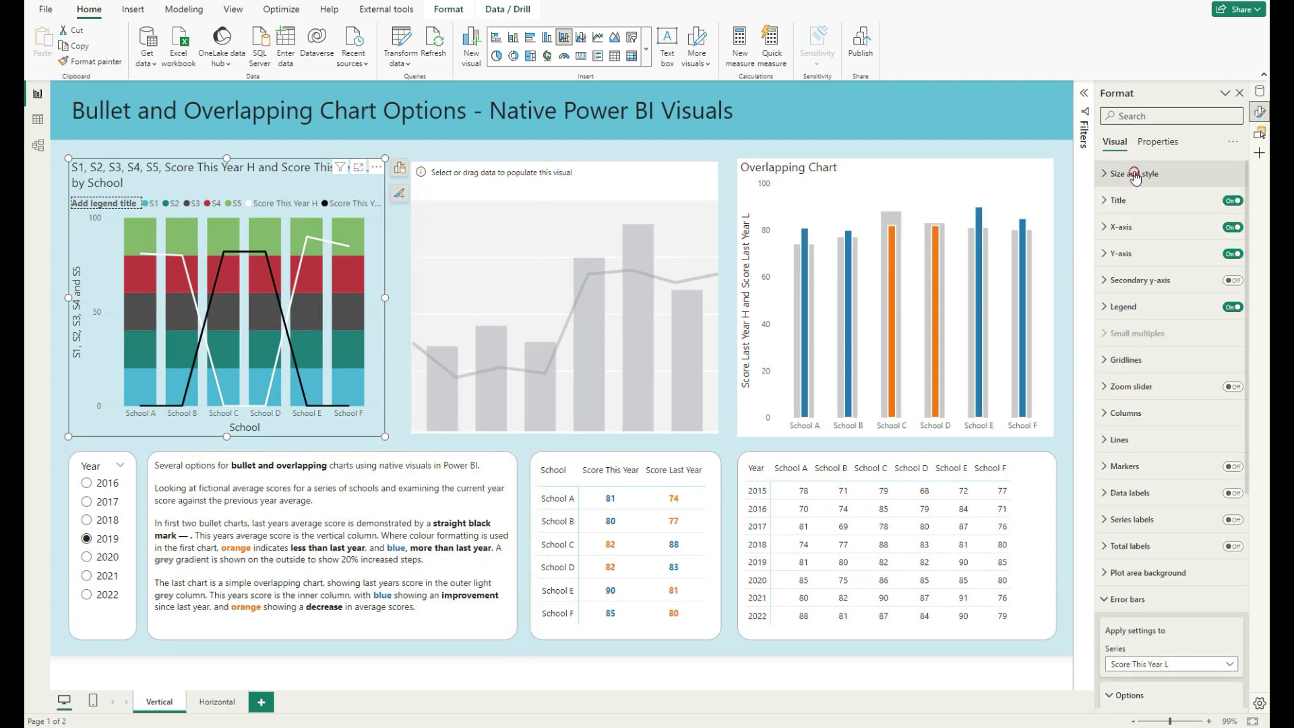
{"action": "left_click", "coordinate": [1147, 271]}
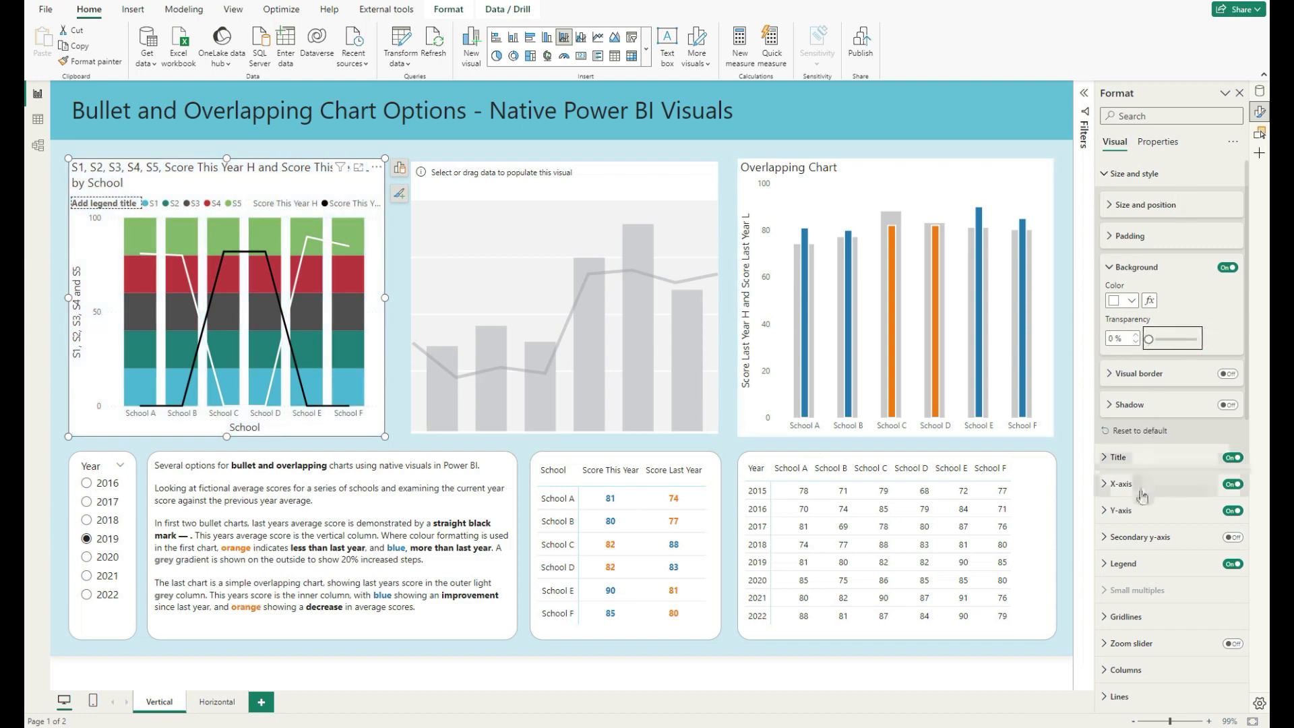
{"action": "left_click", "coordinate": [1147, 616]}
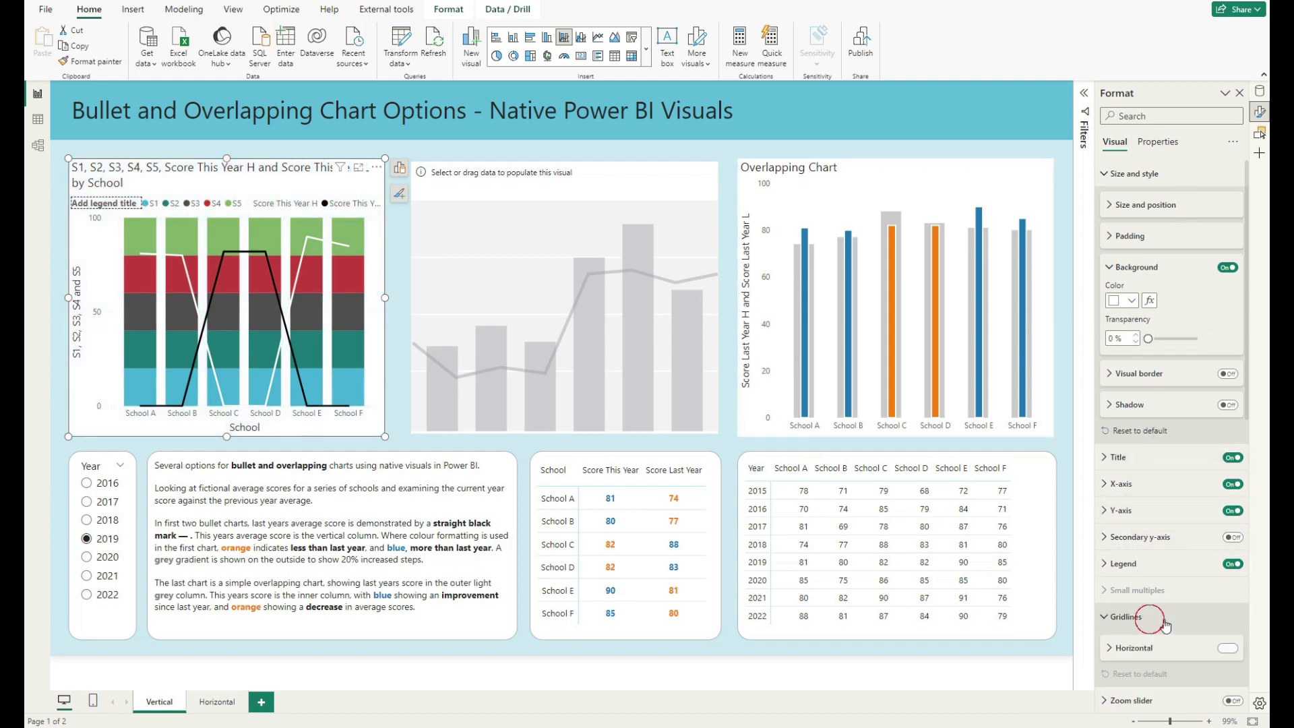
Step: Recolor the first chart's S1 to S5 columns as a grey gradient, from darkest for S1 to lightest for S5
{"action": "scroll", "coordinate": [1178, 625], "scroll_direction": "down", "scroll_amount": 3}
{"action": "left_click", "coordinate": [1132, 563]}
{"action": "scroll", "coordinate": [1139, 563], "scroll_direction": "down", "scroll_amount": 3}
{"action": "left_click", "coordinate": [1127, 349]}
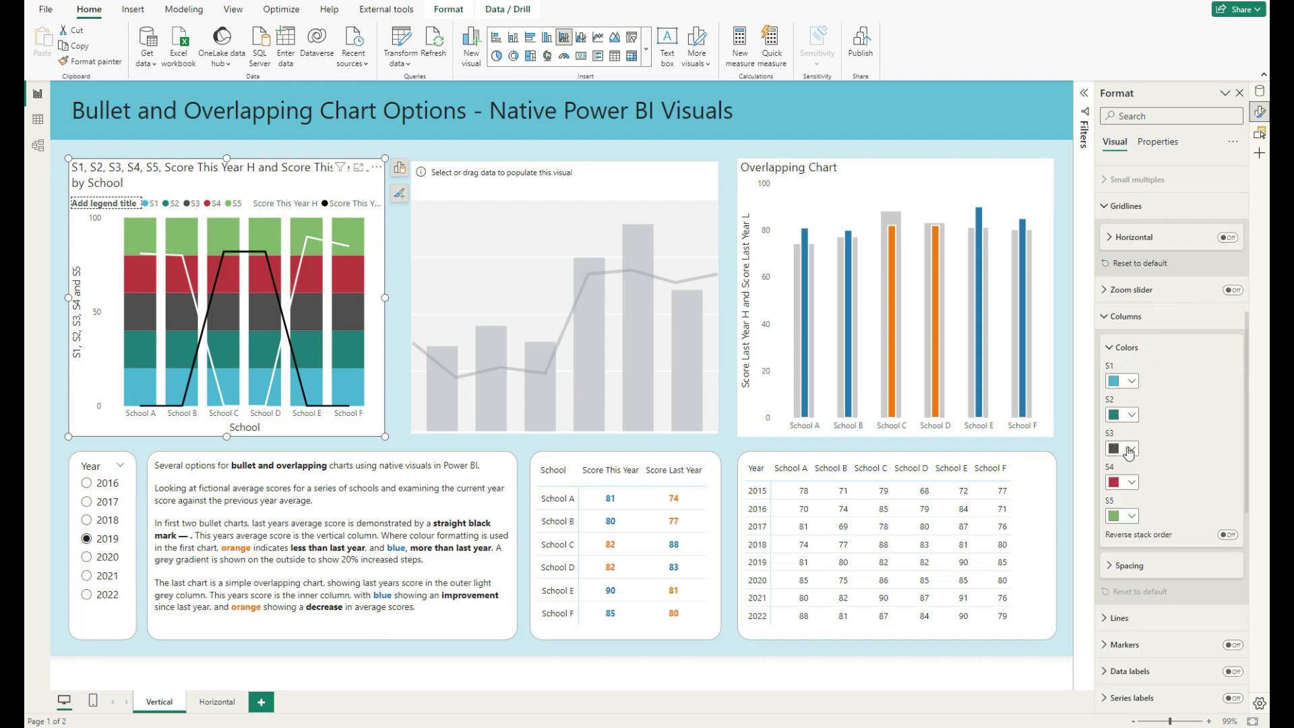
{"action": "left_click", "coordinate": [1130, 381]}
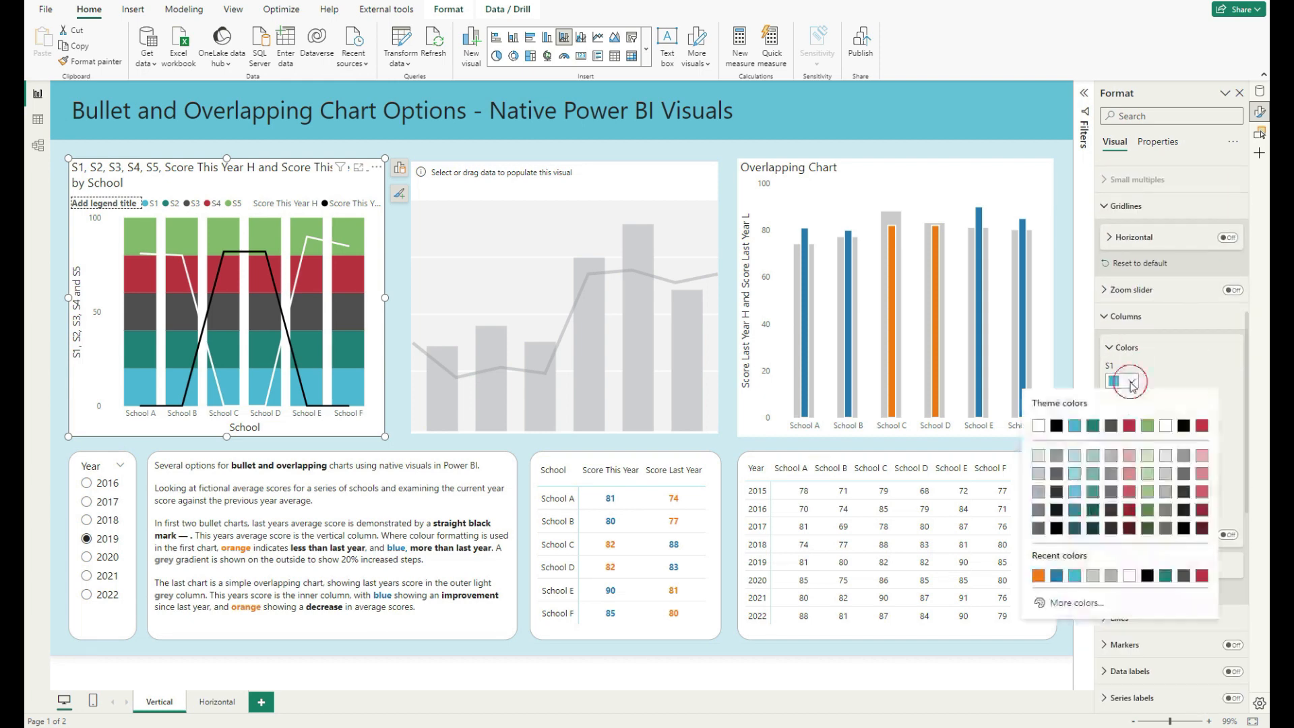
{"action": "left_click", "coordinate": [1038, 533]}
{"action": "left_click", "coordinate": [1121, 414]}
{"action": "left_click", "coordinate": [1037, 545]}
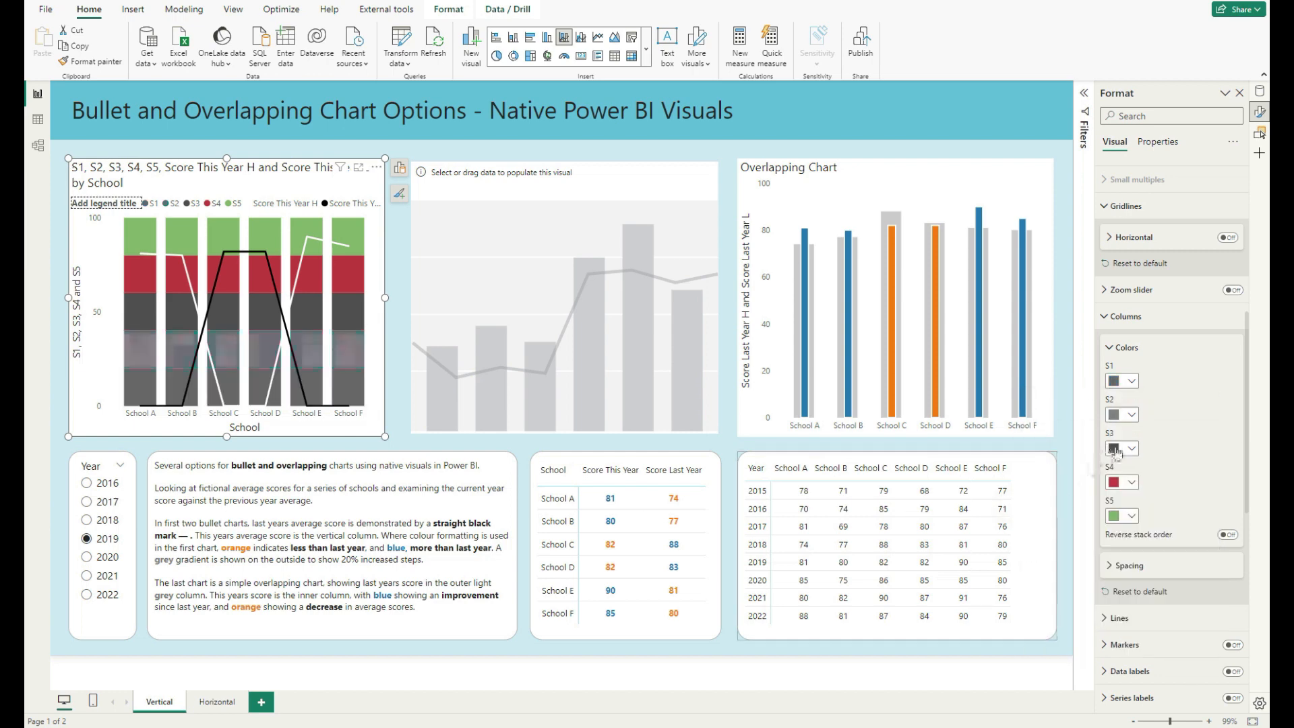
{"action": "left_click", "coordinate": [1115, 450]}
{"action": "left_click", "coordinate": [1038, 522]}
{"action": "left_click", "coordinate": [1130, 482]}
{"action": "left_click", "coordinate": [1038, 512]}
{"action": "left_click", "coordinate": [1126, 516]}
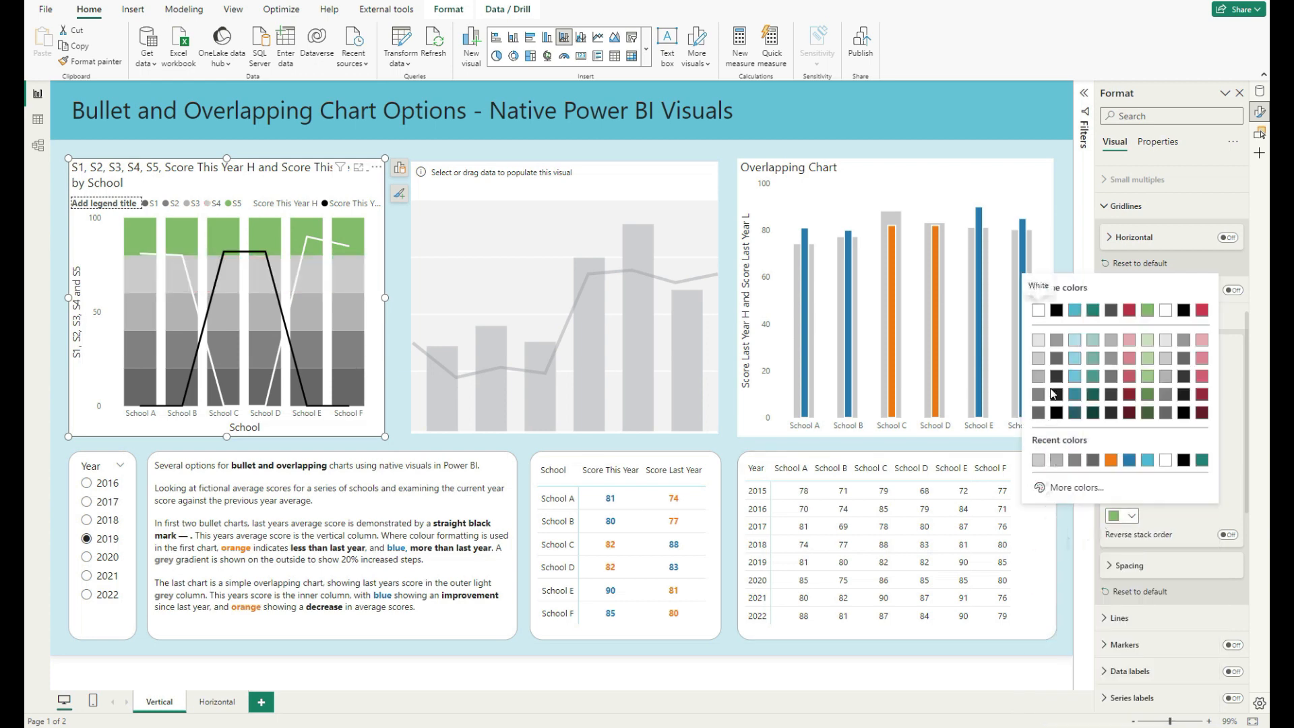
{"action": "left_click", "coordinate": [1039, 341]}
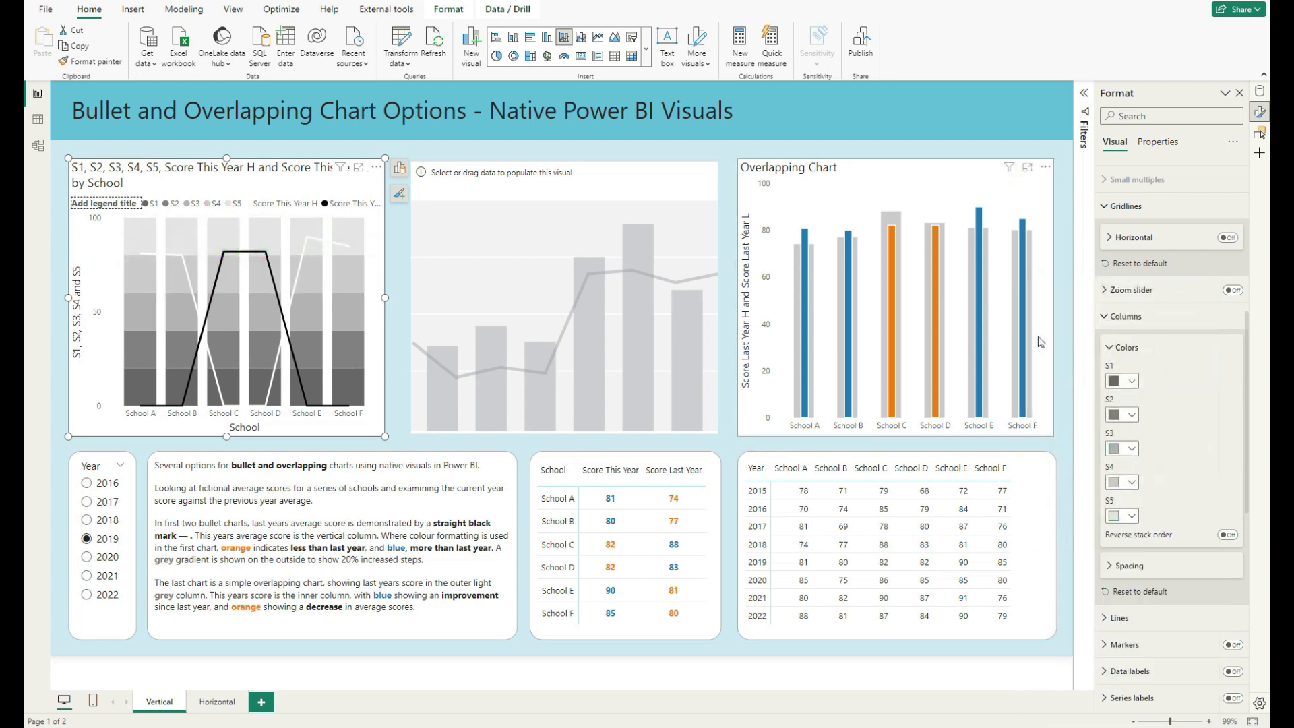
Step: Set the inner padding of the first chart's columns to 50 px and turn off its legend
{"action": "left_click", "coordinate": [1152, 567]}
{"action": "left_click_drag", "start_coordinate": [1166, 604], "coordinate": [1200, 604]}
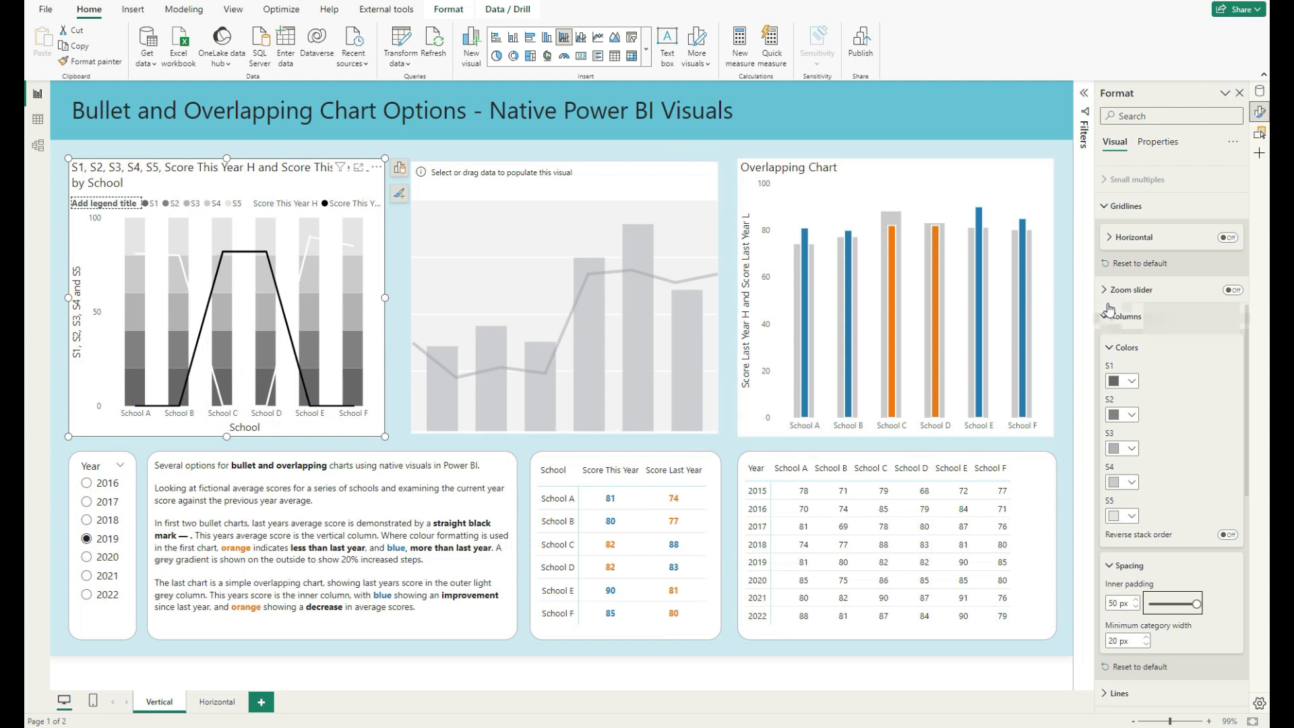
{"action": "scroll", "coordinate": [1145, 316], "scroll_direction": "up", "scroll_amount": 5}
{"action": "left_click", "coordinate": [1234, 481]}
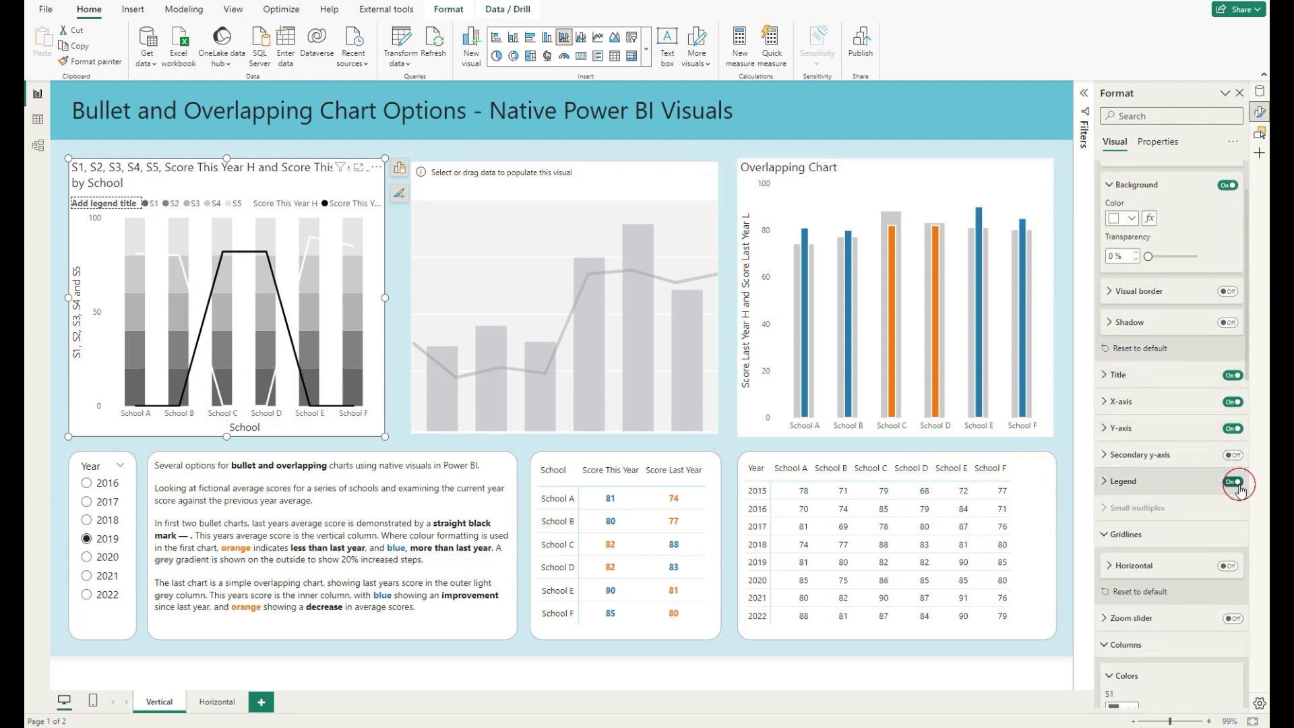
Step: Change the first chart's title text to "Bullet Chart"
{"action": "scroll", "coordinate": [1145, 472], "scroll_direction": "up", "scroll_amount": 2}
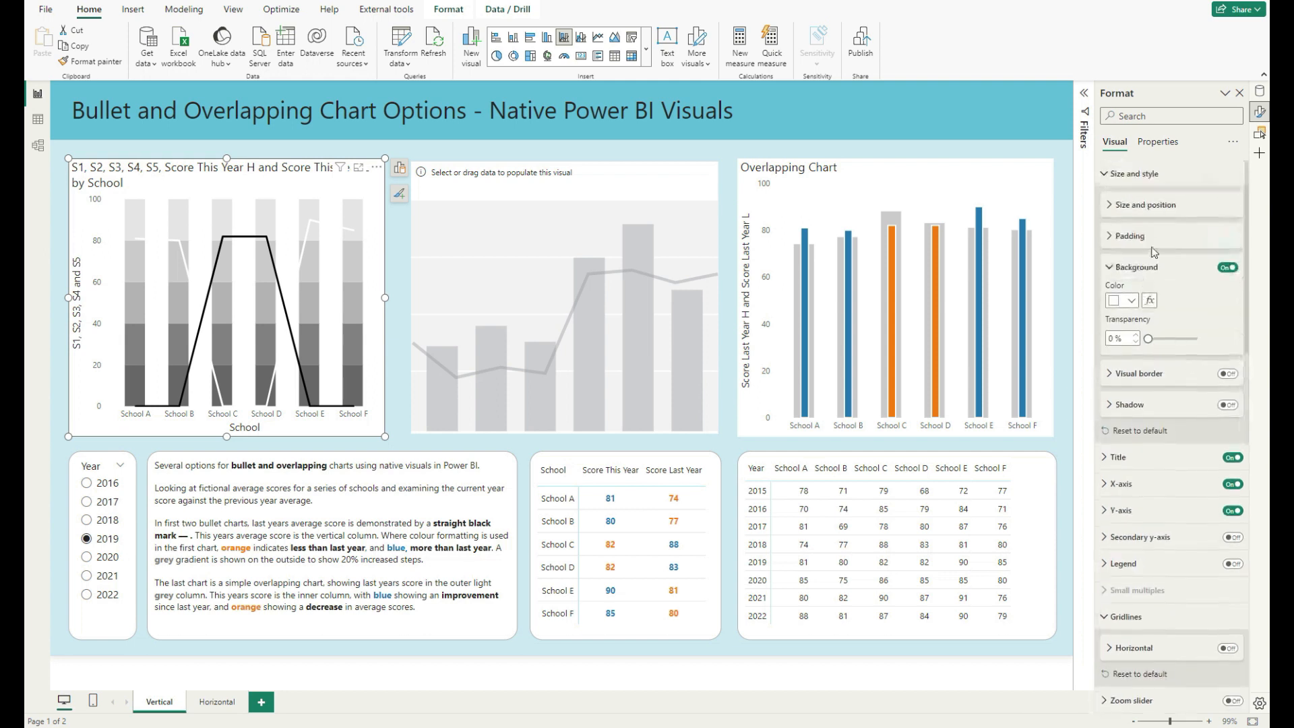
{"action": "left_click", "coordinate": [1132, 462]}
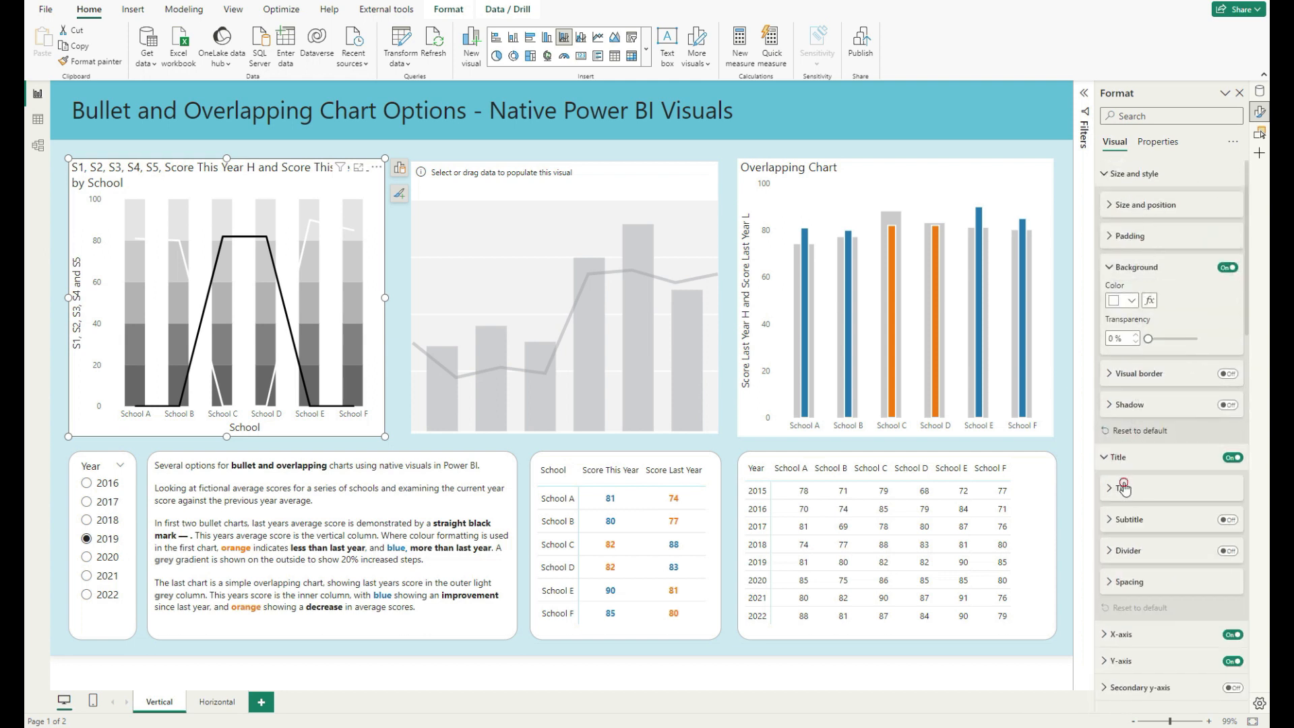
{"action": "left_click", "coordinate": [1108, 521]}
{"action": "key", "text": "ctrl+a"}
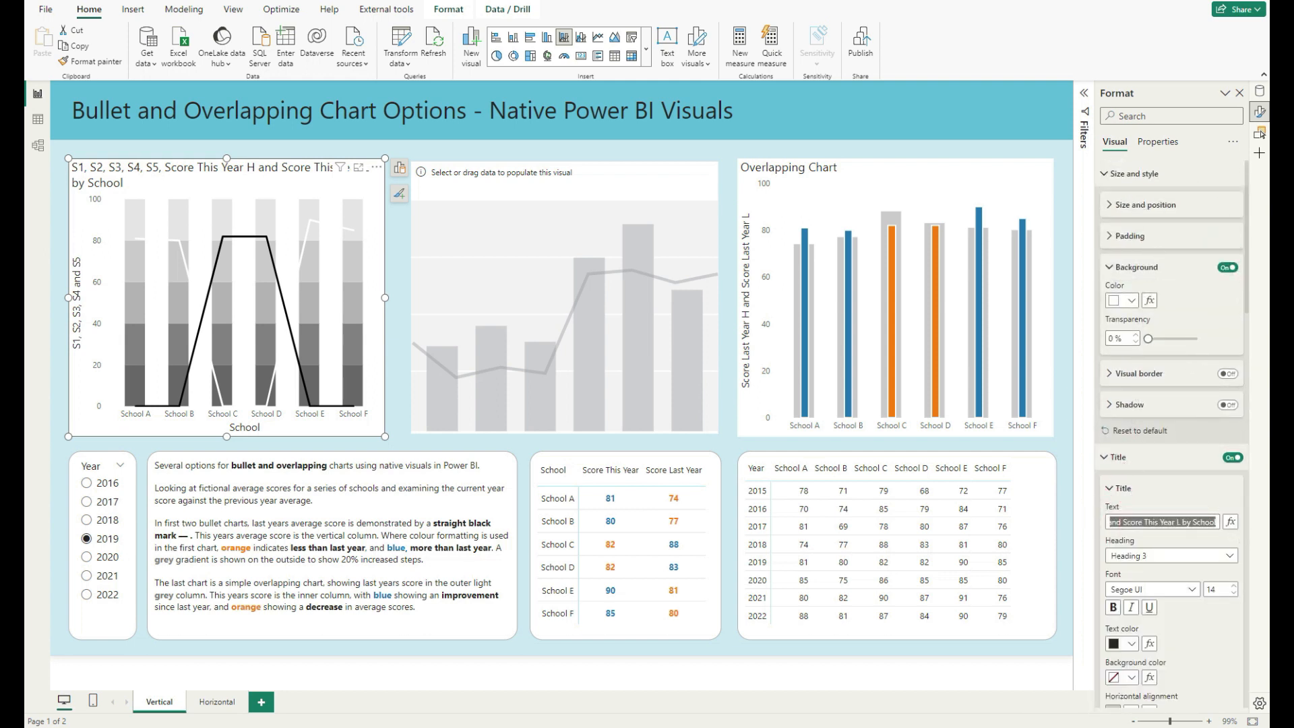
{"action": "type", "text": "Bullet Chart"}
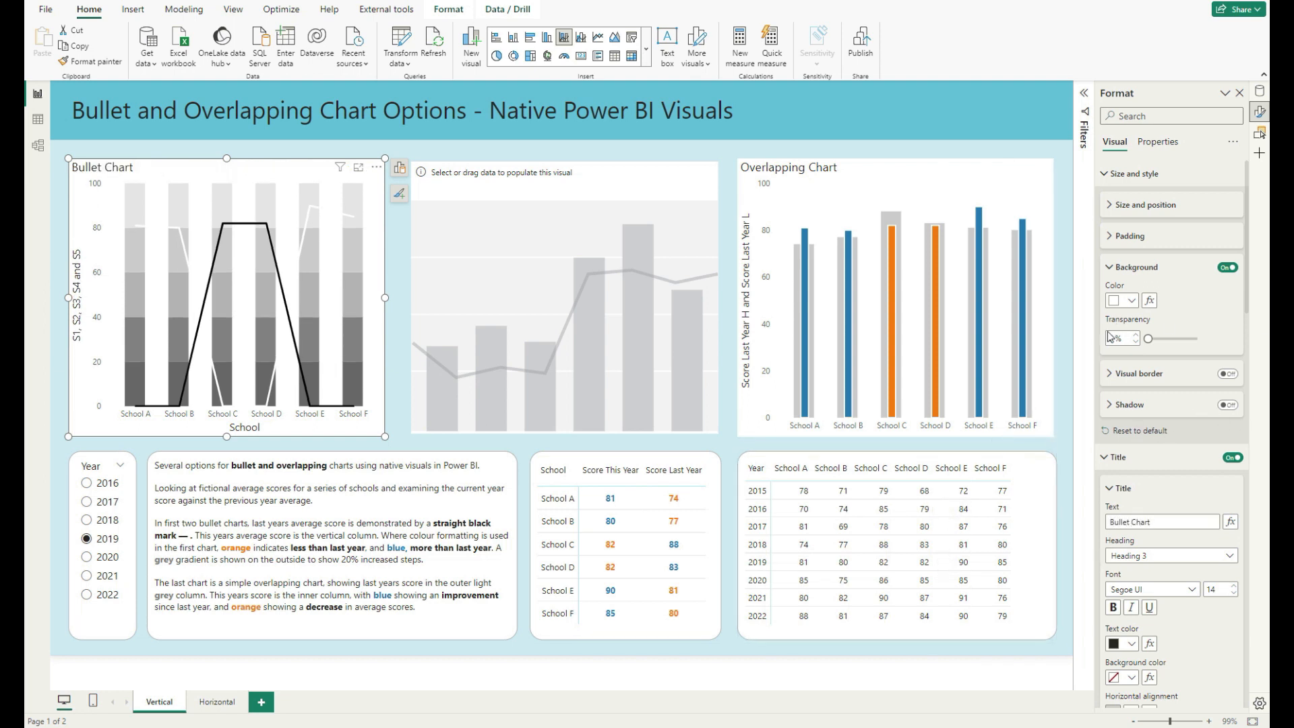
Step: Set the Bullet Chart's y-axis title to "Test Scores" with font size 11
{"action": "left_click", "coordinate": [1124, 174]}
{"action": "scroll", "coordinate": [1146, 583], "scroll_direction": "down", "scroll_amount": 3}
{"action": "left_click", "coordinate": [1122, 565]}
{"action": "scroll", "coordinate": [1146, 512], "scroll_direction": "down", "scroll_amount": 4}
{"action": "left_click", "coordinate": [1123, 412]}
{"action": "left_click", "coordinate": [1156, 447]}
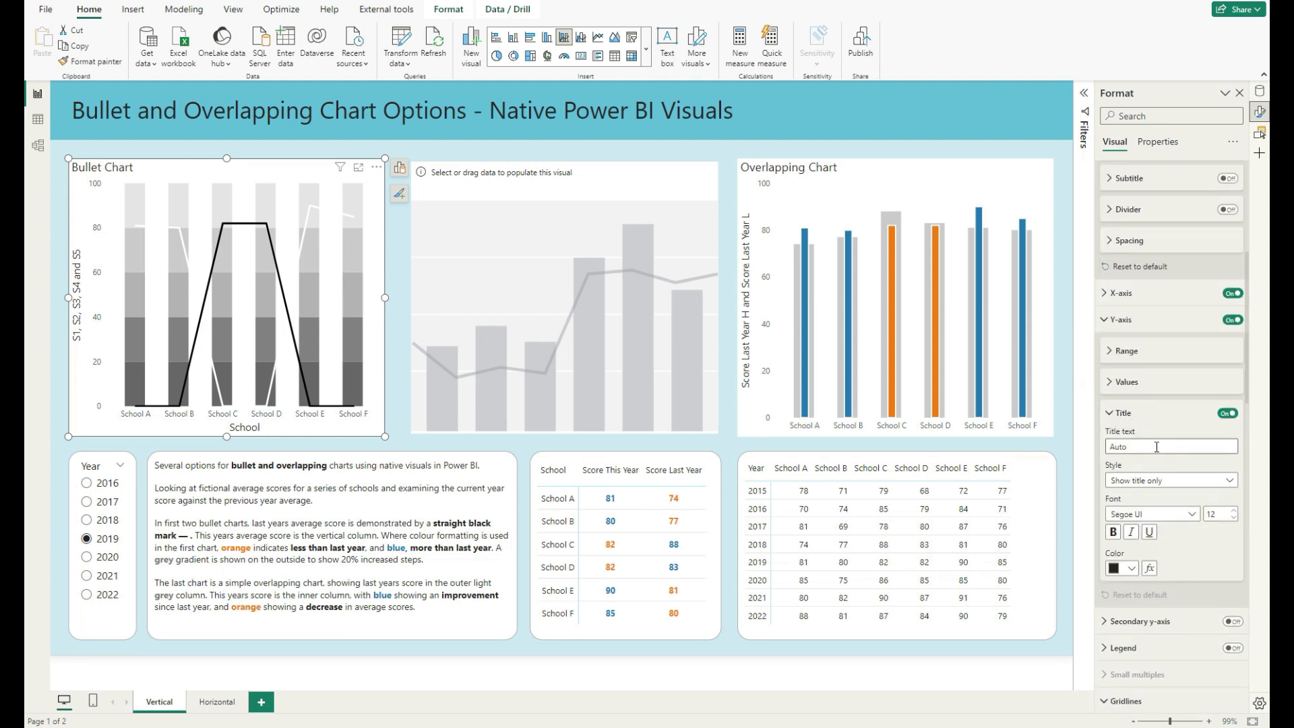
{"action": "type", "text": "Test C"}
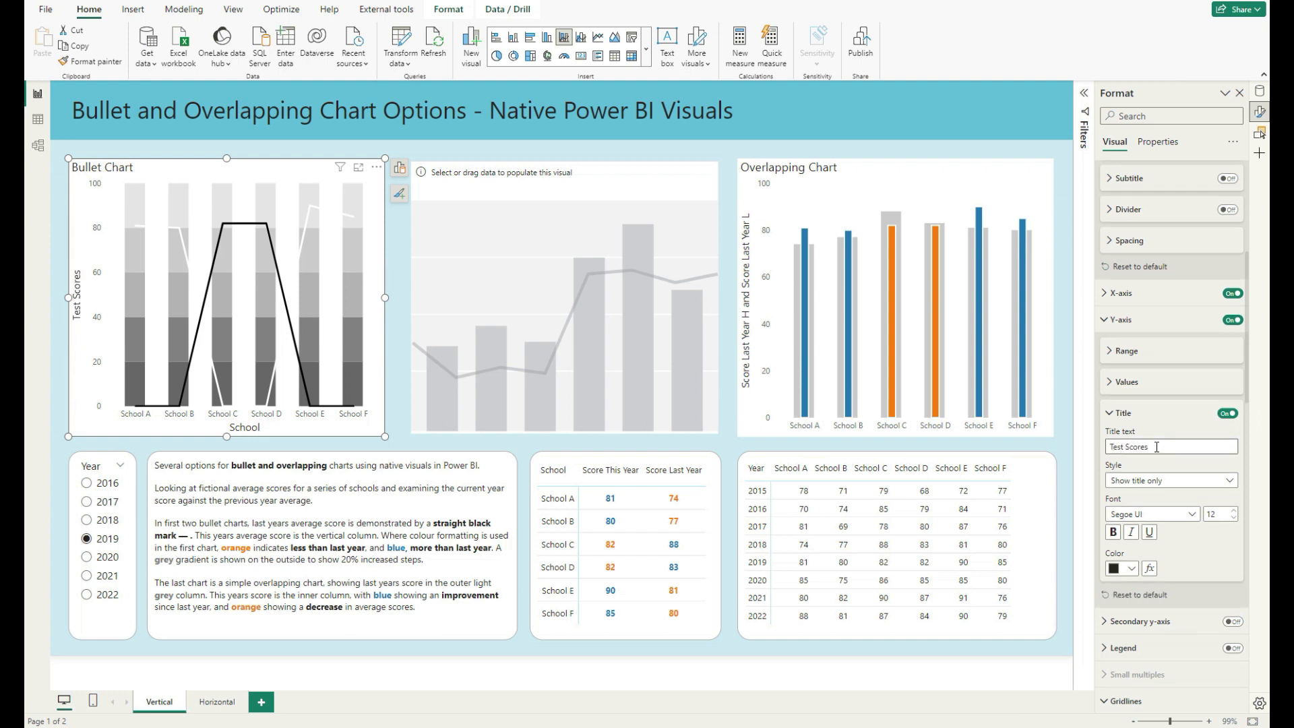
{"action": "left_click", "coordinate": [1233, 518]}
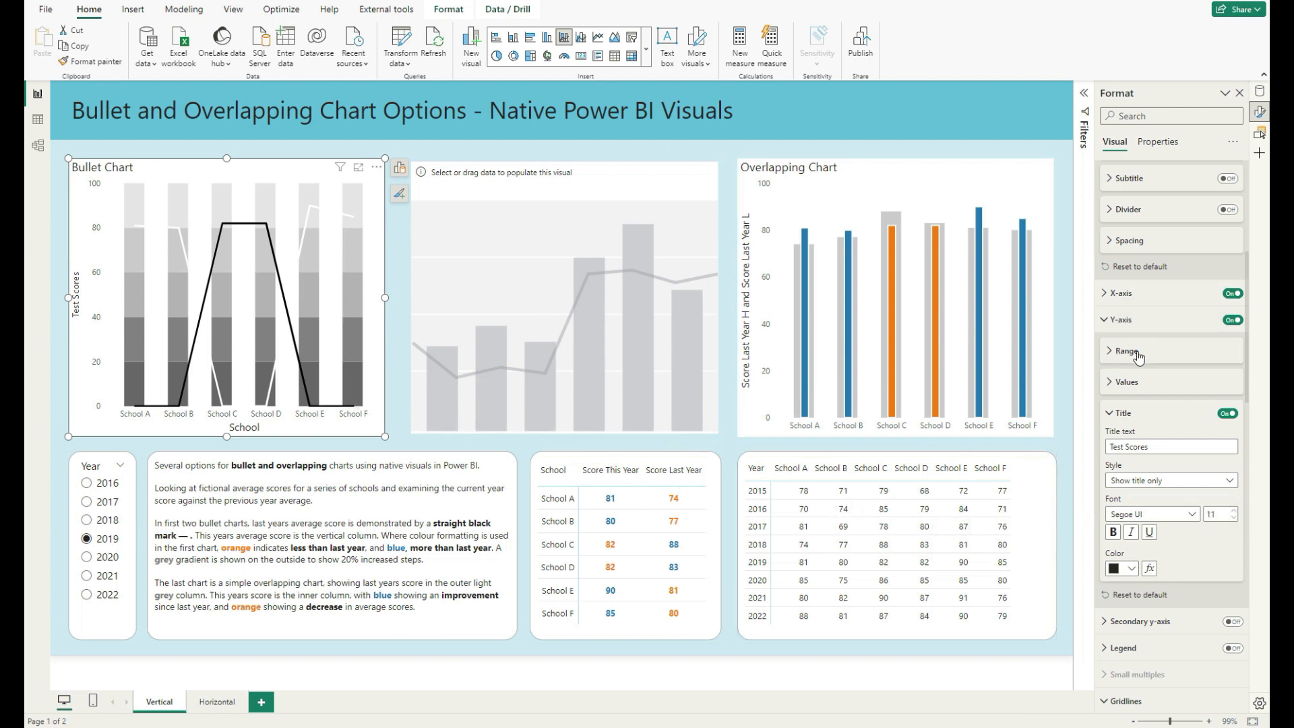
Step: Enable error bars by field for the Score This Year L series, with Base as lower bound and Score This Year L as upper bound
{"action": "left_click", "coordinate": [1131, 383]}
{"action": "left_click", "coordinate": [1233, 142]}
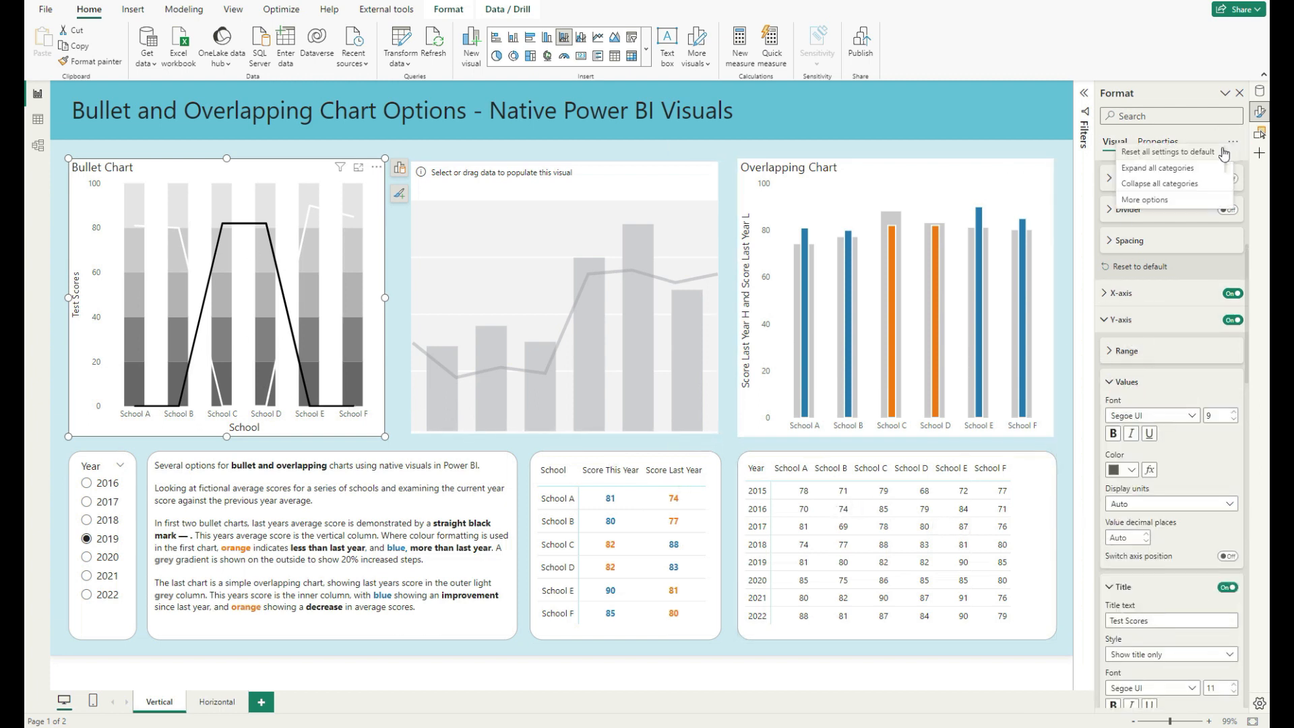
{"action": "left_click", "coordinate": [1152, 176]}
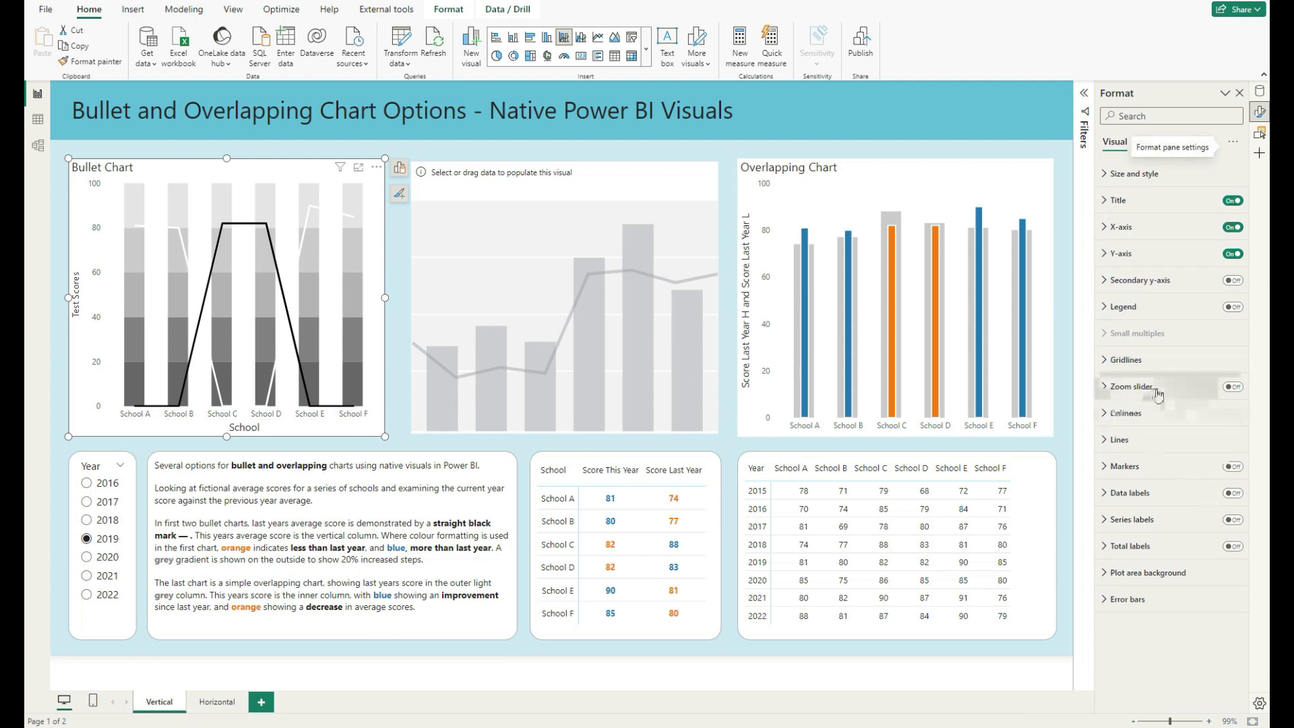
{"action": "left_click", "coordinate": [1145, 601]}
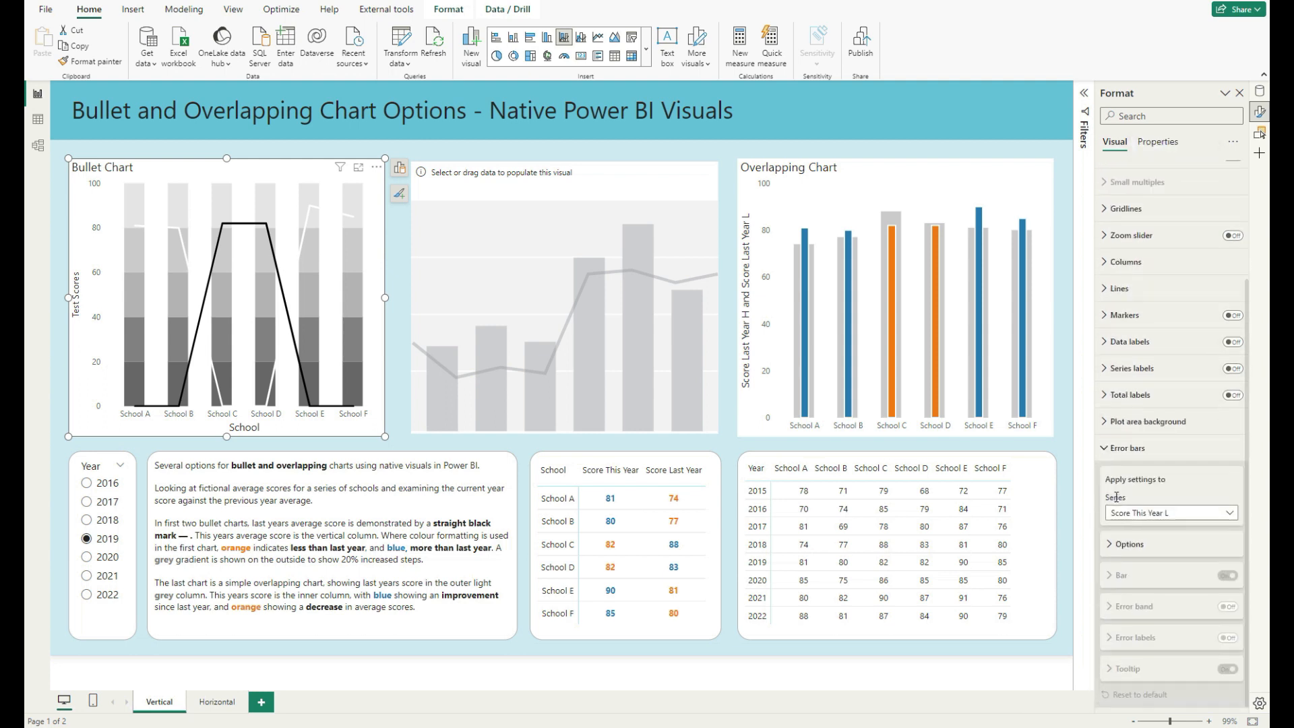
{"action": "left_click", "coordinate": [1144, 553]}
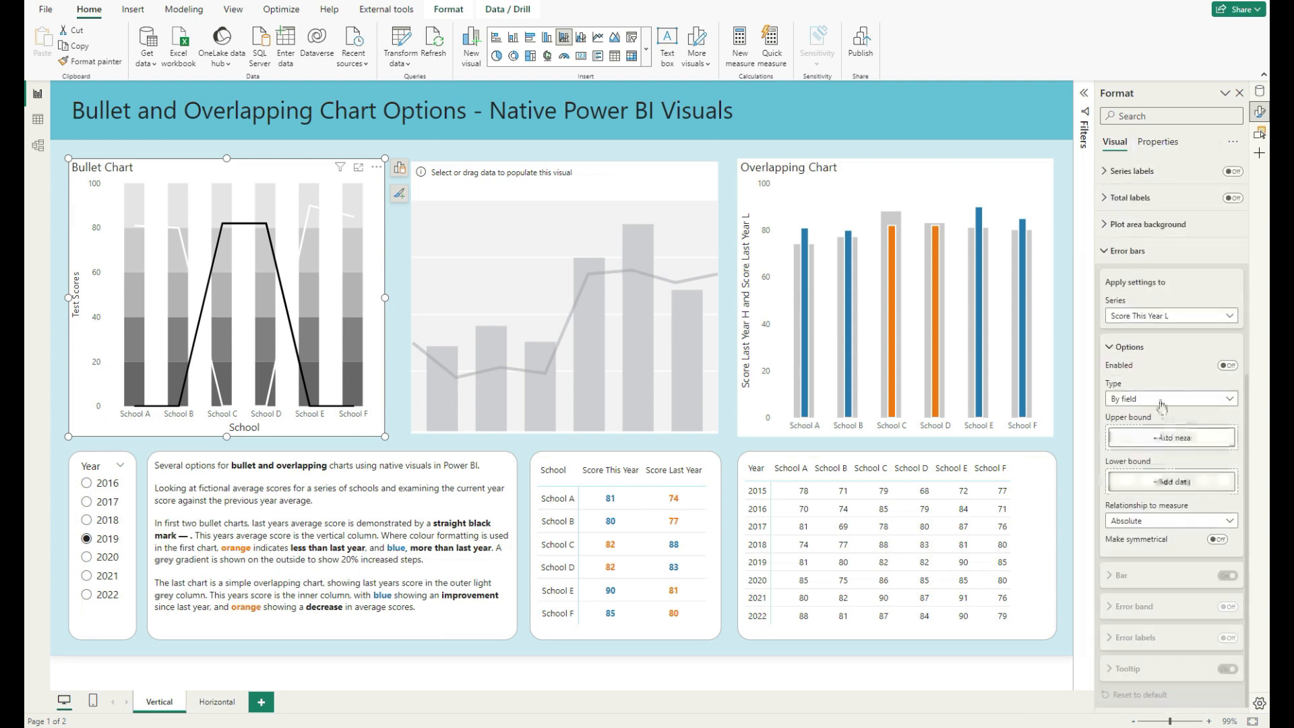
{"action": "left_click", "coordinate": [1227, 365]}
{"action": "left_click", "coordinate": [1171, 481]}
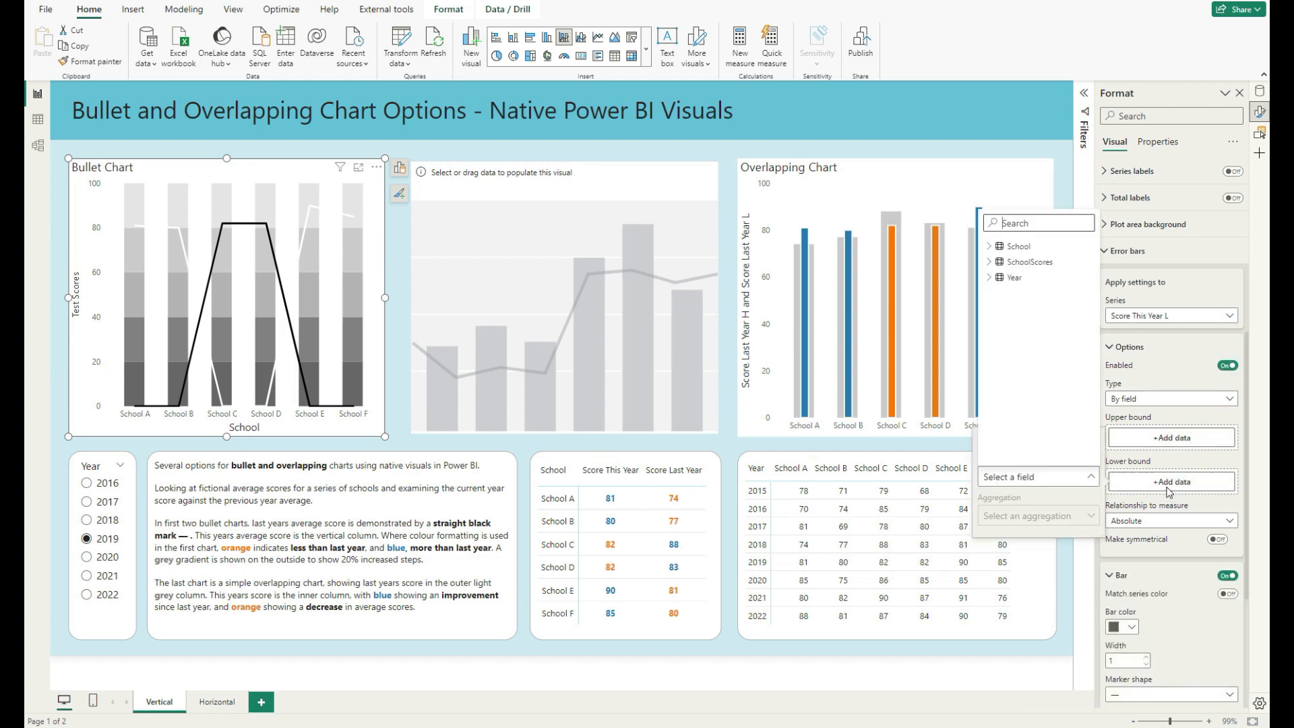
{"action": "type", "text": "base"}
{"action": "left_click", "coordinate": [1024, 261]}
{"action": "left_click", "coordinate": [1149, 436]}
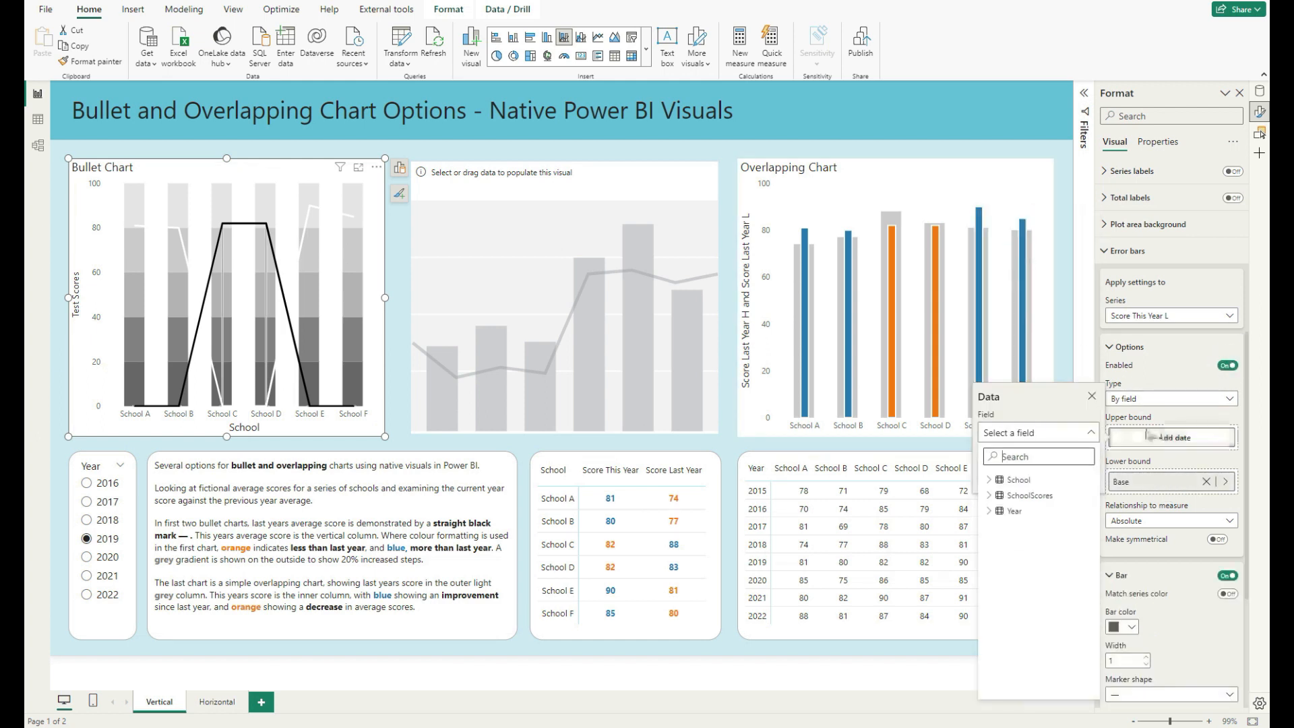
{"action": "type", "text": "thi"}
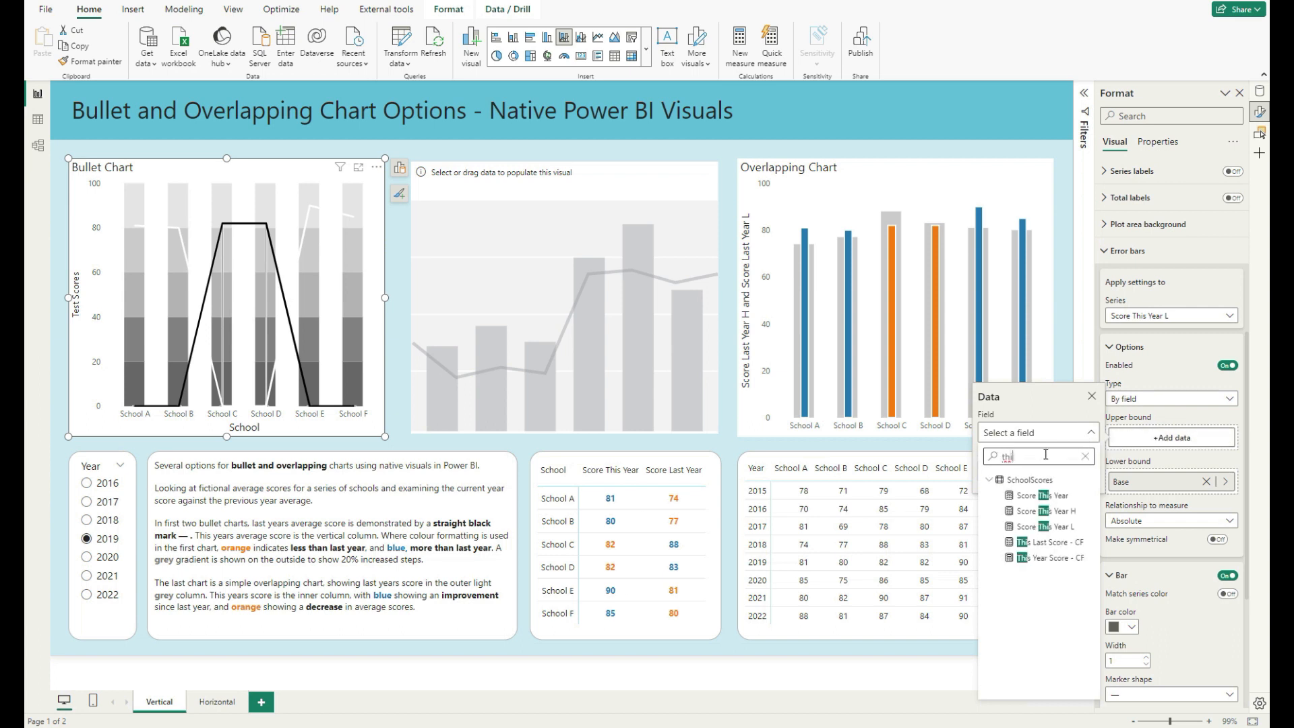
{"action": "left_click", "coordinate": [1060, 529]}
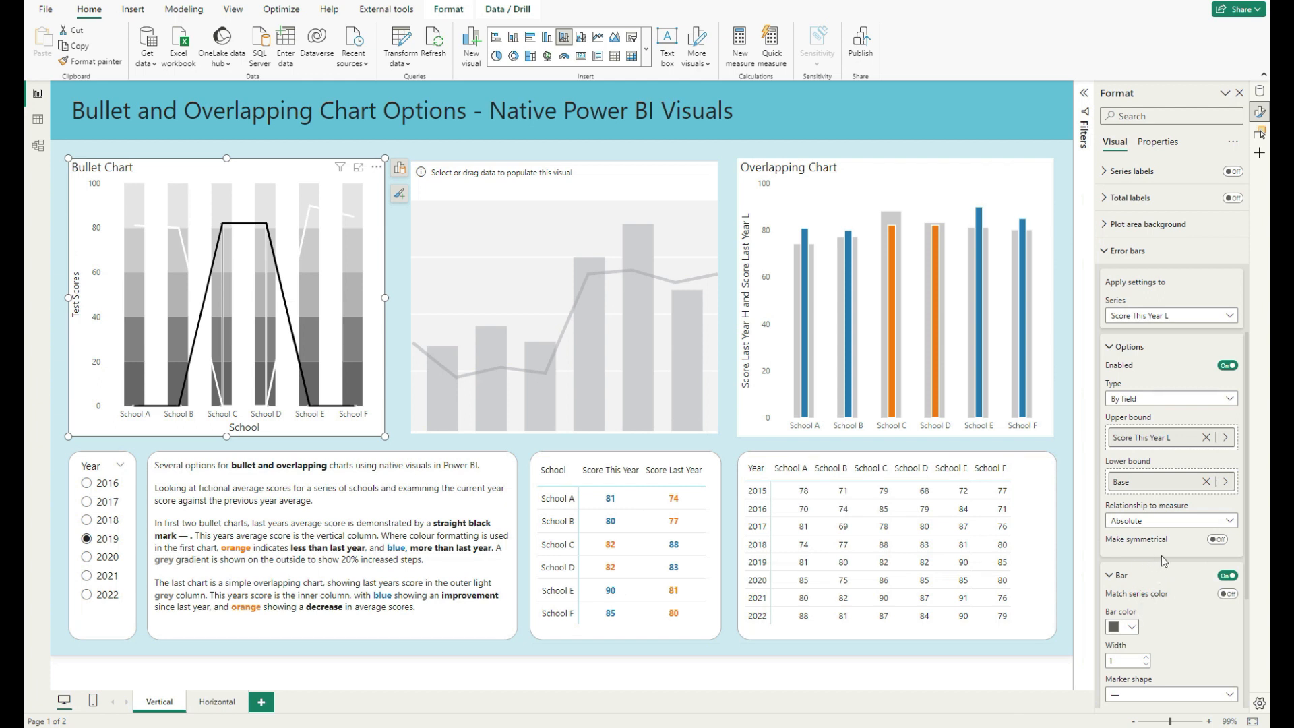
Step: Format the Score This Year L error bars in orange with width 9 and a 2 px border
{"action": "scroll", "coordinate": [1161, 537], "scroll_direction": "down", "scroll_amount": 2}
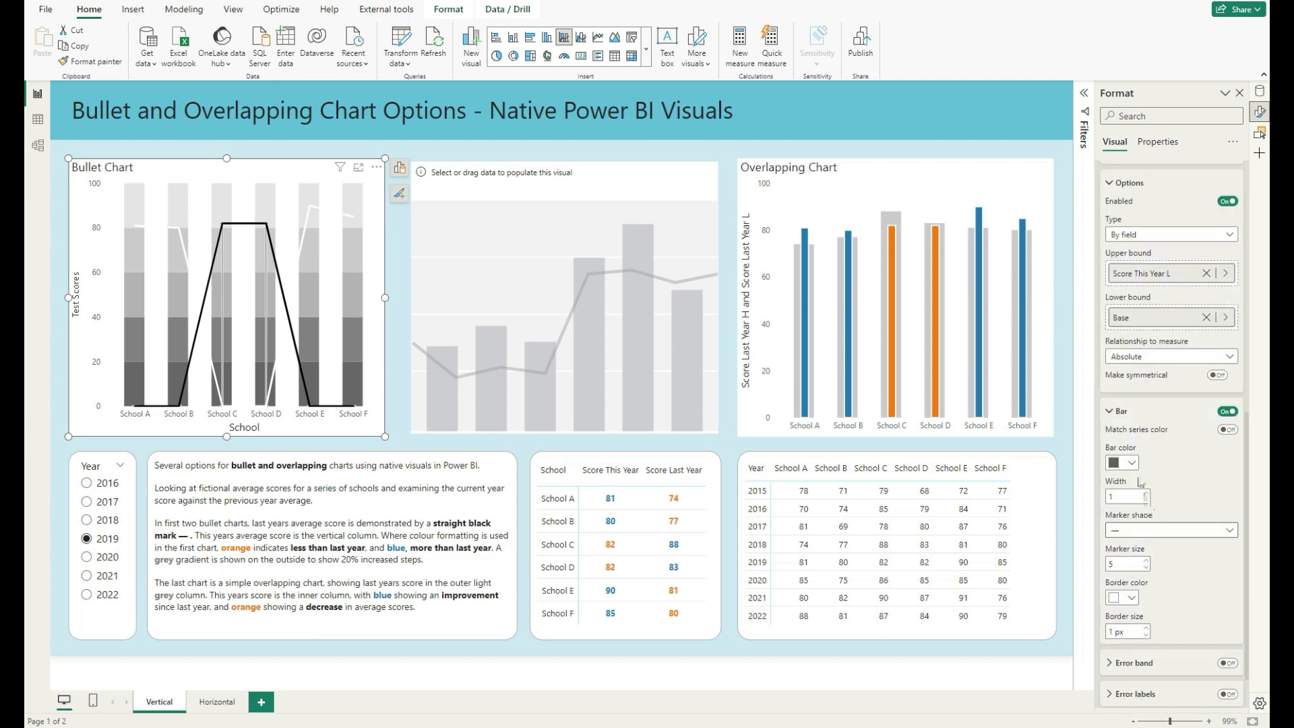
{"action": "left_click", "coordinate": [1132, 465]}
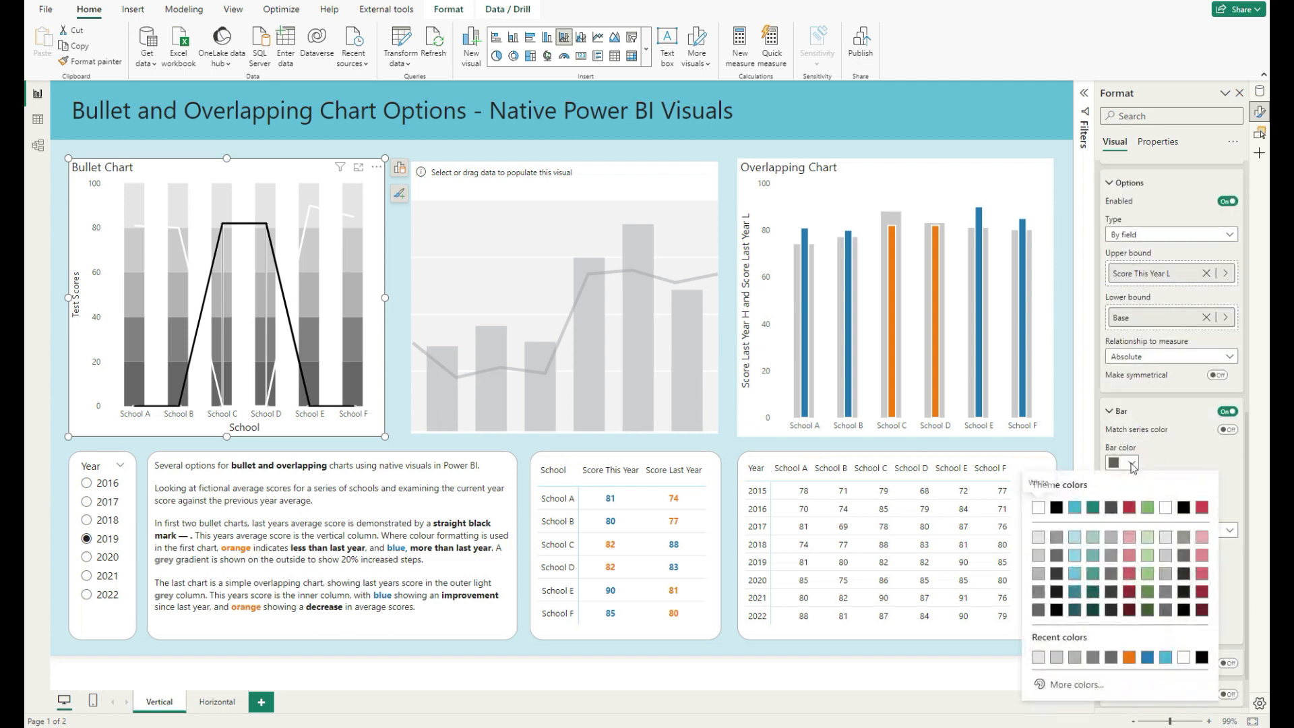
{"action": "left_click", "coordinate": [1129, 657]}
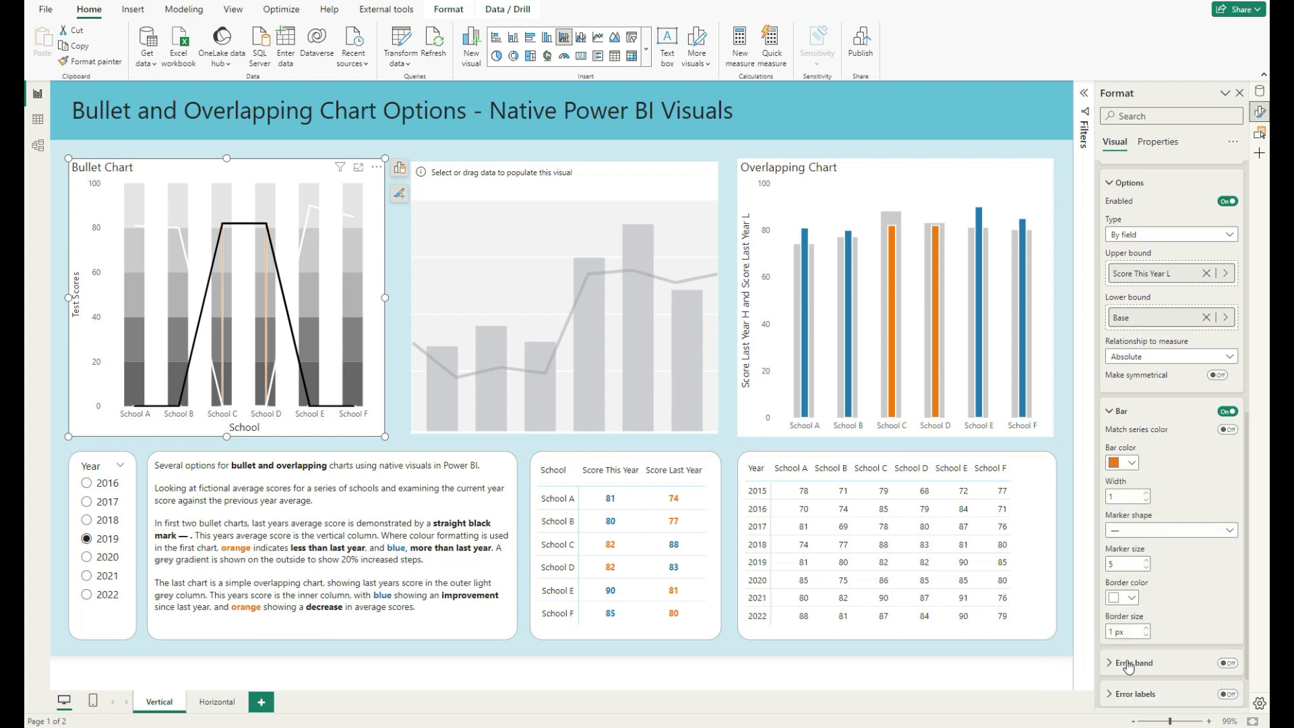
{"action": "left_click", "coordinate": [1145, 492]}
{"action": "left_click", "coordinate": [1145, 493]}
{"action": "left_click", "coordinate": [1145, 492]}
{"action": "left_click", "coordinate": [1145, 493]}
{"action": "left_click", "coordinate": [1145, 492]}
{"action": "left_click", "coordinate": [1145, 493]}
{"action": "left_click", "coordinate": [1145, 492]}
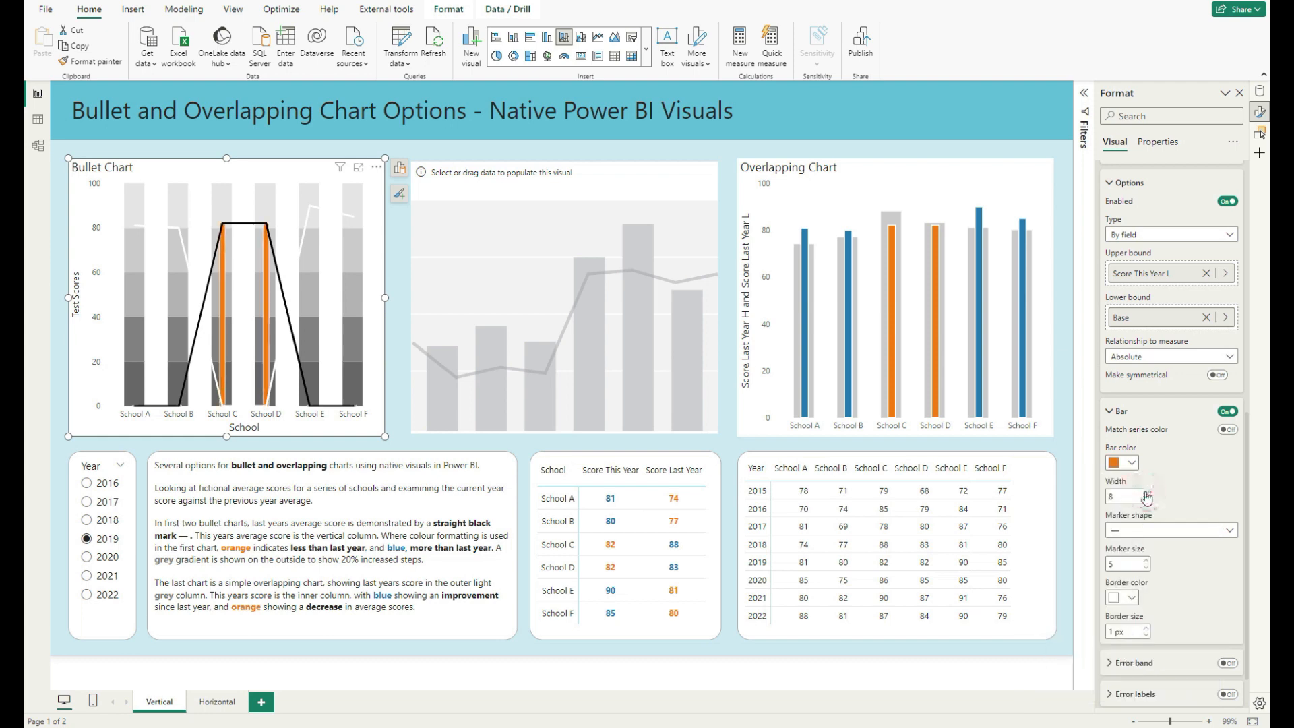
{"action": "left_click", "coordinate": [1145, 493]}
{"action": "left_click", "coordinate": [1145, 628]}
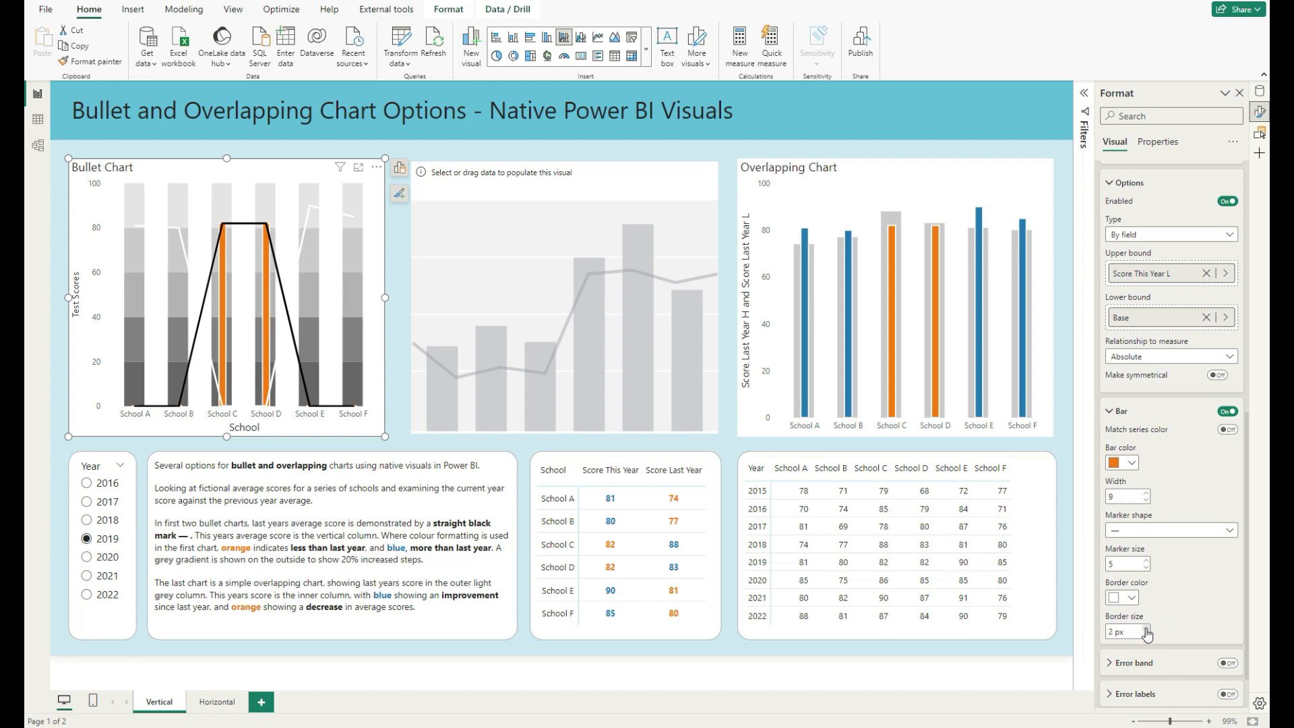
Step: Enable error bars by field for the Score This Year H series, with Score This Year H as upper bound and Base as lower bound
{"action": "scroll", "coordinate": [1148, 402], "scroll_direction": "up", "scroll_amount": 2}
{"action": "left_click", "coordinate": [1171, 232]}
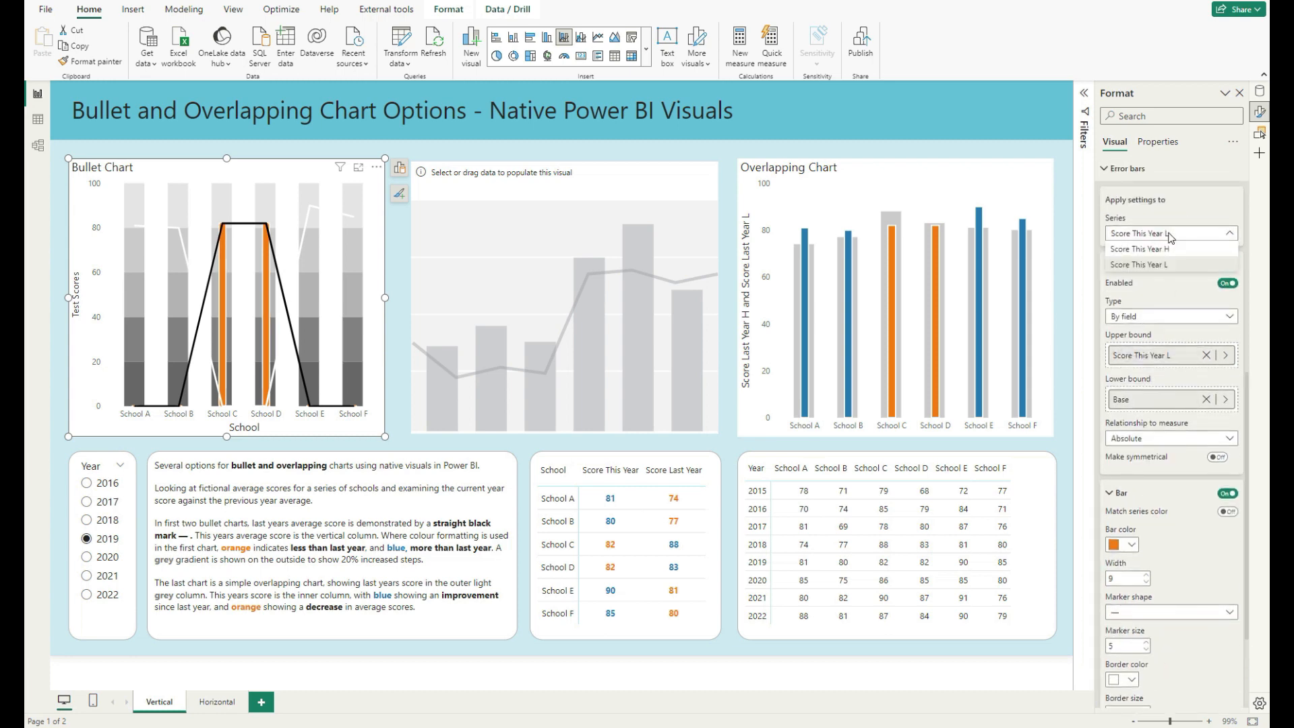
{"action": "left_click", "coordinate": [1171, 263]}
{"action": "left_click", "coordinate": [1182, 439]}
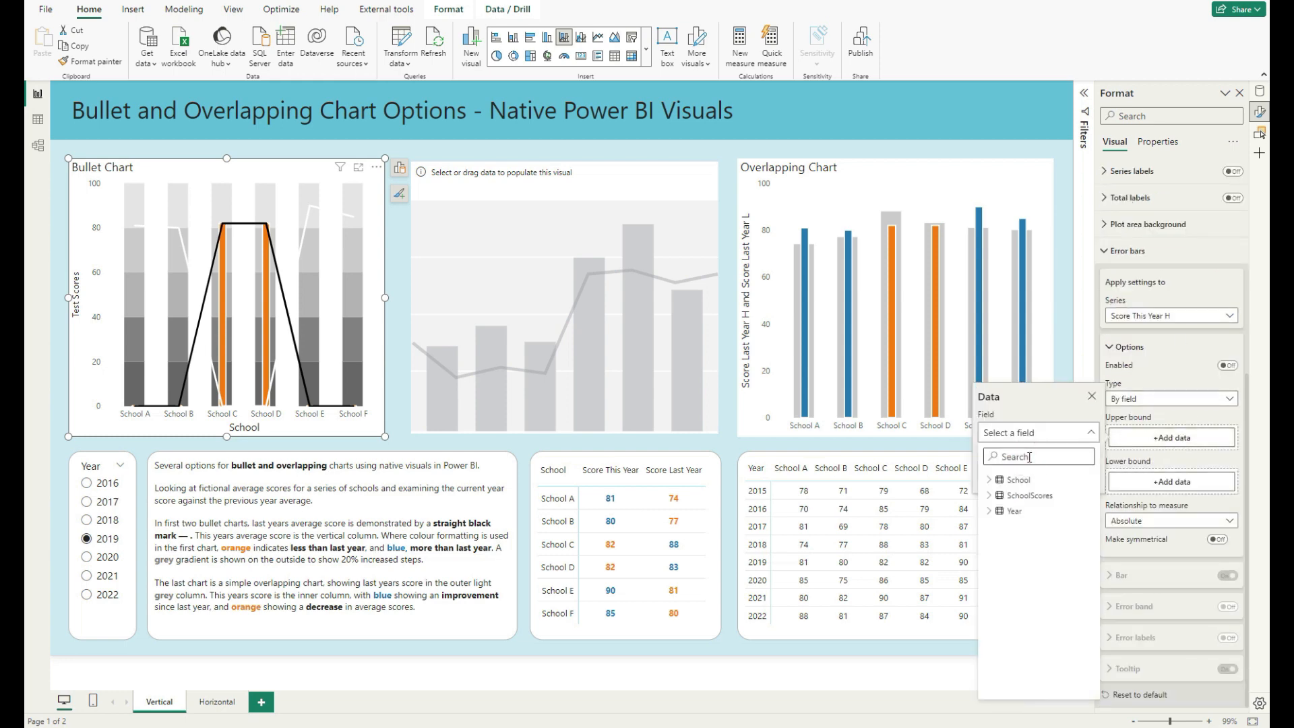
{"action": "type", "text": "this"}
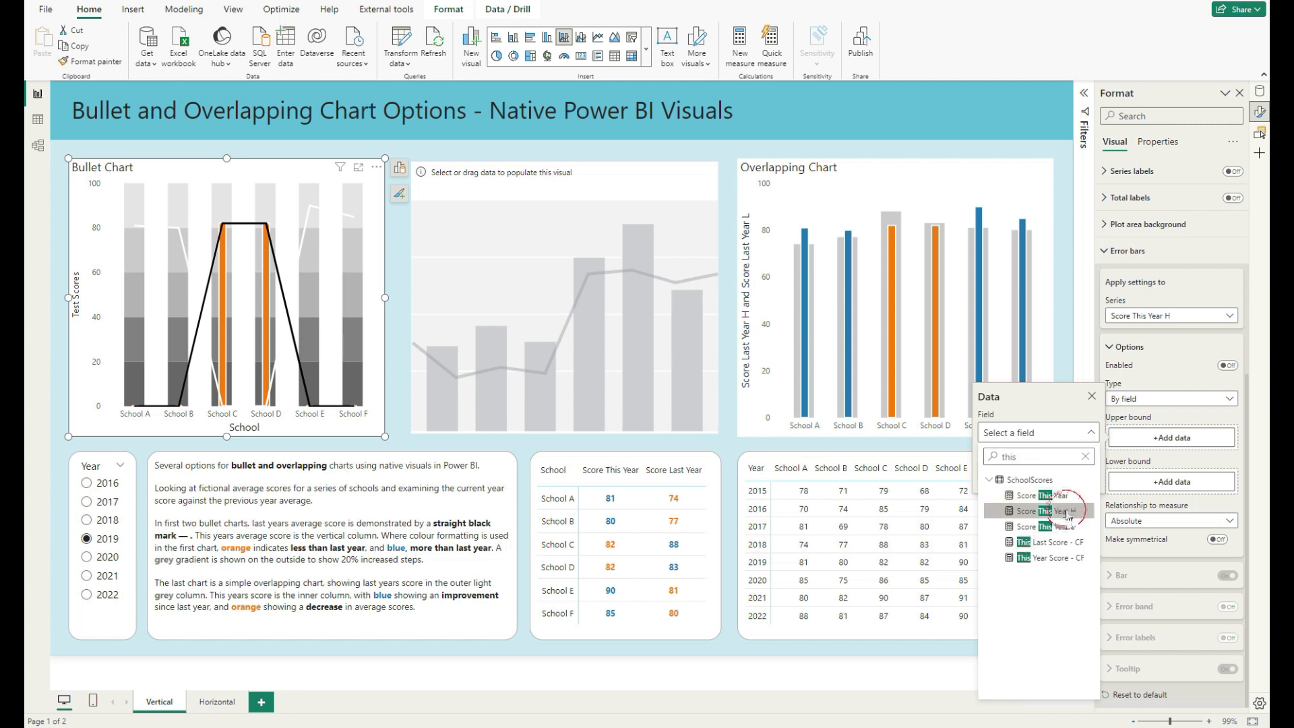
{"action": "left_click", "coordinate": [1045, 511]}
{"action": "left_click", "coordinate": [1174, 475]}
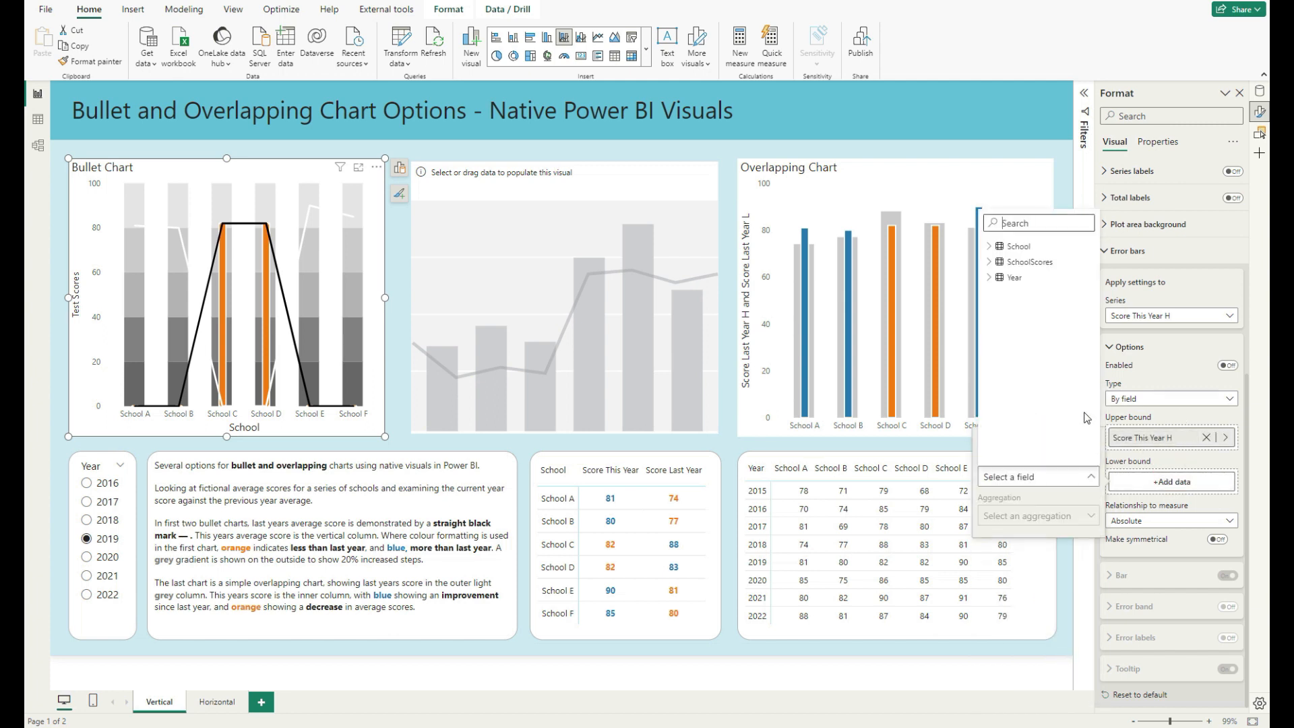
{"action": "type", "text": "S"}
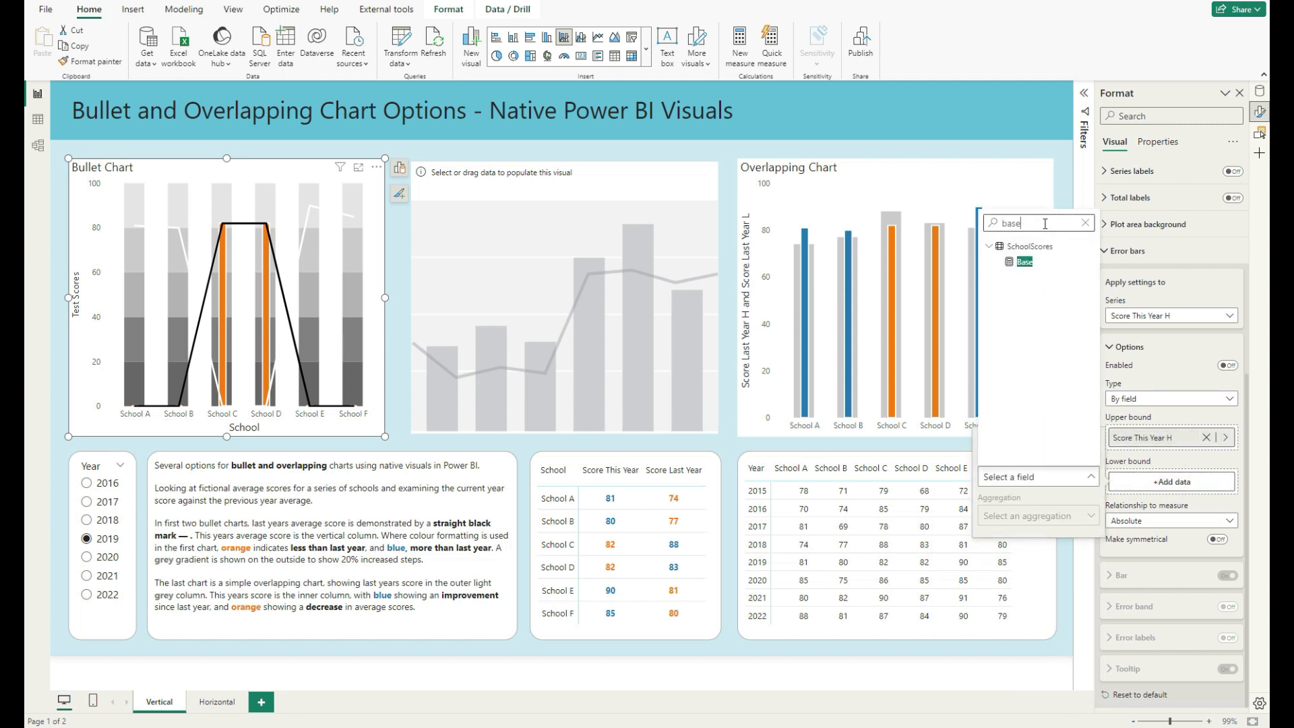
{"action": "left_click", "coordinate": [1025, 262]}
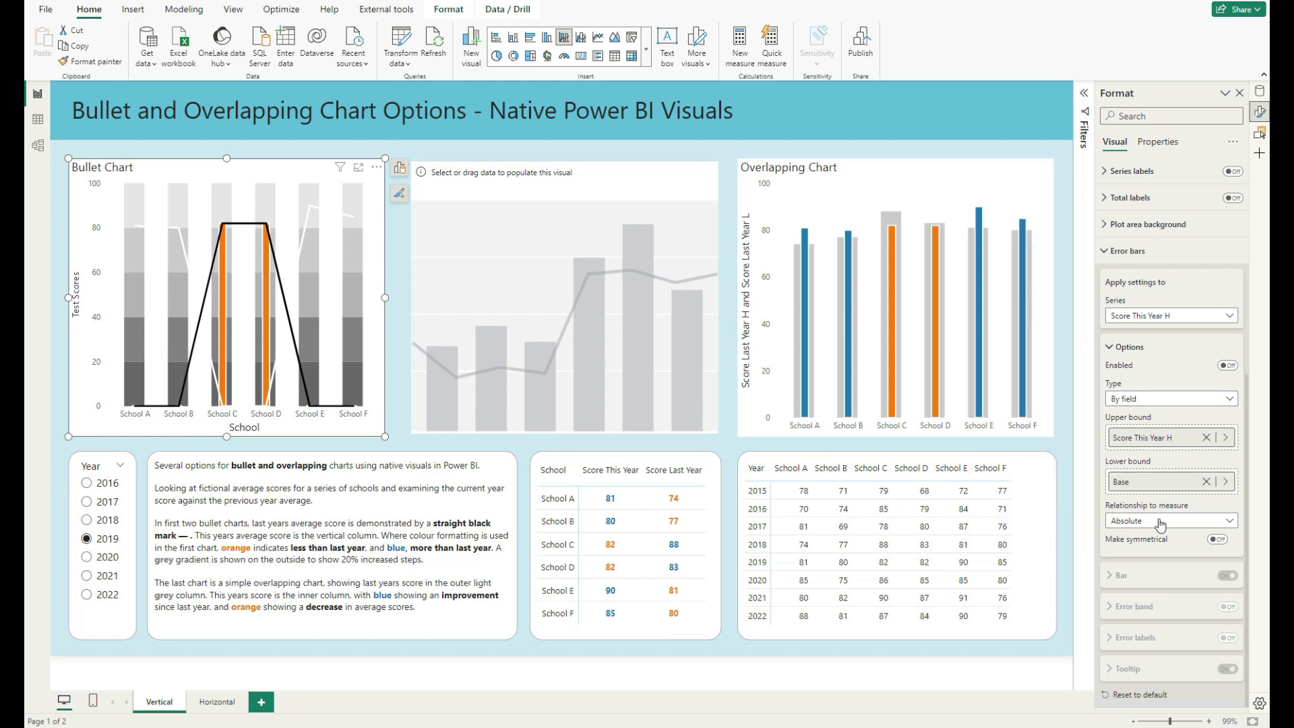
{"action": "left_click", "coordinate": [1227, 365]}
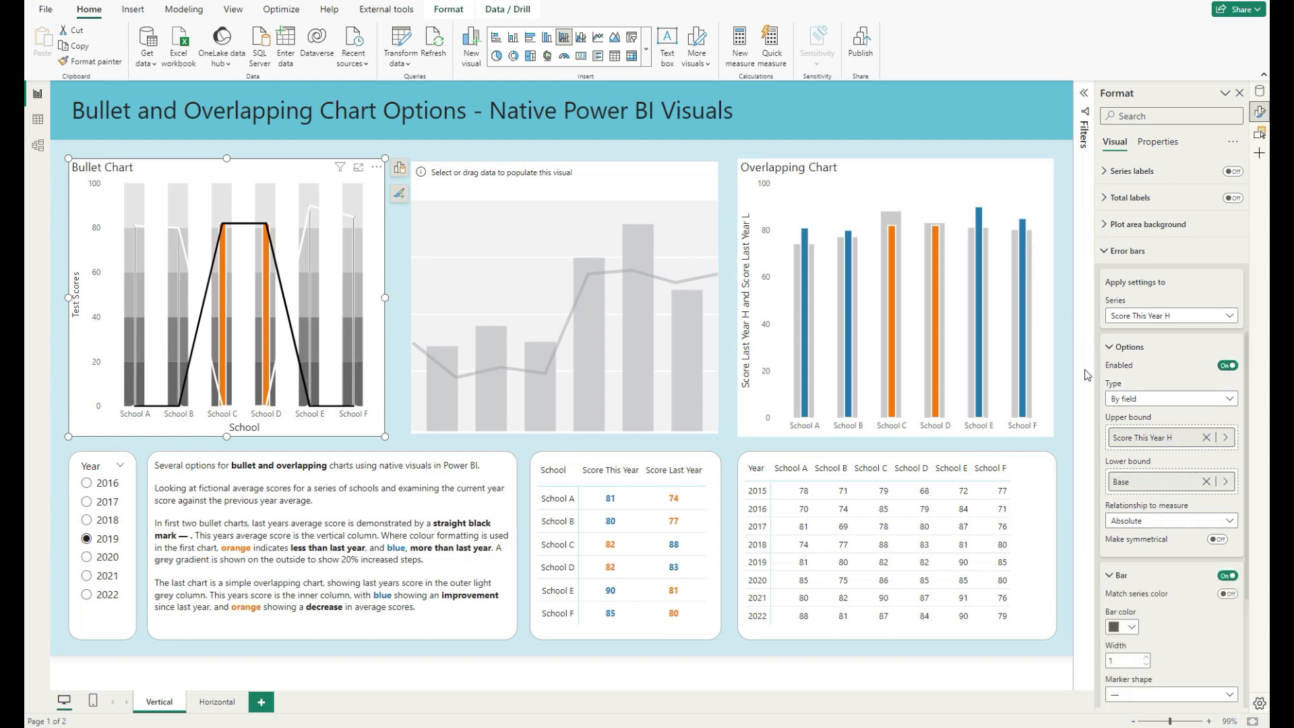
Step: Colour the Score This Year H error bars blue, with marker shape None and a 2 px border
{"action": "scroll", "coordinate": [1148, 534], "scroll_direction": "down", "scroll_amount": 3}
{"action": "left_click", "coordinate": [1132, 407]}
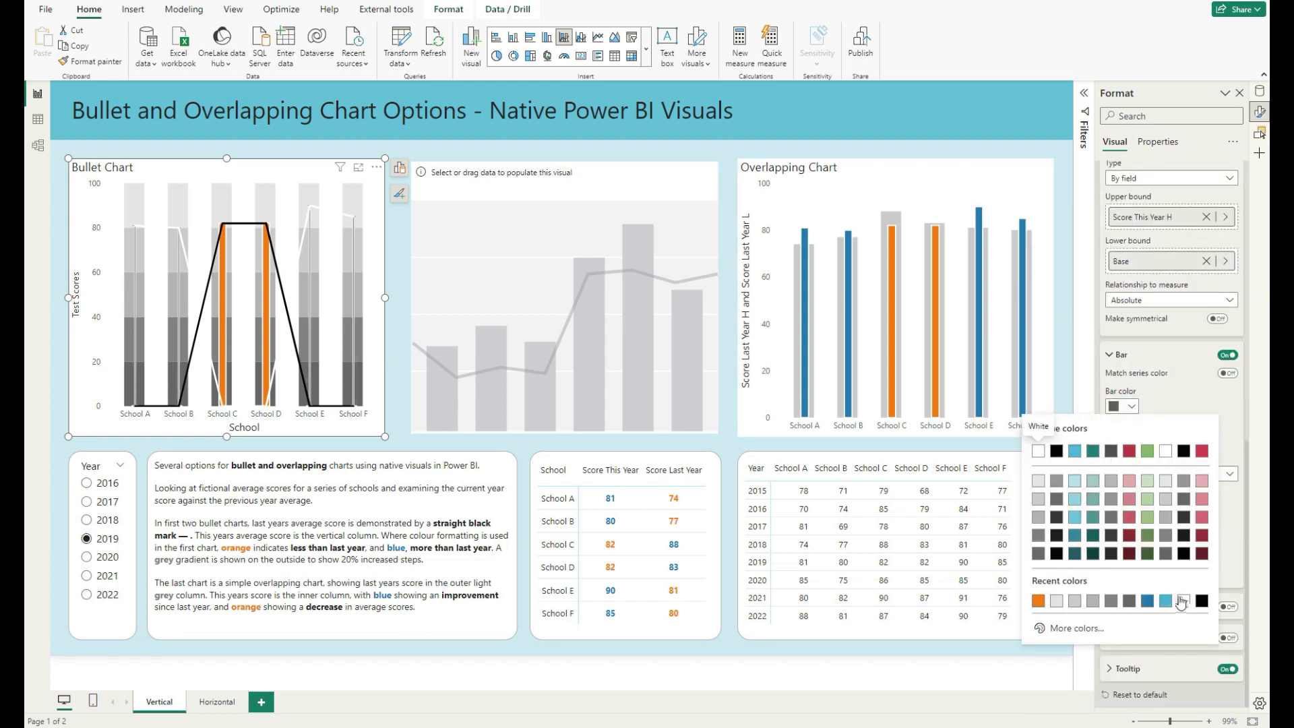
{"action": "left_click", "coordinate": [1148, 606]}
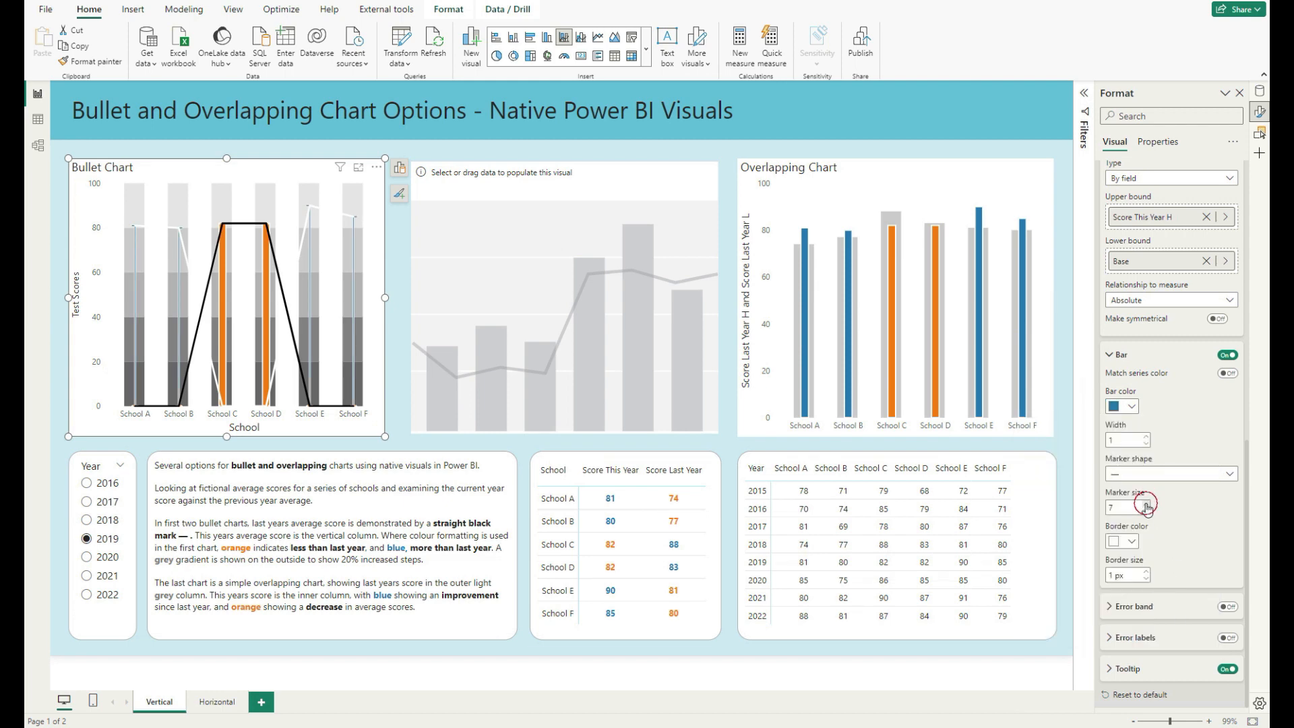
{"action": "left_click", "coordinate": [1149, 475]}
{"action": "left_click", "coordinate": [1123, 609]}
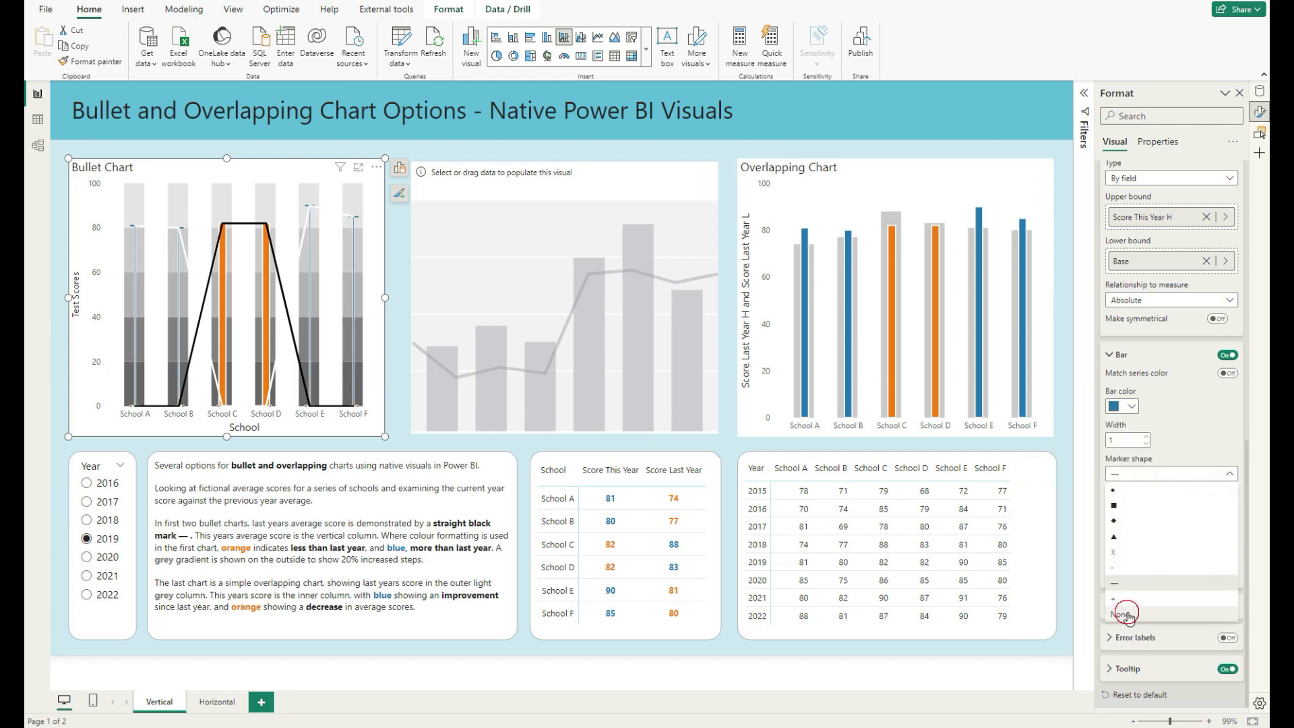
{"action": "left_click", "coordinate": [1146, 570]}
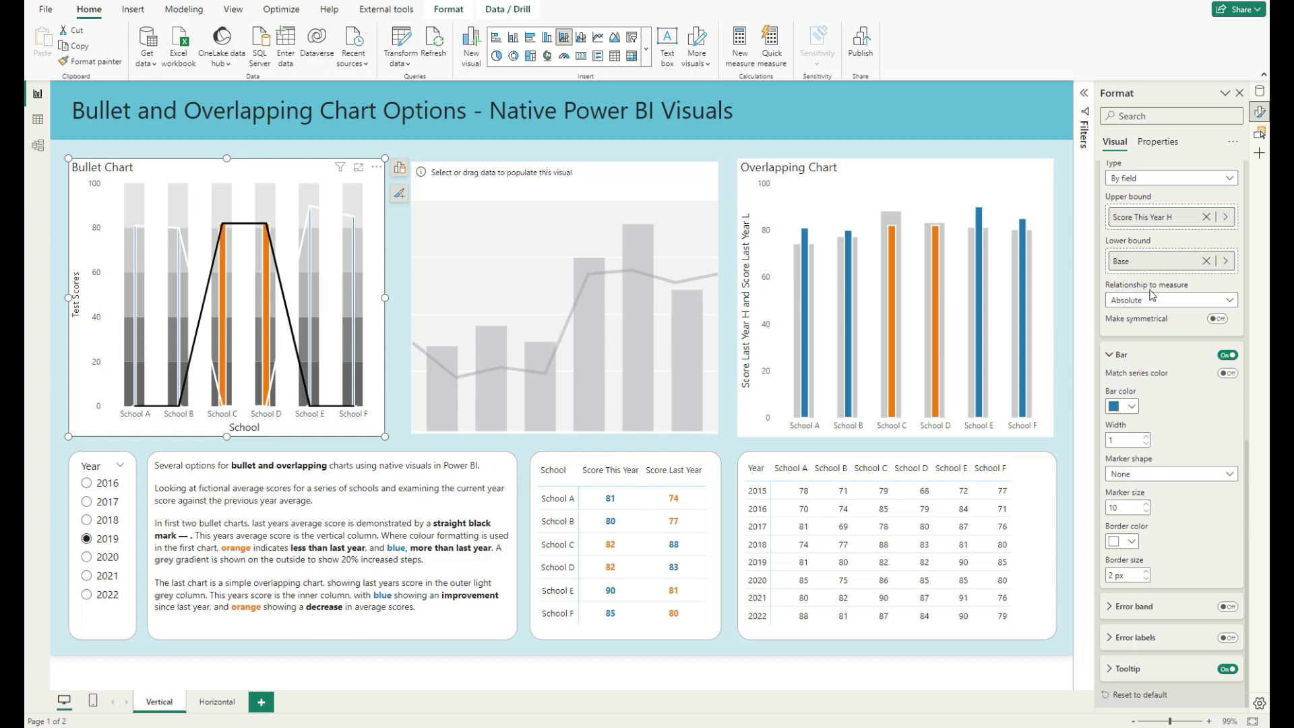
Step: Set the Score This Year H error bars to width 10 and marker size 1
{"action": "left_click", "coordinate": [1147, 436]}
{"action": "left_click", "coordinate": [1147, 437]}
{"action": "left_click", "coordinate": [1147, 437]}
{"action": "double_click", "coordinate": [1147, 436]}
{"action": "left_click", "coordinate": [1147, 437]}
{"action": "left_click", "coordinate": [1147, 437]}
{"action": "left_click", "coordinate": [1147, 437]}
{"action": "left_click", "coordinate": [1147, 437]}
{"action": "left_click", "coordinate": [1145, 512]}
{"action": "left_click", "coordinate": [1146, 511]}
{"action": "left_click", "coordinate": [1145, 511]}
{"action": "left_click", "coordinate": [1145, 512]}
{"action": "left_click", "coordinate": [1145, 512]}
{"action": "left_click", "coordinate": [1146, 511]}
{"action": "left_click", "coordinate": [1145, 512]}
{"action": "left_click", "coordinate": [1146, 512]}
{"action": "left_click", "coordinate": [1145, 514]}
Step: Change the Score This Year L error bars to marker shape None and width 10
{"action": "scroll", "coordinate": [1164, 277], "scroll_direction": "up", "scroll_amount": 2}
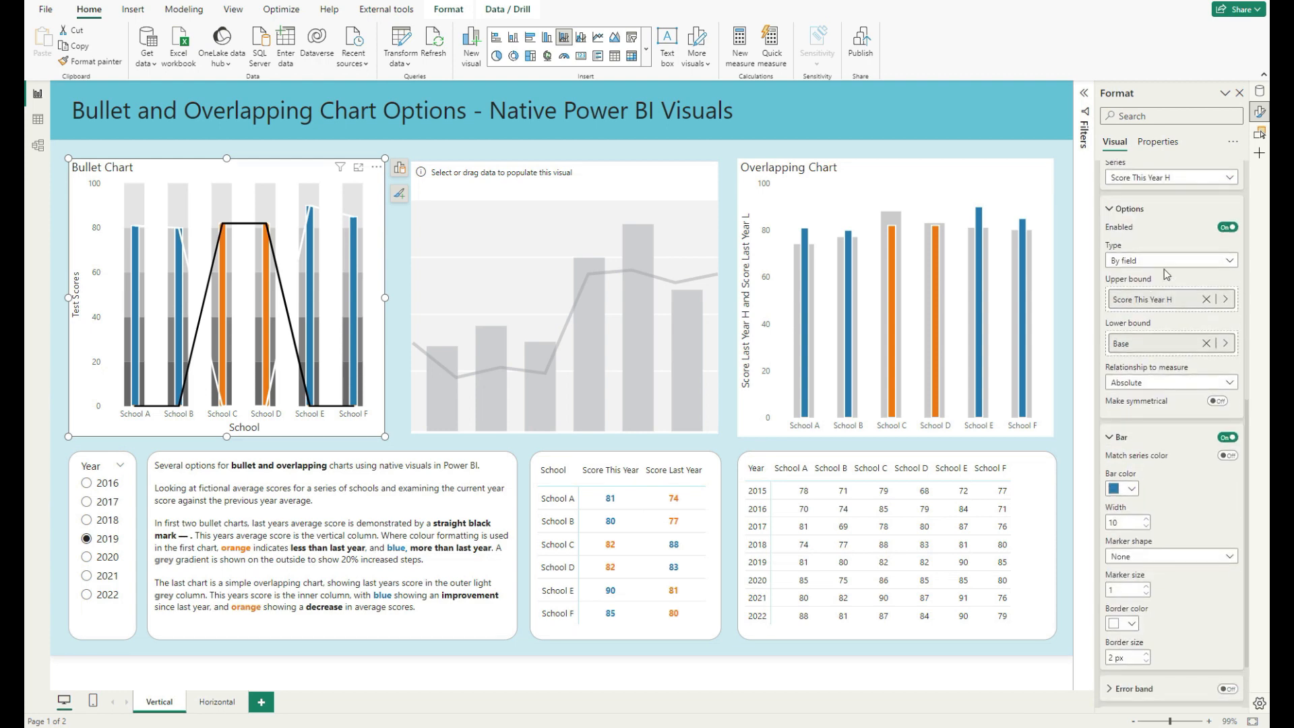
{"action": "scroll", "coordinate": [1165, 268], "scroll_direction": "up", "scroll_amount": 1}
{"action": "left_click", "coordinate": [1170, 262]}
{"action": "left_click", "coordinate": [1164, 288]}
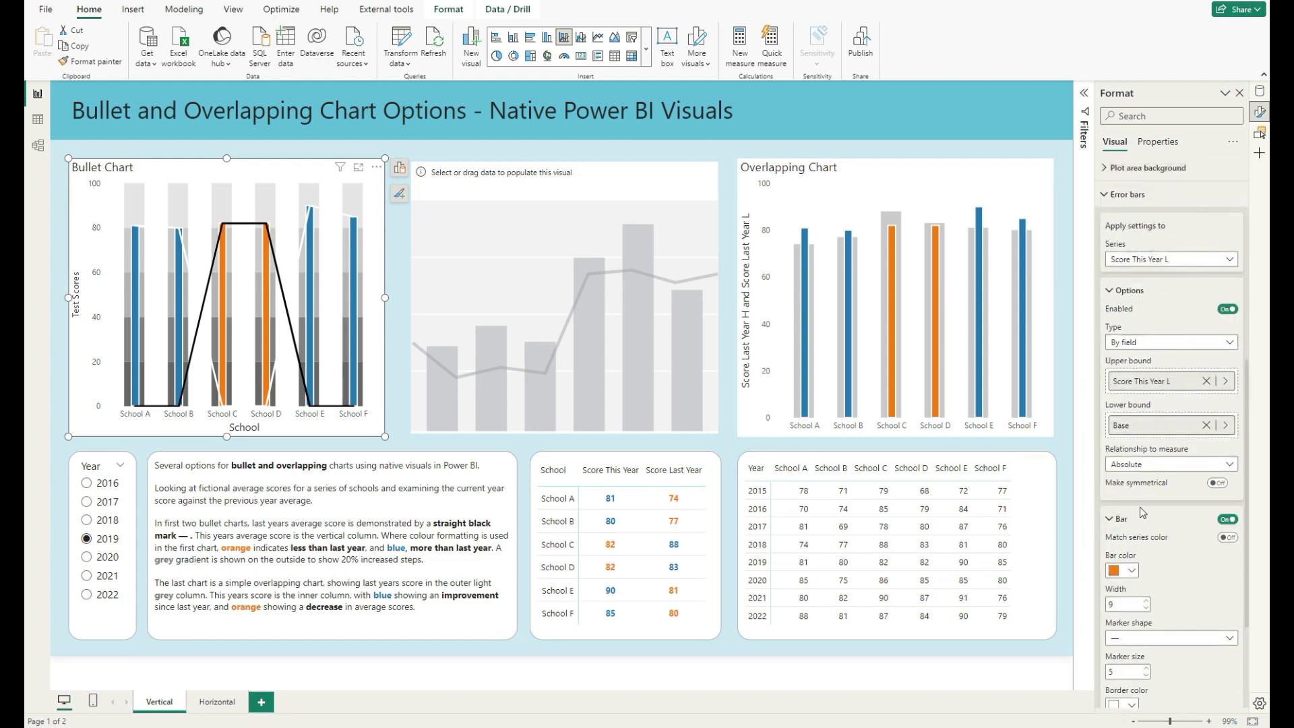
{"action": "scroll", "coordinate": [1139, 493], "scroll_direction": "down", "scroll_amount": 2}
{"action": "left_click", "coordinate": [1146, 474]}
{"action": "left_click", "coordinate": [1127, 613]}
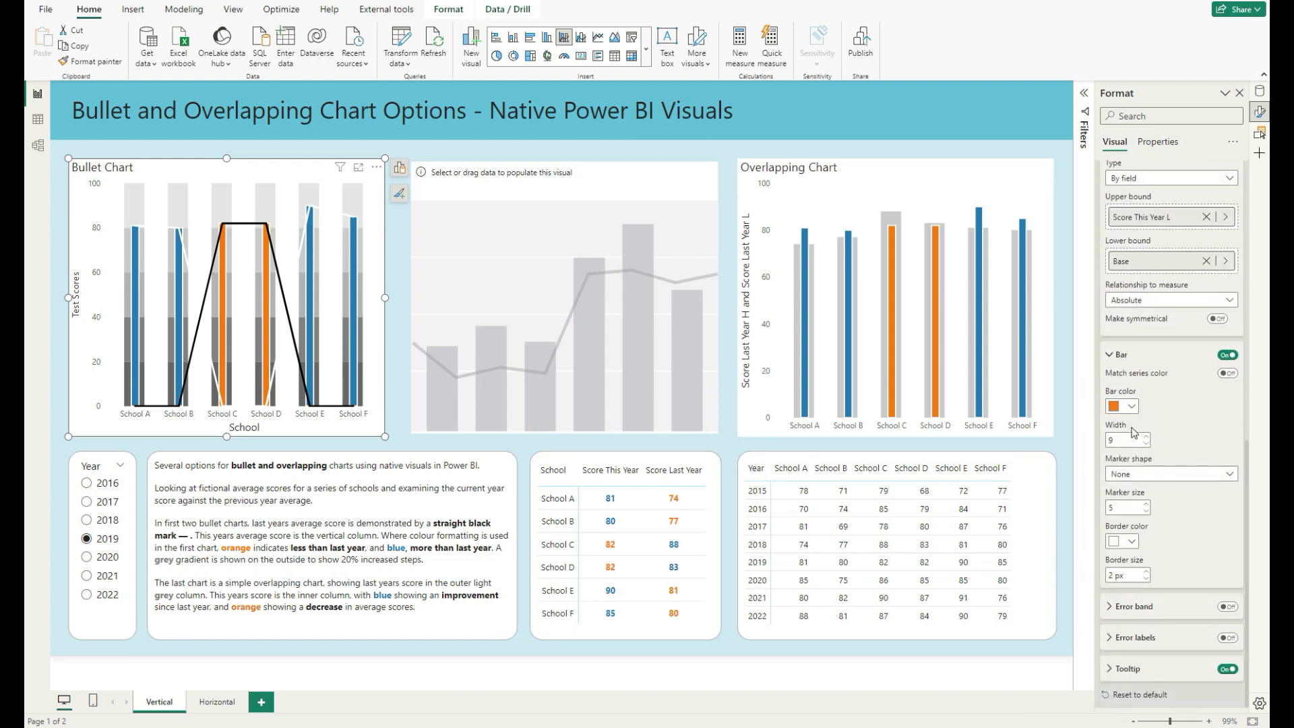
{"action": "left_click", "coordinate": [1146, 436]}
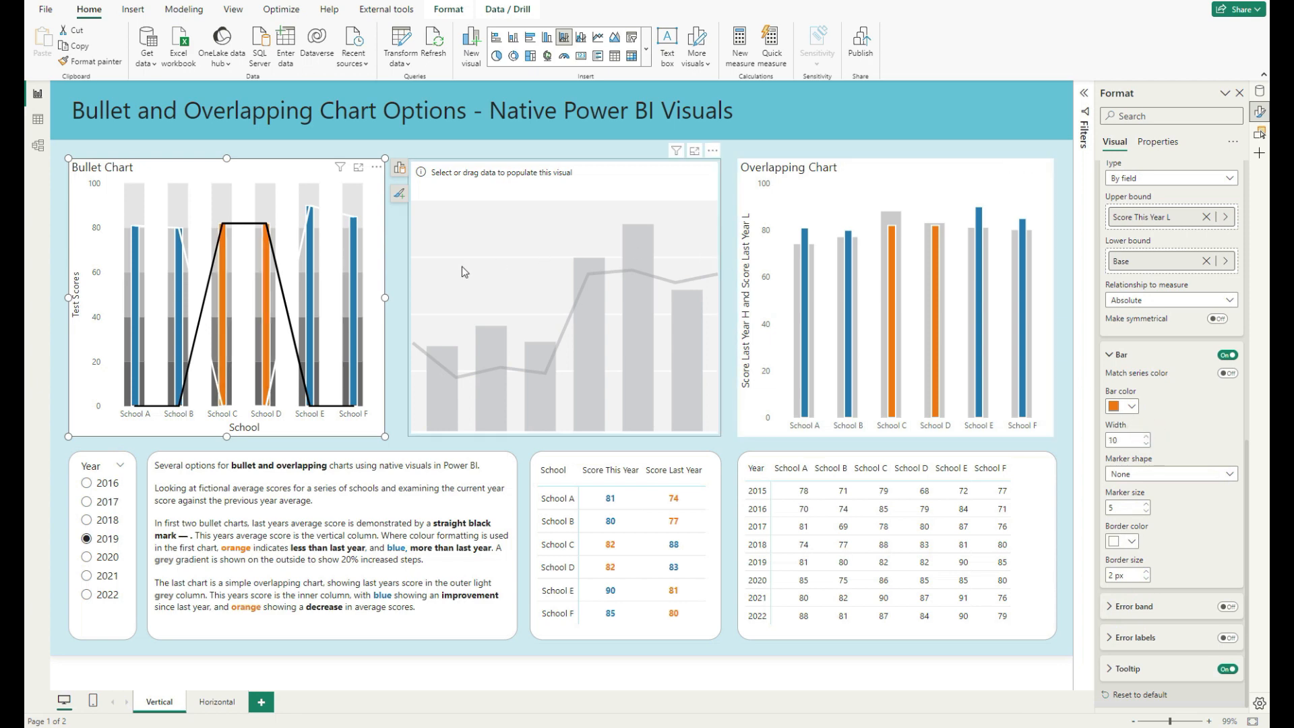
Step: Add the Score Last Year measure to the Bullet Chart's line y-axis
{"action": "scroll", "coordinate": [1155, 333], "scroll_direction": "up", "scroll_amount": 5}
{"action": "left_click", "coordinate": [1118, 443]}
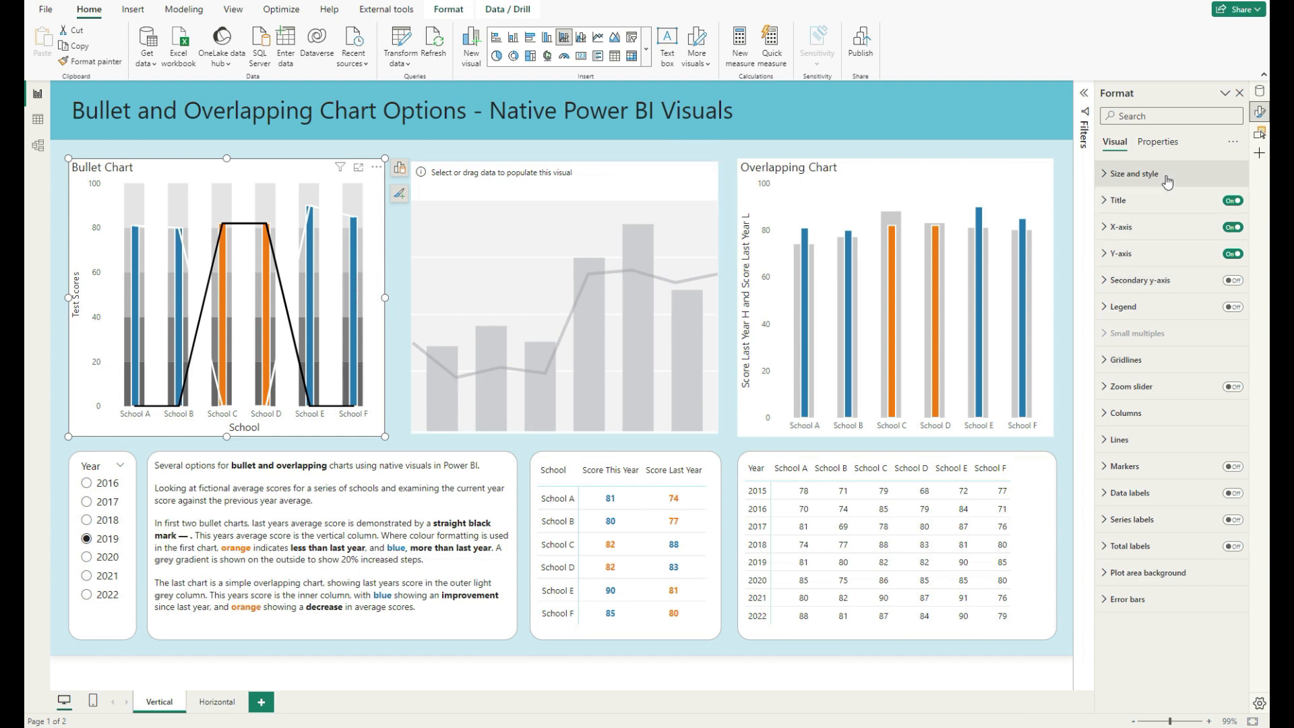
{"action": "left_click", "coordinate": [400, 173]}
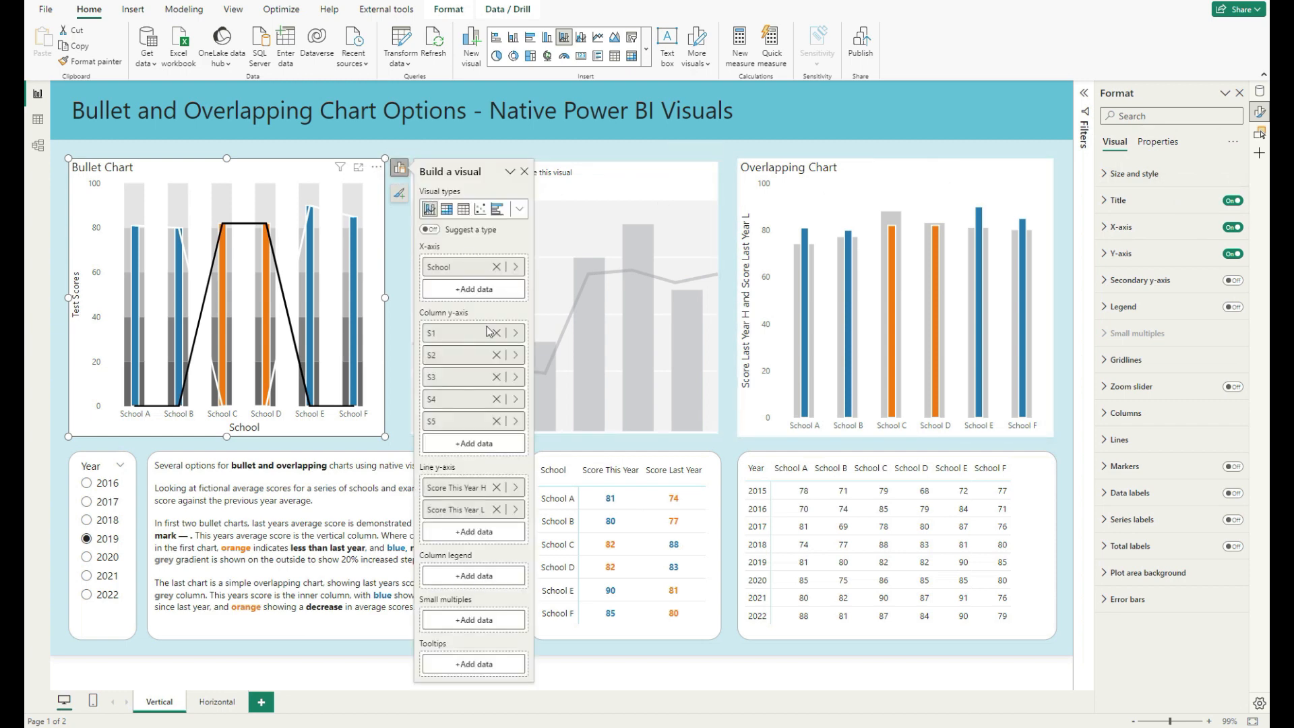
{"action": "left_click", "coordinate": [1260, 92]}
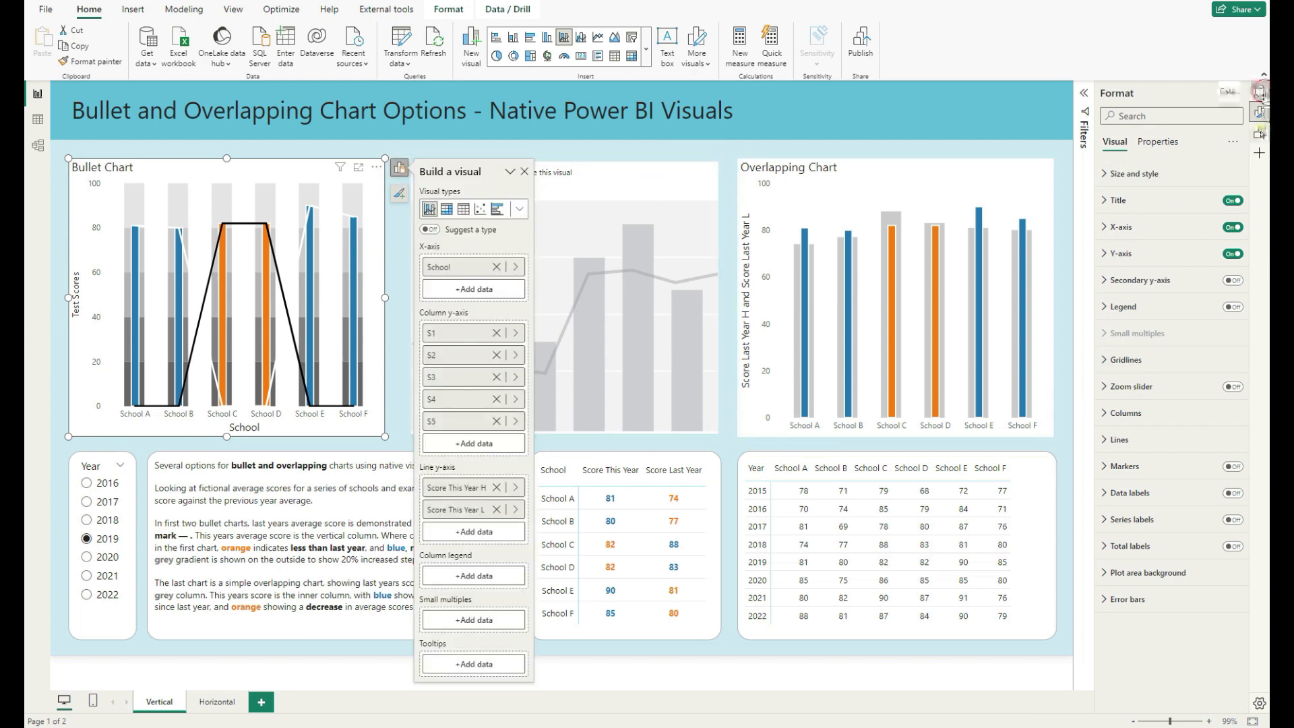
{"action": "left_click_drag", "start_coordinate": [1170, 297], "coordinate": [494, 537]}
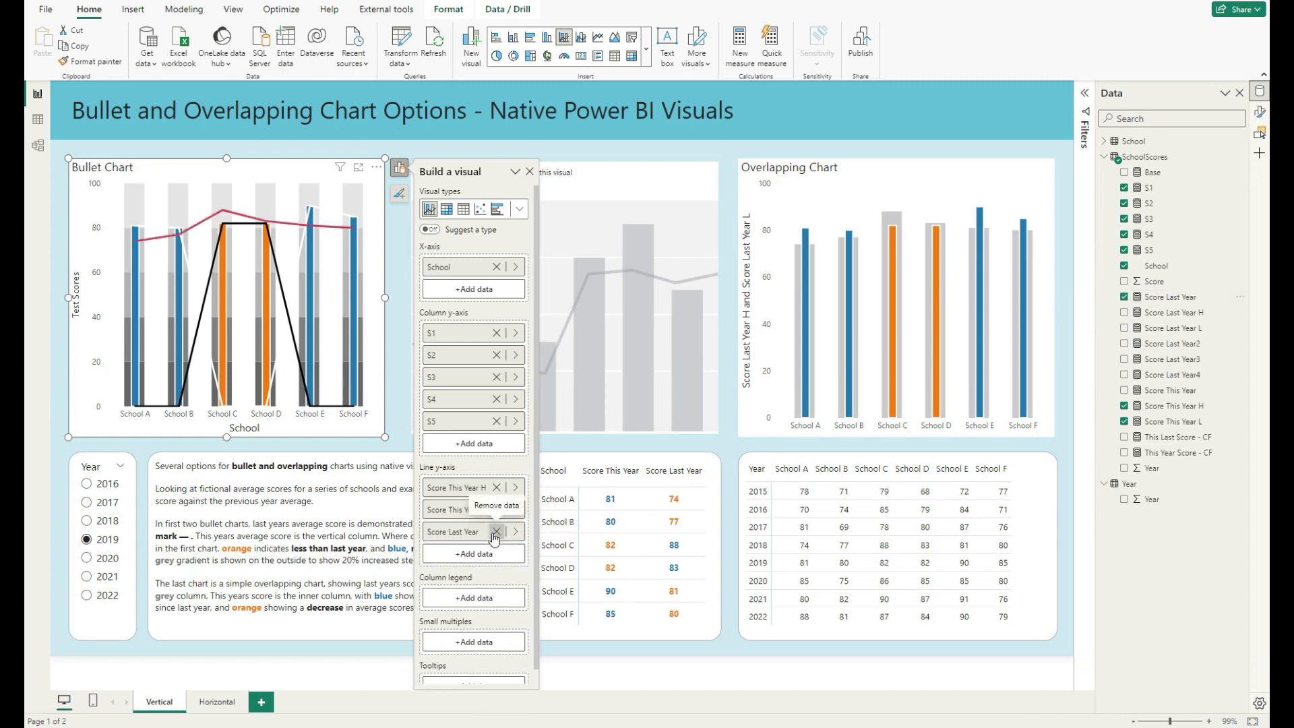
Step: Turn on markers for the Bullet Chart's line series
{"action": "left_click", "coordinate": [1259, 112]}
{"action": "left_click", "coordinate": [1121, 440]}
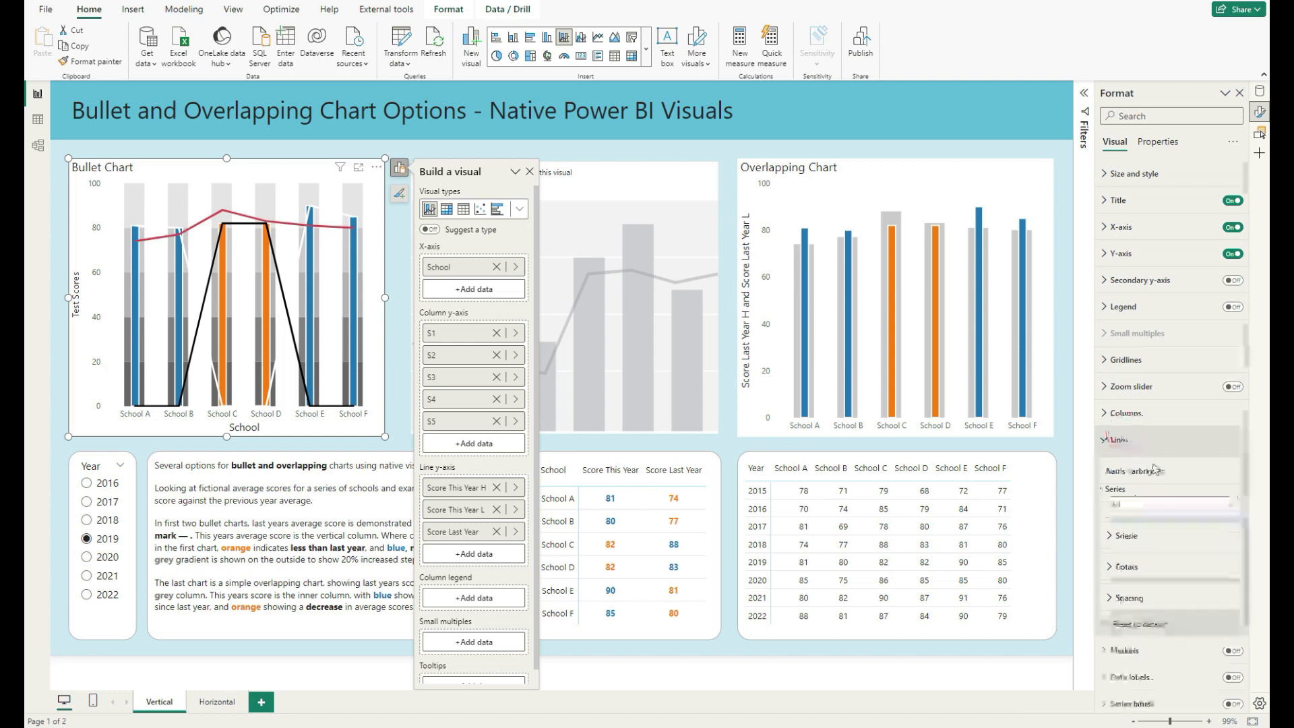
{"action": "left_click", "coordinate": [1167, 504]}
{"action": "left_click", "coordinate": [1166, 504]}
{"action": "left_click", "coordinate": [1237, 655]}
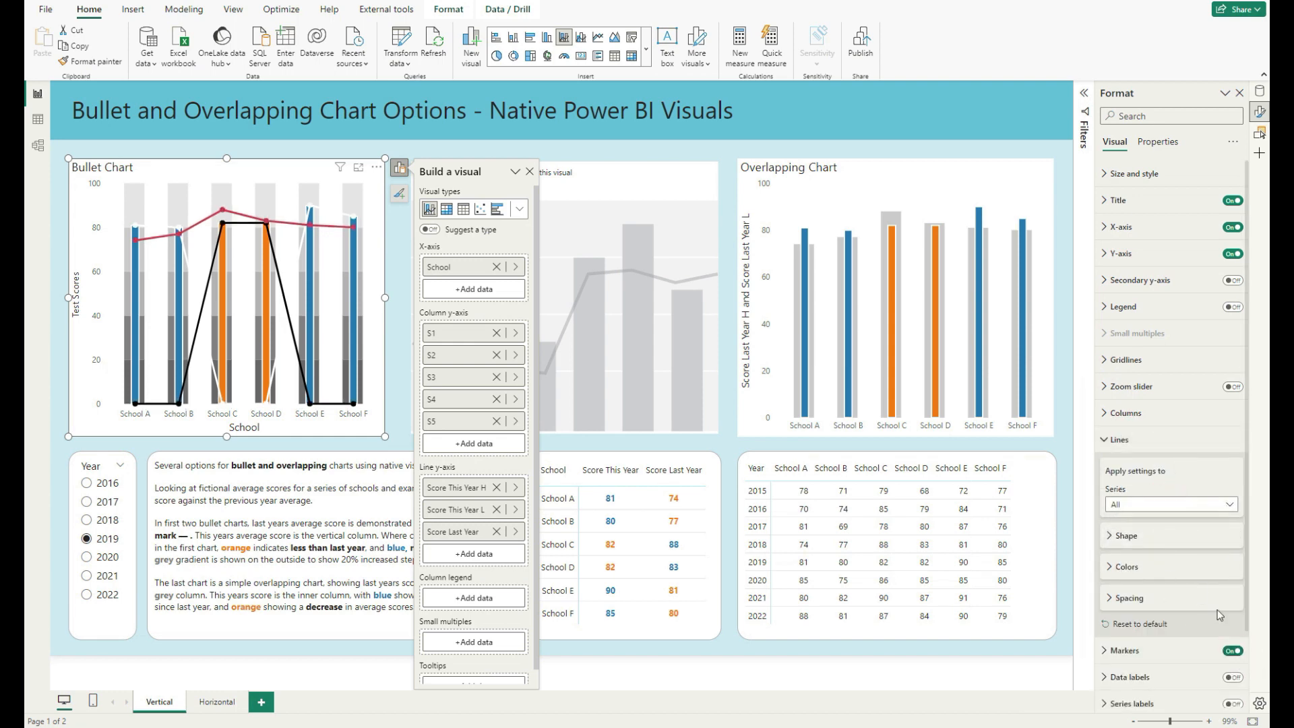
Step: Set the stroke width of all the Bullet Chart's line series to 0 px
{"action": "scroll", "coordinate": [1159, 521], "scroll_direction": "down", "scroll_amount": 2}
{"action": "left_click", "coordinate": [1187, 418]}
{"action": "left_click", "coordinate": [1187, 418]}
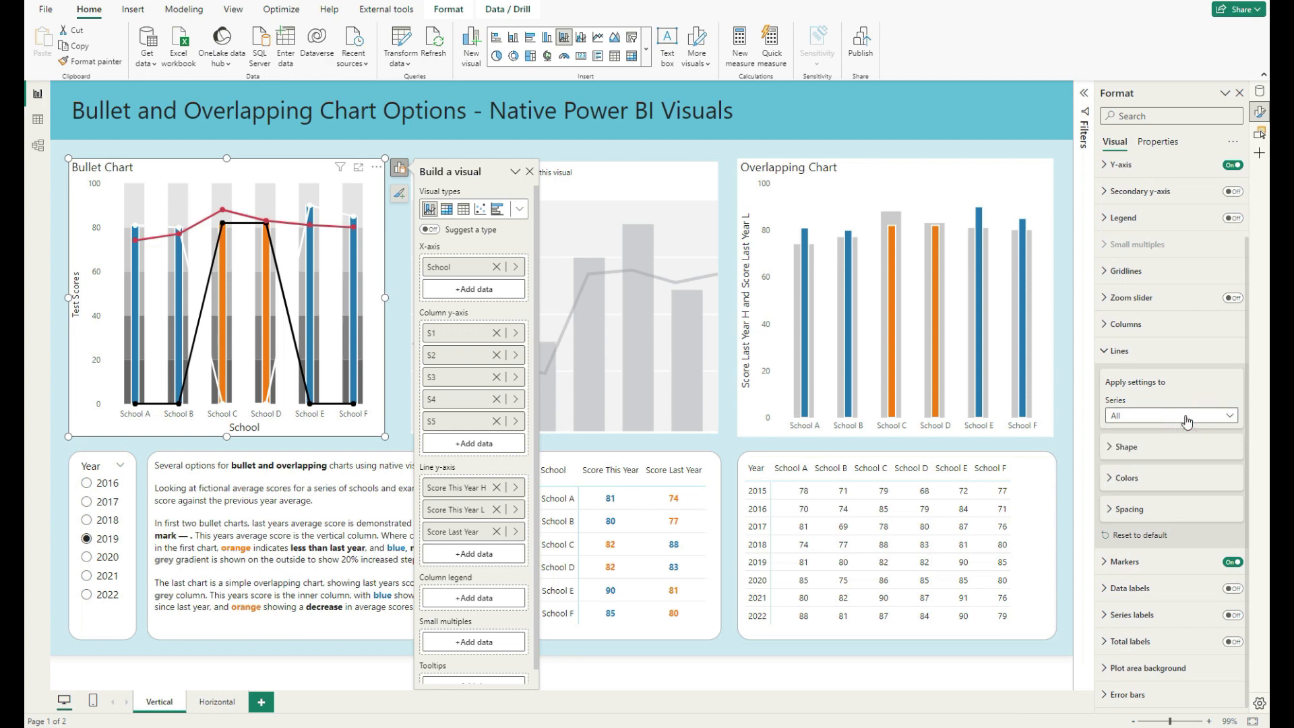
{"action": "left_click", "coordinate": [1128, 448]}
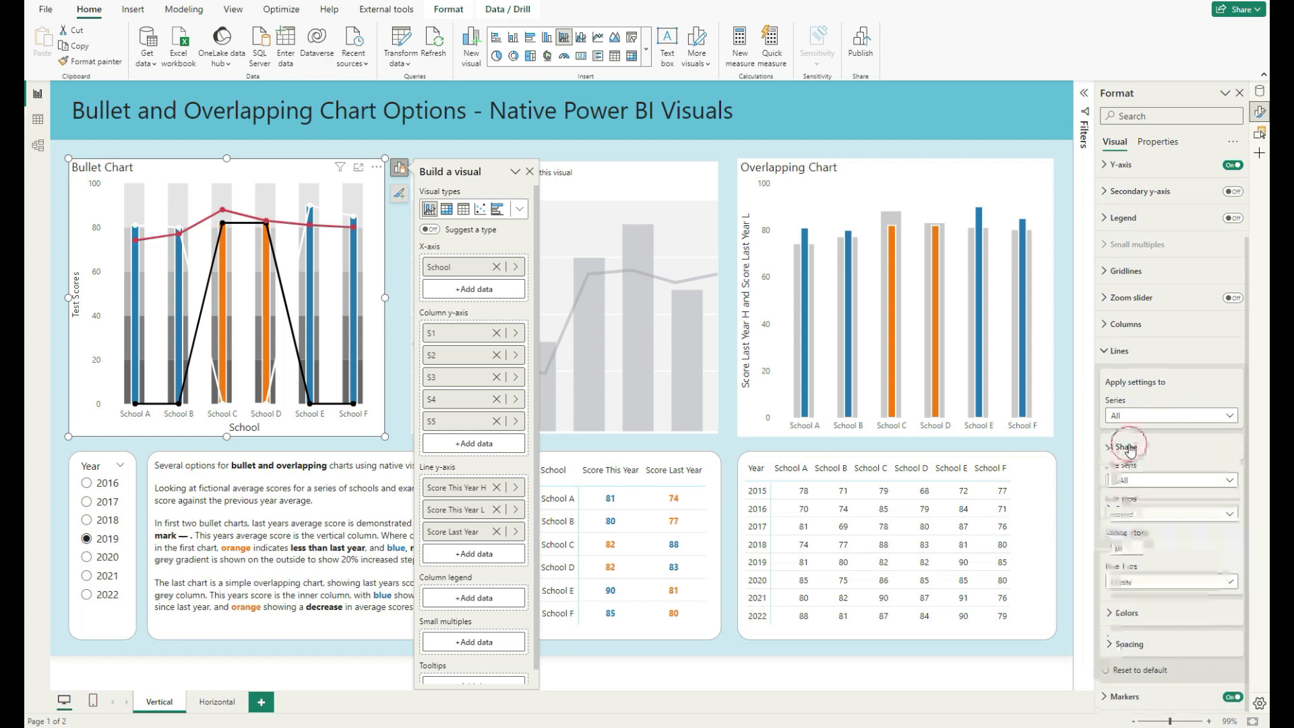
{"action": "left_click", "coordinate": [1147, 551]}
{"action": "left_click", "coordinate": [1147, 552]}
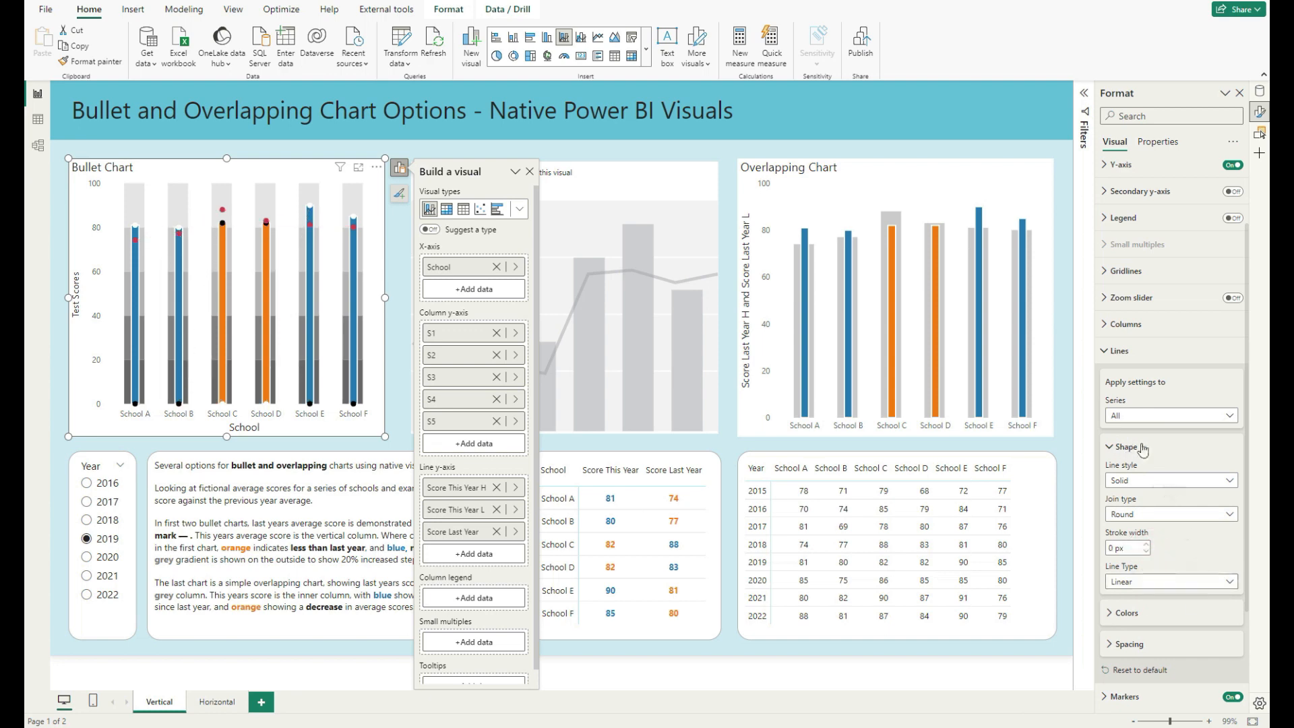
{"action": "left_click", "coordinate": [1118, 352]}
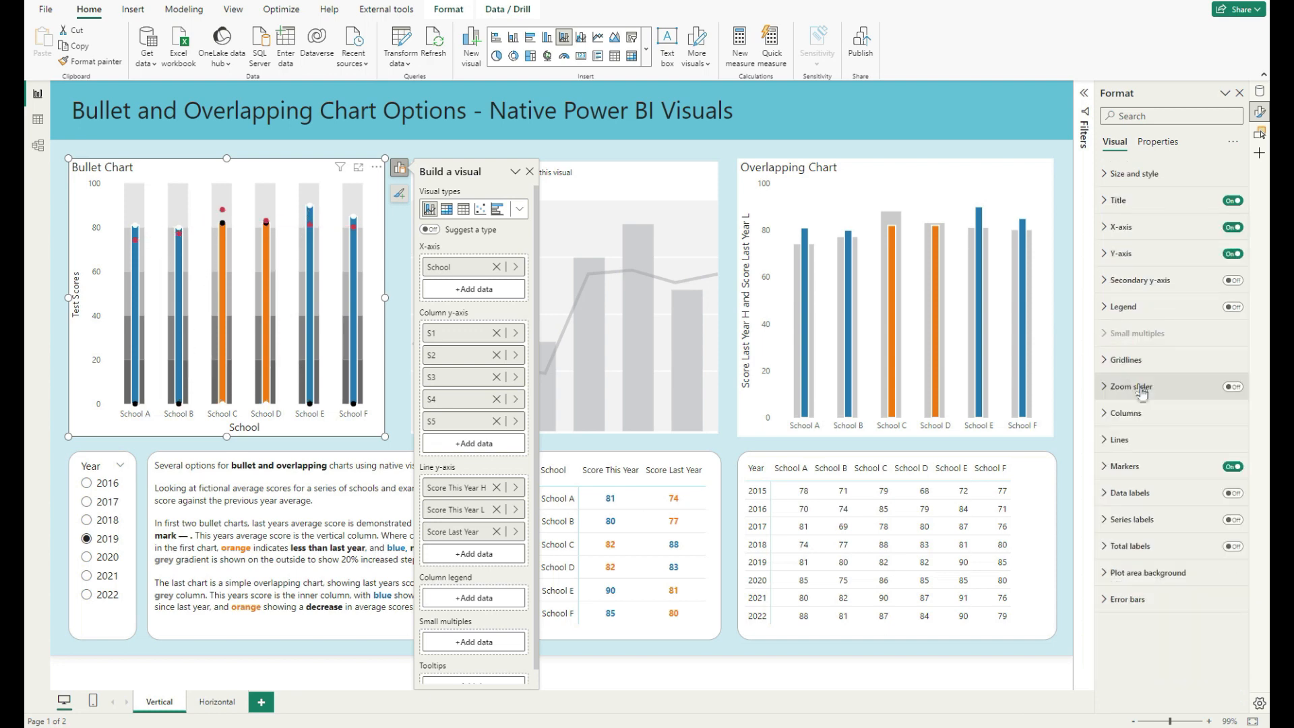
Step: Hide the markers of the Score This Year H and Score This Year L series
{"action": "left_click", "coordinate": [1145, 465]}
{"action": "scroll", "coordinate": [1145, 458], "scroll_direction": "down", "scroll_amount": 2}
{"action": "left_click", "coordinate": [1153, 388]}
{"action": "left_click", "coordinate": [1145, 418]}
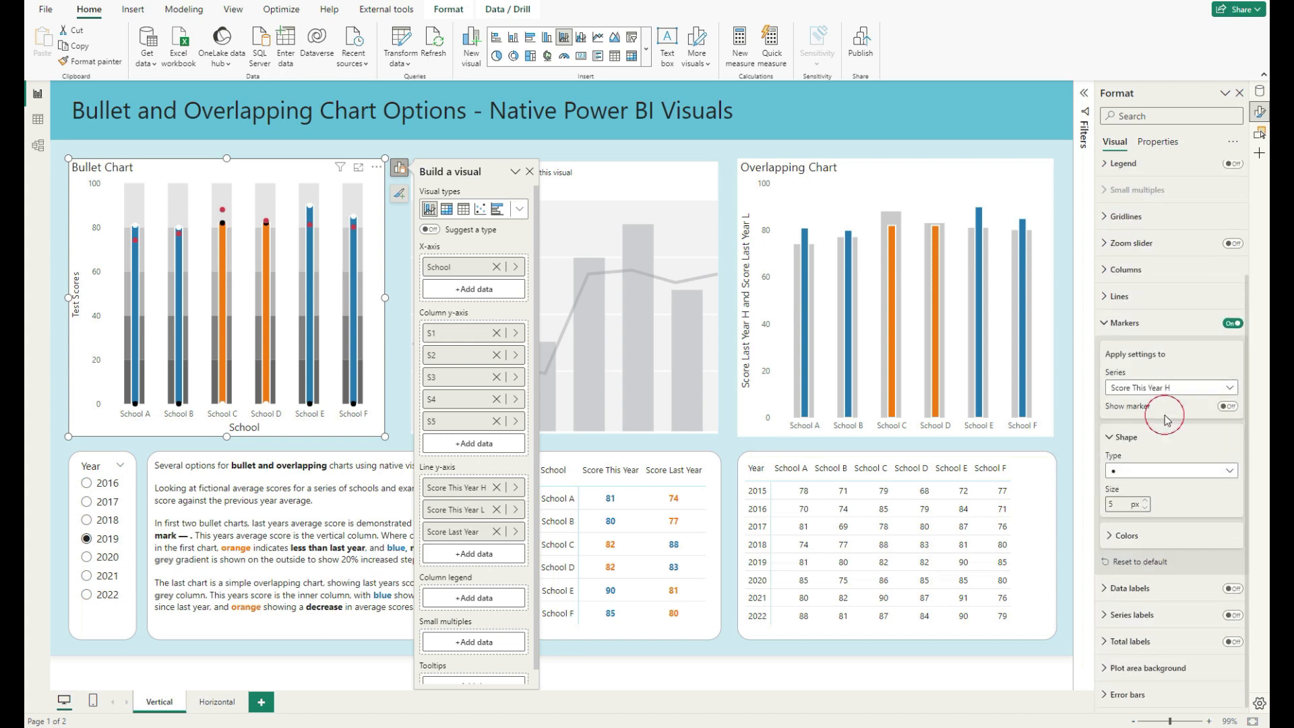
{"action": "left_click", "coordinate": [1165, 387]}
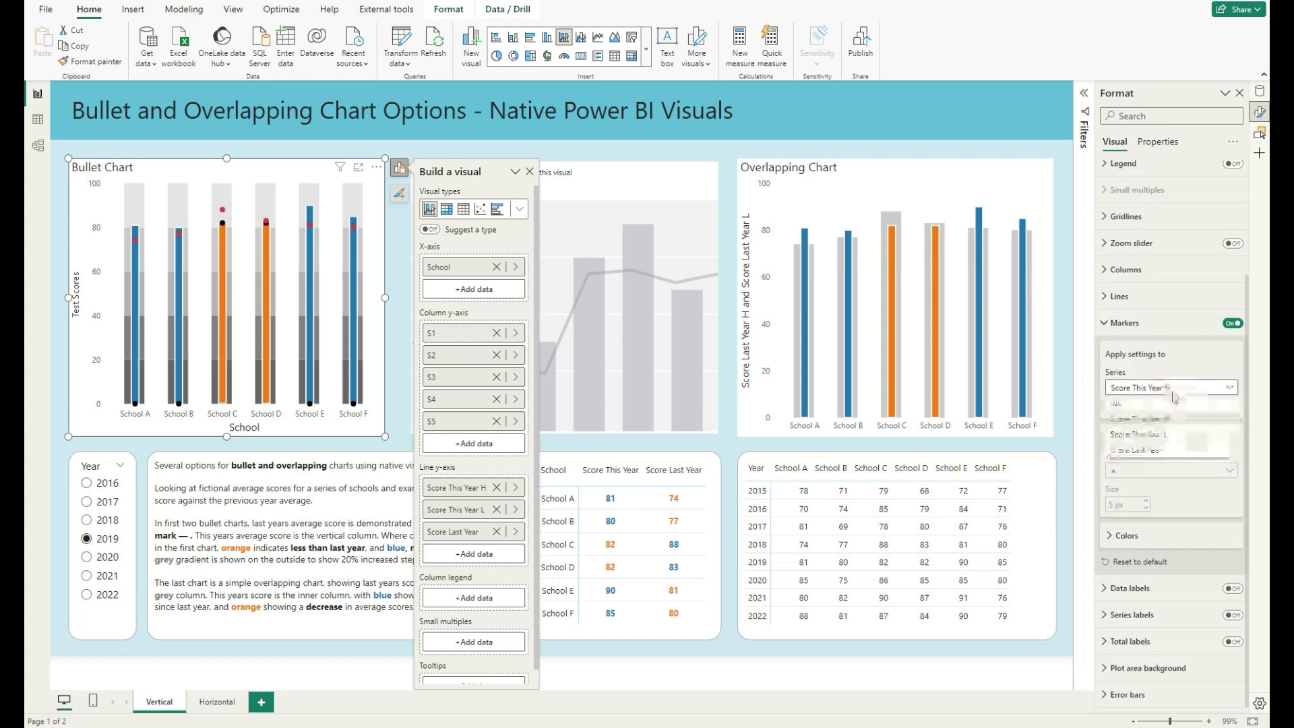
{"action": "left_click", "coordinate": [1146, 433]}
{"action": "left_click", "coordinate": [1227, 407]}
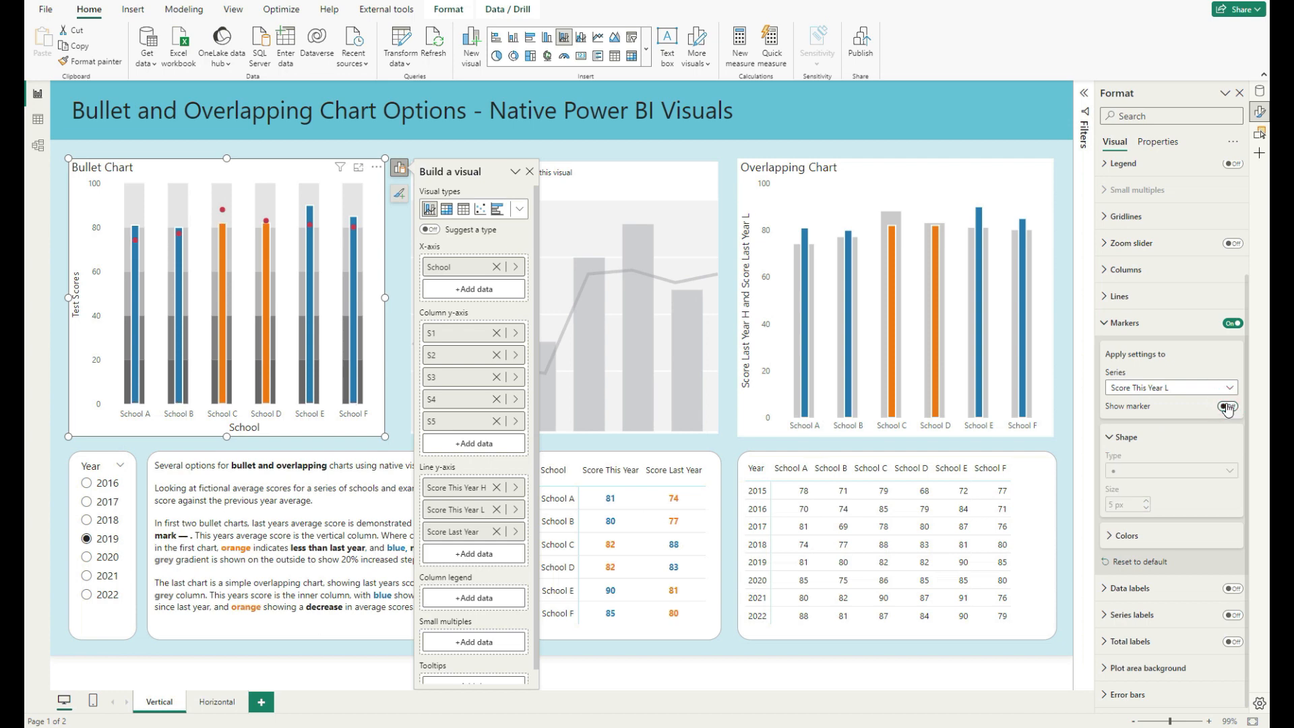
Step: Give the Score Last Year series long-dash markers with a size of 12 px
{"action": "left_click", "coordinate": [1166, 388]}
{"action": "left_click", "coordinate": [1146, 448]}
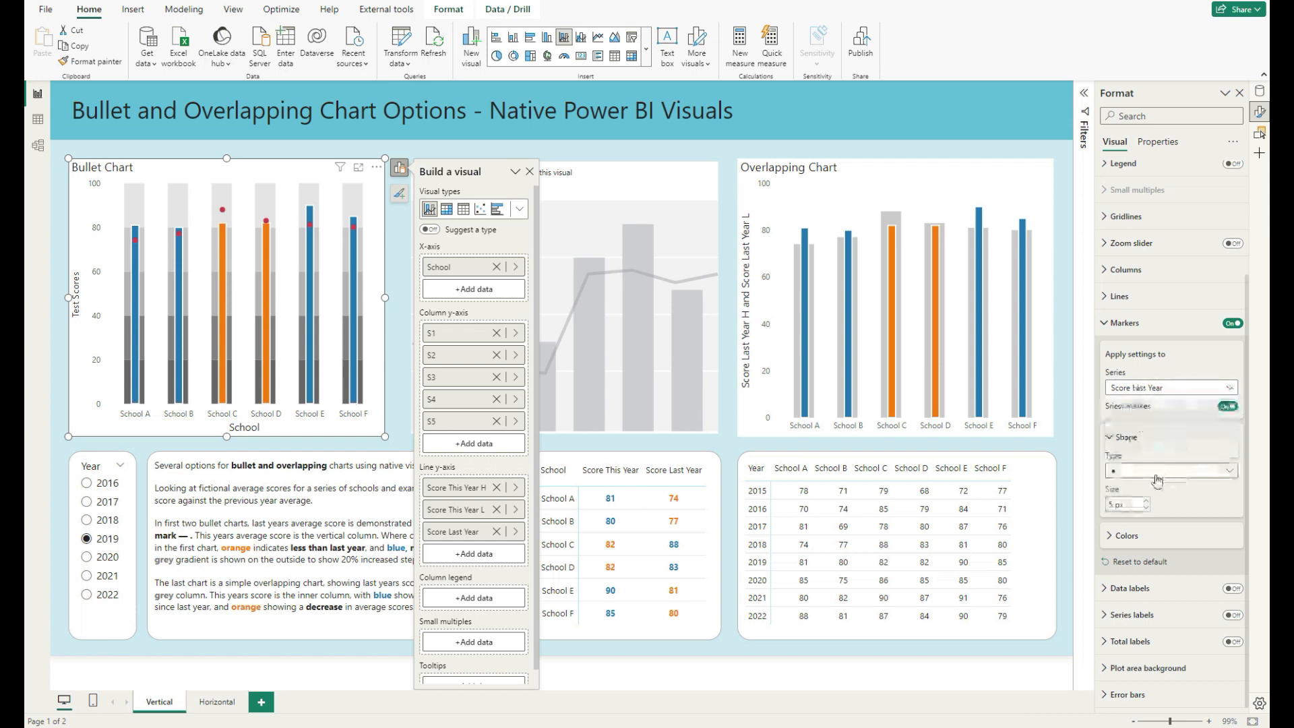
{"action": "left_click", "coordinate": [1156, 480]}
{"action": "left_click", "coordinate": [1122, 573]}
{"action": "left_click", "coordinate": [1147, 503]}
{"action": "left_click", "coordinate": [1146, 503]}
{"action": "left_click", "coordinate": [1146, 502]}
{"action": "left_click", "coordinate": [1146, 503]}
{"action": "left_click", "coordinate": [1146, 503]}
{"action": "left_click", "coordinate": [1146, 502]}
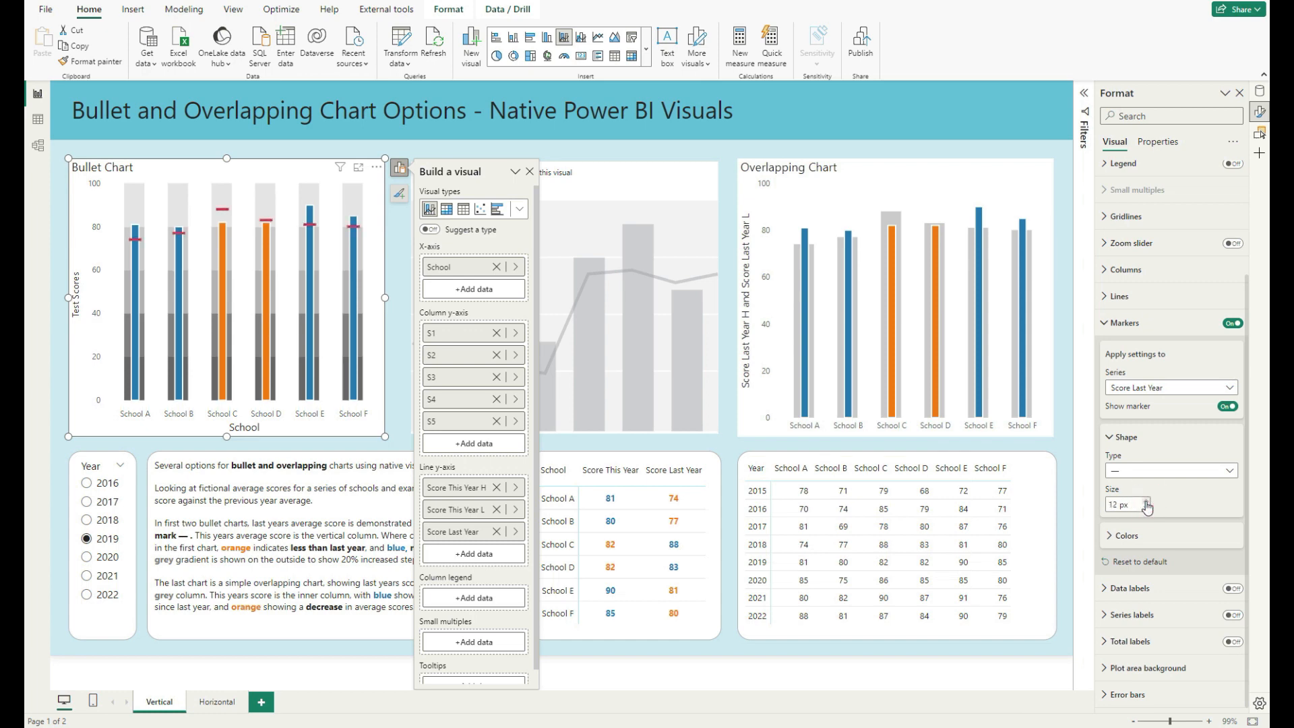
Step: Colour the Score Last Year markers black and deselect the chart
{"action": "left_click", "coordinate": [1123, 535]}
{"action": "left_click", "coordinate": [1124, 570]}
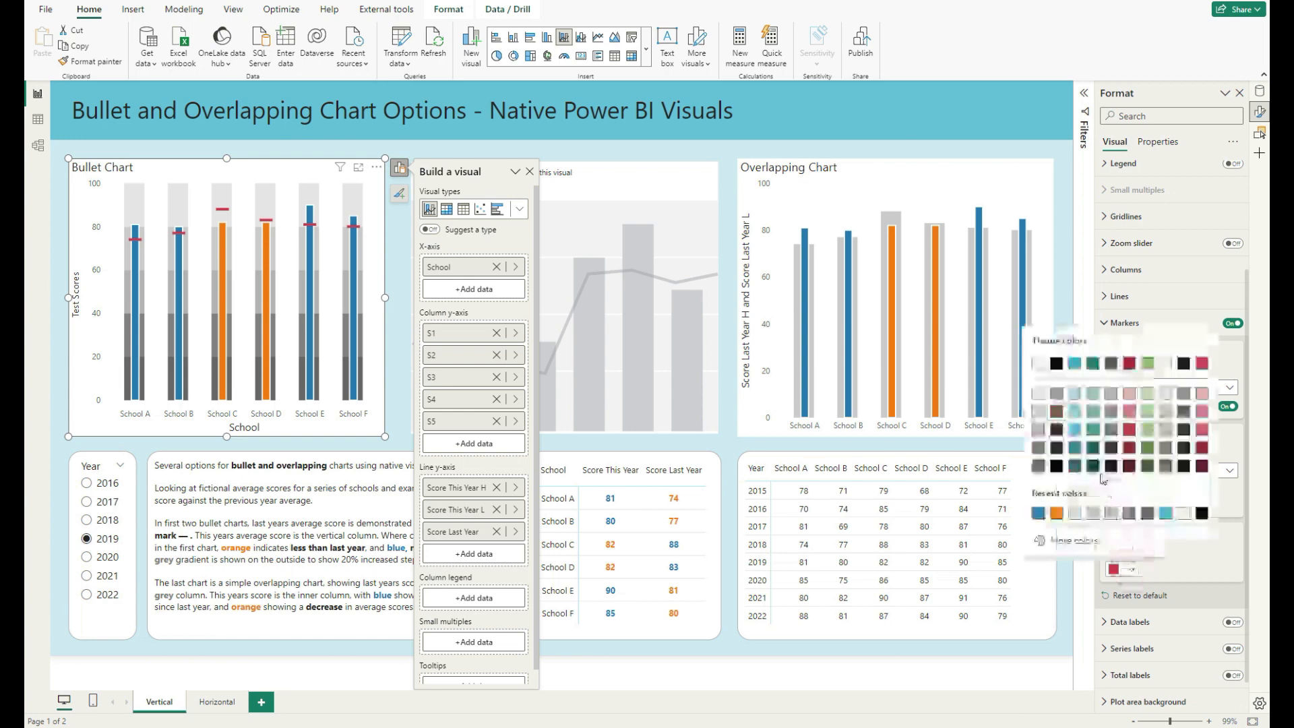
{"action": "left_click", "coordinate": [1059, 365]}
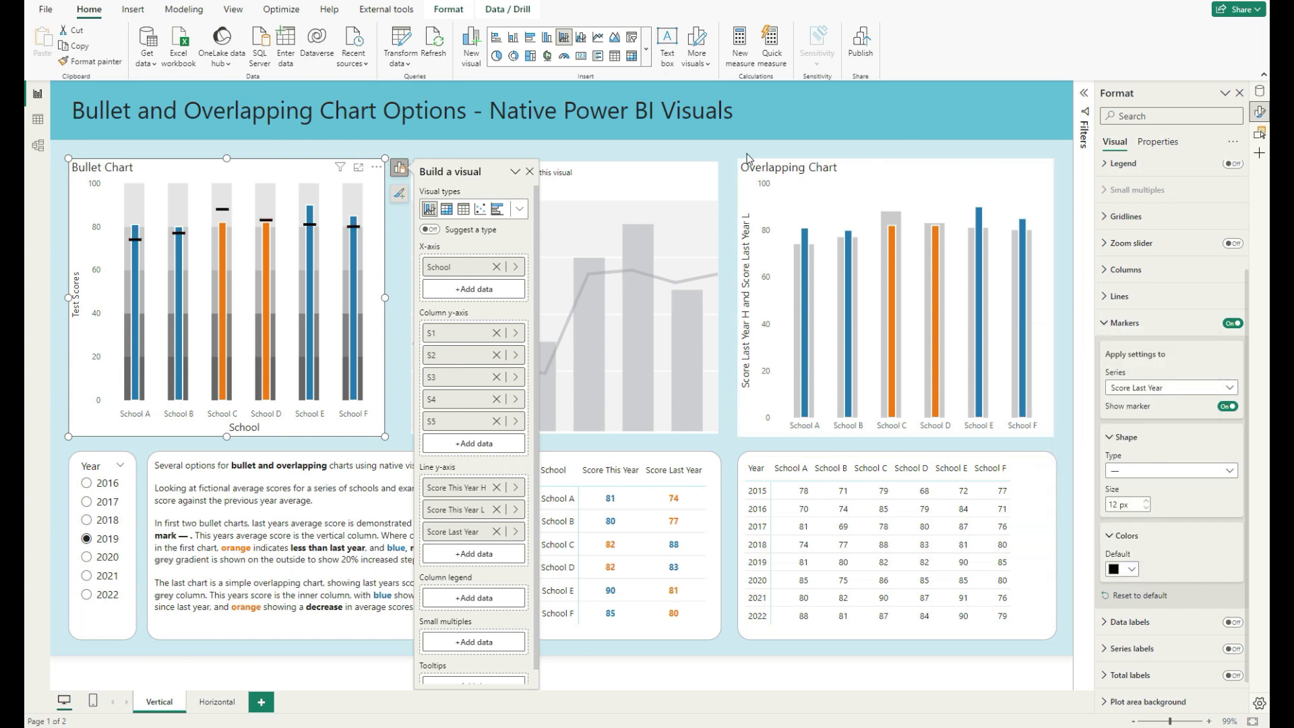
{"action": "left_click", "coordinate": [712, 151]}
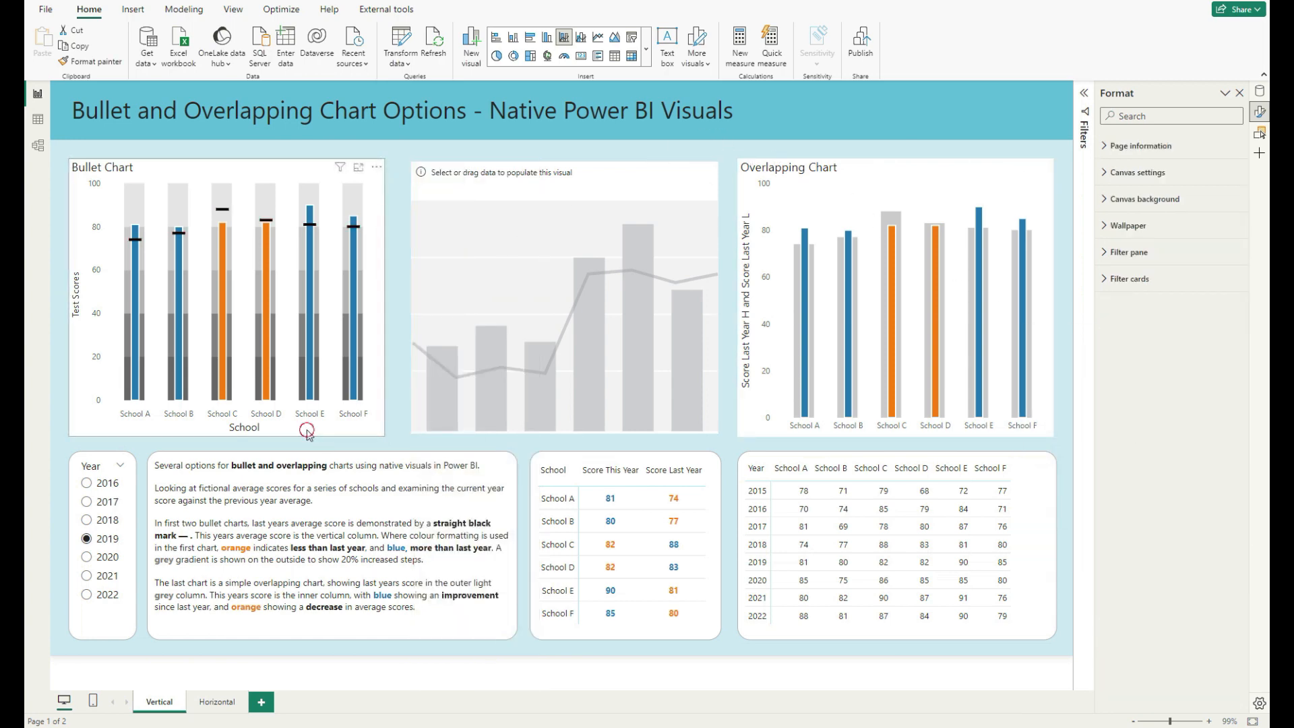
Step: Turn off the Bullet Chart's x-axis title
{"action": "left_click", "coordinate": [1122, 227]}
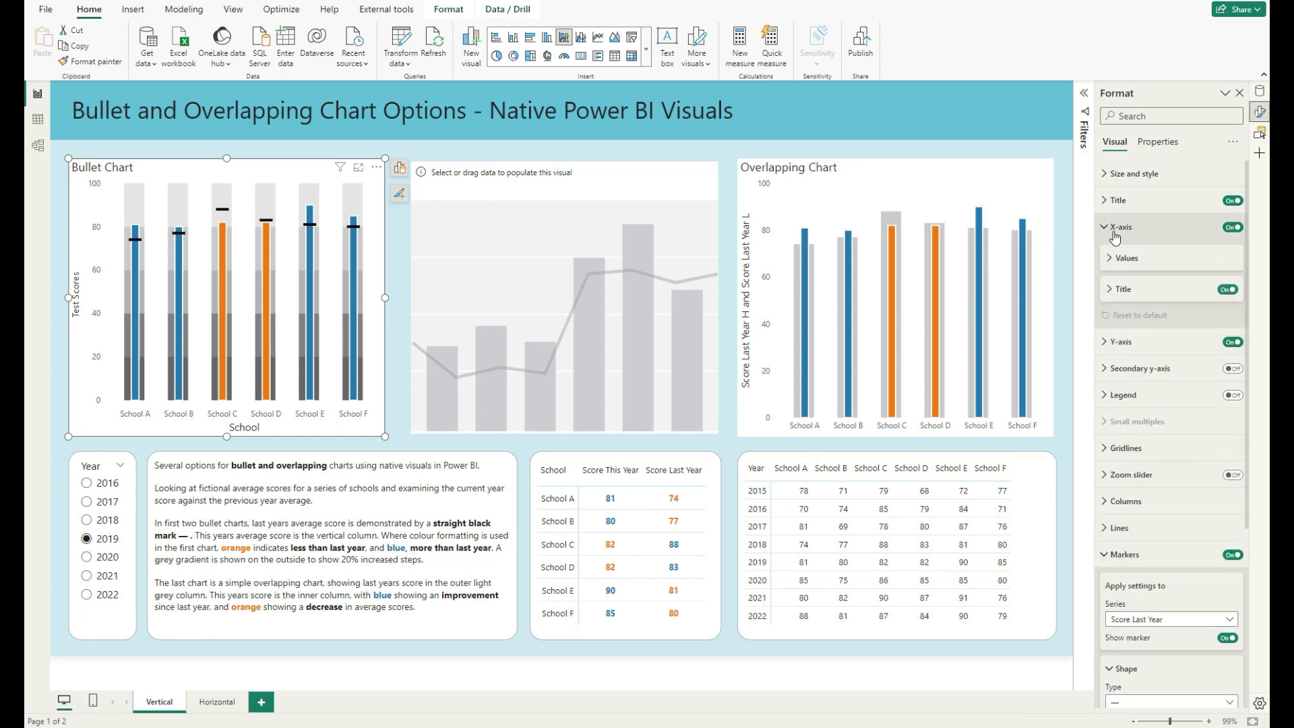
{"action": "left_click", "coordinate": [1228, 290]}
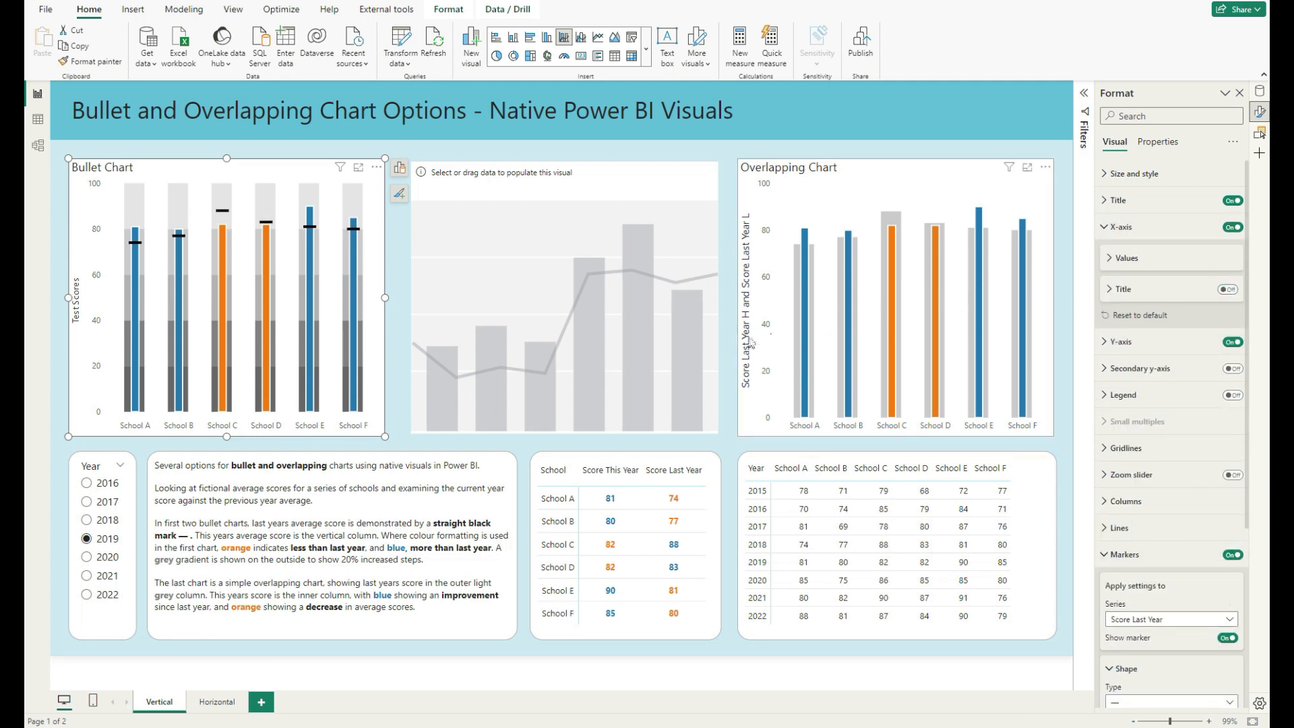
Step: Filter the report page to the year 2018 to check the Bullet Chart with different data
{"action": "left_click", "coordinate": [401, 148]}
{"action": "left_click", "coordinate": [374, 237]}
{"action": "left_click", "coordinate": [102, 528]}
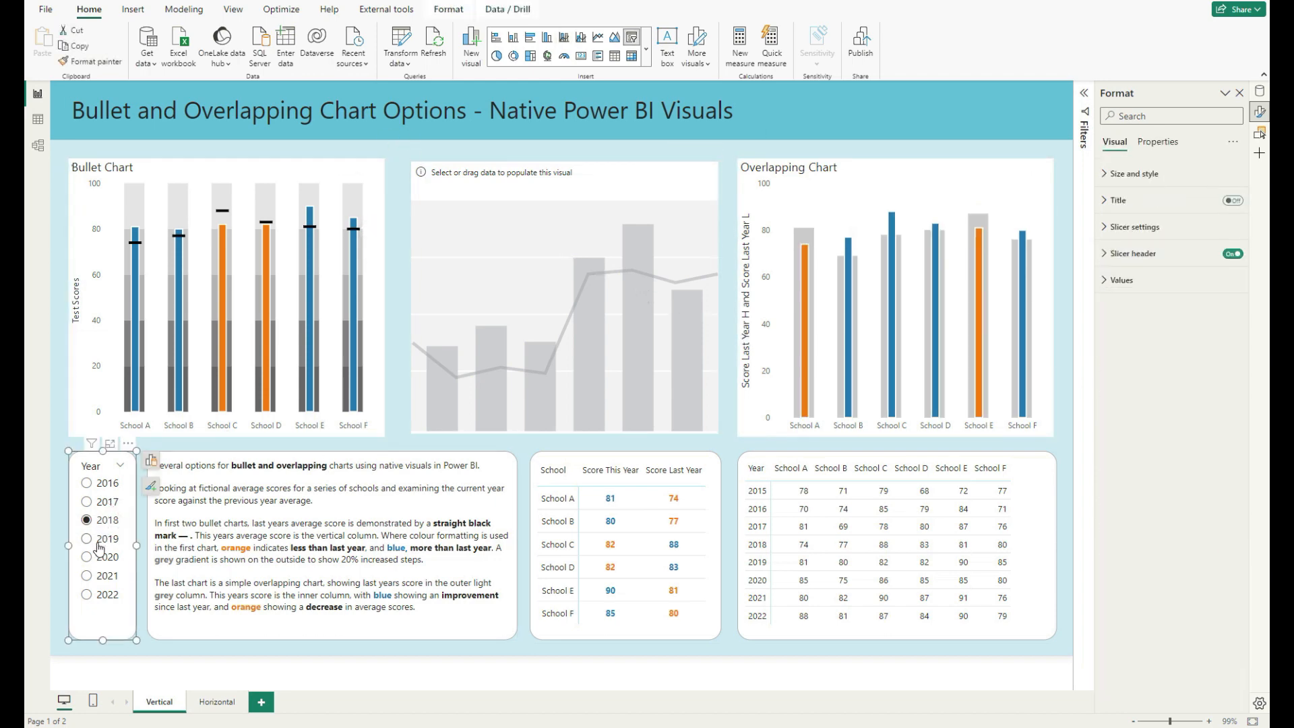
Step: Compare the charts on the Vertical page by switching the Year slicer through 2021, 2018, 2017 and 2018, finishing on 2019
{"action": "left_click", "coordinate": [98, 577]}
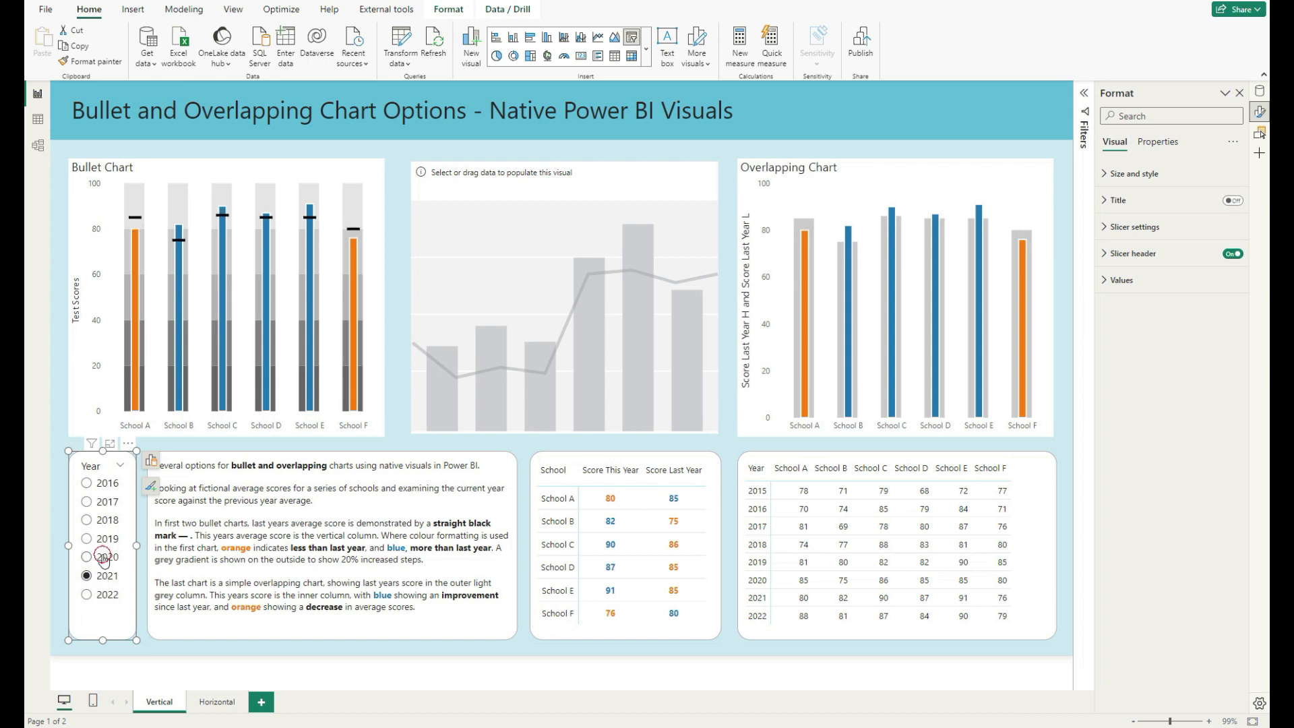
{"action": "left_click", "coordinate": [100, 519]}
{"action": "left_click", "coordinate": [107, 501]}
{"action": "left_click", "coordinate": [108, 519]}
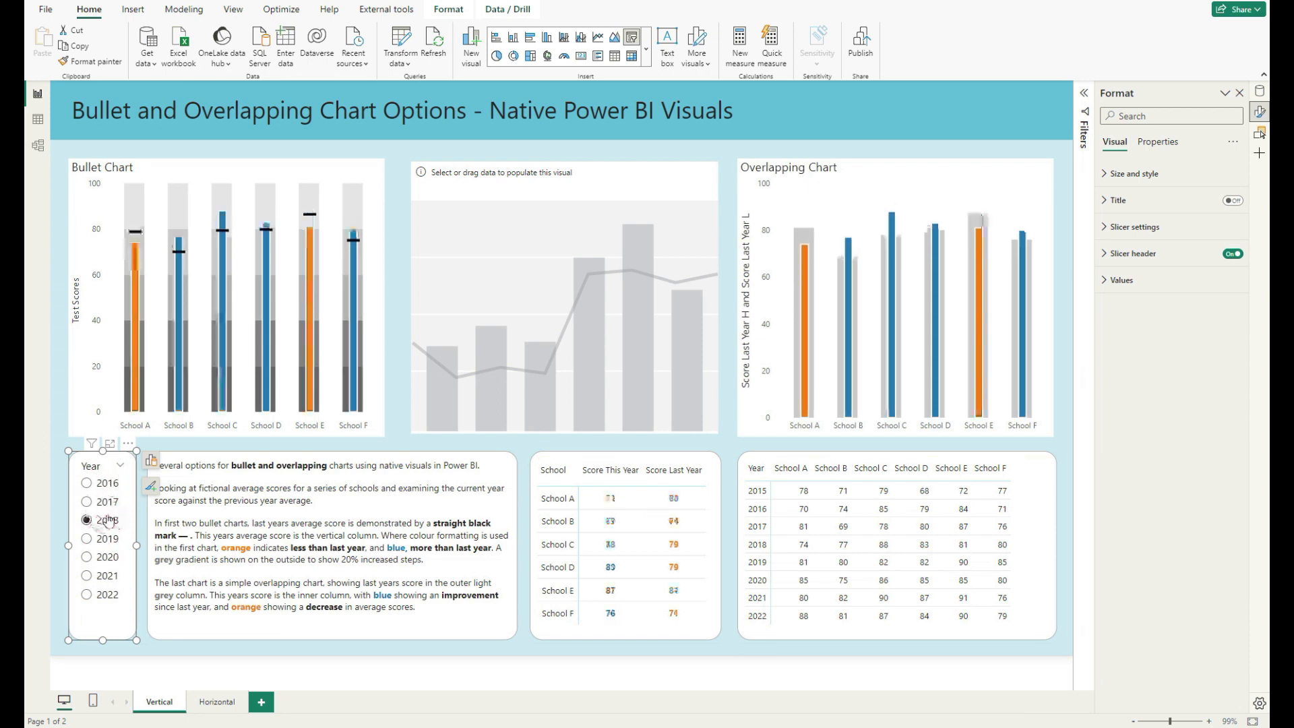
{"action": "left_click", "coordinate": [105, 538]}
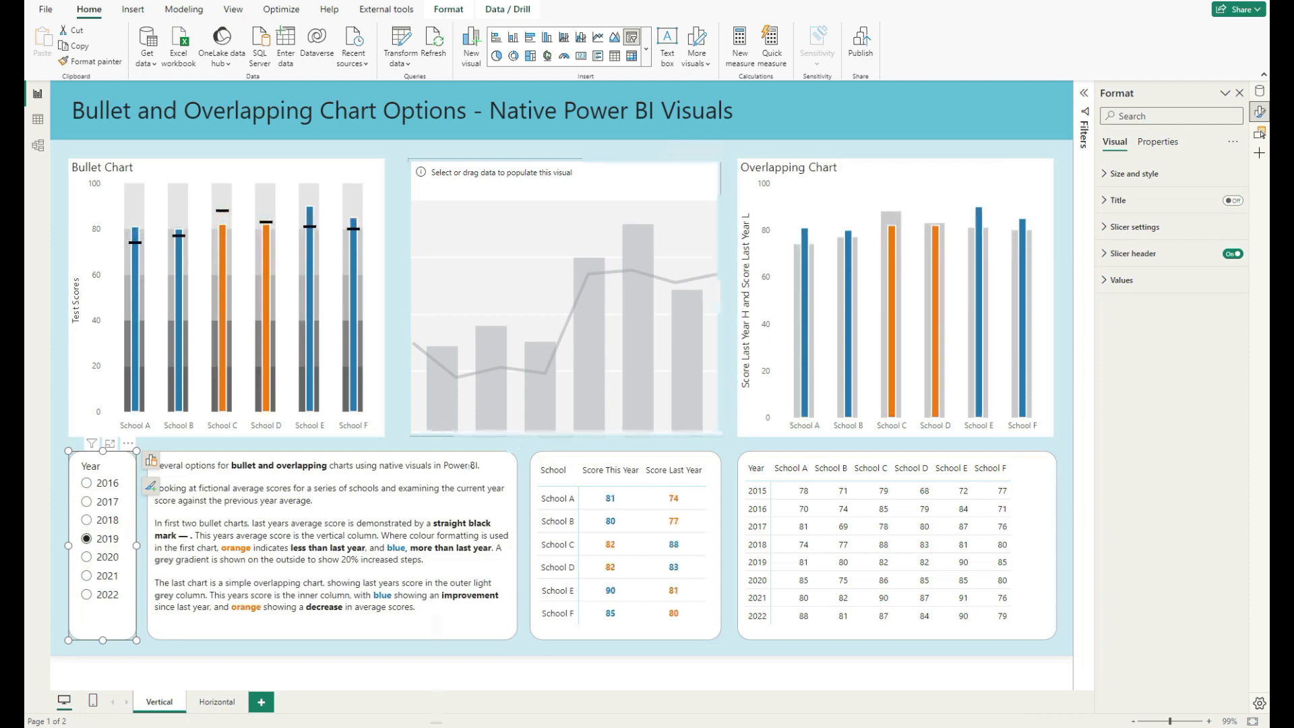
Step: Switch to the finished reference report and inspect the field setup of the Unformatted Bullet Chart on the Vertical page
{"action": "mouse_move", "coordinate": [452, 726]}
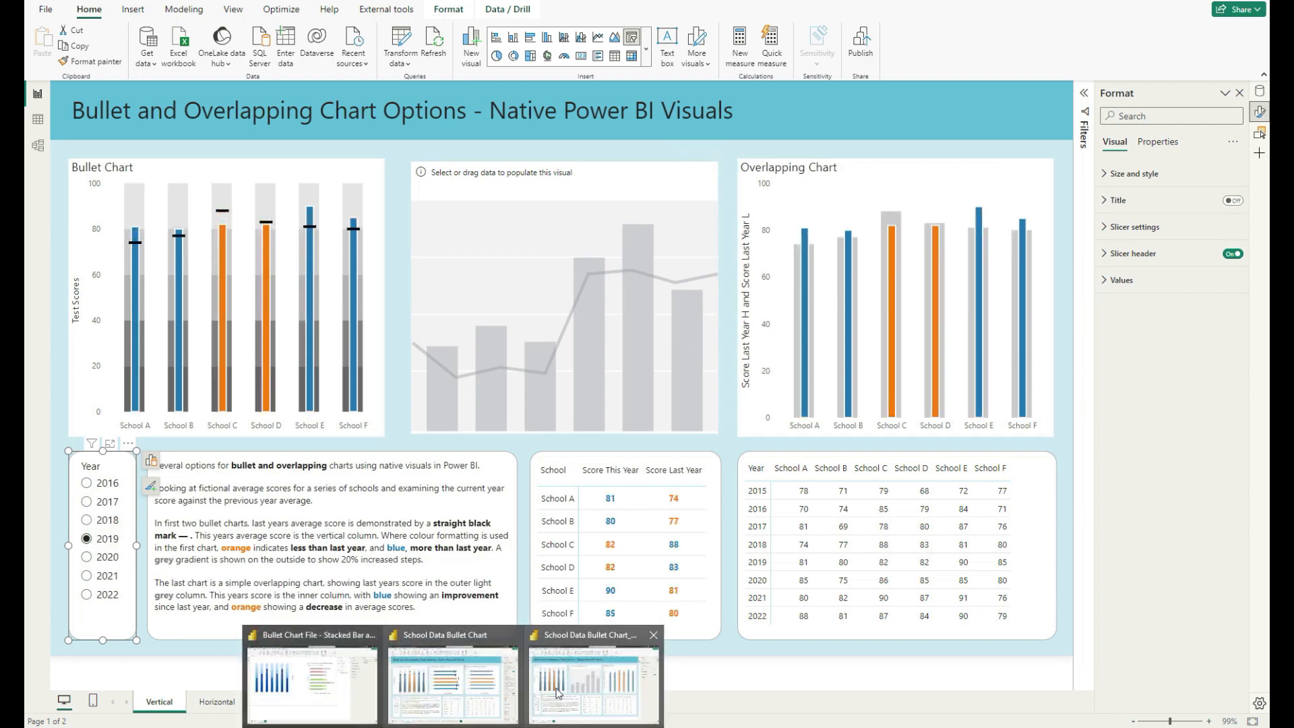
{"action": "left_click", "coordinate": [594, 695]}
{"action": "left_click", "coordinate": [158, 706]}
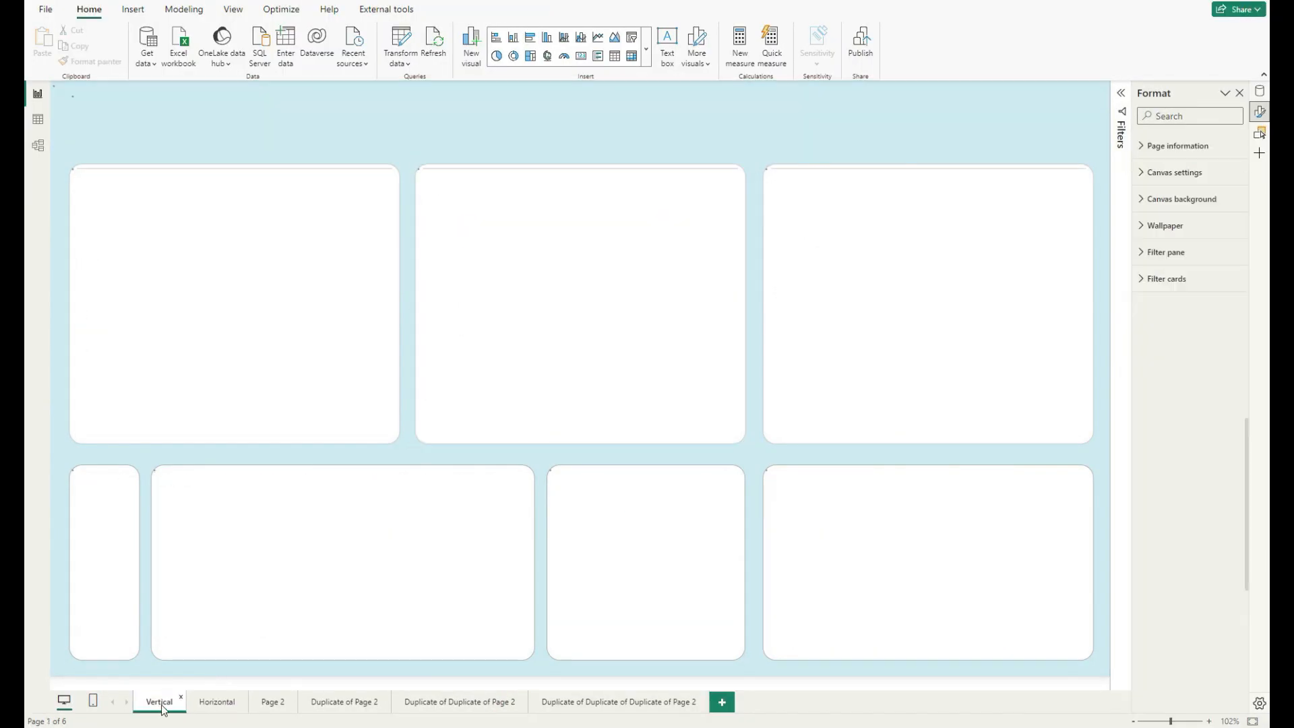
{"action": "left_click", "coordinate": [532, 375]}
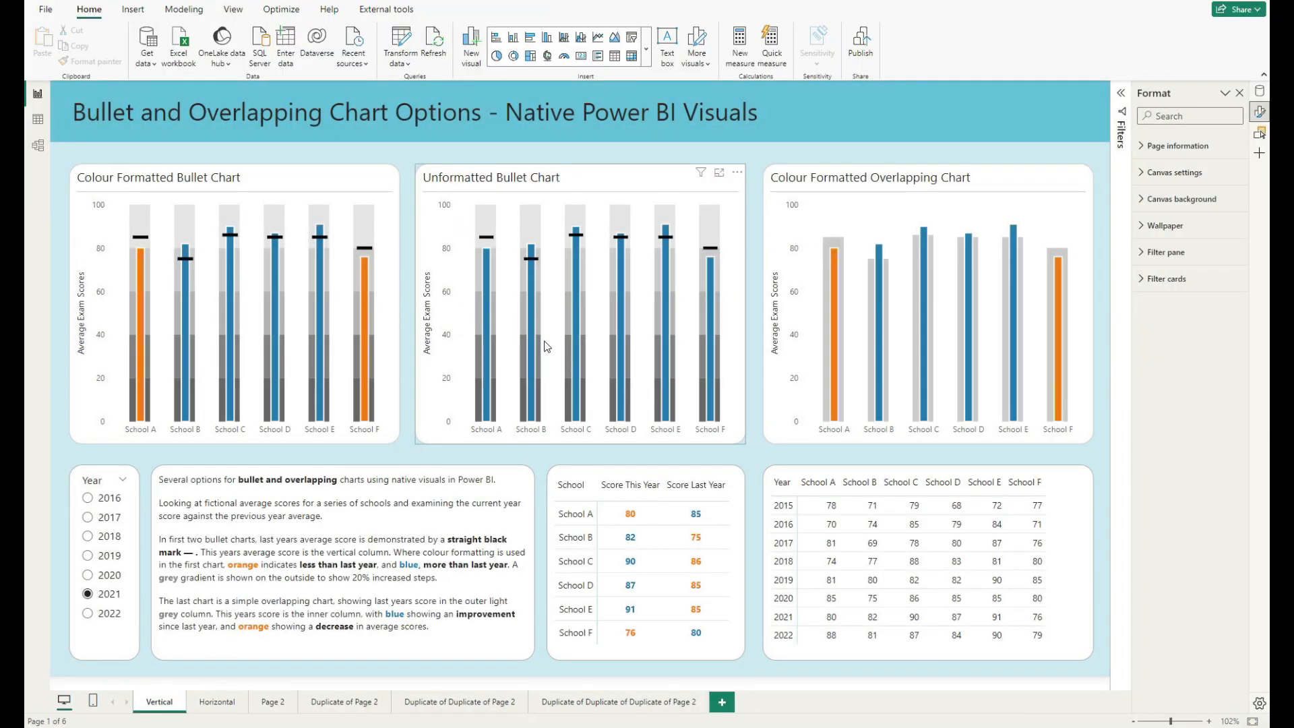
{"action": "left_click", "coordinate": [552, 301]}
{"action": "left_click", "coordinate": [758, 174]}
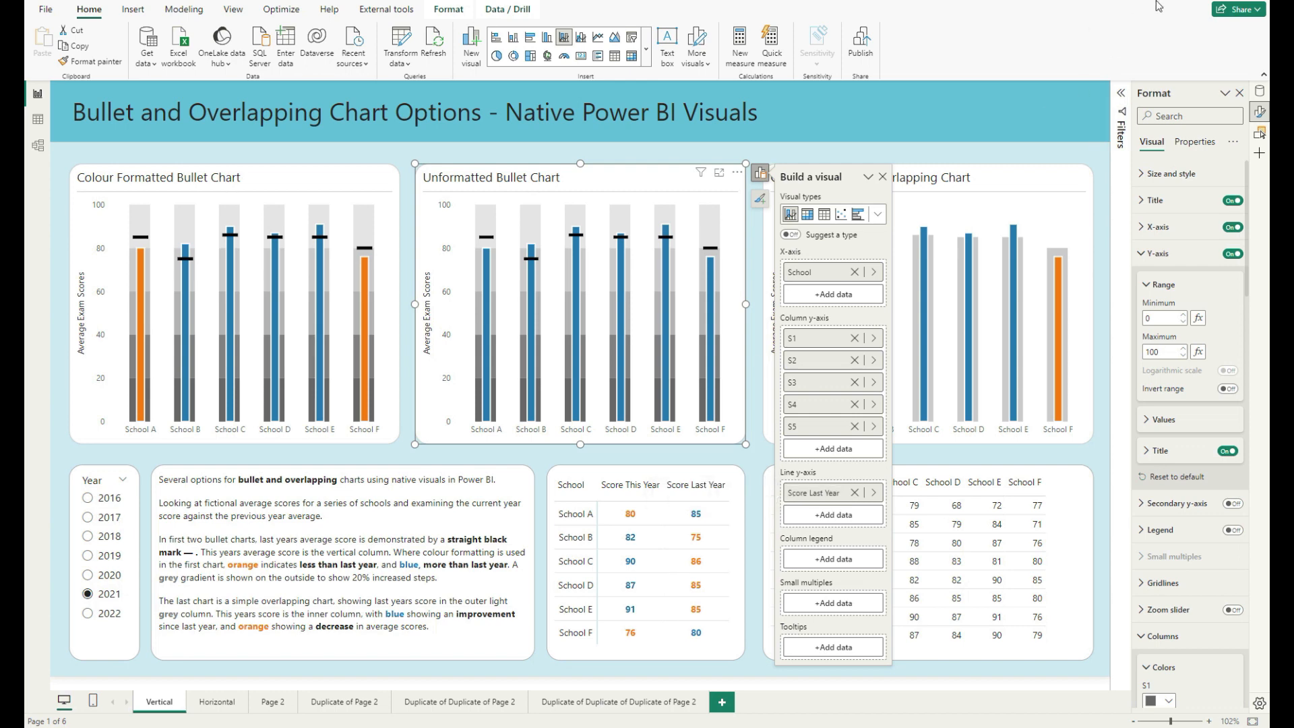
Step: Examine the visual types and field setups of the target line and overlapping charts on the reference report's Horizontal page
{"action": "left_click", "coordinate": [216, 702]}
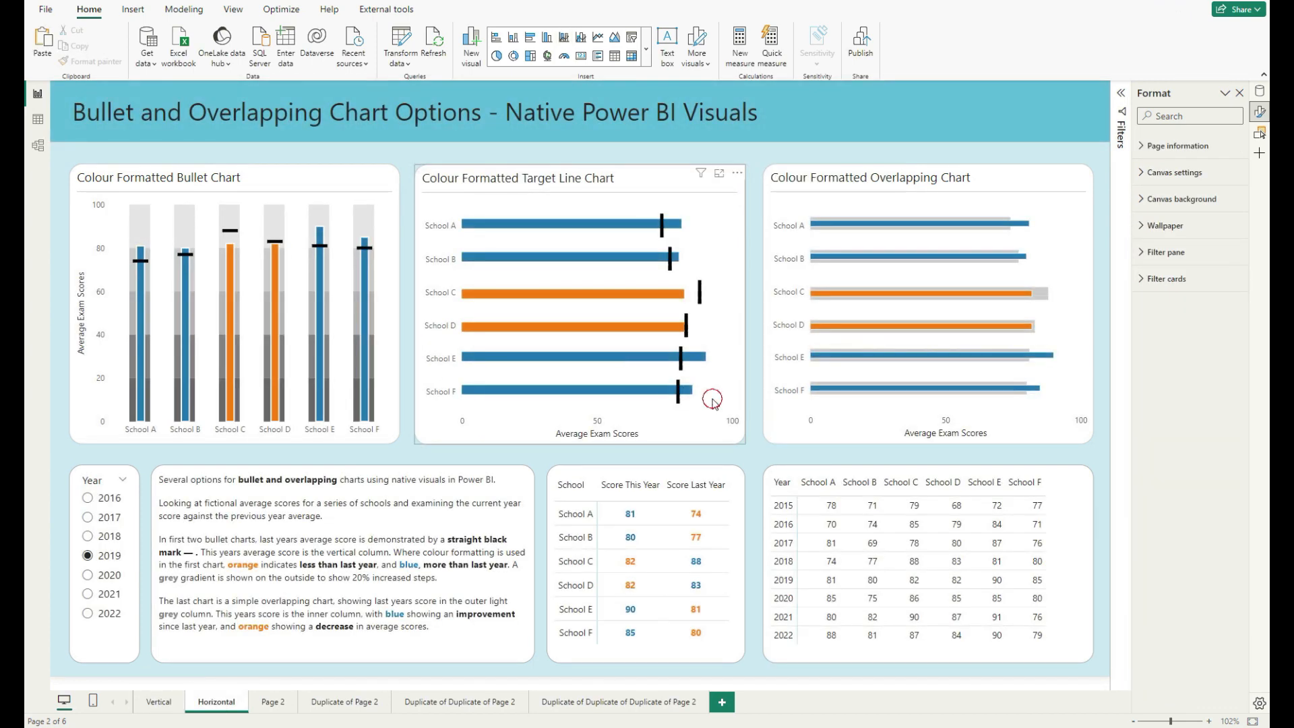
{"action": "left_click", "coordinate": [715, 404]}
{"action": "left_click", "coordinate": [792, 419]}
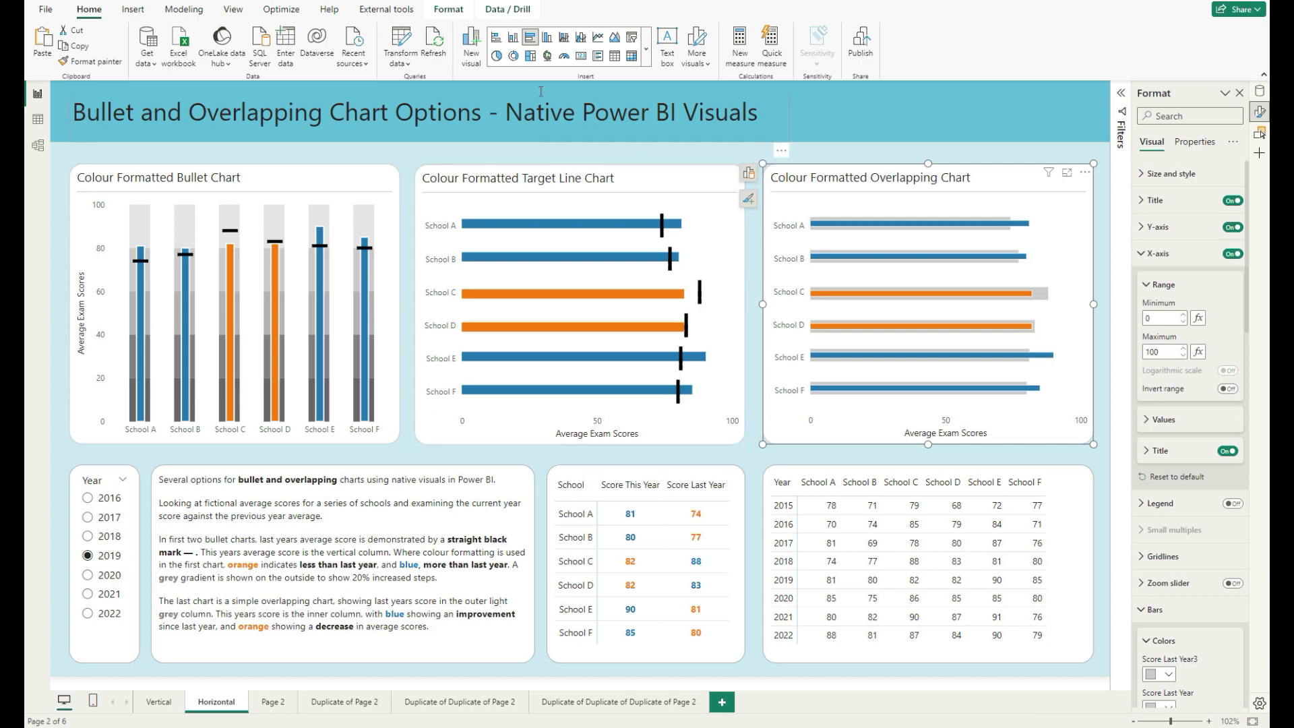
{"action": "left_click", "coordinate": [646, 58]}
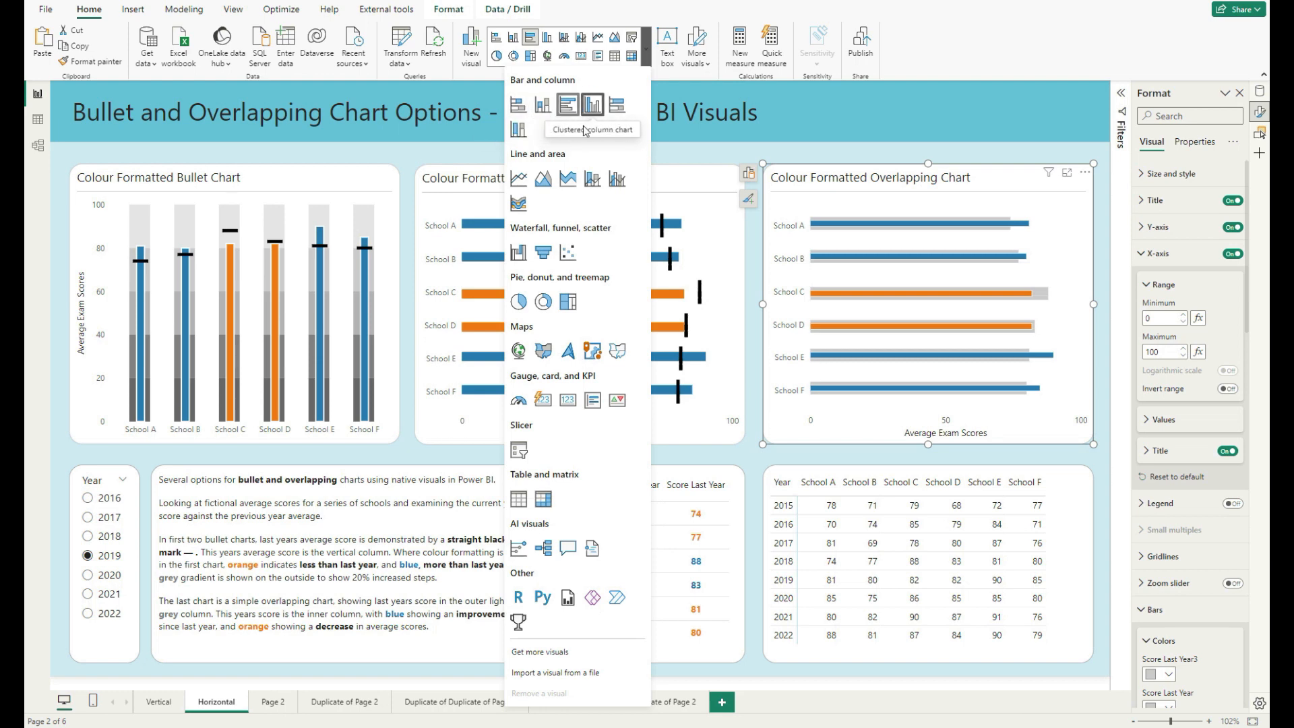
{"action": "left_click", "coordinate": [706, 229]}
{"action": "left_click", "coordinate": [759, 173]}
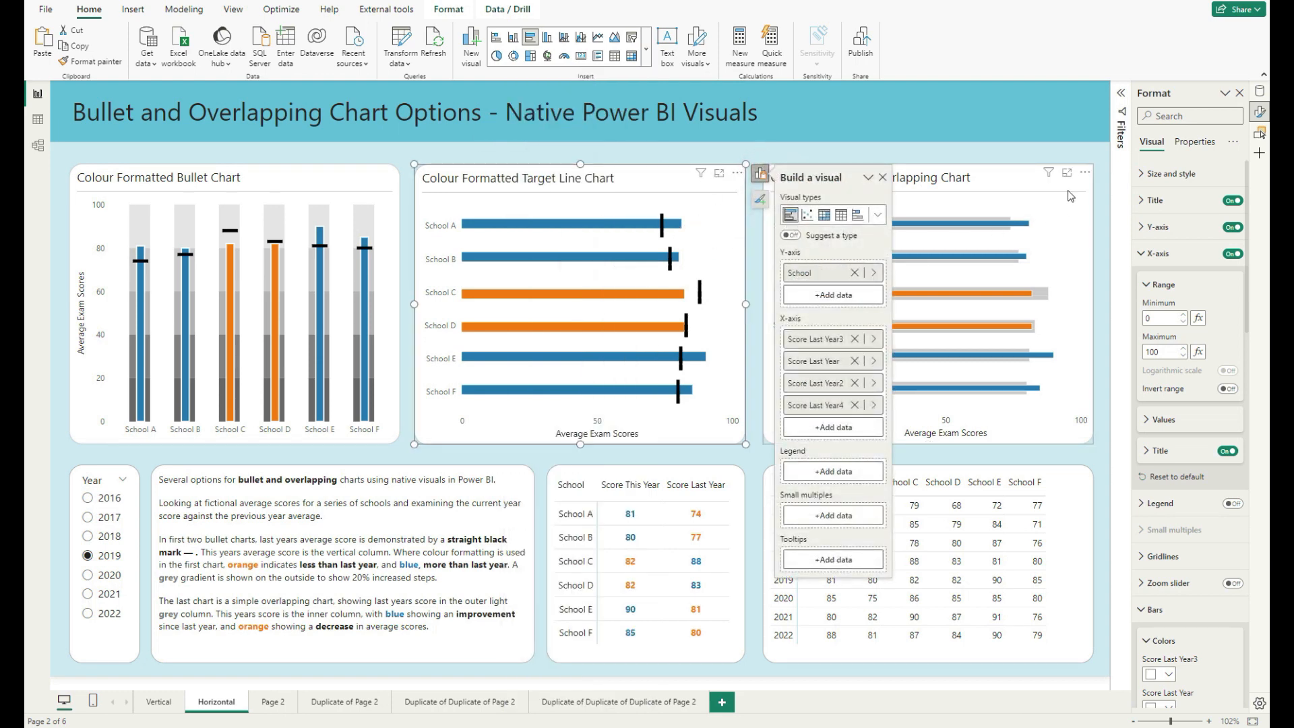
{"action": "left_click", "coordinate": [1087, 219]}
{"action": "left_click", "coordinate": [750, 175]}
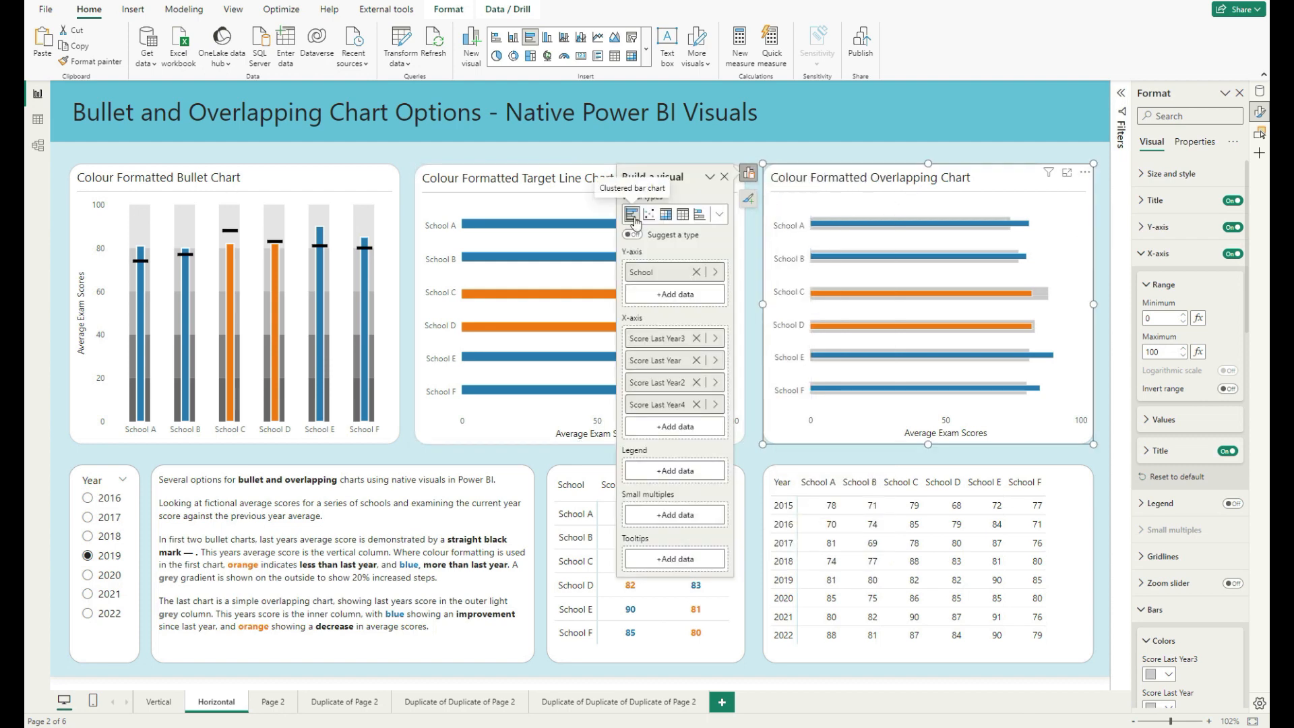
{"action": "left_click", "coordinate": [816, 155]}
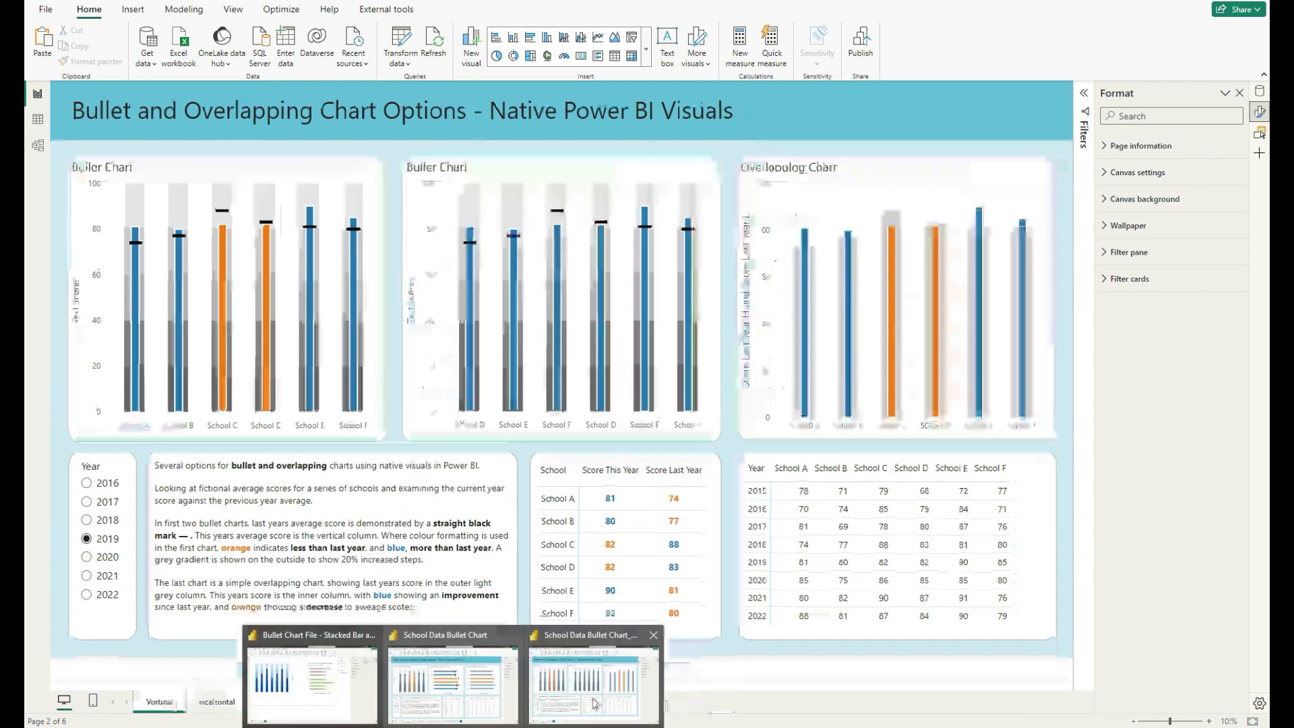
Step: Return to the working report's Horizontal page and add School from SchoolScores to the middle bar chart's Y-axis
{"action": "left_click", "coordinate": [449, 685]}
{"action": "left_click", "coordinate": [217, 701]}
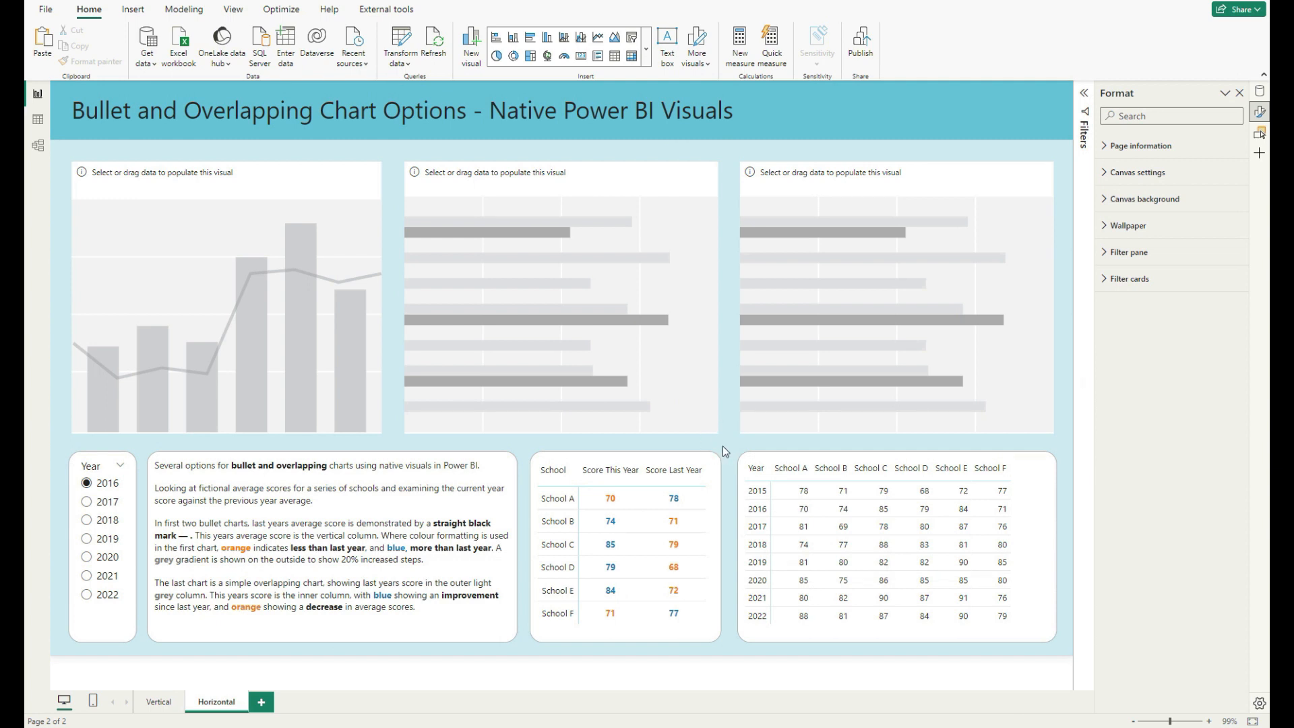
{"action": "left_click", "coordinate": [682, 335]}
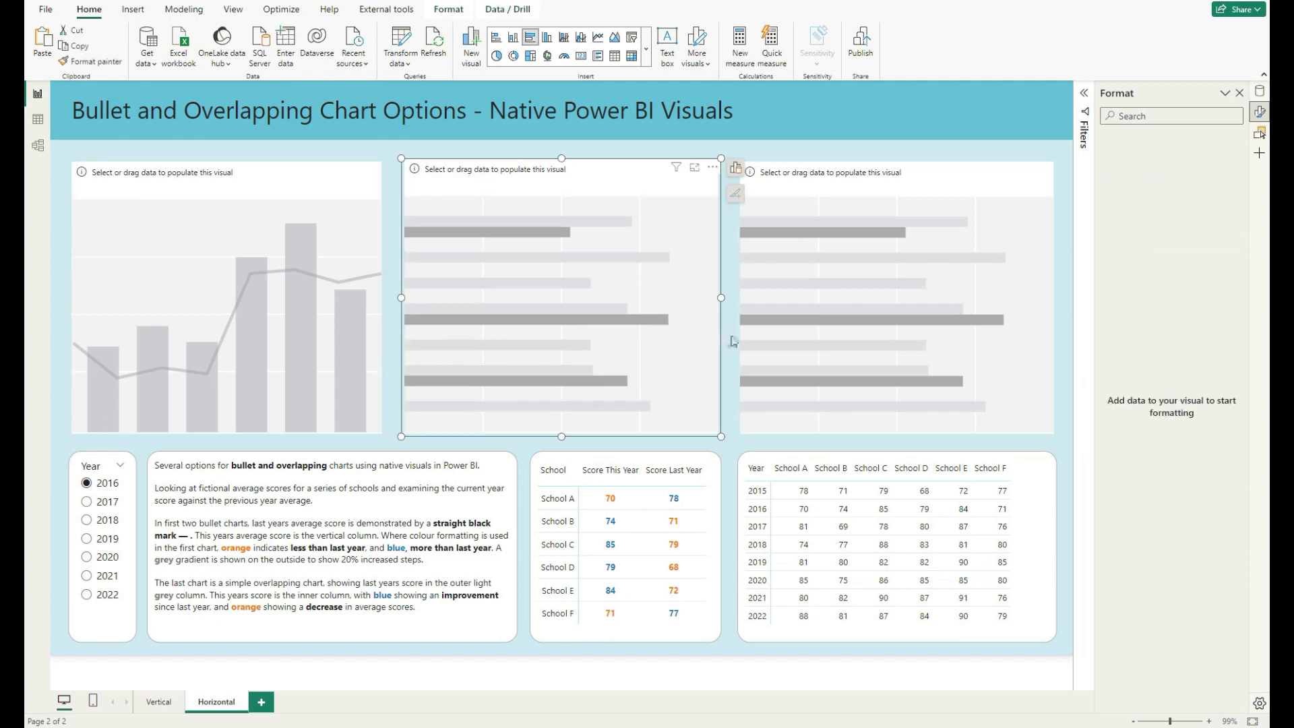
{"action": "left_click", "coordinate": [735, 167]}
{"action": "left_click", "coordinate": [801, 265]}
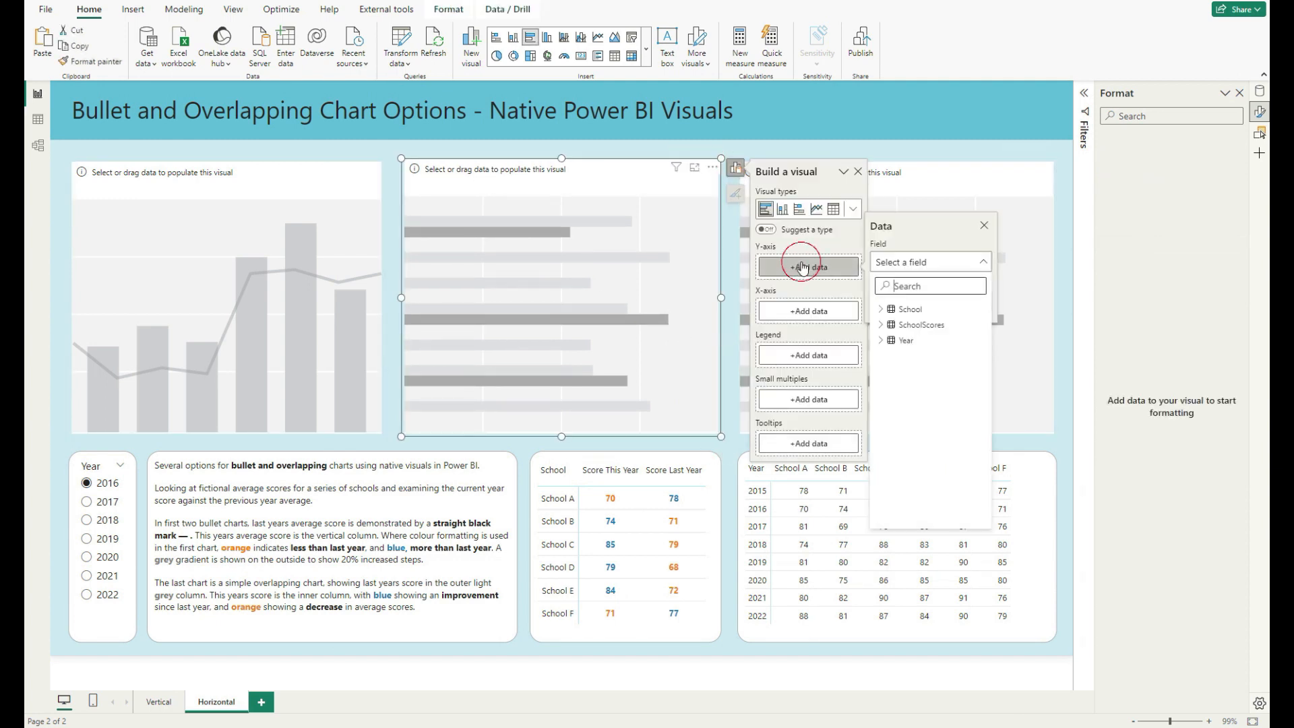
{"action": "type", "text": "sch"}
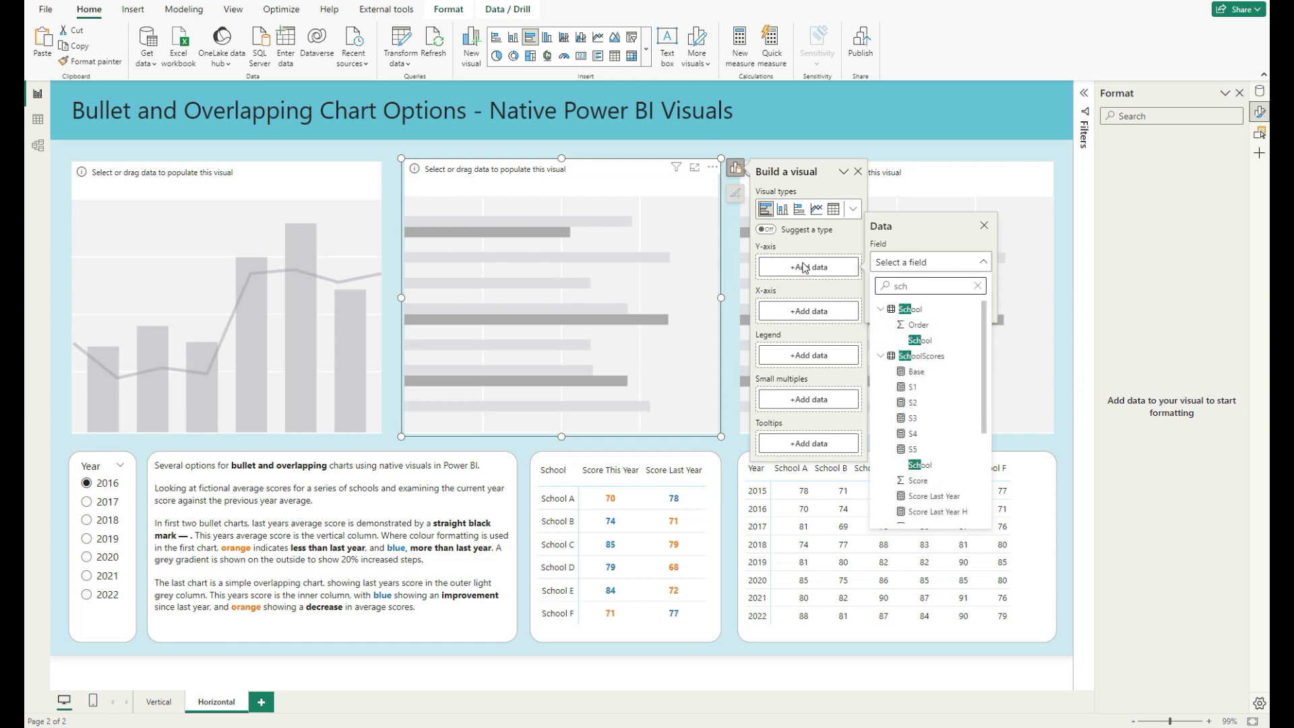
{"action": "left_click", "coordinate": [920, 464]}
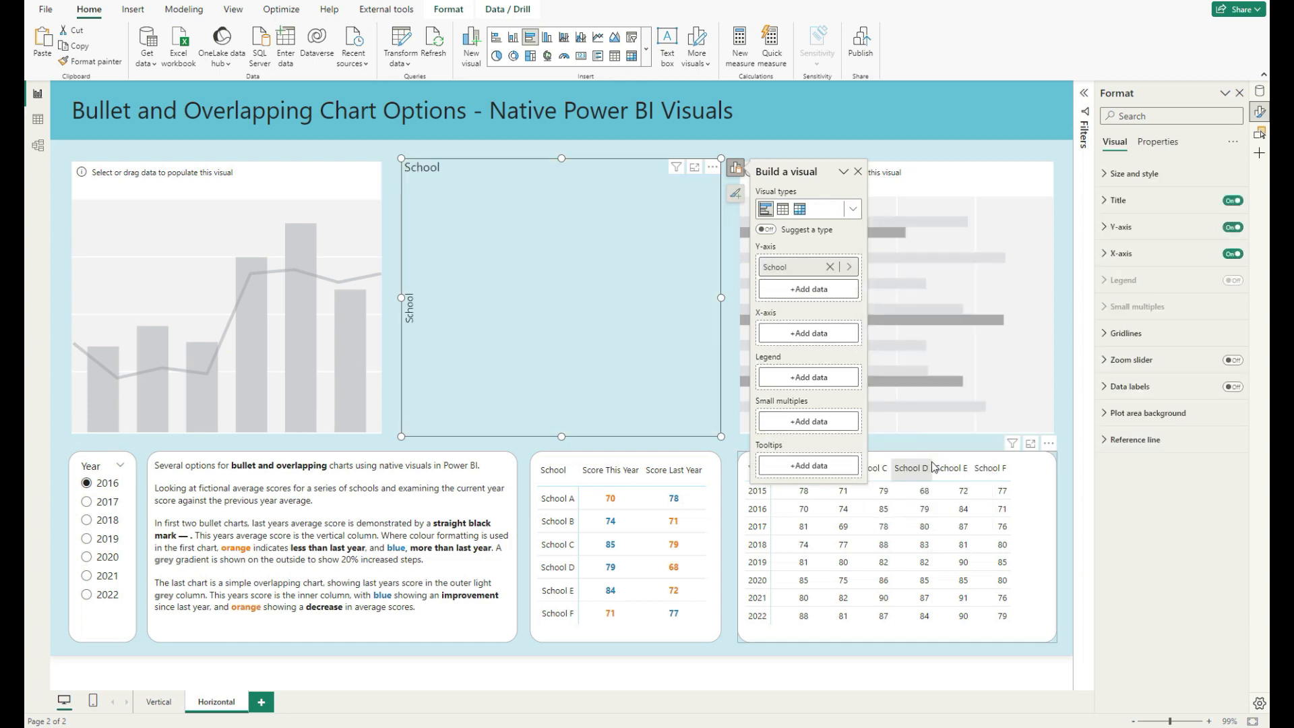
Step: Add School from the SchoolScores table to the Y-axis of the rightmost empty bar chart
{"action": "left_click", "coordinate": [954, 272]}
{"action": "left_click", "coordinate": [723, 168]}
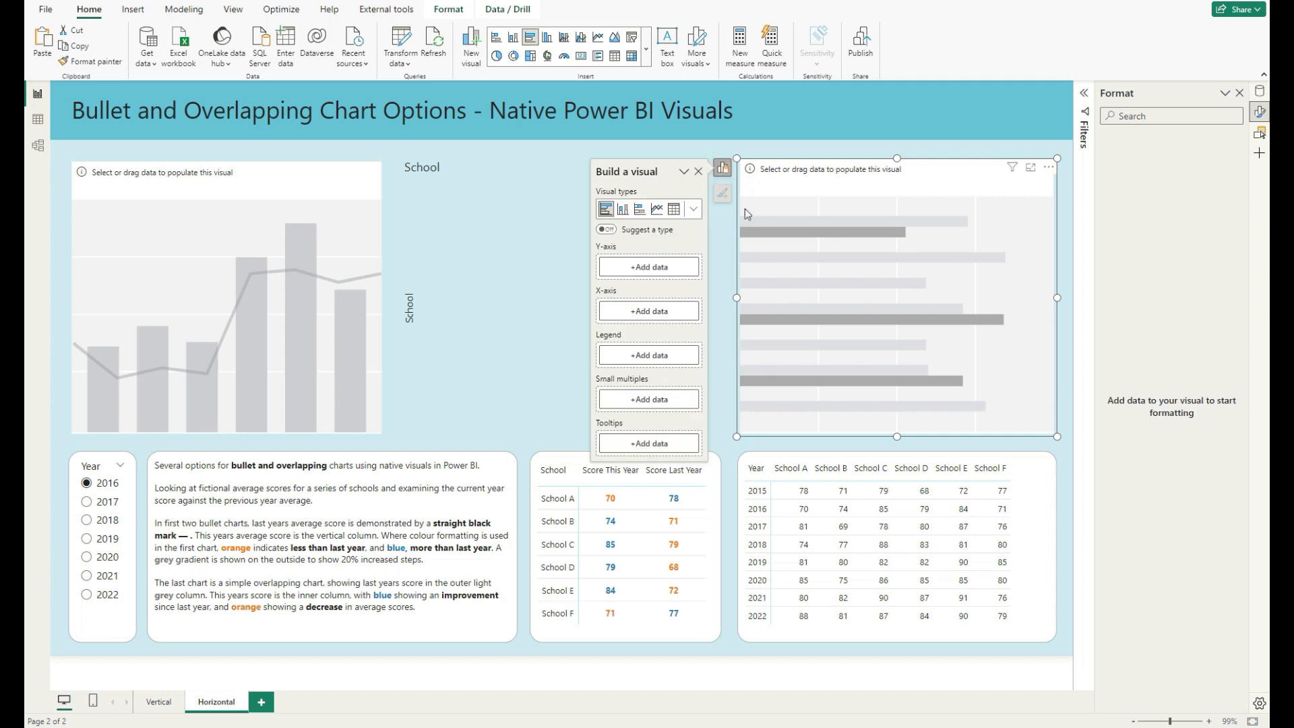
{"action": "left_click", "coordinate": [648, 266]}
{"action": "left_click", "coordinate": [750, 285]}
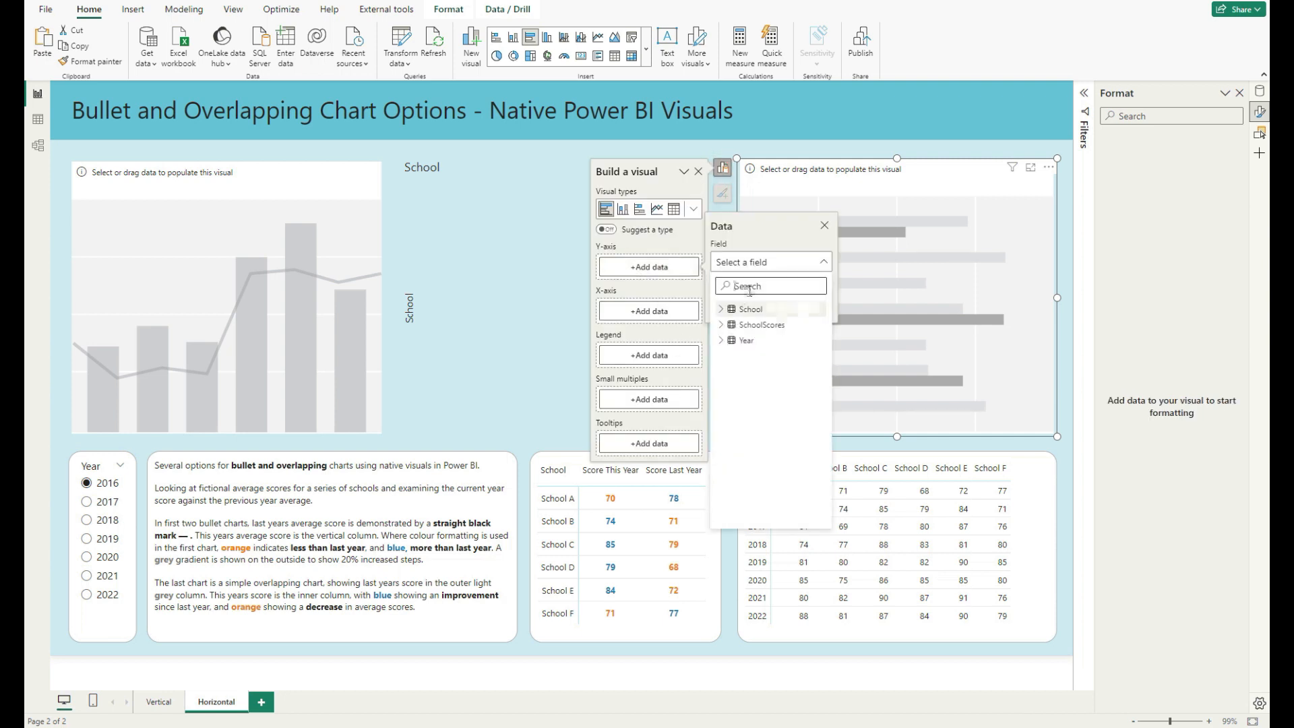
{"action": "type", "text": "sch"}
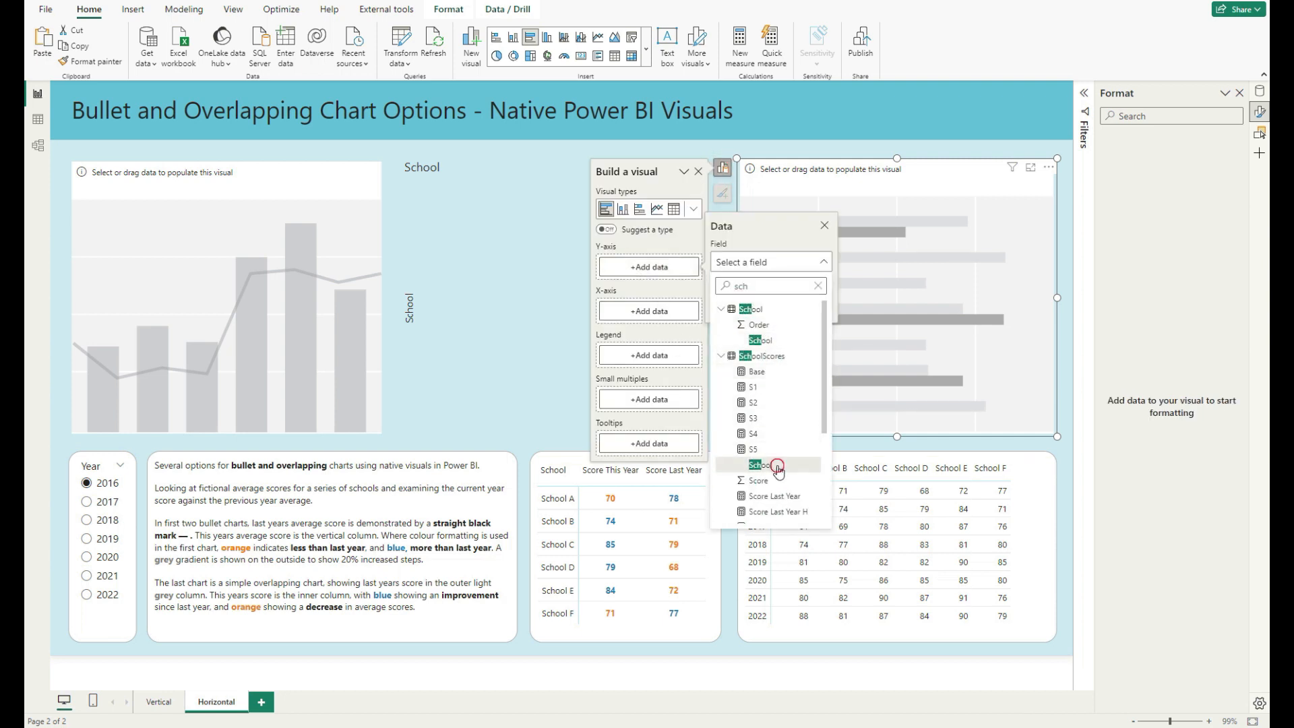
{"action": "left_click", "coordinate": [761, 465]}
Step: Set the background transparency of both bar charts to 0%
{"action": "left_click", "coordinate": [547, 270]}
{"action": "left_click", "coordinate": [818, 260], "text": "ctrl"}
{"action": "left_click", "coordinate": [1139, 174]}
{"action": "left_click", "coordinate": [1148, 421]}
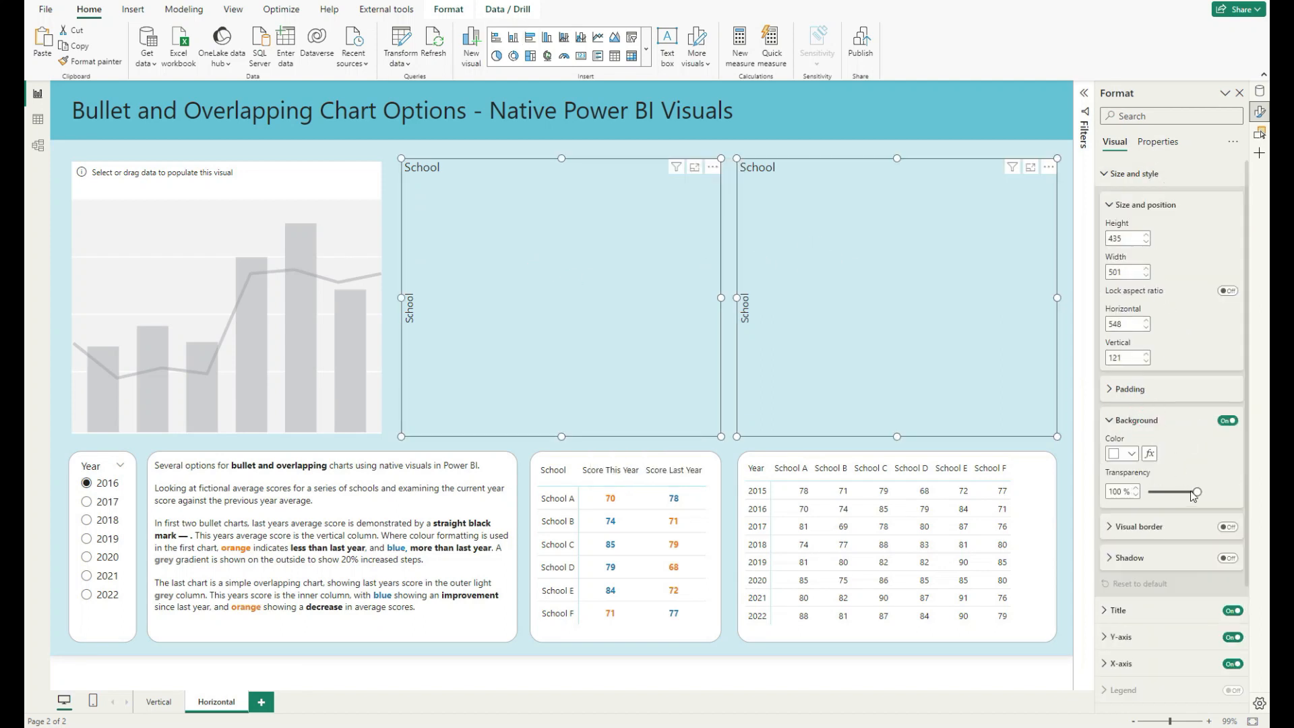
{"action": "left_click_drag", "start_coordinate": [1194, 492], "coordinate": [1146, 492]}
{"action": "left_click", "coordinate": [787, 152]}
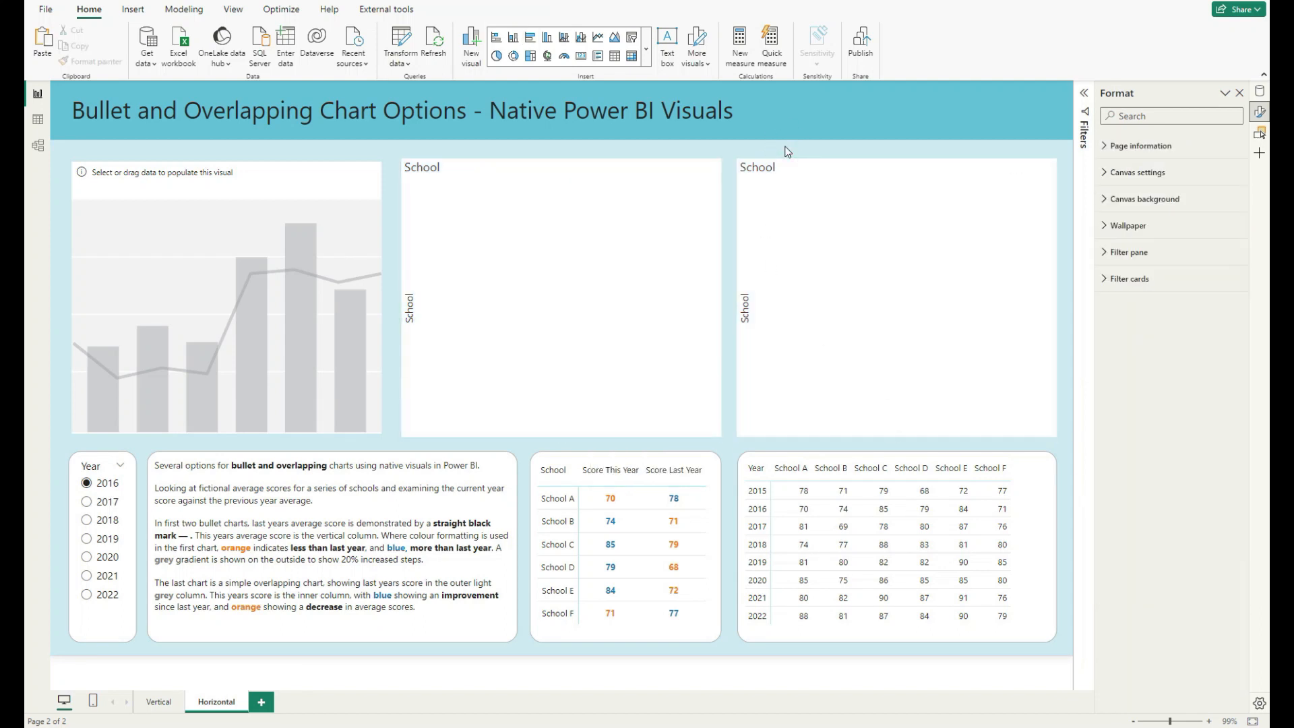
Step: Add the Score Last Year measure to the X-axis of the rightmost bar chart
{"action": "left_click", "coordinate": [676, 246]}
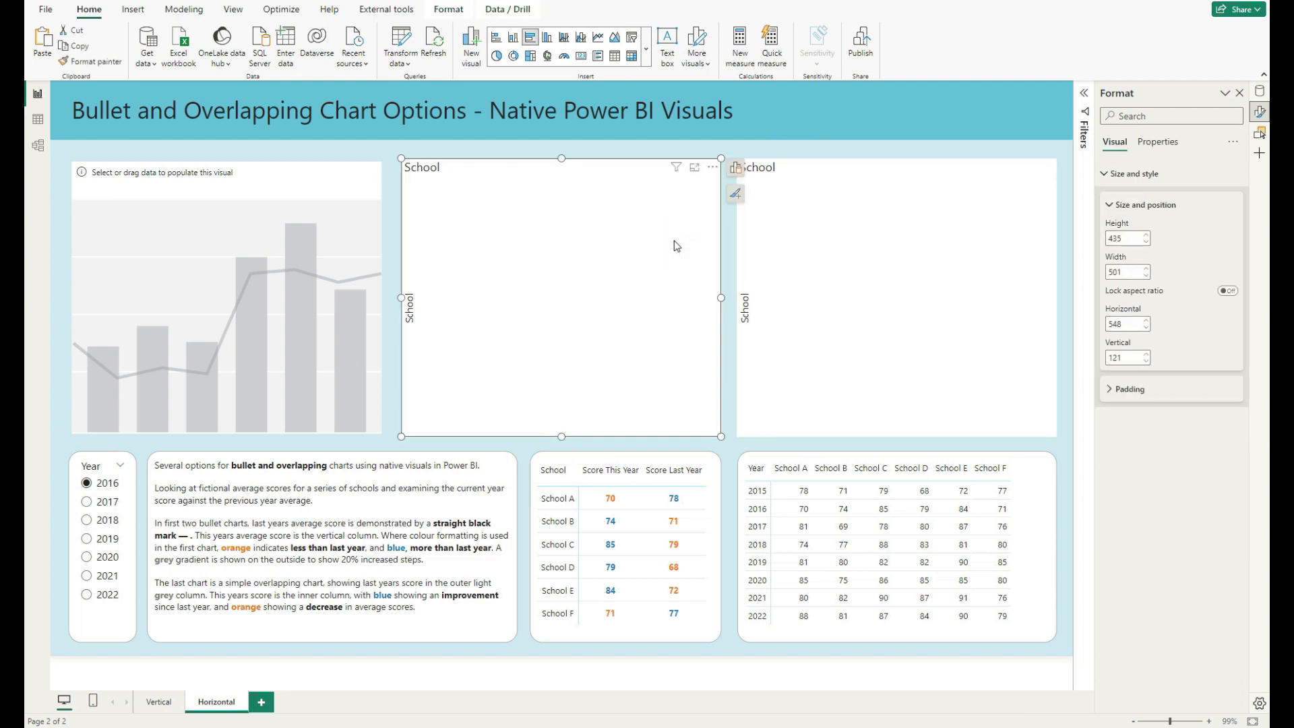
{"action": "left_click", "coordinate": [761, 249]}
{"action": "left_click", "coordinate": [1259, 92]}
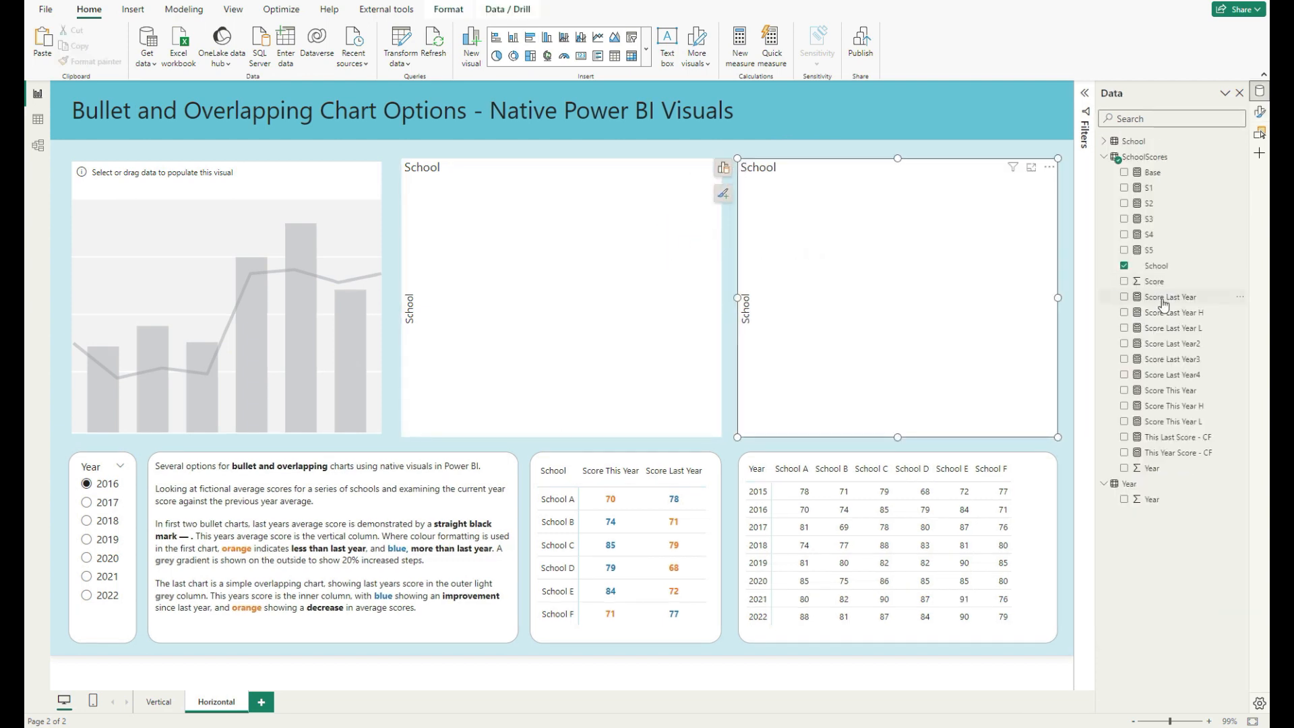
{"action": "left_click", "coordinate": [723, 168]}
{"action": "left_click_drag", "start_coordinate": [1173, 304], "coordinate": [652, 333]}
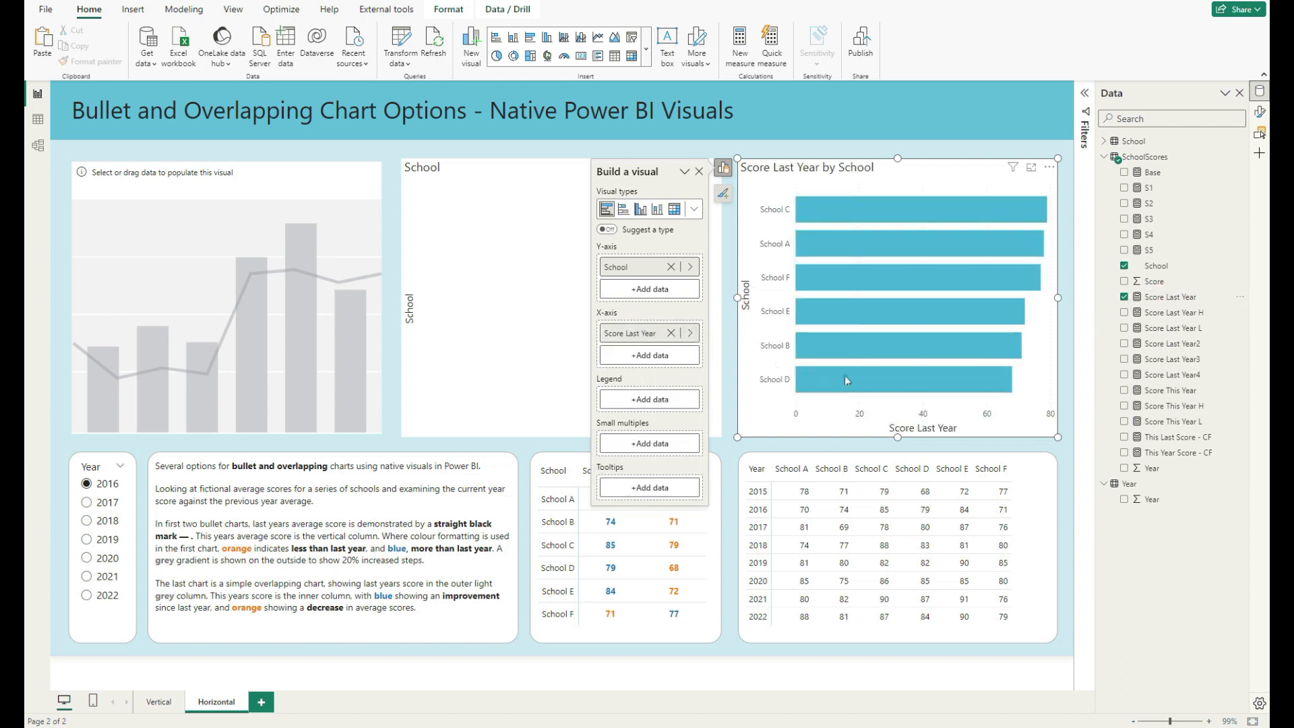
Step: Sort the Score Last Year bar chart by School in ascending order
{"action": "left_click", "coordinate": [1049, 166]}
{"action": "mouse_move", "coordinate": [1088, 244]}
{"action": "left_click", "coordinate": [997, 245]}
{"action": "left_click", "coordinate": [1049, 167]}
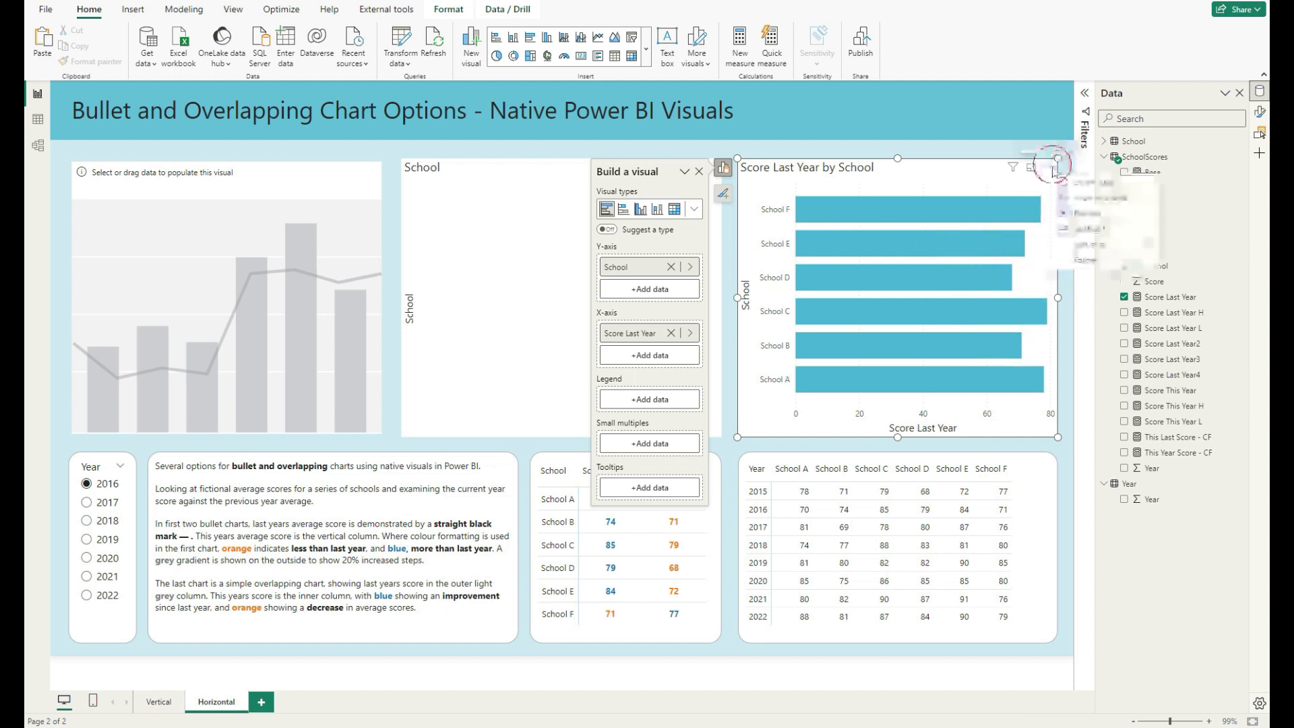
{"action": "mouse_move", "coordinate": [1123, 246]}
{"action": "left_click", "coordinate": [977, 288]}
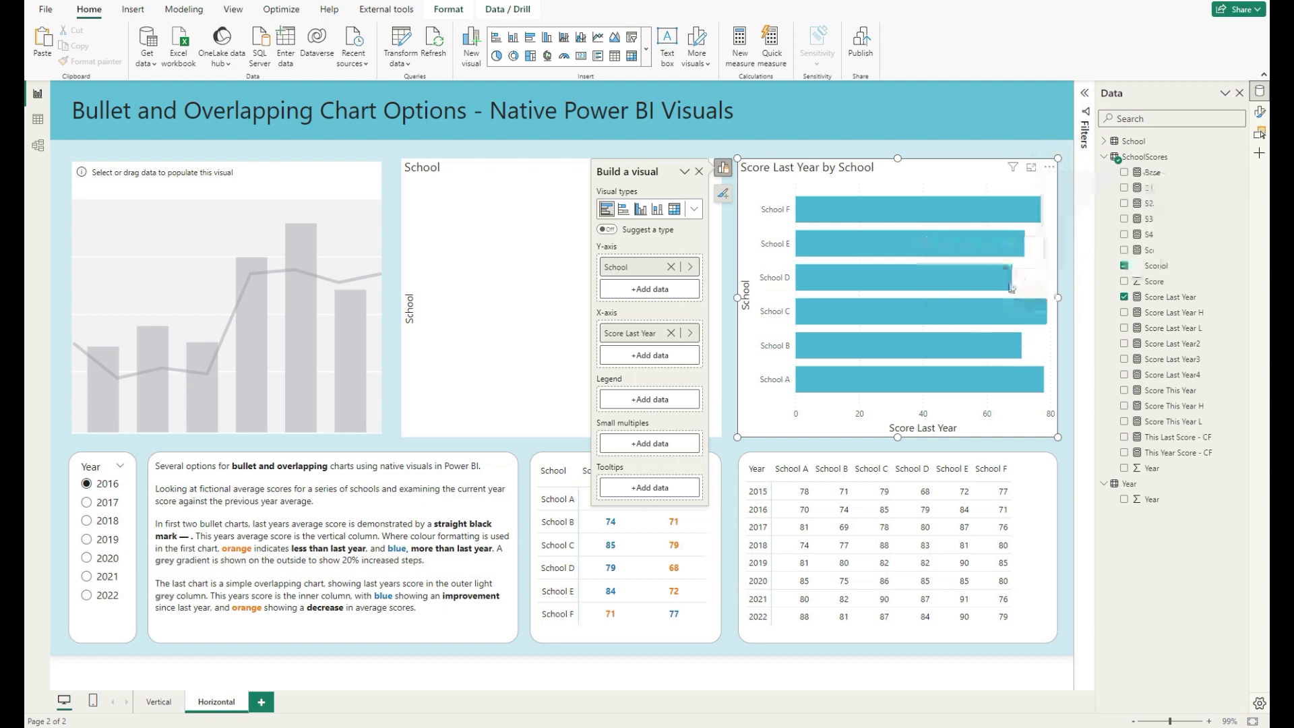
Step: Set the X-axis range maximum of the Score Last Year bar chart to 100
{"action": "left_click", "coordinate": [1259, 111]}
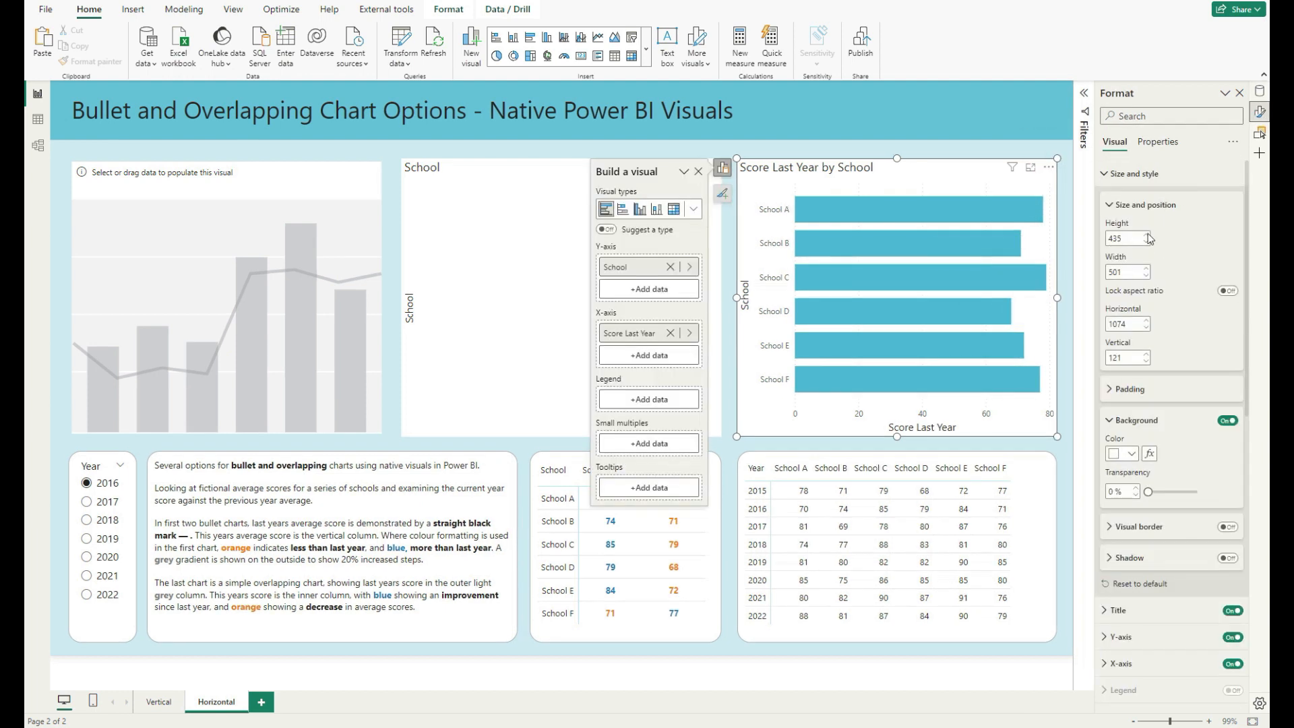
{"action": "left_click", "coordinate": [1132, 174]}
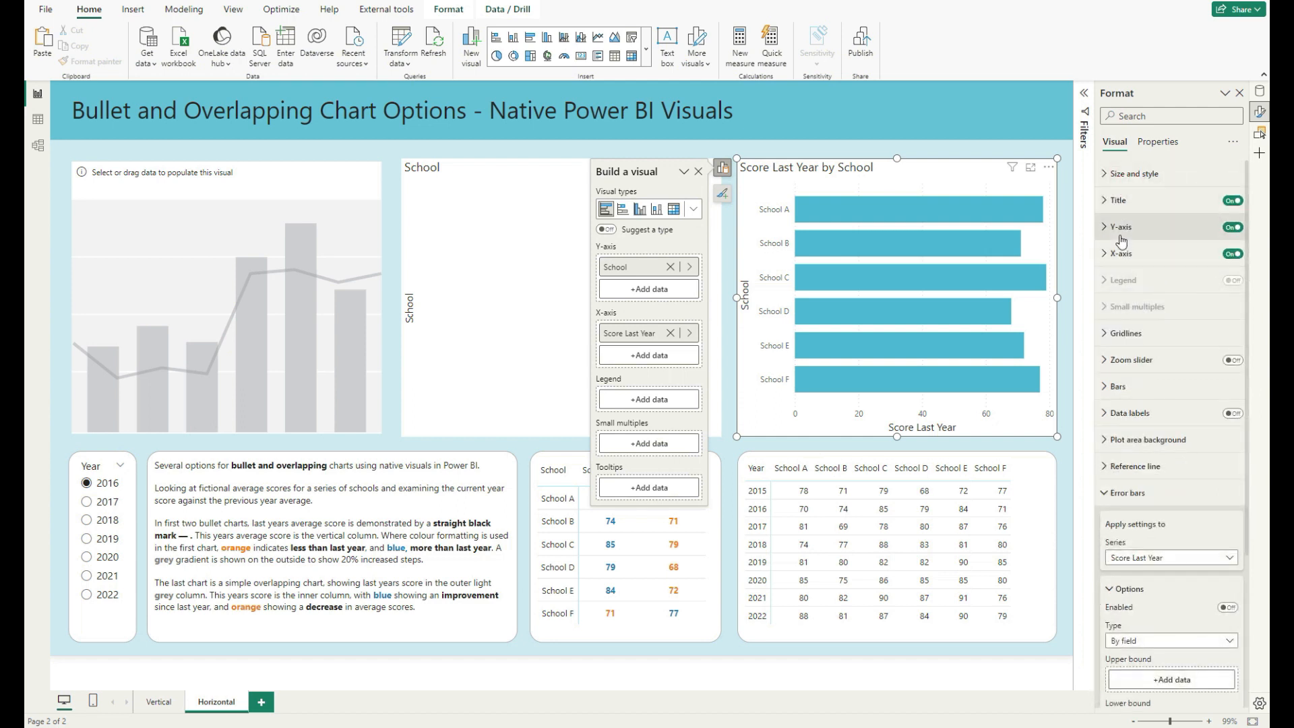
{"action": "left_click", "coordinate": [1120, 254]}
{"action": "left_click", "coordinate": [1123, 350]}
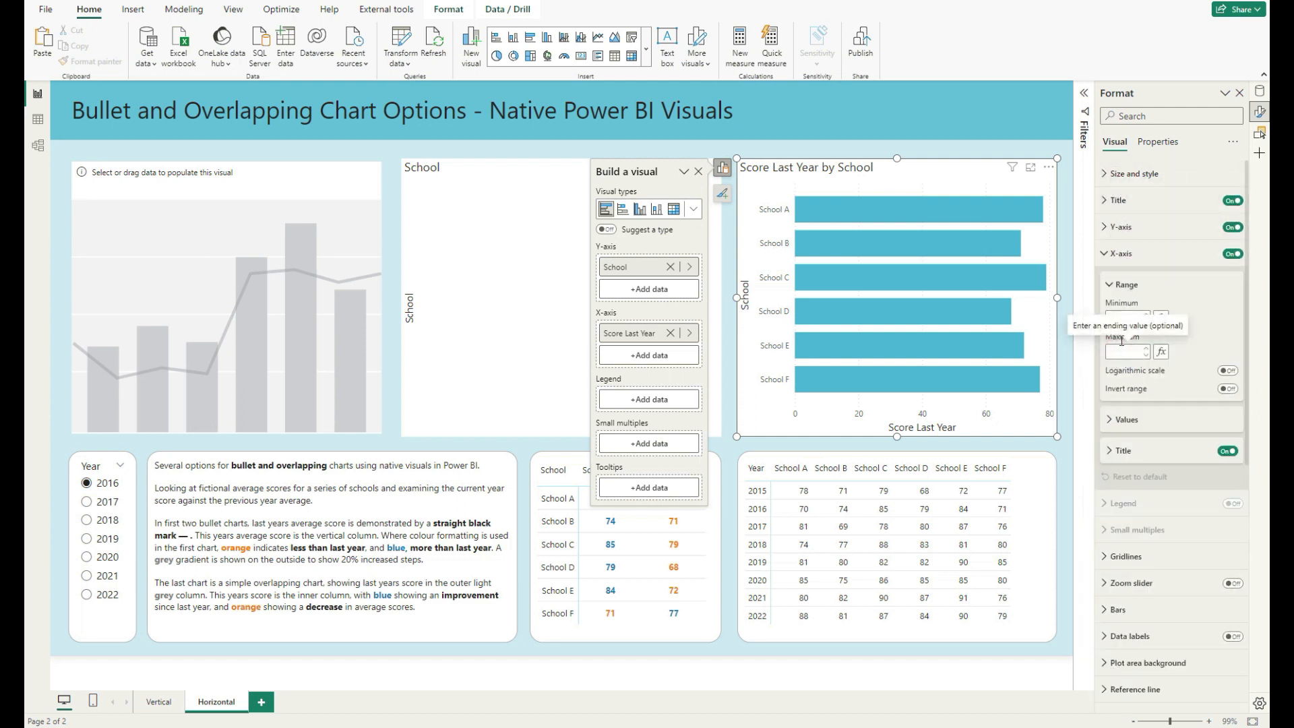
{"action": "type", "text": "100"}
{"action": "left_click", "coordinate": [1000, 151]}
{"action": "left_click", "coordinate": [1031, 274]}
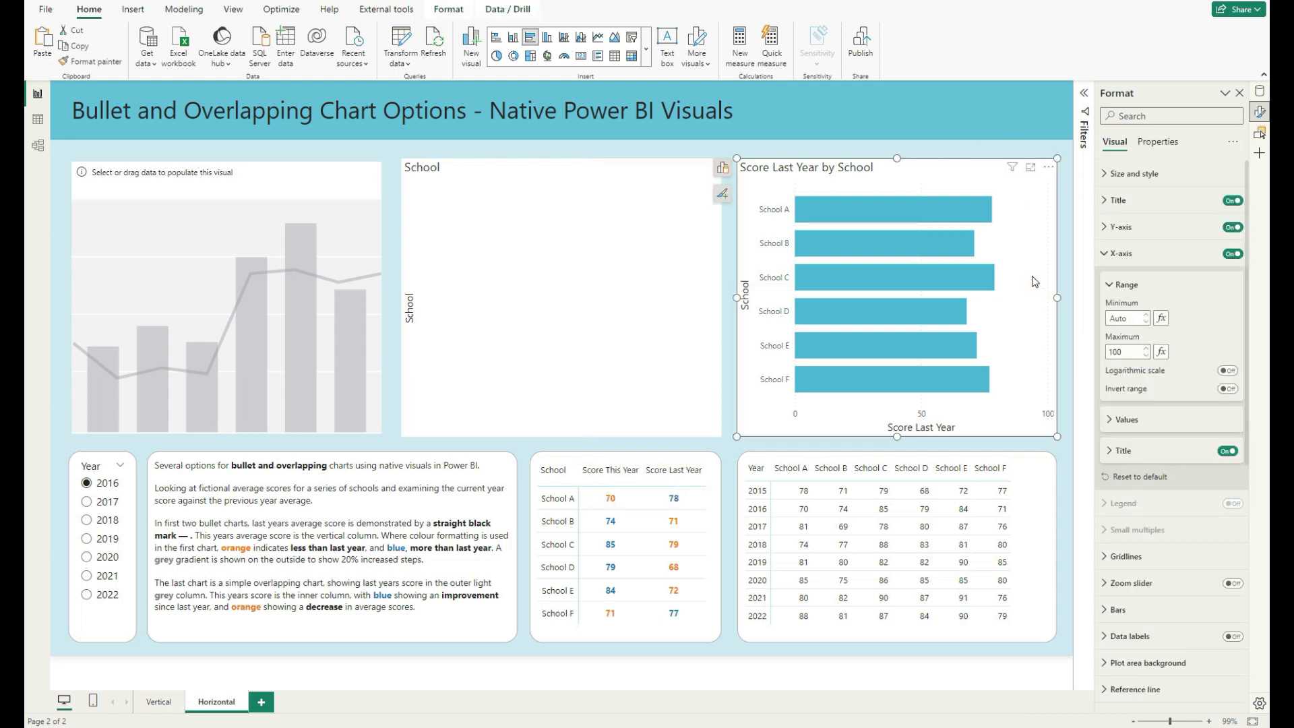
Step: Examine the DAX formulas of the Score Last Year2 and Score Last Year measures
{"action": "left_click", "coordinate": [1258, 91]}
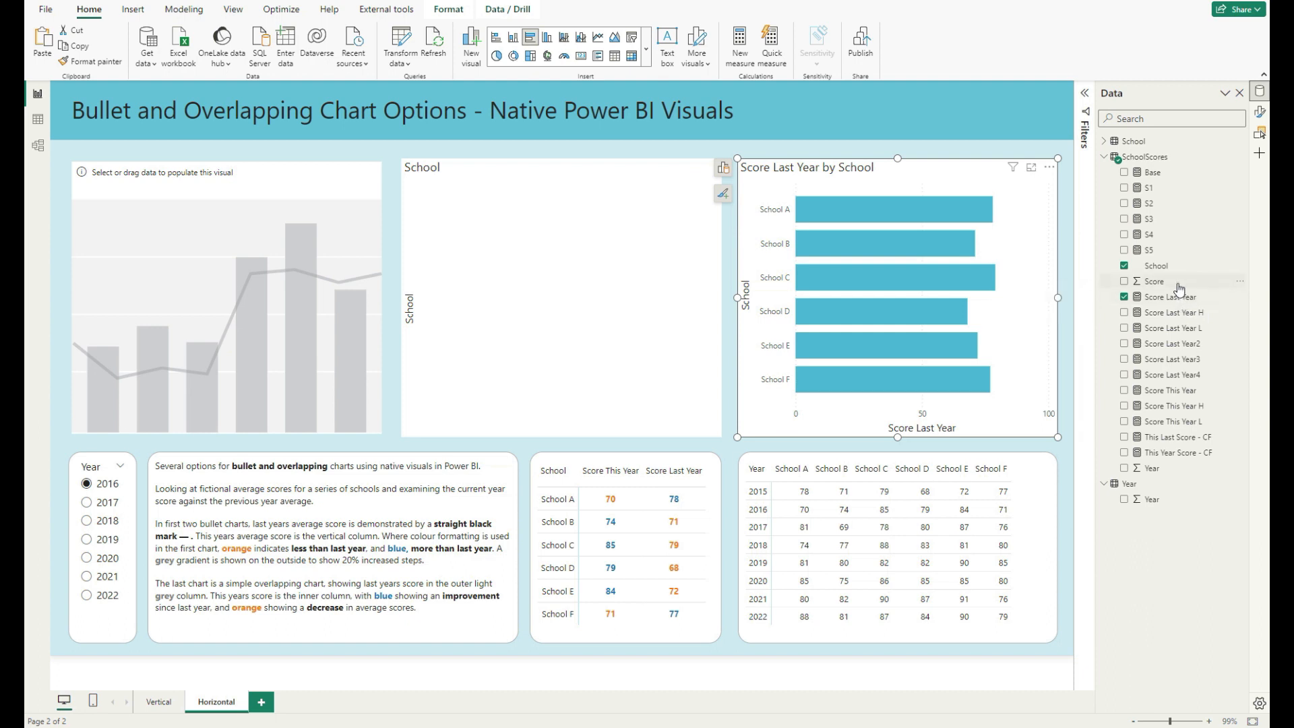
{"action": "left_click", "coordinate": [1176, 344]}
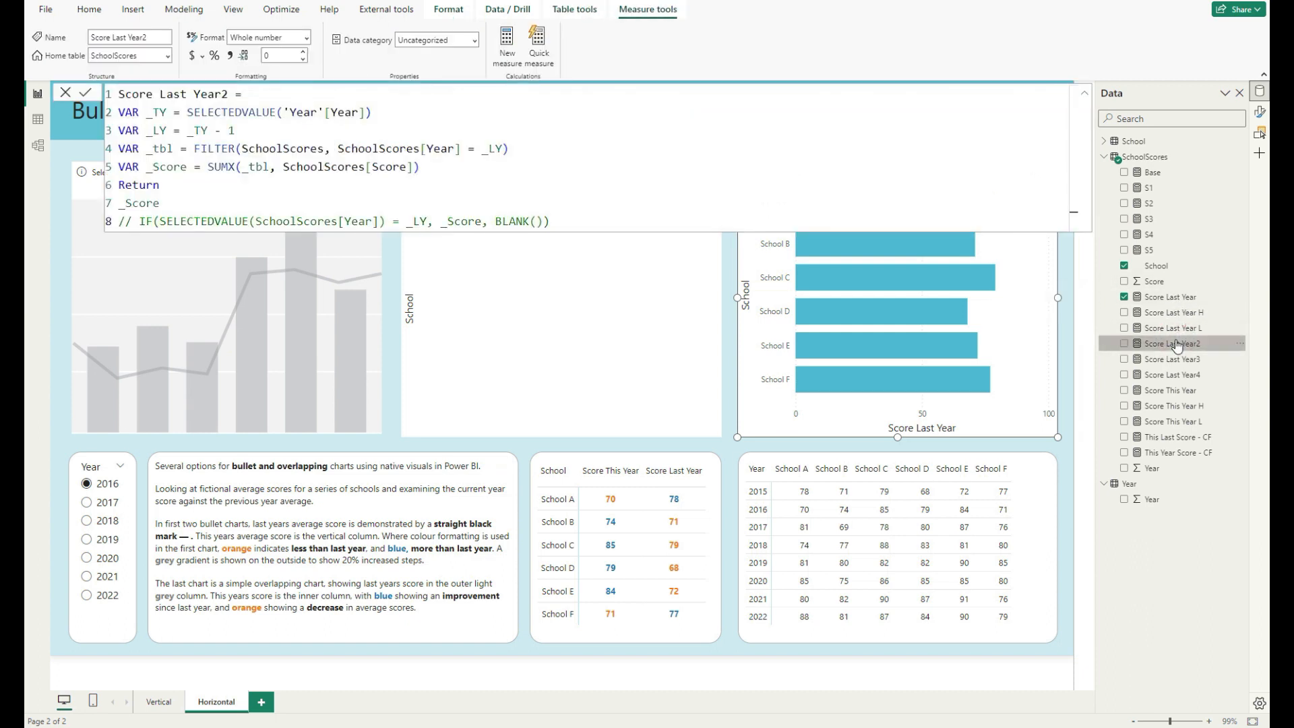
{"action": "left_click", "coordinate": [1171, 298]}
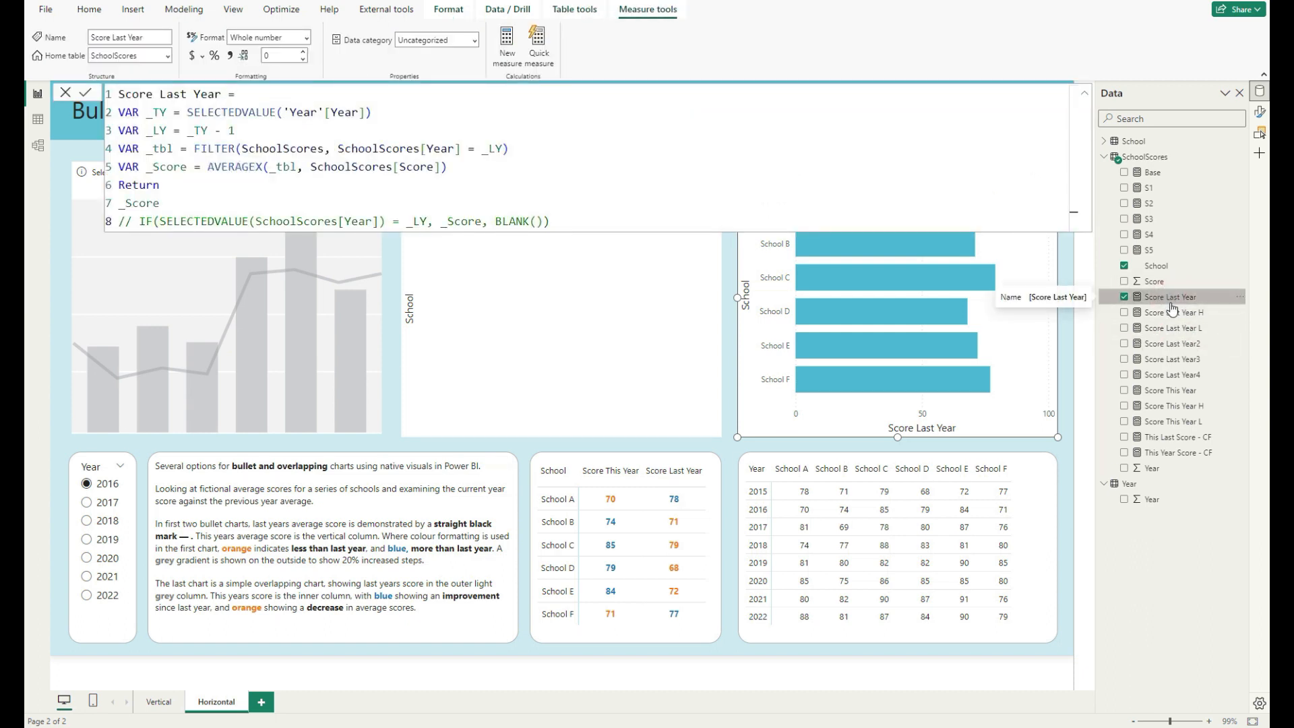
Step: Change the function calculating the _Score variable in the Score Last Year2 measure to AVERAGEX and compare the formula with Score Last Year
{"action": "left_click", "coordinate": [1177, 345]}
{"action": "left_click_drag", "start_coordinate": [230, 165], "coordinate": [215, 166]}
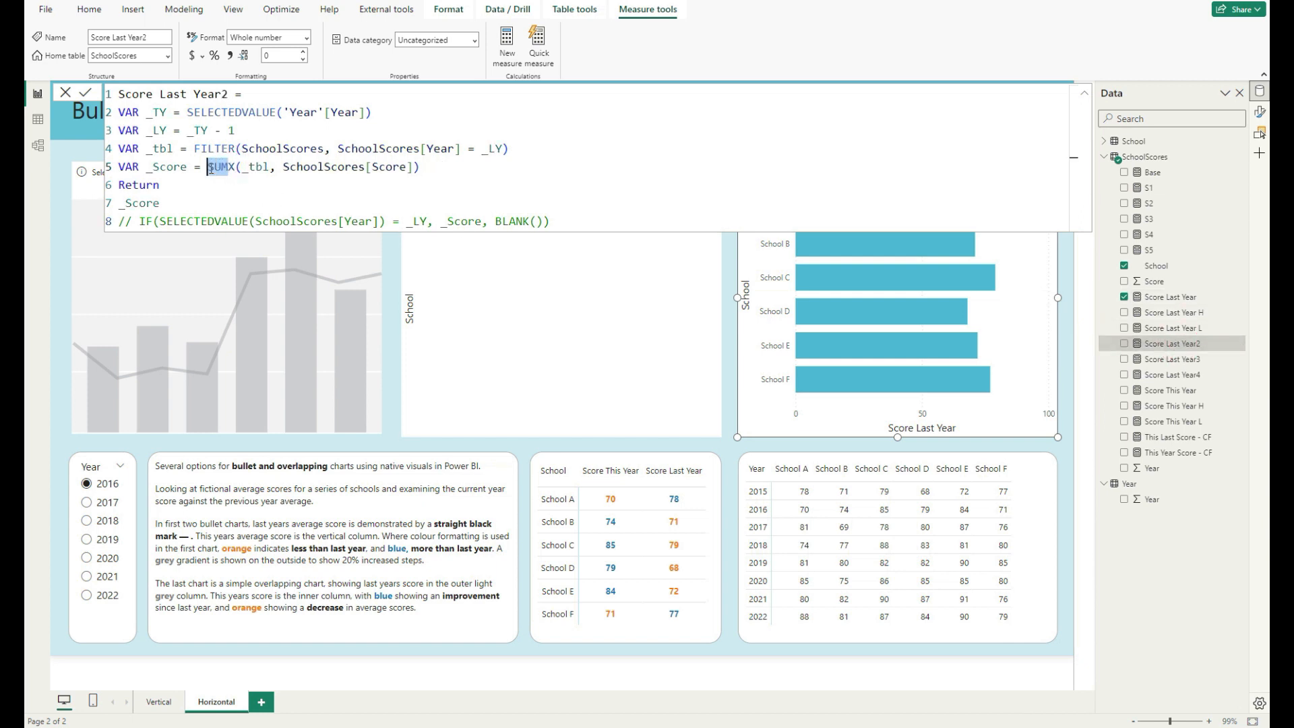
{"action": "type", "text": "AV"}
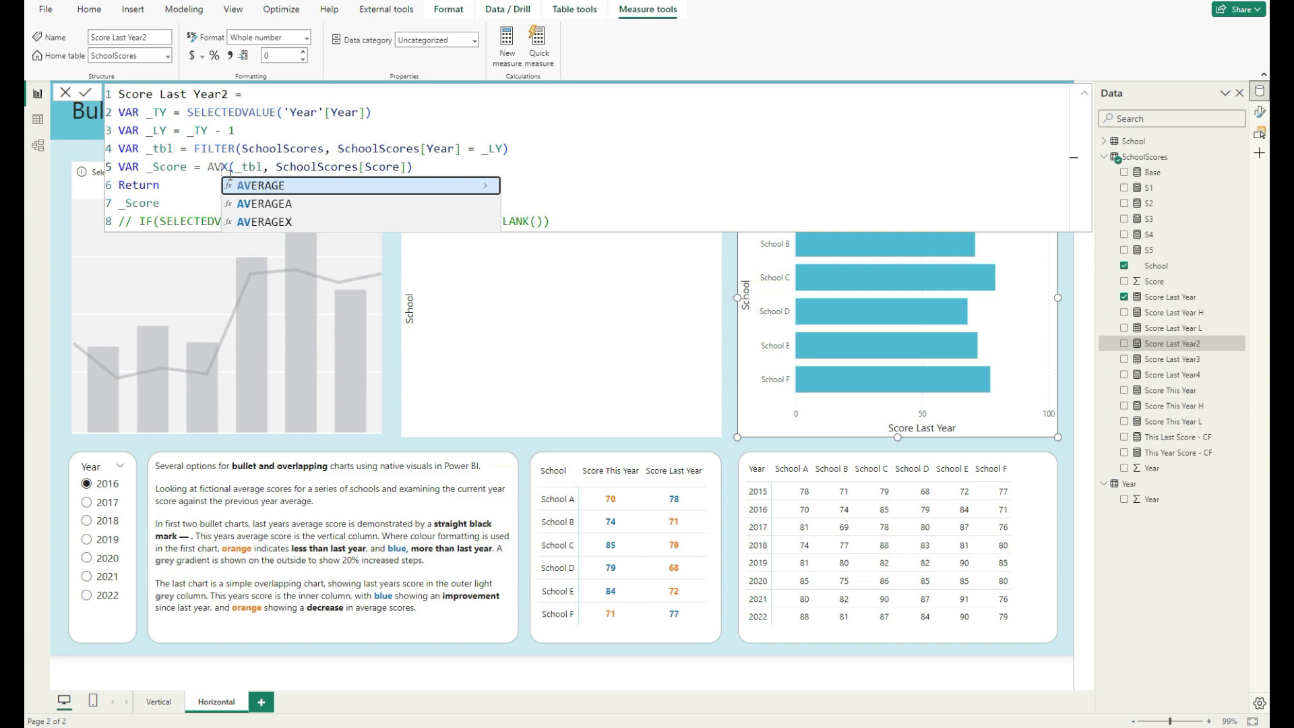
{"action": "key", "text": "Down"}
{"action": "key", "text": "Down"}
{"action": "key", "text": "Tab"}
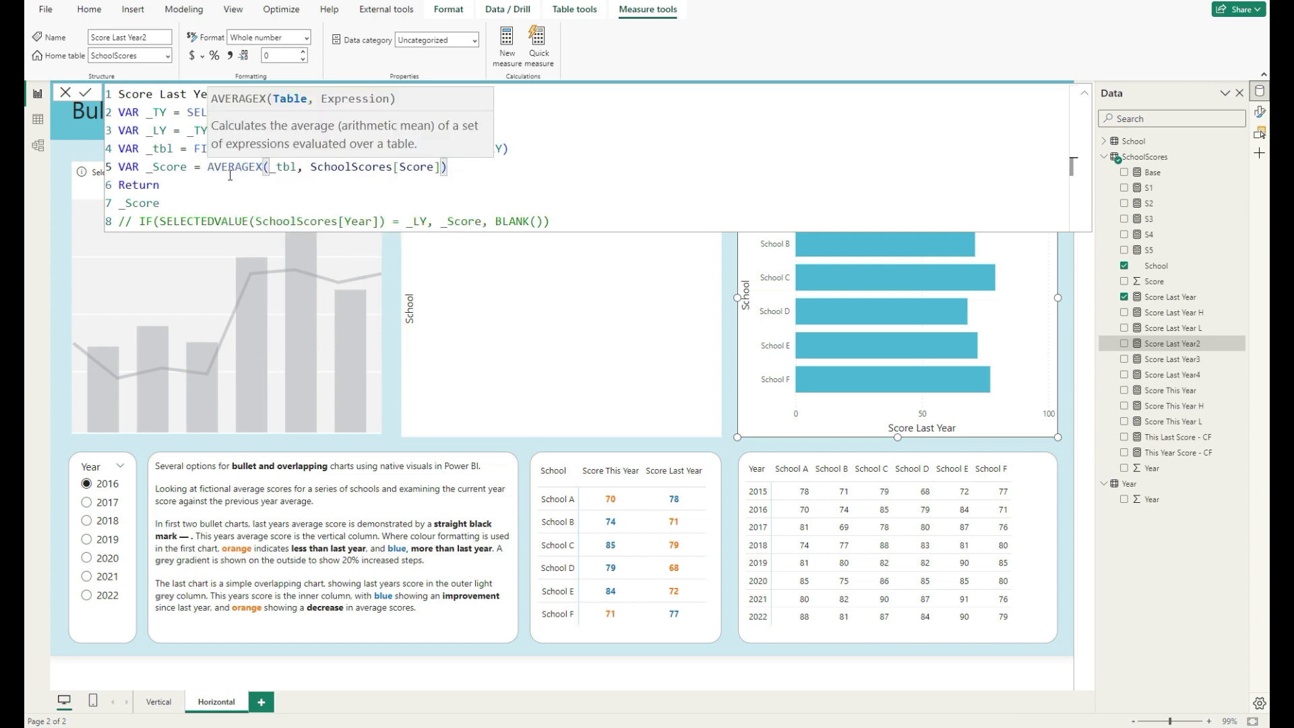
{"action": "key", "text": "Return"}
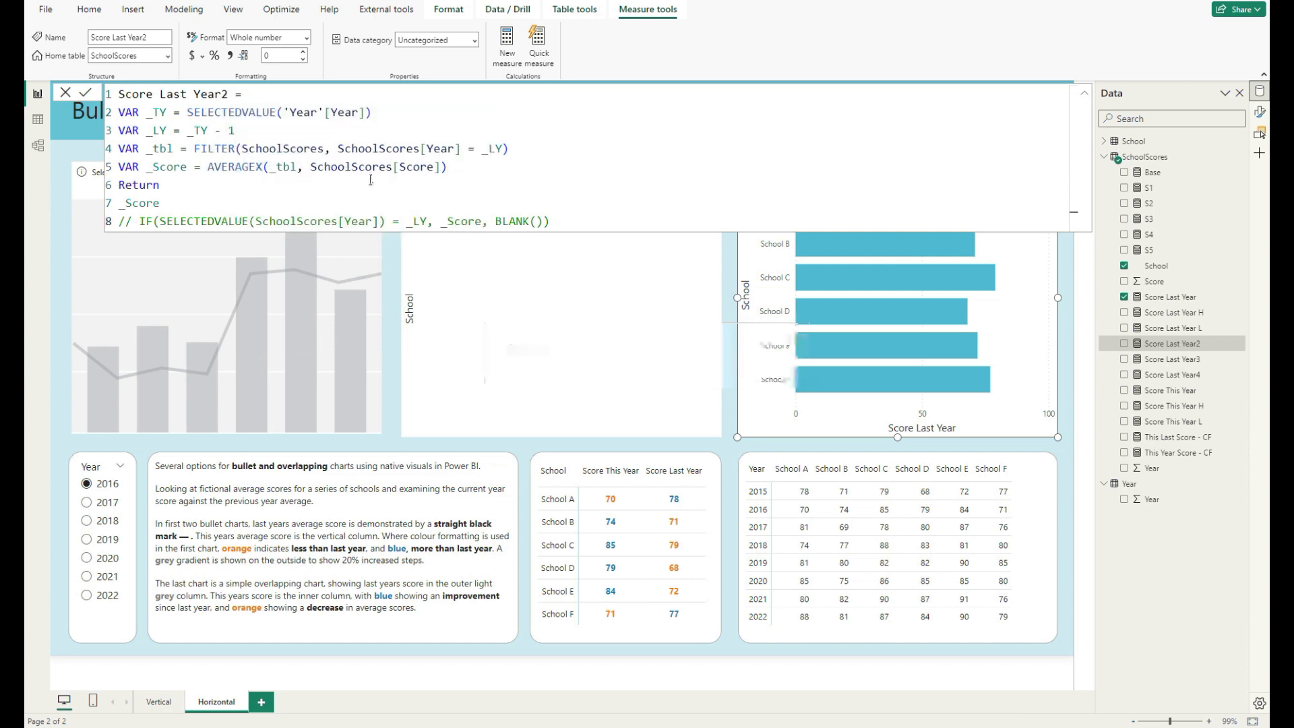
{"action": "left_click", "coordinate": [1190, 296]}
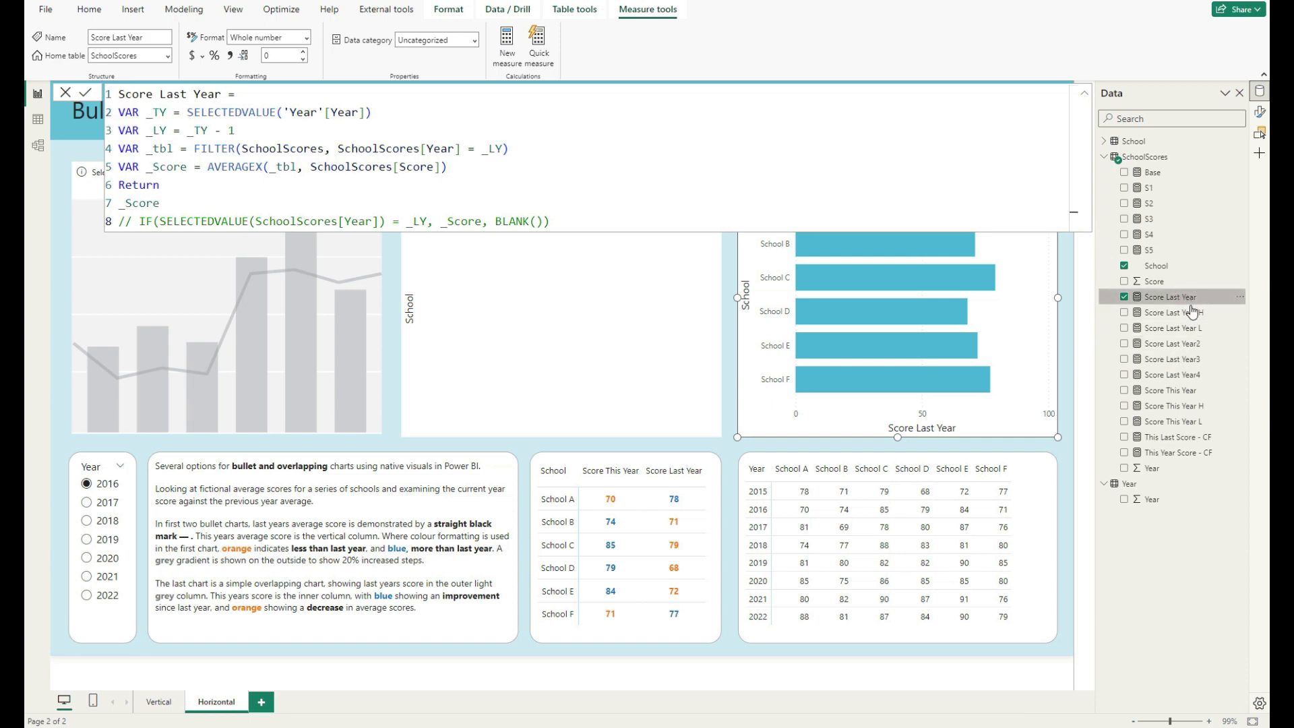
{"action": "left_click", "coordinate": [1192, 348]}
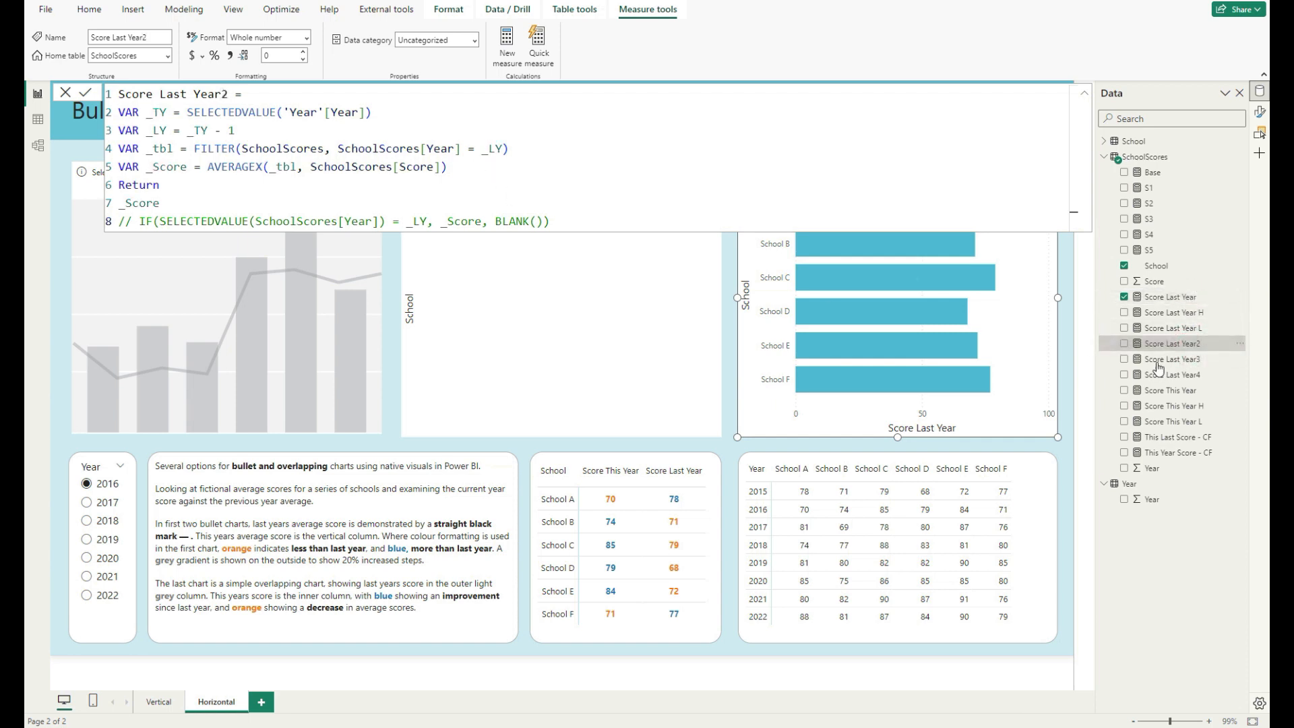
Step: Add the Score Last Year2 measure to the X-axis of the rightmost bar chart, below Score Last Year
{"action": "left_click", "coordinate": [1017, 355]}
{"action": "left_click", "coordinate": [1053, 277]}
{"action": "left_click", "coordinate": [726, 173]}
{"action": "left_click_drag", "start_coordinate": [1171, 343], "coordinate": [650, 371]}
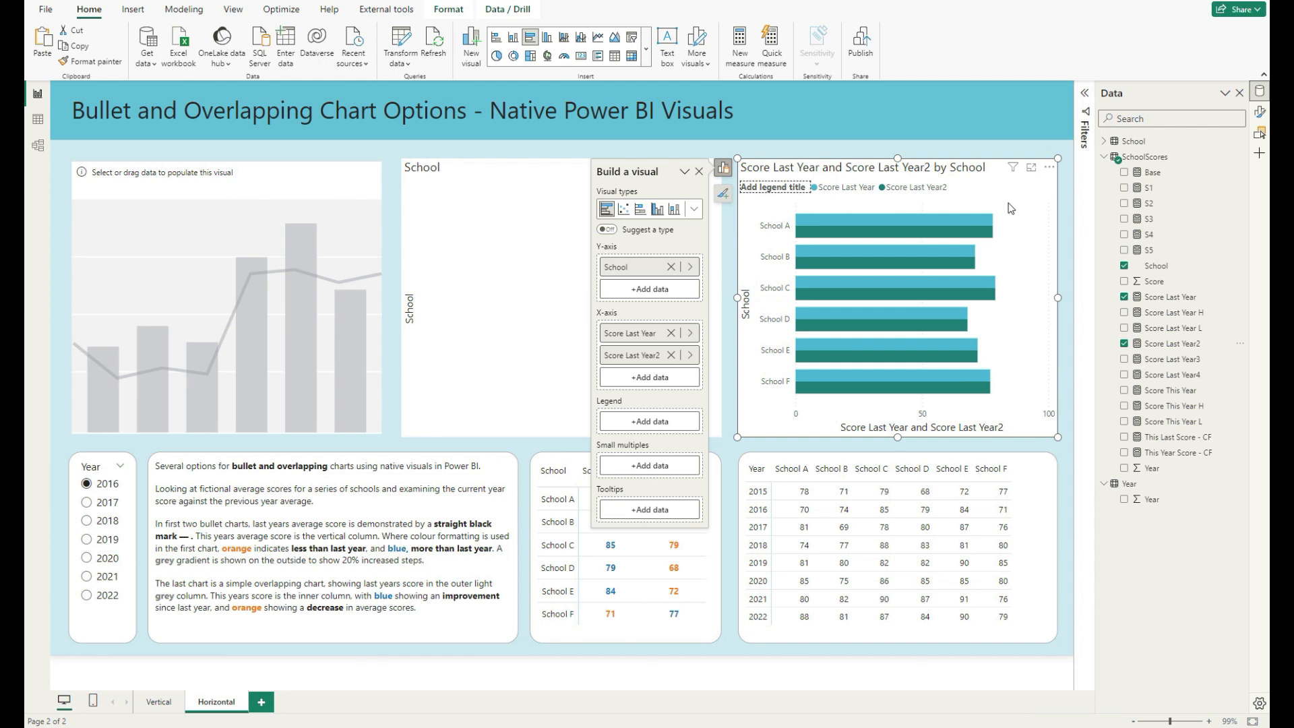
Step: Change the function calculating the _Score variable in the Score Last Year3 measure to AVERAGEX
{"action": "left_click", "coordinate": [1189, 361]}
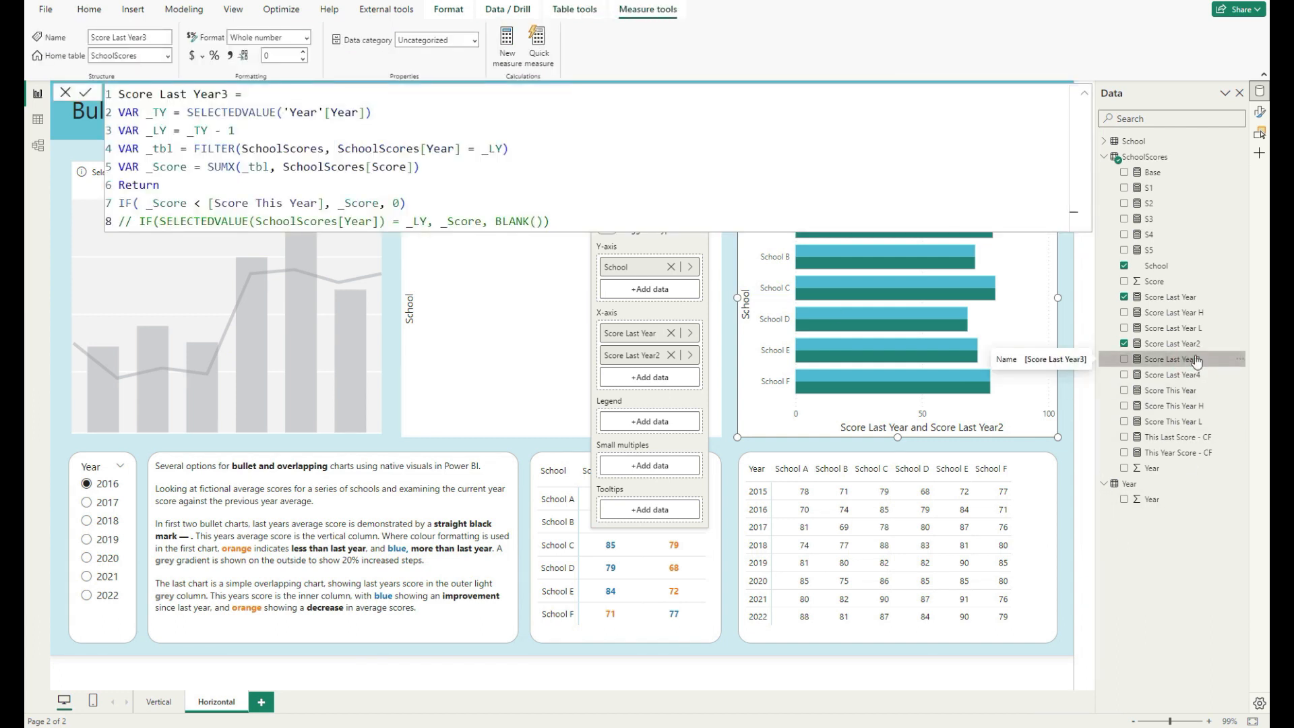
{"action": "left_click", "coordinate": [473, 198]}
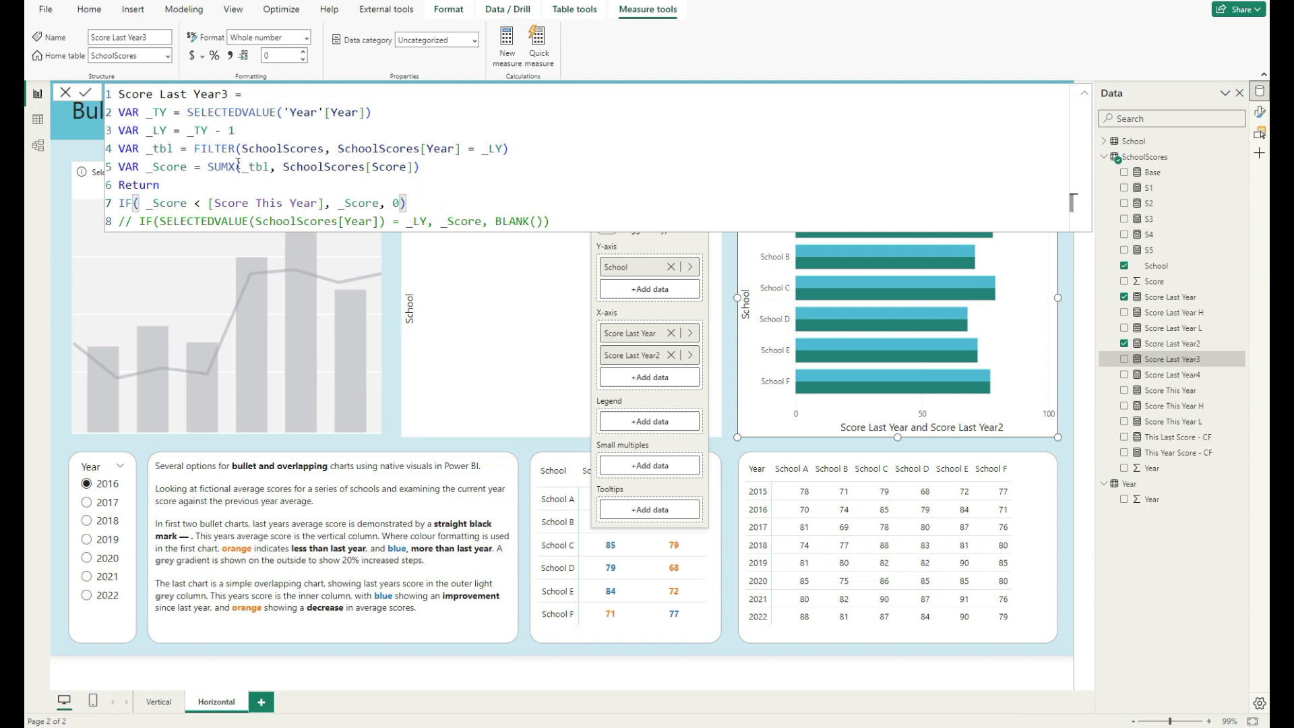
{"action": "left_click_drag", "start_coordinate": [228, 167], "coordinate": [214, 168]}
{"action": "type", "text": "AV"}
{"action": "key", "text": "Down"}
{"action": "key", "text": "Down"}
{"action": "key", "text": "Tab"}
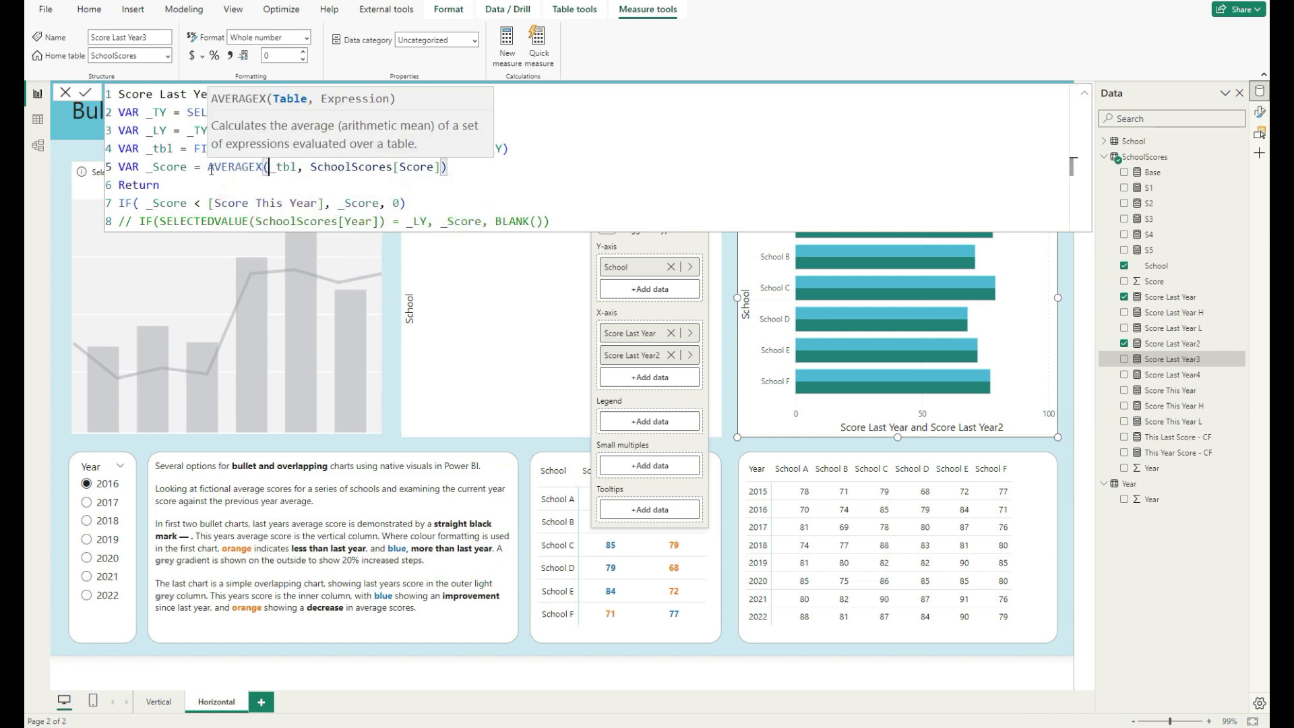
{"action": "key", "text": "Return"}
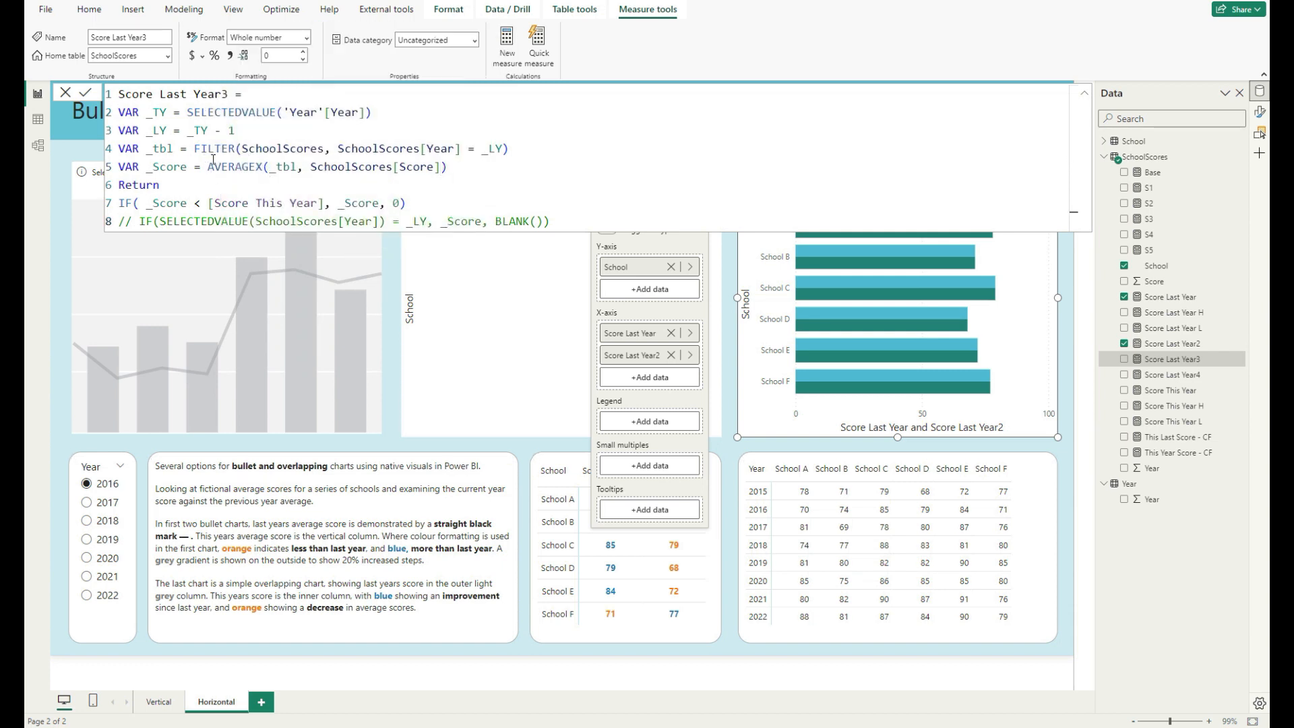
Step: Change the _Score function in the Score Last Year4 measure to AVERAGEX and compare its IF condition with Score Last Year3
{"action": "left_click", "coordinate": [1172, 374]}
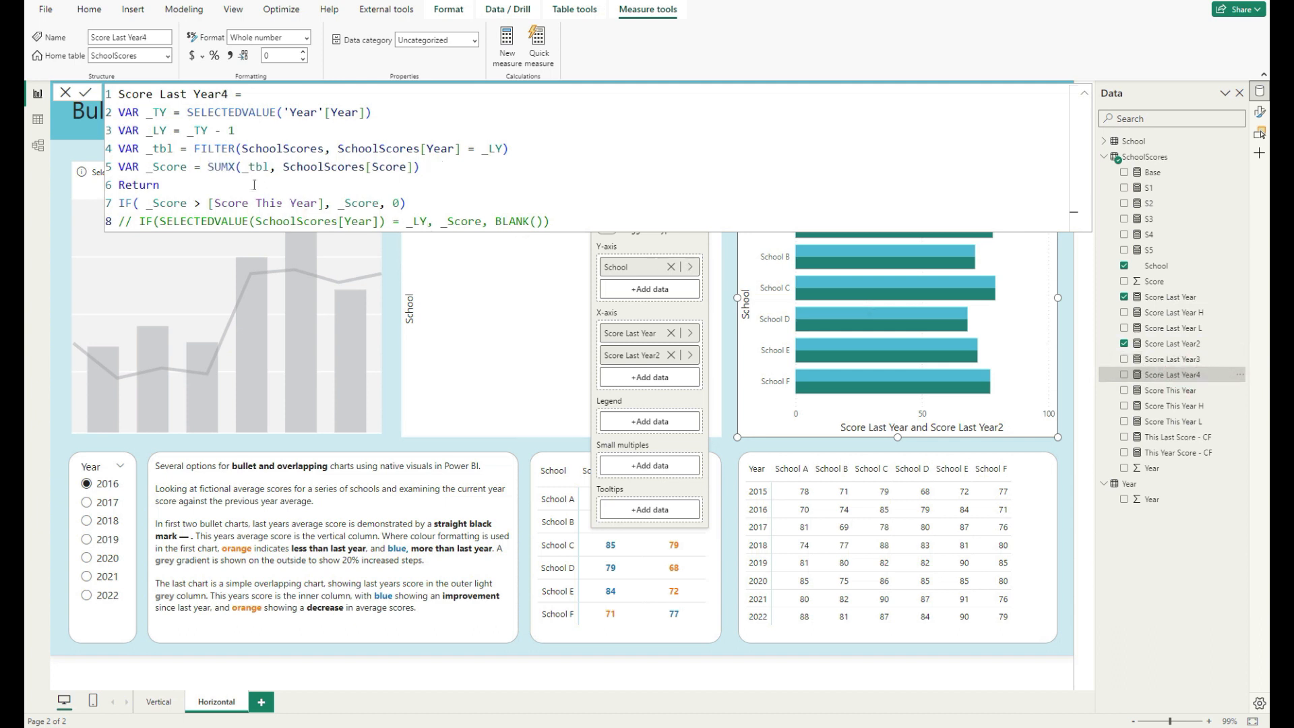
{"action": "left_click_drag", "start_coordinate": [228, 166], "coordinate": [207, 166]}
{"action": "type", "text": "averag"}
{"action": "key", "text": "Down"}
{"action": "key", "text": "Down"}
{"action": "key", "text": "Tab"}
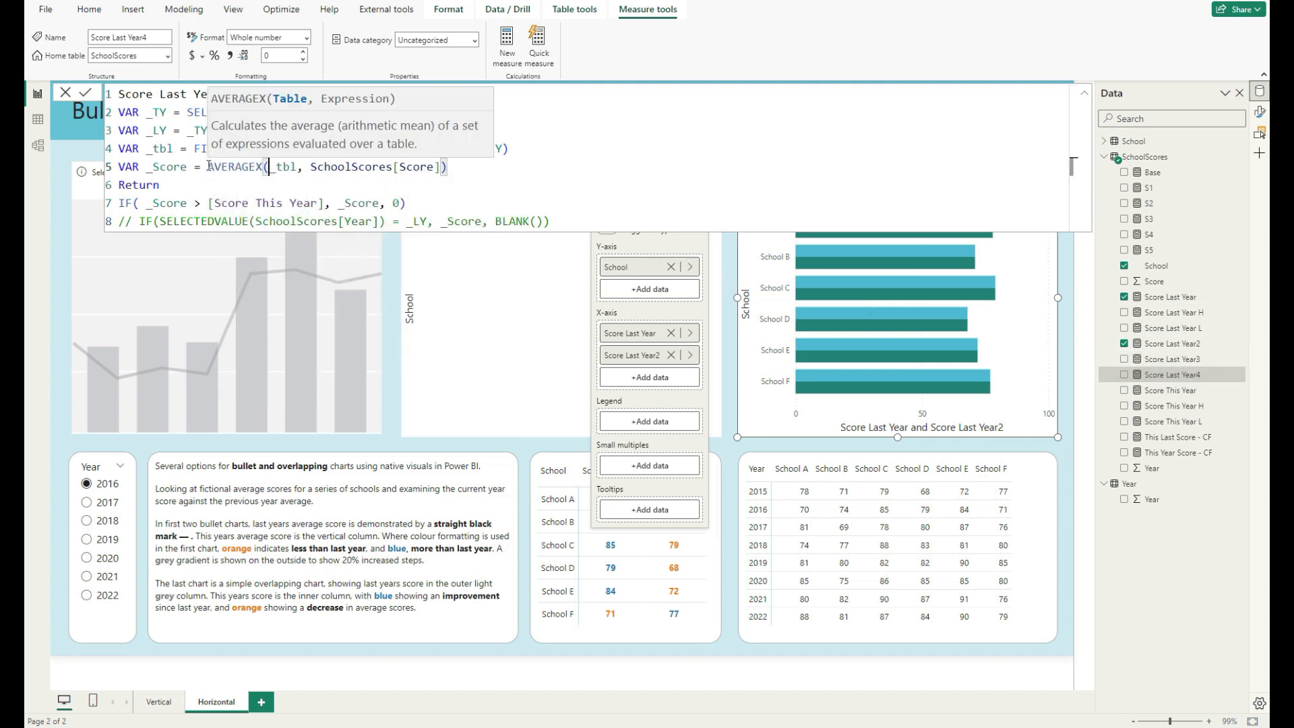
{"action": "left_click", "coordinate": [422, 205]}
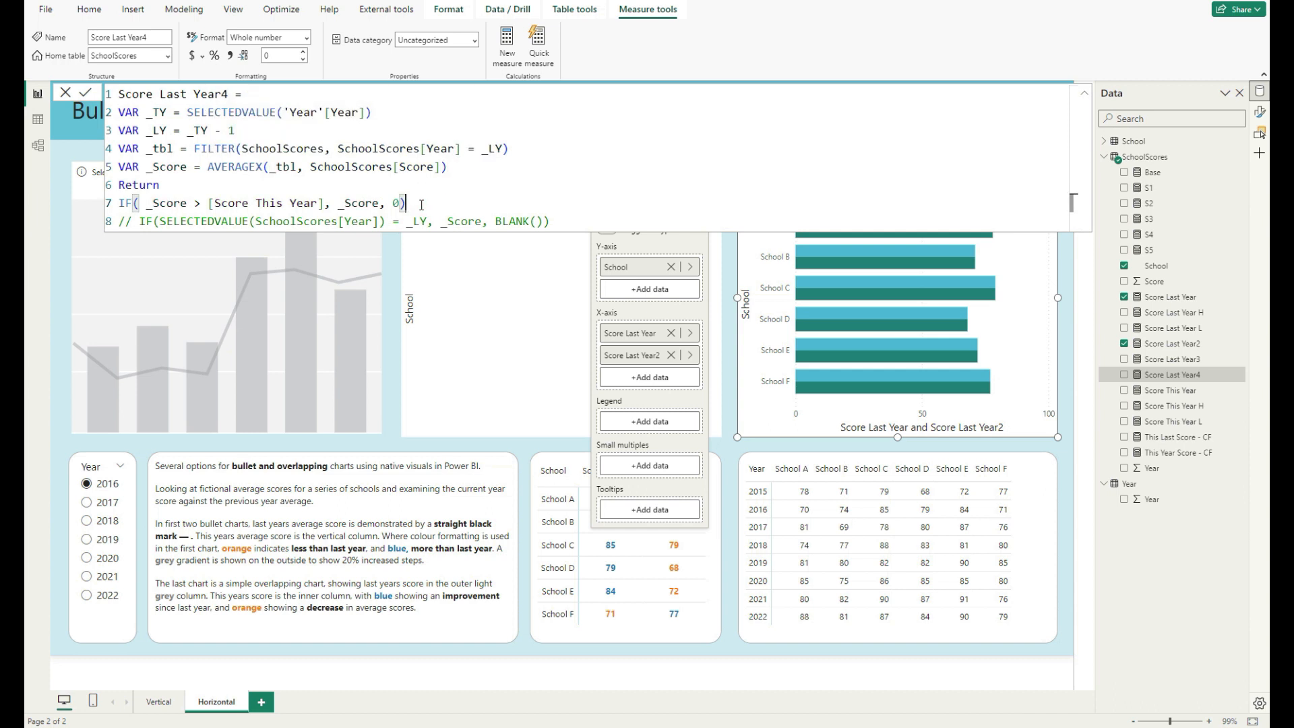
{"action": "key", "text": "Return"}
{"action": "left_click", "coordinate": [1196, 360]}
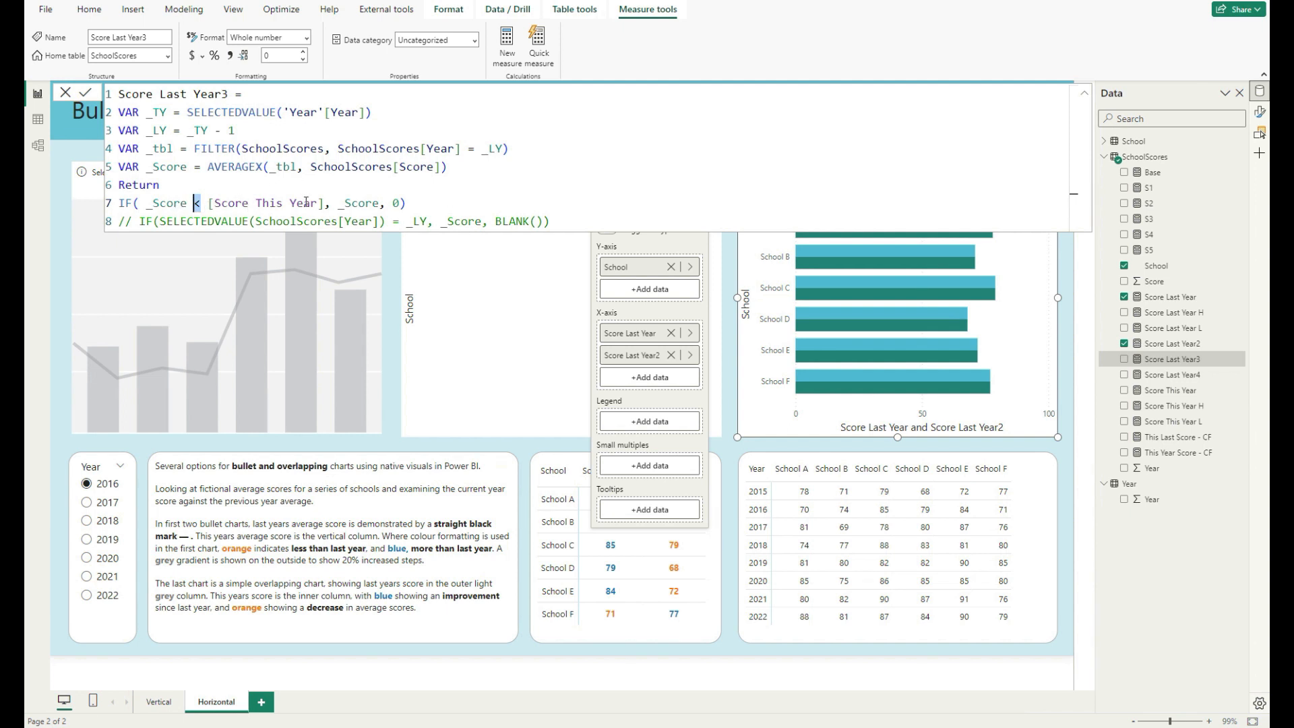
{"action": "left_click", "coordinate": [1173, 374]}
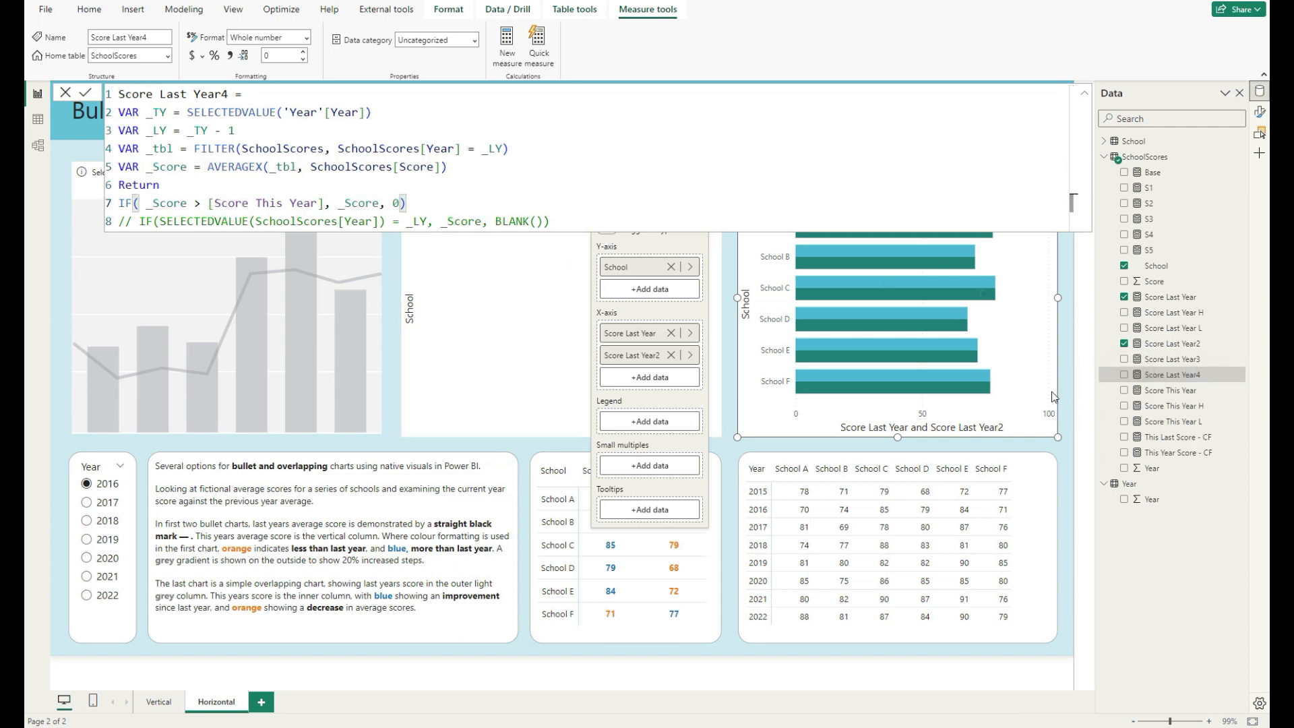
Step: Add Score Last Year3 as the first X-axis measure of the rightmost bar chart and Score Last Year4 as the last
{"action": "left_click", "coordinate": [1019, 363]}
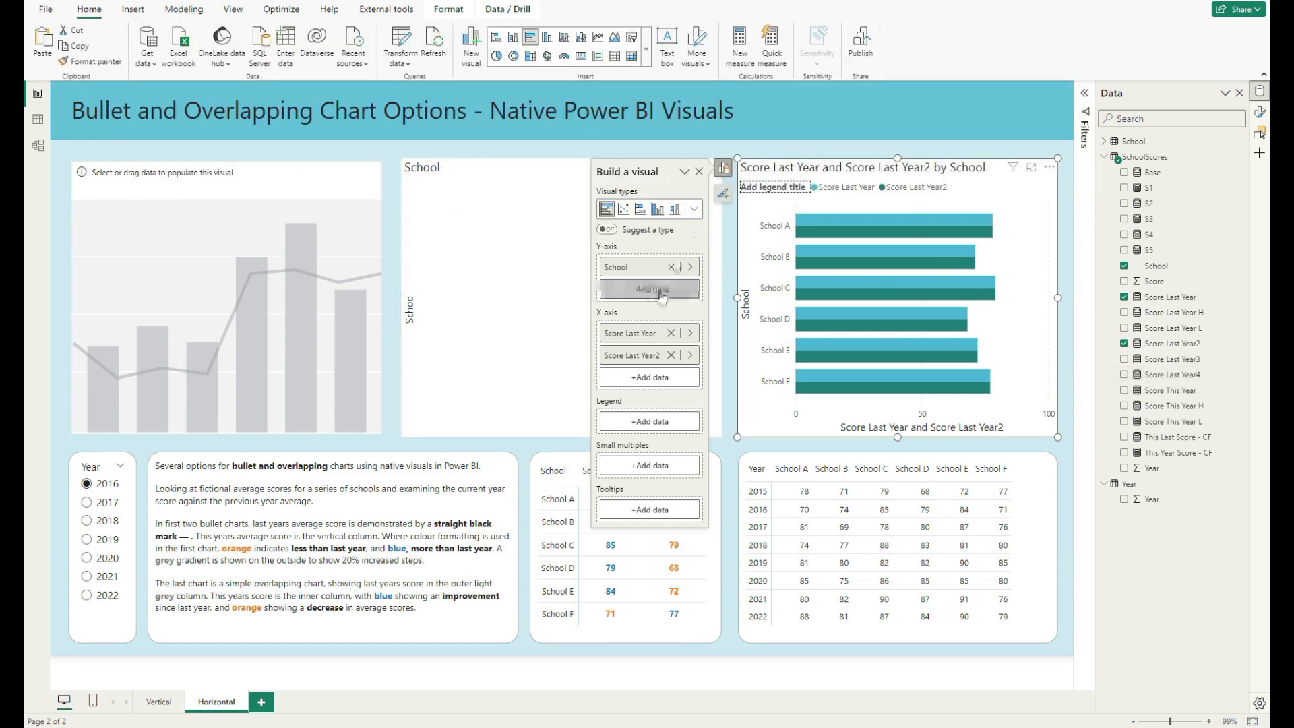
{"action": "left_click_drag", "start_coordinate": [1195, 362], "coordinate": [666, 327]}
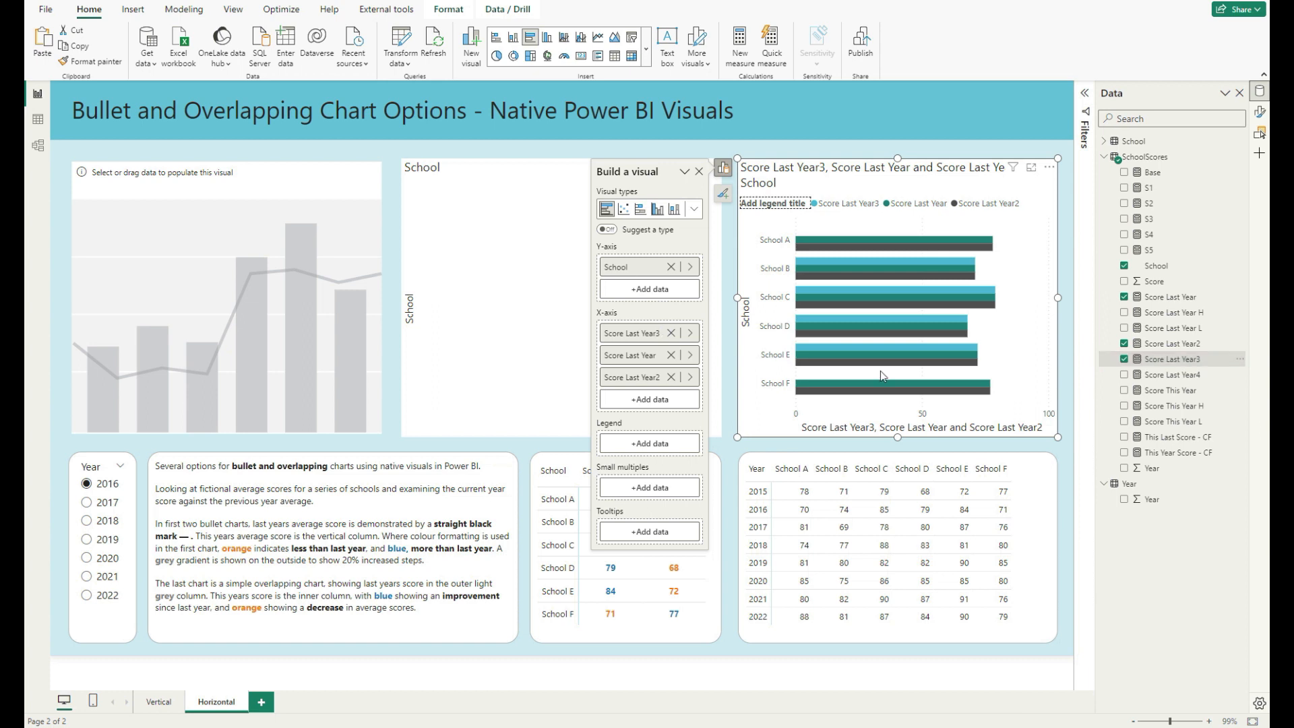
{"action": "left_click_drag", "start_coordinate": [1180, 375], "coordinate": [683, 399]}
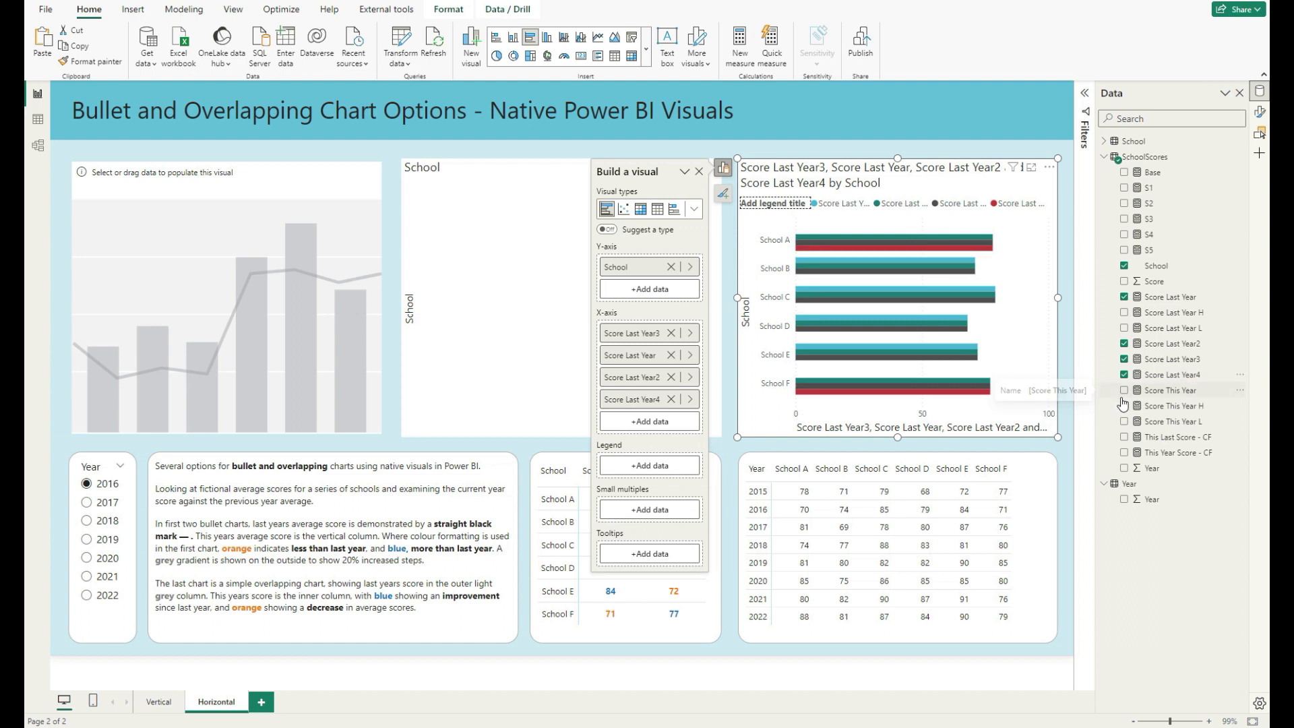
Step: Temporarily enlarge the rightmost bar chart to examine its bars against the Score Last Year3 formula, and restore its original size
{"action": "left_click", "coordinate": [1056, 450]}
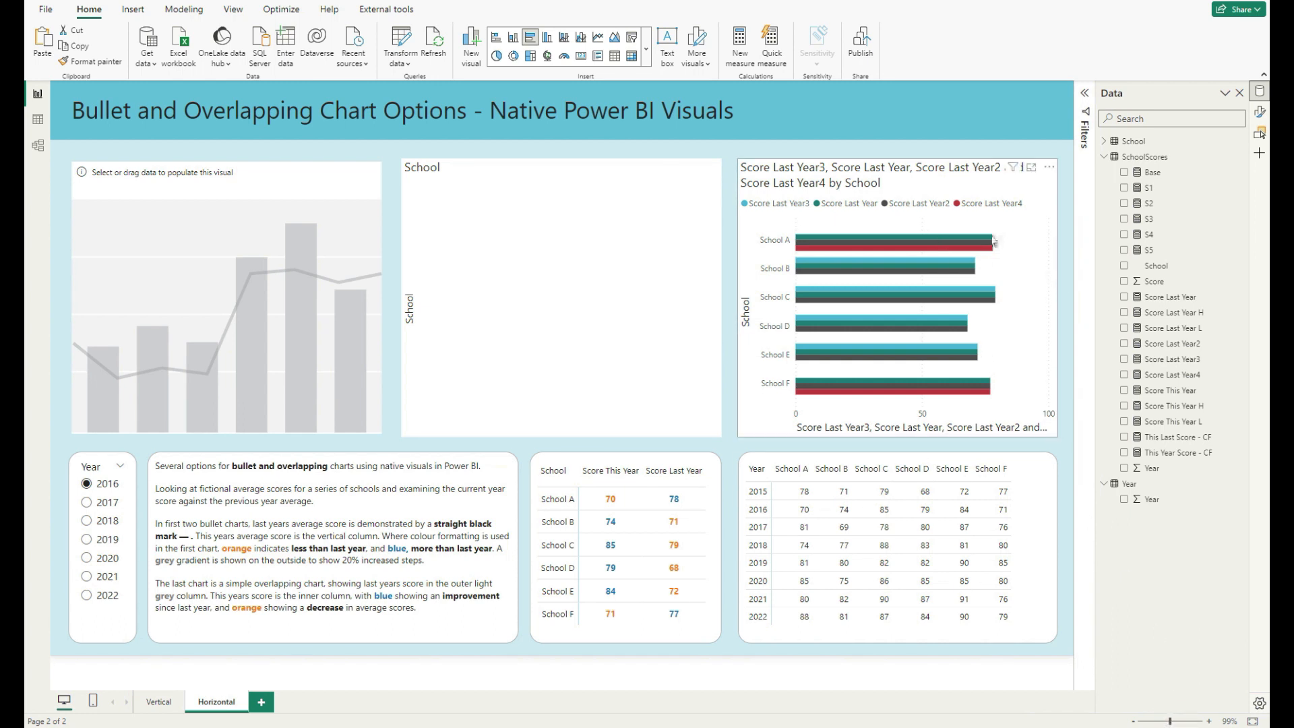
{"action": "left_click", "coordinate": [1009, 256]}
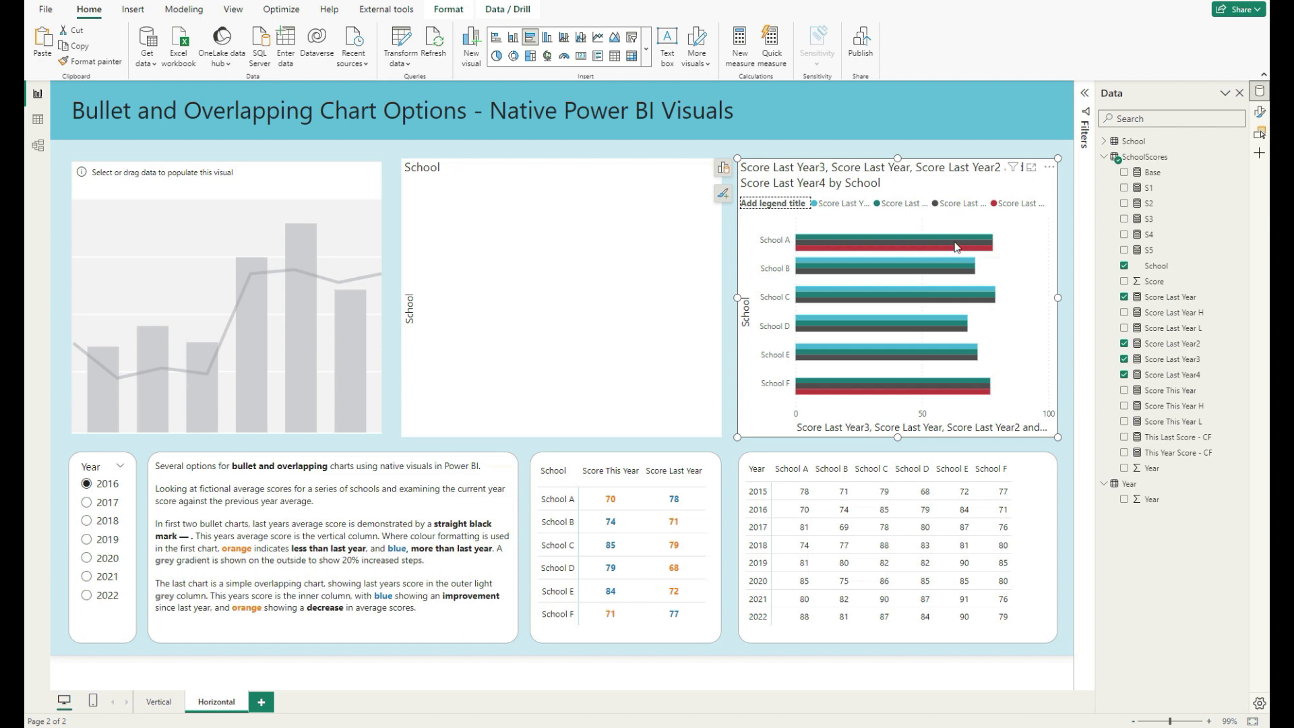
{"action": "mouse_move", "coordinate": [968, 268]}
{"action": "left_click_drag", "start_coordinate": [737, 437], "coordinate": [351, 644]}
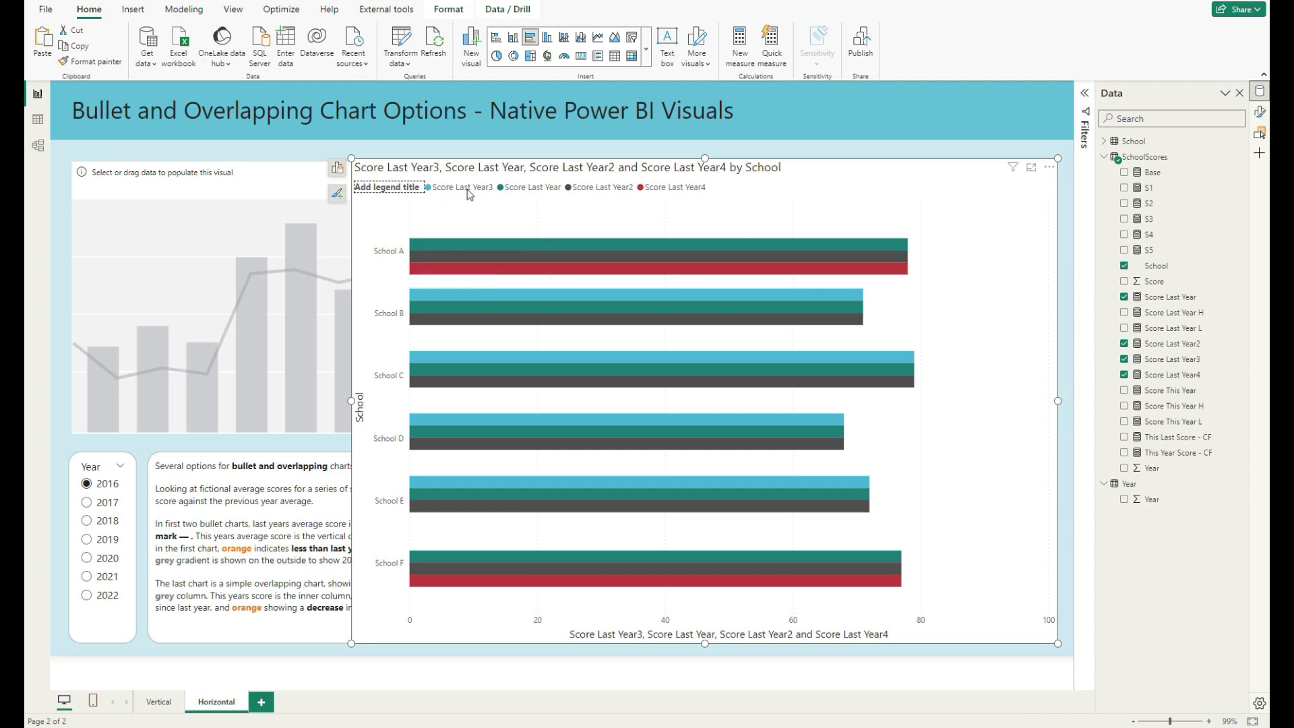
{"action": "left_click", "coordinate": [1172, 359]}
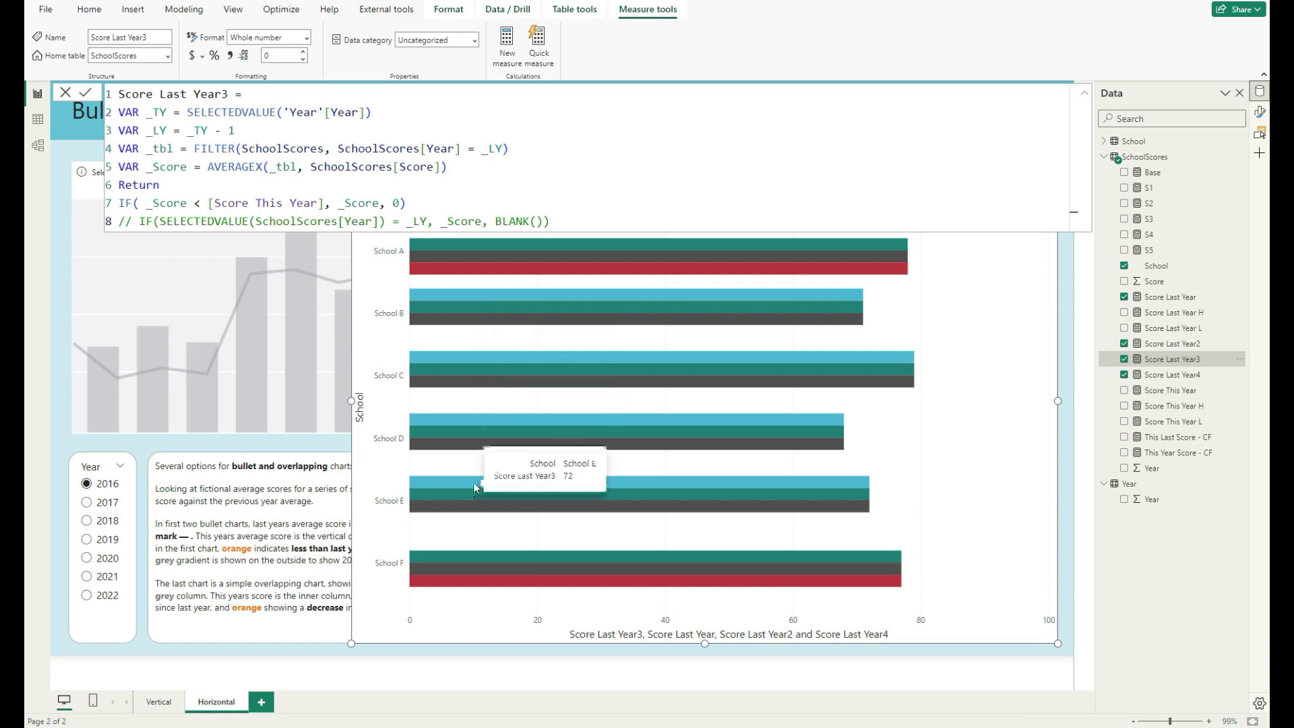
{"action": "left_click_drag", "start_coordinate": [351, 643], "coordinate": [511, 458]}
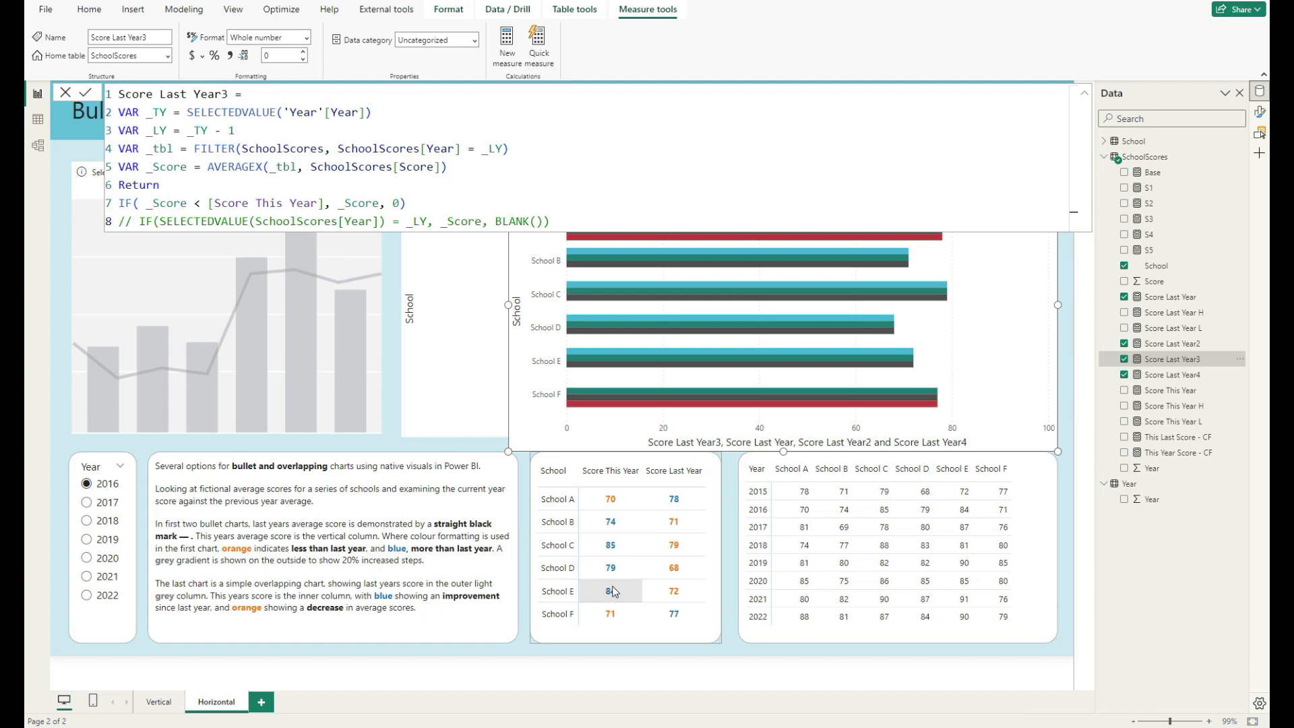
{"action": "left_click", "coordinate": [505, 450]}
{"action": "left_click", "coordinate": [507, 450]}
{"action": "left_click_drag", "start_coordinate": [506, 450], "coordinate": [734, 436]}
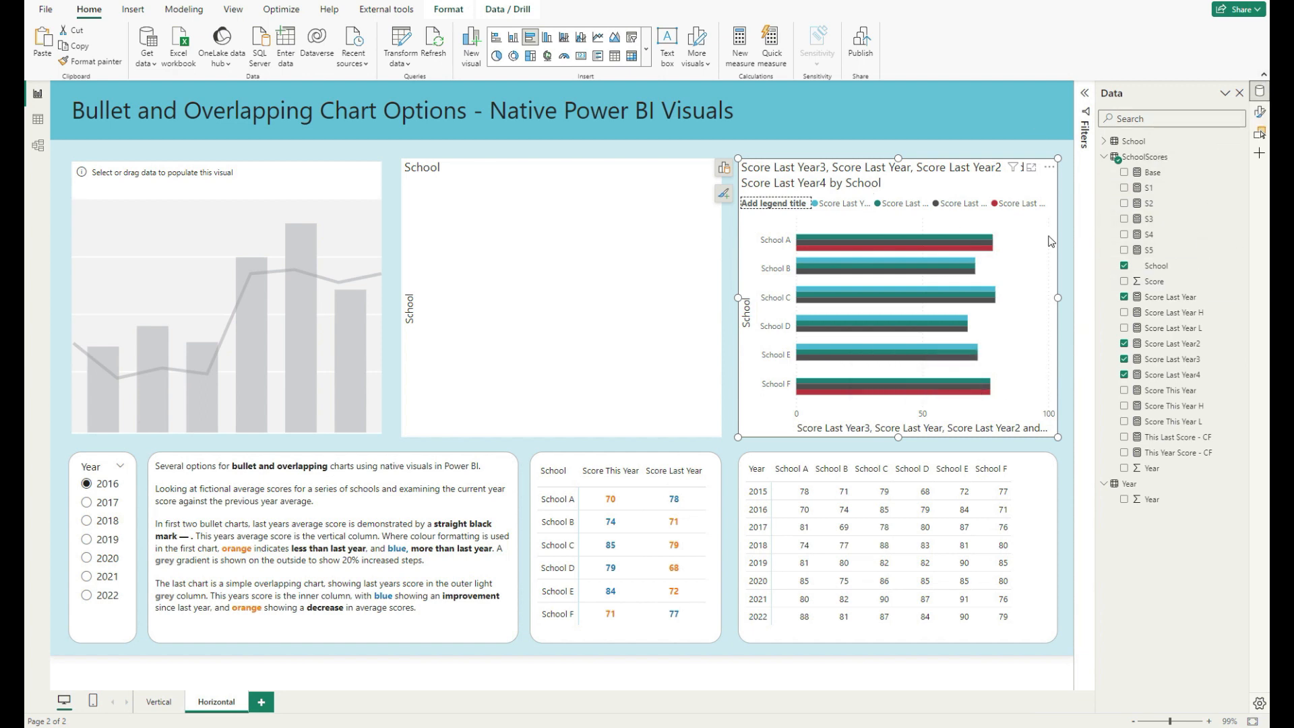
Step: Turn off the vertical gridlines and the legend of the rightmost bar chart
{"action": "left_click", "coordinate": [1260, 113]}
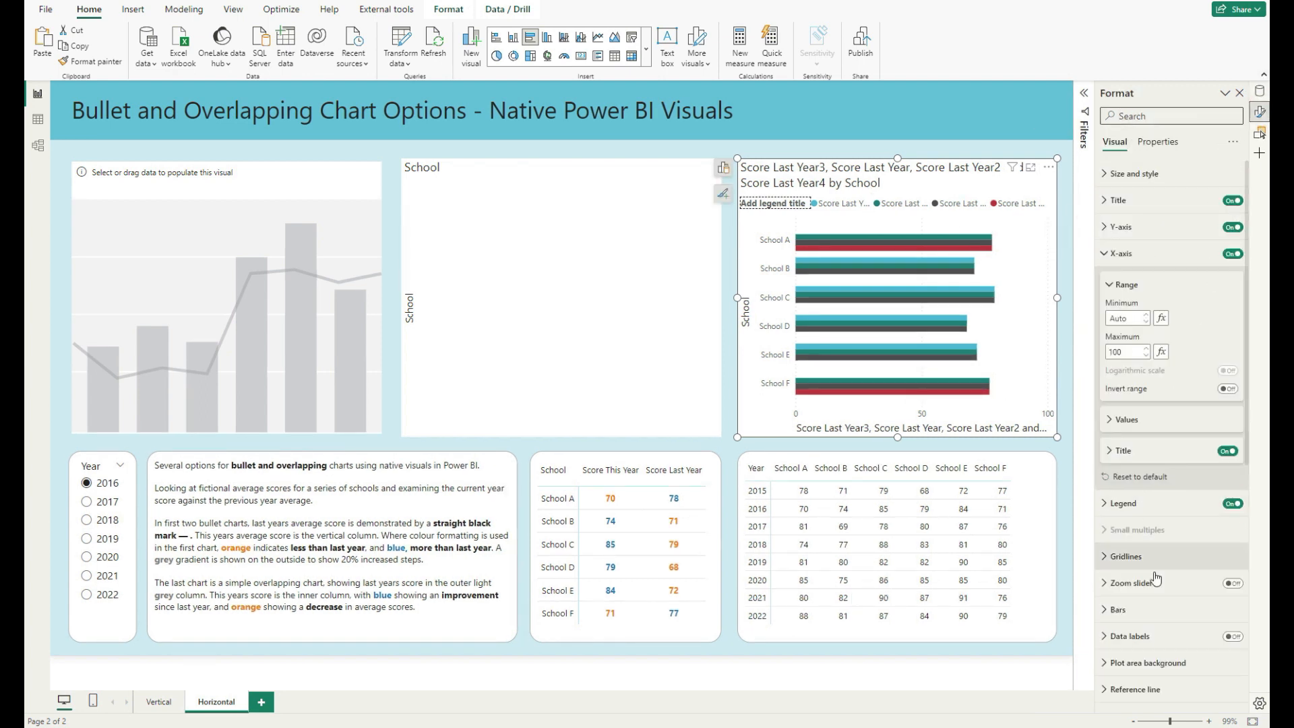
{"action": "left_click", "coordinate": [1161, 556]}
{"action": "left_click", "coordinate": [1228, 588]}
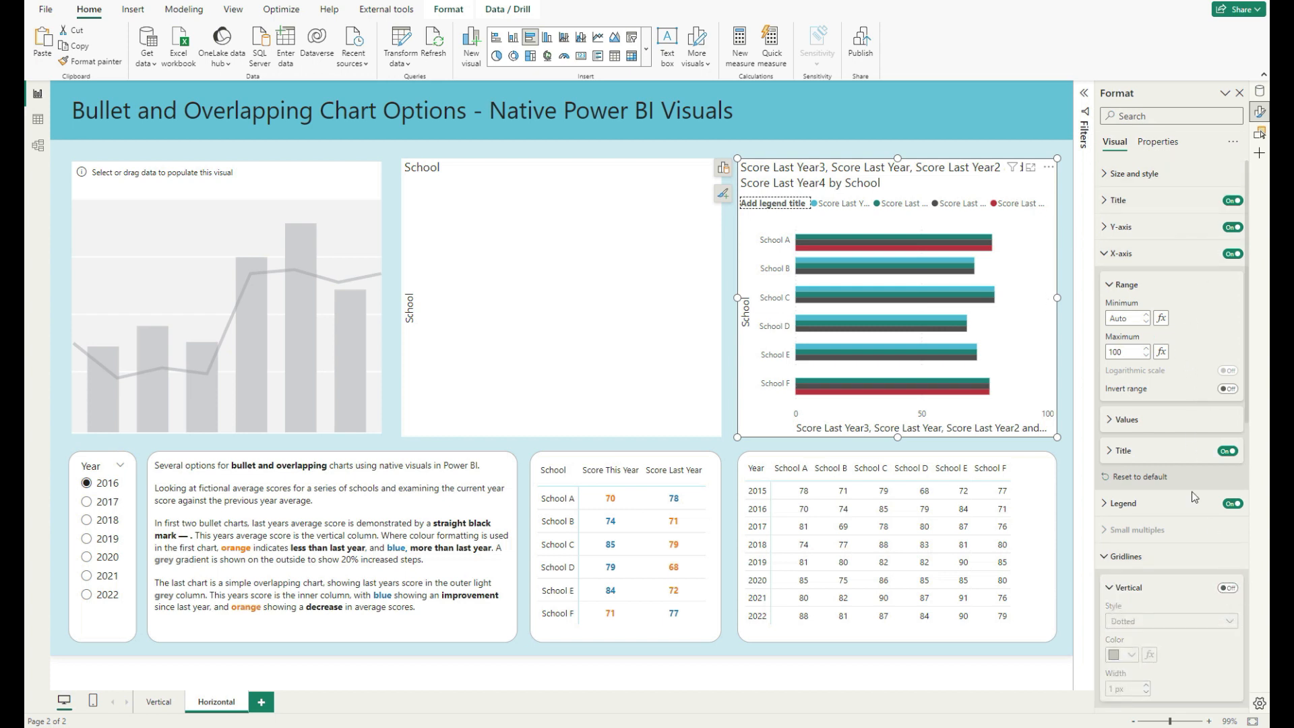
{"action": "left_click", "coordinate": [1232, 503]}
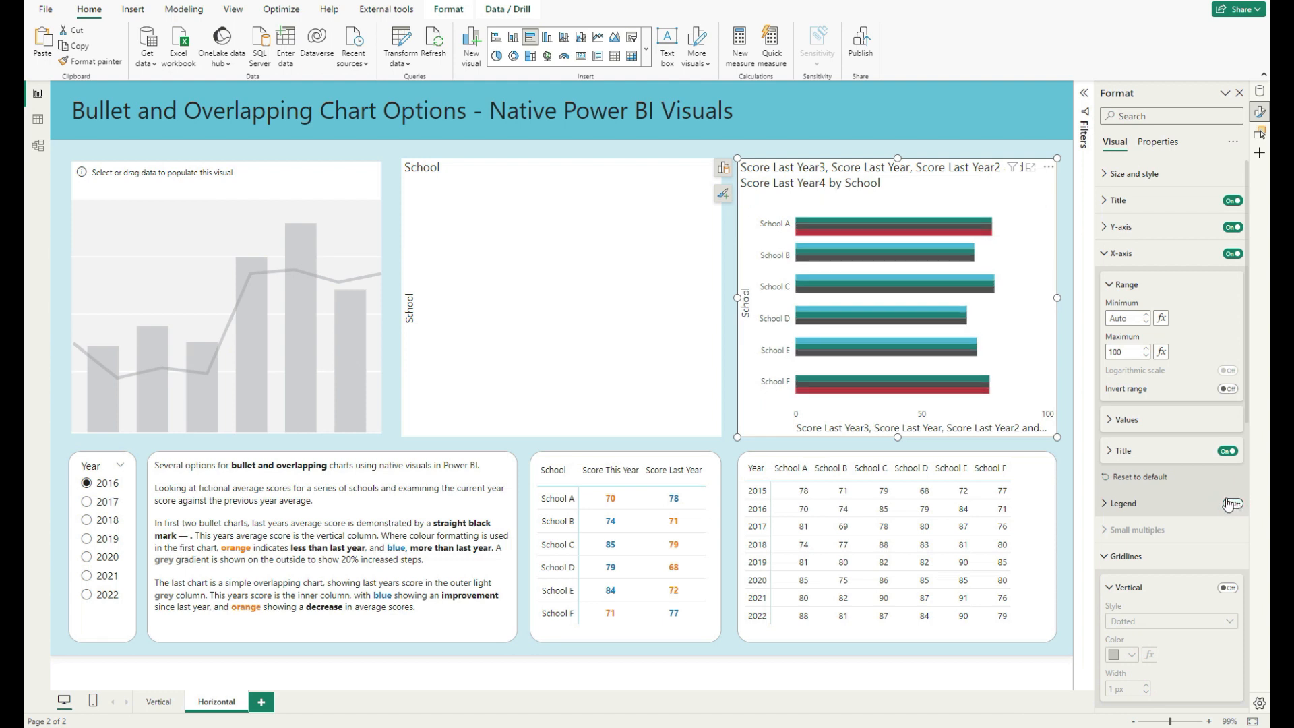
Step: Set the X-axis title of the rightmost bar chart to "Test Score"
{"action": "left_click", "coordinate": [1124, 254]}
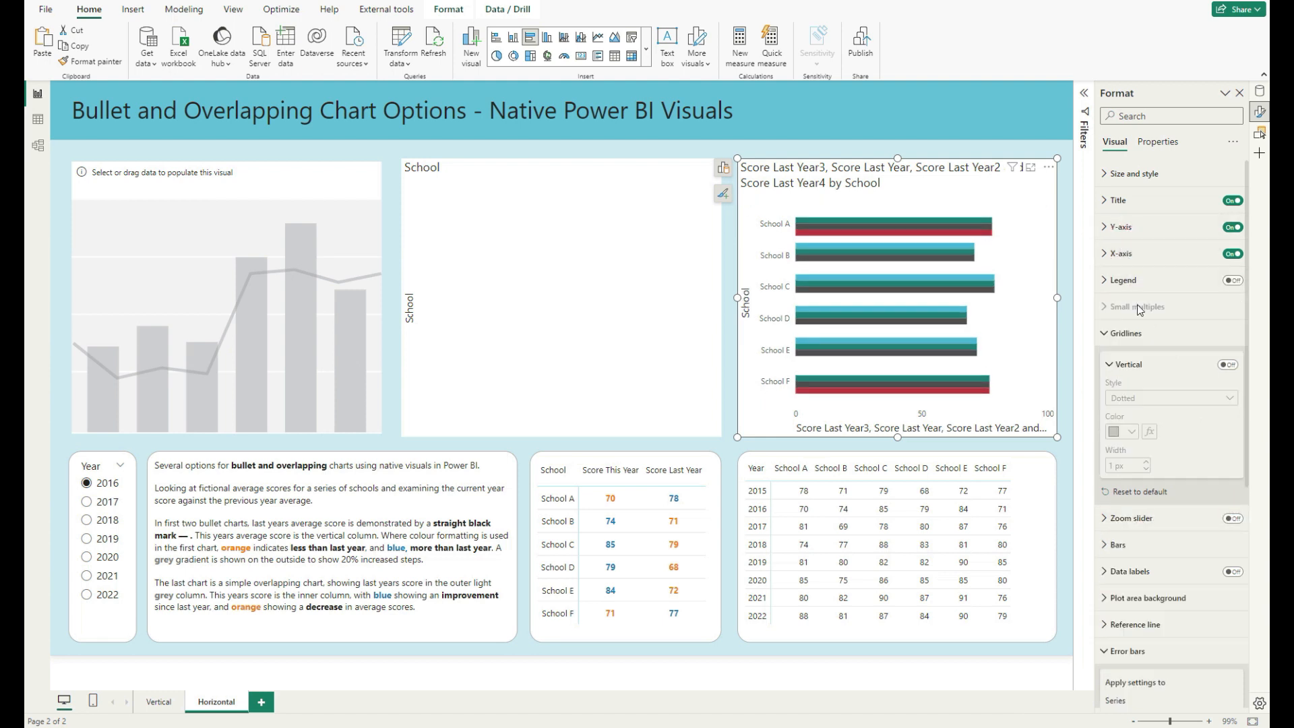
{"action": "left_click", "coordinate": [1122, 254]}
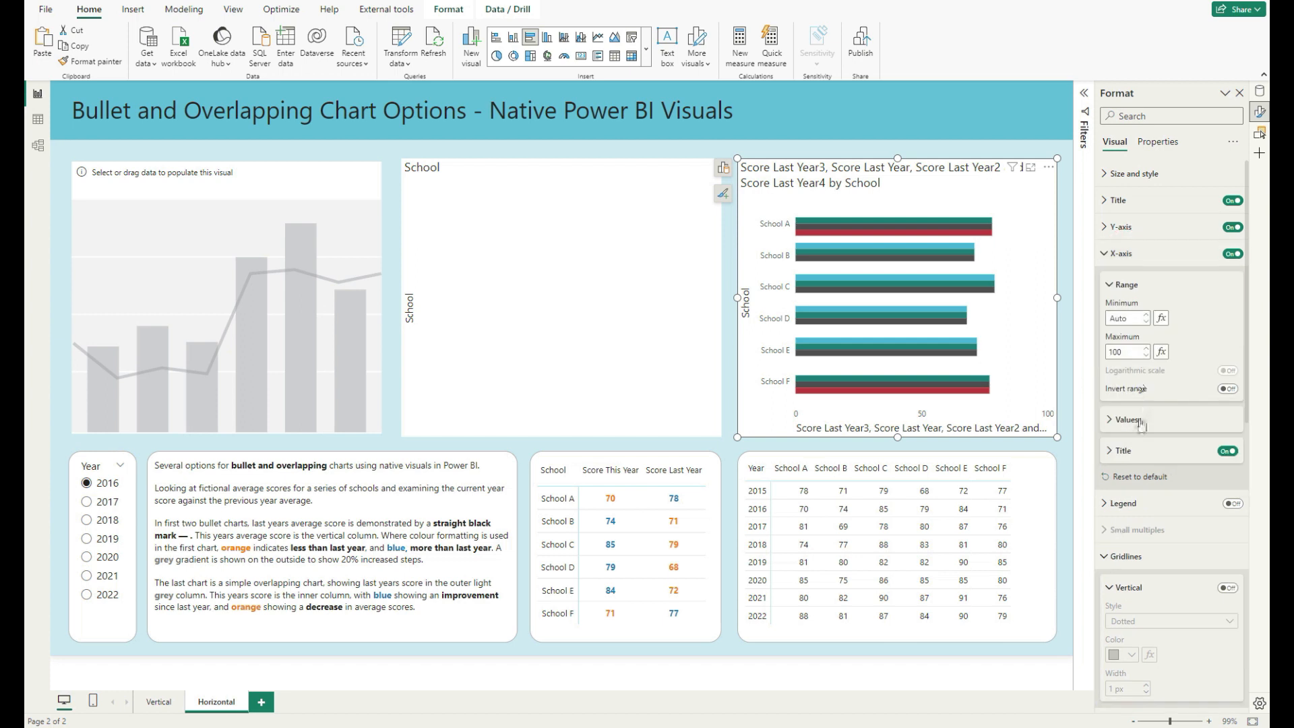
{"action": "left_click", "coordinate": [1123, 450]}
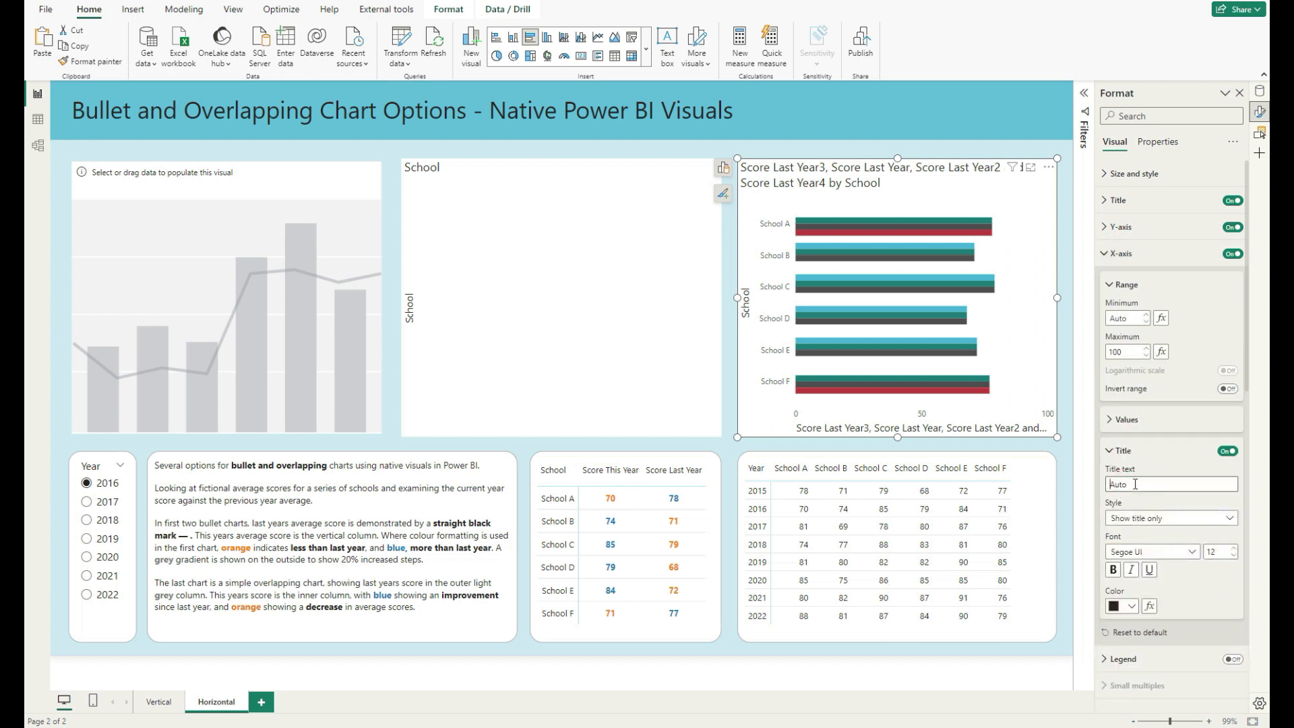
{"action": "key", "text": "Return"}
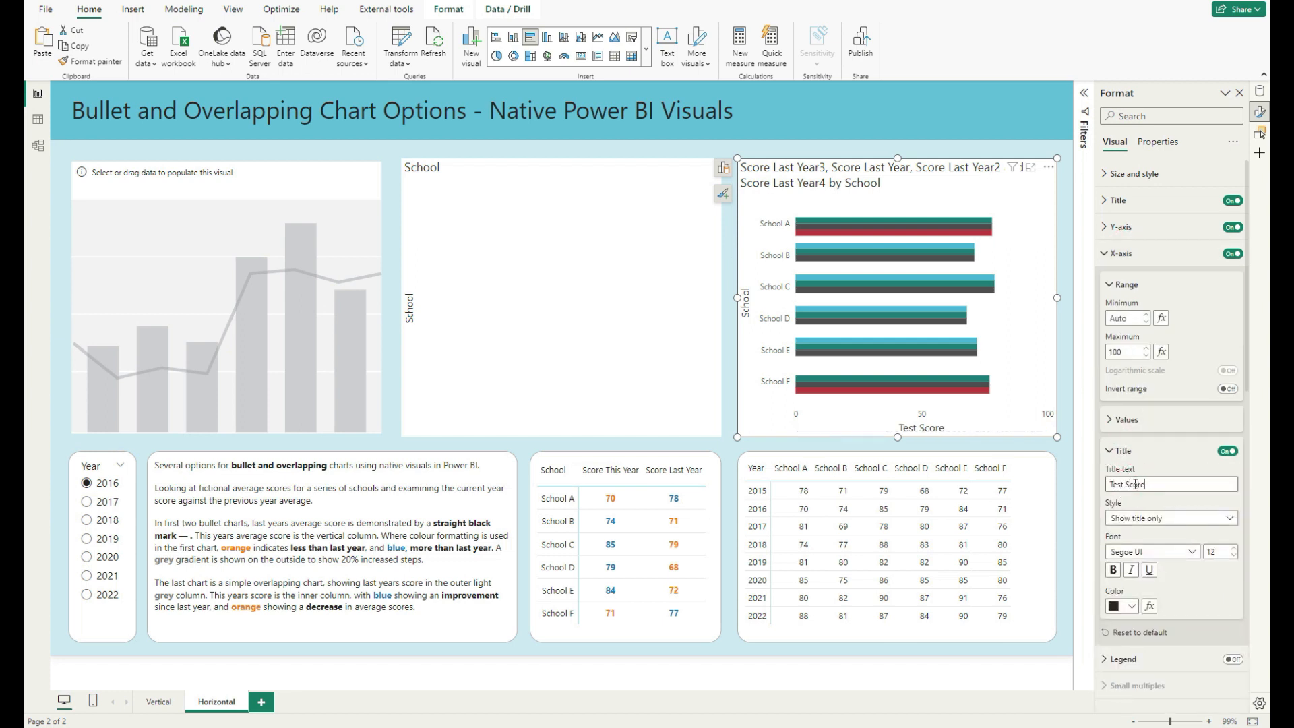
Step: Turn off the Y-axis title of the rightmost bar chart
{"action": "left_click", "coordinate": [1122, 250]}
{"action": "left_click", "coordinate": [1121, 227]}
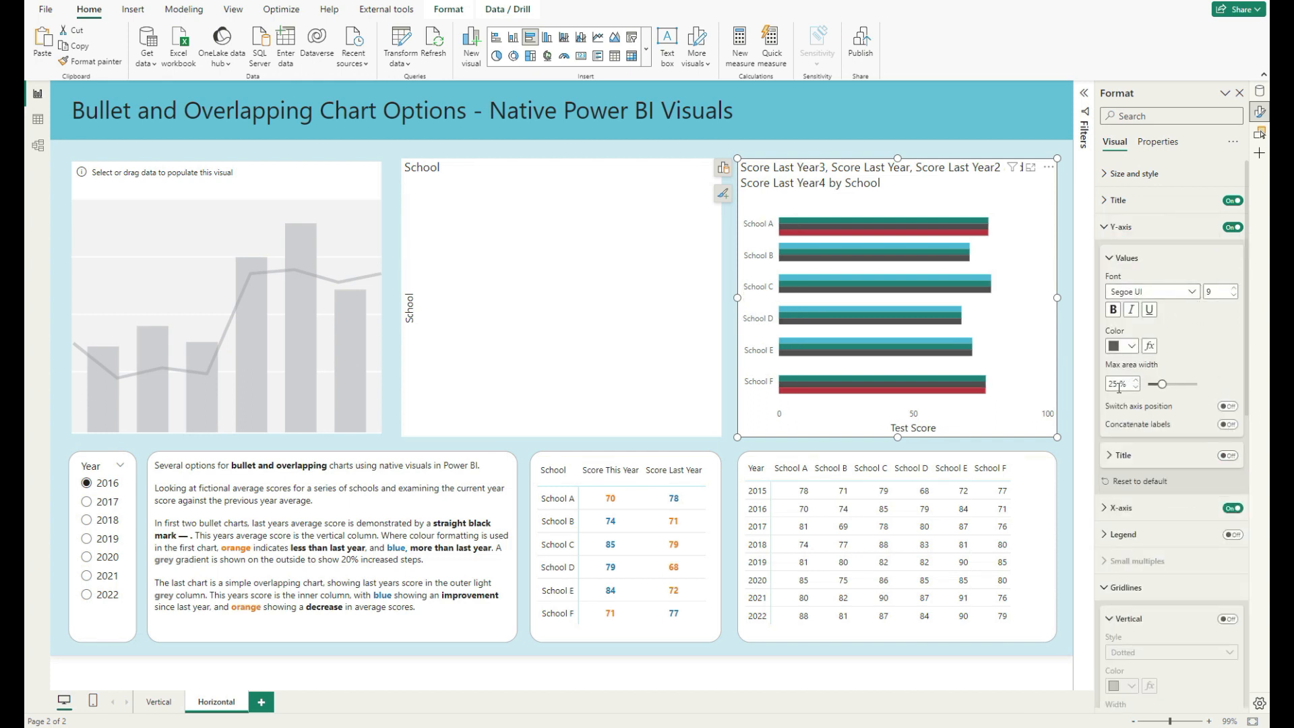
{"action": "left_click", "coordinate": [1121, 226]}
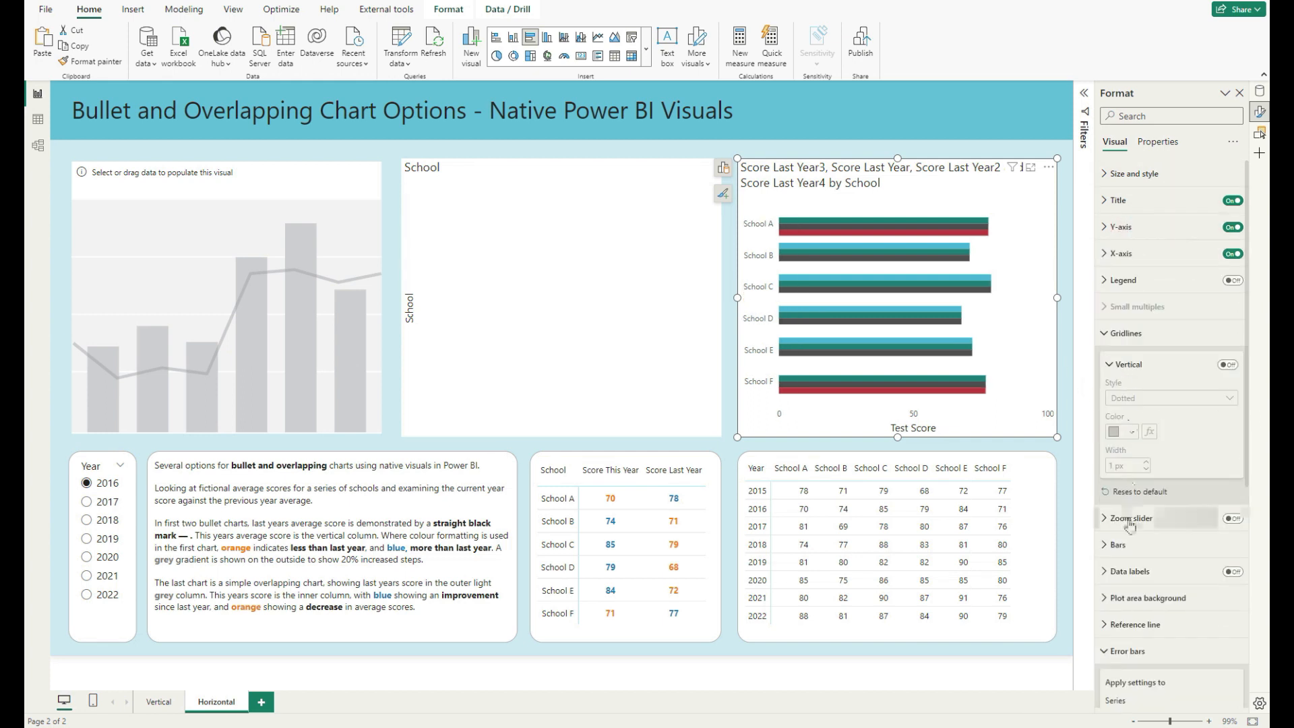
Step: Colour the bars of Score Last Year3, Score Last Year, Score Last Year2 and Score Last Year4 the same light grey
{"action": "left_click", "coordinate": [1120, 333]}
{"action": "left_click", "coordinate": [1118, 386]}
{"action": "left_click", "coordinate": [1122, 451]}
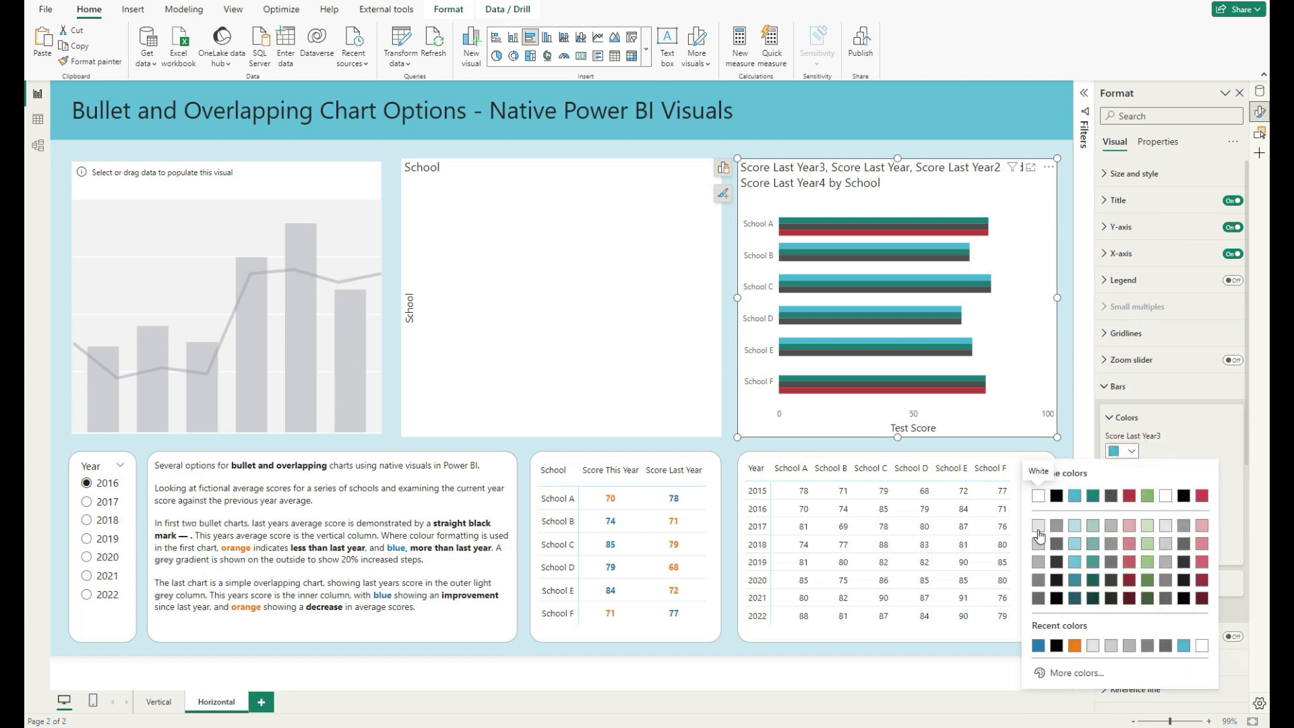
{"action": "left_click", "coordinate": [1038, 527]}
{"action": "left_click", "coordinate": [1122, 484]}
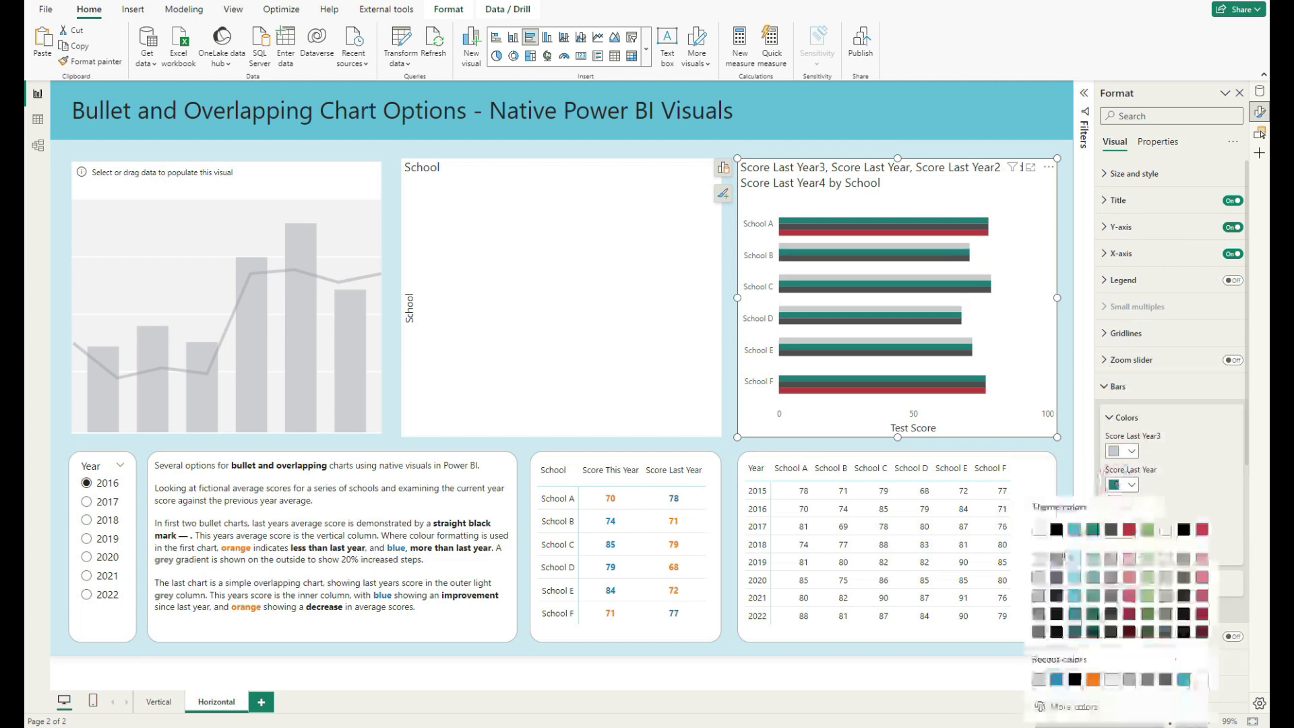
{"action": "left_click", "coordinate": [1039, 579]}
{"action": "left_click", "coordinate": [1122, 518]}
{"action": "left_click", "coordinate": [1038, 359]}
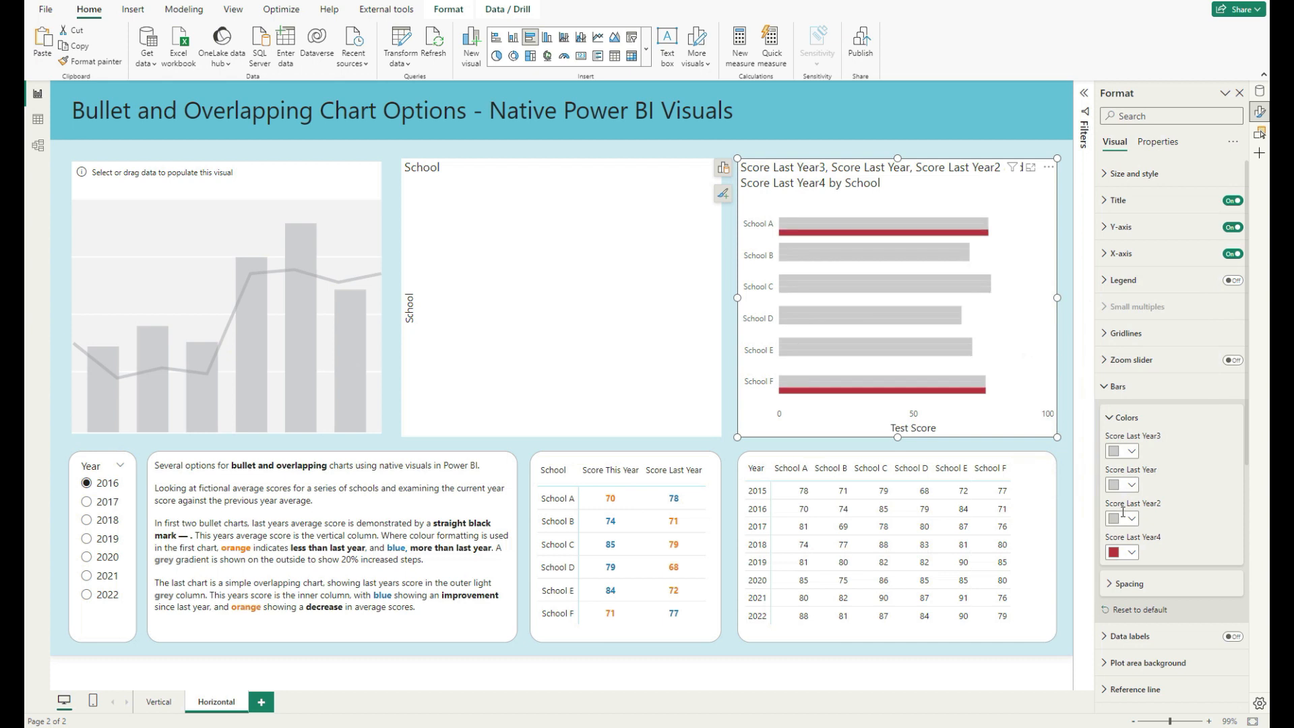
{"action": "left_click", "coordinate": [1122, 551]}
{"action": "left_click", "coordinate": [1040, 401]}
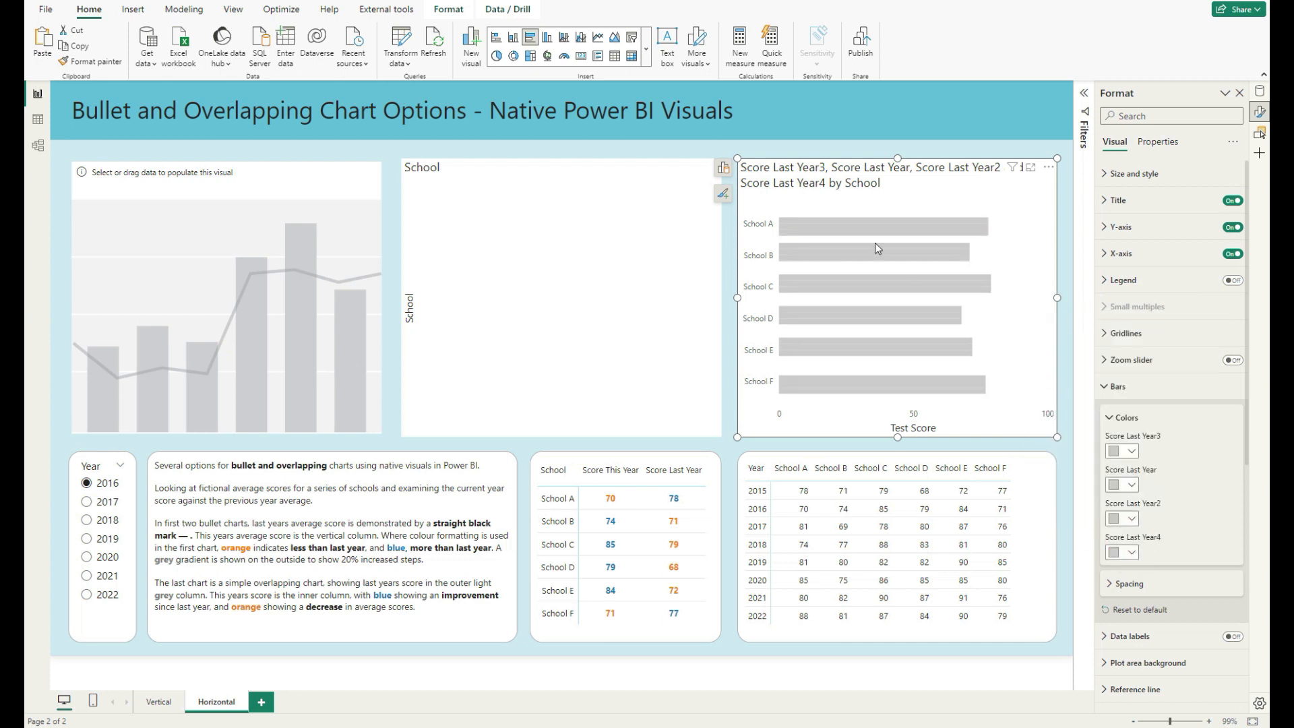
Step: Set the inner padding between the bars of the rightmost chart to 45 px
{"action": "left_click", "coordinate": [1129, 584]}
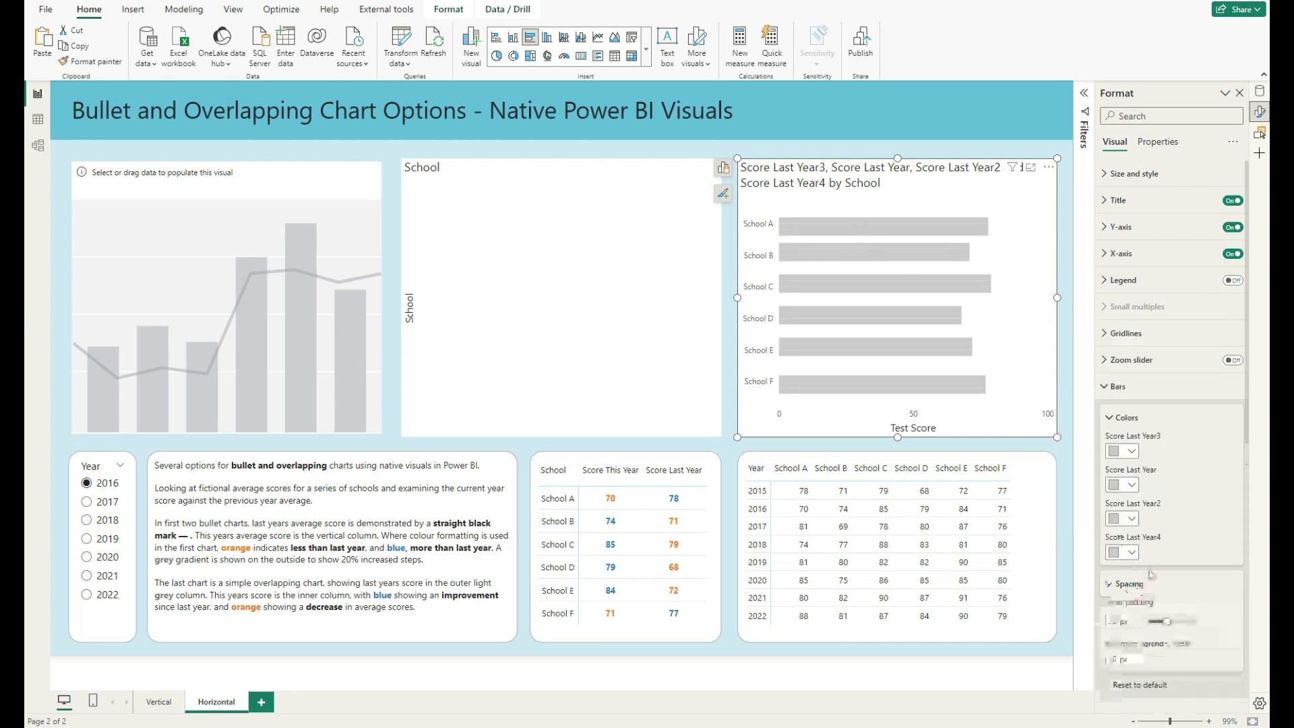
{"action": "scroll", "coordinate": [1159, 539], "scroll_direction": "down", "scroll_amount": 3}
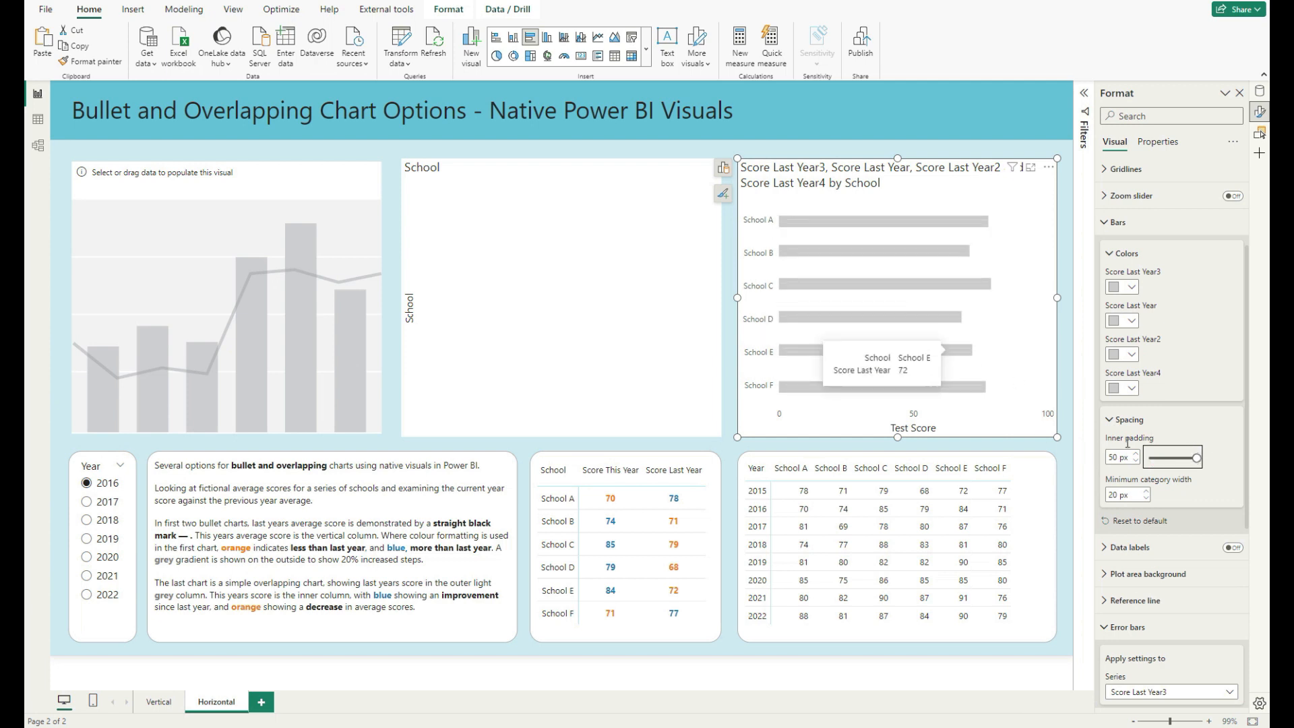
{"action": "double_click", "coordinate": [1120, 458]}
{"action": "type", "text": "45"}
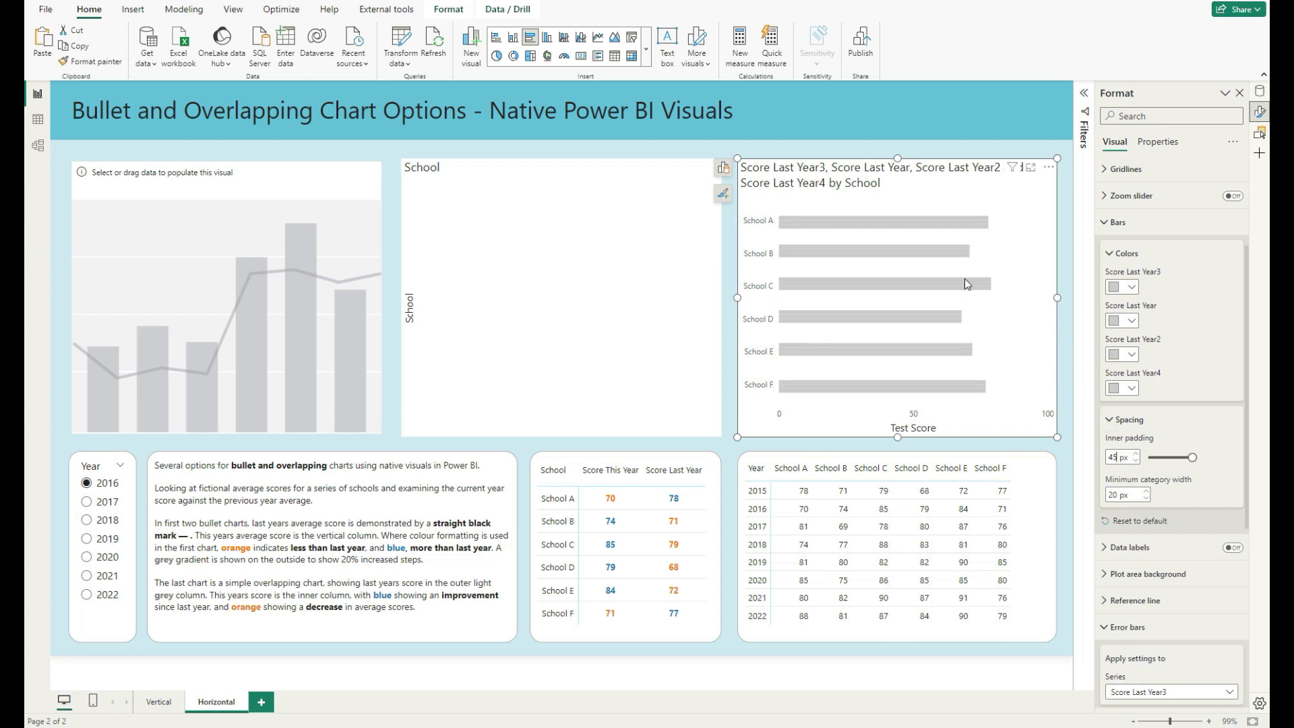
{"action": "left_click", "coordinate": [1066, 306]}
{"action": "left_click", "coordinate": [1026, 340]}
Step: Set the title of the rightmost bar chart to "Overlapping Chart"
{"action": "left_click", "coordinate": [1119, 200]}
{"action": "triple_click", "coordinate": [1117, 265]}
{"action": "type", "text": "Overlapping Chart"}
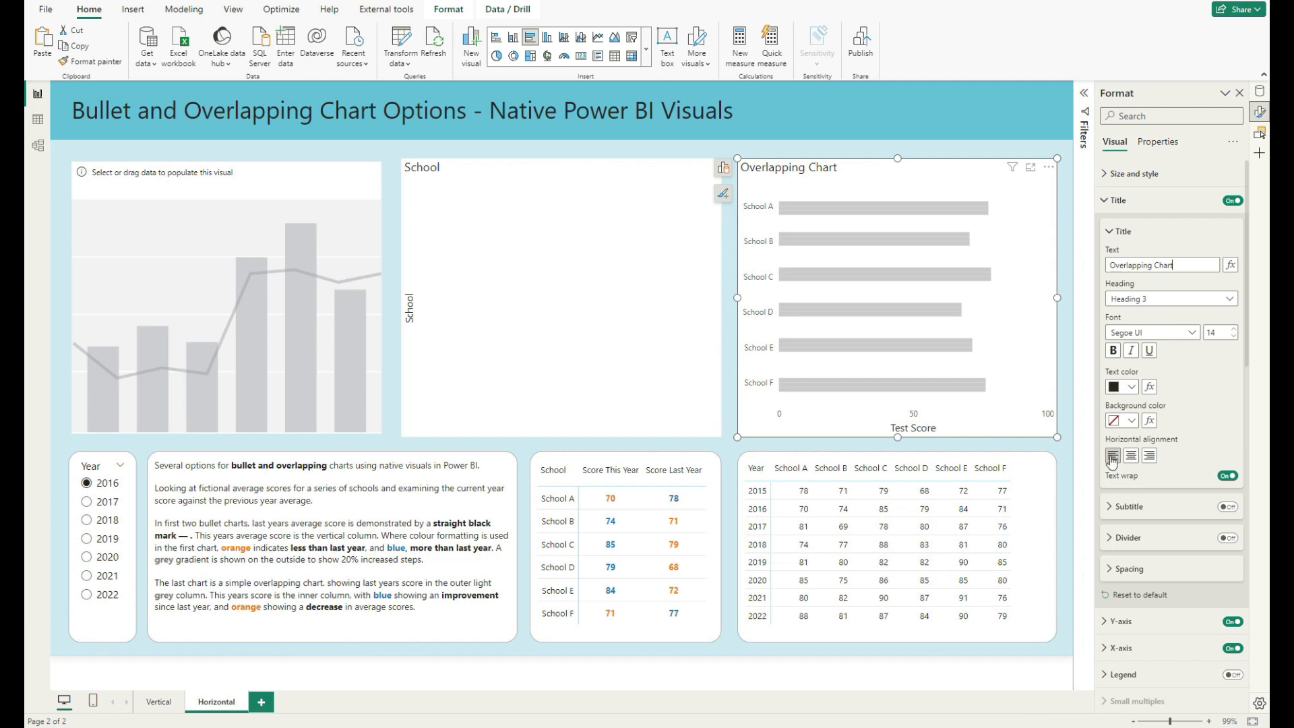
Step: Reduce the font size of the overlapping chart's X-axis title to 11
{"action": "left_click", "coordinate": [1120, 647]}
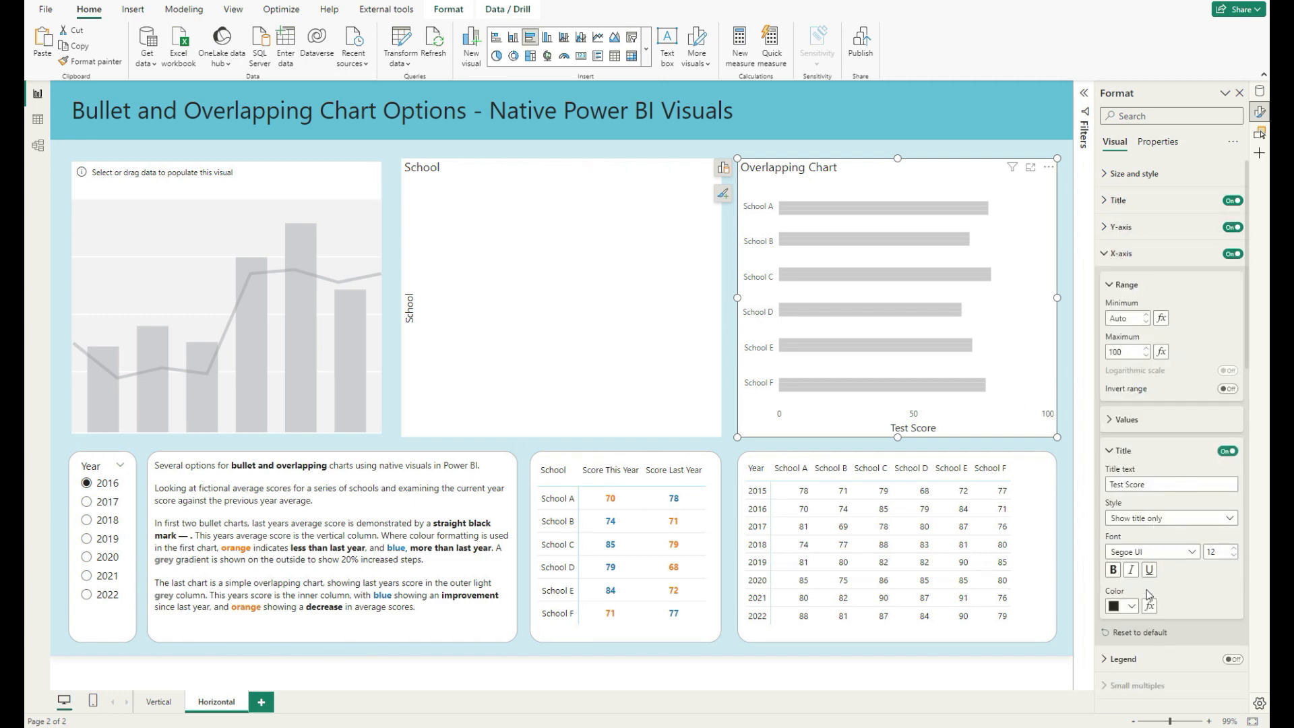
{"action": "left_click", "coordinate": [1232, 557]}
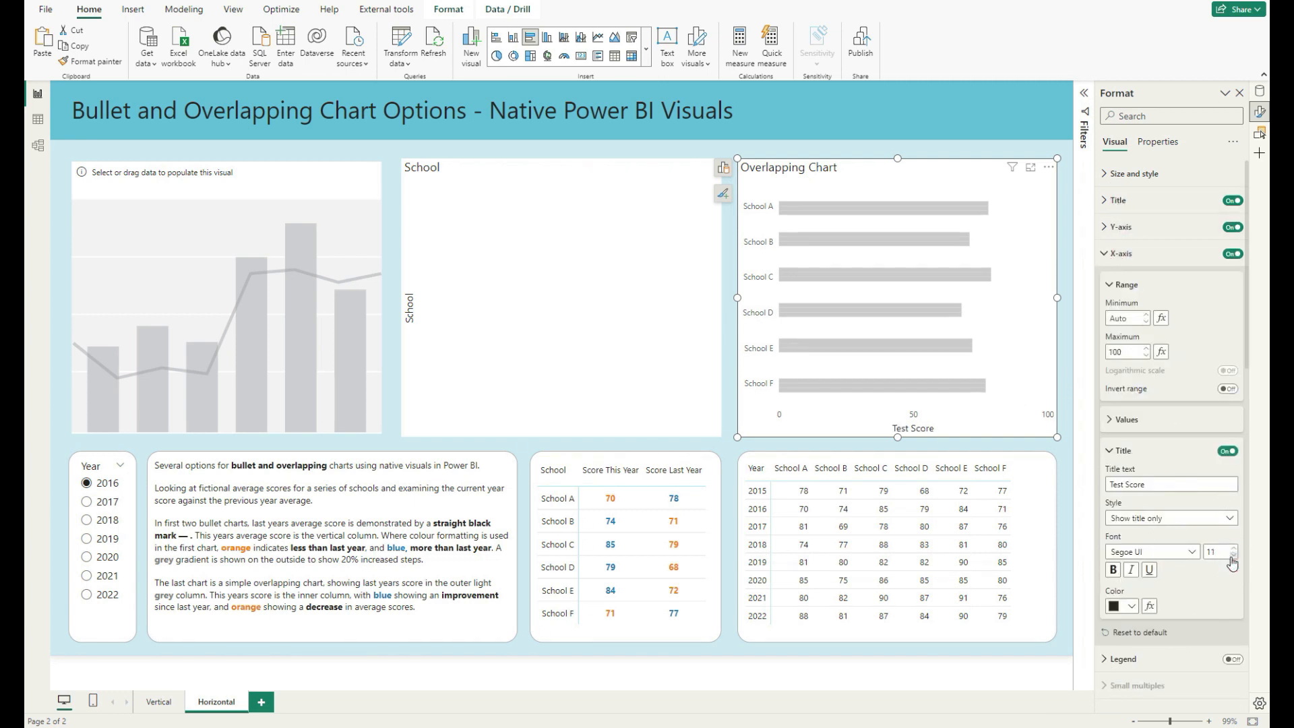
{"action": "left_click", "coordinate": [1036, 407]}
Step: Set Score This Year L as the upper bound of the error bars for the Score Last Year2 series
{"action": "left_click", "coordinate": [1233, 141]}
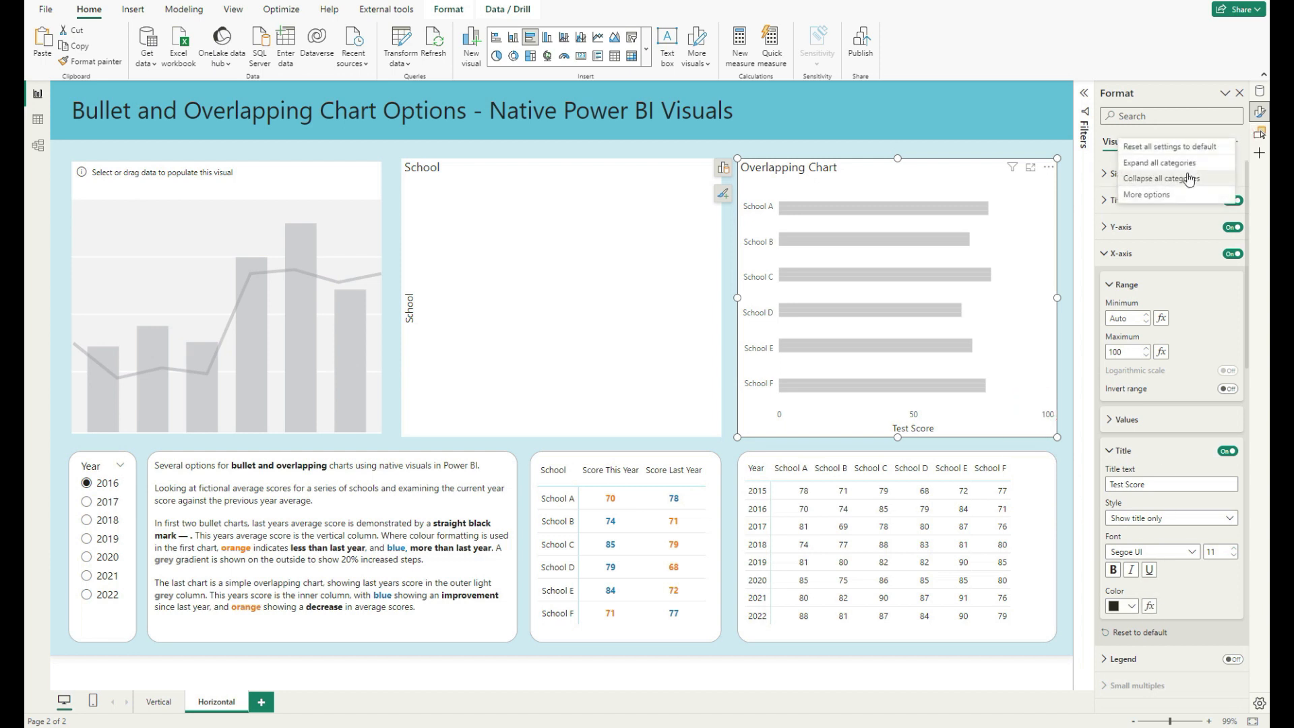
{"action": "left_click", "coordinate": [1161, 178]}
{"action": "left_click", "coordinate": [1141, 491]}
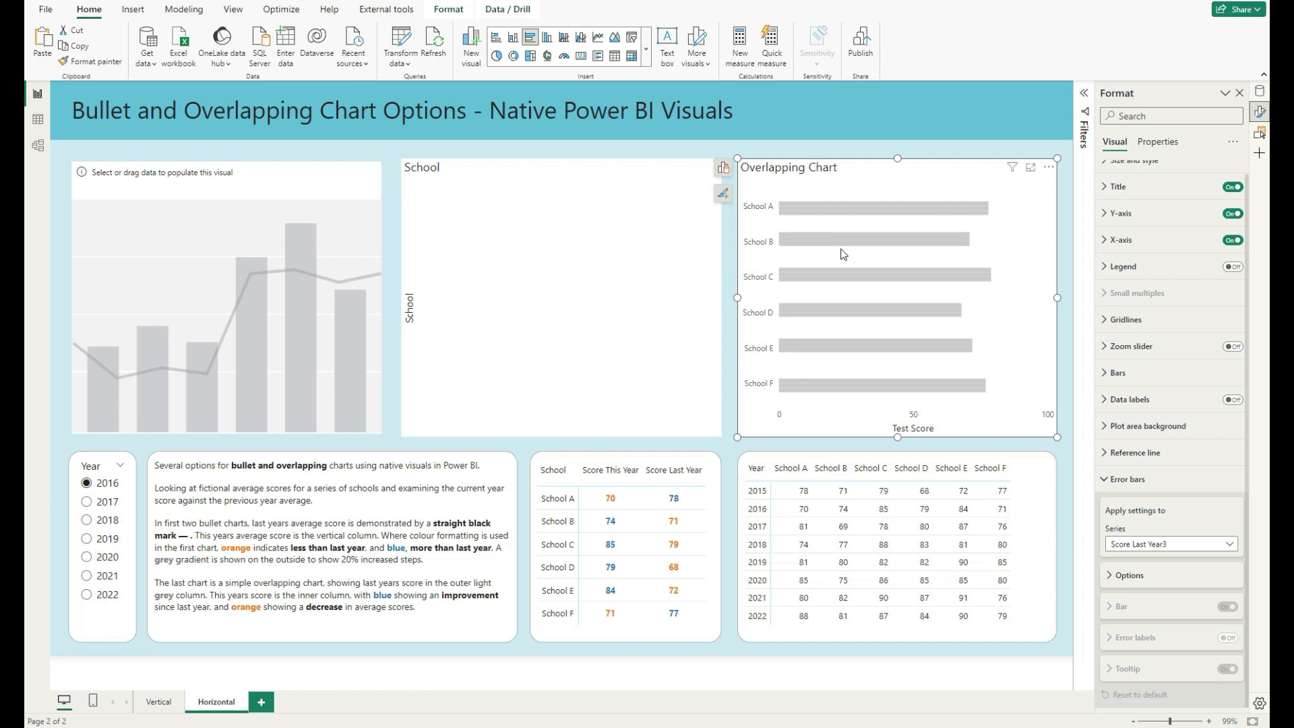
{"action": "left_click", "coordinate": [723, 168]}
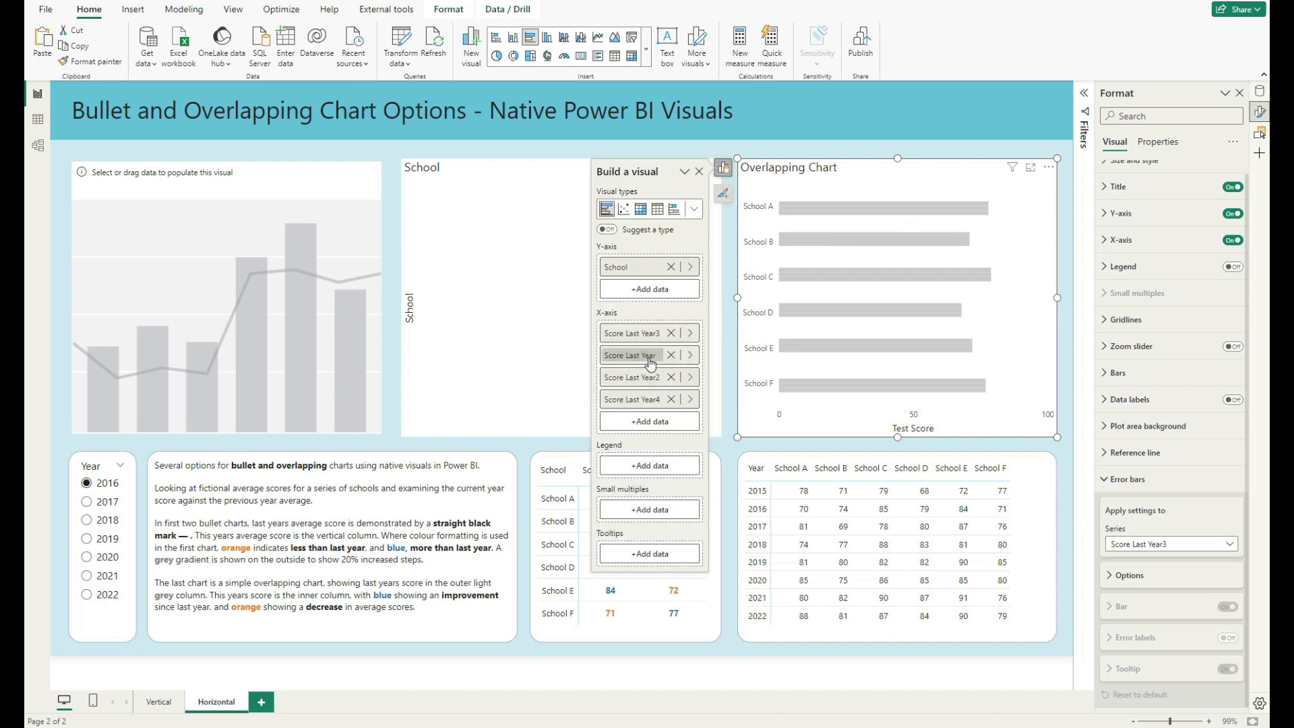
{"action": "left_click", "coordinate": [1204, 546]}
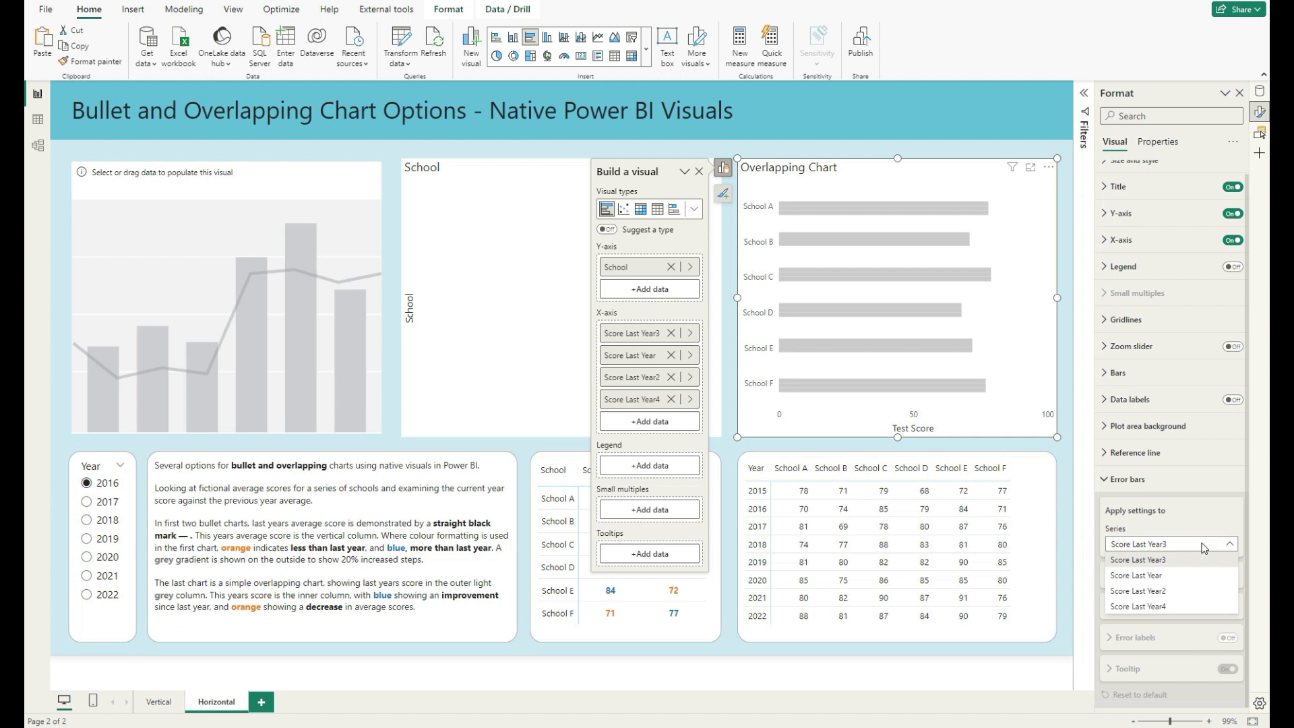
{"action": "left_click", "coordinate": [1164, 591]}
{"action": "scroll", "coordinate": [1186, 539], "scroll_direction": "down", "scroll_amount": 3}
{"action": "left_click", "coordinate": [1199, 501]}
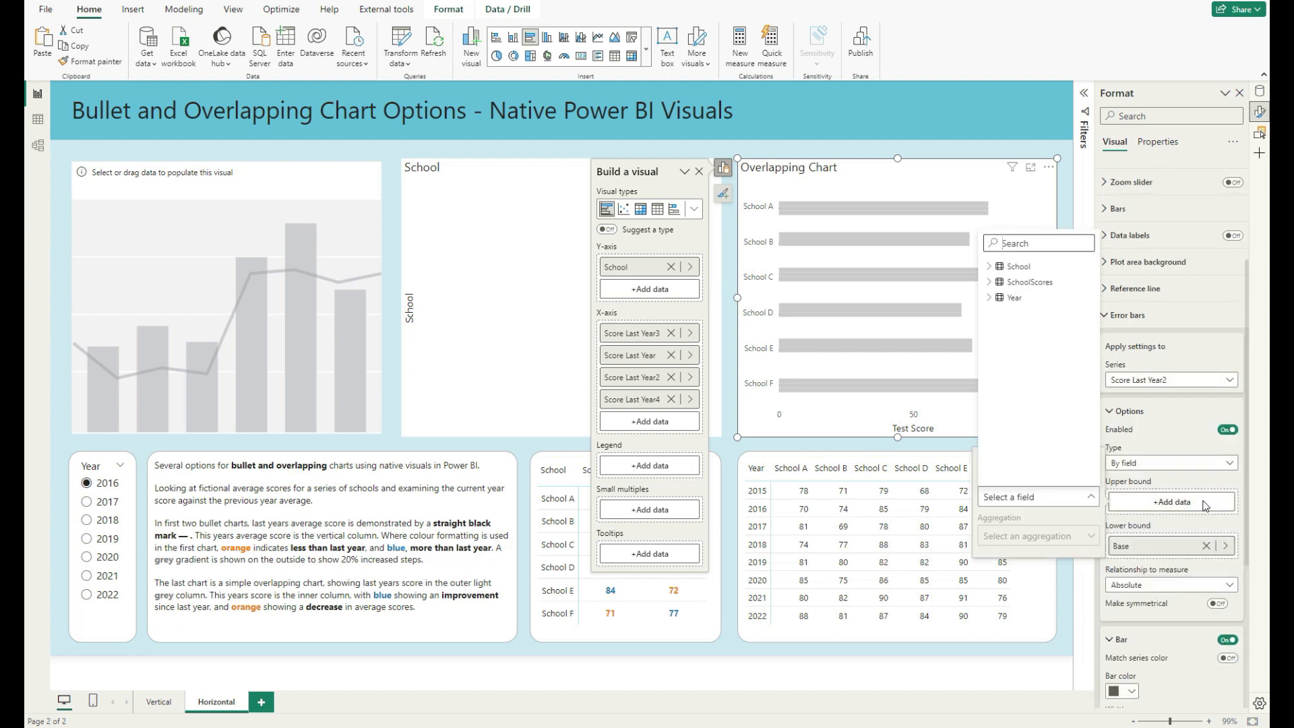
{"action": "type", "text": "L"}
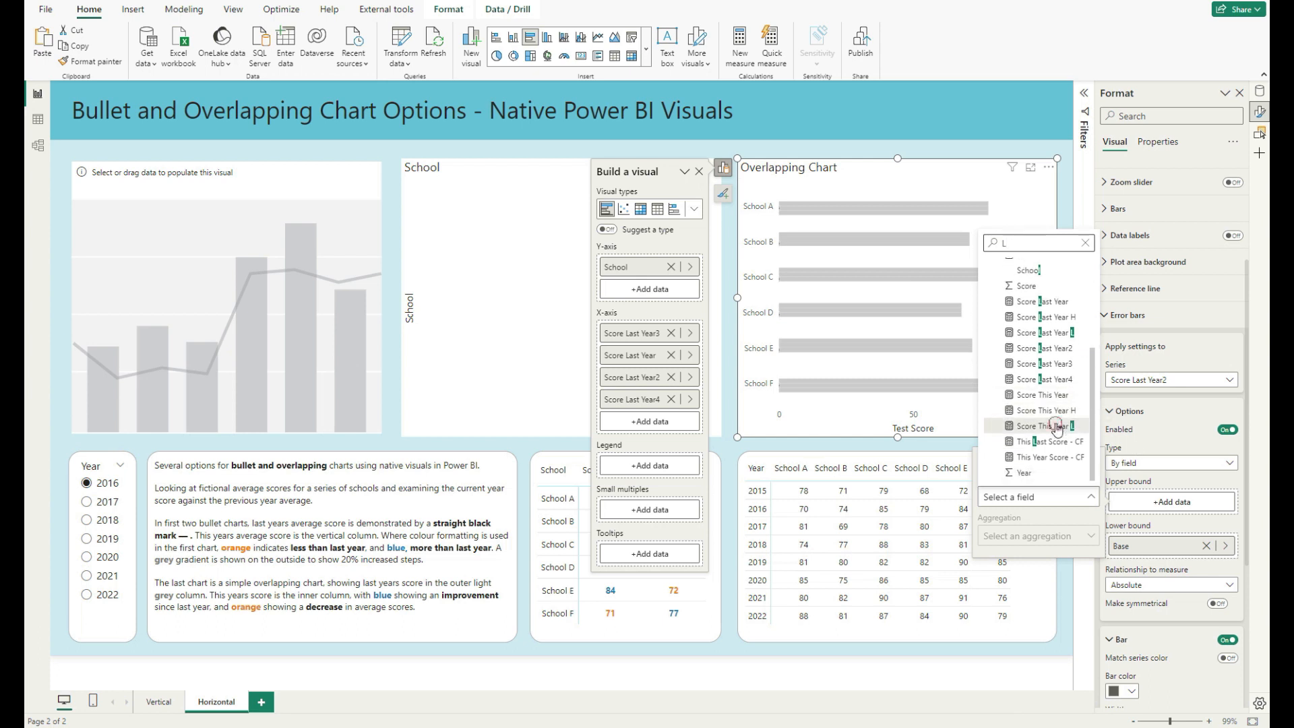
{"action": "left_click", "coordinate": [1062, 444]}
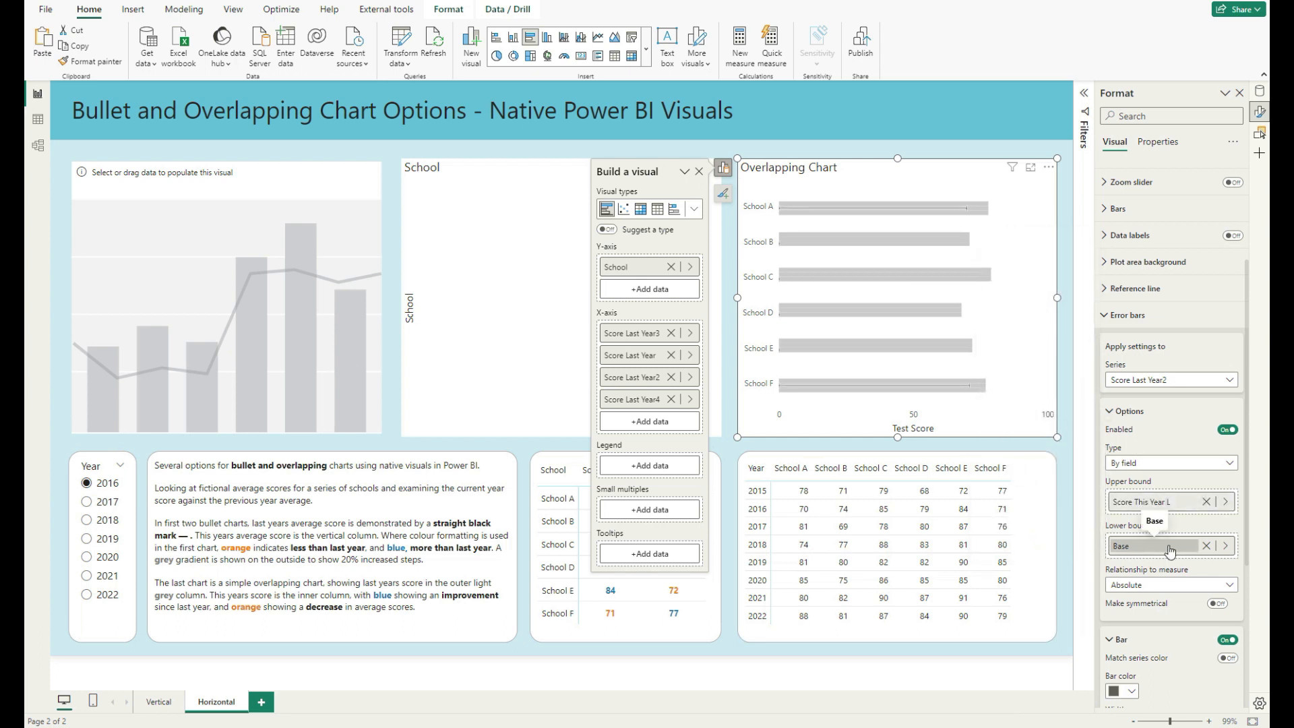
Step: Format the Score Last Year2 error bars in orange with a width of 10 and no marker shape
{"action": "scroll", "coordinate": [1155, 596], "scroll_direction": "down", "scroll_amount": 3}
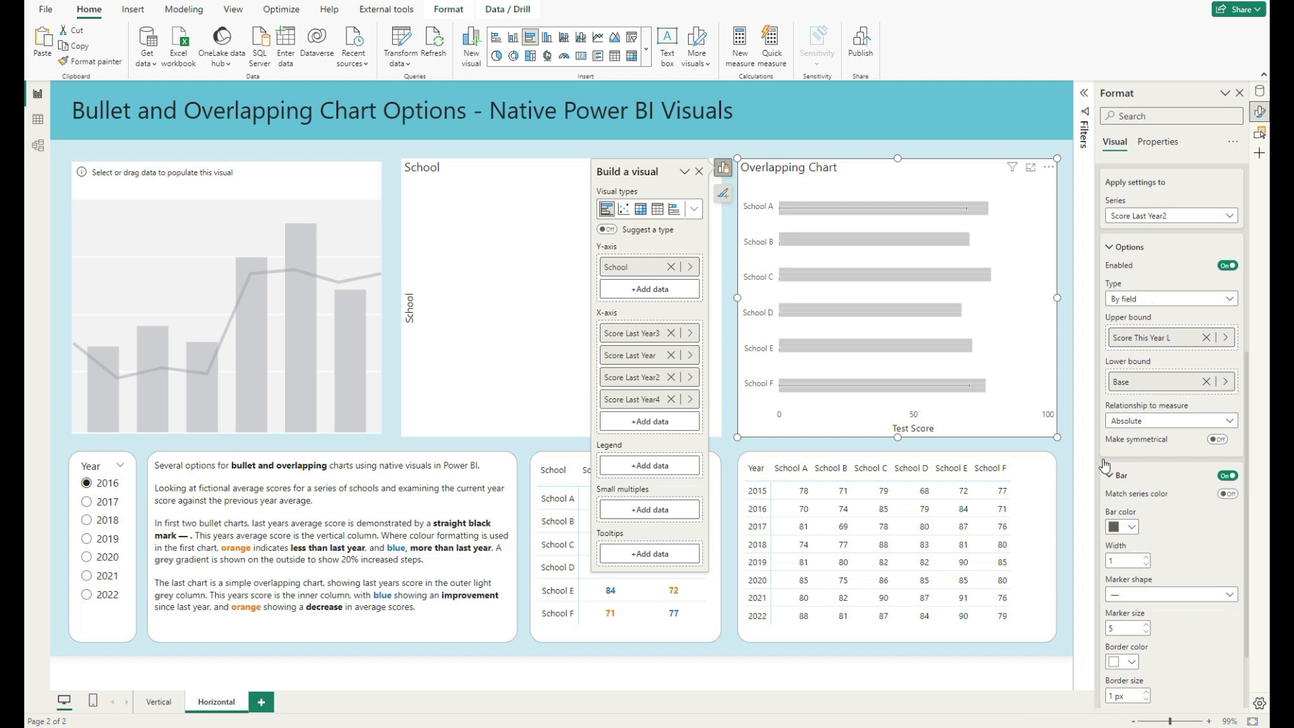
{"action": "left_click", "coordinate": [1122, 526]}
{"action": "left_click", "coordinate": [1092, 471]}
{"action": "left_click", "coordinate": [1146, 557]}
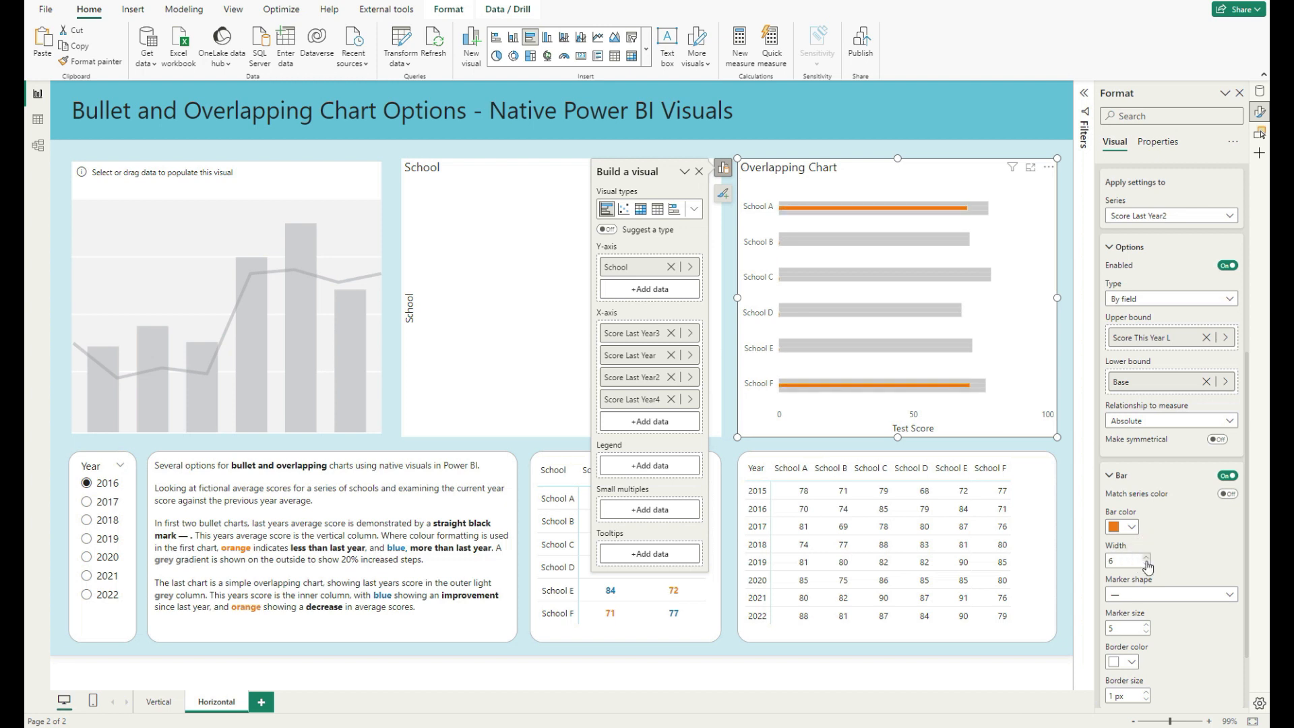
{"action": "left_click", "coordinate": [1150, 595]}
{"action": "left_click", "coordinate": [1128, 580]}
{"action": "left_click", "coordinate": [1145, 558]}
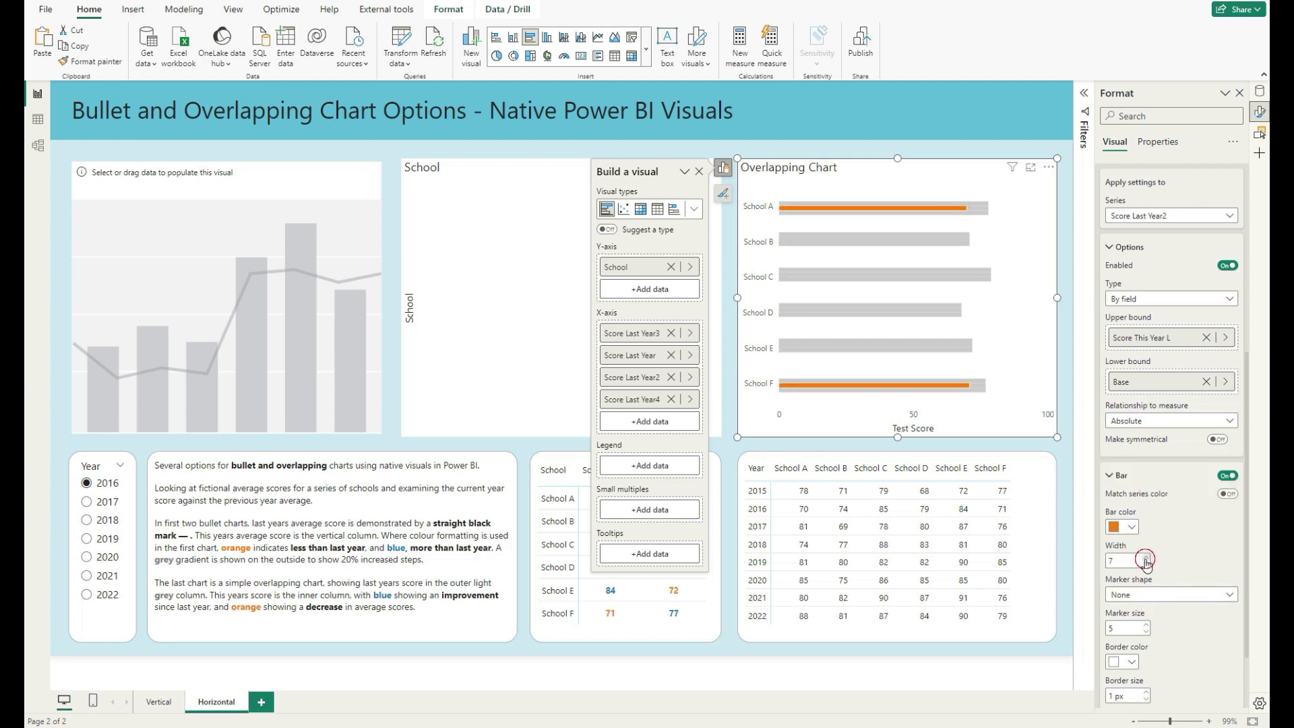
{"action": "left_click", "coordinate": [1145, 558]}
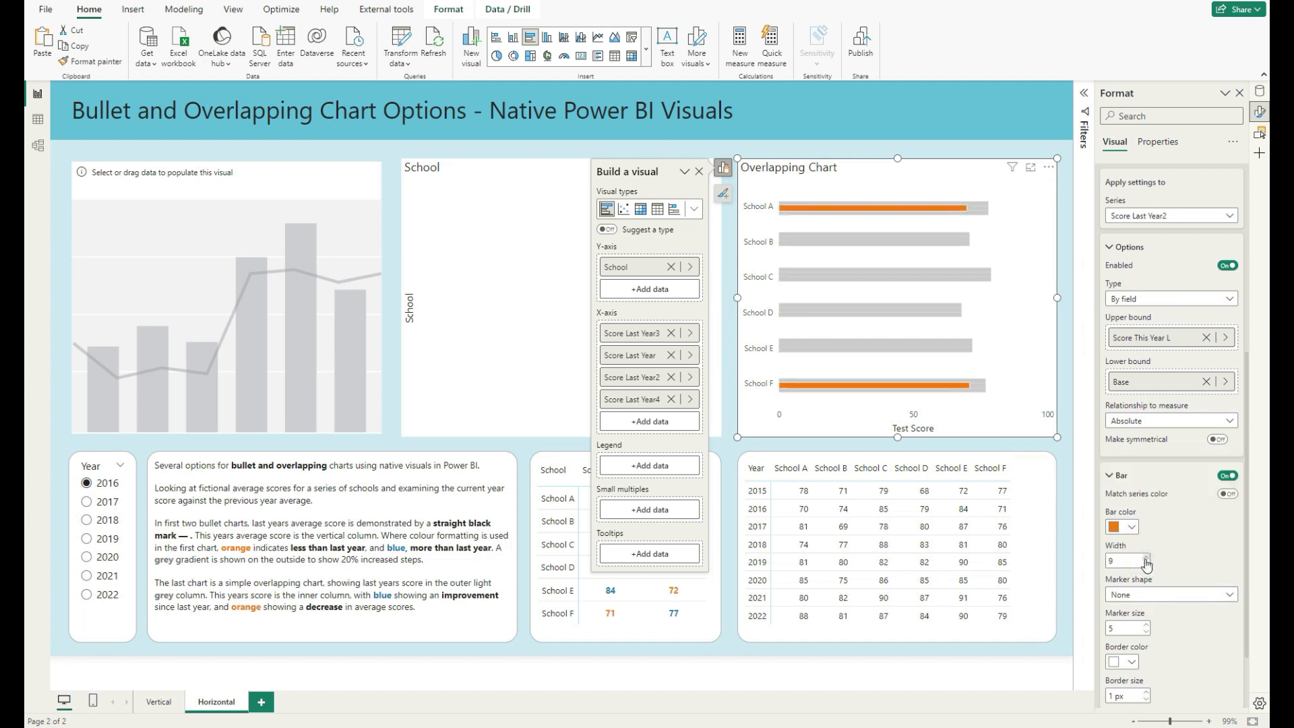
{"action": "left_click", "coordinate": [1146, 558]}
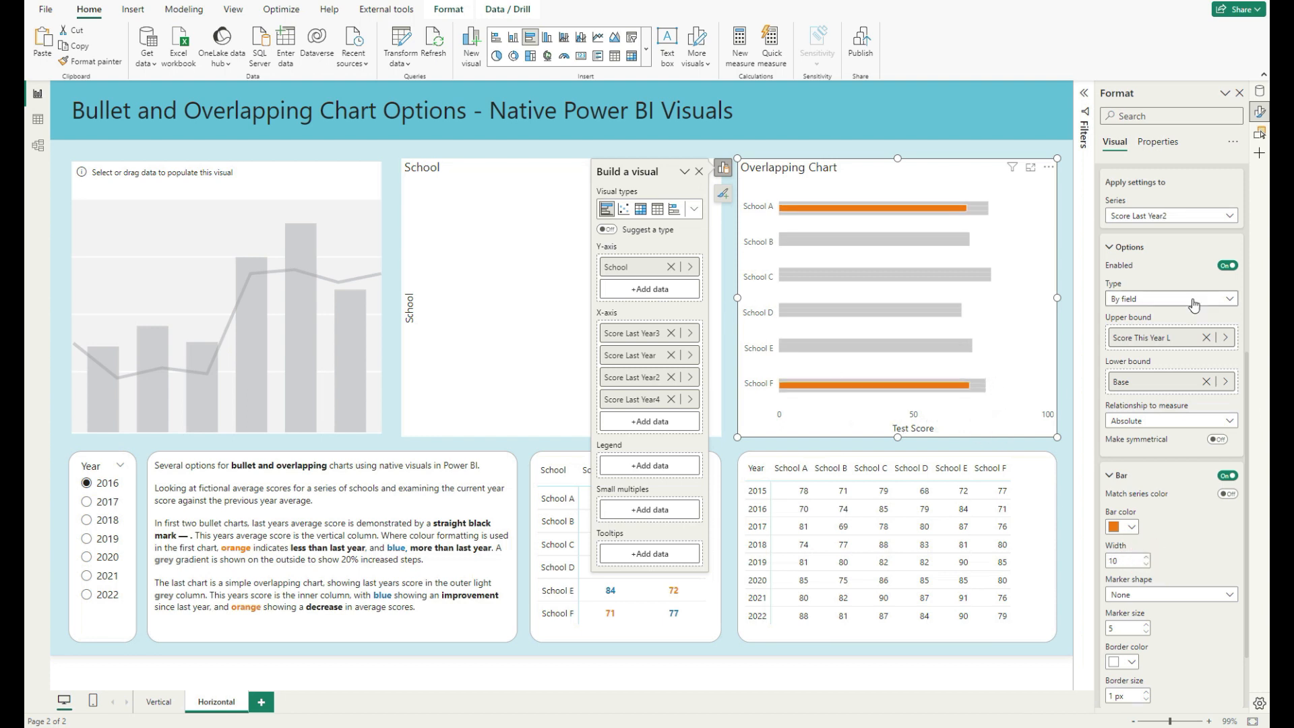
Step: Enable error bars for the Score Last Year series with Score This Year H as upper bound and Base as lower bound
{"action": "left_click", "coordinate": [1168, 213]}
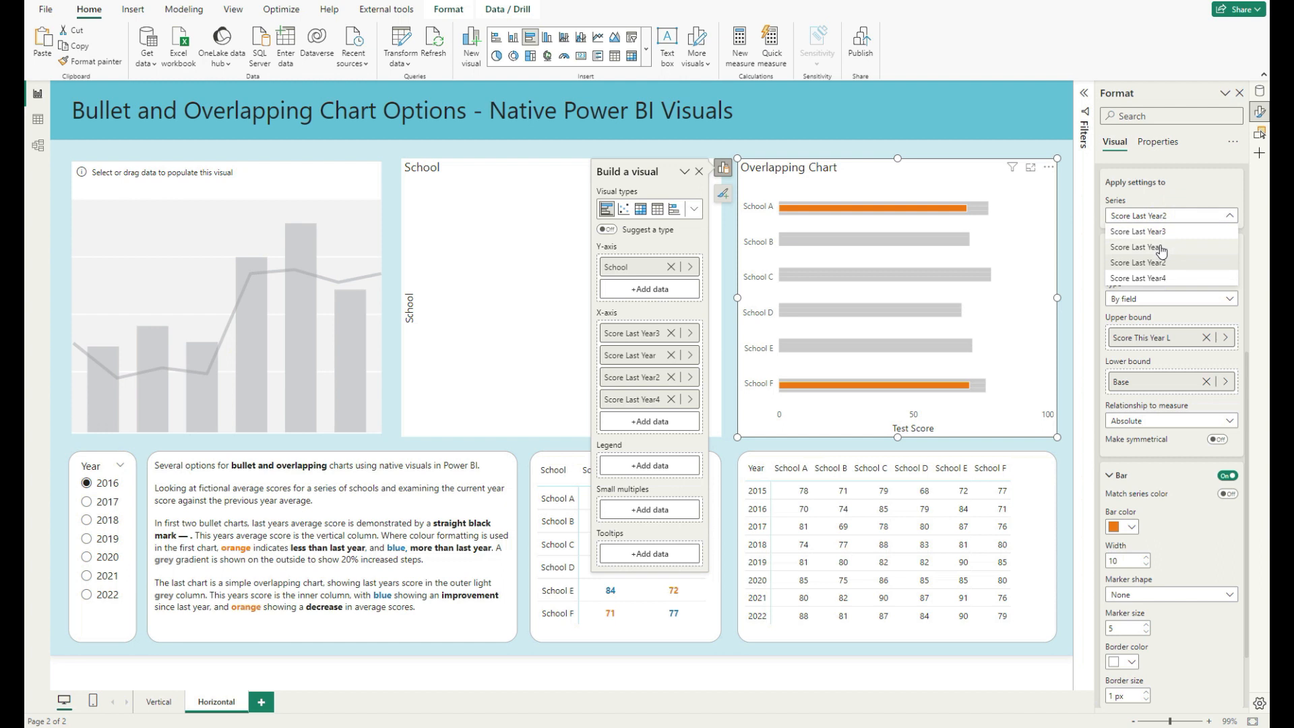
{"action": "left_click", "coordinate": [1161, 251]}
{"action": "left_click", "coordinate": [1172, 469]}
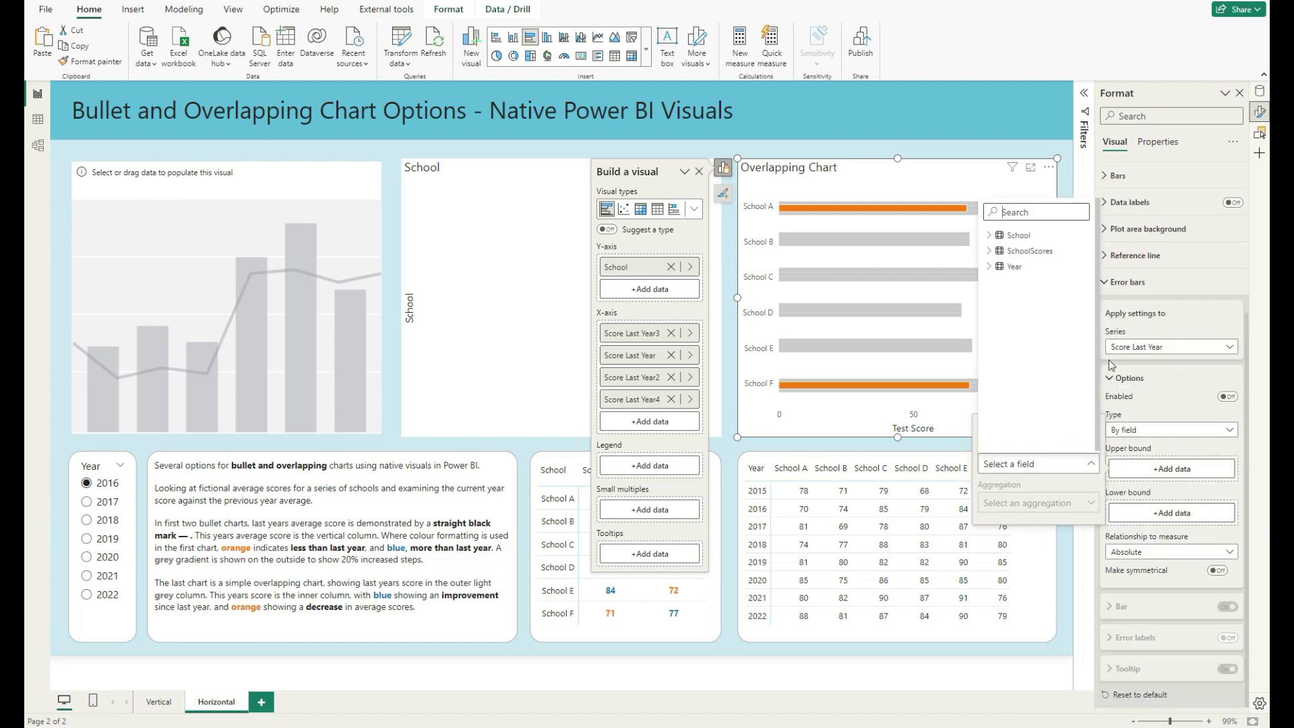
{"action": "type", "text": "h"}
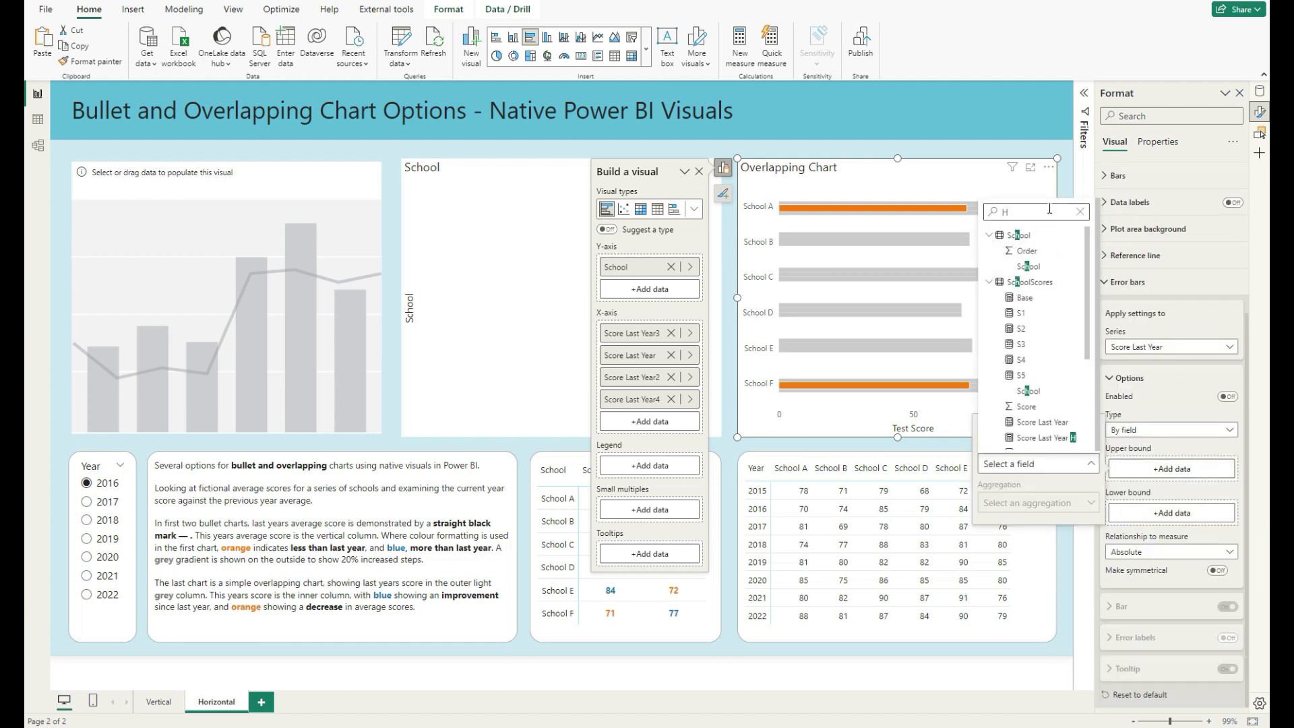
{"action": "scroll", "coordinate": [1061, 398], "scroll_direction": "down", "scroll_amount": 3}
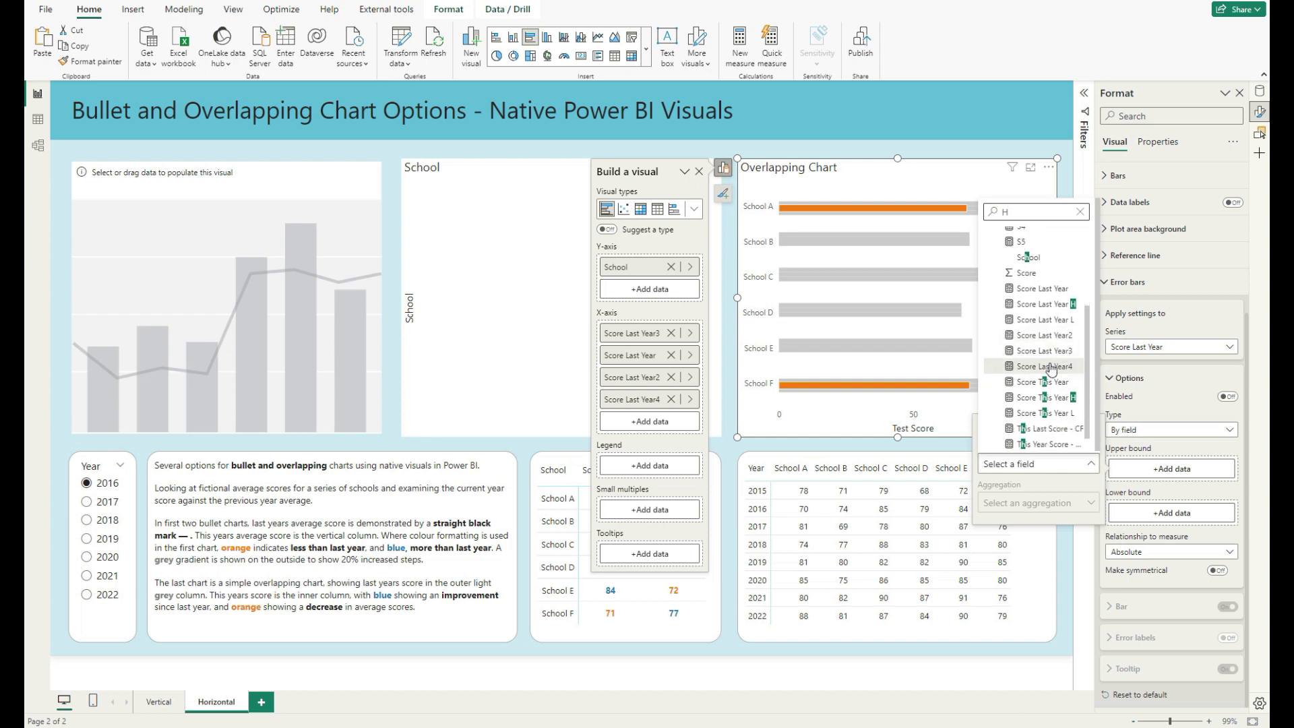
{"action": "left_click", "coordinate": [1059, 399]}
{"action": "left_click", "coordinate": [1159, 512]}
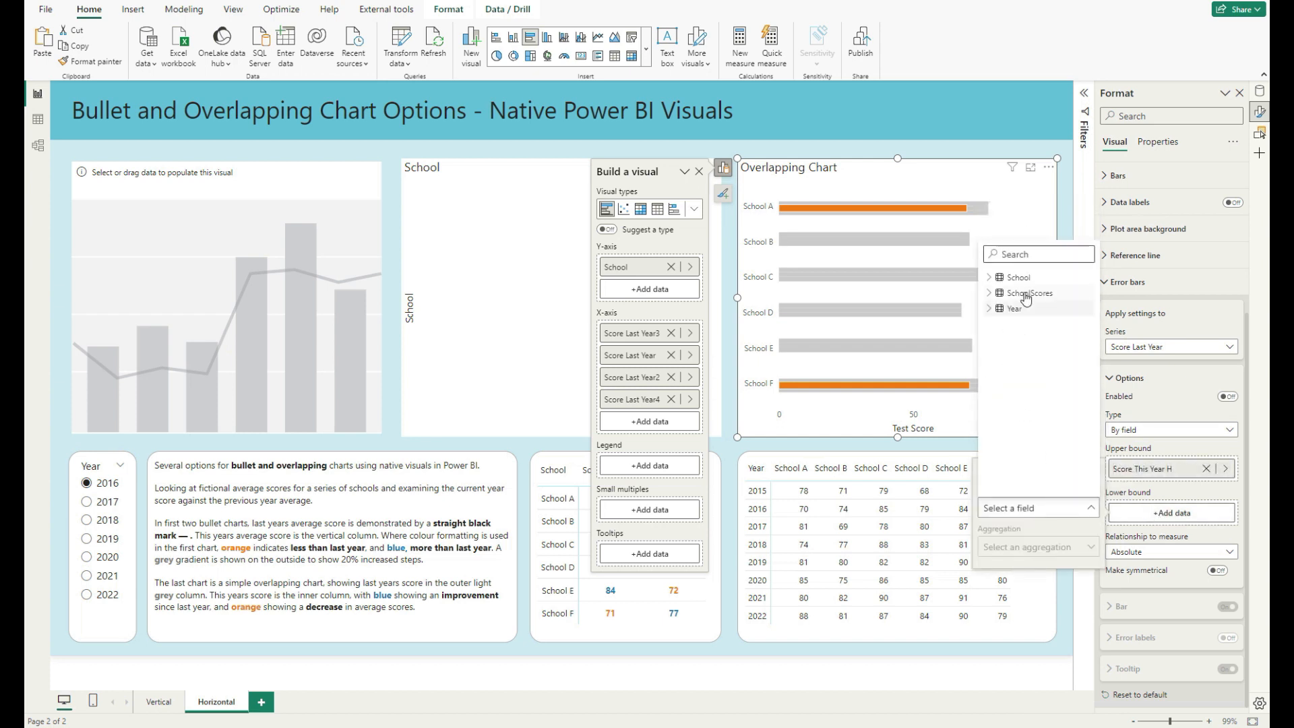
{"action": "type", "text": "base"}
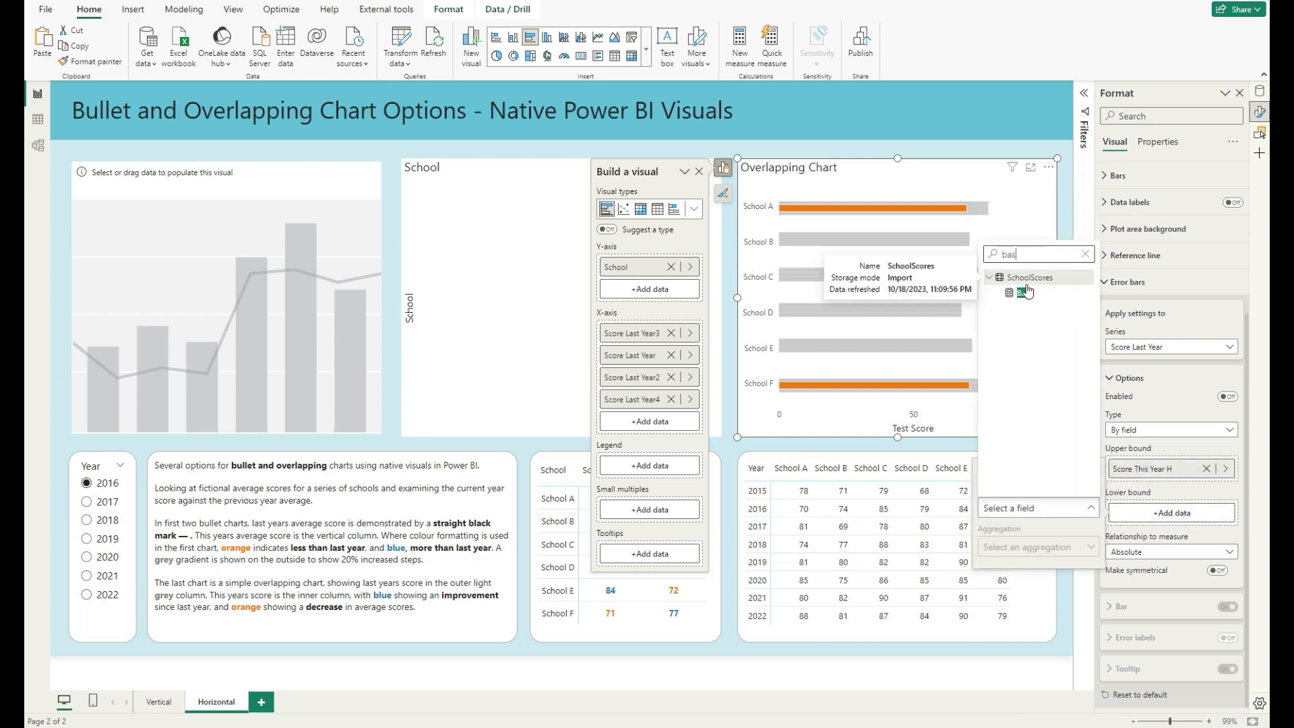
{"action": "left_click", "coordinate": [1024, 293]}
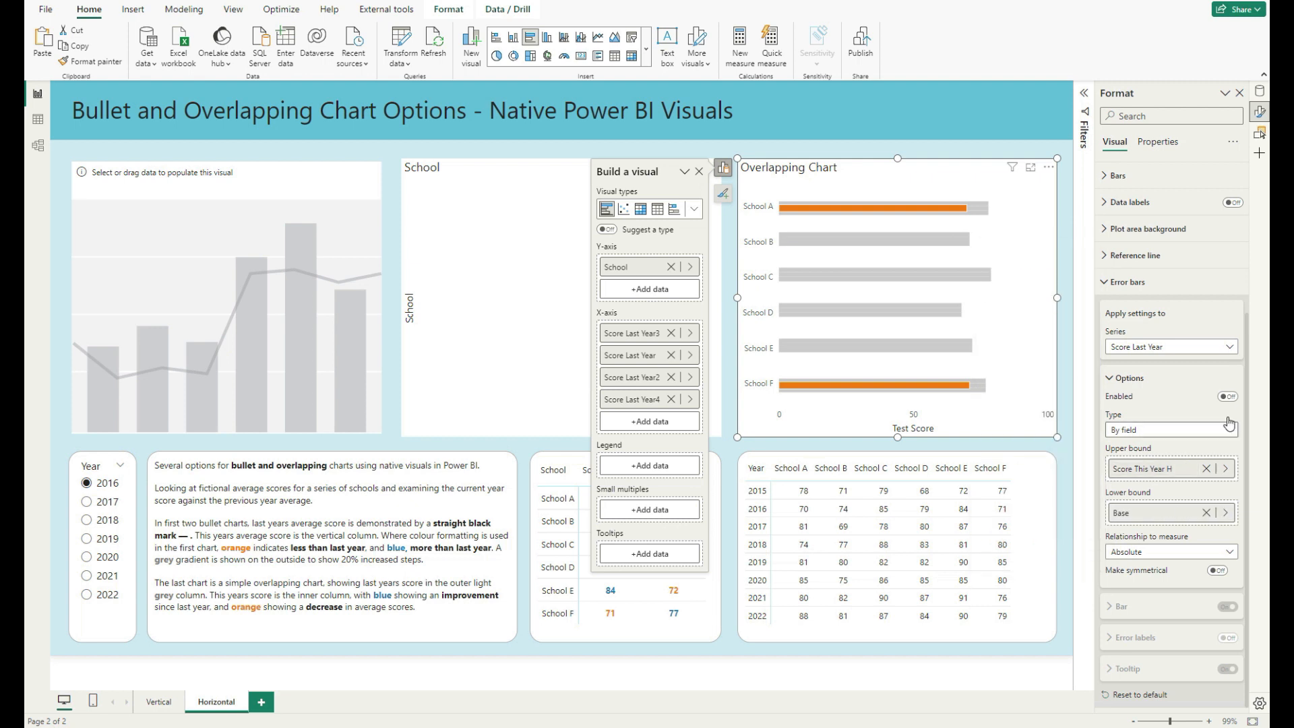
{"action": "left_click", "coordinate": [1226, 397]}
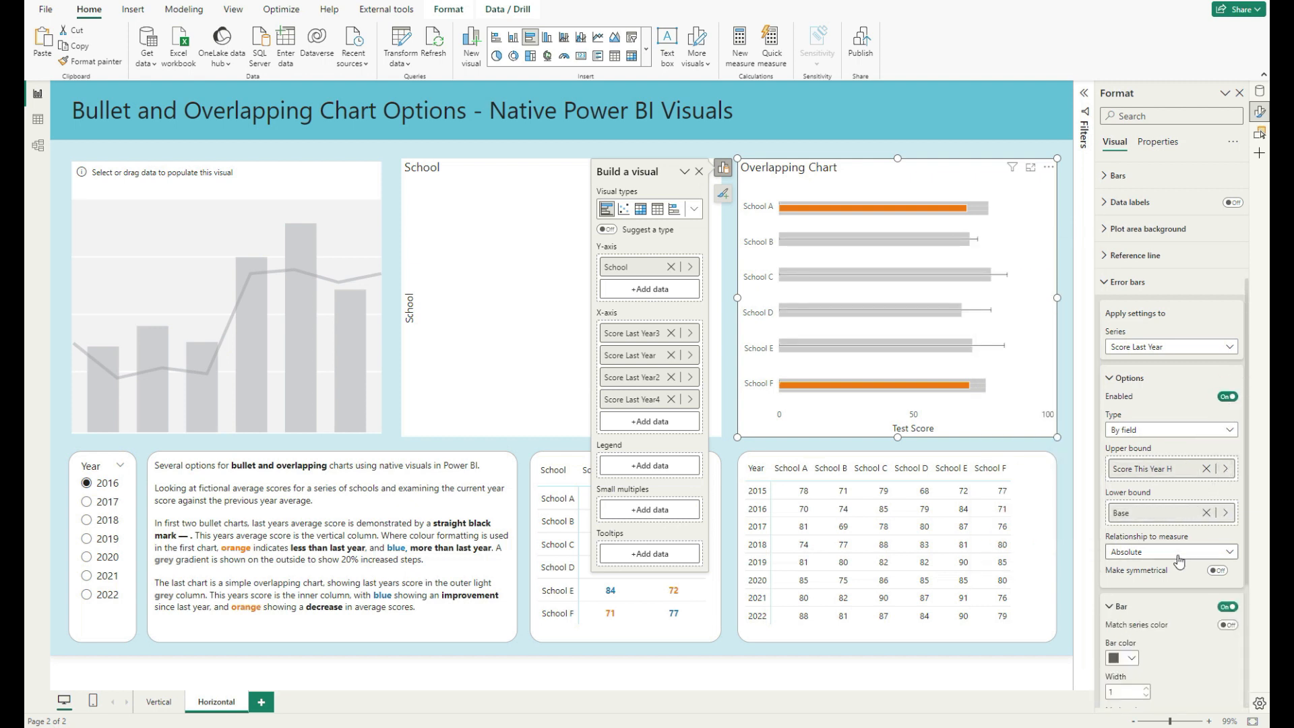
Step: Format the Score Last Year error bars in blue with a width of 10 and no marker shape
{"action": "left_click", "coordinate": [1132, 659]}
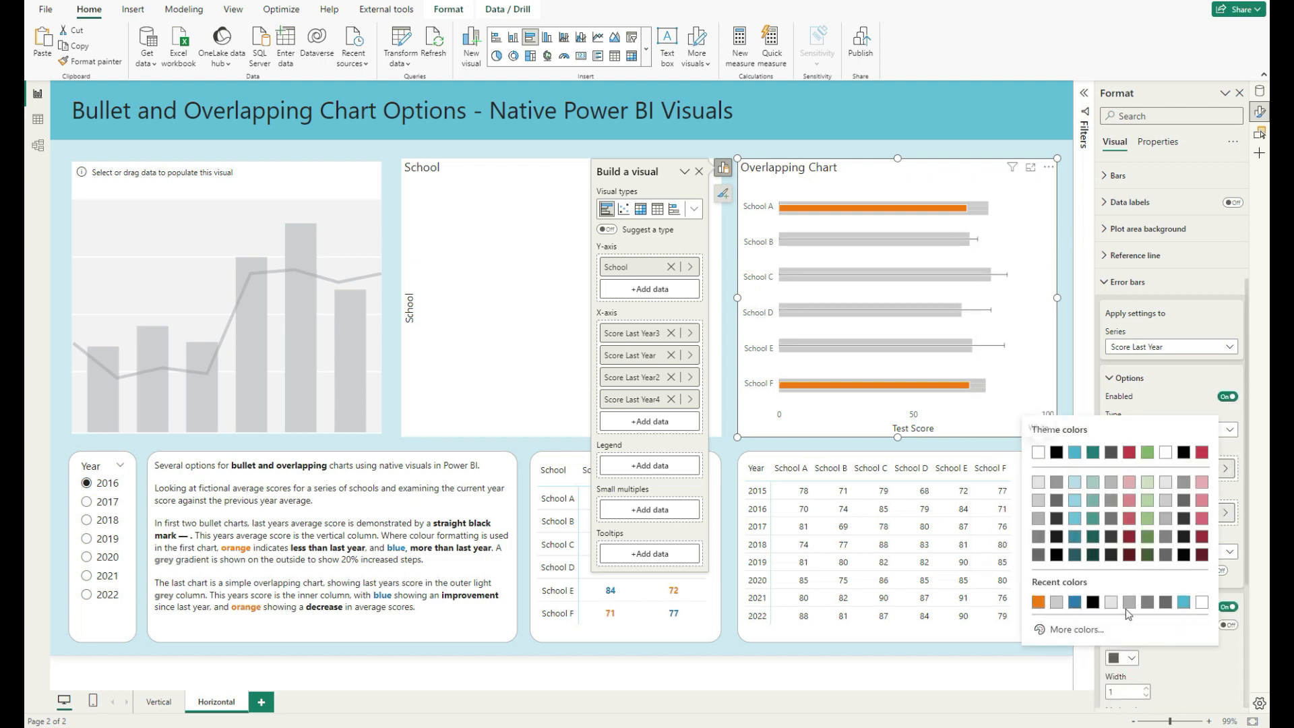
{"action": "left_click", "coordinate": [1077, 603]}
{"action": "scroll", "coordinate": [1148, 472], "scroll_direction": "down", "scroll_amount": 3}
{"action": "left_click", "coordinate": [1147, 469]}
{"action": "left_click", "coordinate": [1148, 468]}
{"action": "left_click", "coordinate": [1148, 469]}
{"action": "left_click", "coordinate": [1148, 469]}
{"action": "left_click", "coordinate": [1147, 468]}
{"action": "left_click", "coordinate": [1147, 469]}
{"action": "left_click", "coordinate": [1148, 469]}
{"action": "left_click", "coordinate": [1147, 468]}
{"action": "left_click", "coordinate": [1148, 469]}
{"action": "left_click", "coordinate": [1145, 505]}
{"action": "left_click", "coordinate": [1120, 652]}
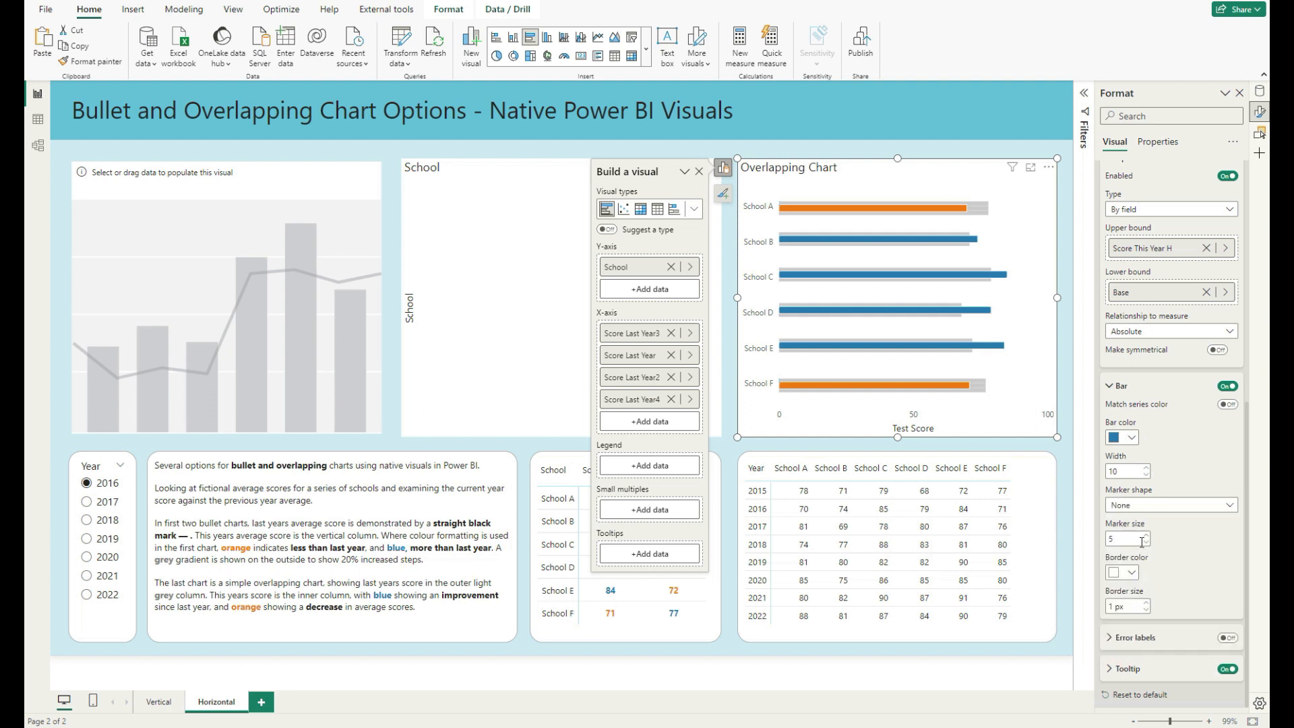
{"action": "left_click", "coordinate": [1147, 603]}
{"action": "left_click", "coordinate": [1147, 609]}
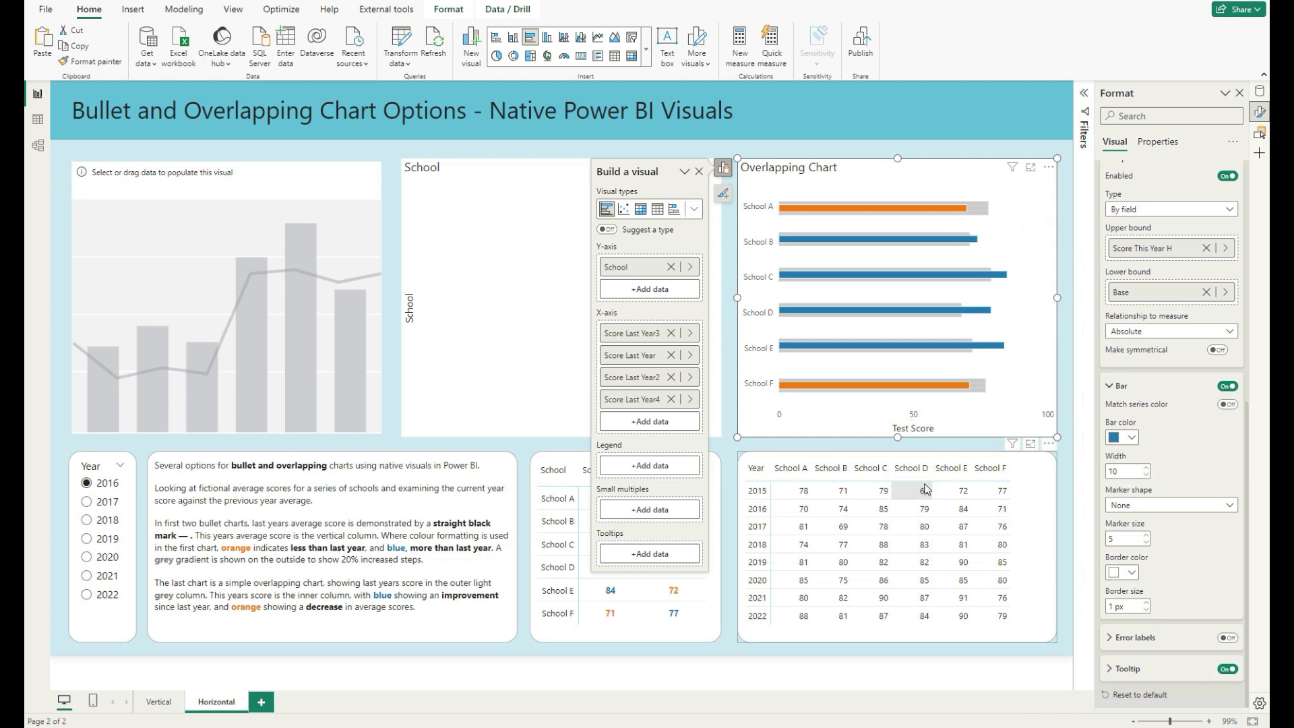
Step: Filter the report by 2017, 2018, 2020 and again 2018 to check how the overlapping chart responds
{"action": "left_click", "coordinate": [108, 507]}
{"action": "left_click", "coordinate": [103, 523]}
{"action": "left_click", "coordinate": [99, 559]}
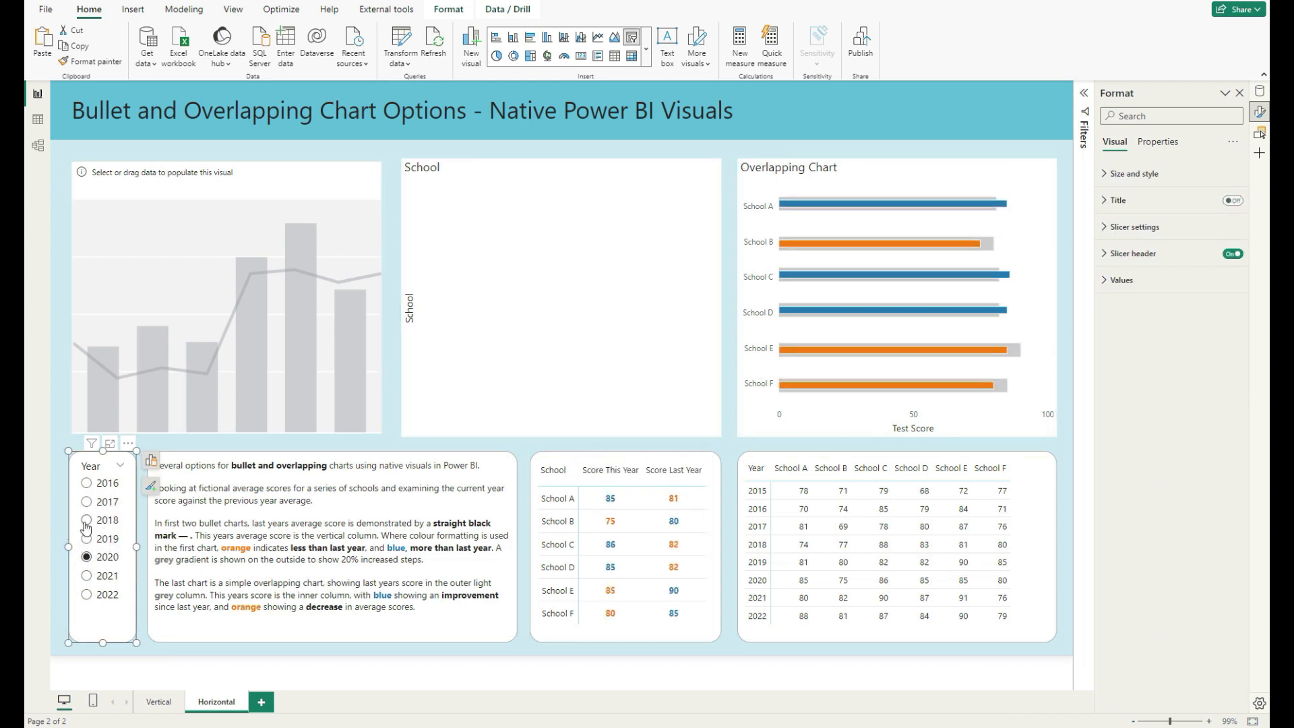
{"action": "left_click", "coordinate": [106, 520]}
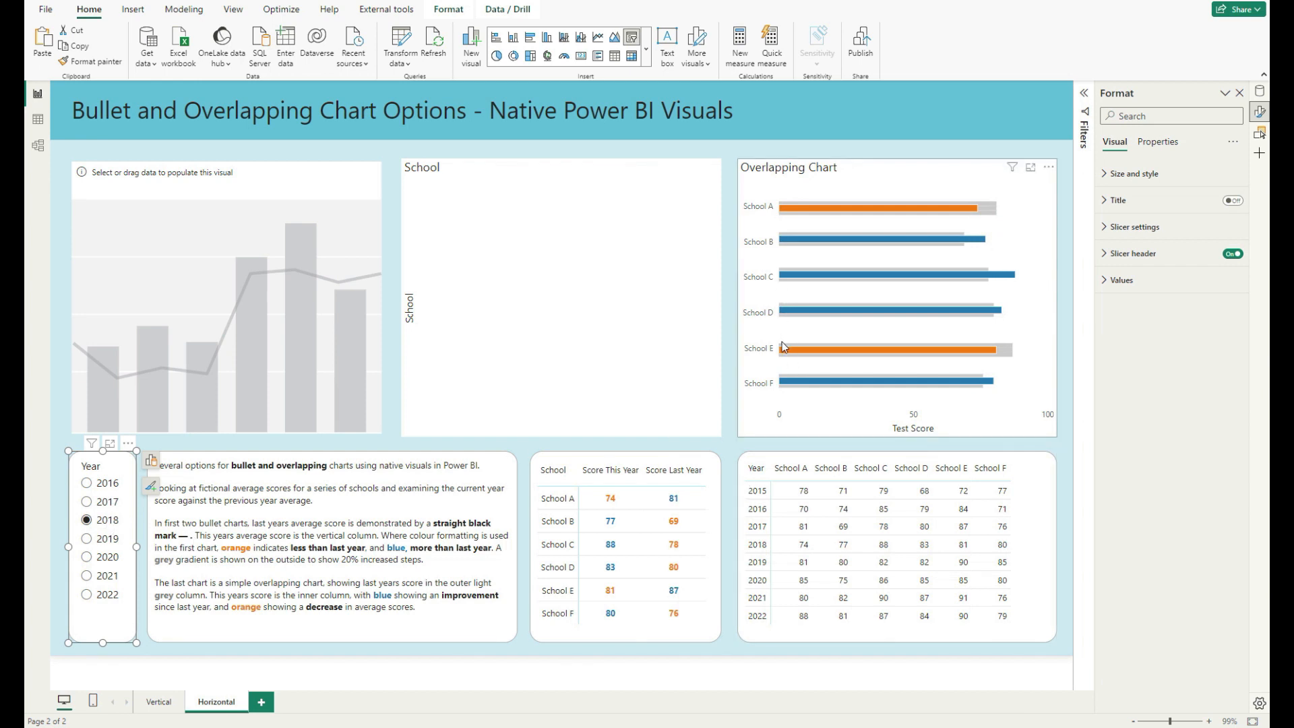
Step: Try different inner padding values on the overlapping chart's bars and settle on 45 px
{"action": "left_click", "coordinate": [785, 326]}
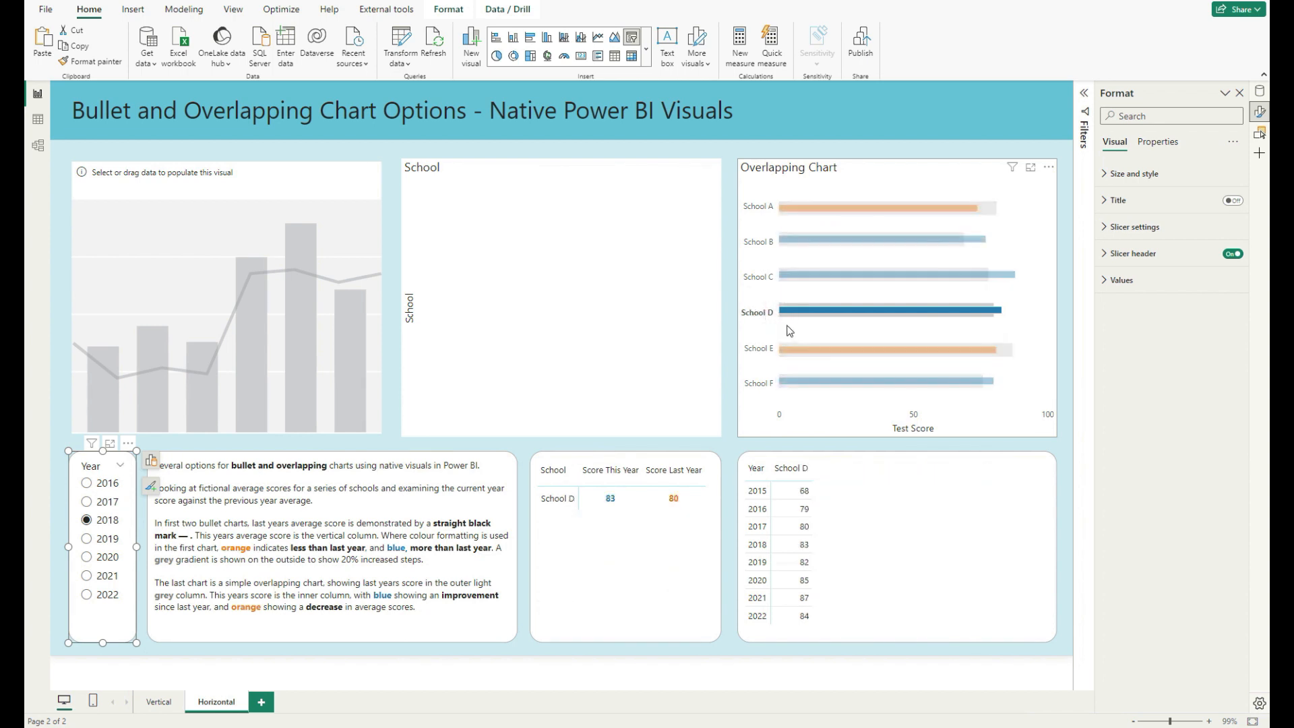
{"action": "left_click", "coordinate": [789, 310]}
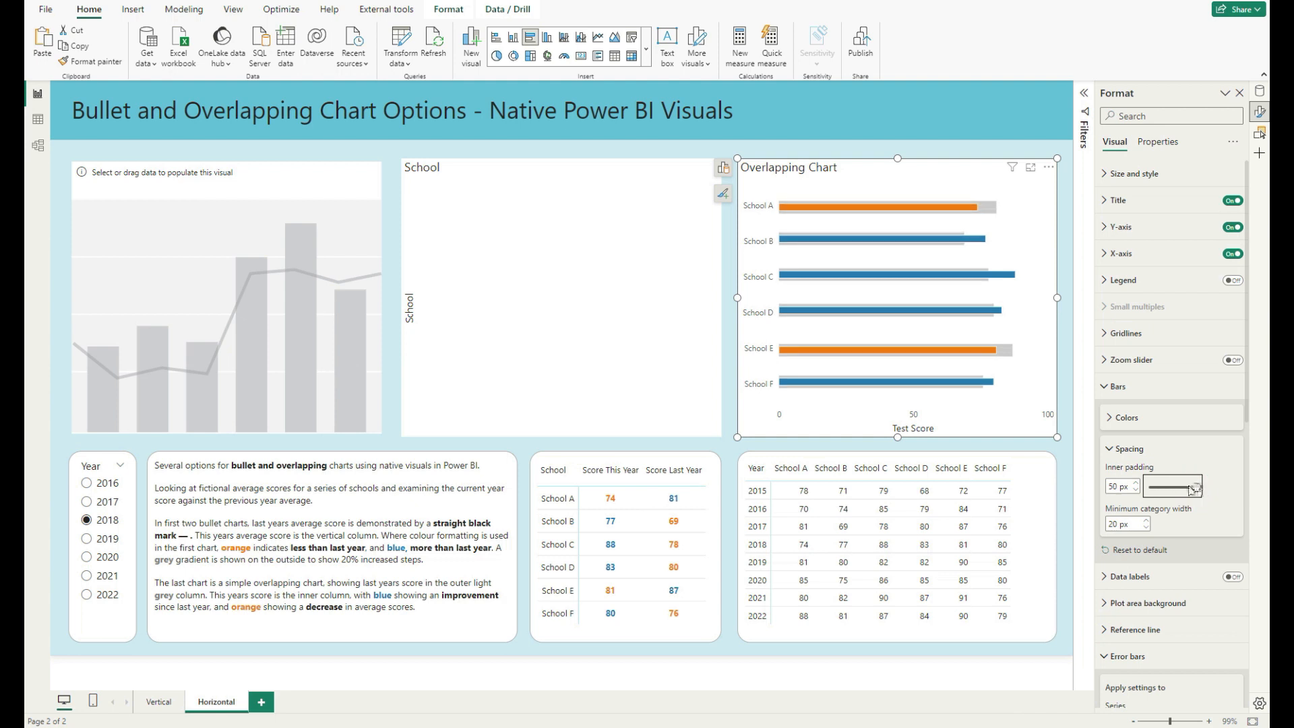
{"action": "double_click", "coordinate": [1115, 486]}
{"action": "type", "text": "40"}
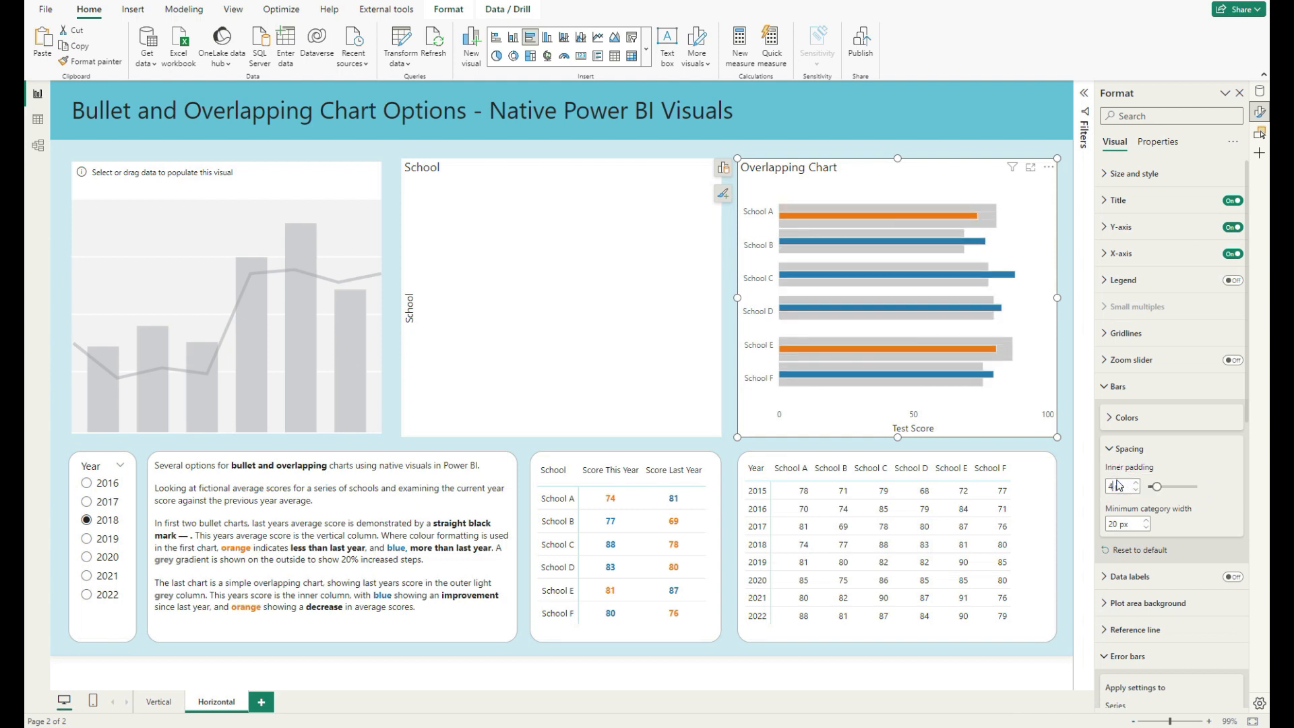
{"action": "left_click_drag", "start_coordinate": [1187, 486], "coordinate": [1169, 487]}
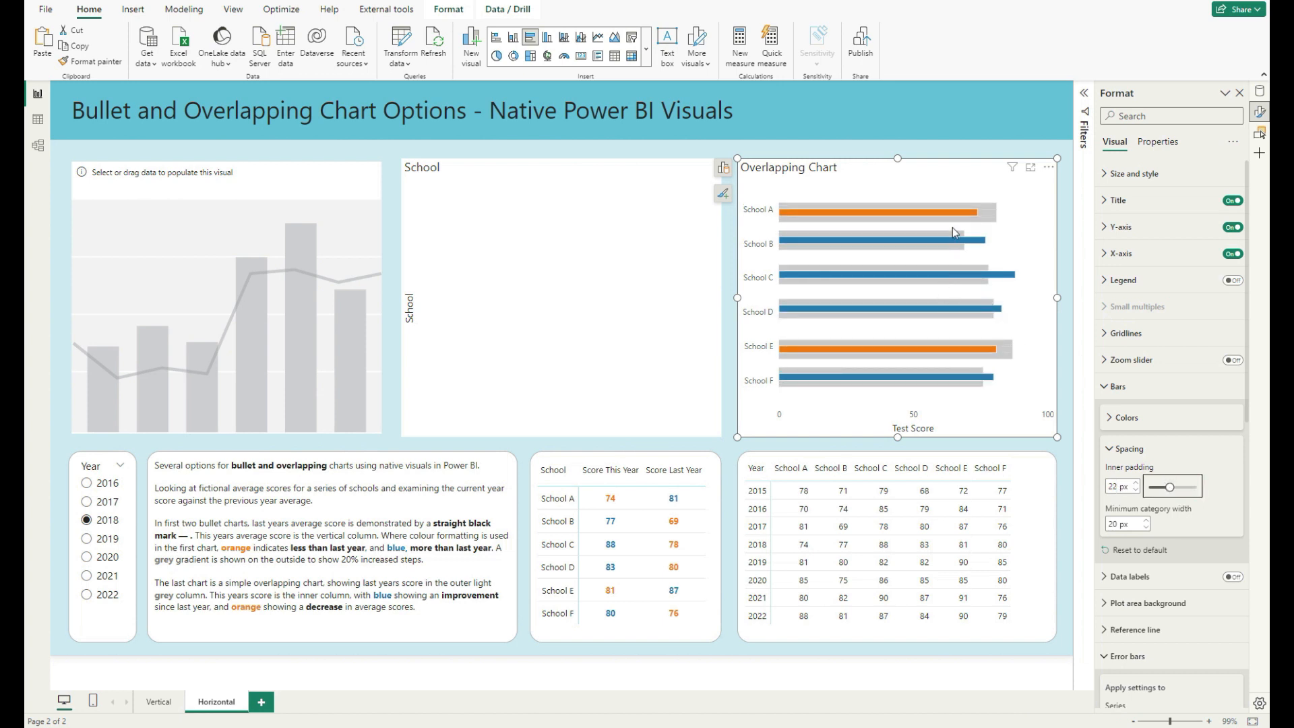
{"action": "left_click_drag", "start_coordinate": [1168, 487], "coordinate": [1188, 486]}
{"action": "double_click", "coordinate": [1118, 485]}
{"action": "type", "text": "45"}
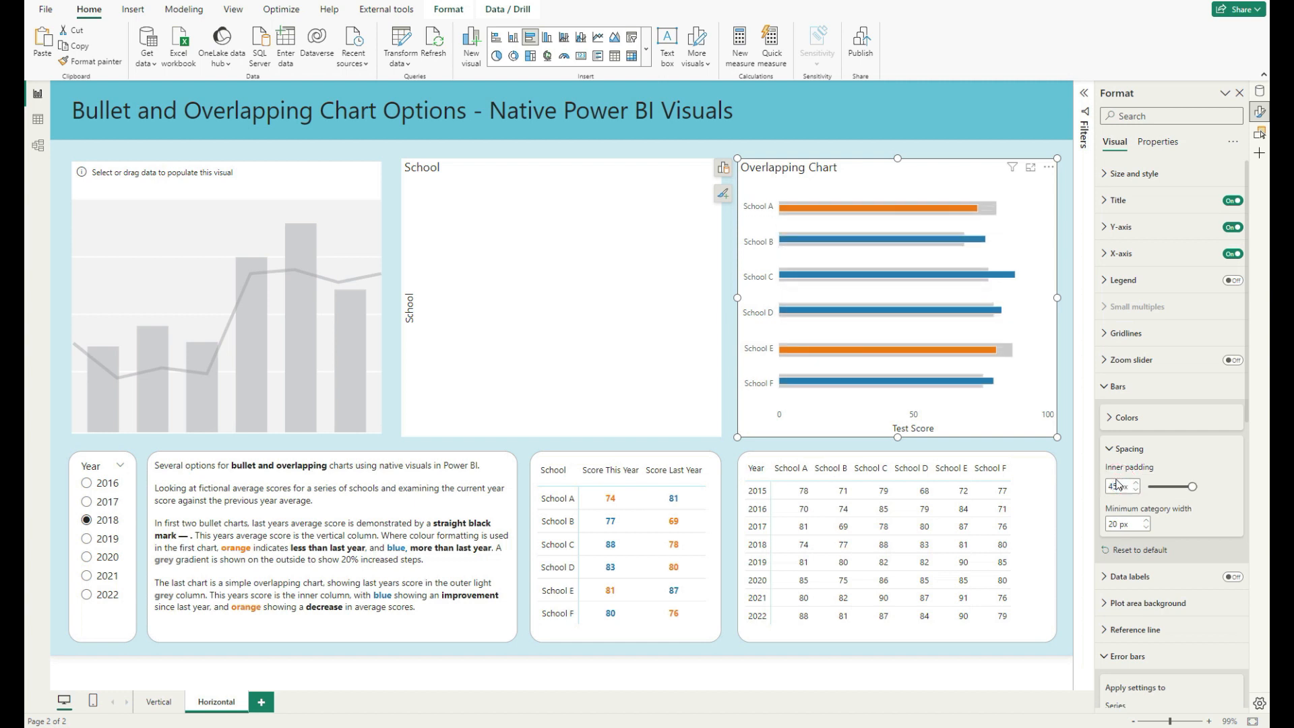
{"action": "left_click", "coordinate": [974, 445]}
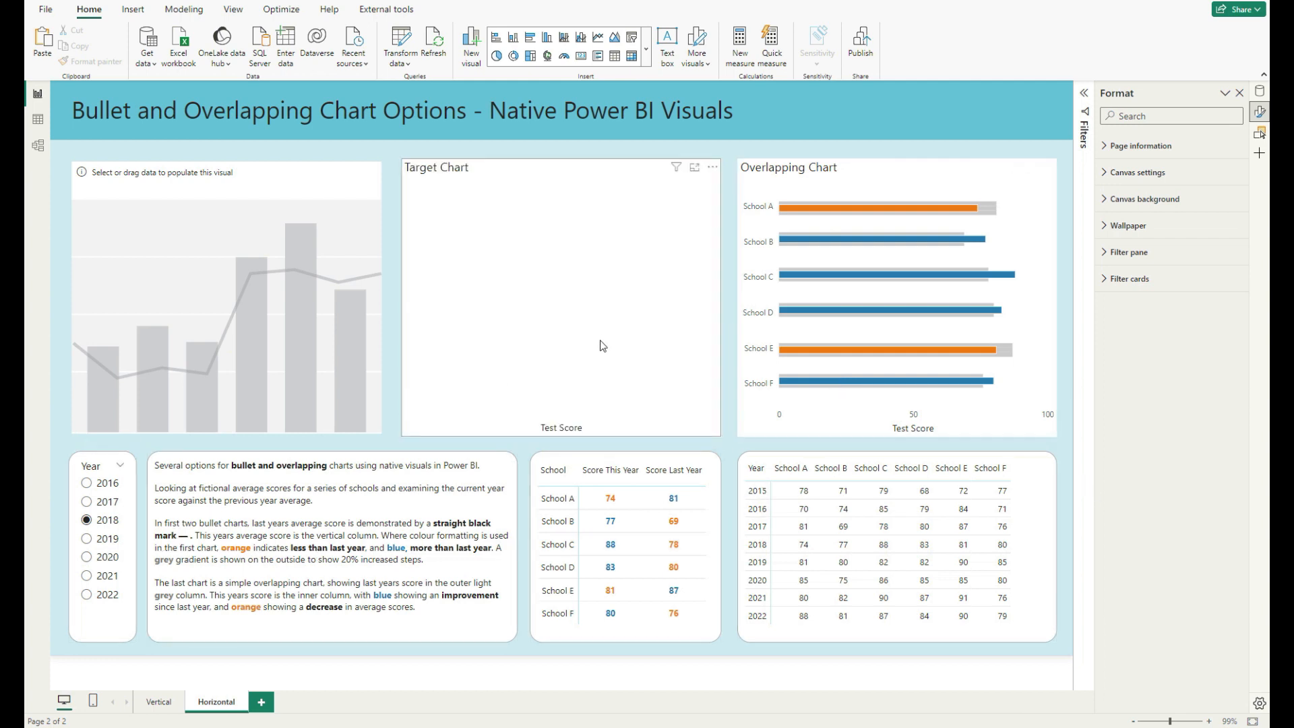
Step: Add Score Last Year3, Score Last Year, Score Last Year2 and Score Last Year4 to the Target Chart's X-axis in that order
{"action": "left_click", "coordinate": [587, 387]}
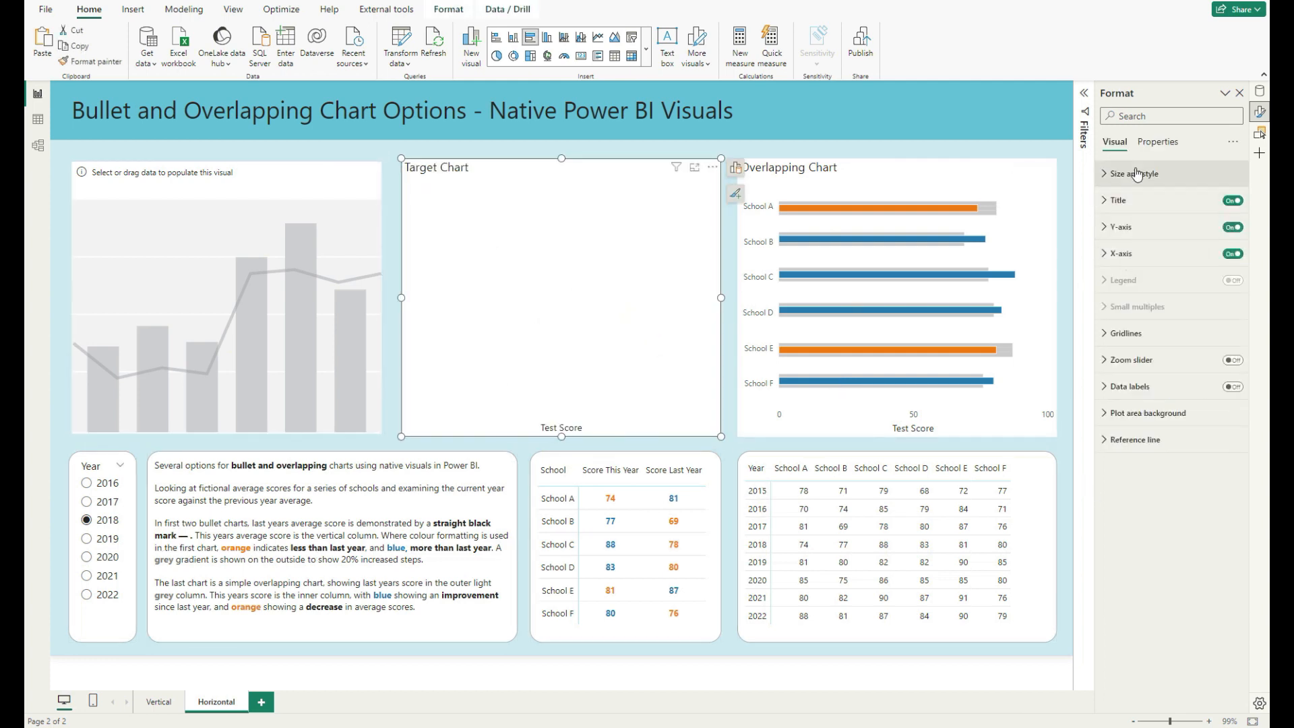
{"action": "left_click", "coordinate": [735, 167]}
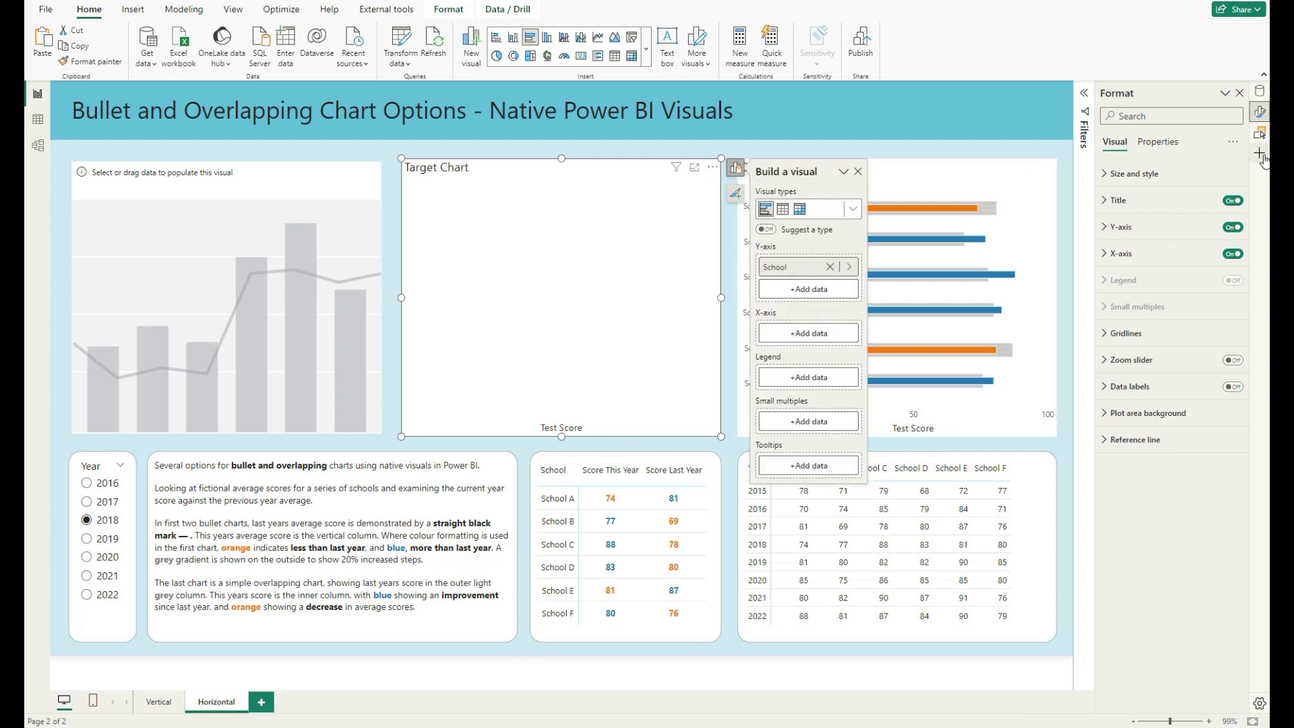
{"action": "left_click", "coordinate": [1259, 91]}
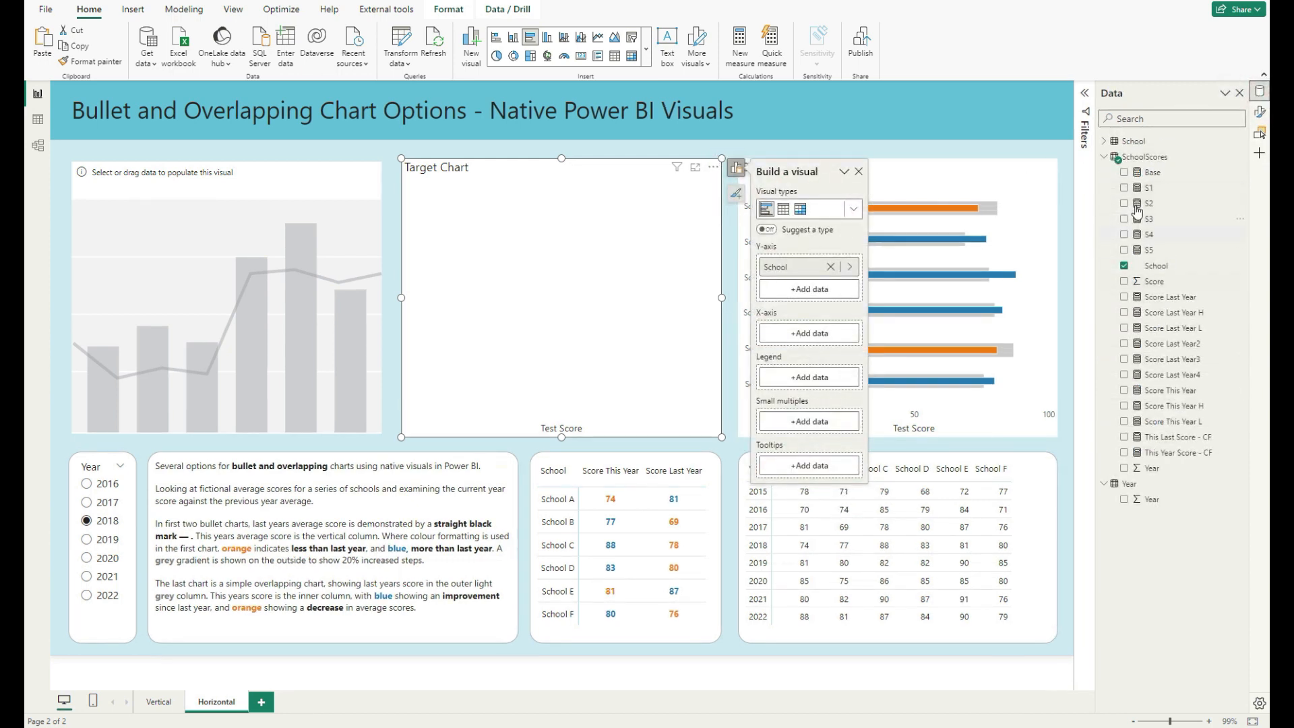
{"action": "left_click_drag", "start_coordinate": [1193, 379], "coordinate": [833, 337]}
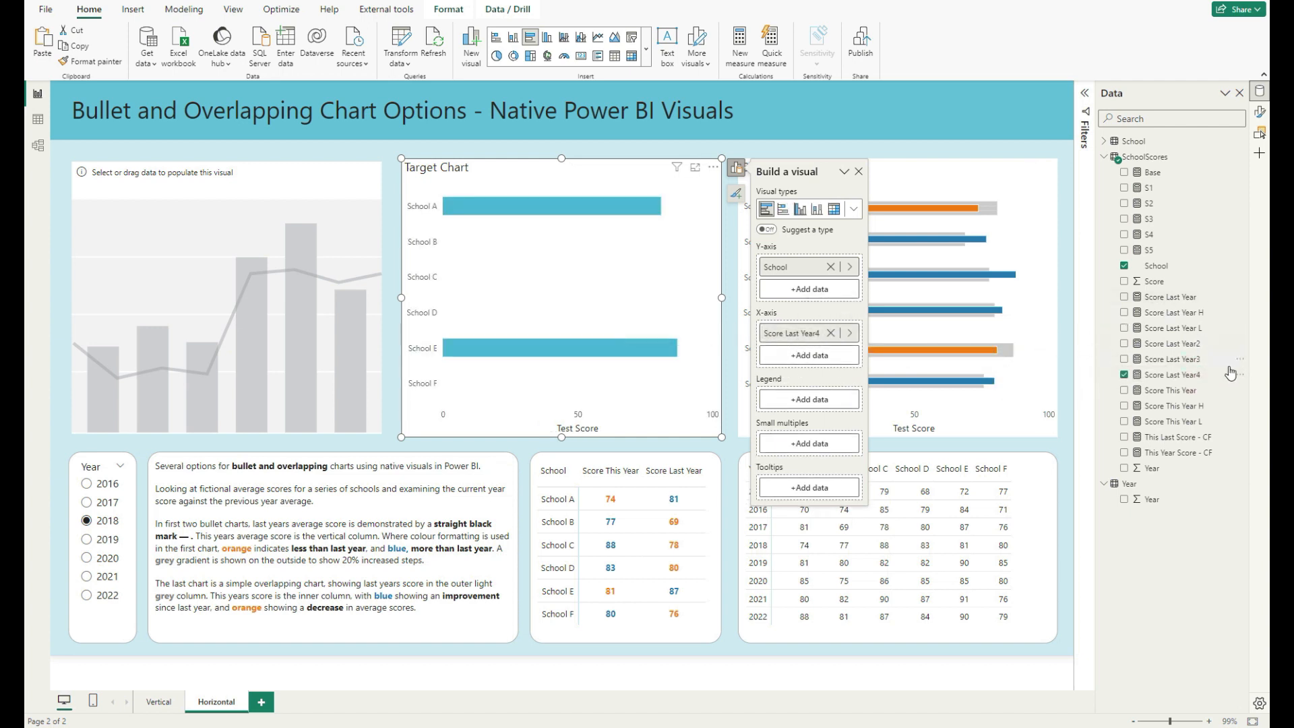
{"action": "left_click_drag", "start_coordinate": [1186, 360], "coordinate": [812, 331]}
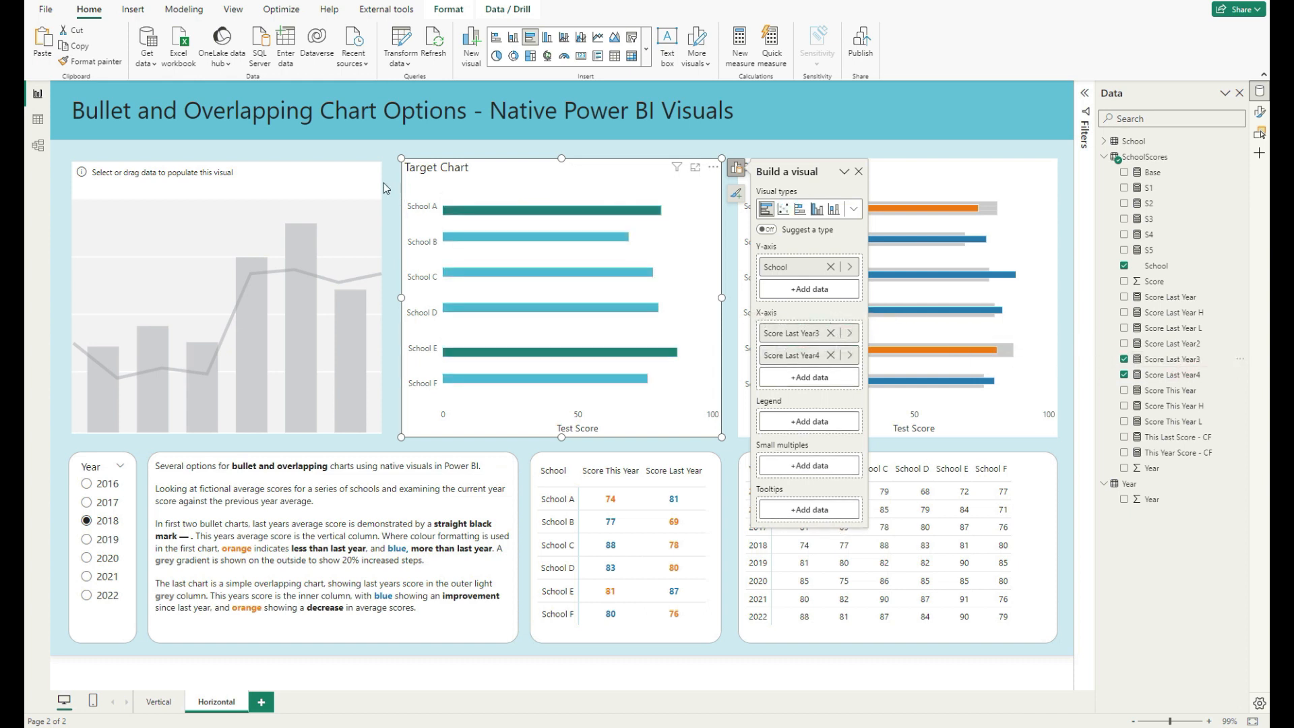
{"action": "mouse_move", "coordinate": [464, 357]}
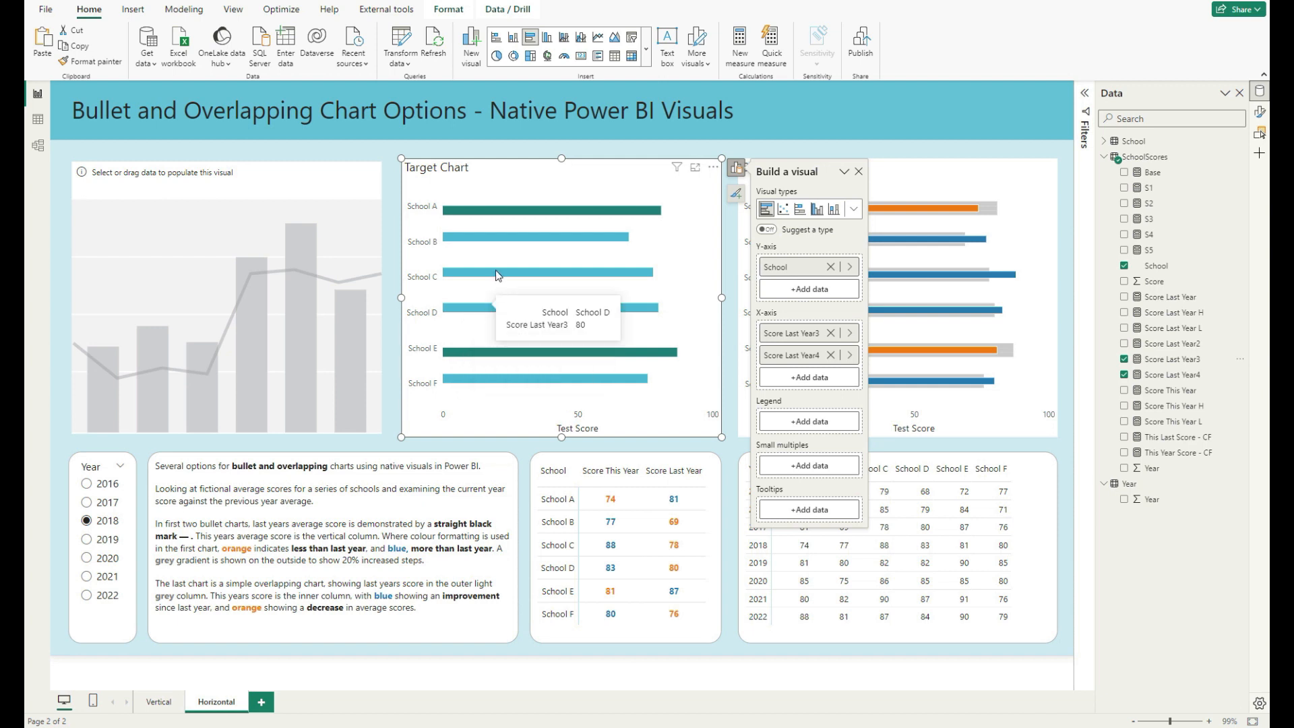
{"action": "left_click_drag", "start_coordinate": [1171, 344], "coordinate": [839, 346]}
{"action": "left_click_drag", "start_coordinate": [1187, 298], "coordinate": [833, 350]}
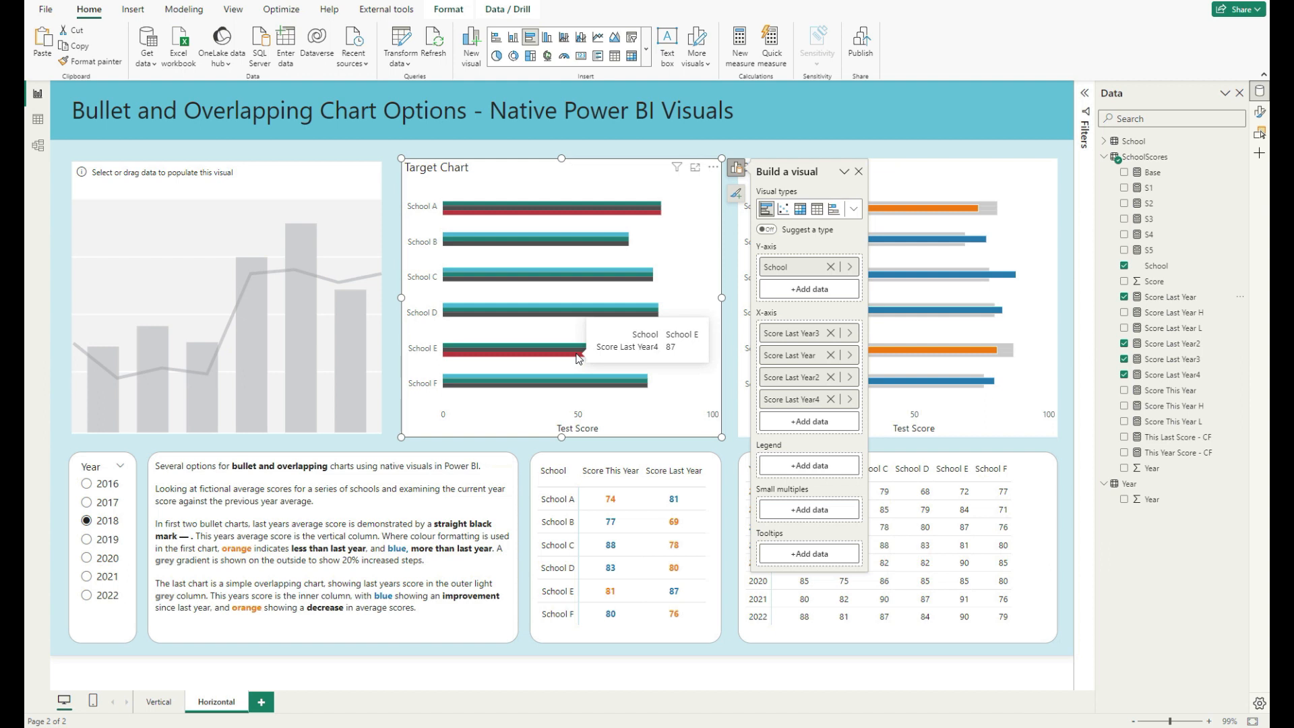
Step: Open the bar colour and spacing settings of the Target Chart
{"action": "left_click", "coordinate": [1258, 112]}
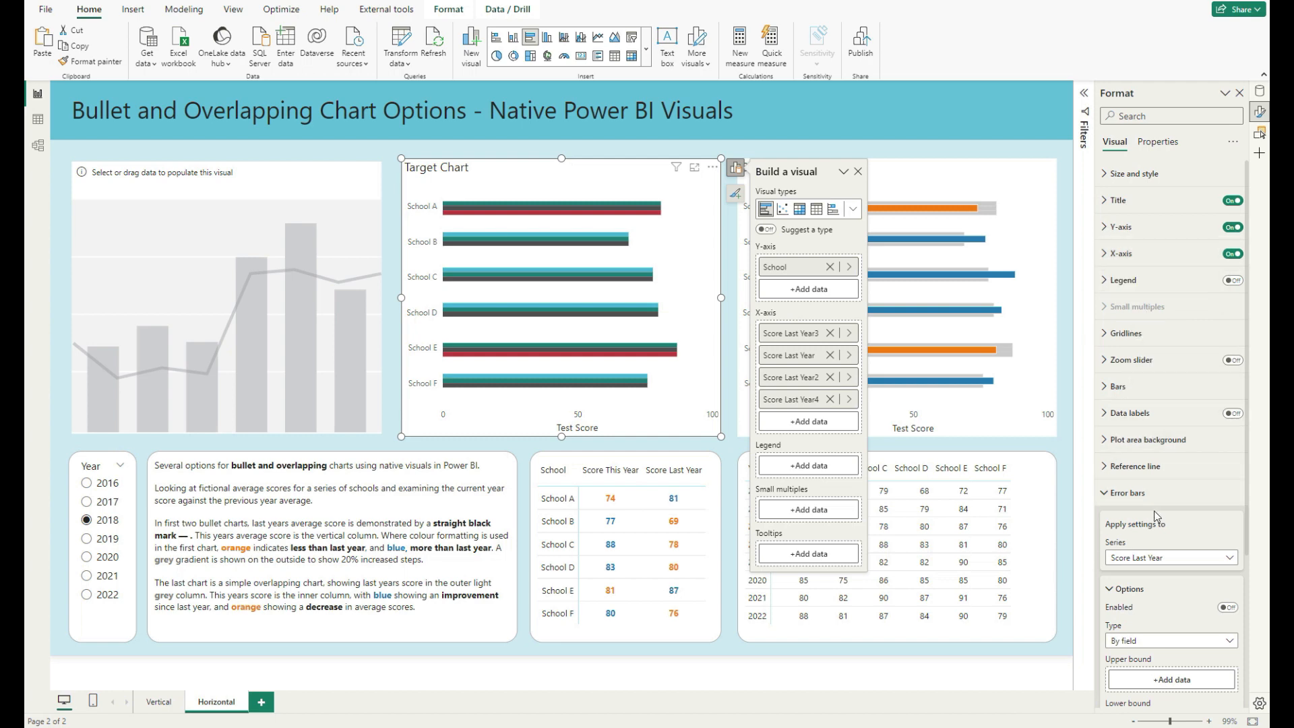
{"action": "scroll", "coordinate": [1157, 523], "scroll_direction": "down", "scroll_amount": 3}
{"action": "scroll", "coordinate": [1158, 522], "scroll_direction": "up", "scroll_amount": 3}
{"action": "left_click", "coordinate": [1125, 386]}
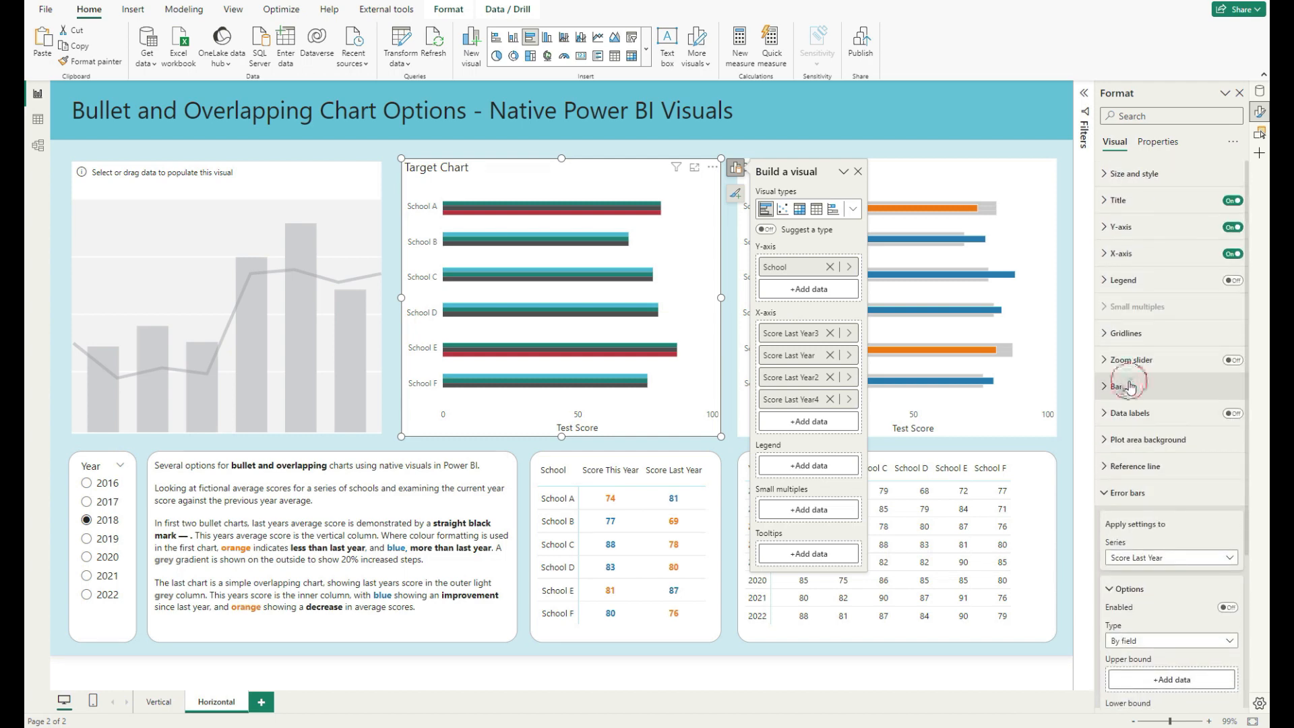
{"action": "left_click", "coordinate": [1116, 451]}
{"action": "left_click", "coordinate": [1115, 452]}
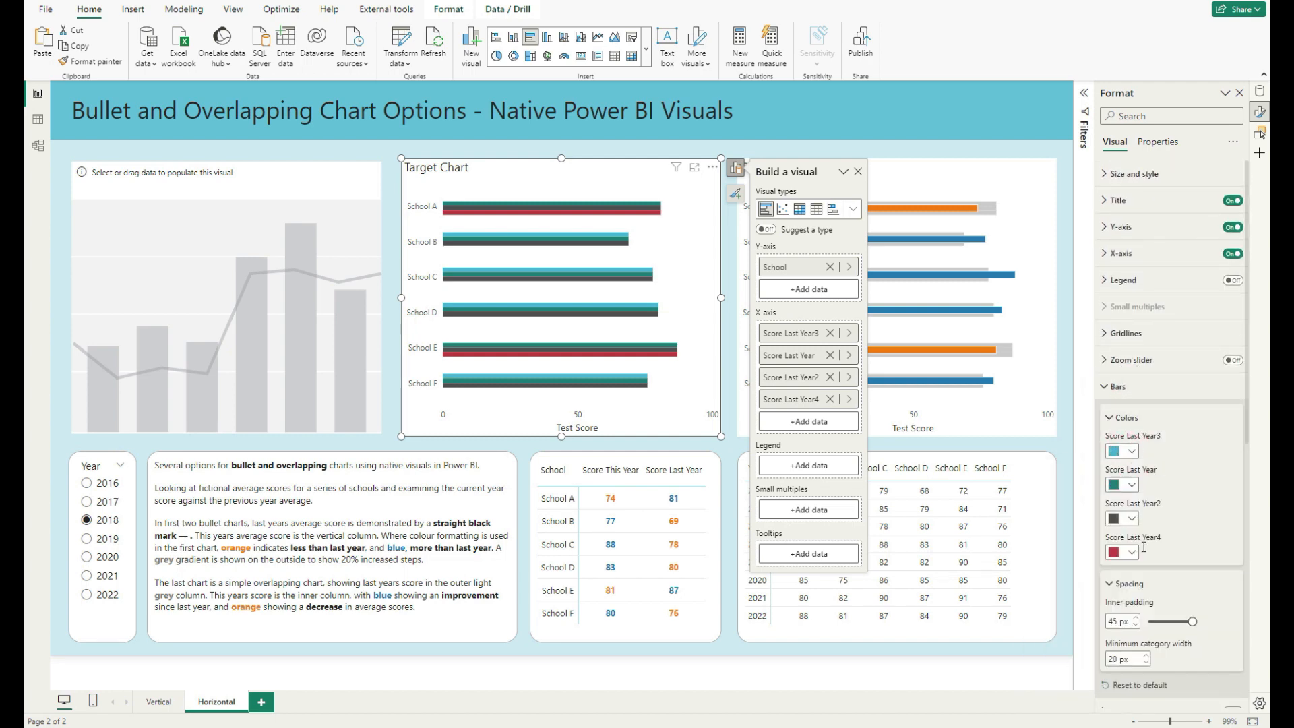
{"action": "left_click_drag", "start_coordinate": [1192, 621], "coordinate": [1198, 621]}
Step: Try white on the Target Chart's Score Last Year3 bars and restore their blue colour
{"action": "left_click", "coordinate": [1131, 451]}
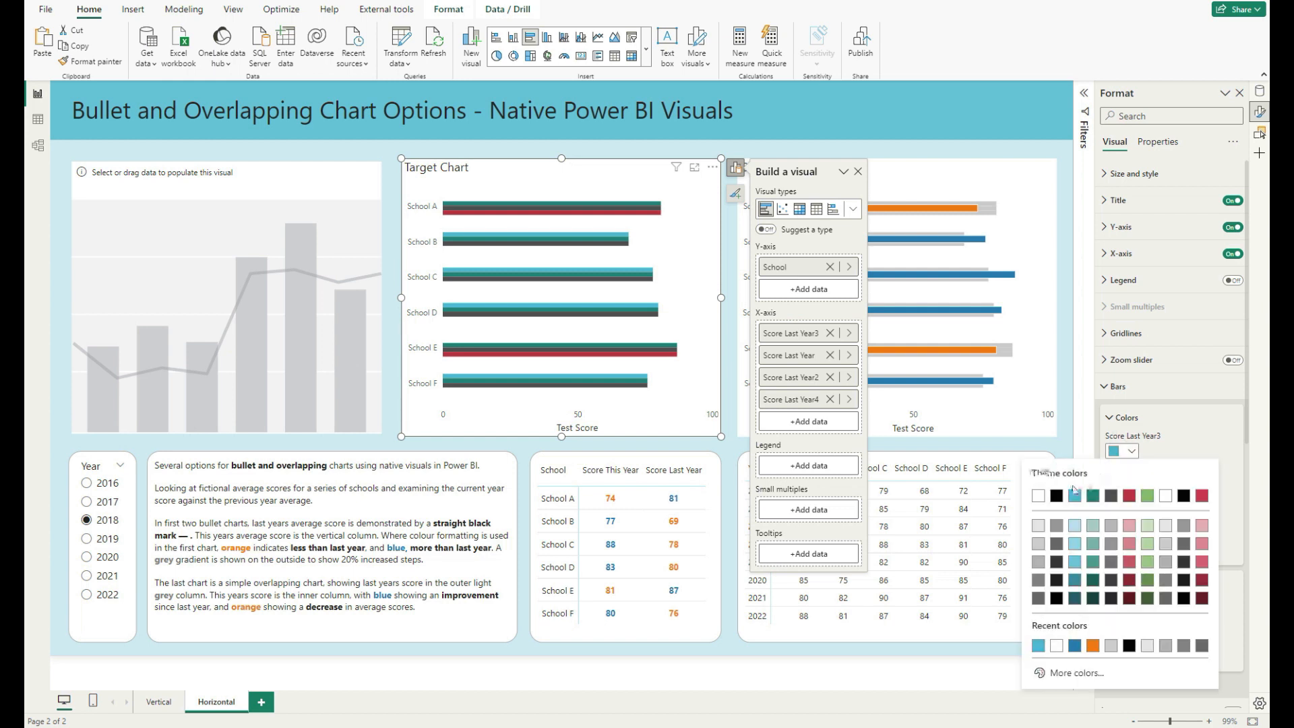
{"action": "left_click", "coordinate": [1037, 495]}
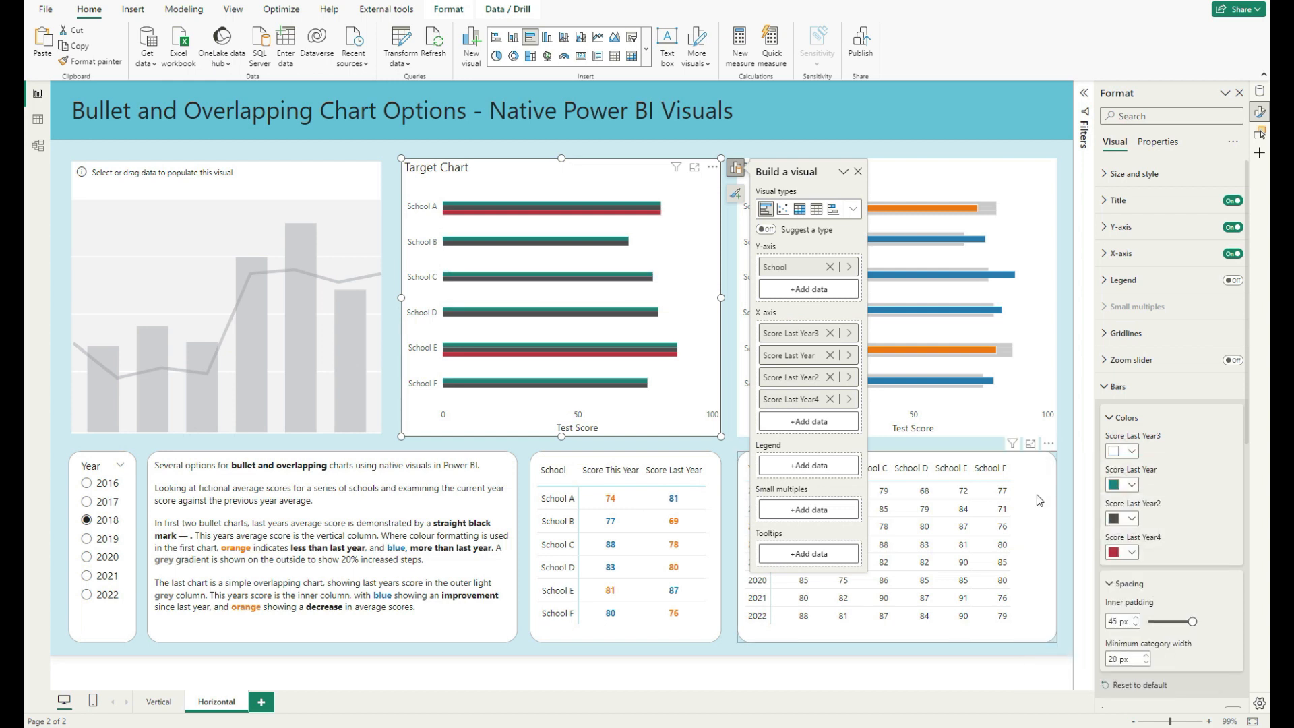
{"action": "left_click", "coordinate": [1131, 451]}
{"action": "left_click", "coordinate": [1077, 495]}
Step: Colour the bars of all four Score Last Year series in the Target Chart white and set their inner padding to 45 px
{"action": "left_click", "coordinate": [1132, 485]}
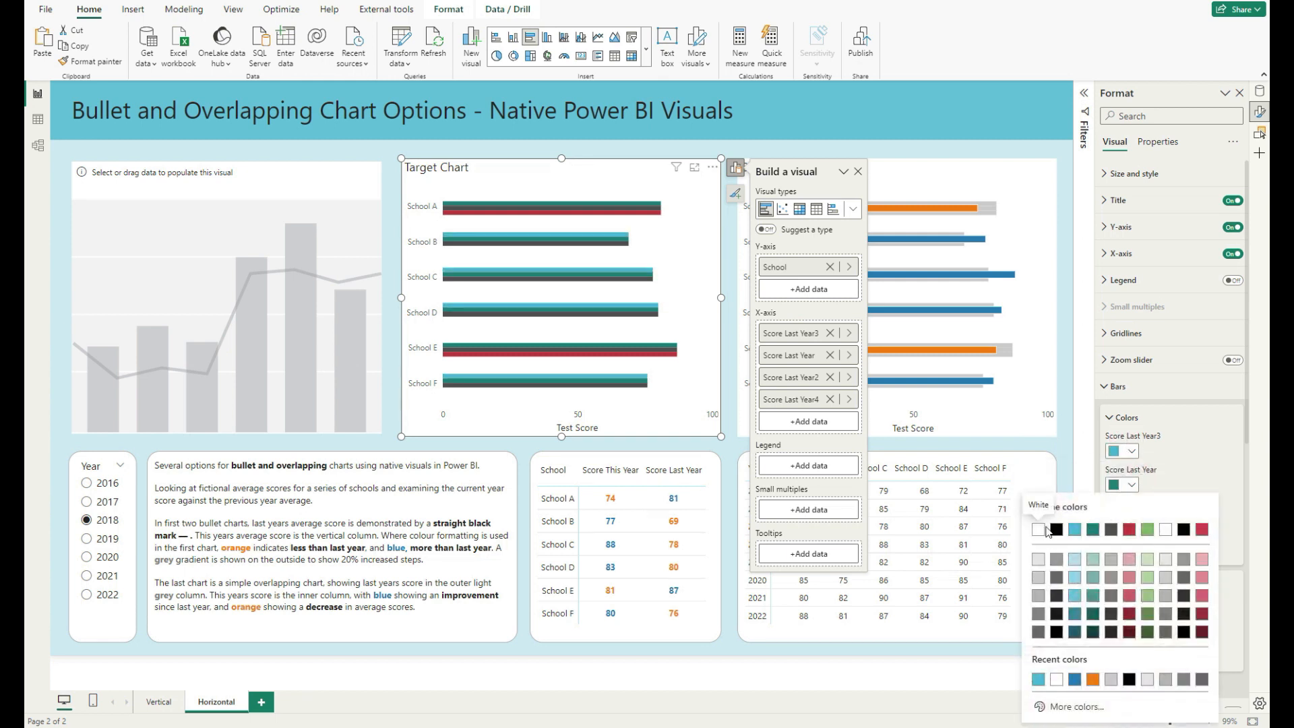
{"action": "left_click", "coordinate": [1038, 529]}
{"action": "left_click", "coordinate": [1126, 519]}
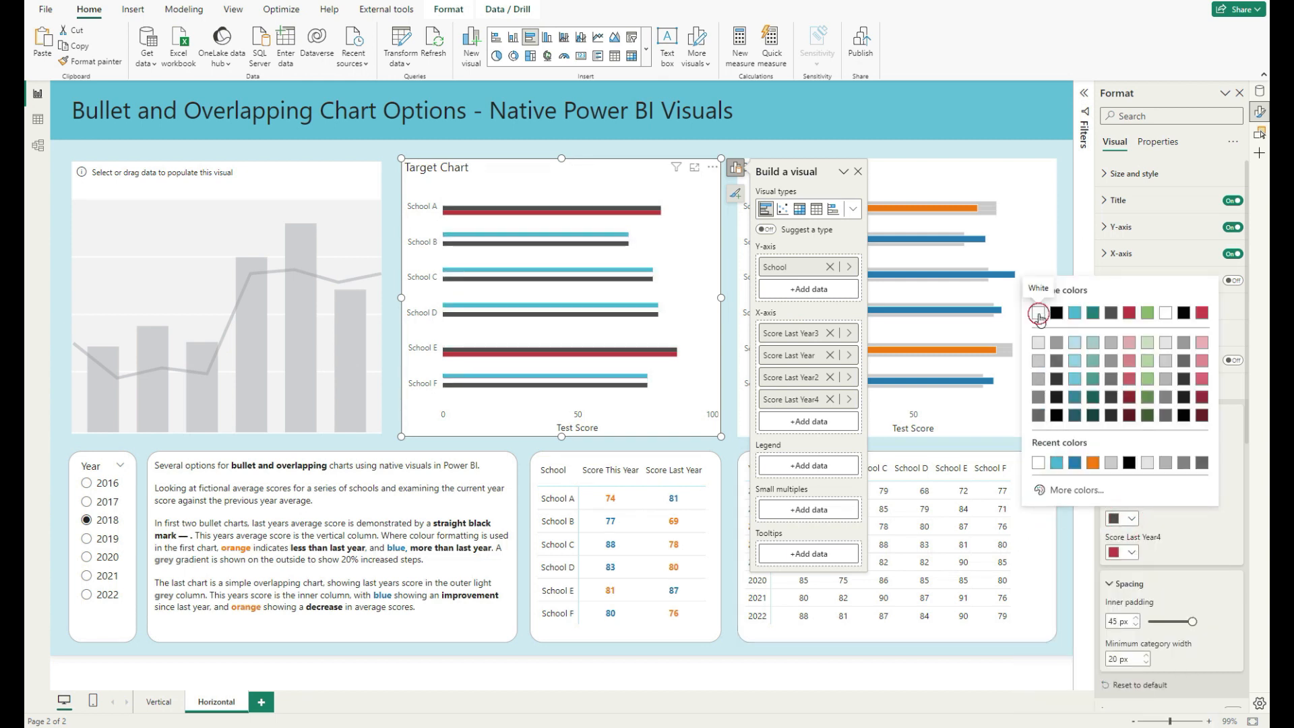
{"action": "left_click", "coordinate": [1038, 312]}
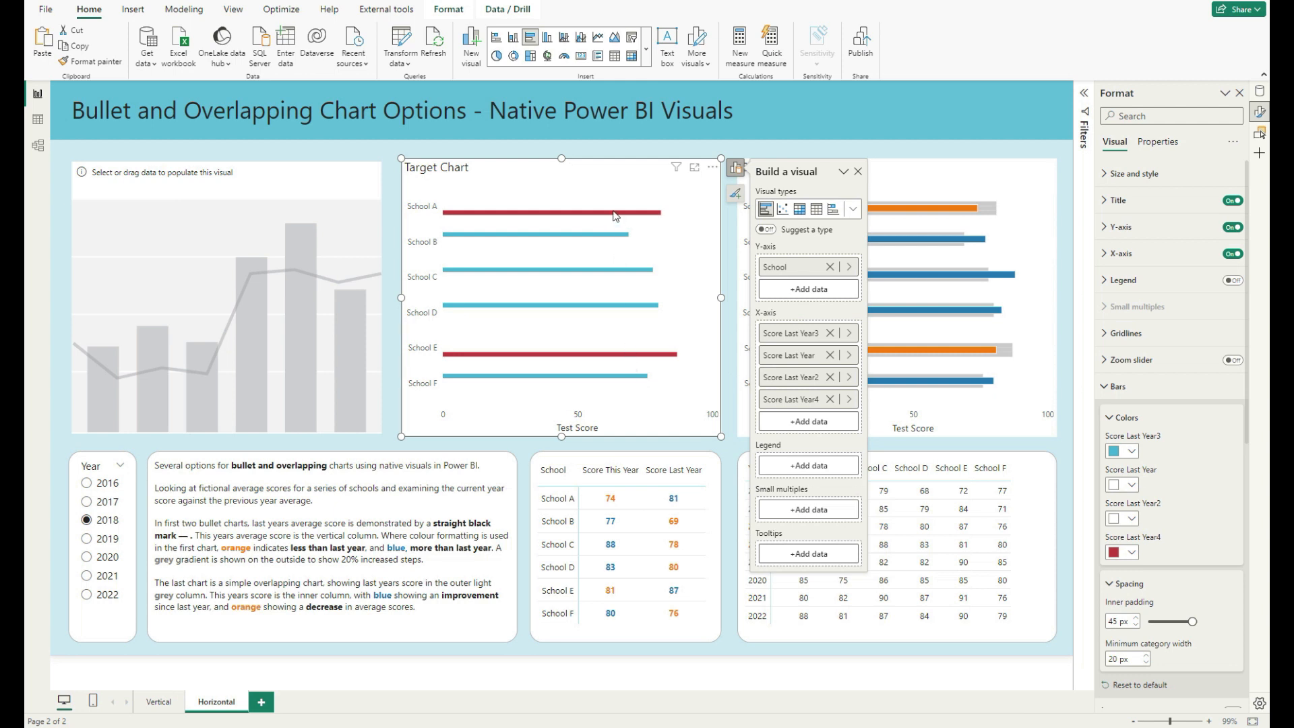
{"action": "left_click", "coordinate": [1126, 450]}
{"action": "left_click", "coordinate": [1038, 495]}
{"action": "left_click", "coordinate": [1124, 552]}
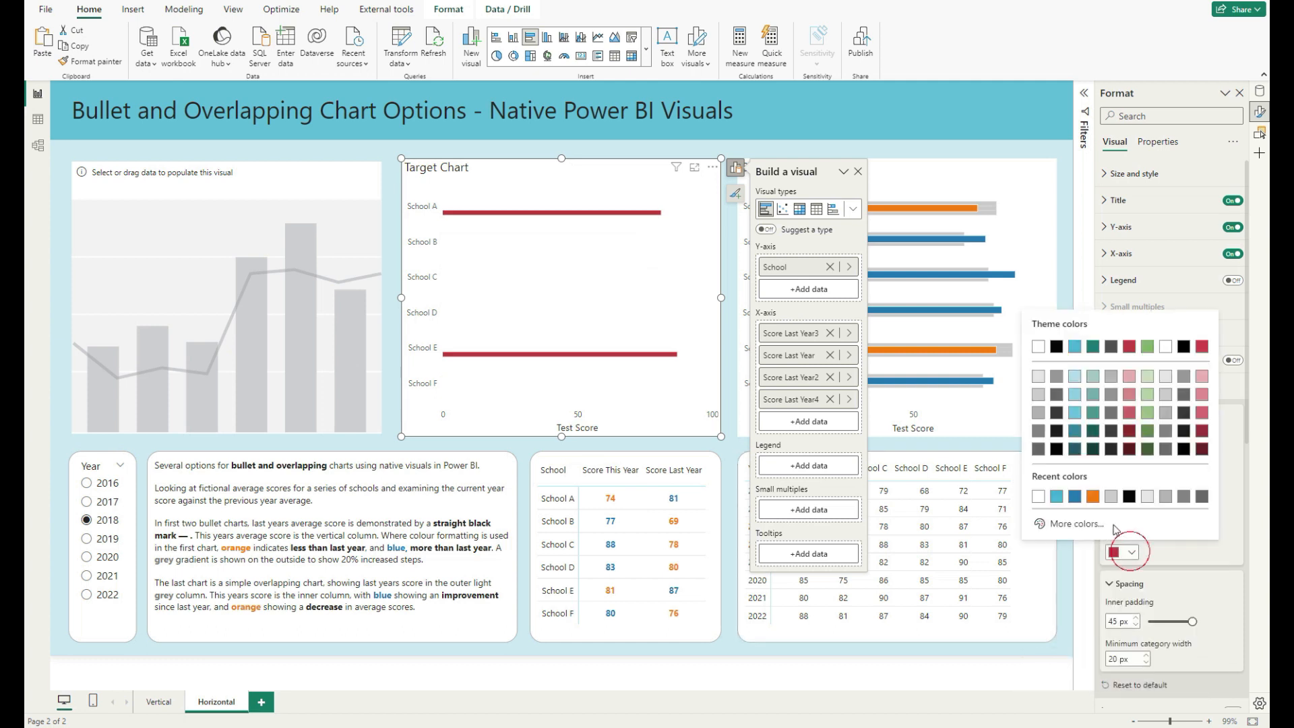
{"action": "left_click", "coordinate": [1039, 346]}
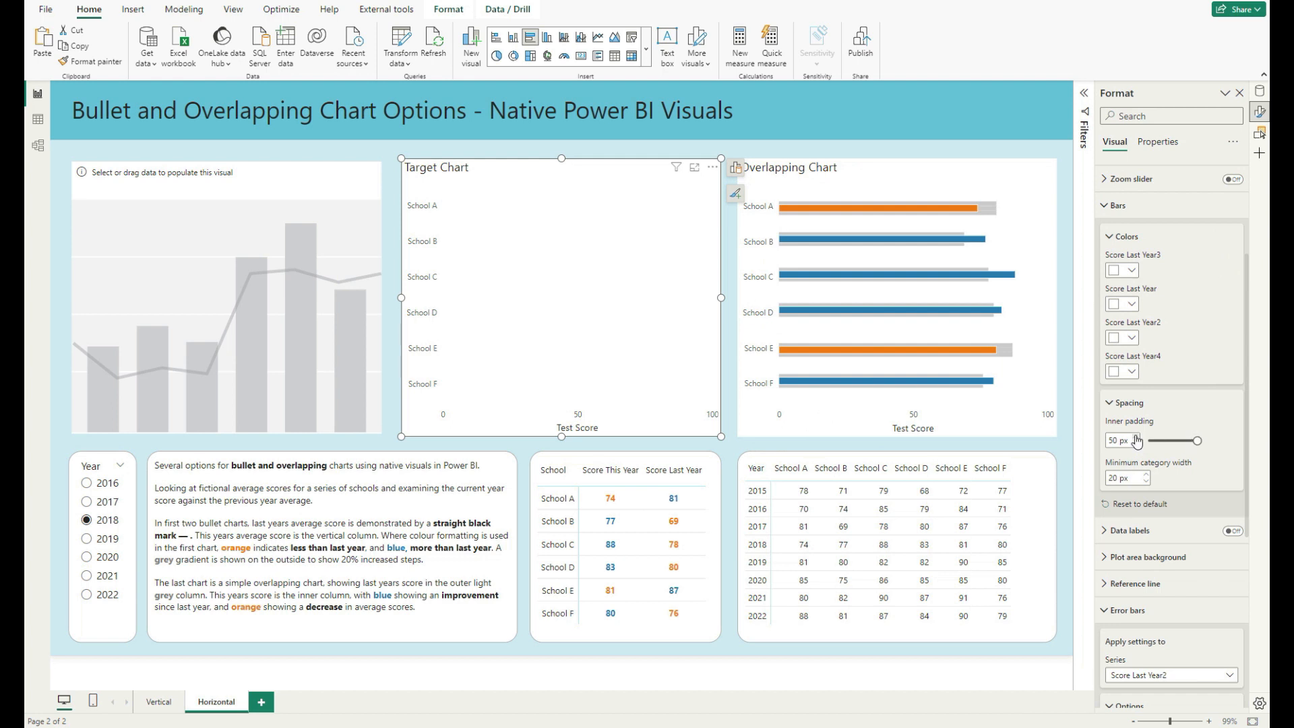
{"action": "double_click", "coordinate": [1117, 438]}
{"action": "type", "text": "45"}
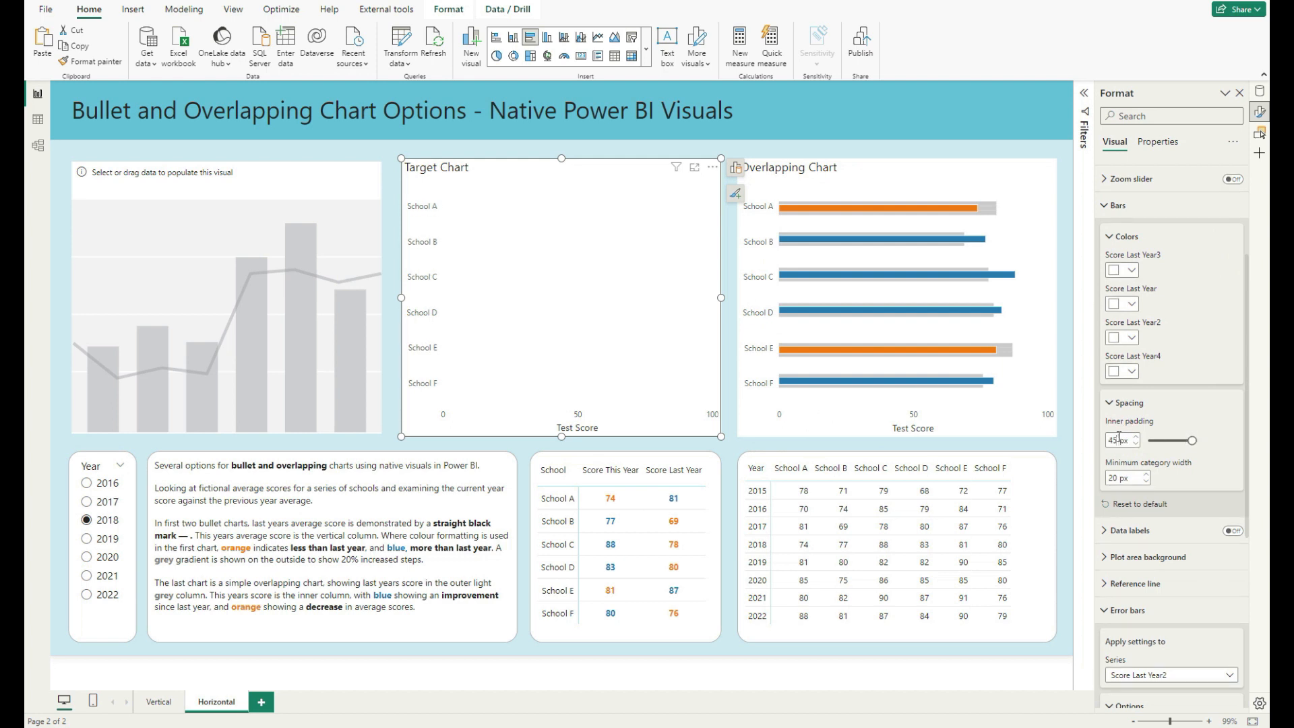
Step: Give the Target Chart's Score Last Year series error bars with Score This Year H as upper bound and Base as lower bound
{"action": "scroll", "coordinate": [1136, 482], "scroll_direction": "down", "scroll_amount": 3}
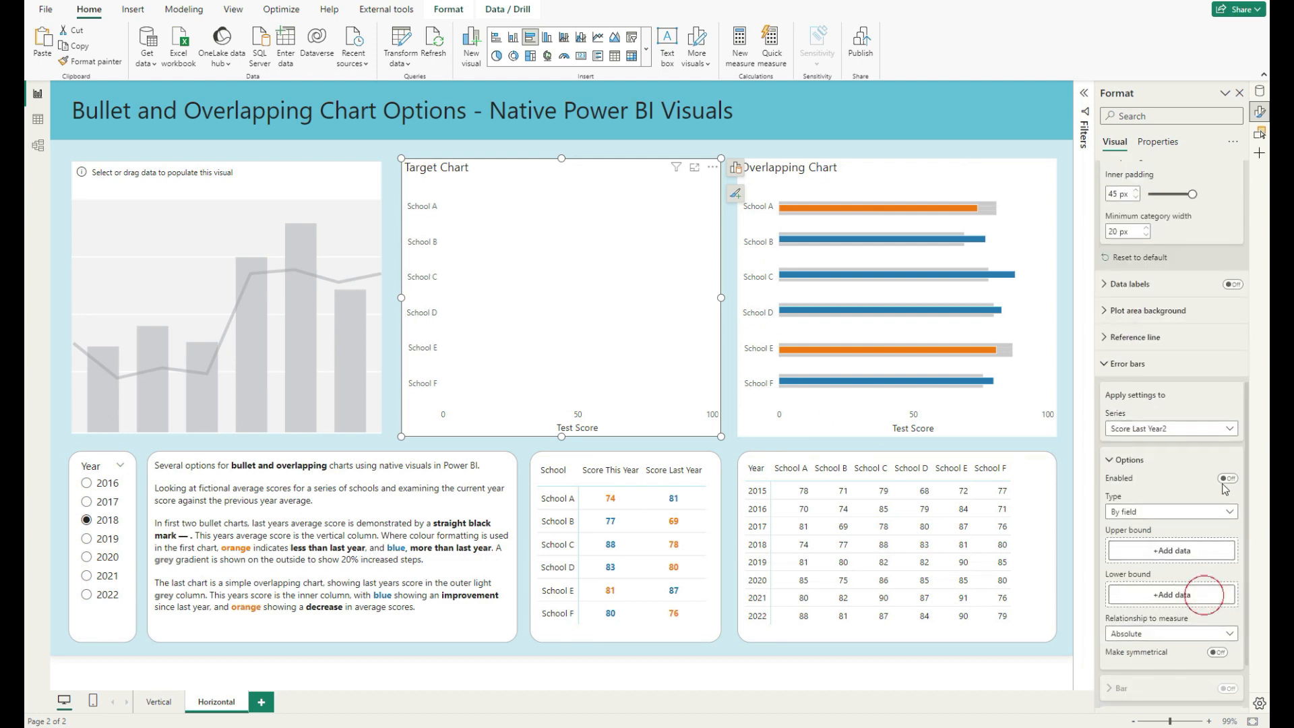
{"action": "left_click", "coordinate": [1219, 430]}
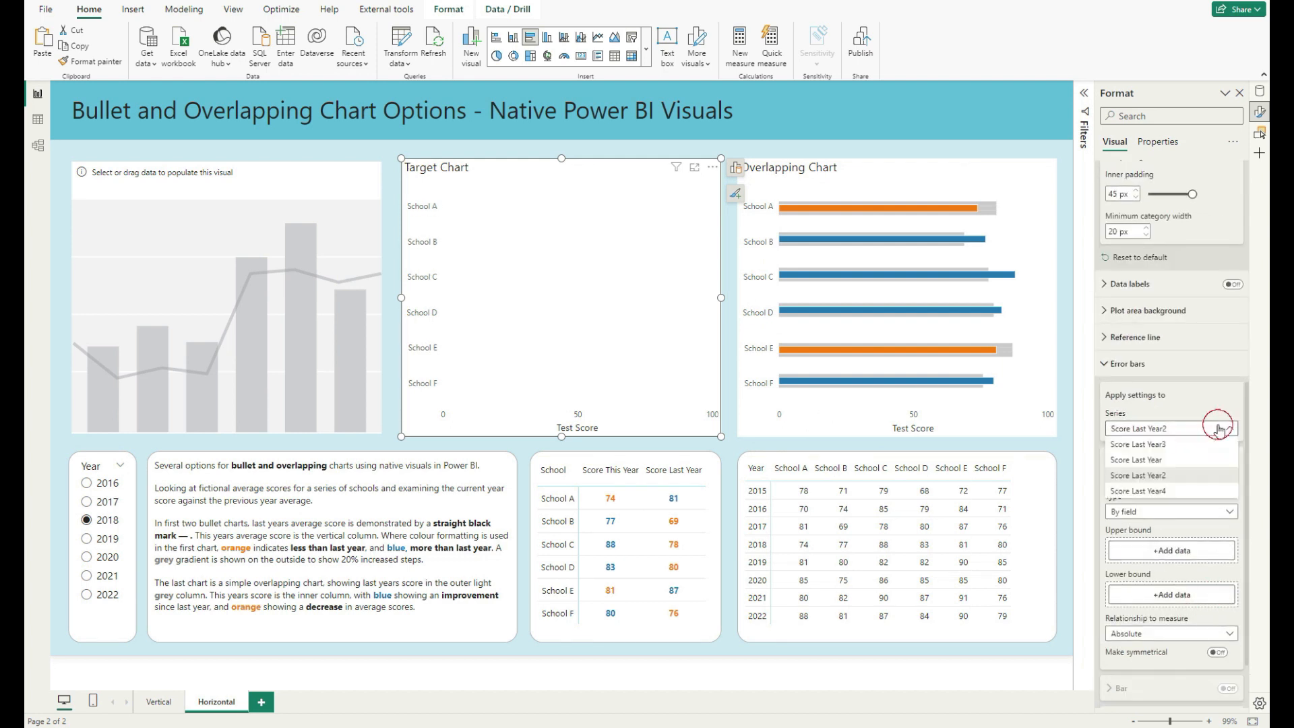
{"action": "left_click", "coordinate": [1156, 462]}
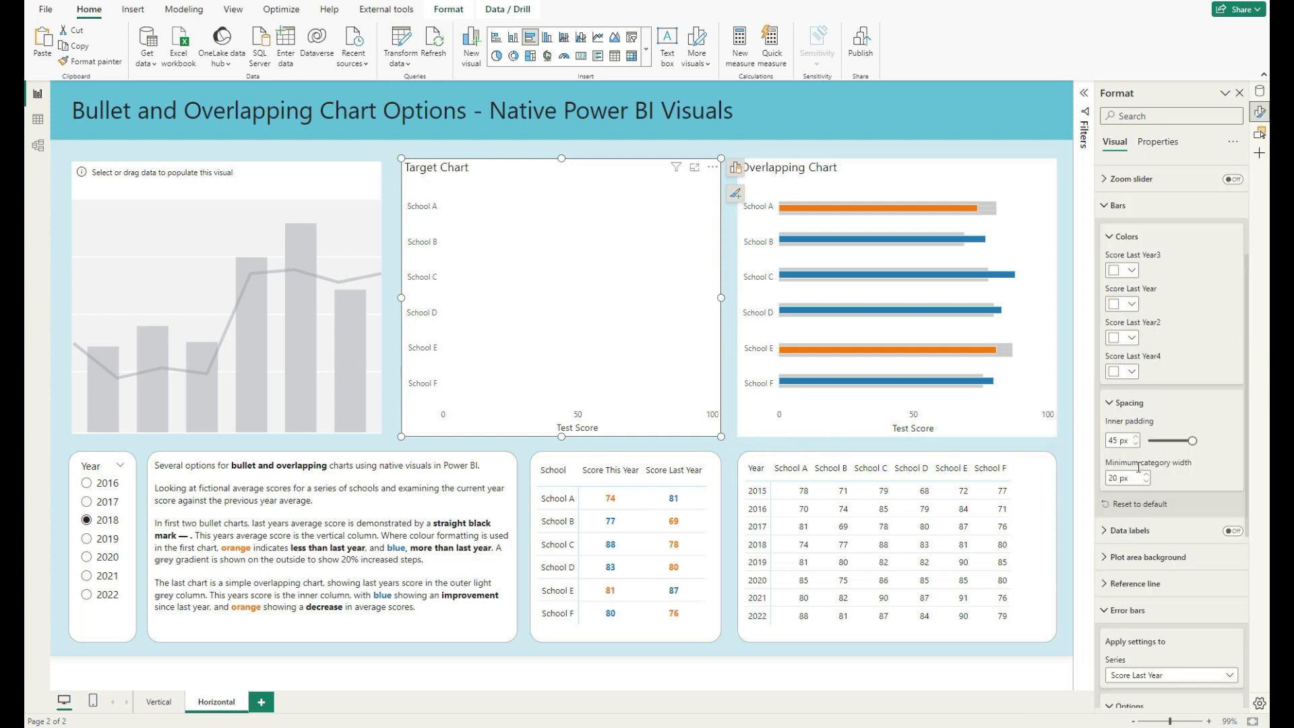
{"action": "scroll", "coordinate": [1163, 502], "scroll_direction": "down", "scroll_amount": 5}
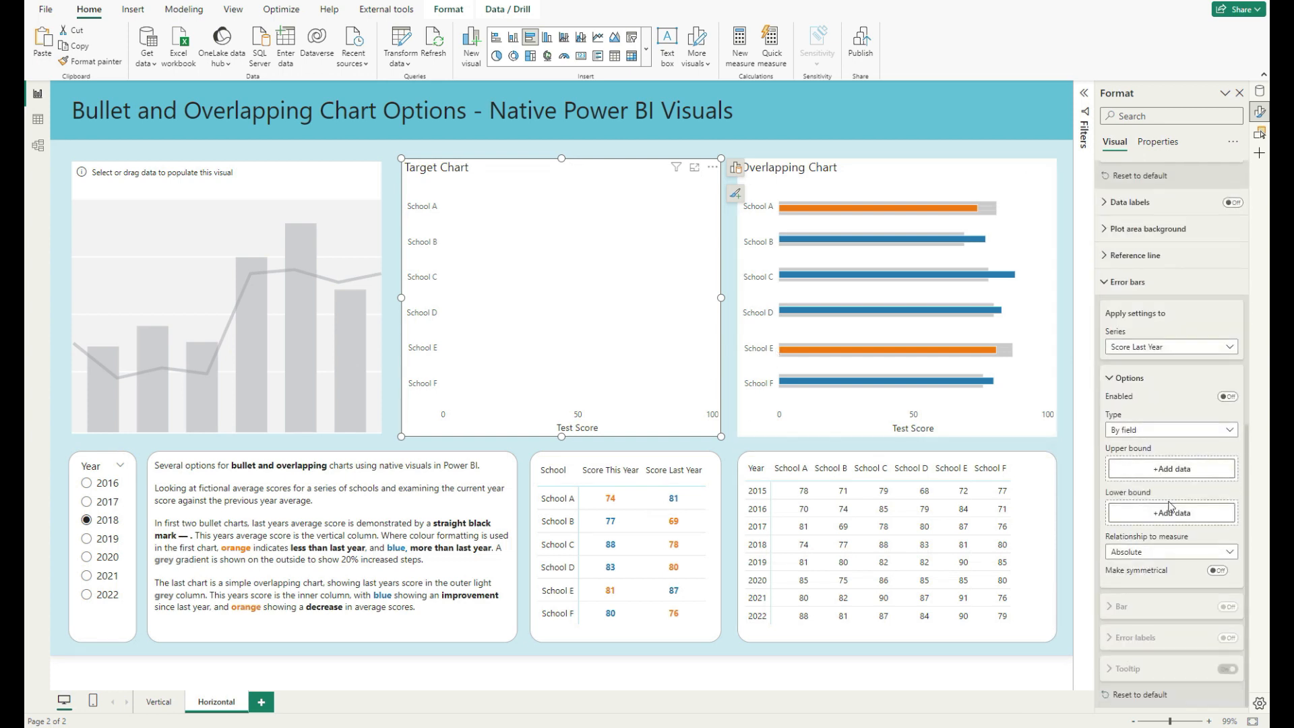
{"action": "left_click", "coordinate": [1157, 351]}
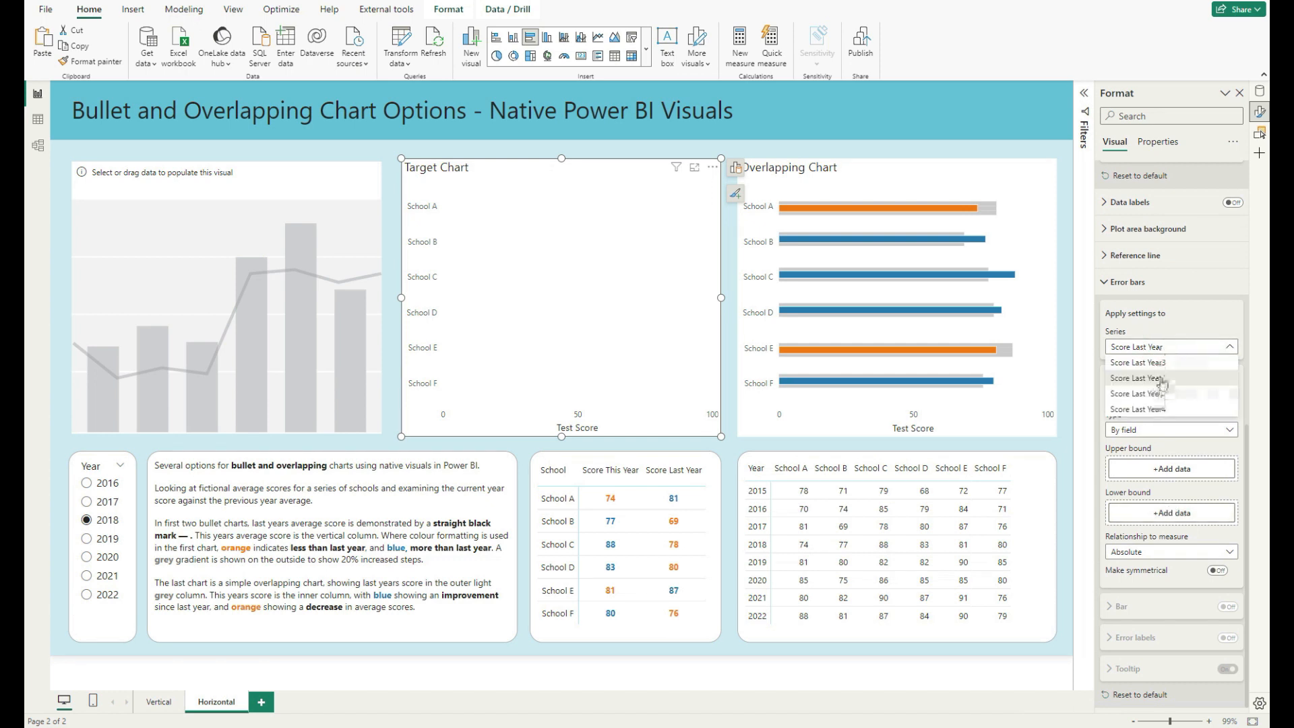
{"action": "left_click", "coordinate": [1162, 380]}
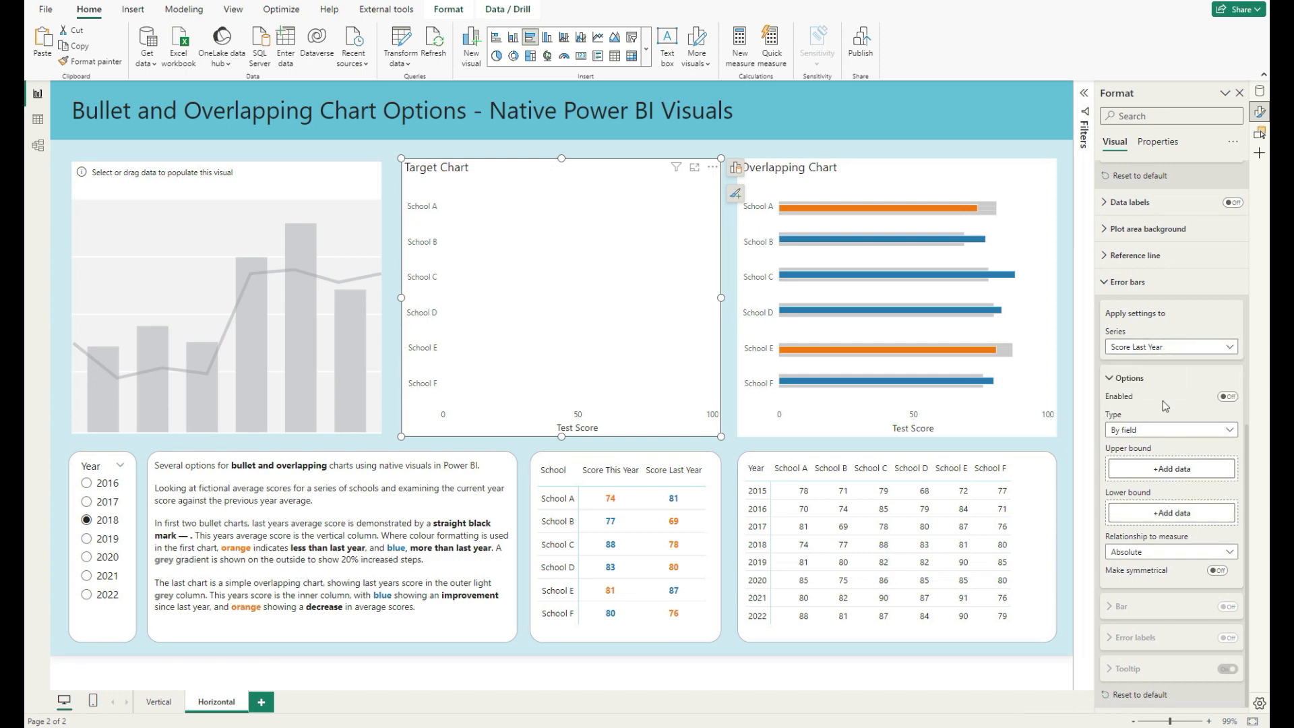
{"action": "left_click", "coordinate": [1176, 464]}
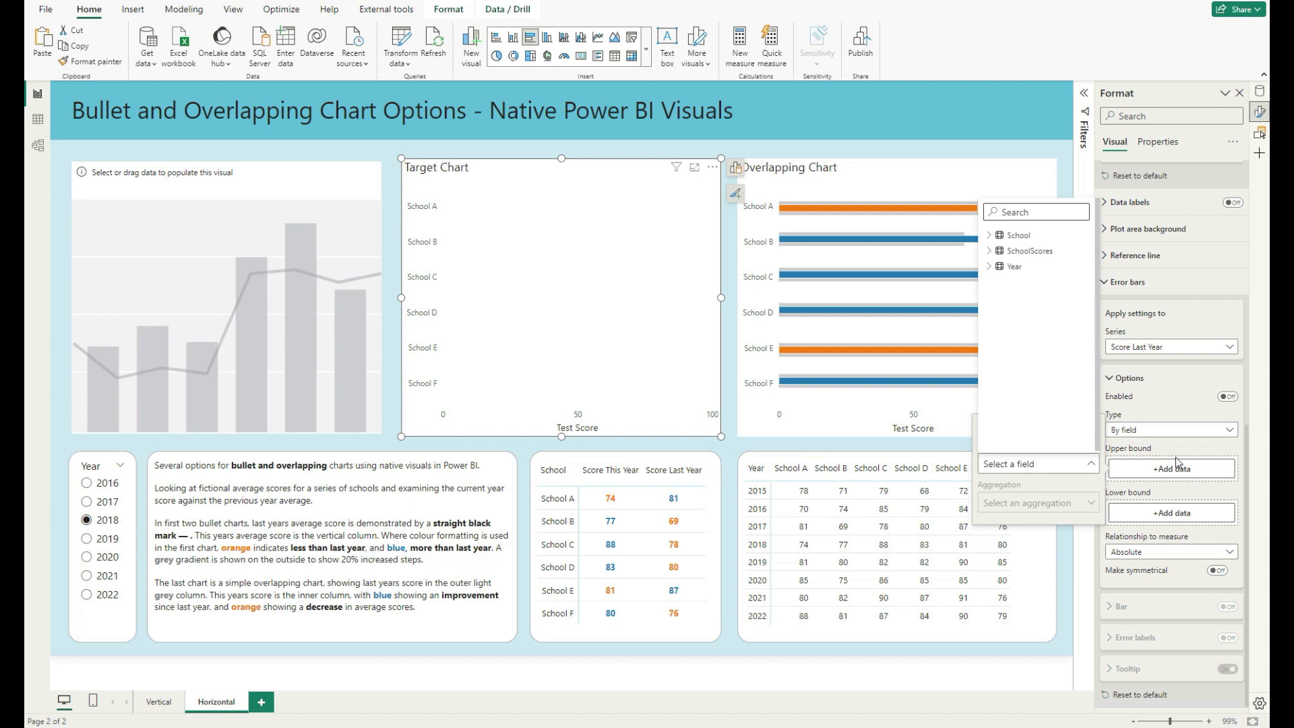
{"action": "type", "text": "H"}
{"action": "scroll", "coordinate": [1051, 373], "scroll_direction": "down", "scroll_amount": 2}
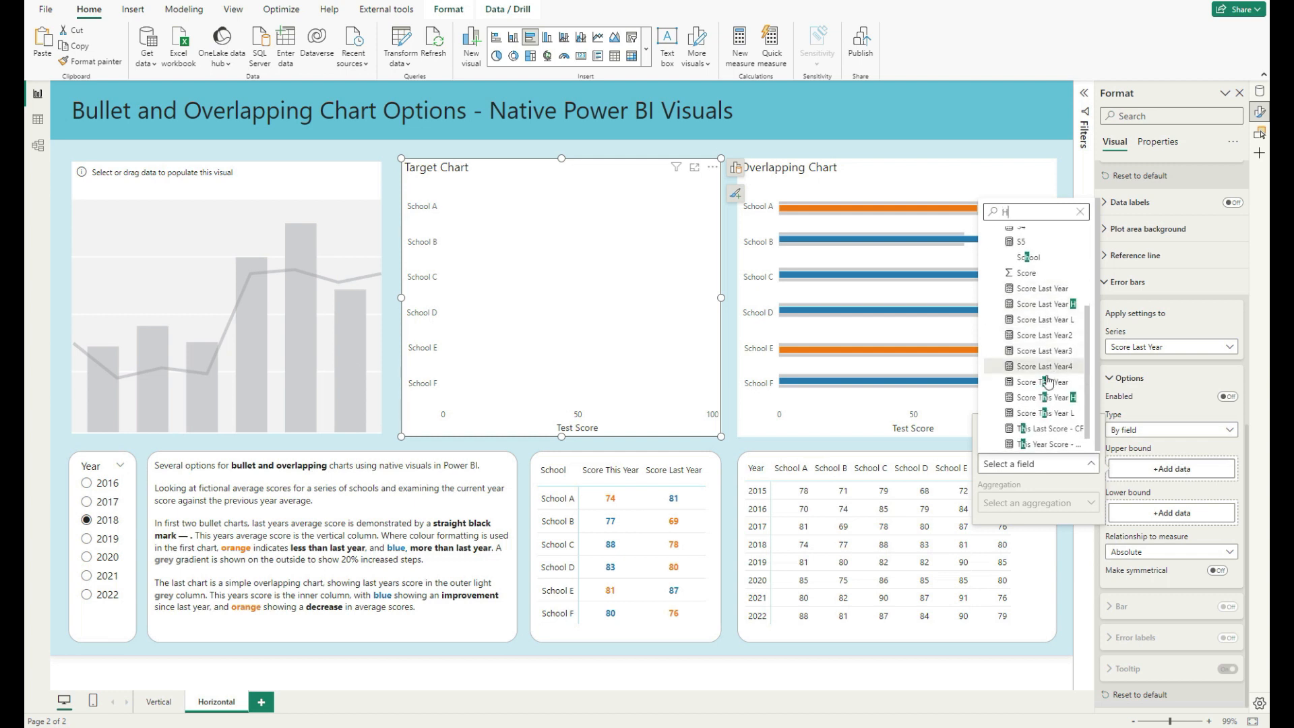
{"action": "left_click", "coordinate": [1048, 378]}
{"action": "left_click", "coordinate": [1165, 513]}
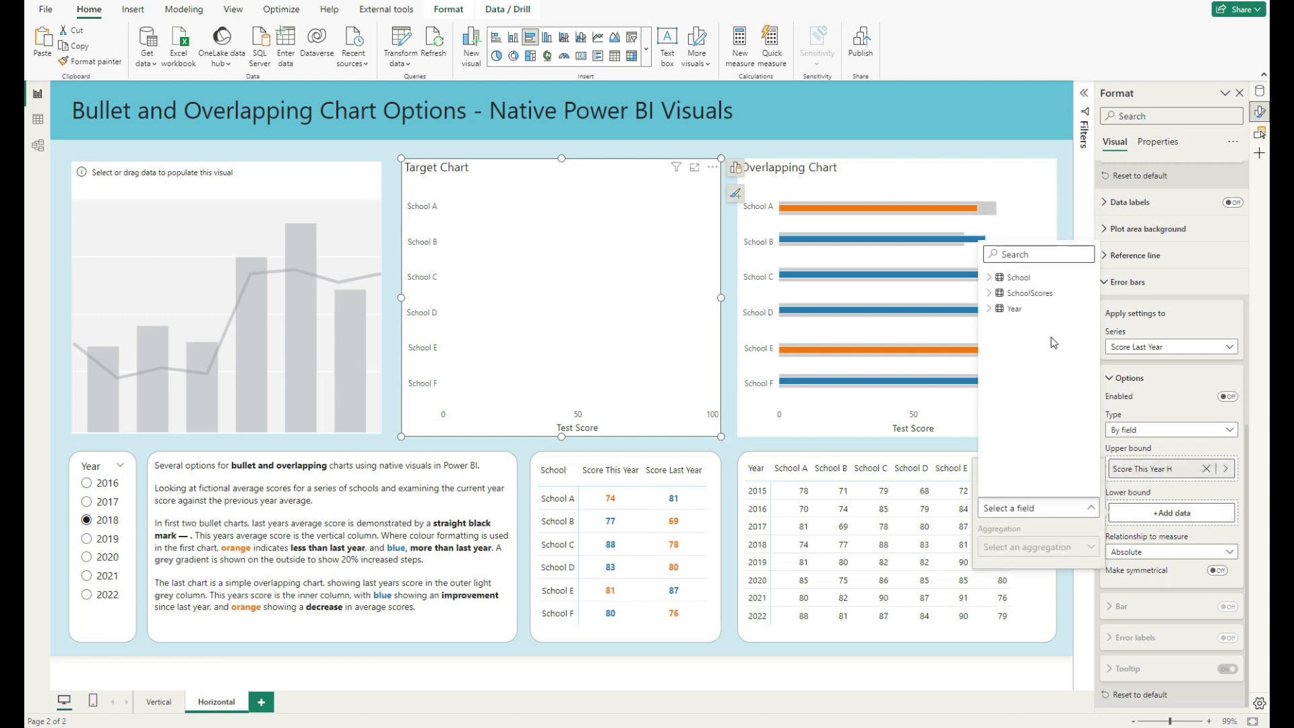
{"action": "type", "text": "base"}
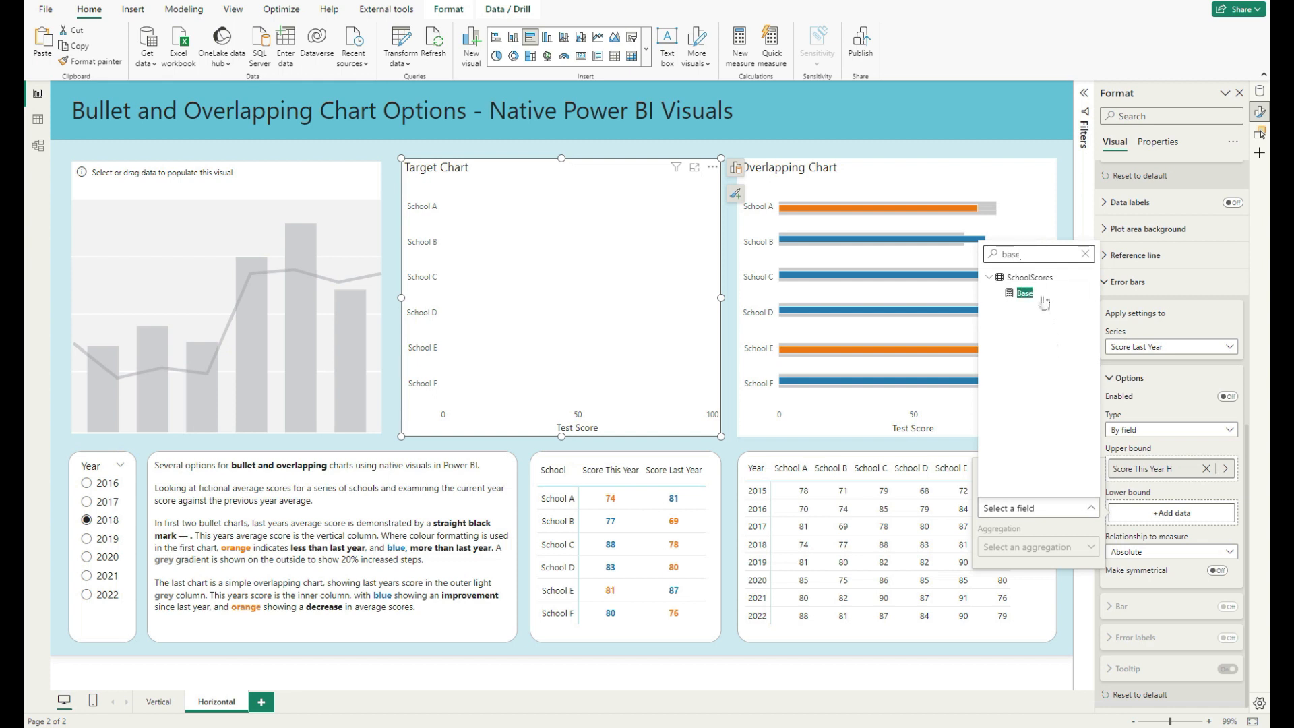
{"action": "left_click", "coordinate": [1044, 302]}
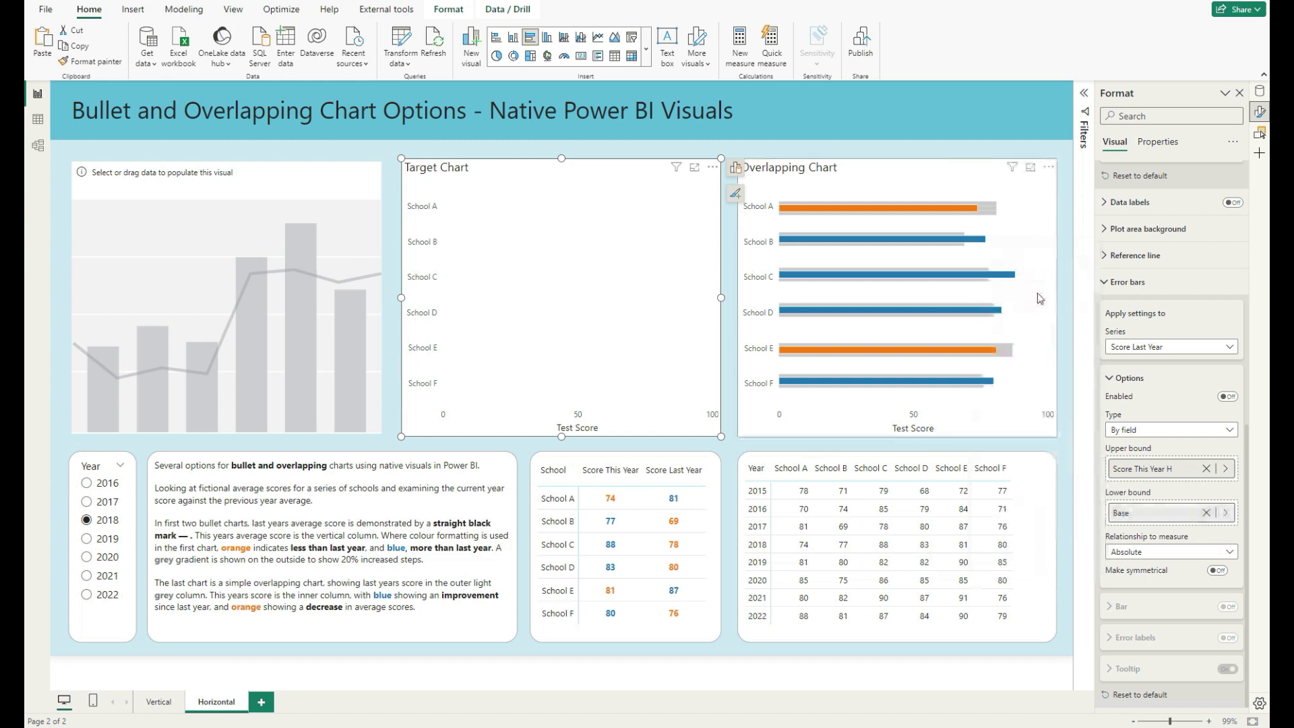
Step: Enable the Score Last Year series' error bars in the Target Chart and turn on their bar display
{"action": "left_click", "coordinate": [1226, 395]}
{"action": "scroll", "coordinate": [1225, 432], "scroll_direction": "down", "scroll_amount": 3}
{"action": "left_click", "coordinate": [1226, 443]}
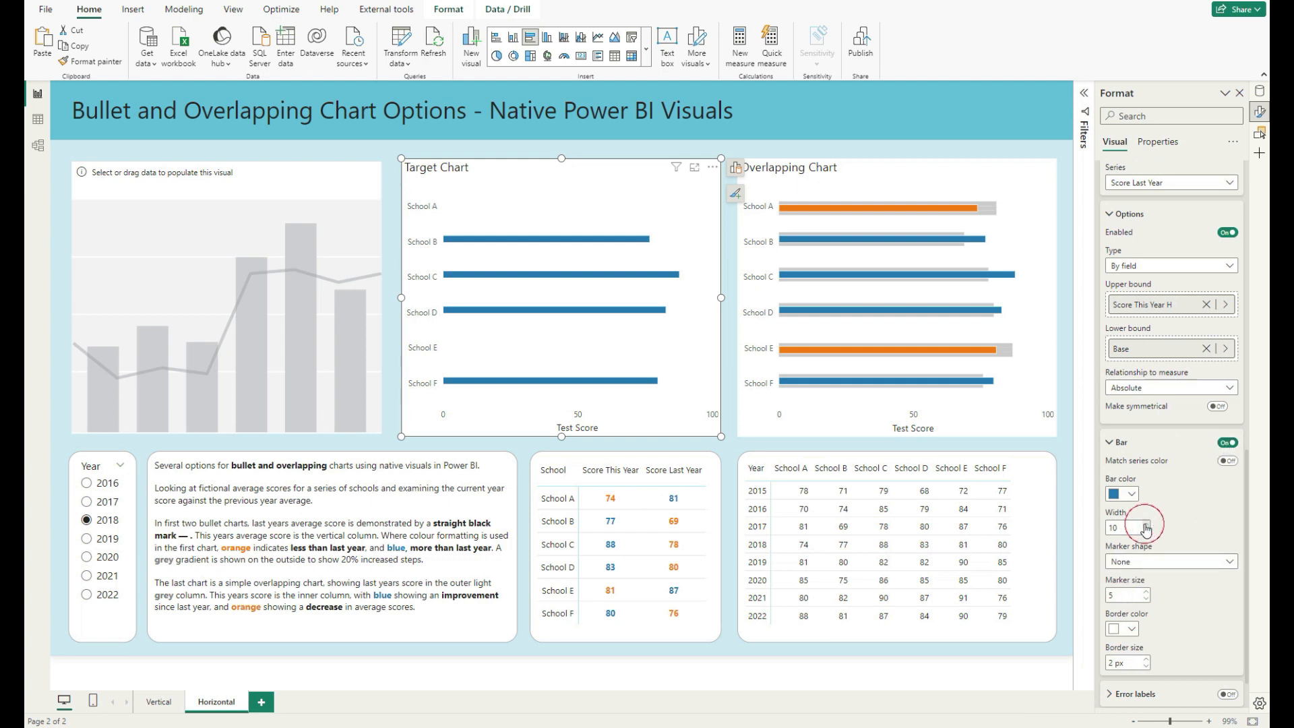
Step: Give the Score Last Year2 series error bars from Base to Score This Year L and turn on their bar display
{"action": "scroll", "coordinate": [1173, 431], "scroll_direction": "up", "scroll_amount": 5}
{"action": "left_click", "coordinate": [1186, 347]}
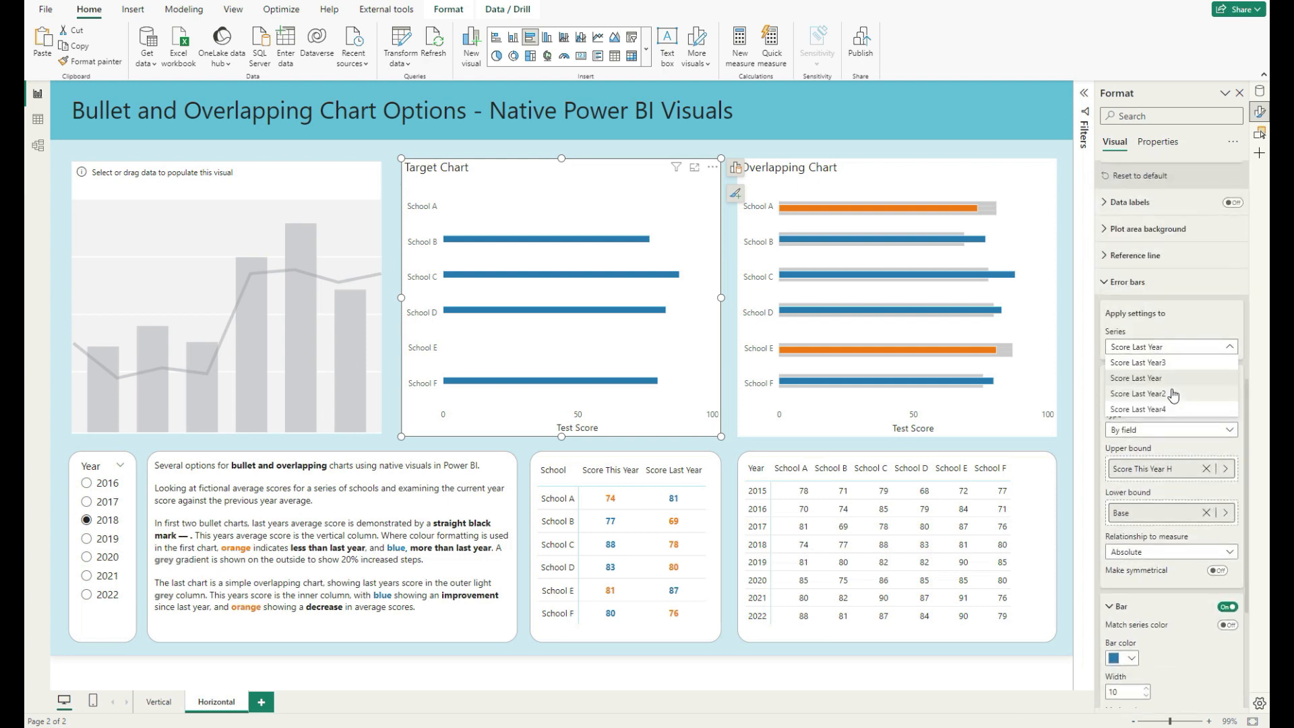
{"action": "left_click", "coordinate": [1170, 390]}
{"action": "left_click", "coordinate": [1186, 508]}
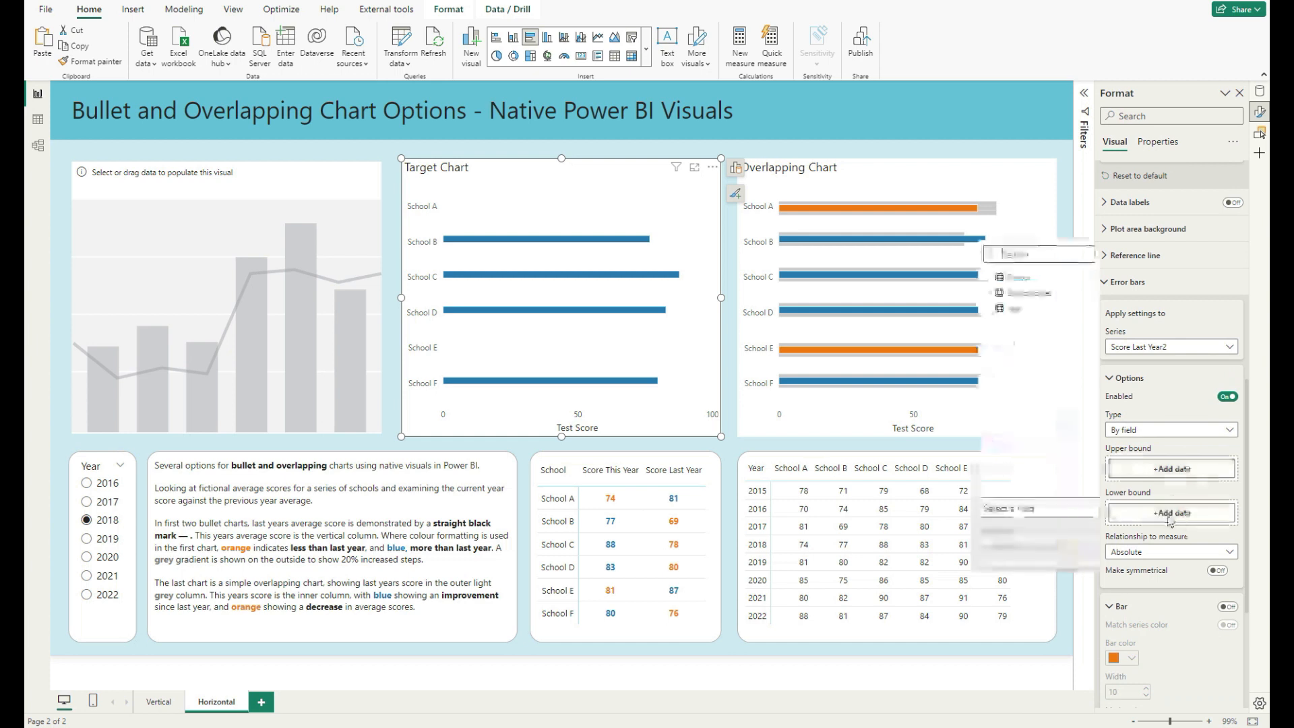
{"action": "type", "text": "bas"}
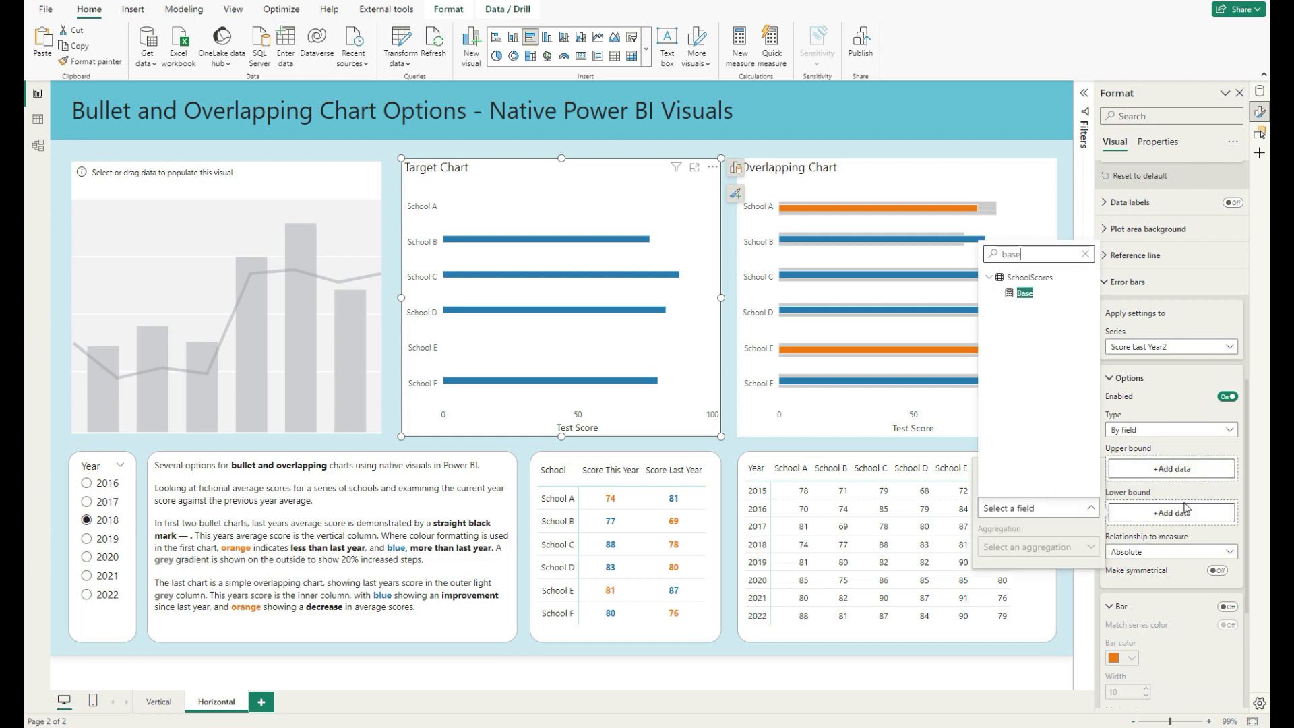
{"action": "type", "text": "e"}
{"action": "left_click", "coordinate": [1059, 289]}
{"action": "left_click", "coordinate": [1152, 467]}
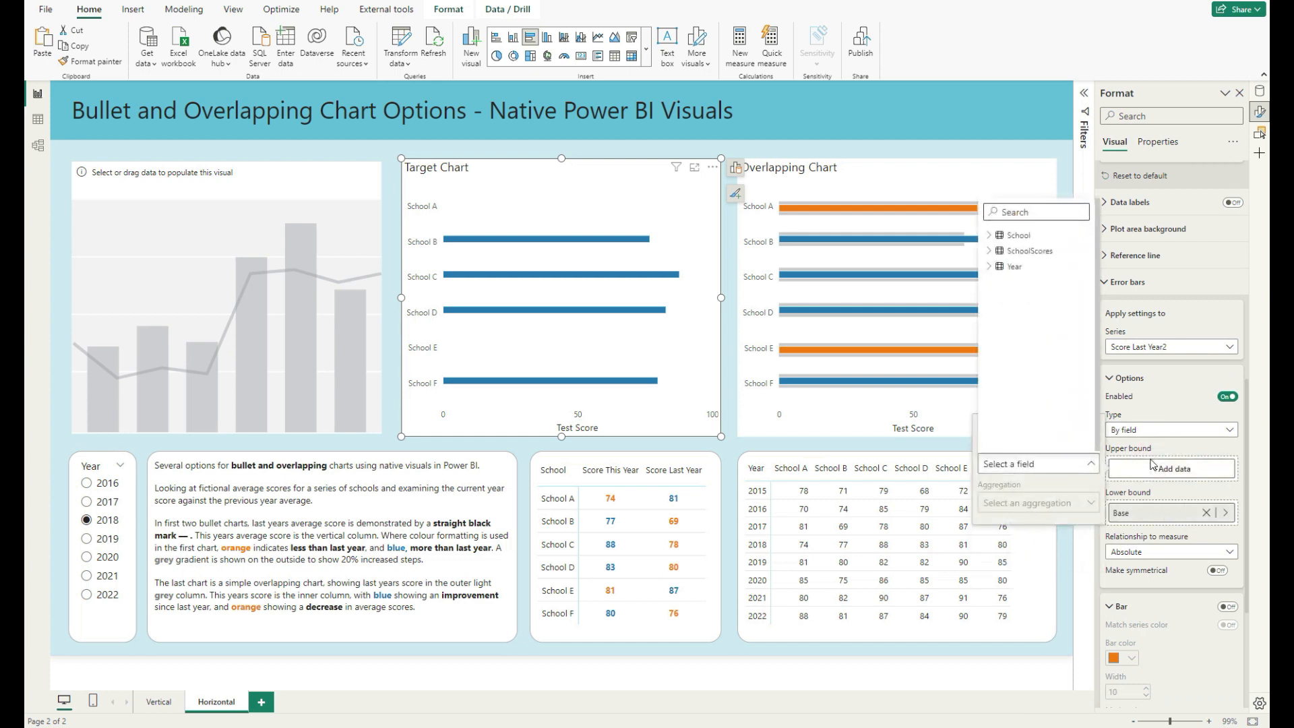
{"action": "type", "text": "L"}
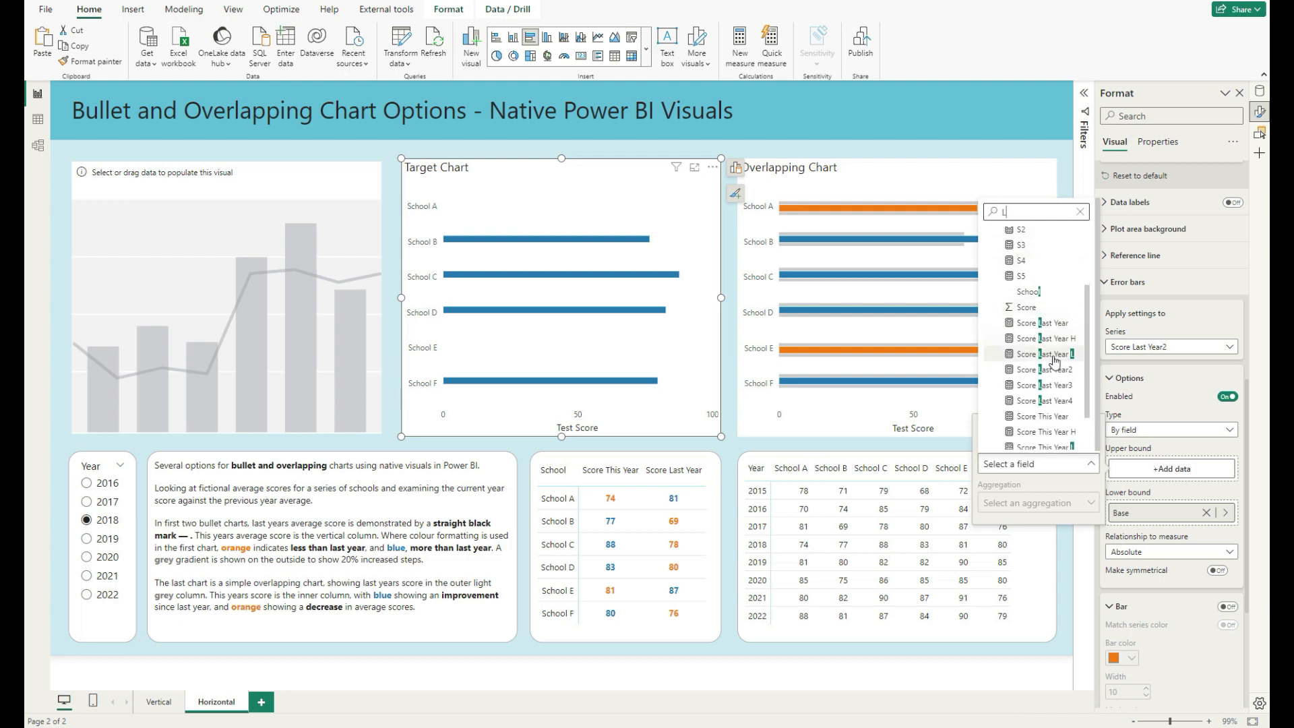
{"action": "scroll", "coordinate": [1056, 405], "scroll_direction": "down", "scroll_amount": 3}
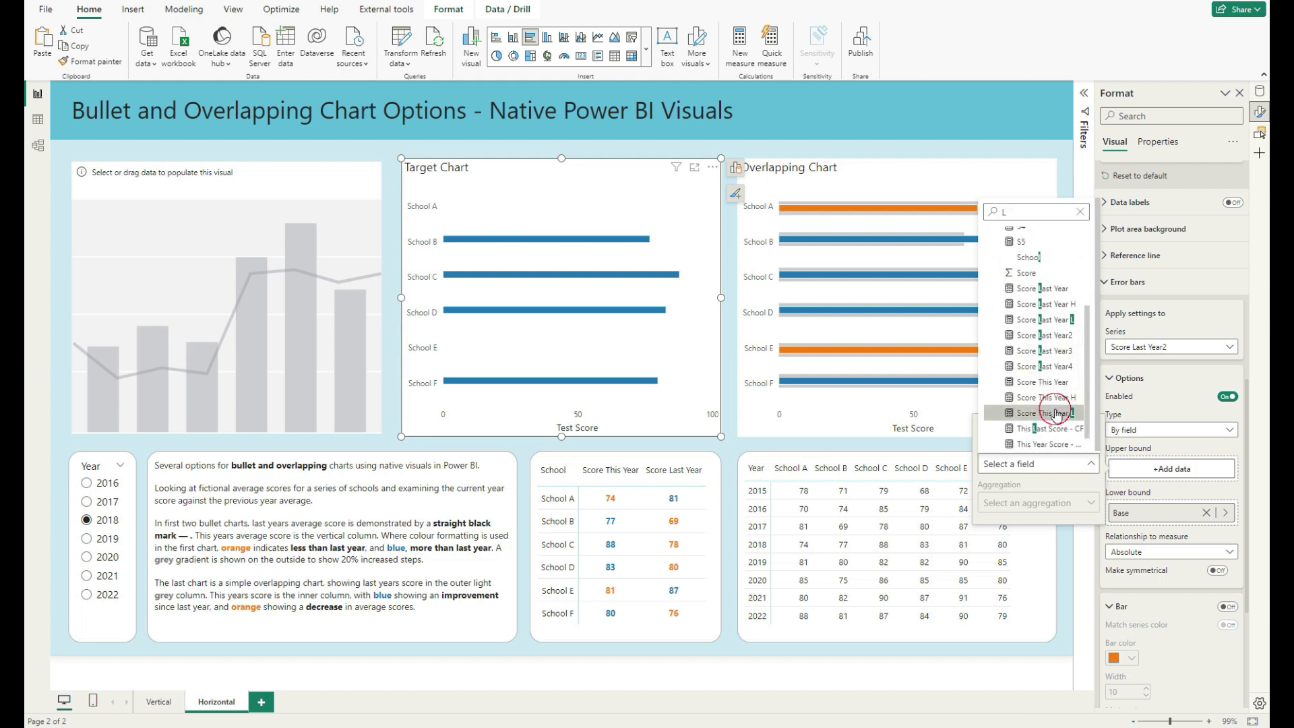
{"action": "left_click", "coordinate": [1056, 412]}
{"action": "left_click", "coordinate": [1227, 606]}
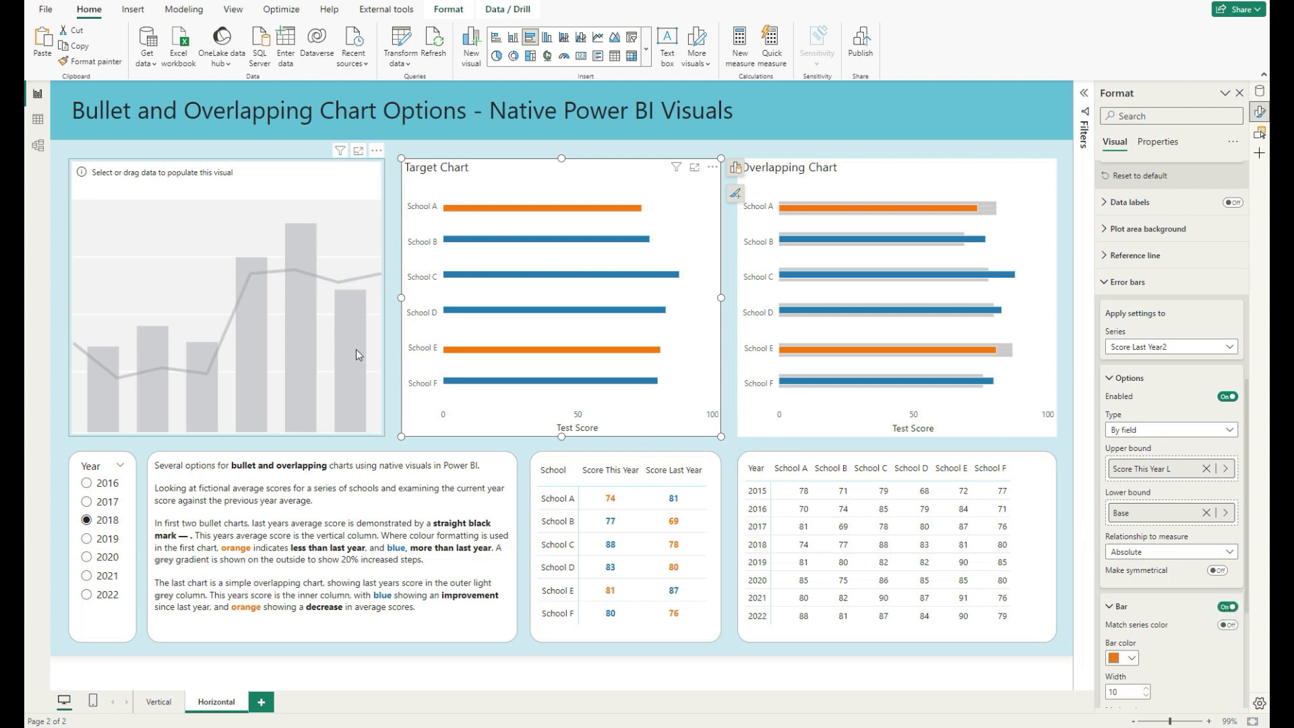
Step: Check the cross-highlighting of School A's bar and view the Colour Formatted Target Line Chart in the finished example report
{"action": "left_click", "coordinate": [635, 208]}
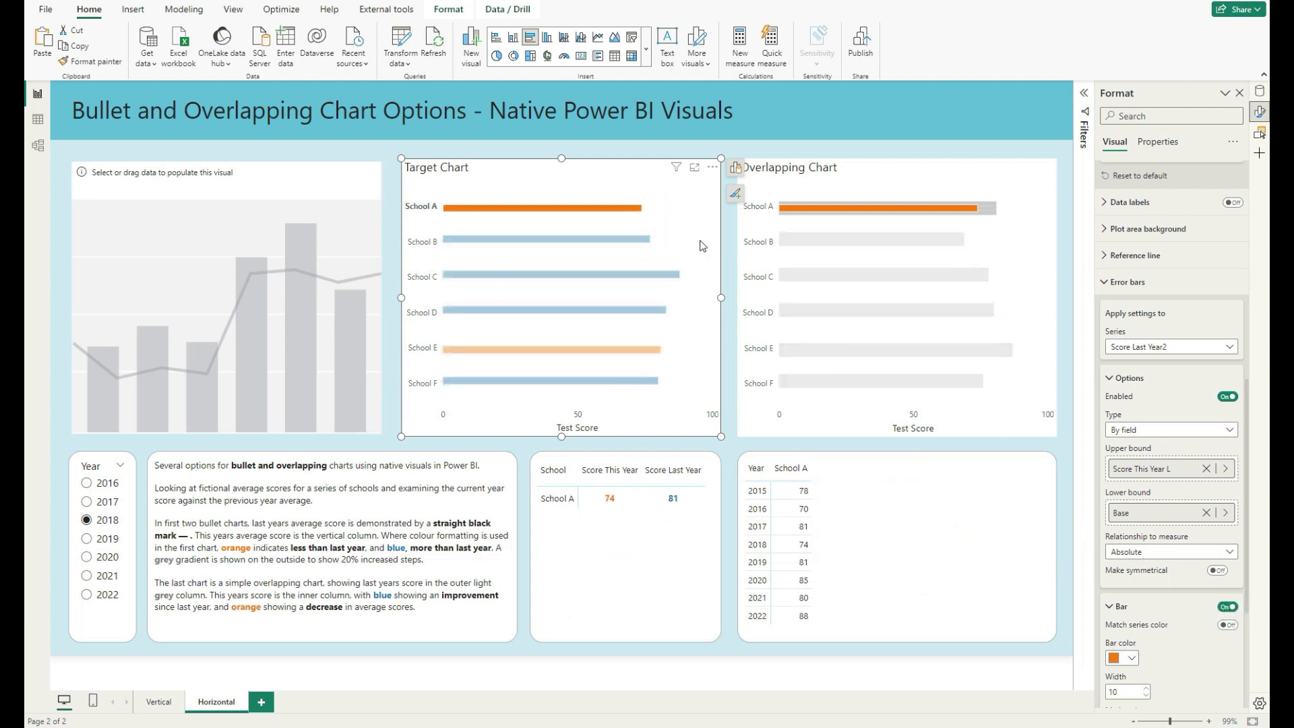
{"action": "left_click", "coordinate": [637, 214]}
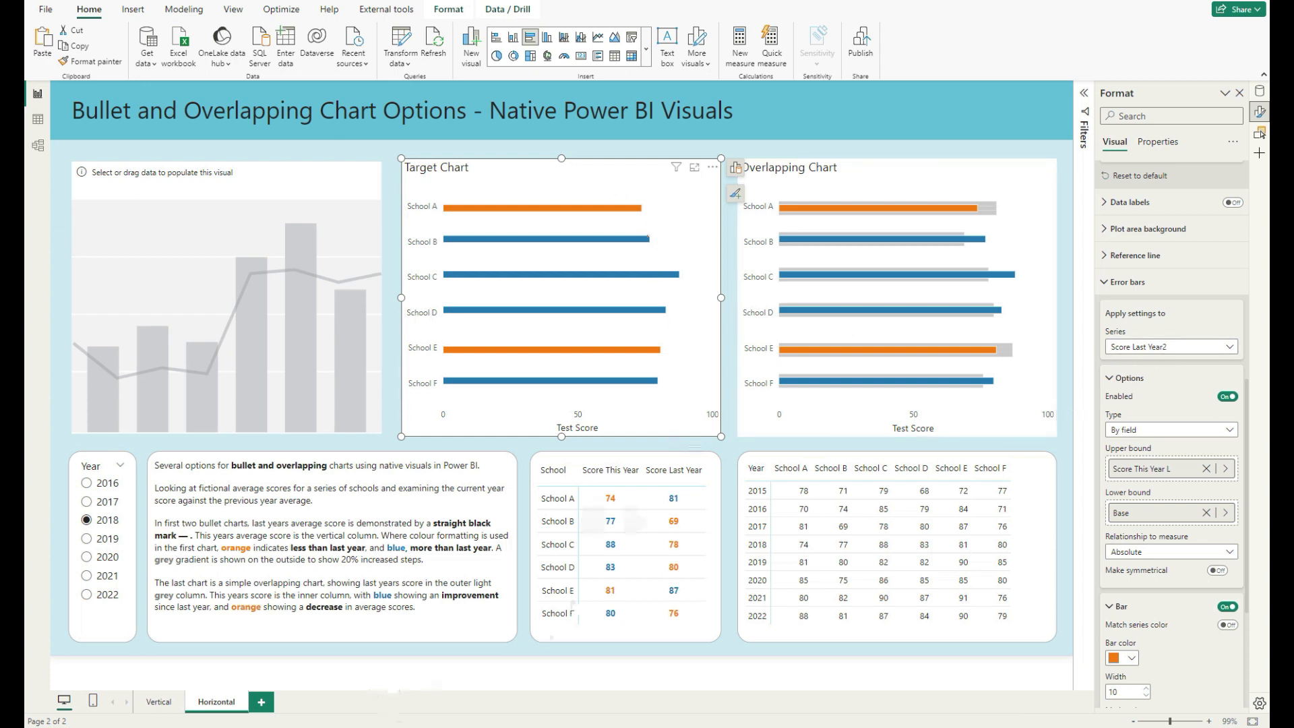
{"action": "left_click", "coordinate": [453, 684]}
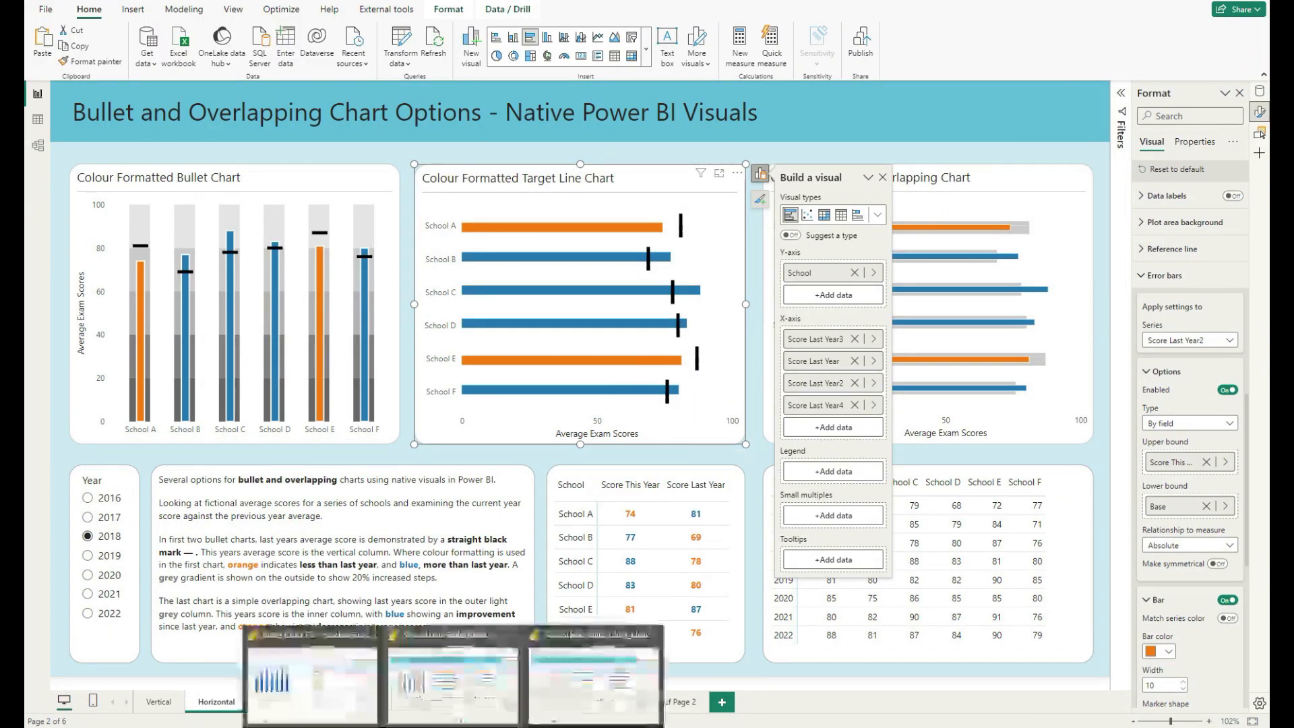
{"action": "left_click", "coordinate": [573, 693]}
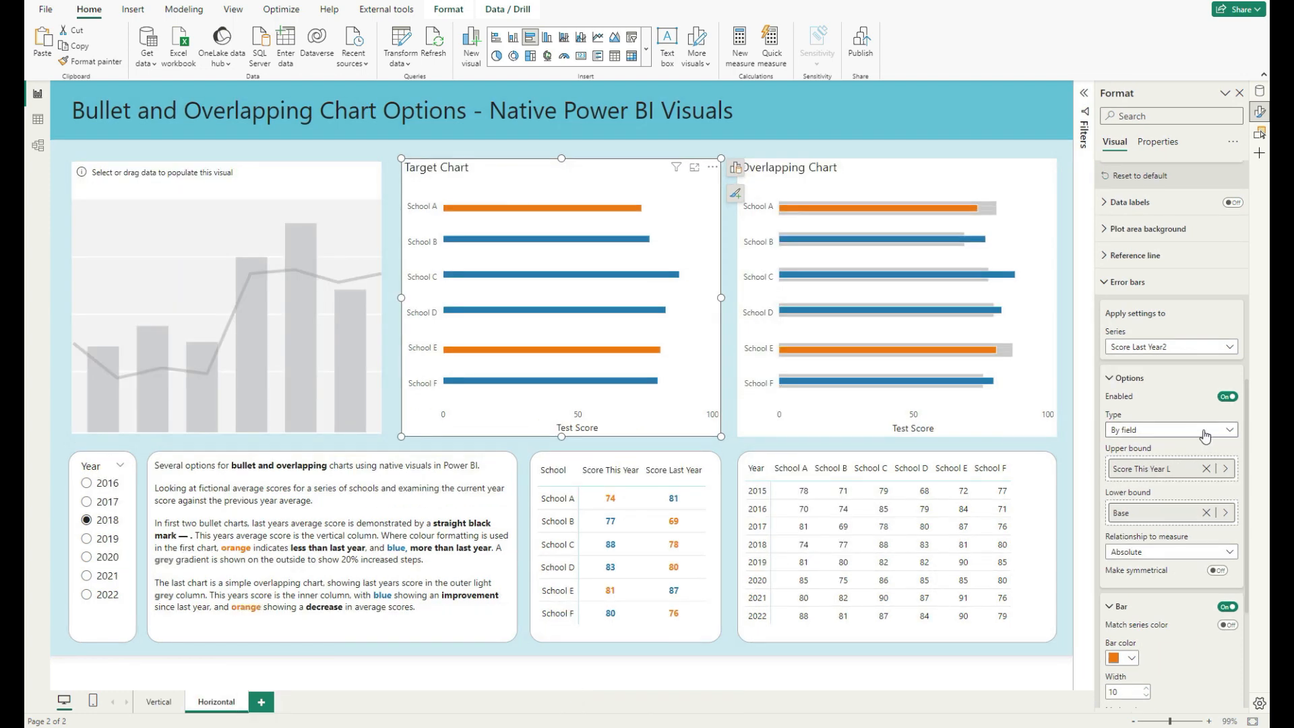
Step: Enable error bars for the Score Last Year3 series with Score Last Year as both lower and upper bound
{"action": "left_click", "coordinate": [1181, 348]}
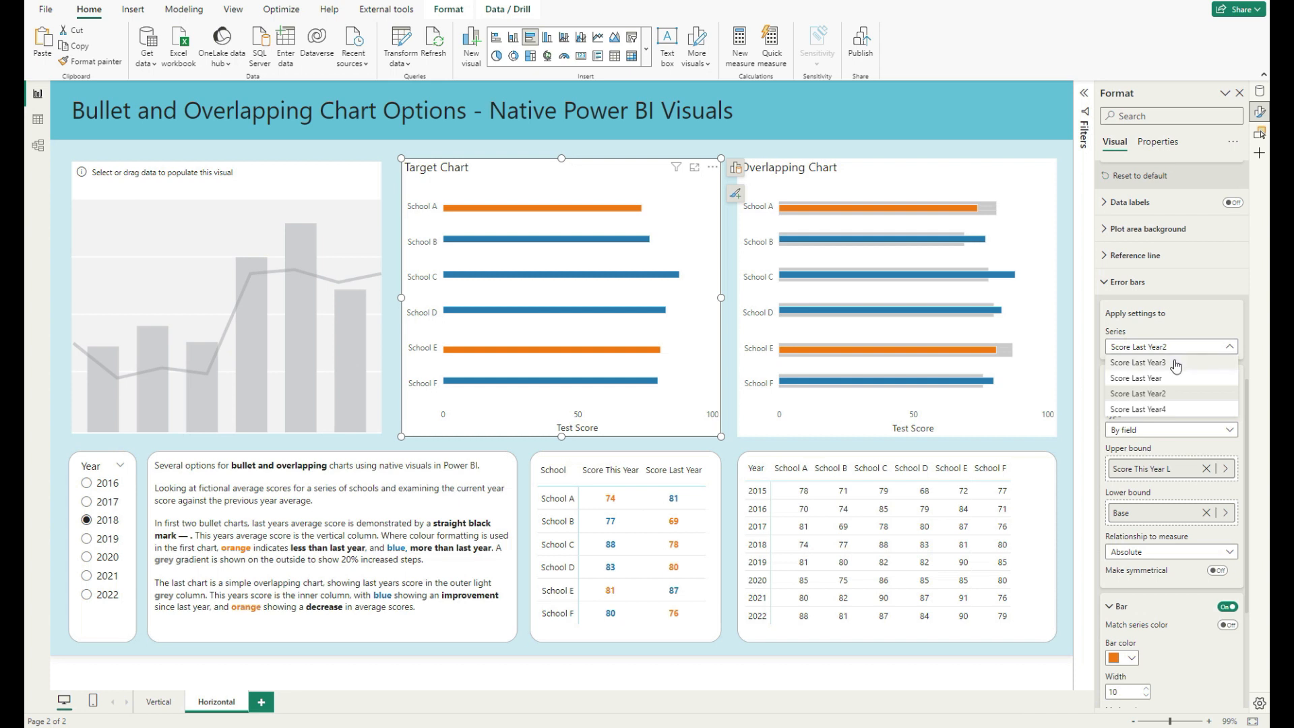
{"action": "left_click", "coordinate": [1175, 362]}
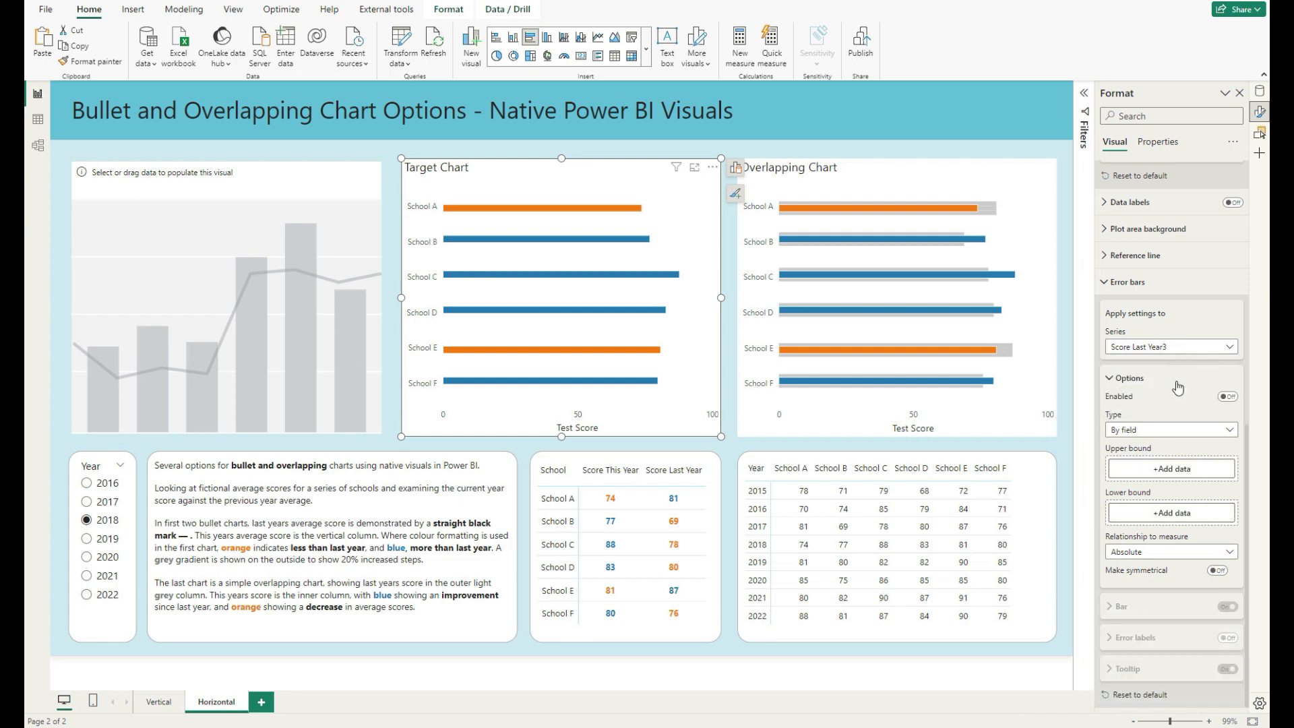
{"action": "left_click", "coordinate": [1166, 513]}
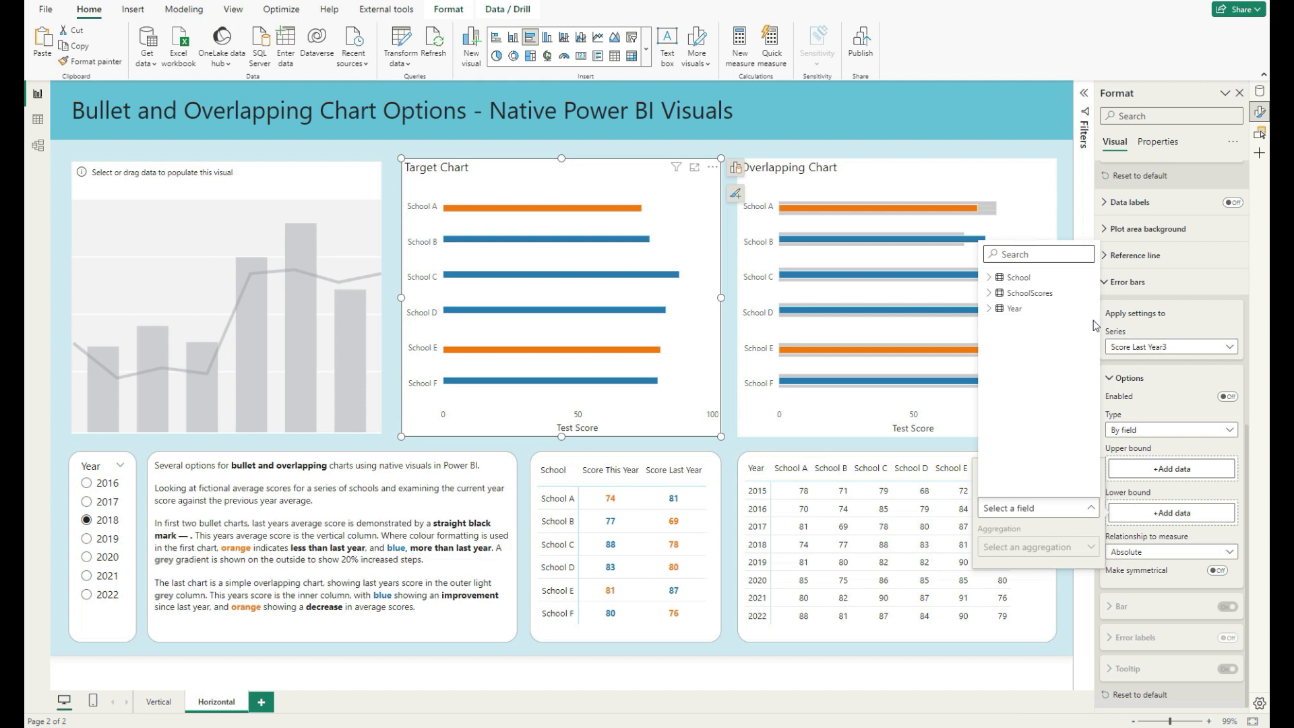
{"action": "type", "text": "la"}
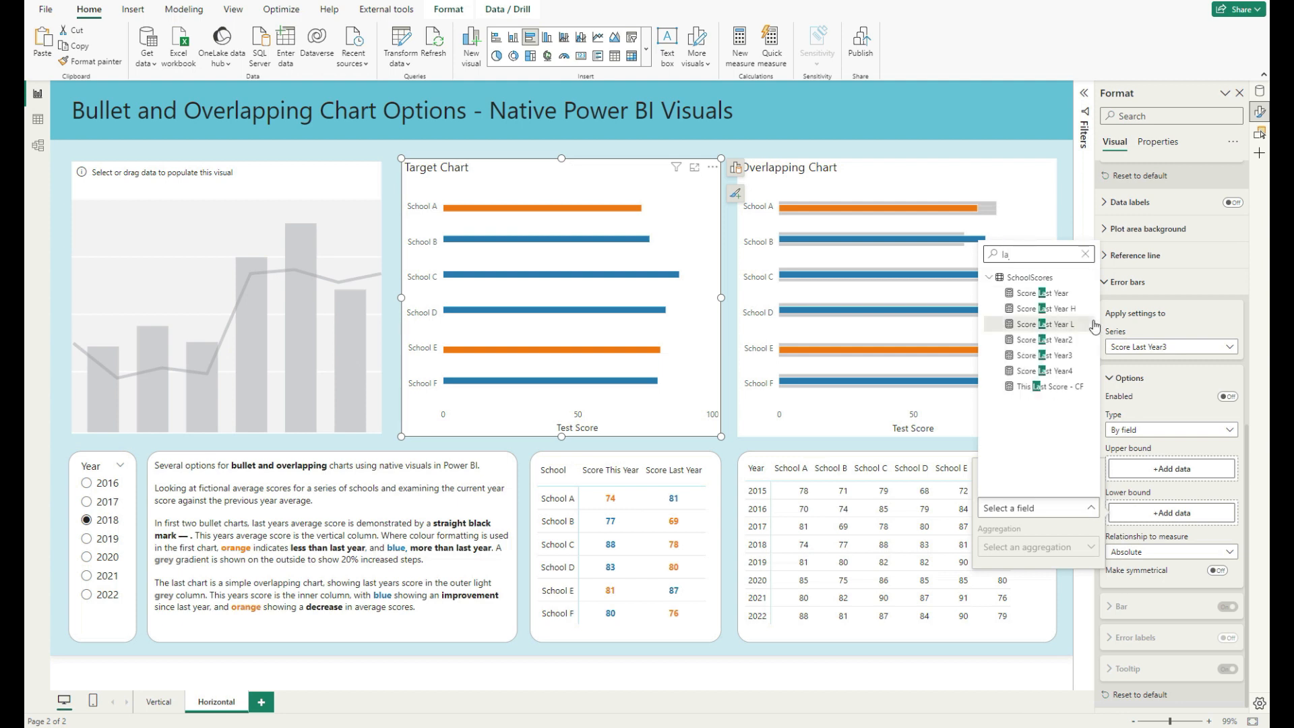
{"action": "left_click", "coordinate": [1072, 294]}
{"action": "left_click", "coordinate": [1178, 469]}
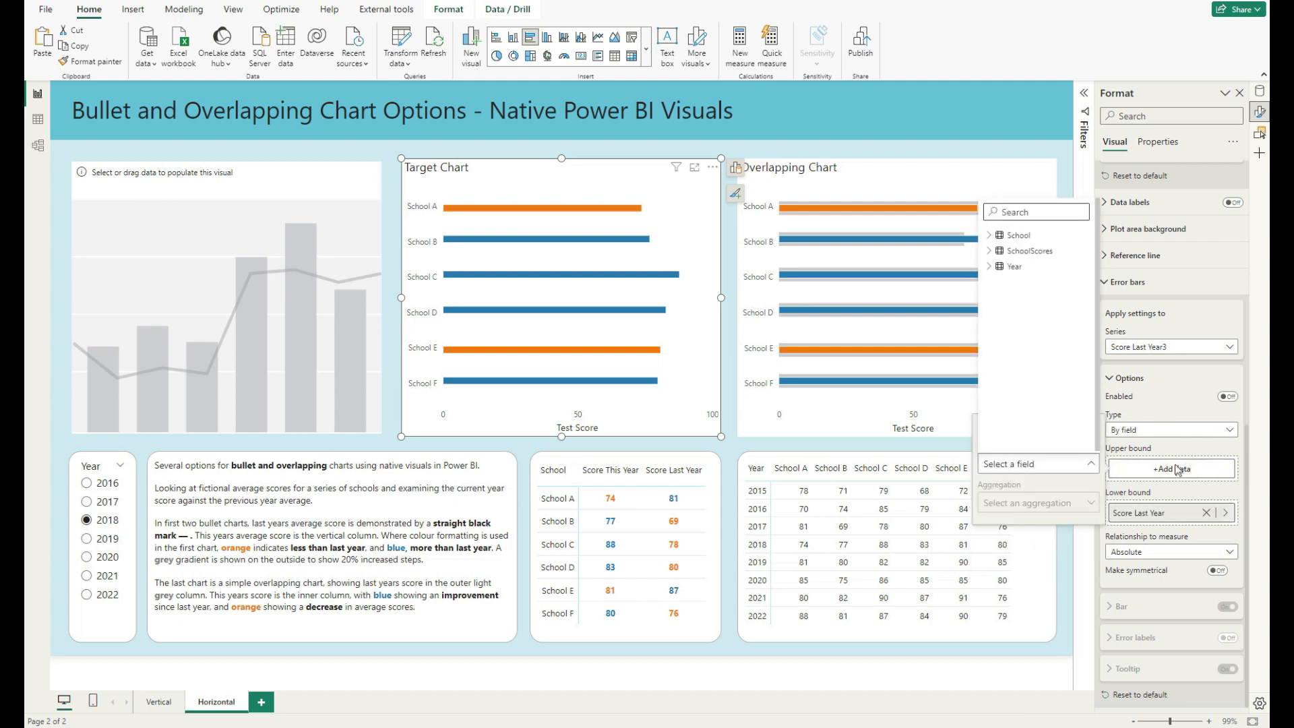
{"action": "type", "text": "las"}
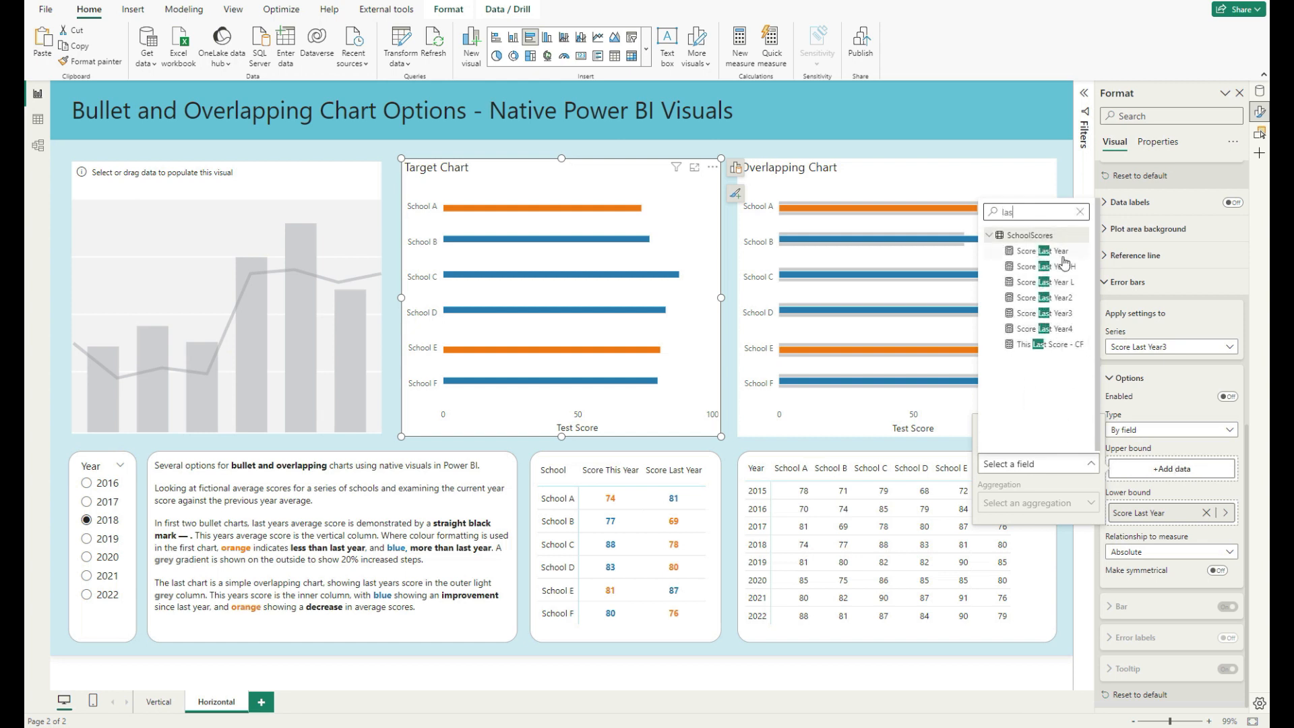
{"action": "left_click", "coordinate": [1042, 251]}
{"action": "left_click", "coordinate": [1227, 398]}
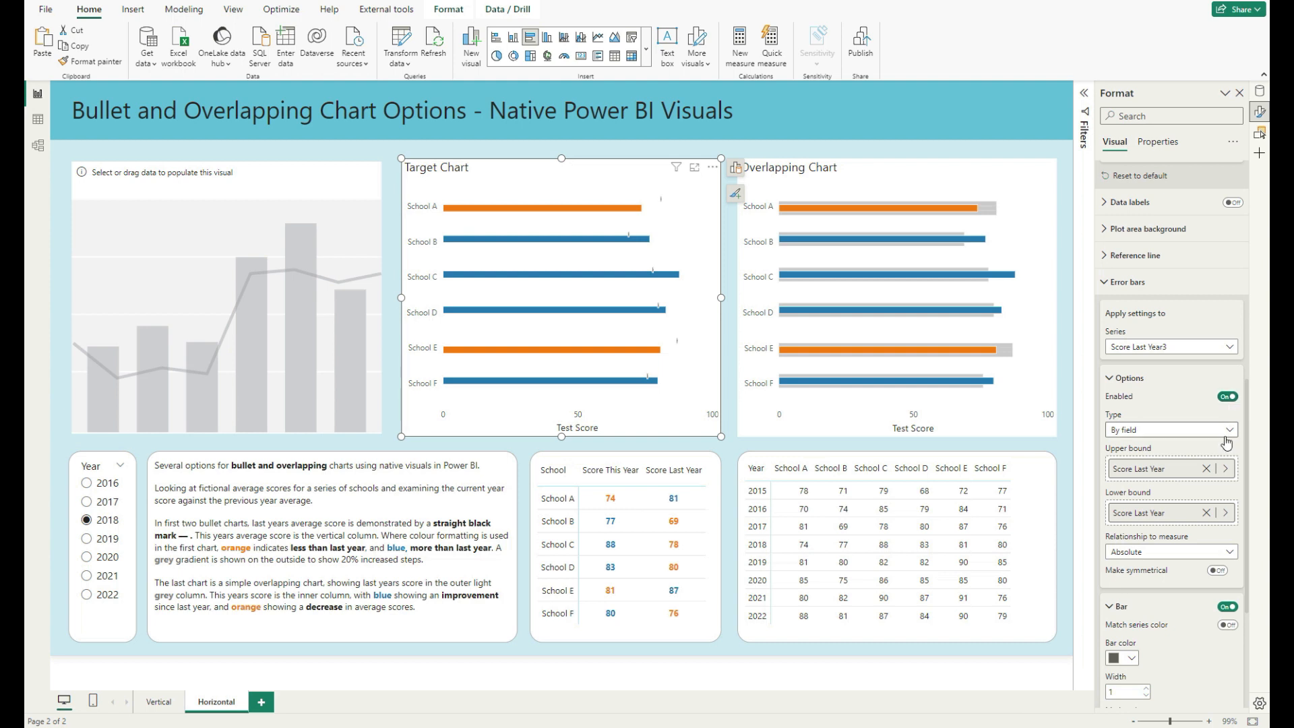
Step: Format the Score Last Year3 error bars with black colour, marker size 10 and a black border
{"action": "scroll", "coordinate": [1152, 539], "scroll_direction": "down", "scroll_amount": 3}
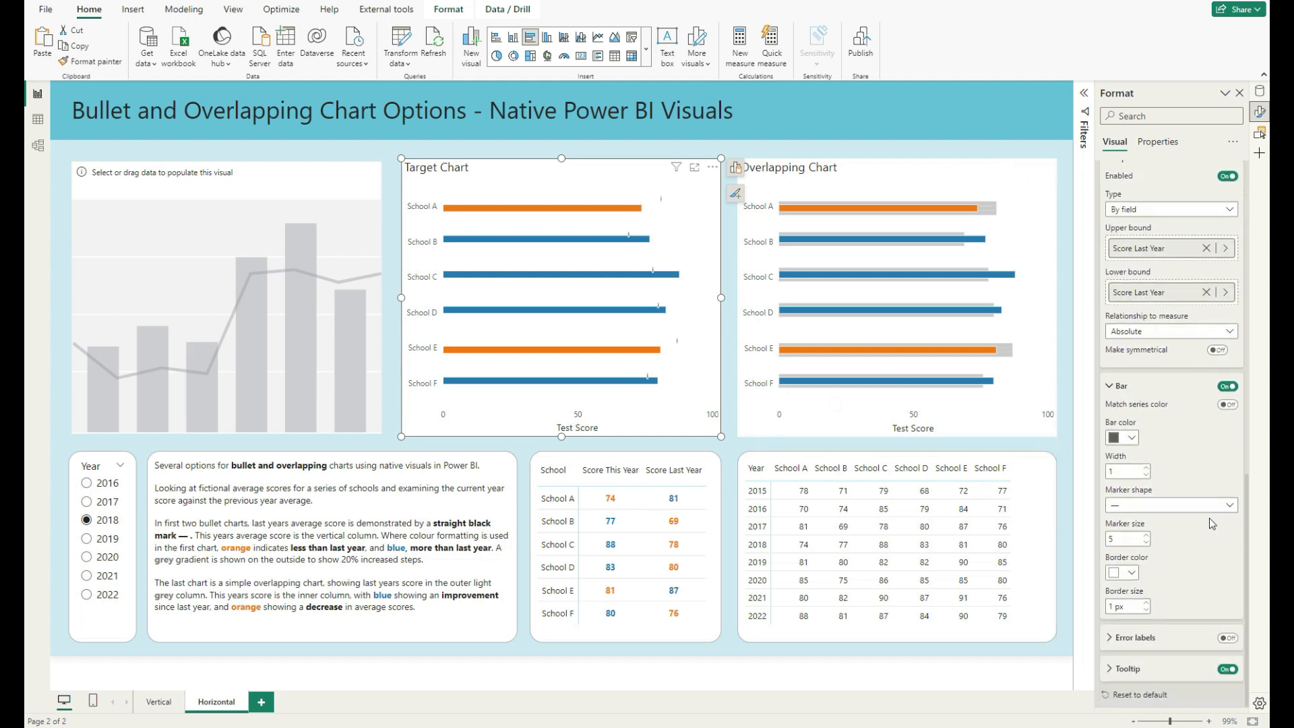
{"action": "left_click", "coordinate": [1156, 506]}
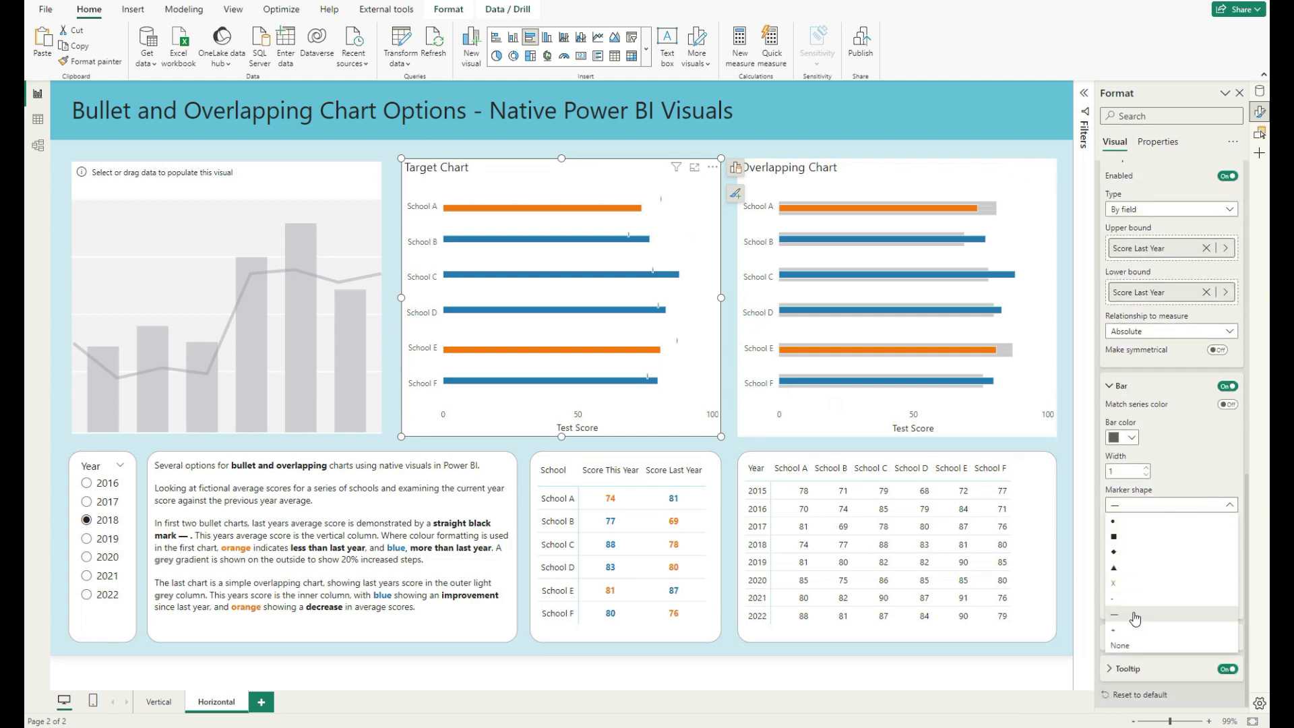
{"action": "left_click", "coordinate": [1131, 517]}
{"action": "left_click", "coordinate": [1124, 437]}
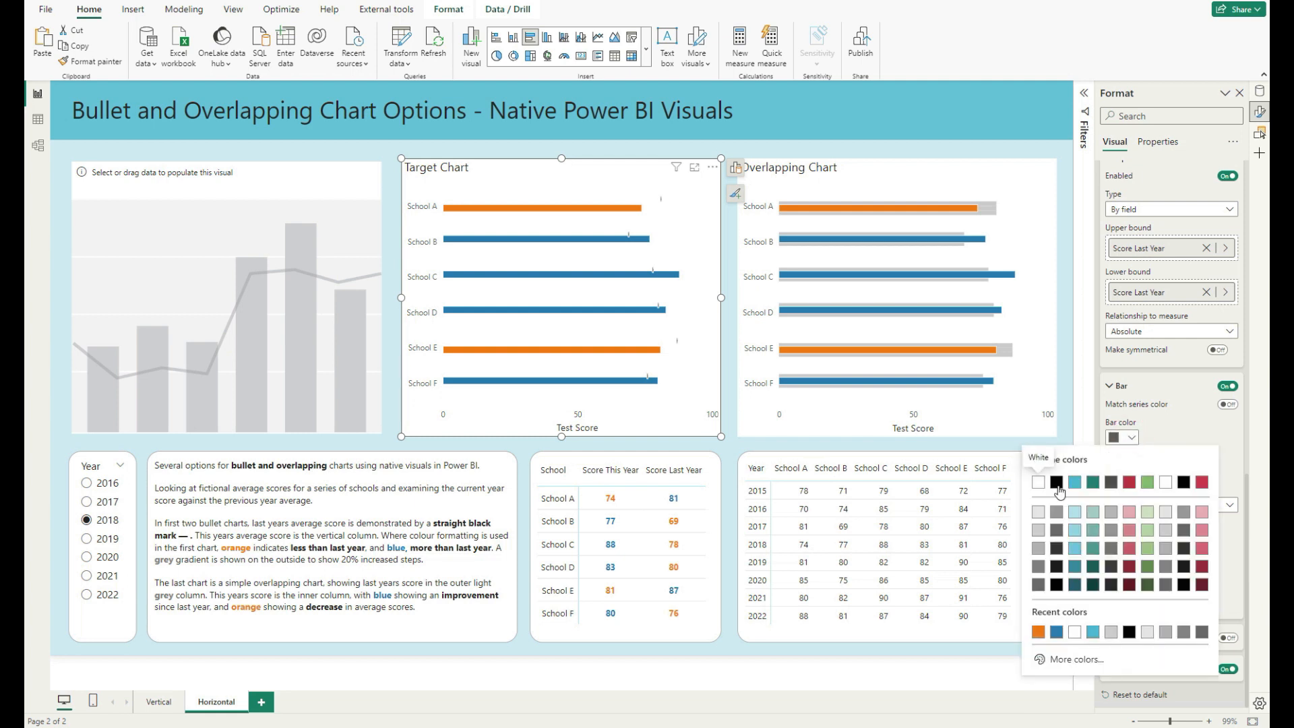
{"action": "left_click", "coordinate": [1048, 480]}
{"action": "left_click", "coordinate": [1147, 469]}
{"action": "left_click", "coordinate": [1148, 469]}
{"action": "left_click", "coordinate": [1147, 468]}
{"action": "left_click", "coordinate": [1148, 475]}
{"action": "left_click", "coordinate": [1148, 474]}
{"action": "left_click", "coordinate": [1148, 475]}
{"action": "left_click", "coordinate": [1145, 535]}
{"action": "left_click", "coordinate": [1145, 536]}
{"action": "left_click", "coordinate": [1146, 536]}
{"action": "left_click", "coordinate": [1146, 536]}
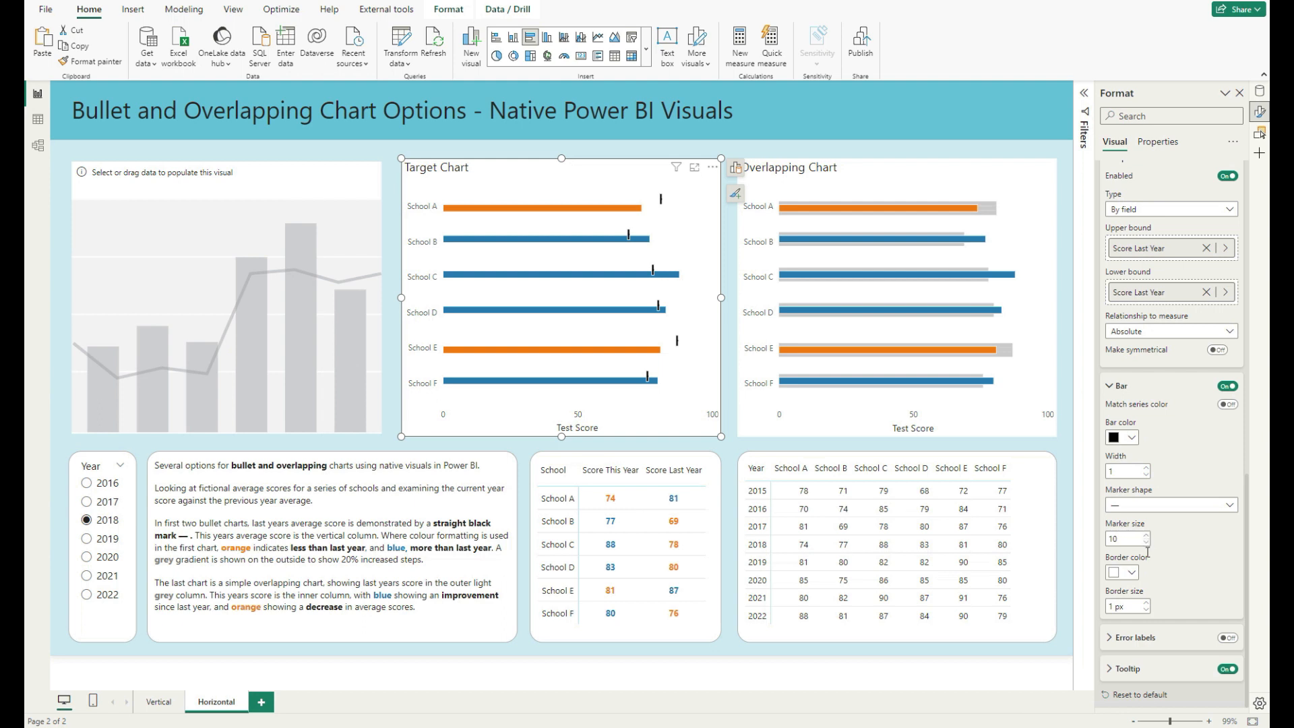
{"action": "left_click", "coordinate": [1123, 572]}
{"action": "left_click", "coordinate": [1053, 357]}
Step: Try Base as the lower bound of the Score Last Year3 error bars and restore Score Last Year
{"action": "mouse_move", "coordinate": [653, 279]}
{"action": "left_click", "coordinate": [1150, 293]}
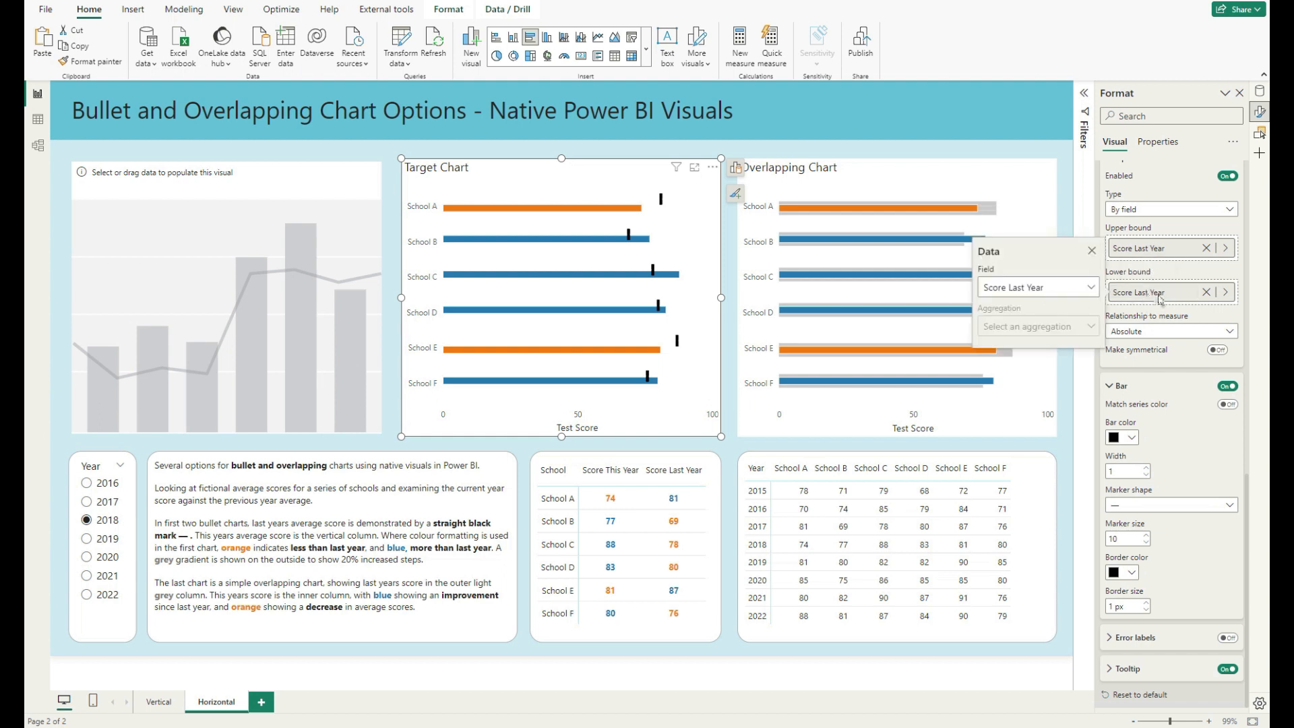
{"action": "left_click", "coordinate": [1061, 295]}
{"action": "type", "text": "bas"}
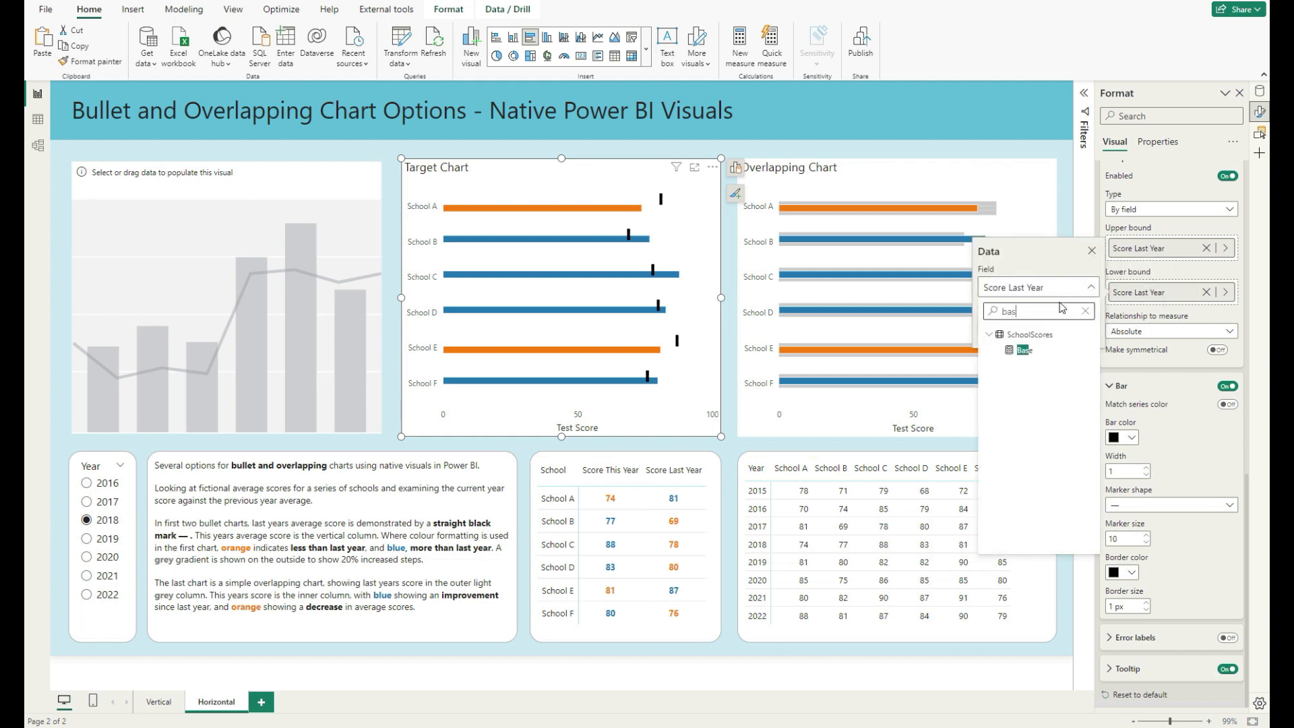
{"action": "left_click", "coordinate": [1022, 349]}
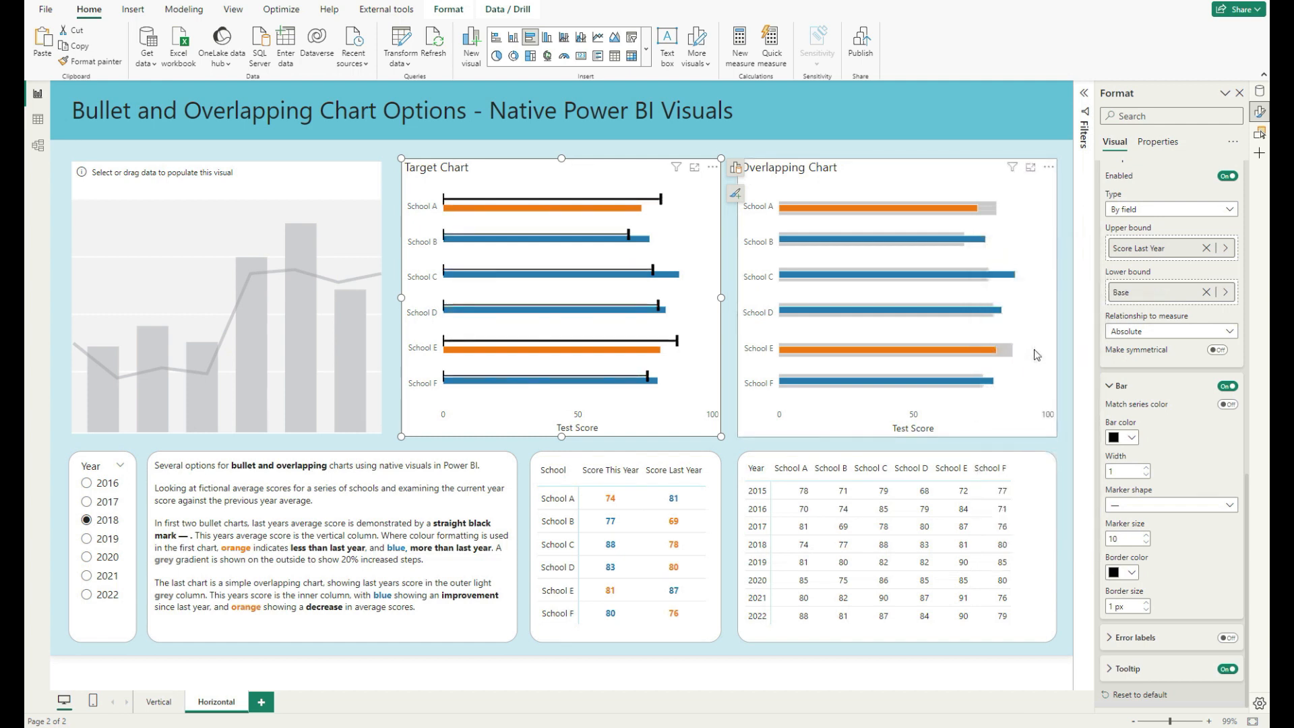
{"action": "left_click", "coordinate": [1140, 295]}
{"action": "left_click", "coordinate": [1037, 288]}
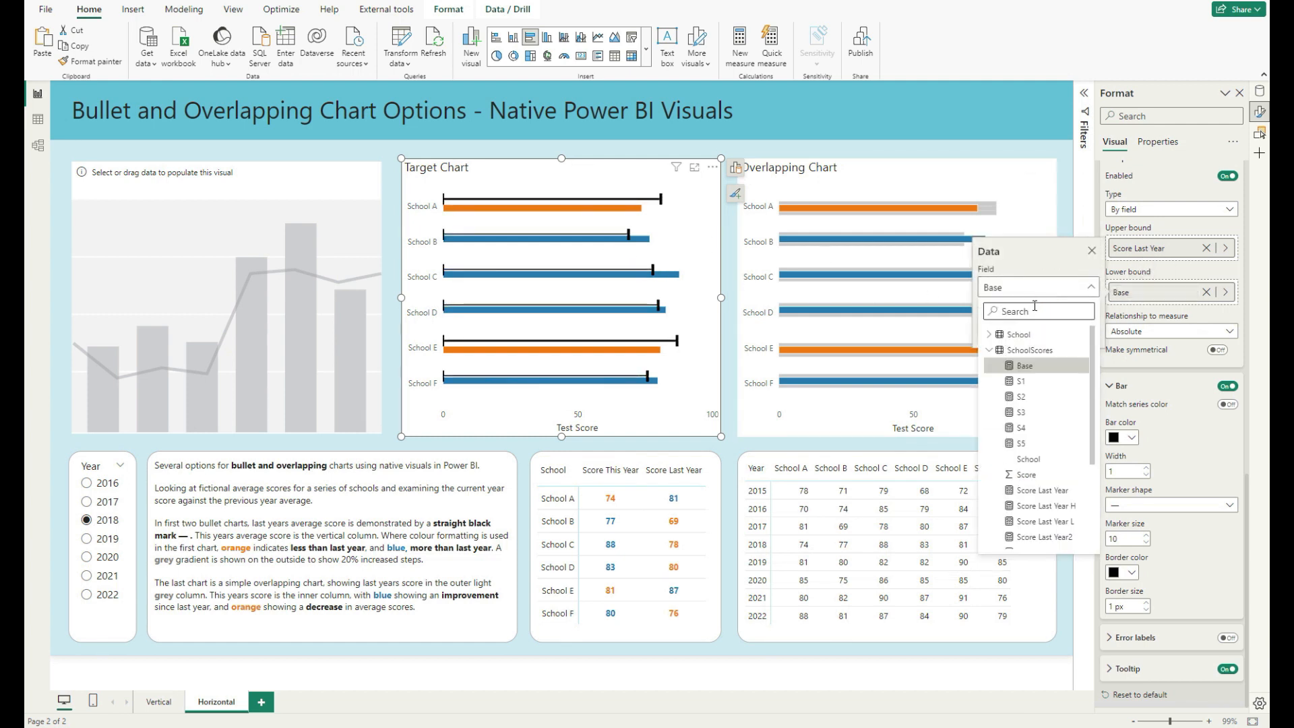
{"action": "type", "text": "last"}
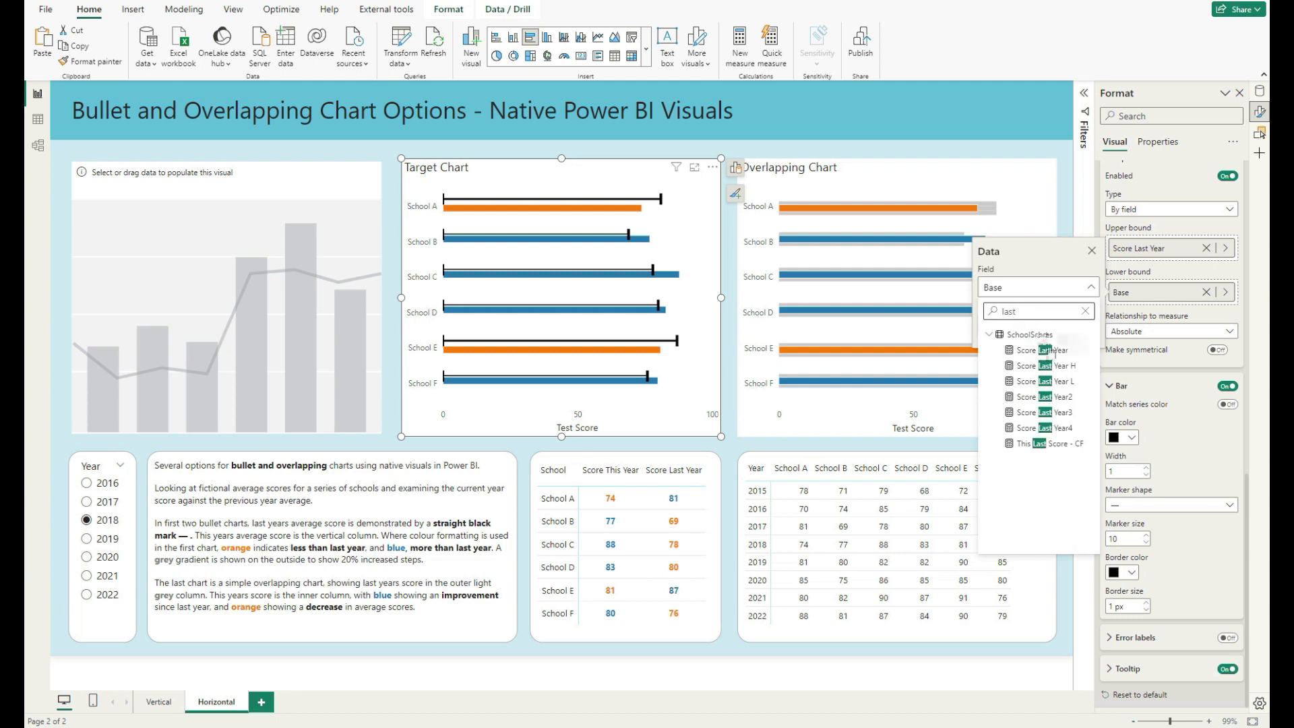
{"action": "left_click", "coordinate": [1052, 350]}
Step: Set Score Last Year as both upper and lower bound of the Score Last Year4 series' error bars
{"action": "scroll", "coordinate": [1169, 222], "scroll_direction": "up", "scroll_amount": 3}
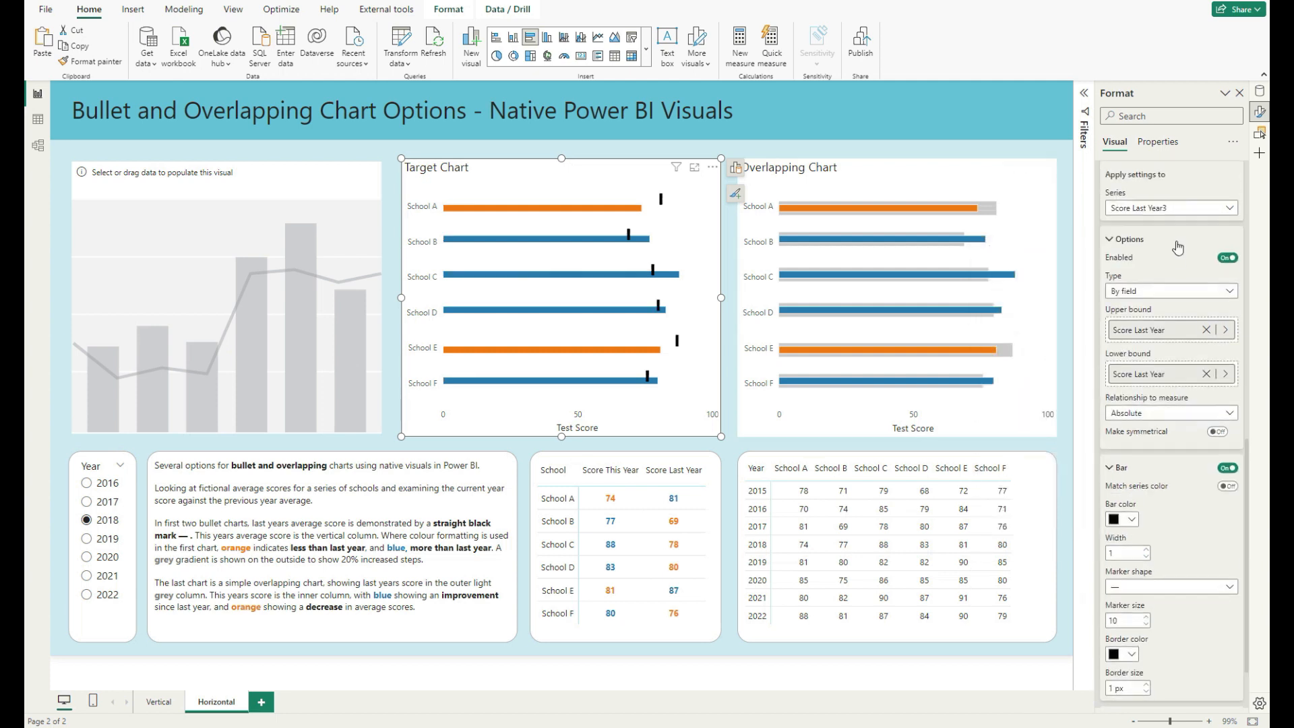
{"action": "left_click", "coordinate": [1181, 210]}
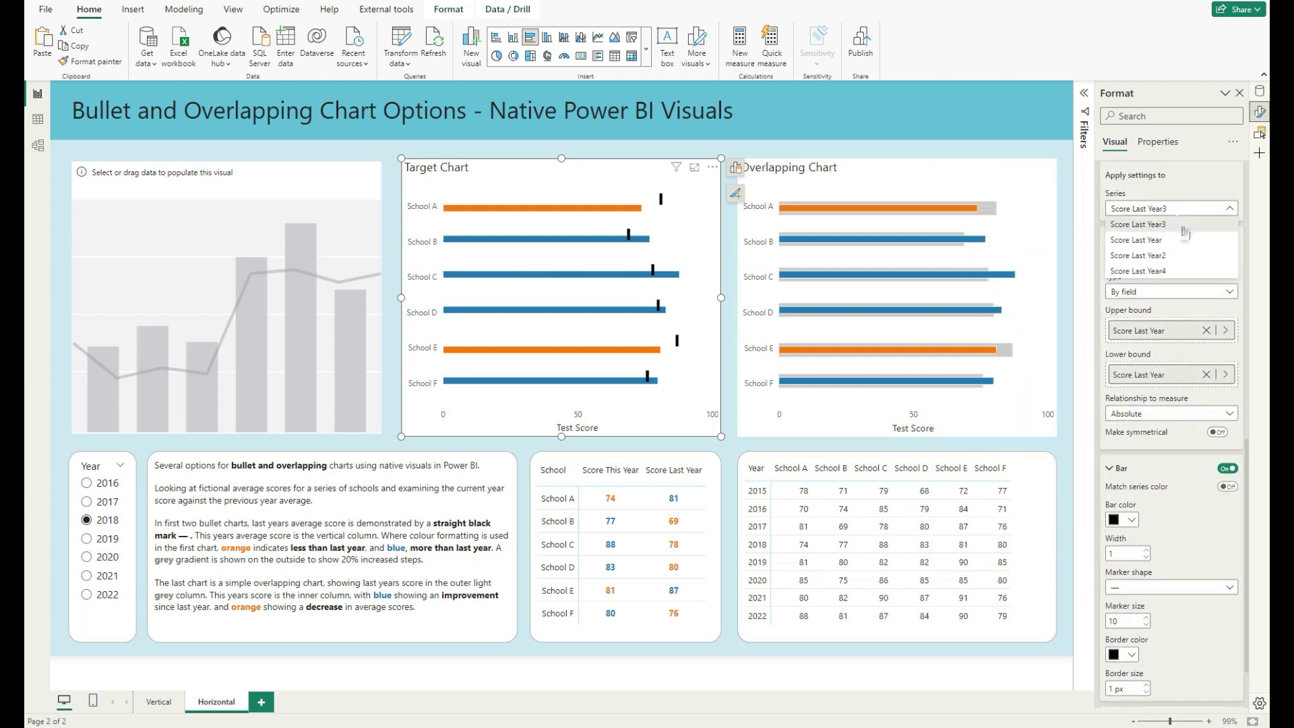
{"action": "left_click", "coordinate": [1162, 272]}
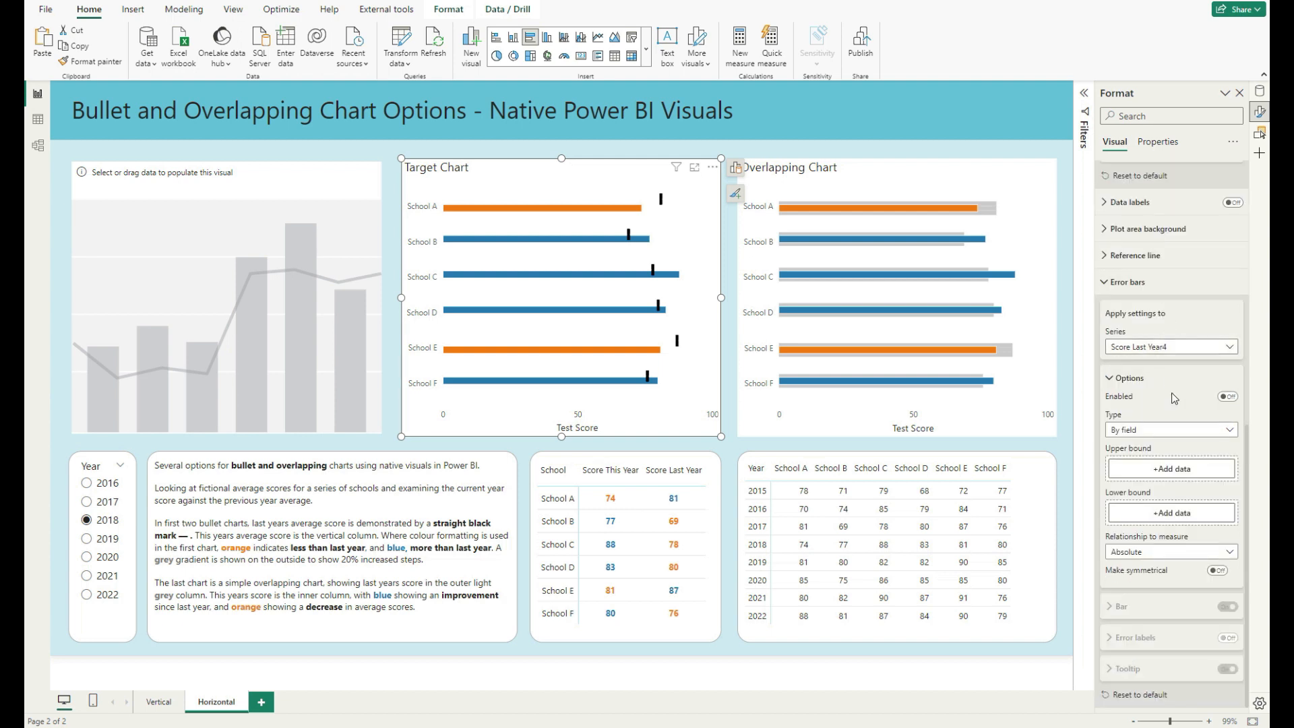
{"action": "left_click", "coordinate": [1173, 470]}
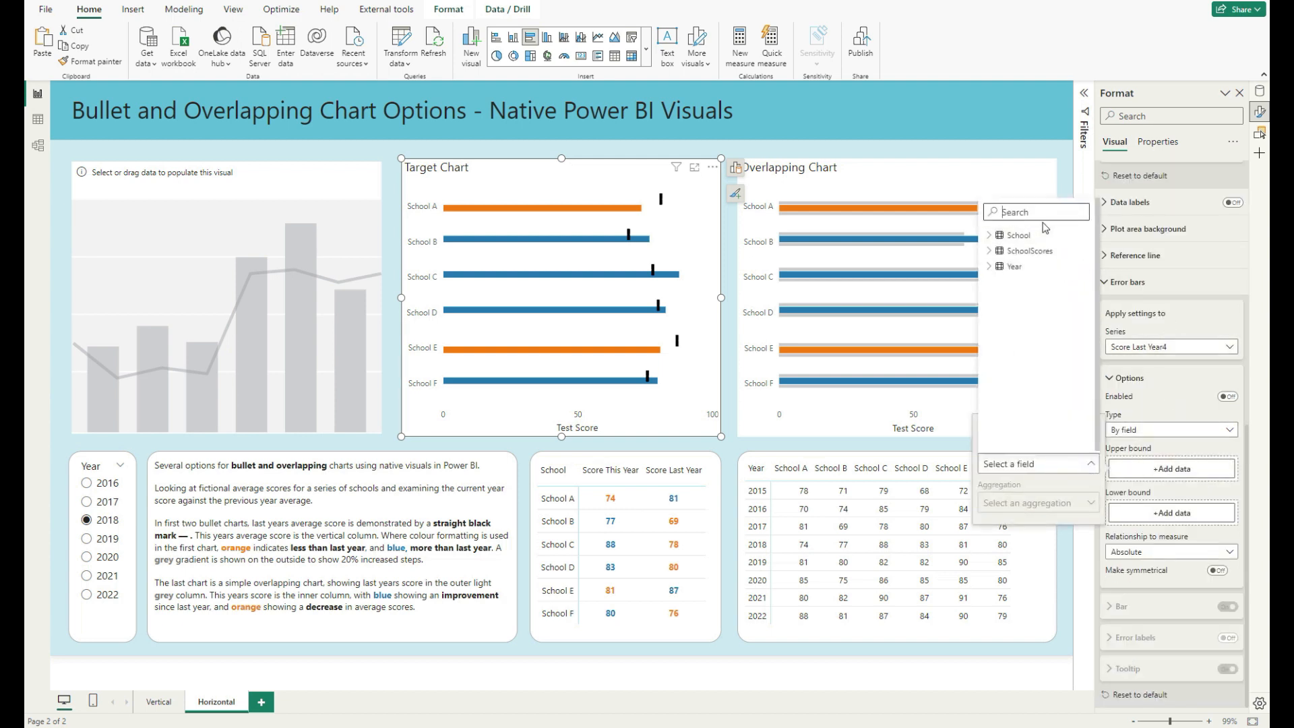
{"action": "type", "text": "last"}
{"action": "left_click", "coordinate": [1041, 250]}
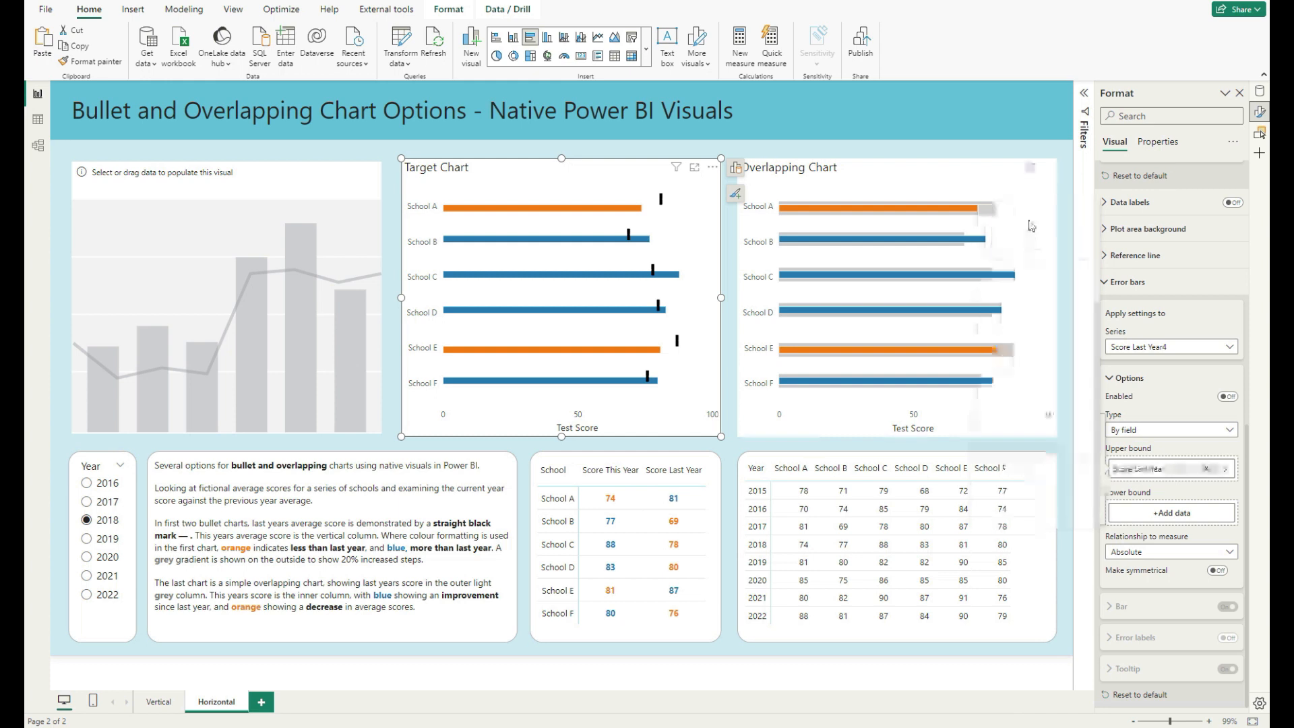
{"action": "left_click", "coordinate": [1173, 514]}
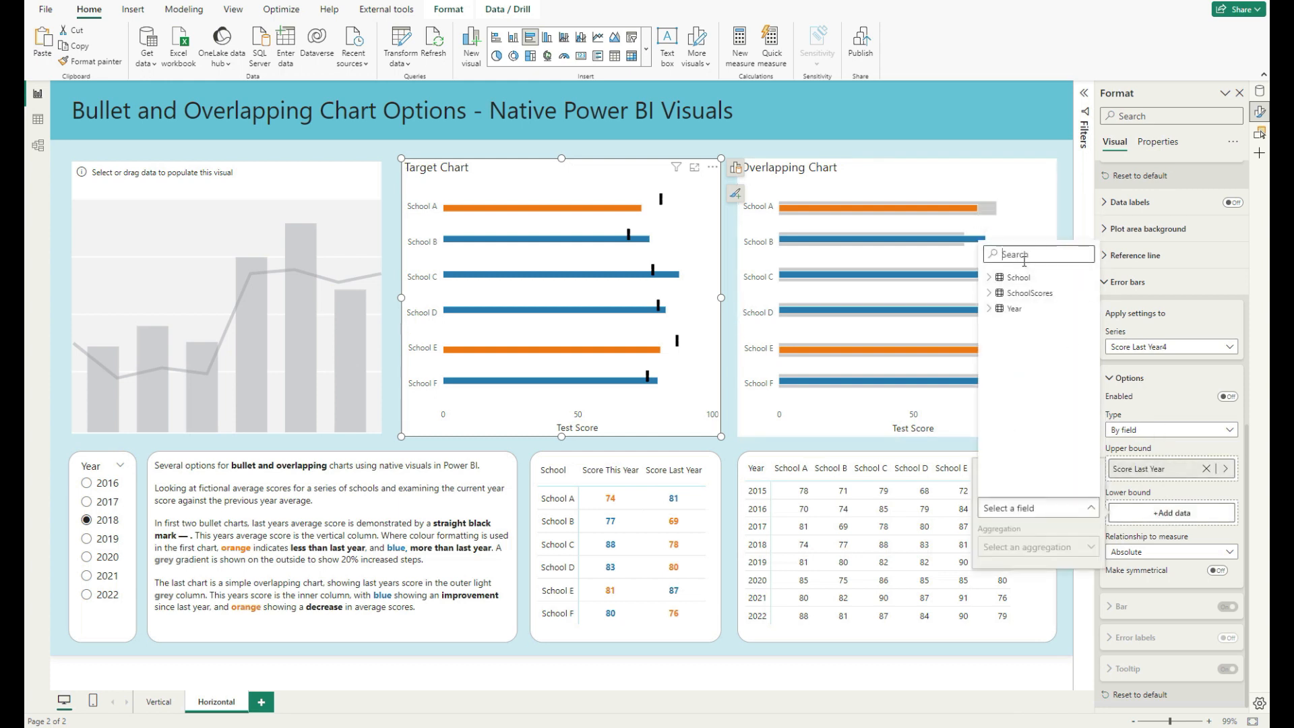
{"action": "type", "text": "last"}
{"action": "left_click", "coordinate": [1043, 293]}
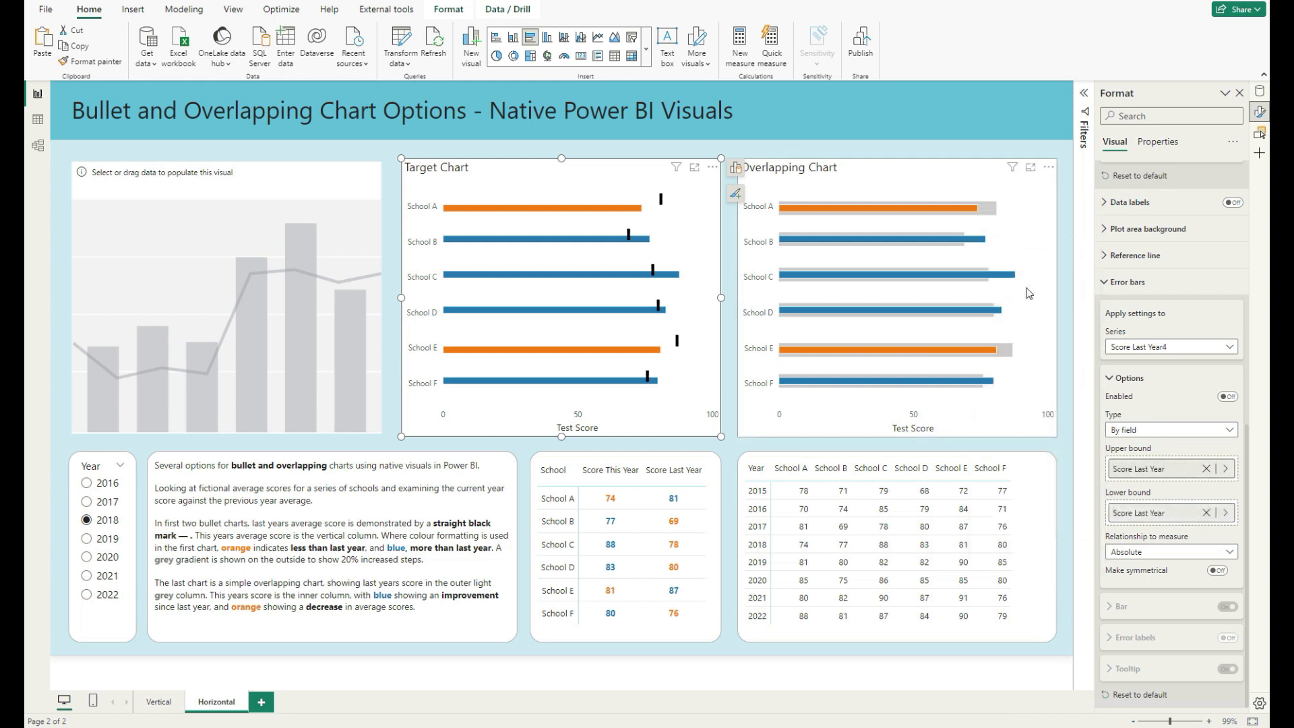
Step: Enable the error bars for the Score Last Year4 series and choose their marker shape with marker size 10
{"action": "left_click", "coordinate": [1228, 396]}
{"action": "scroll", "coordinate": [1229, 401], "scroll_direction": "down", "scroll_amount": 3}
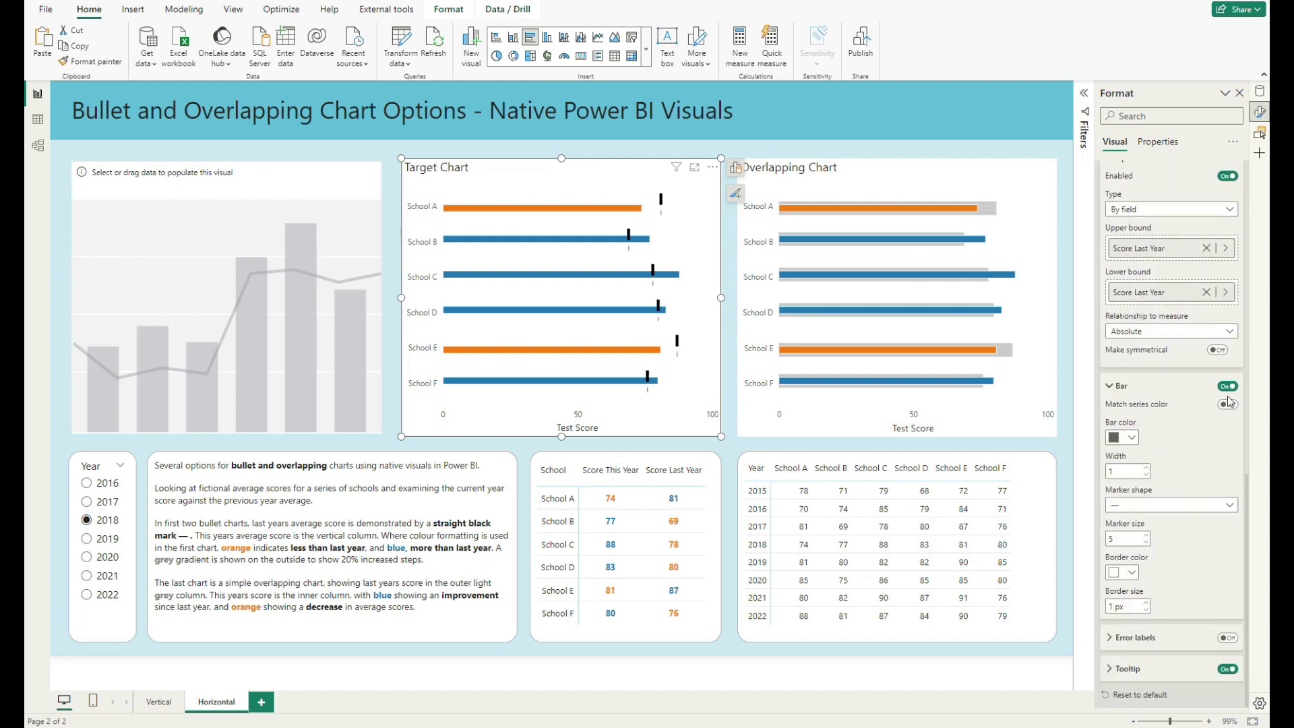
{"action": "left_click", "coordinate": [1169, 507]}
{"action": "left_click", "coordinate": [1138, 585]}
{"action": "left_click", "coordinate": [1143, 535]}
{"action": "left_click", "coordinate": [1144, 535]}
{"action": "left_click", "coordinate": [1143, 534]}
{"action": "left_click", "coordinate": [1143, 534]}
Step: Colour the Score Last Year4 error bars black with a black border of 2 px
{"action": "left_click", "coordinate": [1132, 572]}
{"action": "left_click", "coordinate": [1045, 352]}
{"action": "left_click", "coordinate": [1144, 603]}
{"action": "left_click", "coordinate": [1132, 437]}
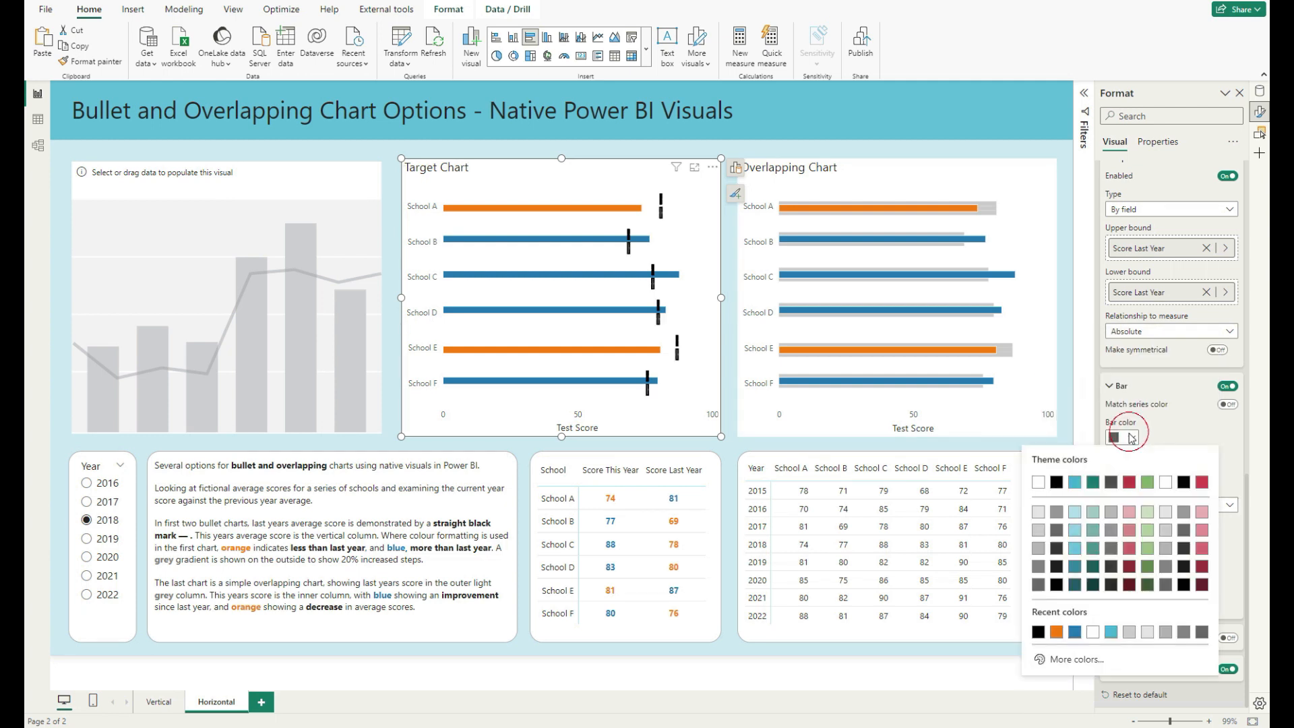
{"action": "left_click", "coordinate": [1053, 487]}
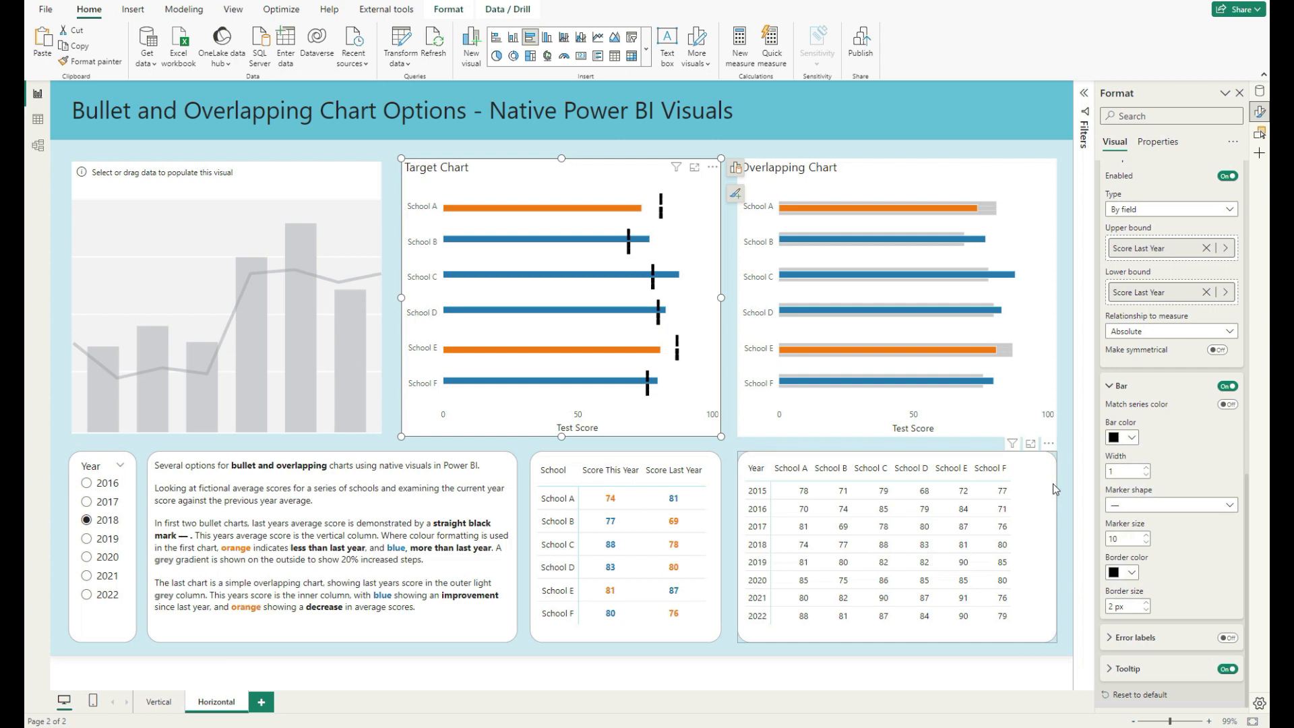
{"action": "left_click", "coordinate": [1132, 572]}
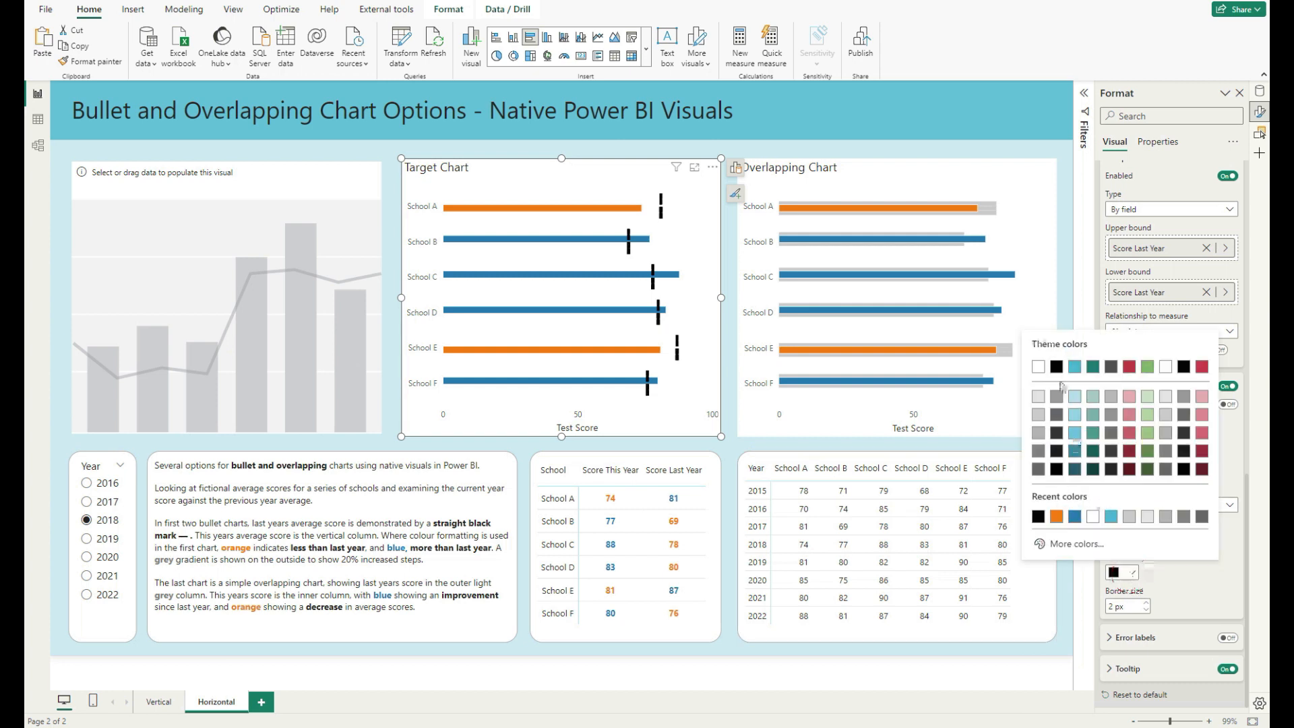
{"action": "left_click", "coordinate": [1057, 367]}
{"action": "left_click", "coordinate": [1129, 437]}
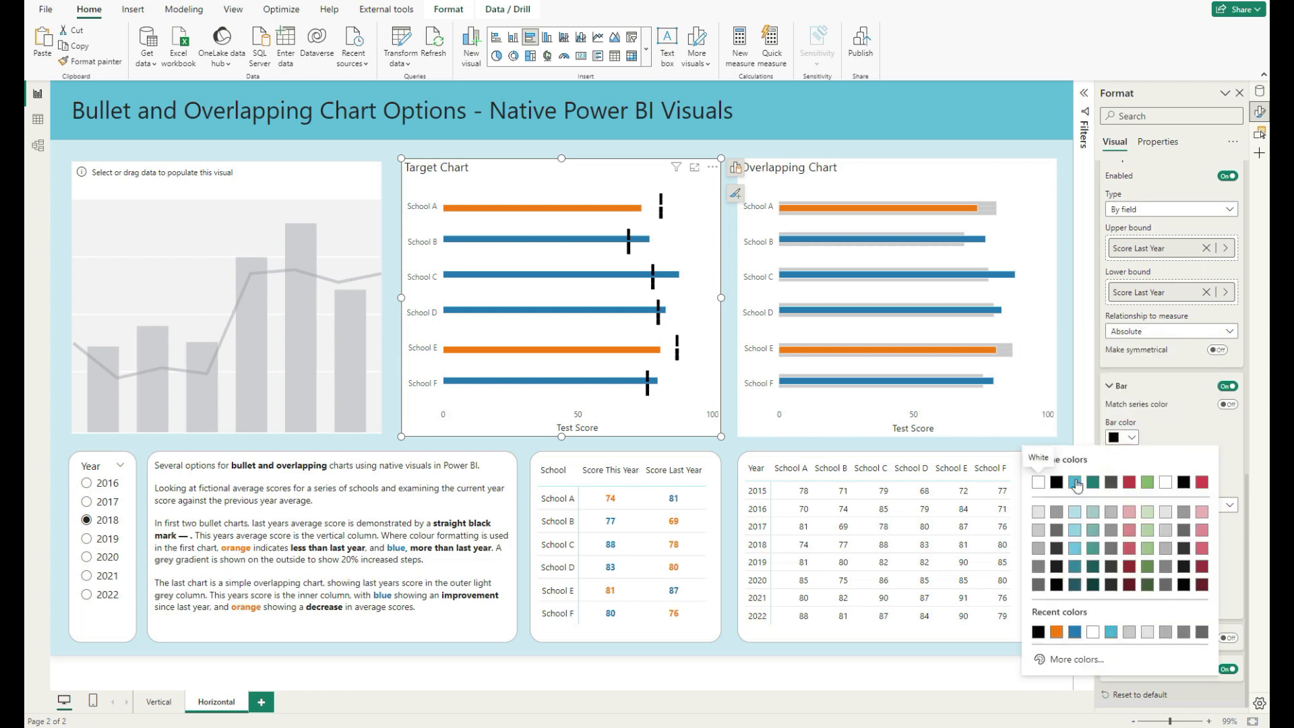
{"action": "left_click", "coordinate": [1060, 484]}
Step: Switch the error bar settings to the Score Last Year3 series and set the bars' inner padding to 50 px
{"action": "scroll", "coordinate": [1174, 290], "scroll_direction": "up", "scroll_amount": 2}
{"action": "left_click", "coordinate": [1173, 290]}
{"action": "left_click", "coordinate": [1169, 352]}
{"action": "scroll", "coordinate": [1144, 596], "scroll_direction": "down", "scroll_amount": 3}
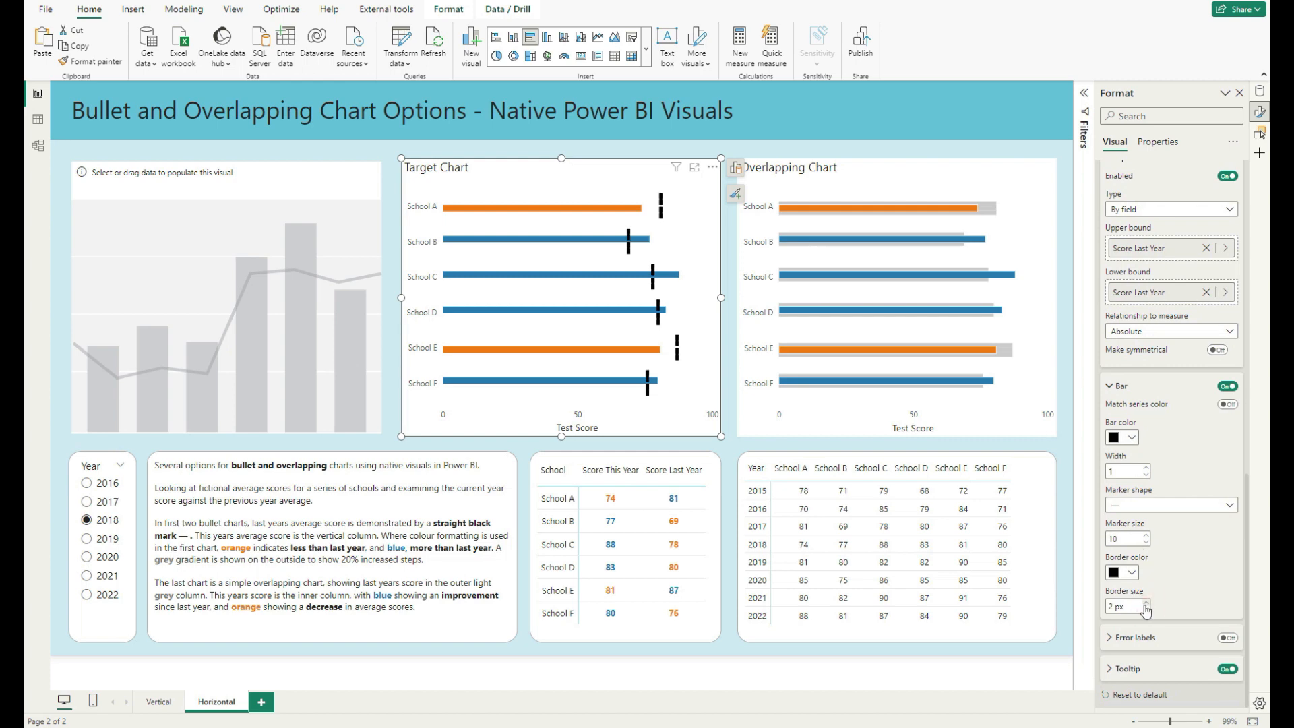
{"action": "scroll", "coordinate": [1181, 384], "scroll_direction": "up", "scroll_amount": 10}
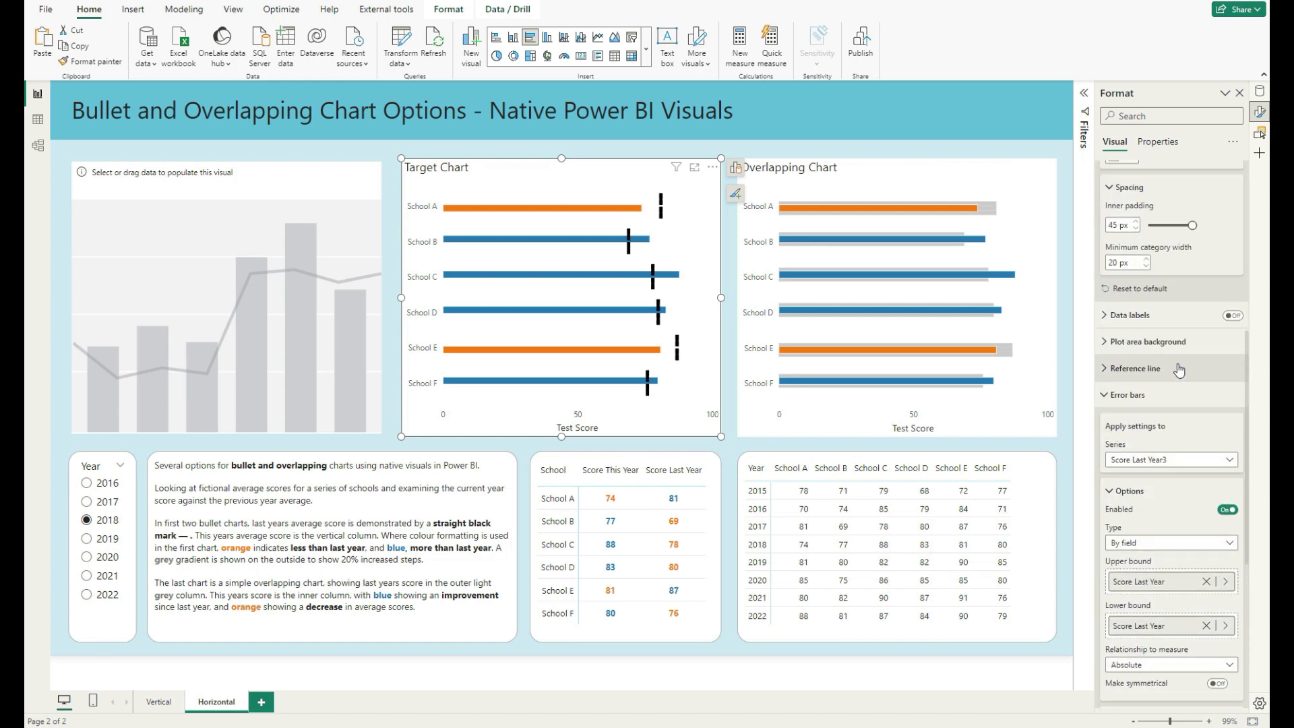
{"action": "left_click_drag", "start_coordinate": [1192, 466], "coordinate": [1197, 467]}
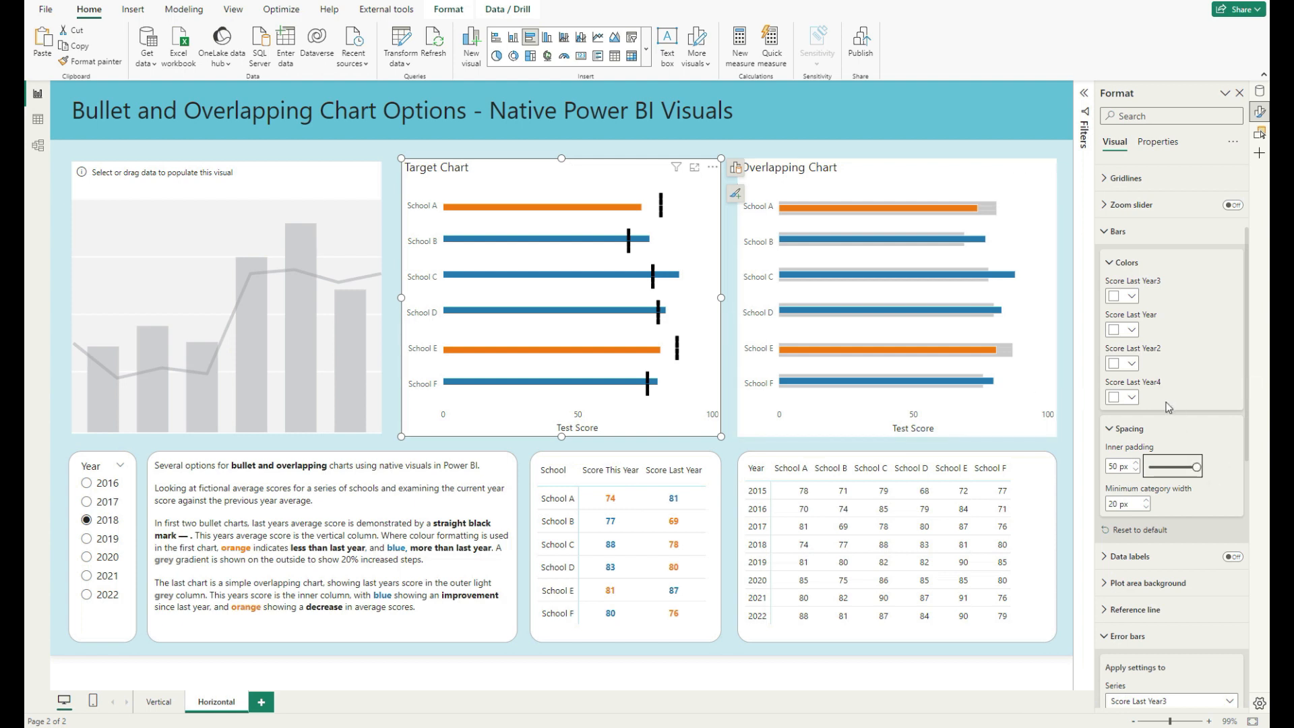
{"action": "scroll", "coordinate": [1118, 476], "scroll_direction": "down", "scroll_amount": 10}
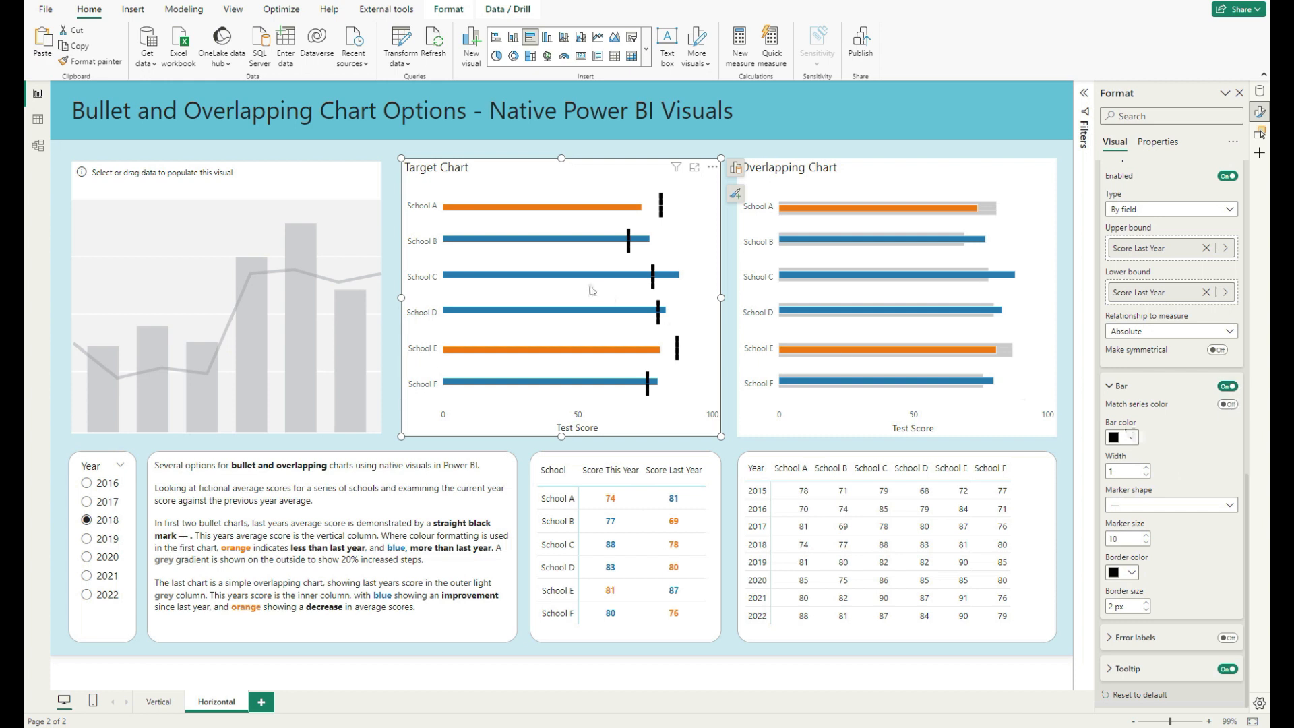
Step: Check the target and overlapping charts for 2019, 2020, 2021 and 2017, ending on 2019
{"action": "left_click", "coordinate": [89, 540]}
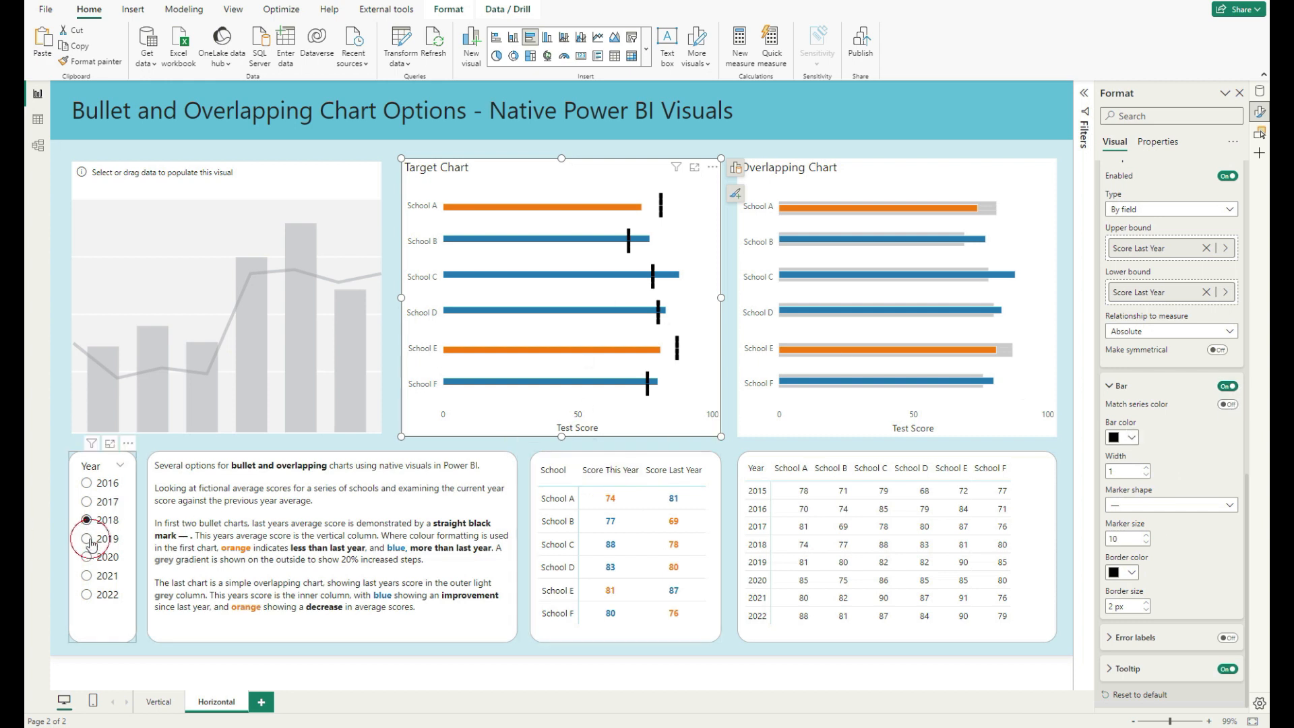
{"action": "left_click", "coordinate": [90, 557]}
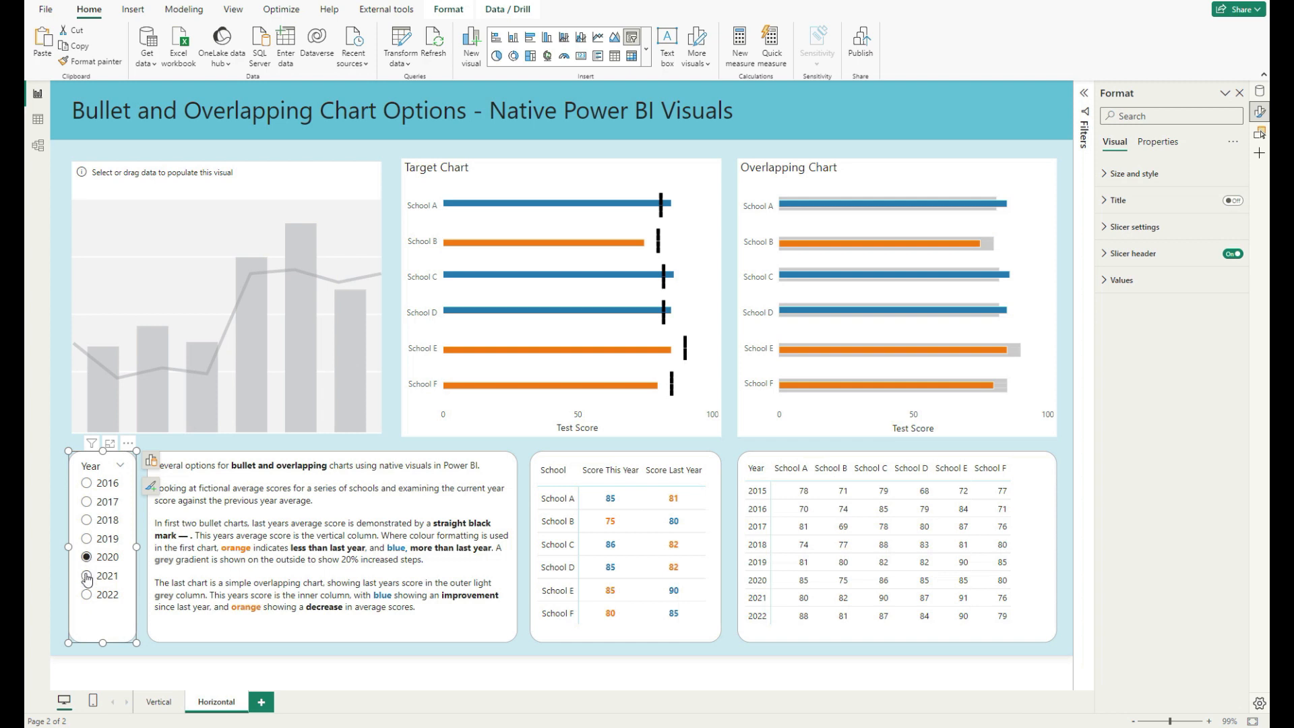
{"action": "left_click", "coordinate": [87, 577]}
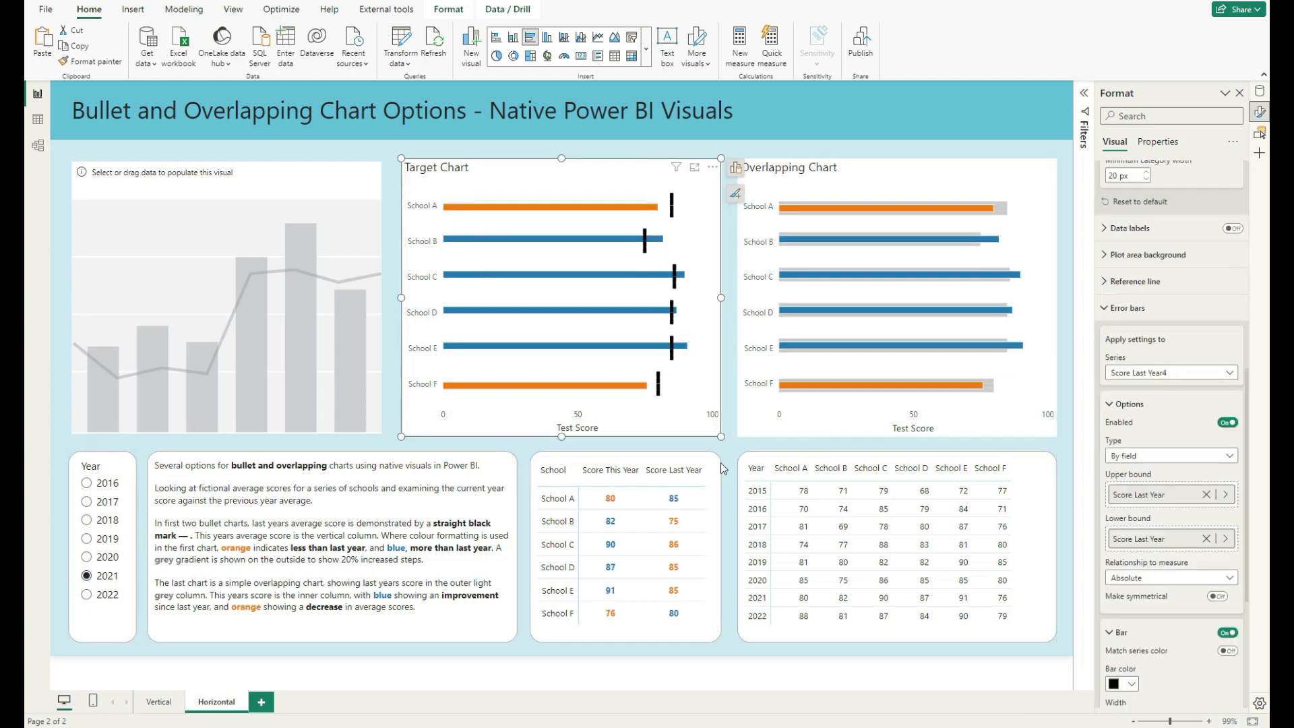
{"action": "left_click", "coordinate": [87, 502]}
{"action": "left_click", "coordinate": [88, 538]}
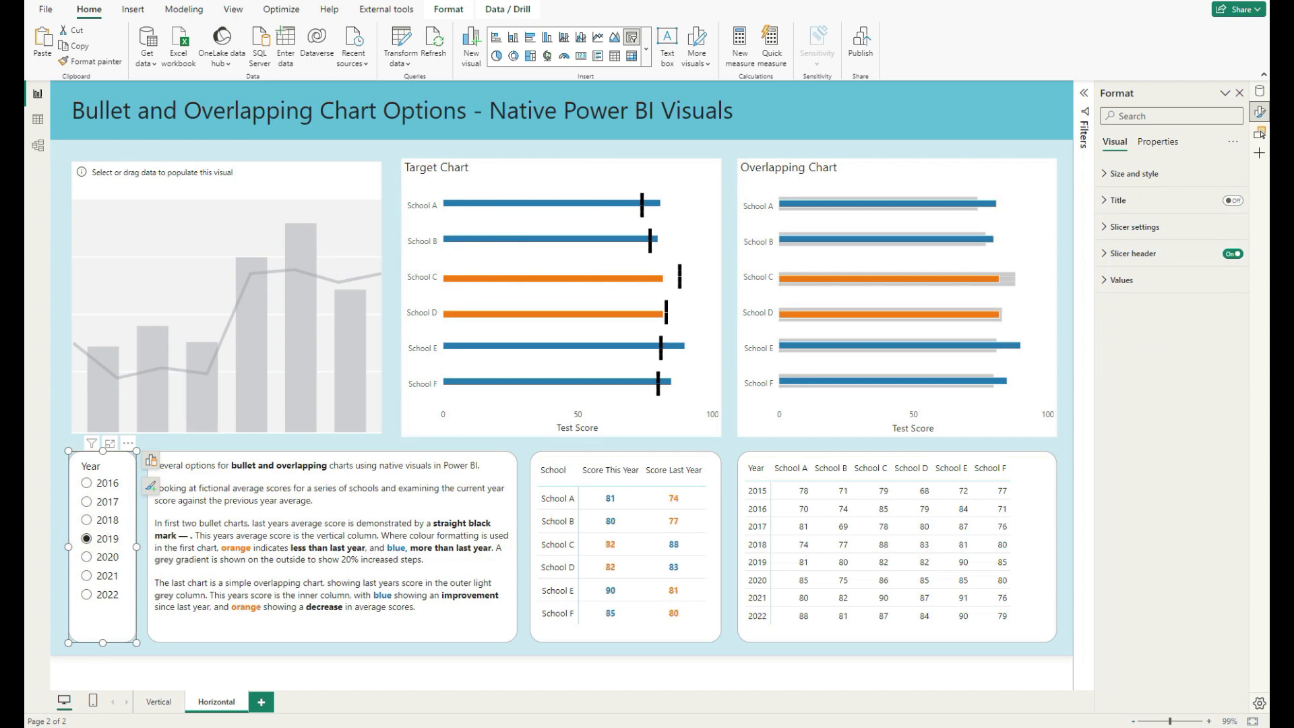
Step: Switch to the six-page report, filter its Horizontal page to 2020, and compare it with the Vertical page
{"action": "left_click", "coordinate": [453, 681]}
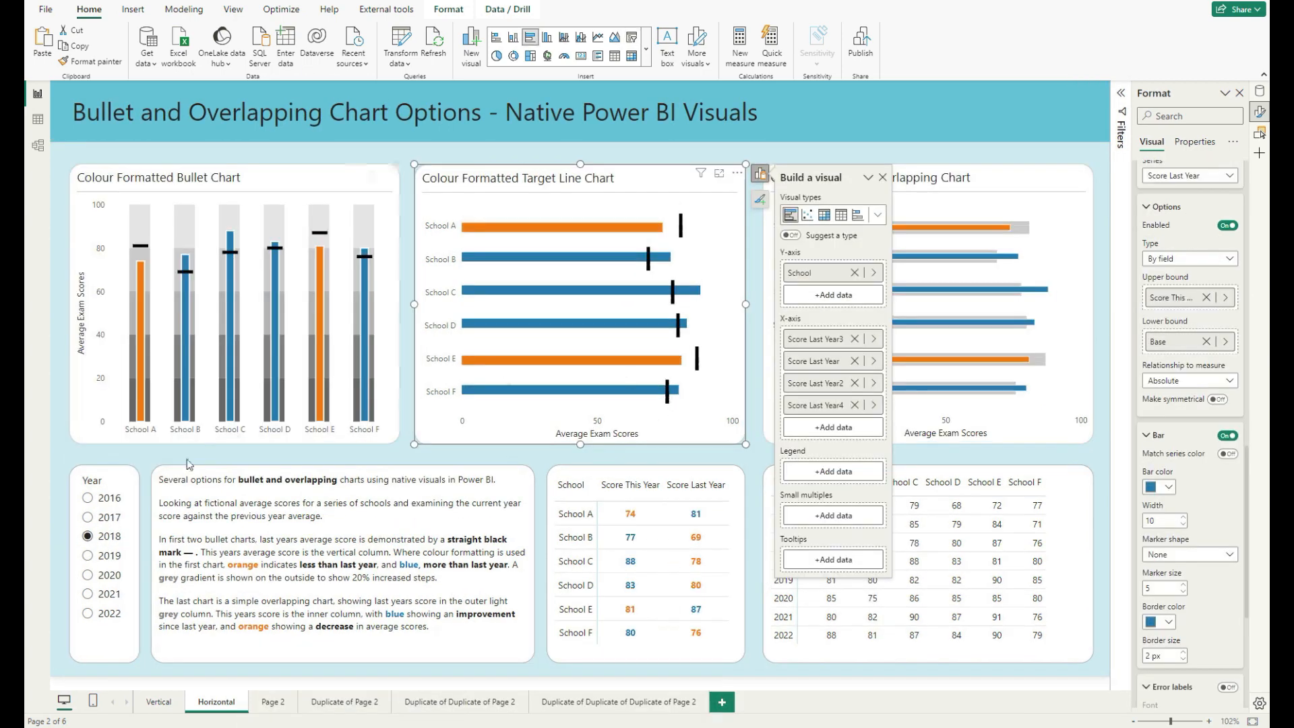
{"action": "left_click", "coordinate": [91, 575]}
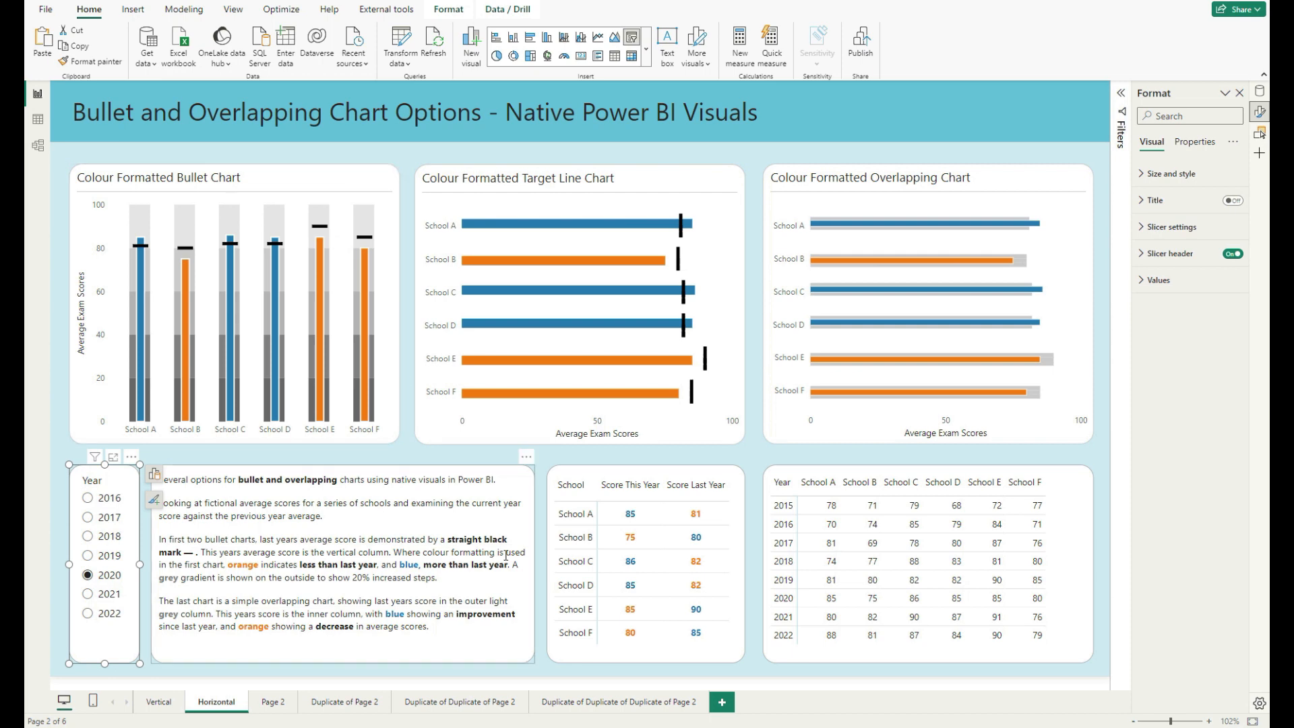
{"action": "left_click", "coordinate": [161, 701]}
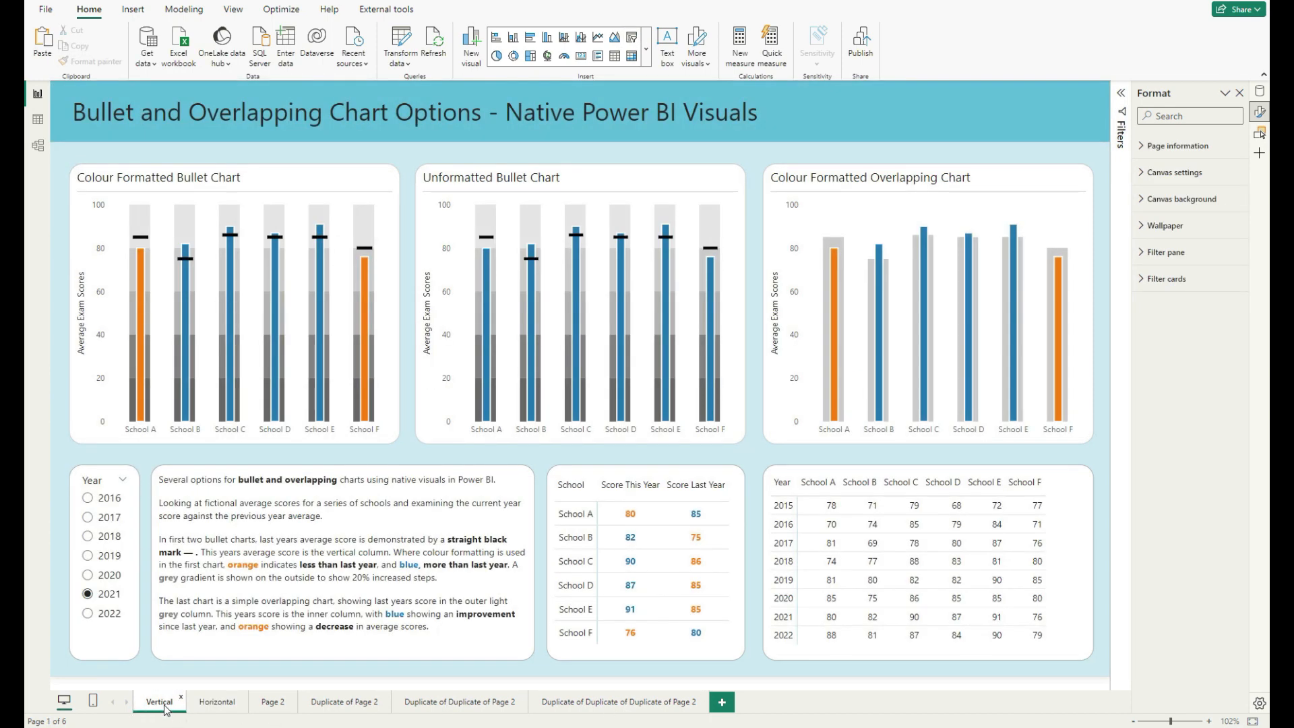
{"action": "left_click", "coordinate": [217, 704]}
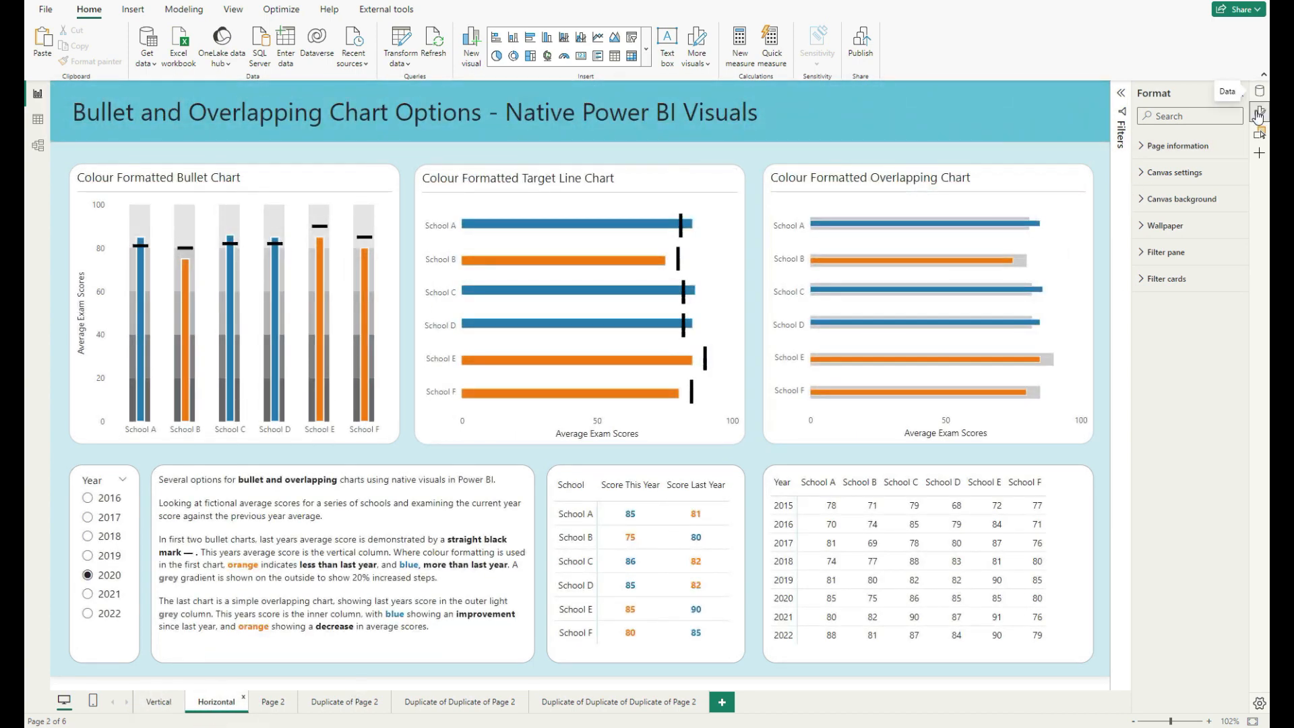
{"action": "left_click", "coordinate": [1036, 249]}
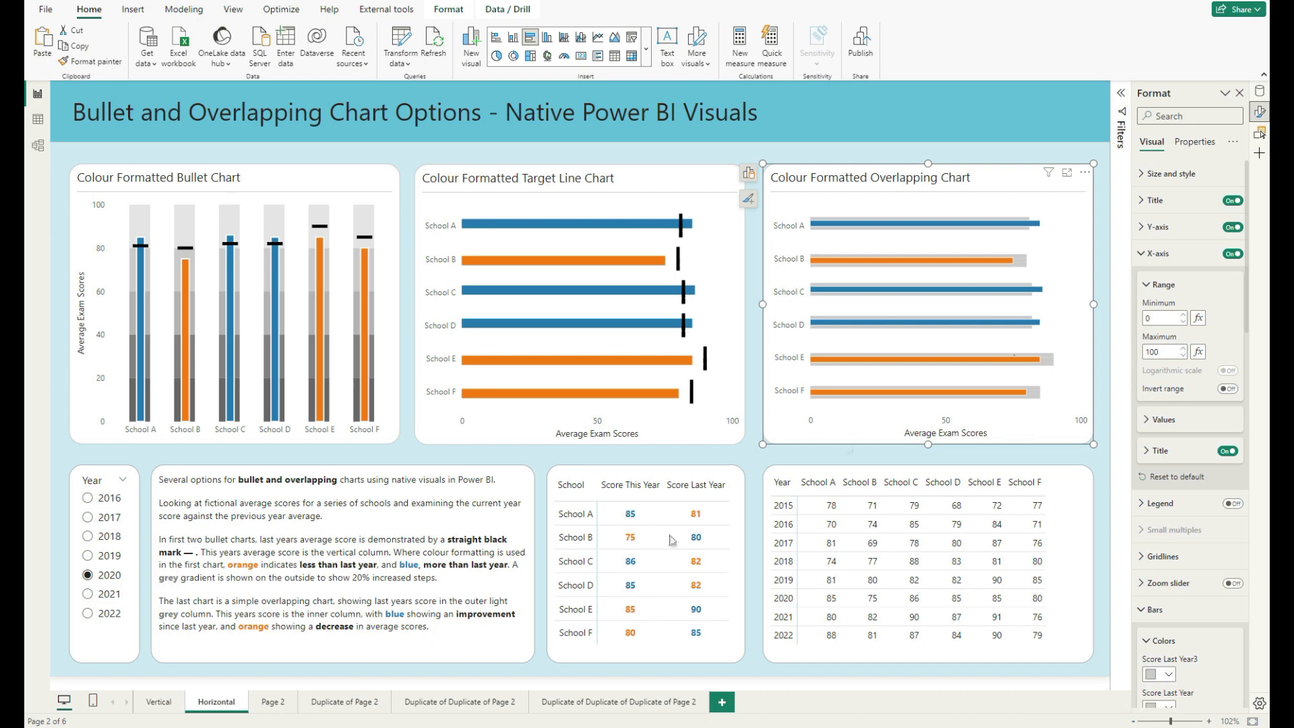
Step: Look through the charts on Page 2 and each of its duplicate pages
{"action": "left_click", "coordinate": [279, 686]}
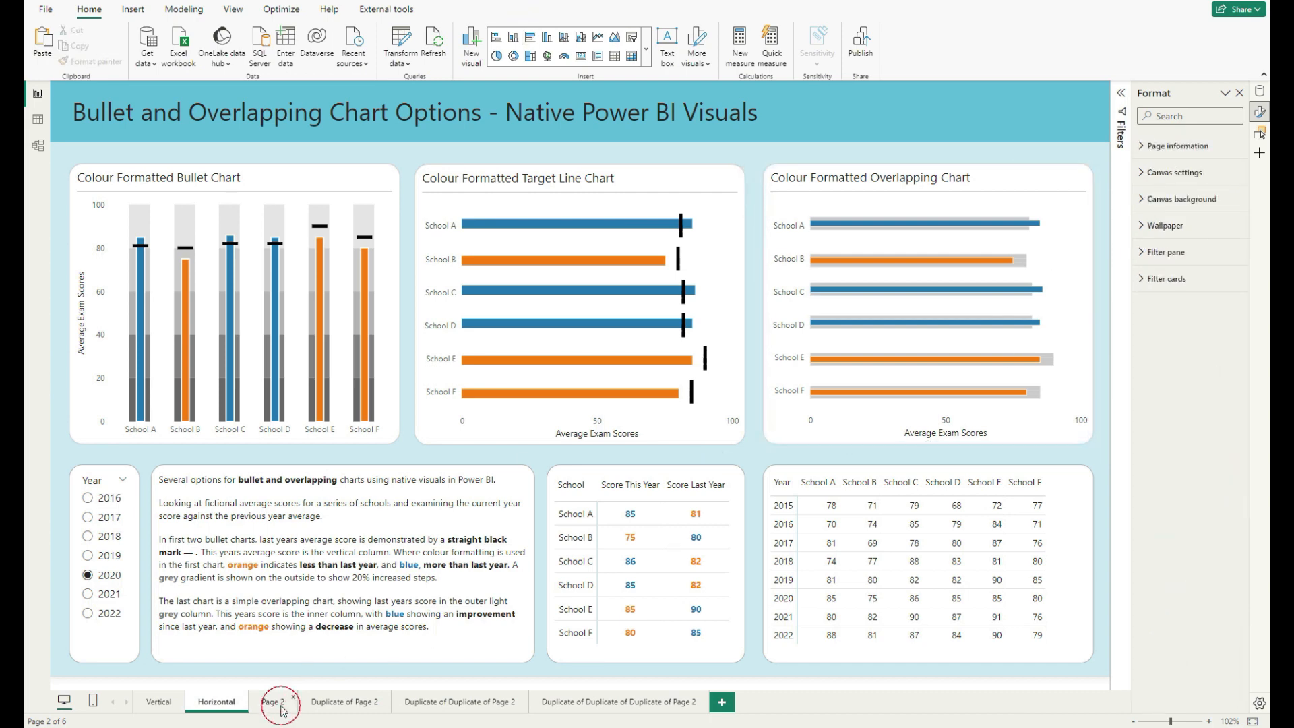
{"action": "left_click", "coordinate": [272, 702]}
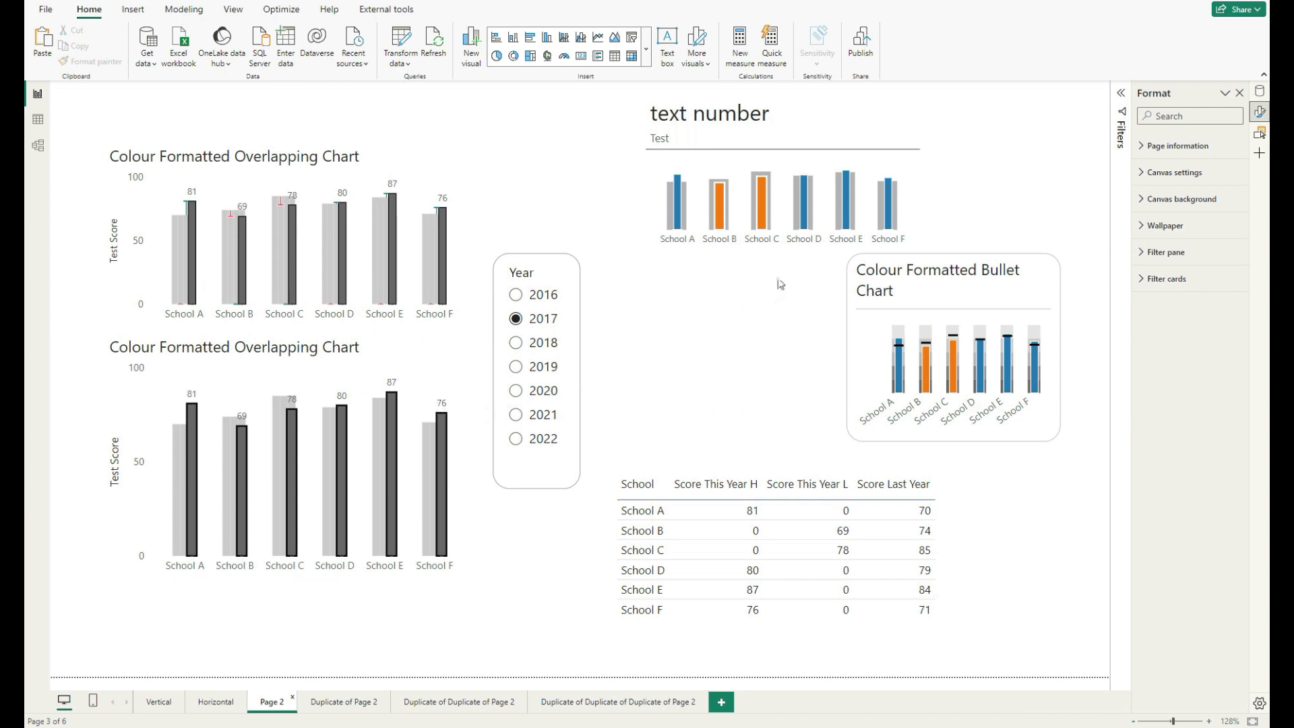
{"action": "left_click", "coordinate": [344, 702]}
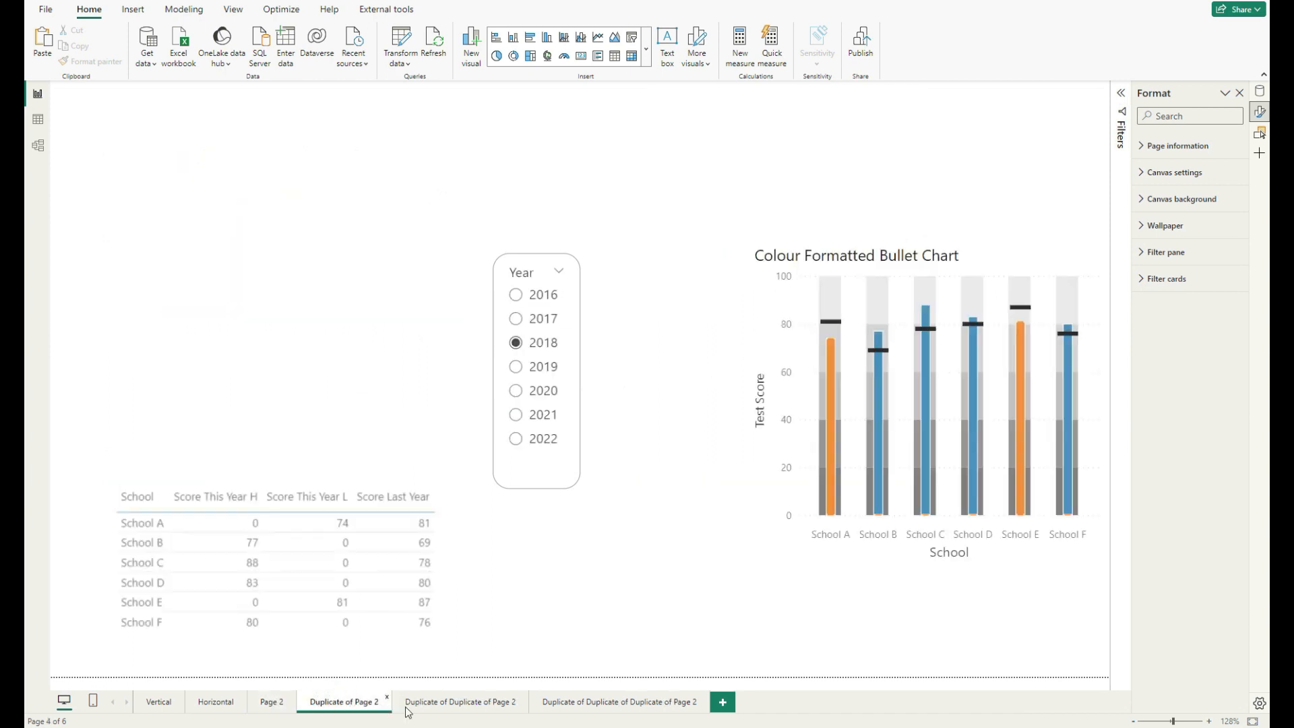
{"action": "left_click", "coordinate": [460, 706]}
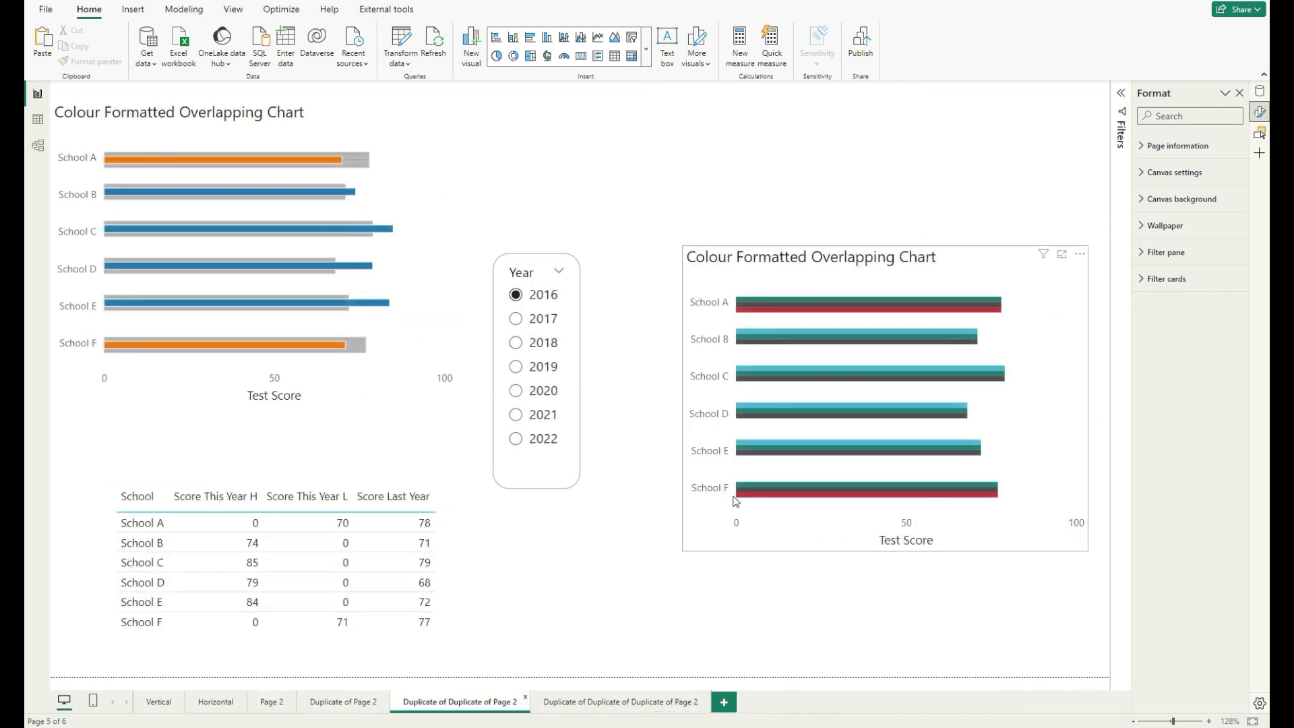
{"action": "left_click", "coordinate": [602, 705]}
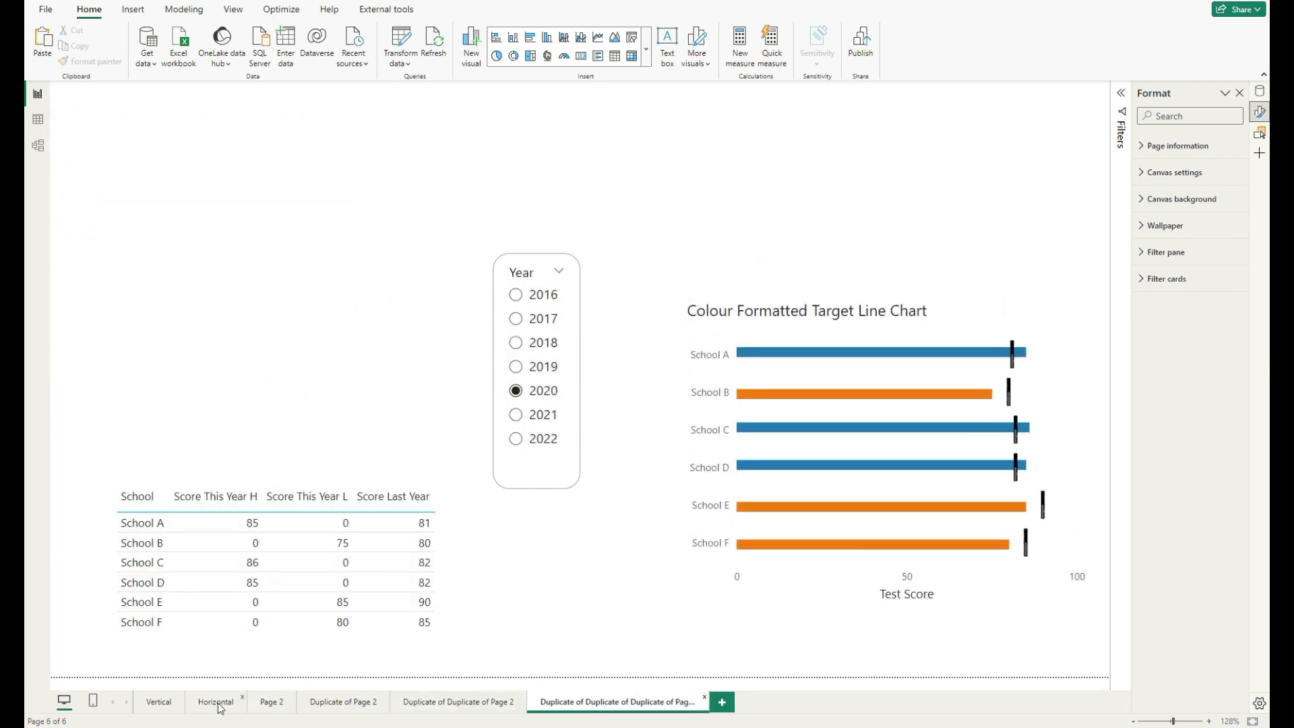
Step: Return to the Horizontal page and show the SchoolScores fields in a widened list
{"action": "left_click", "coordinate": [218, 703]}
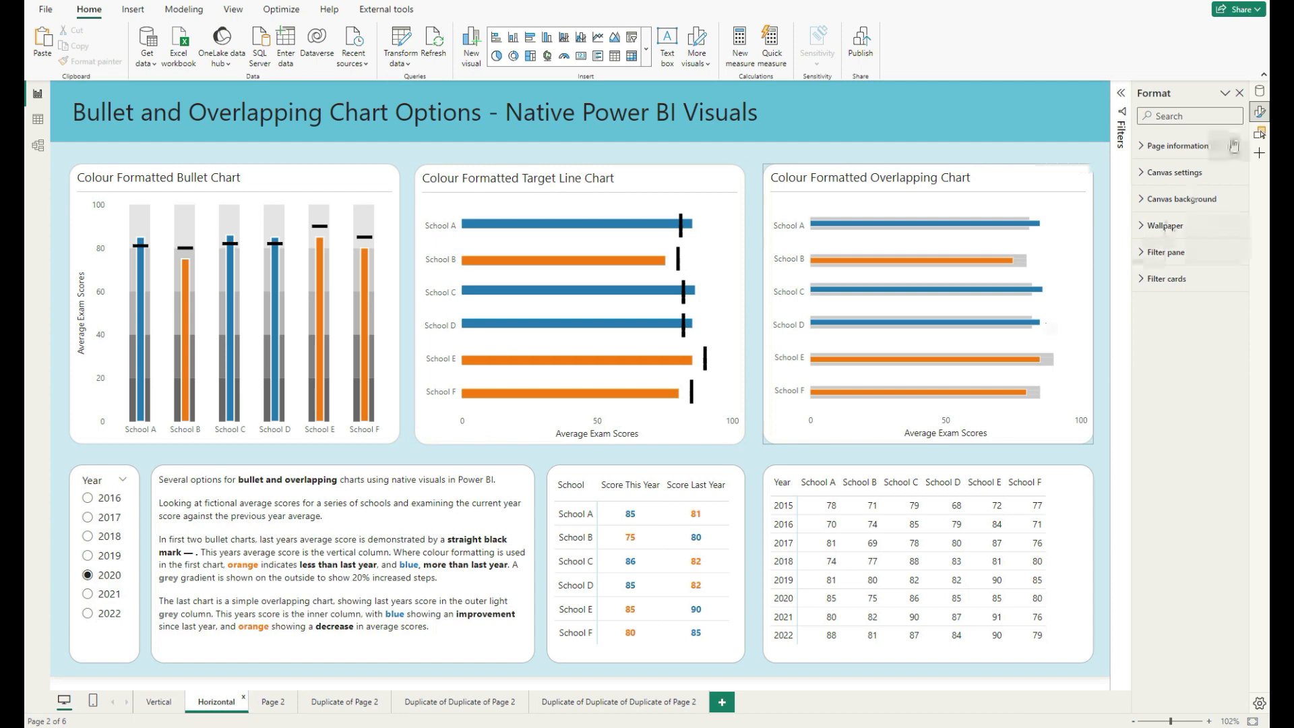
{"action": "left_click", "coordinate": [1259, 92]}
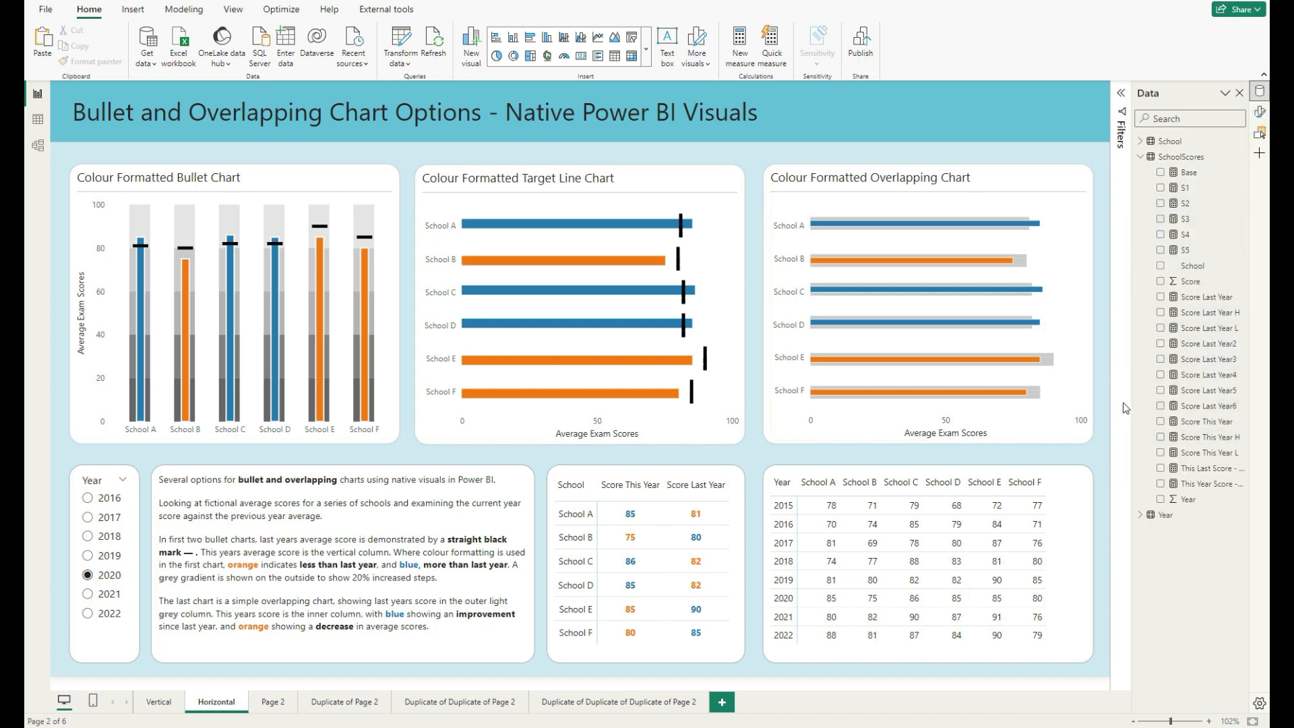
{"action": "left_click_drag", "start_coordinate": [1132, 399], "coordinate": [1055, 397]}
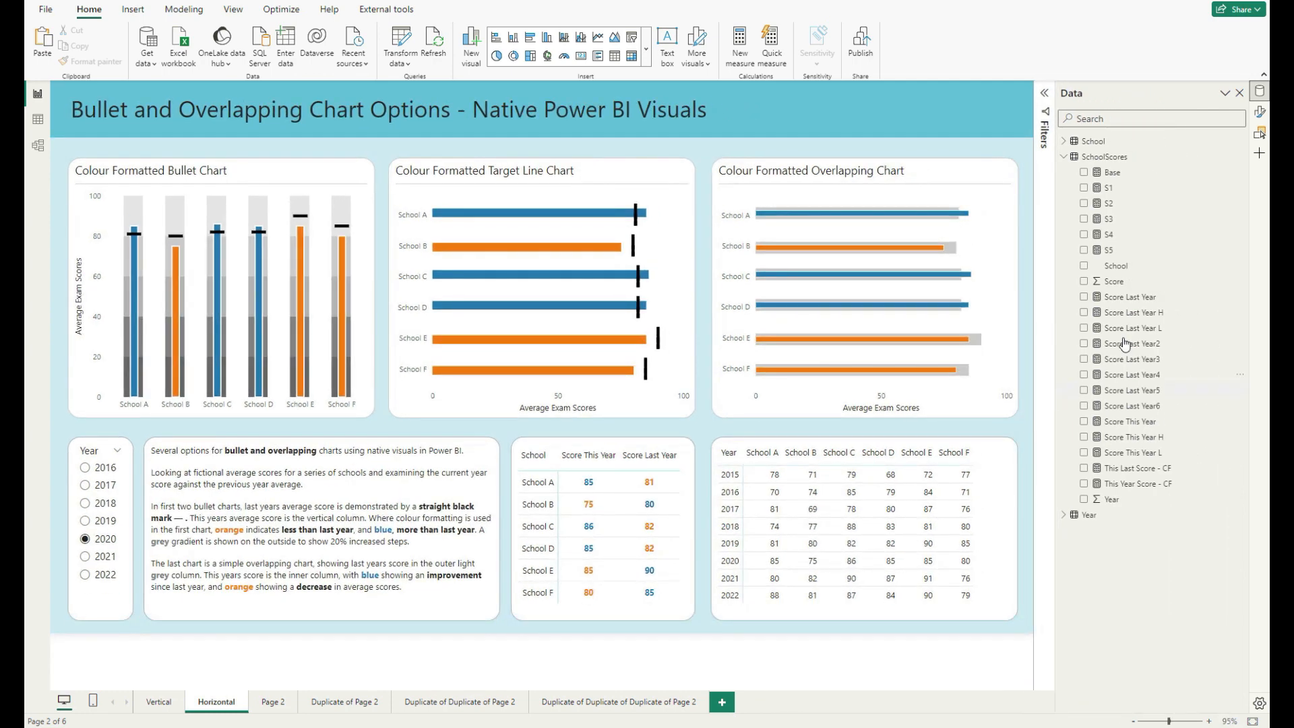